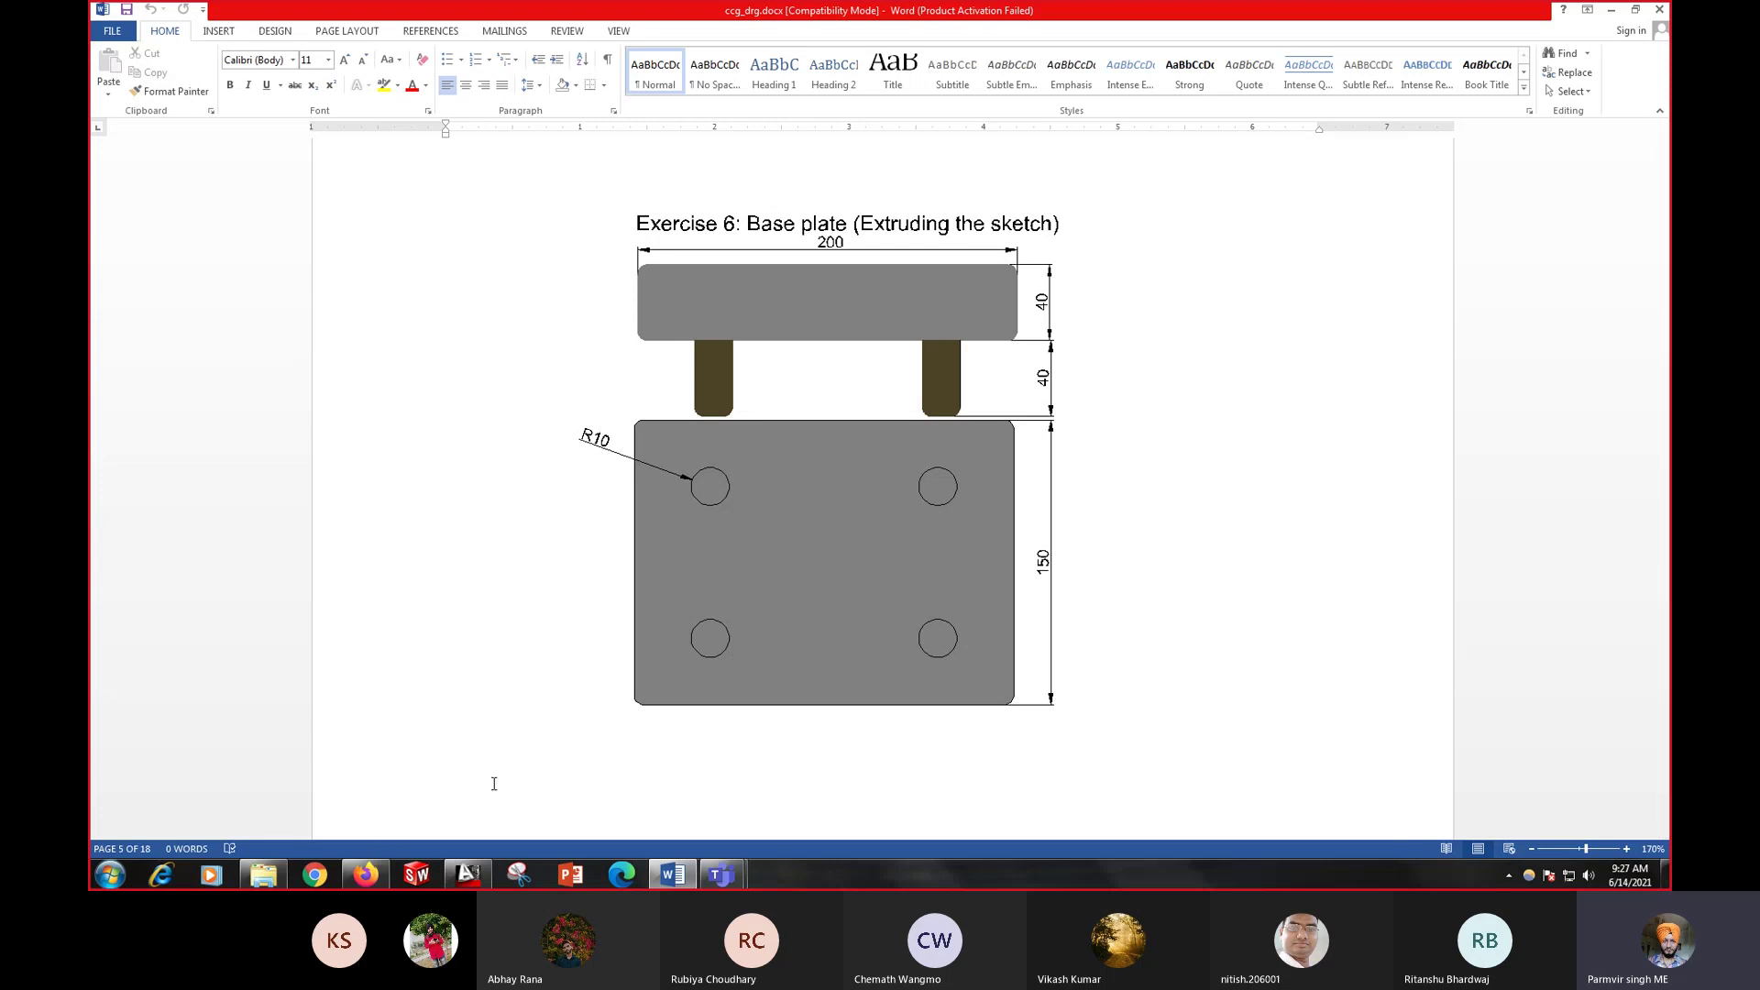
# - Dismiss the recording notice in the Teams meeting window and switch to the empty AutoCAD drawing
pyautogui.click(471, 874)
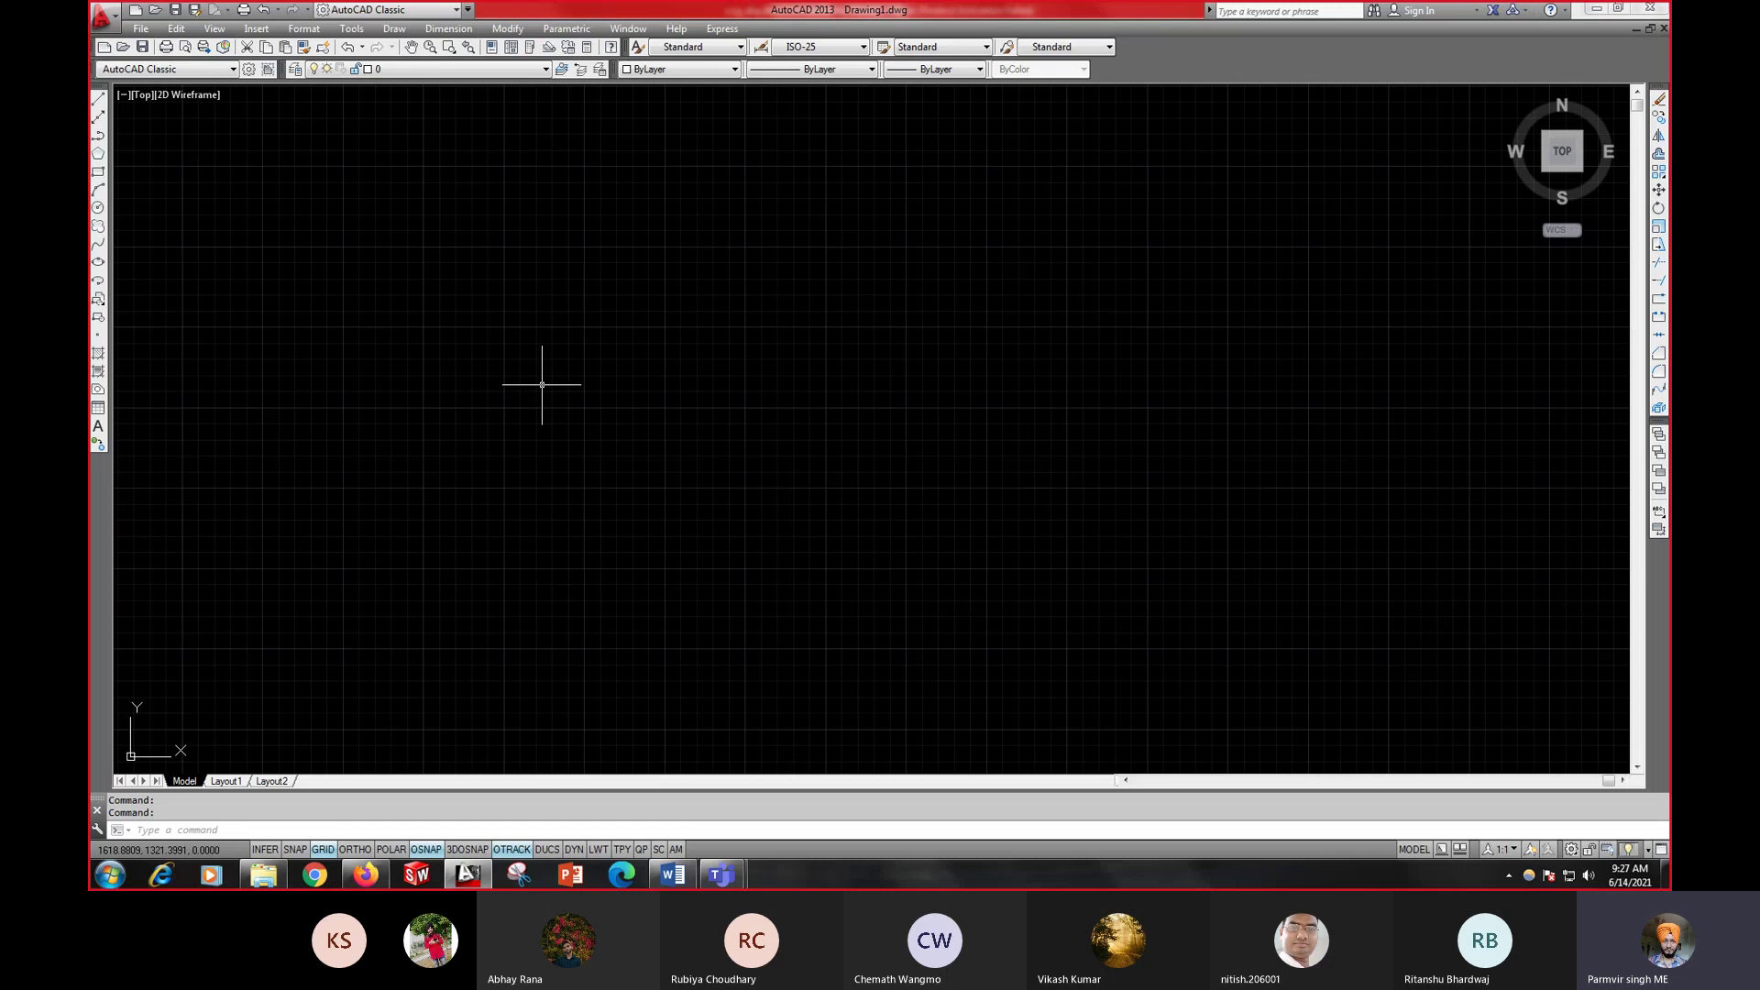
pyautogui.moveTo(721, 874)
pyautogui.click(777, 792)
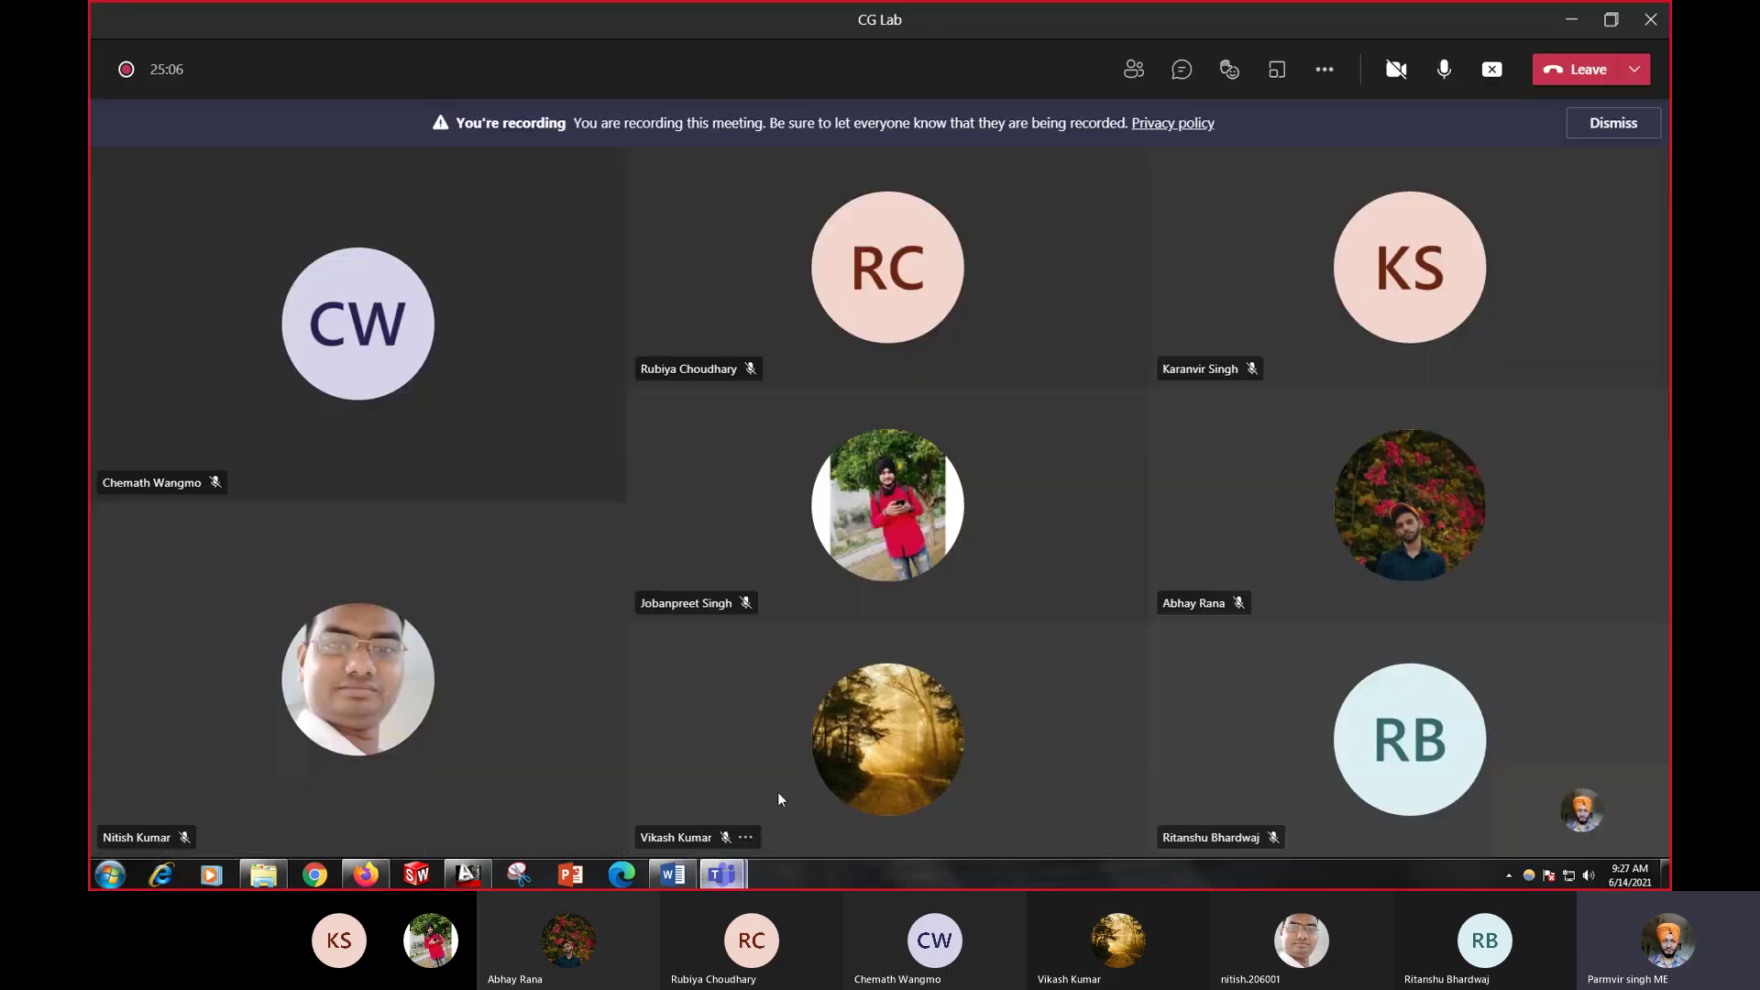
pyautogui.click(1577, 128)
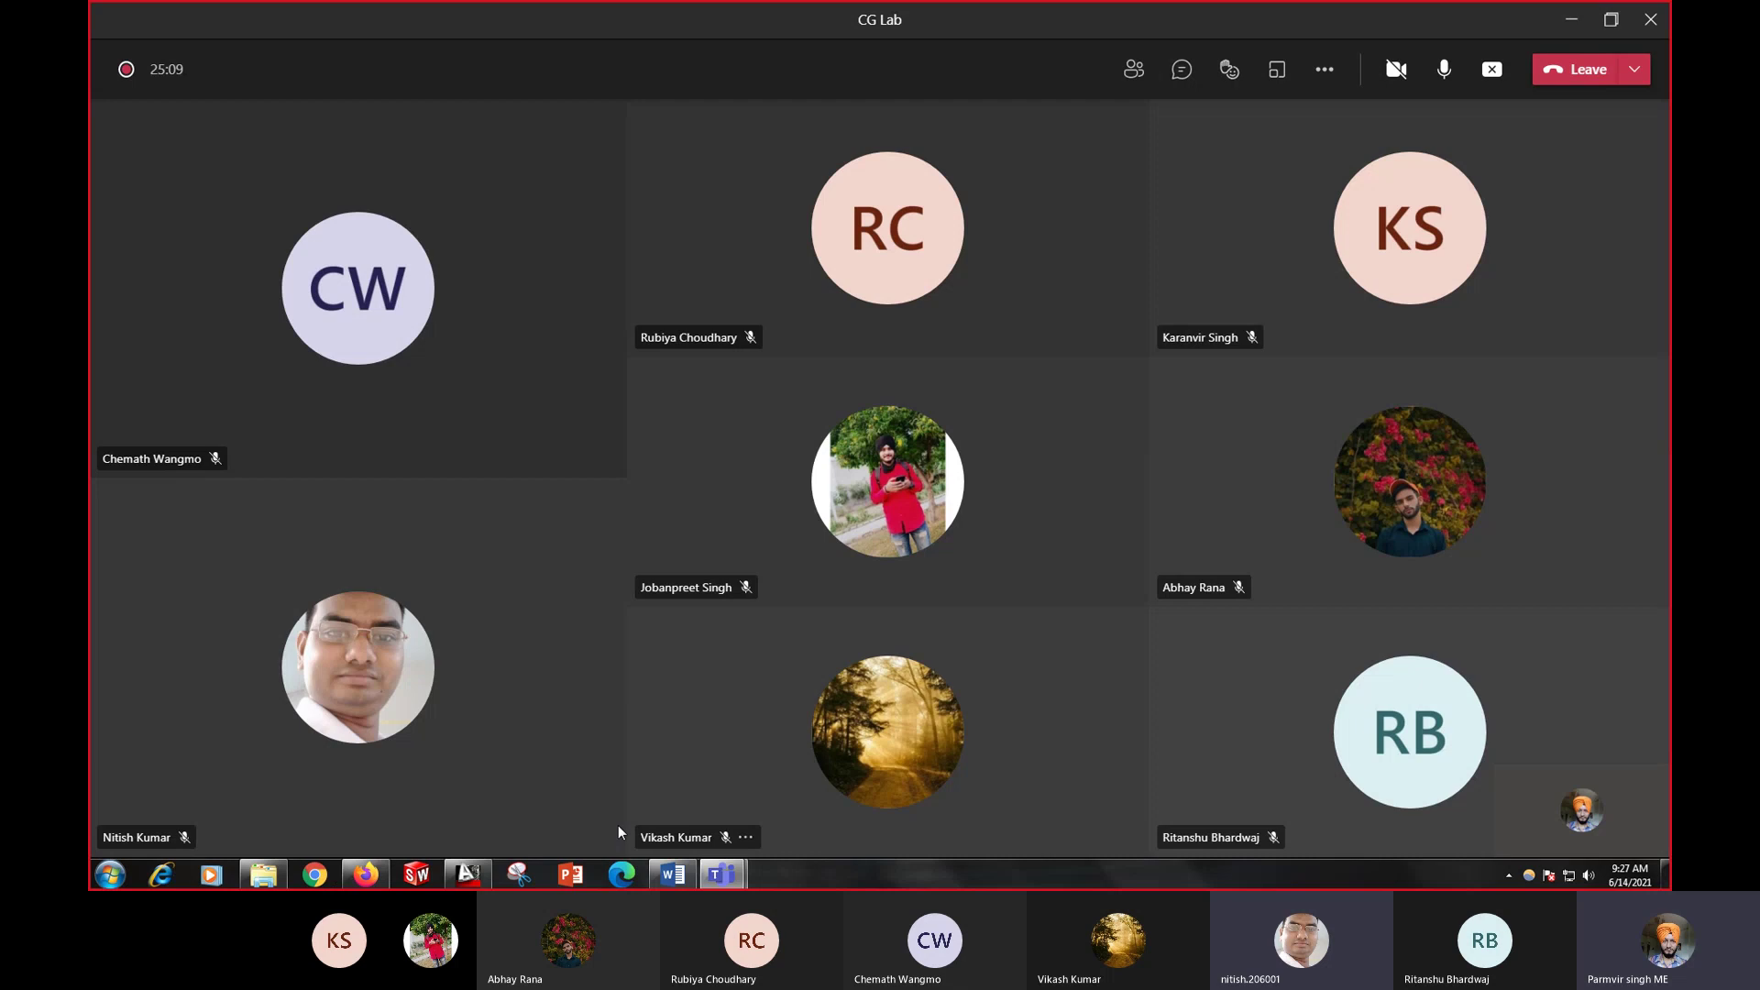
pyautogui.click(468, 875)
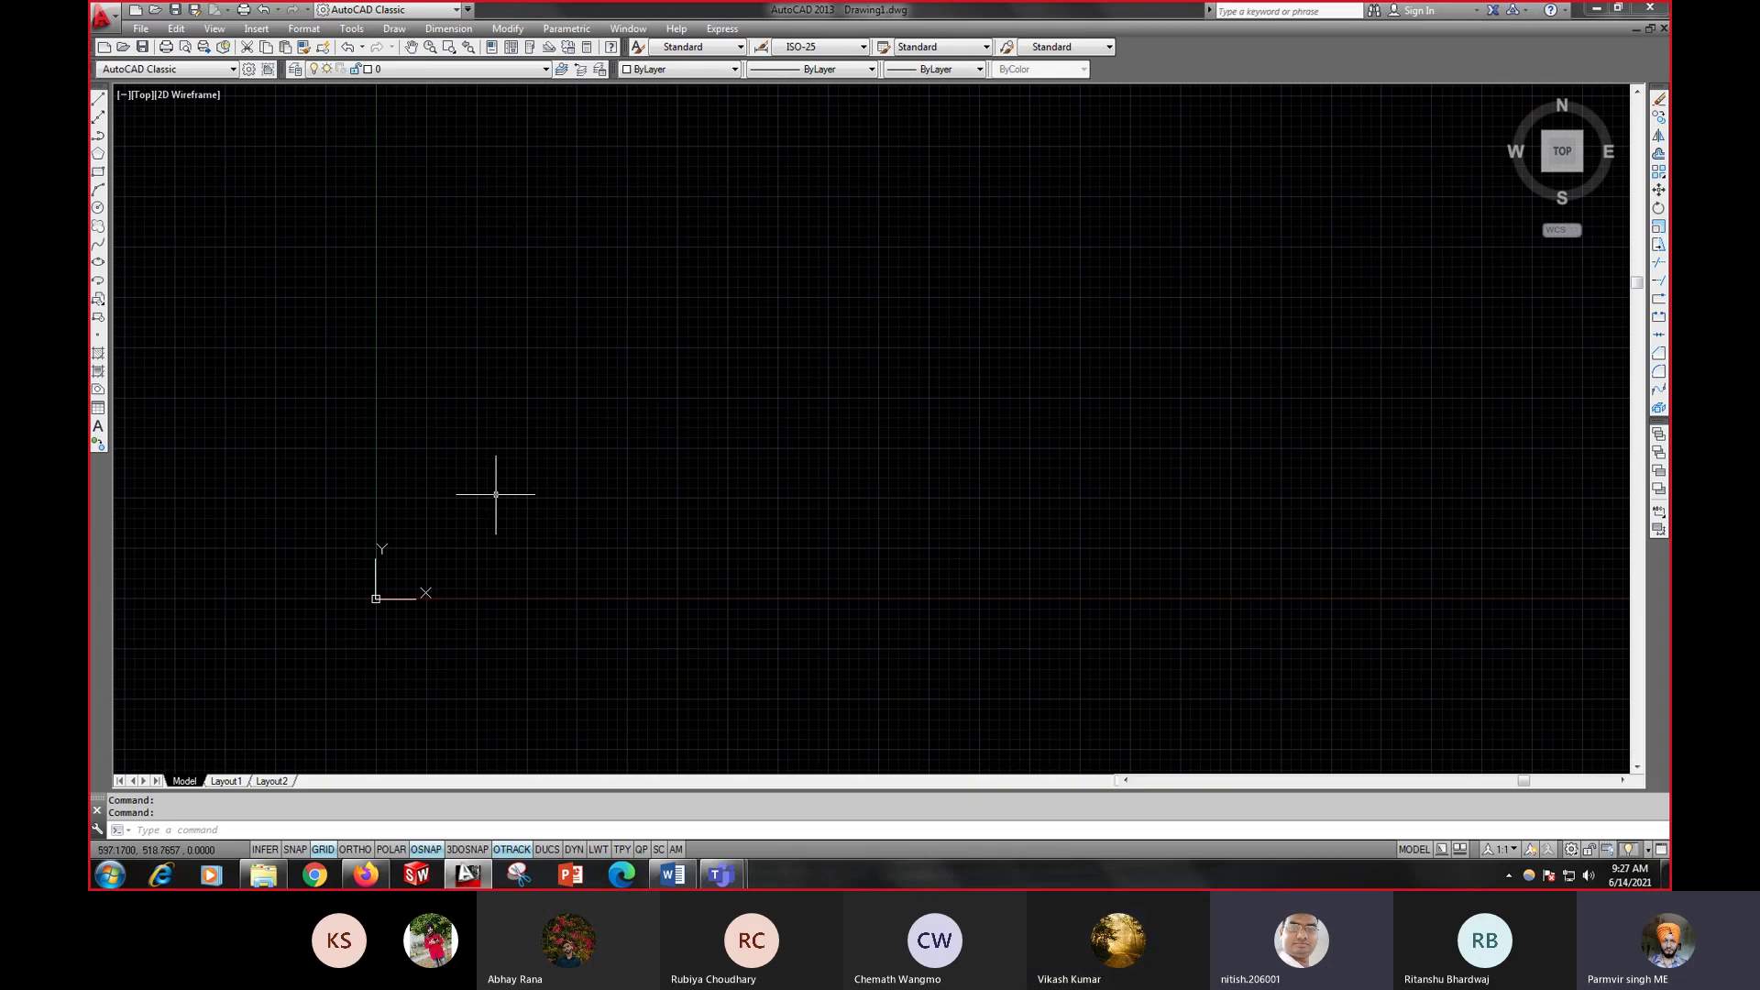
# - Draw a closed, stepped six-sided outline with the Line command, using Ortho mode and notching its upper-left corner
pyautogui.moveTo(557, 440)
pyautogui.mouseDown(button='middle')
pyautogui.moveTo(676, 425)
pyautogui.moveTo(479, 440)
pyautogui.mouseUp(button='middle')
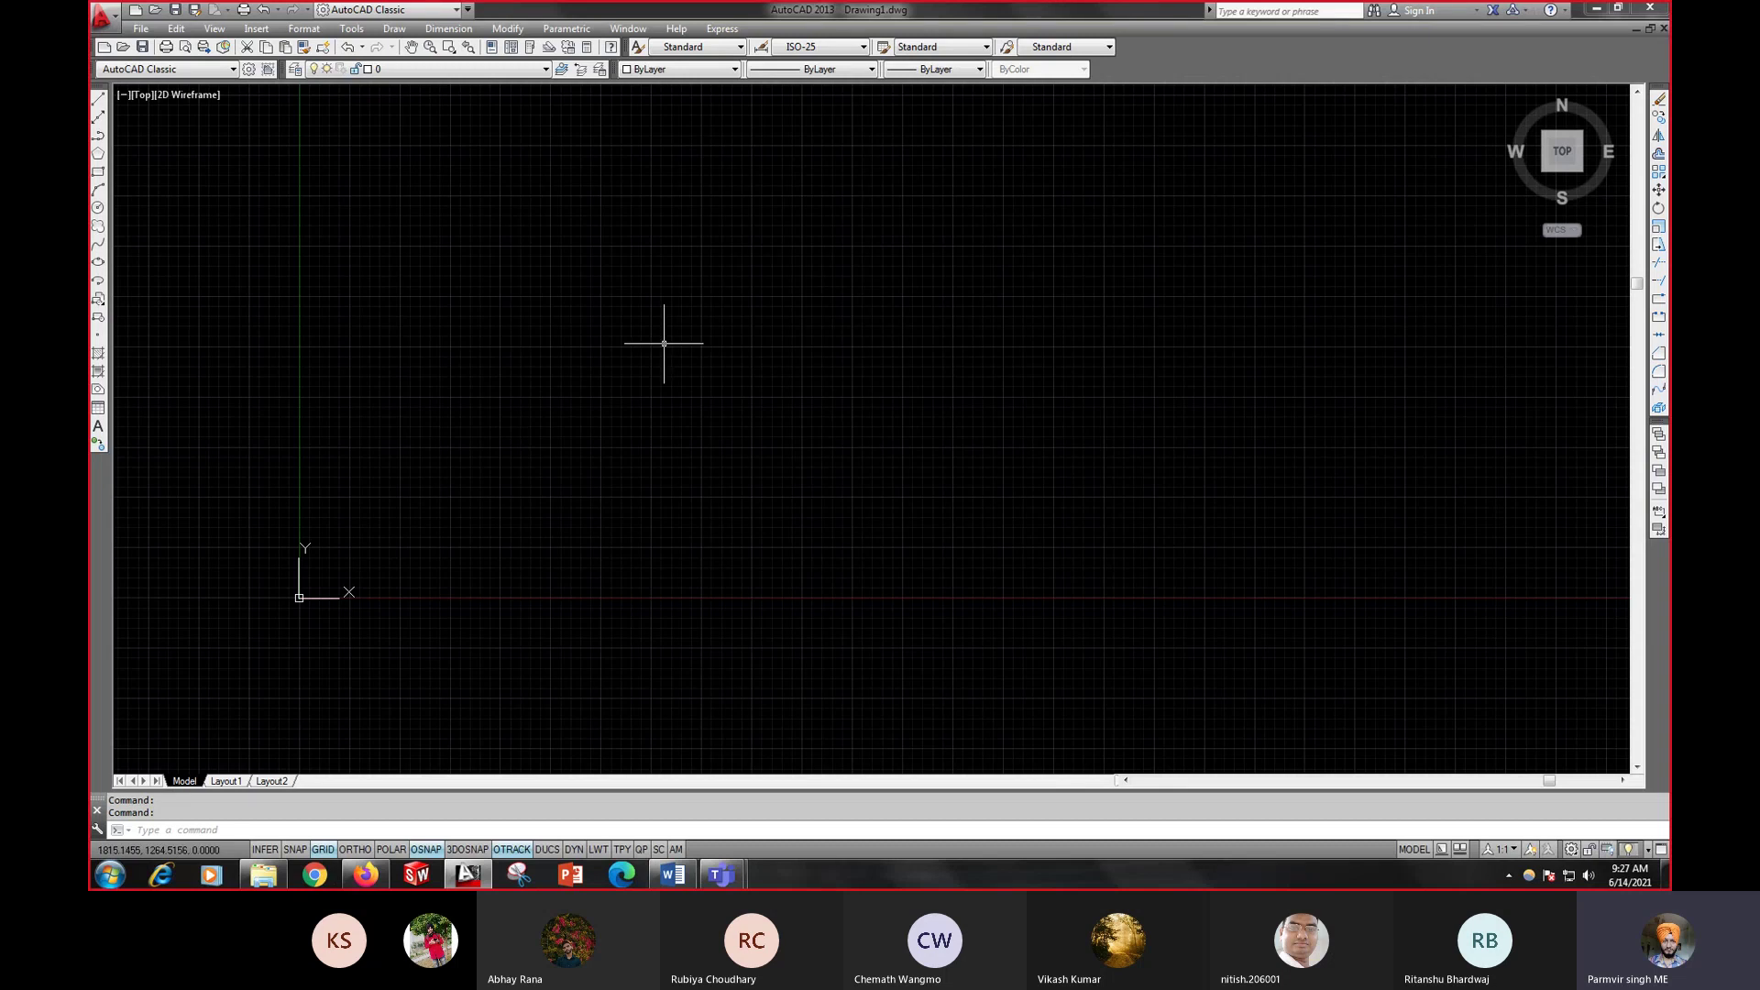
pyautogui.moveTo(669, 346); pyautogui.dragTo(611, 410, button='middle')
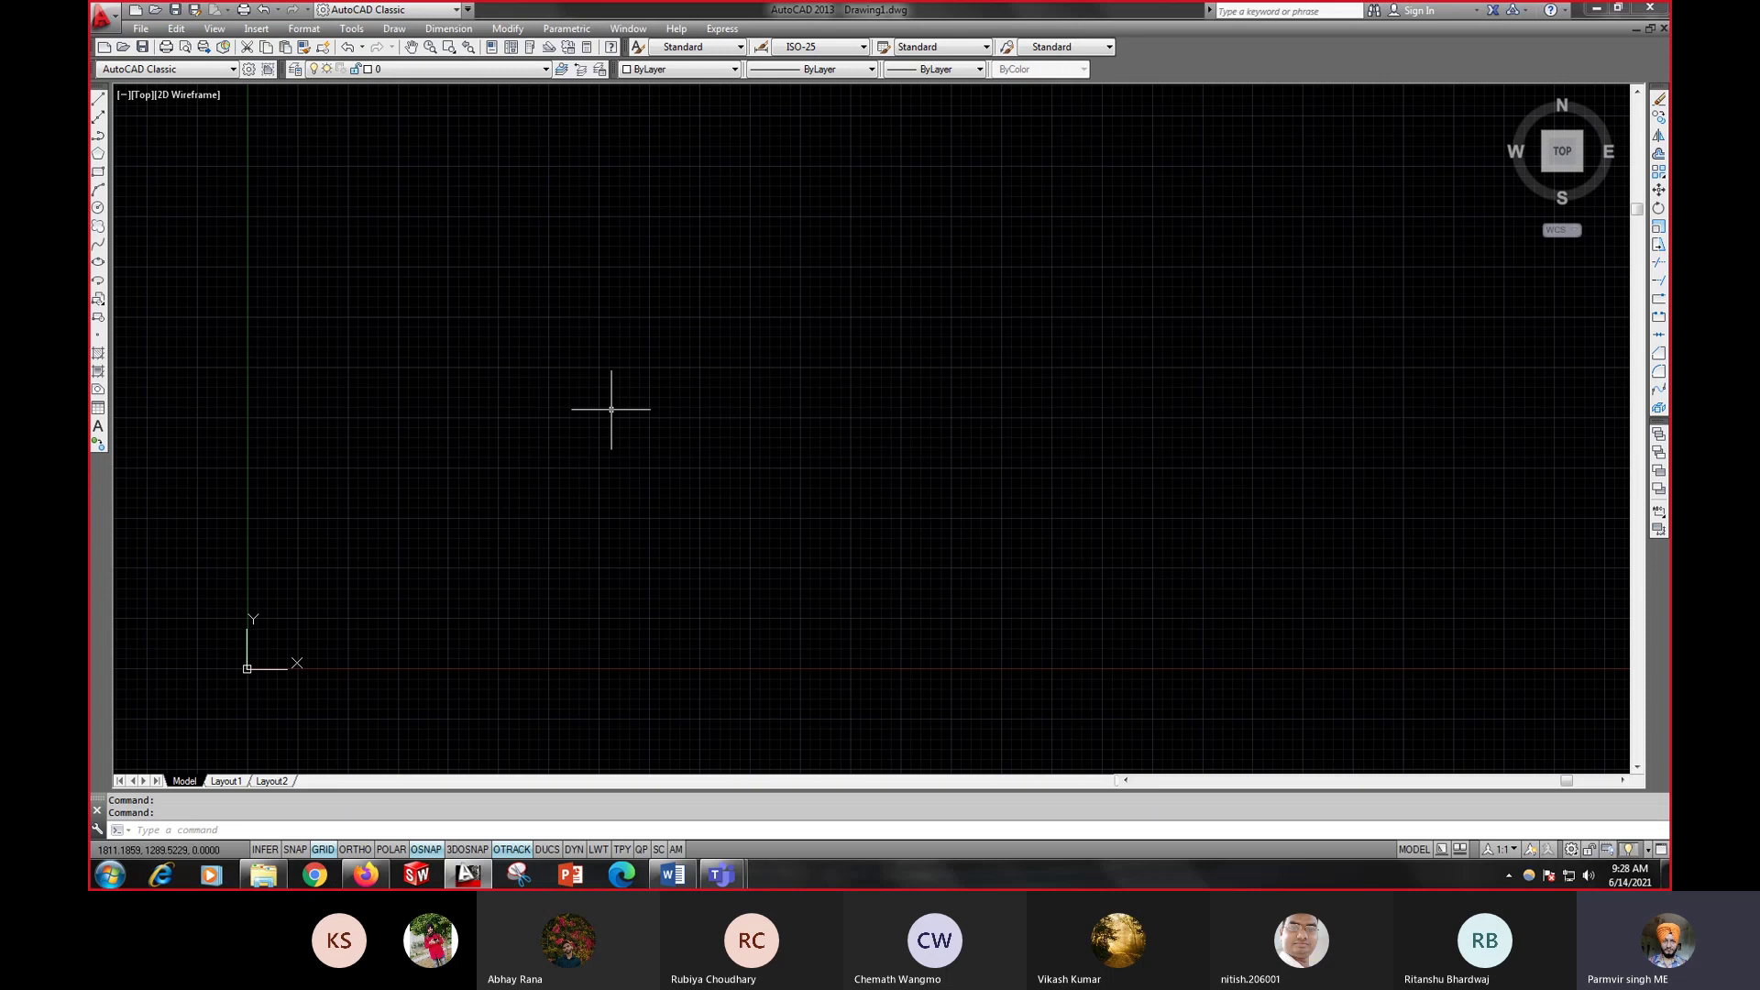
pyautogui.write('l')
pyautogui.press('Return')
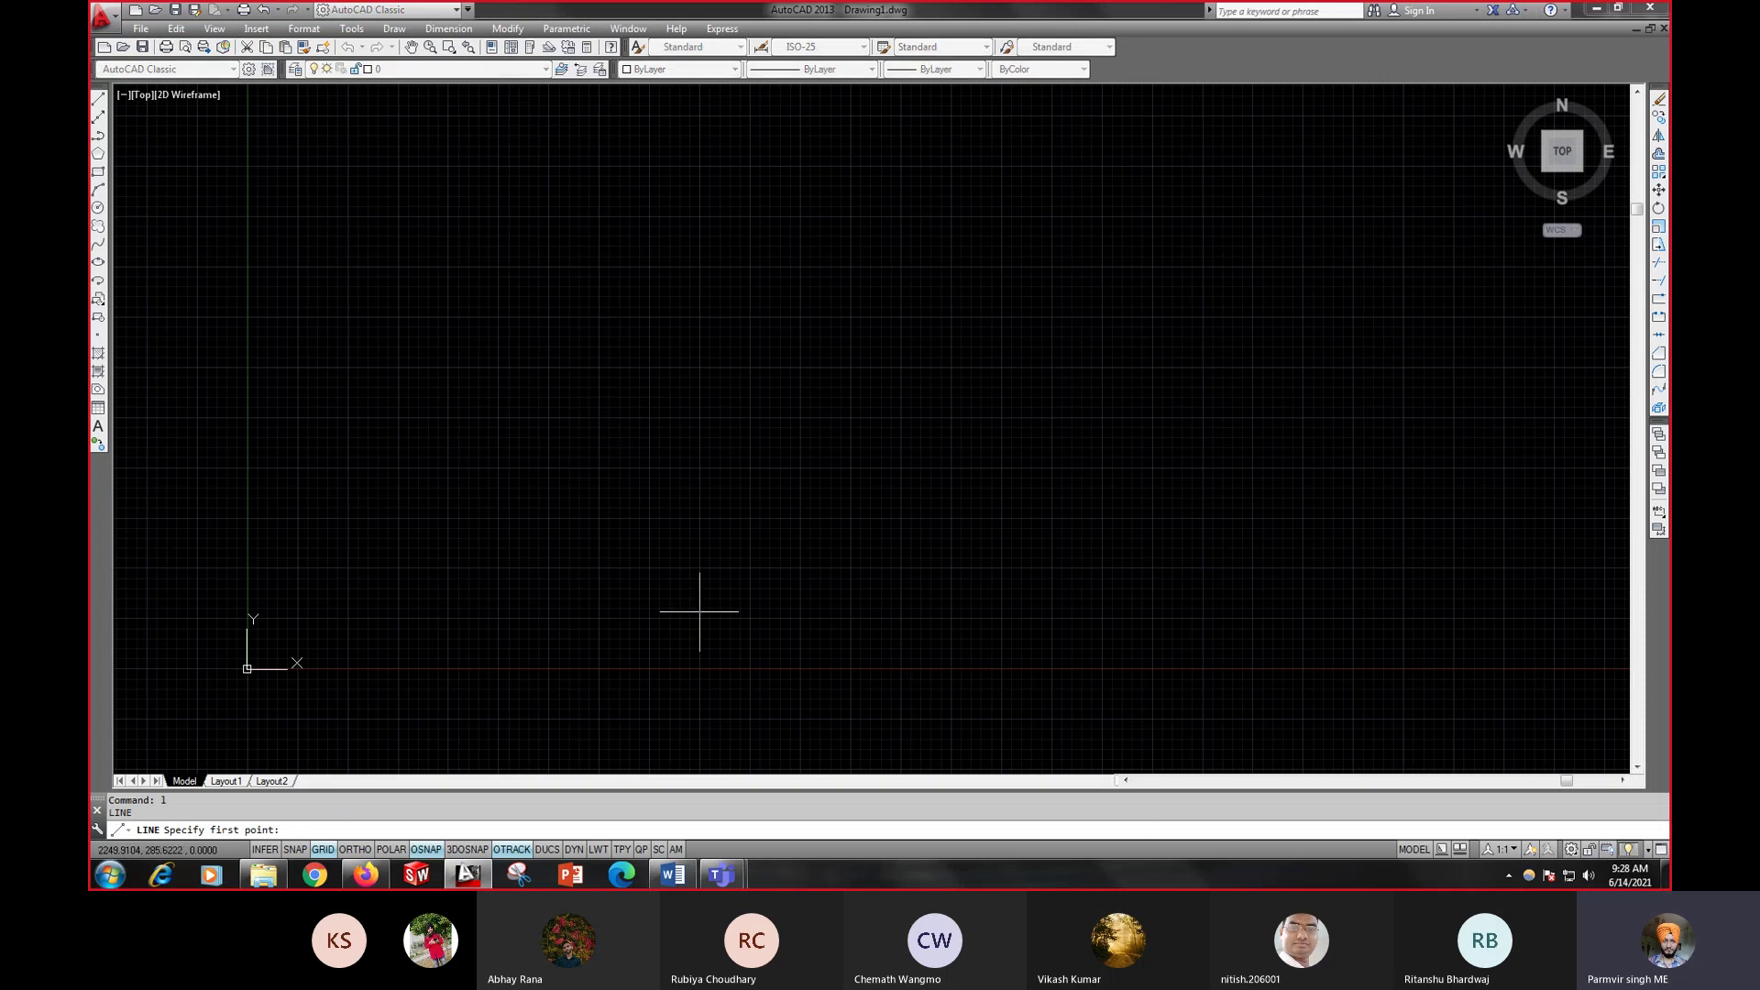
pyautogui.click(626, 550)
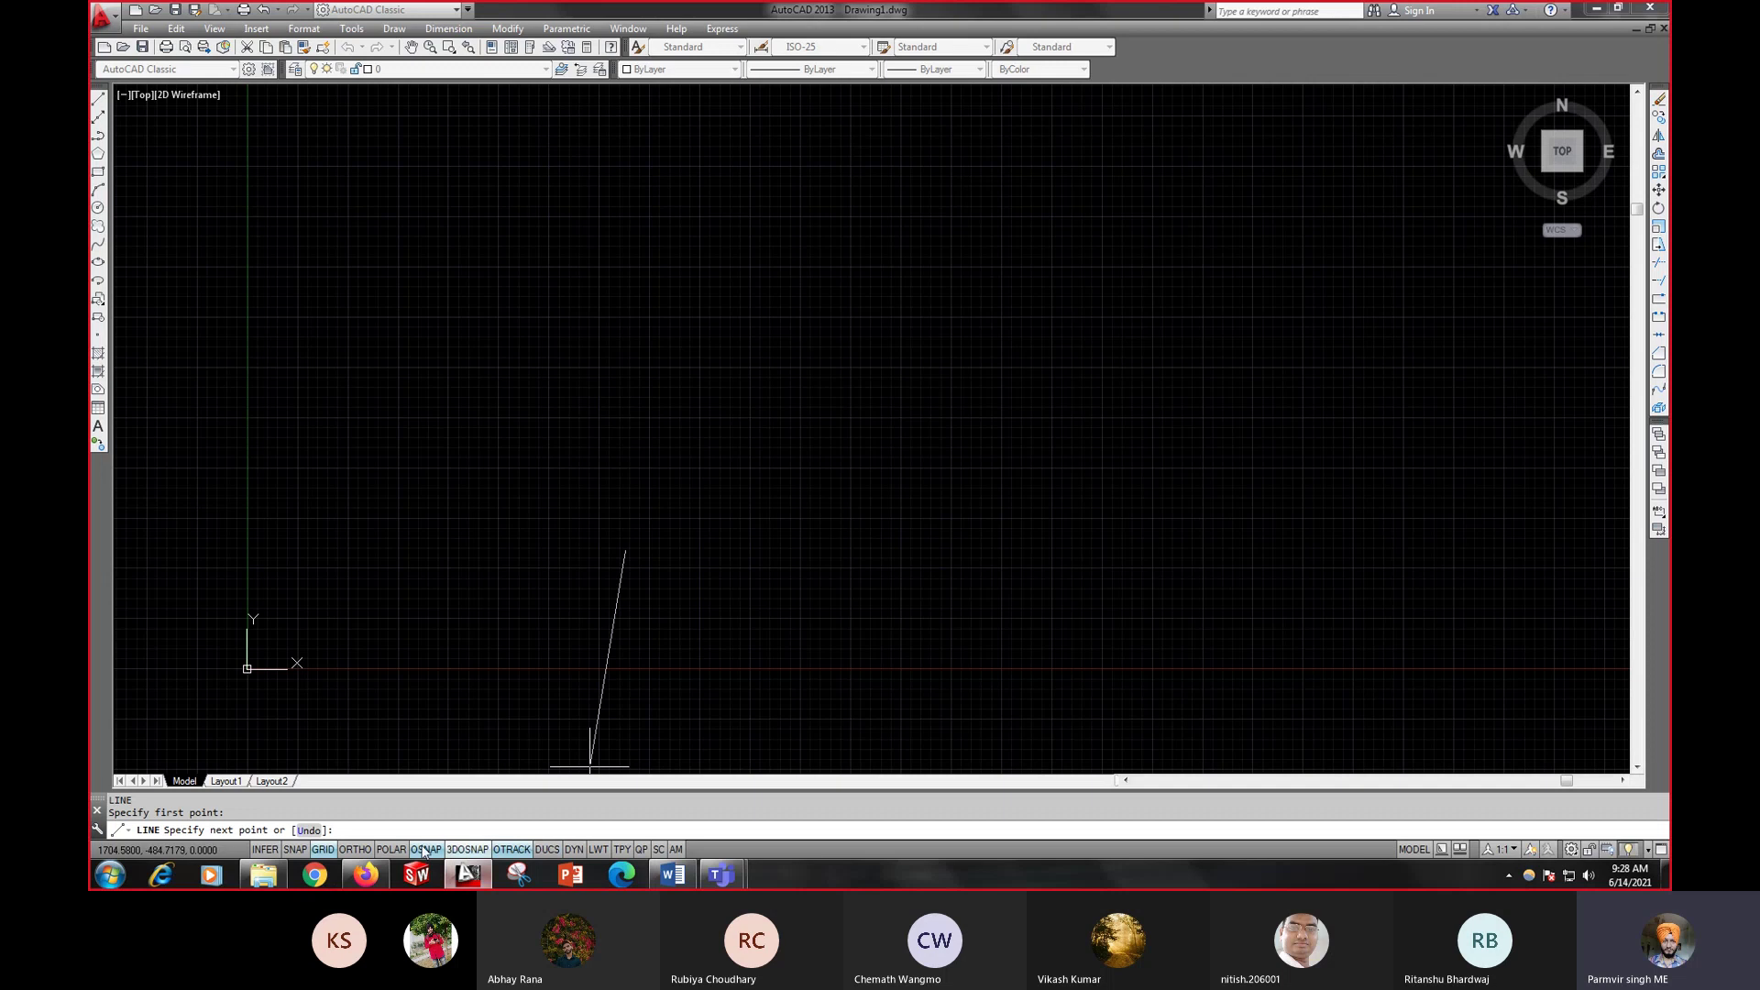
pyautogui.click(355, 850)
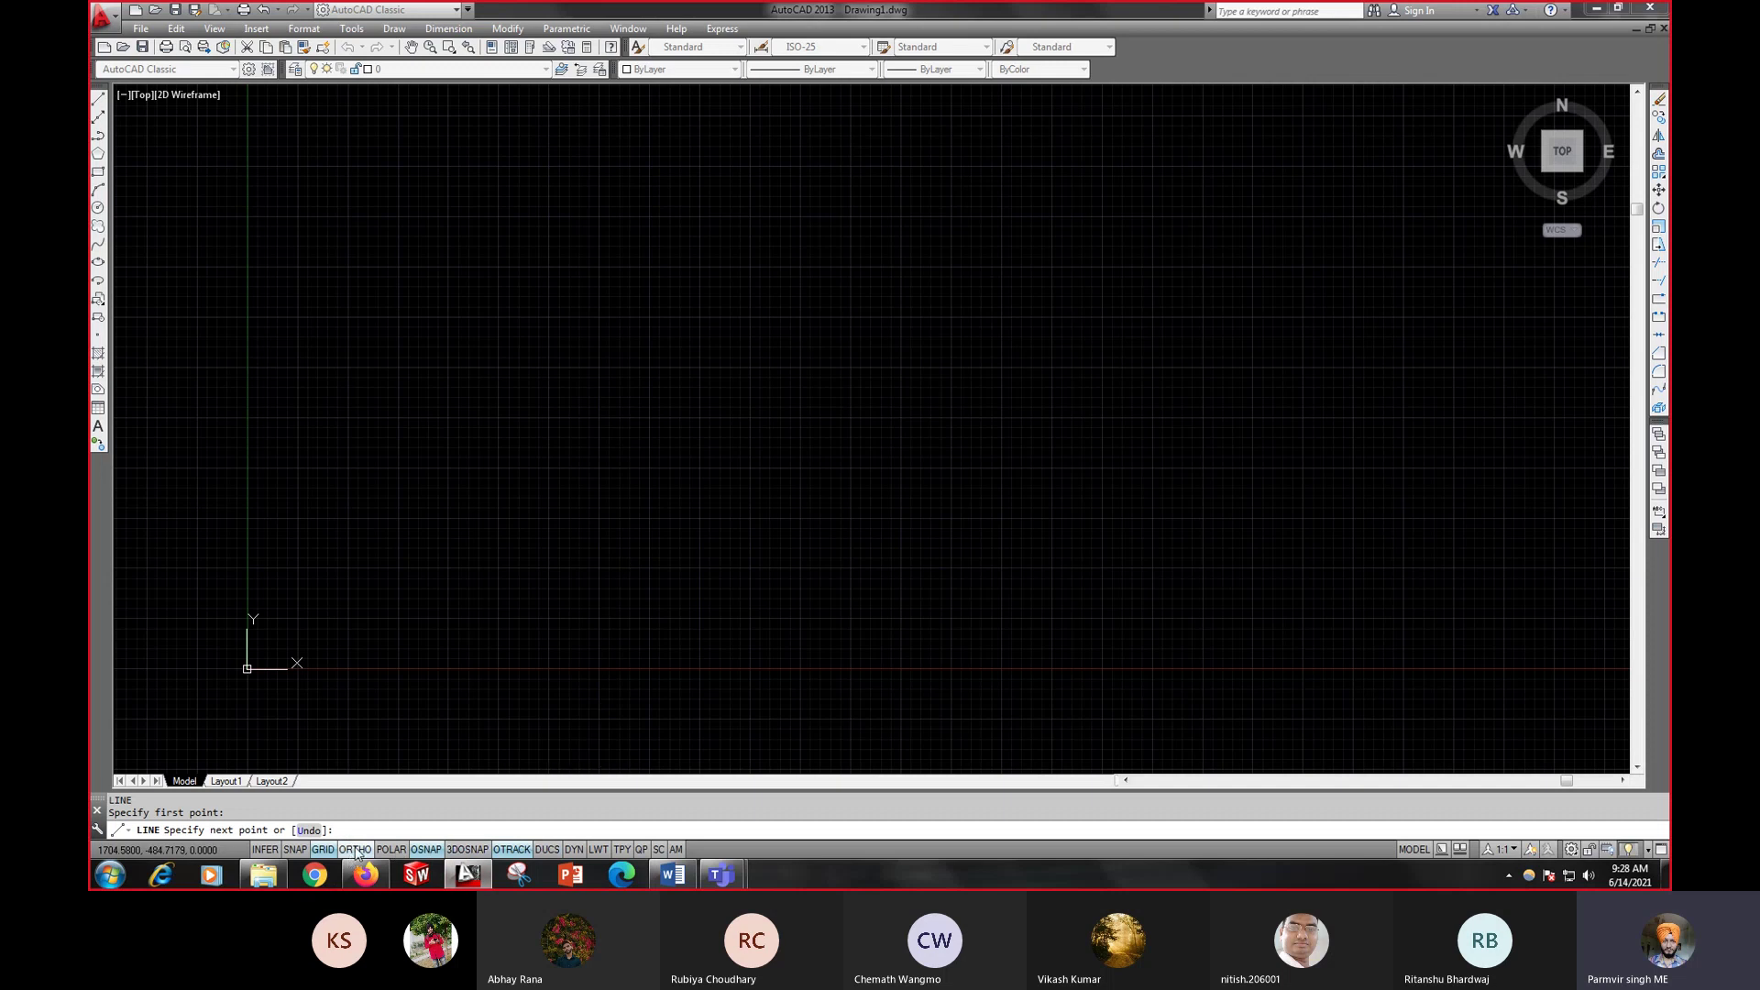
pyautogui.click(922, 550)
pyautogui.click(921, 413)
pyautogui.click(730, 413)
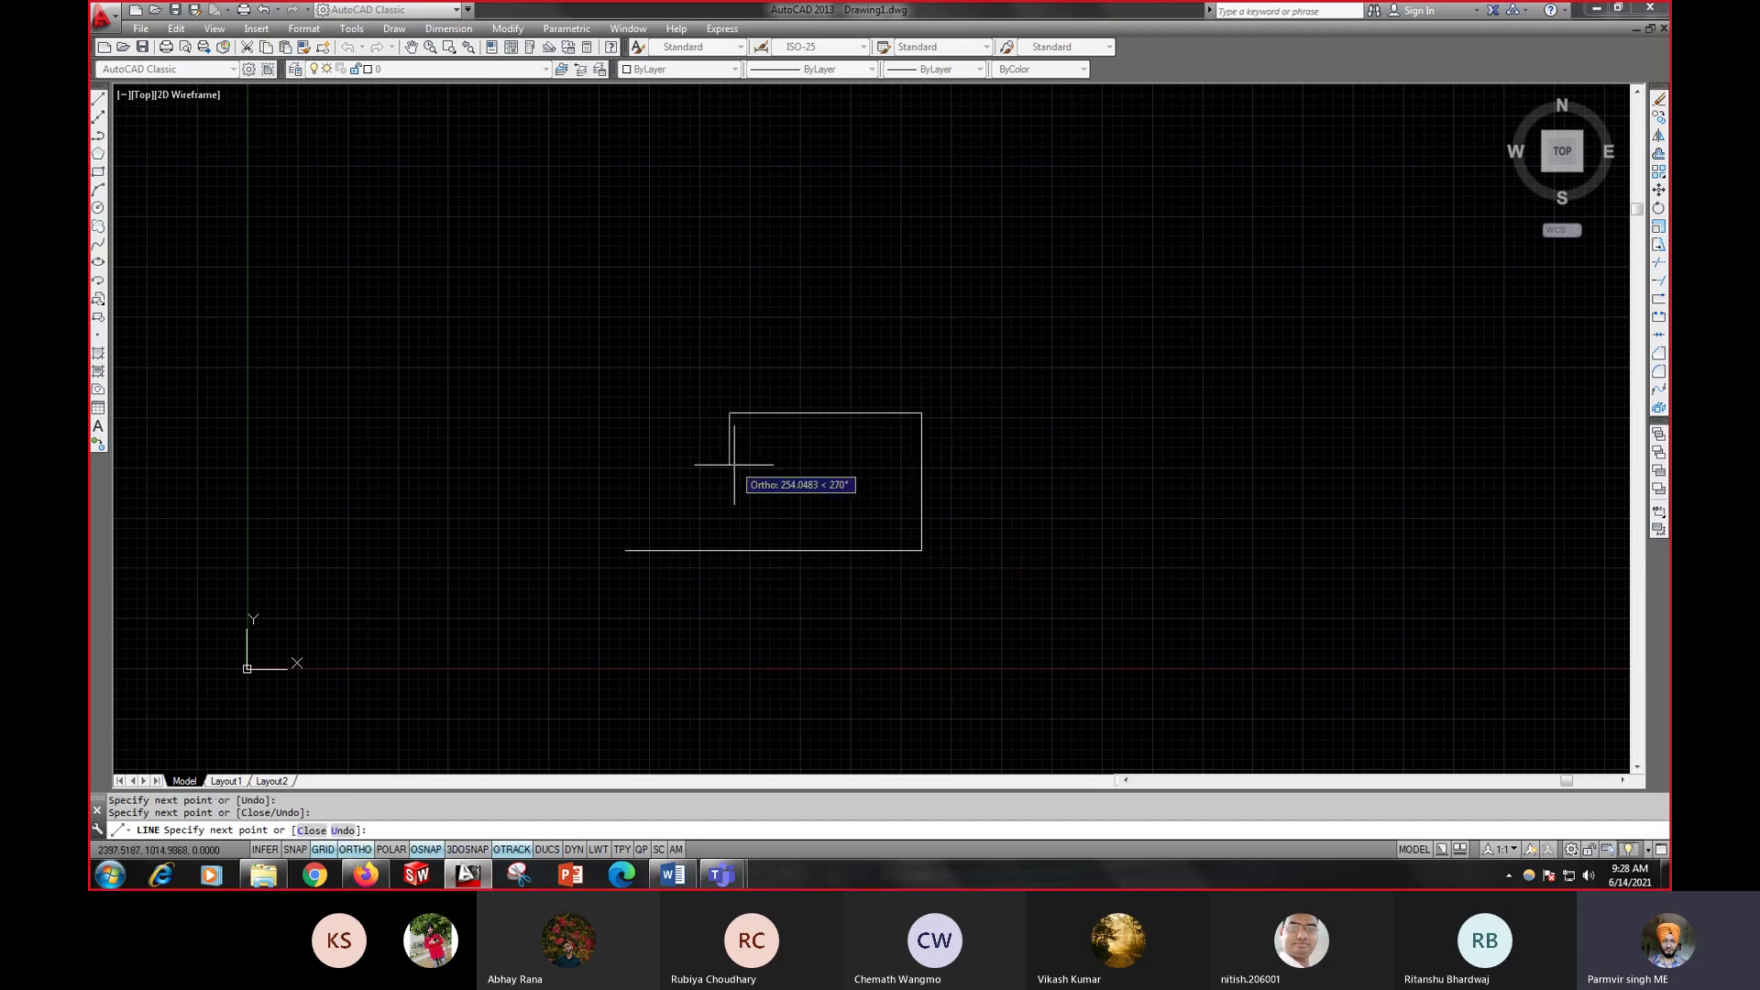
pyautogui.click(730, 472)
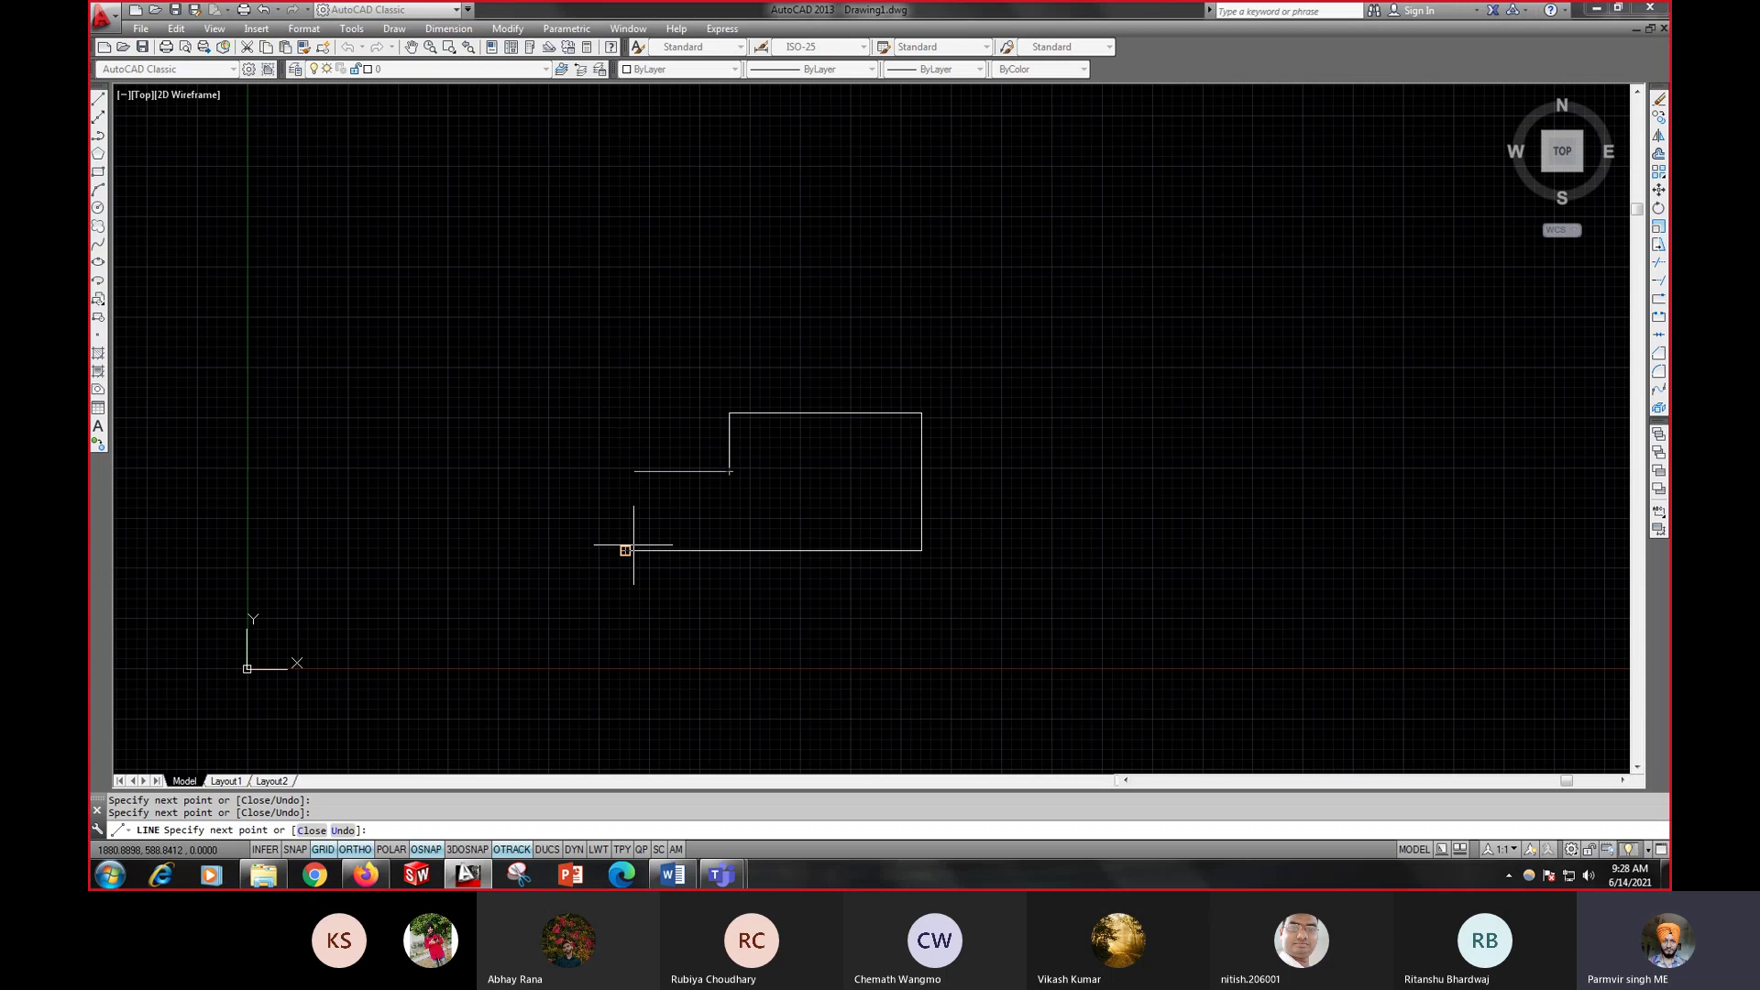
pyautogui.click(625, 471)
pyautogui.write('c')
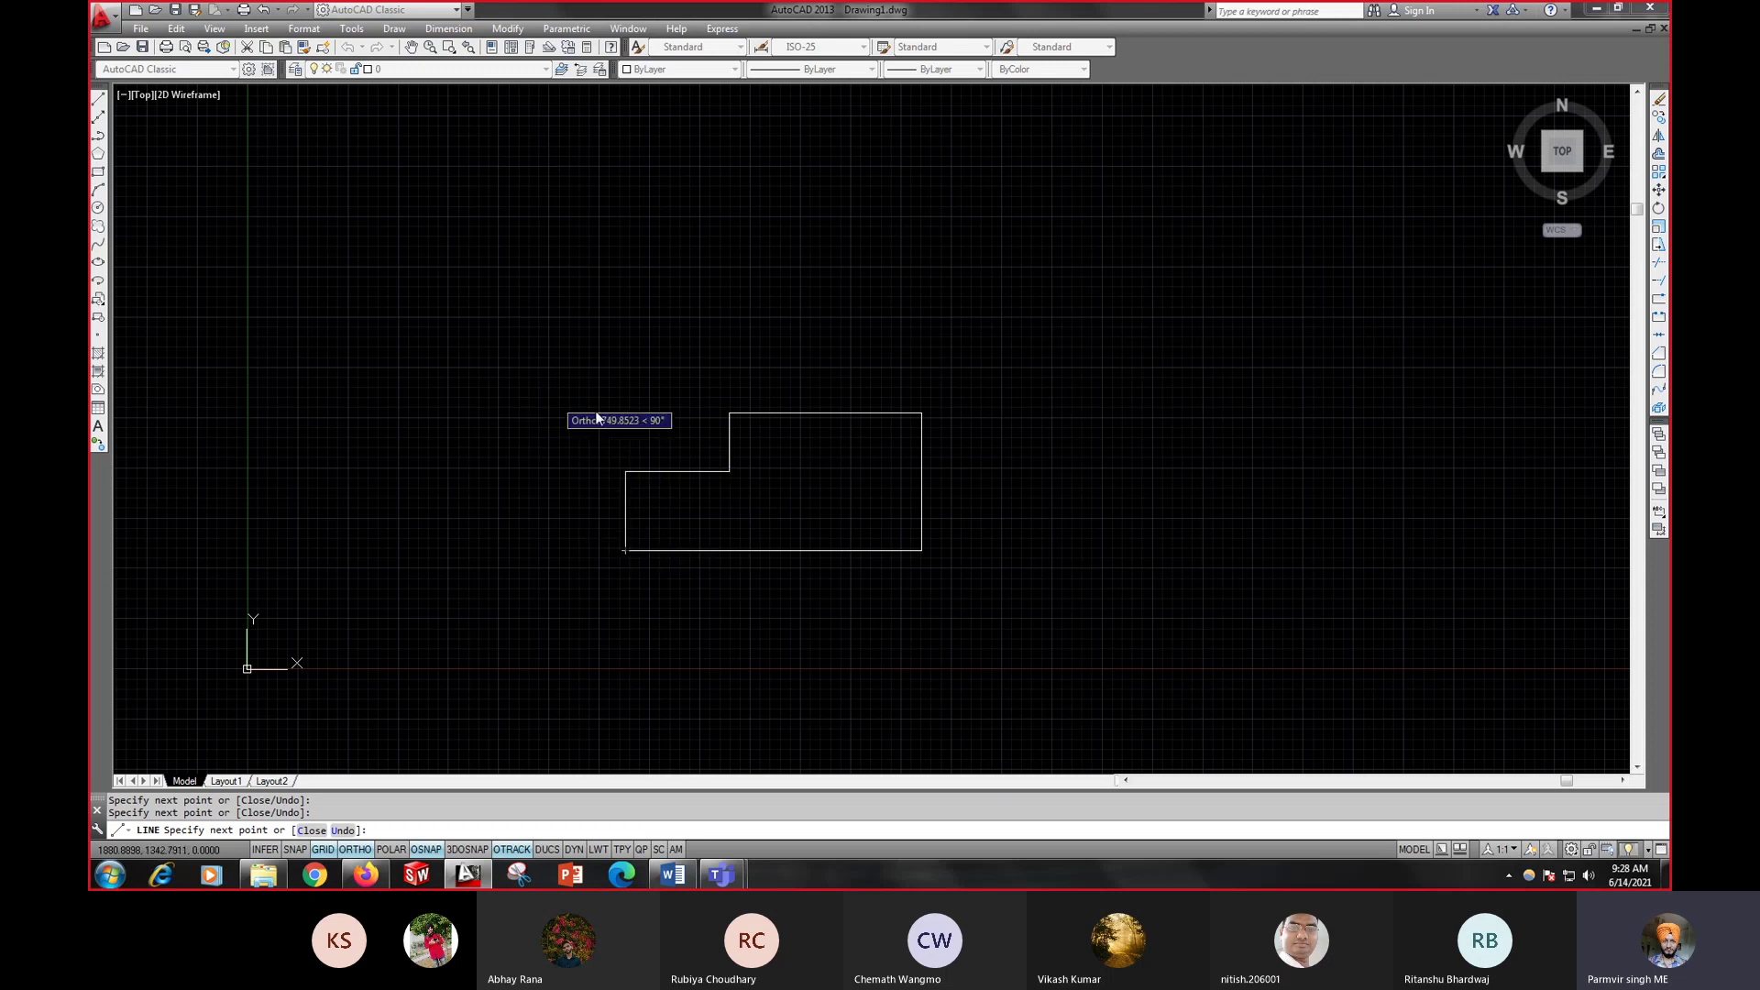
pyautogui.press('Return')
# - Draw a circle with a radius of about 209 units centred on the outline's lower-right corner
pyautogui.write('c')
pyautogui.press('Return')
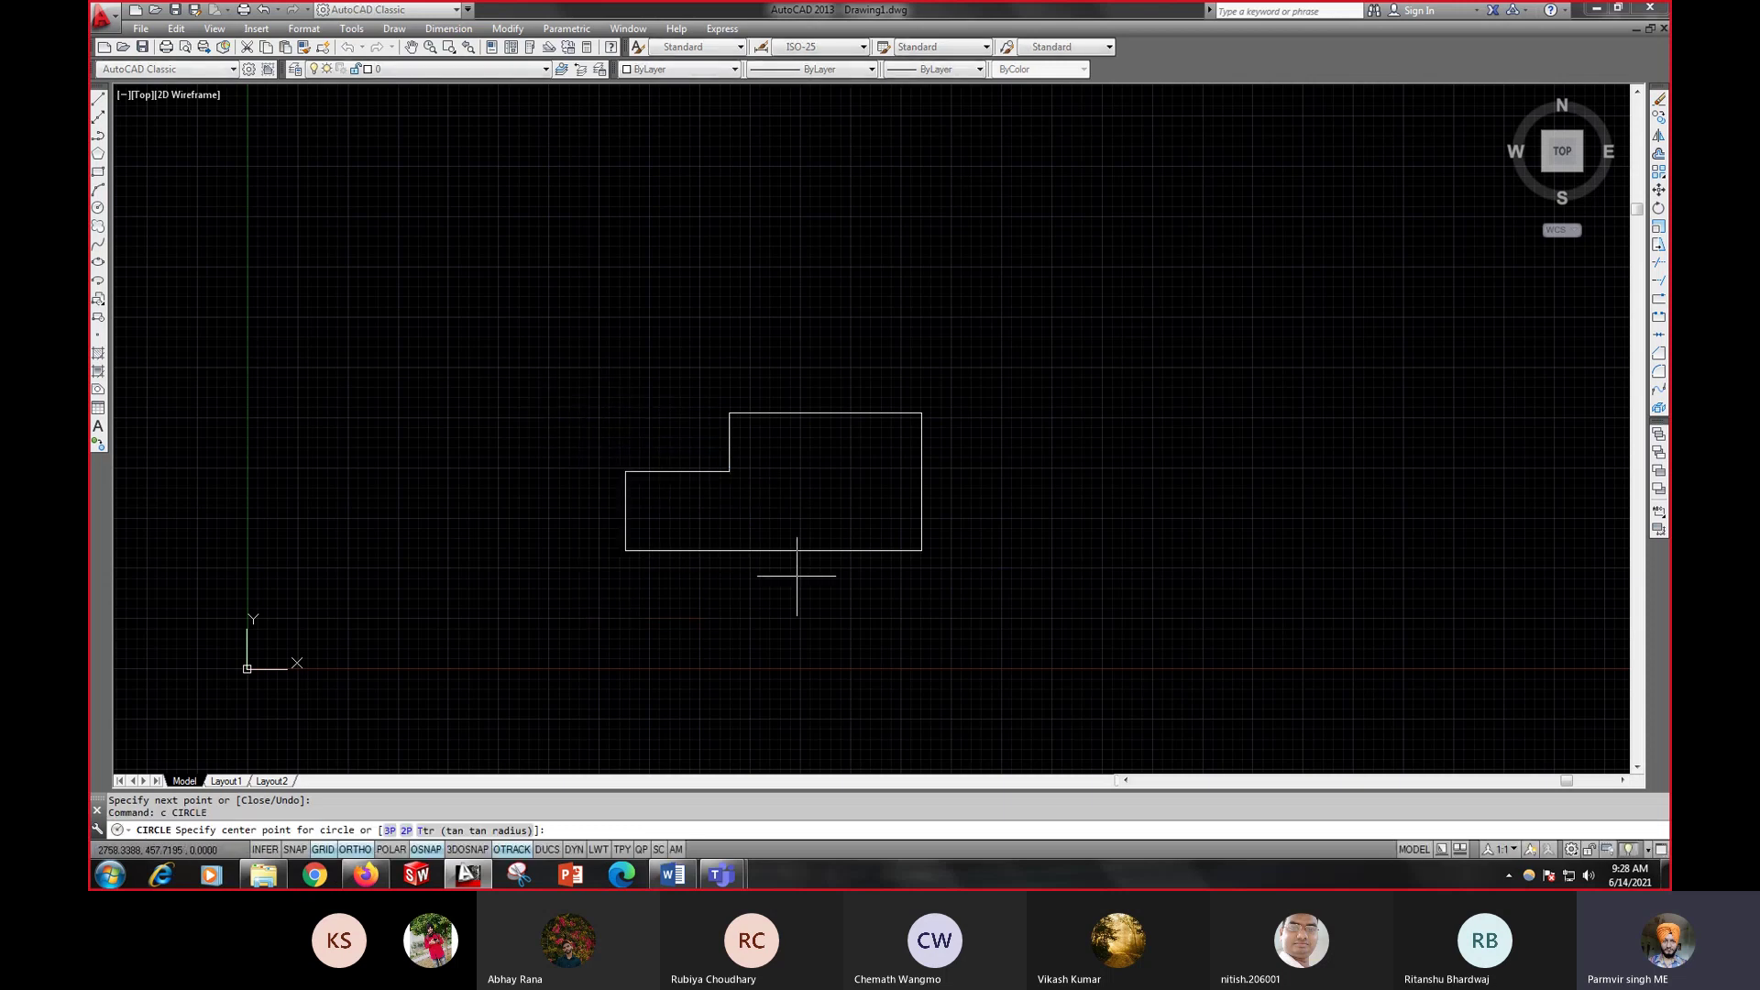
pyautogui.click(921, 550)
pyautogui.click(880, 522)
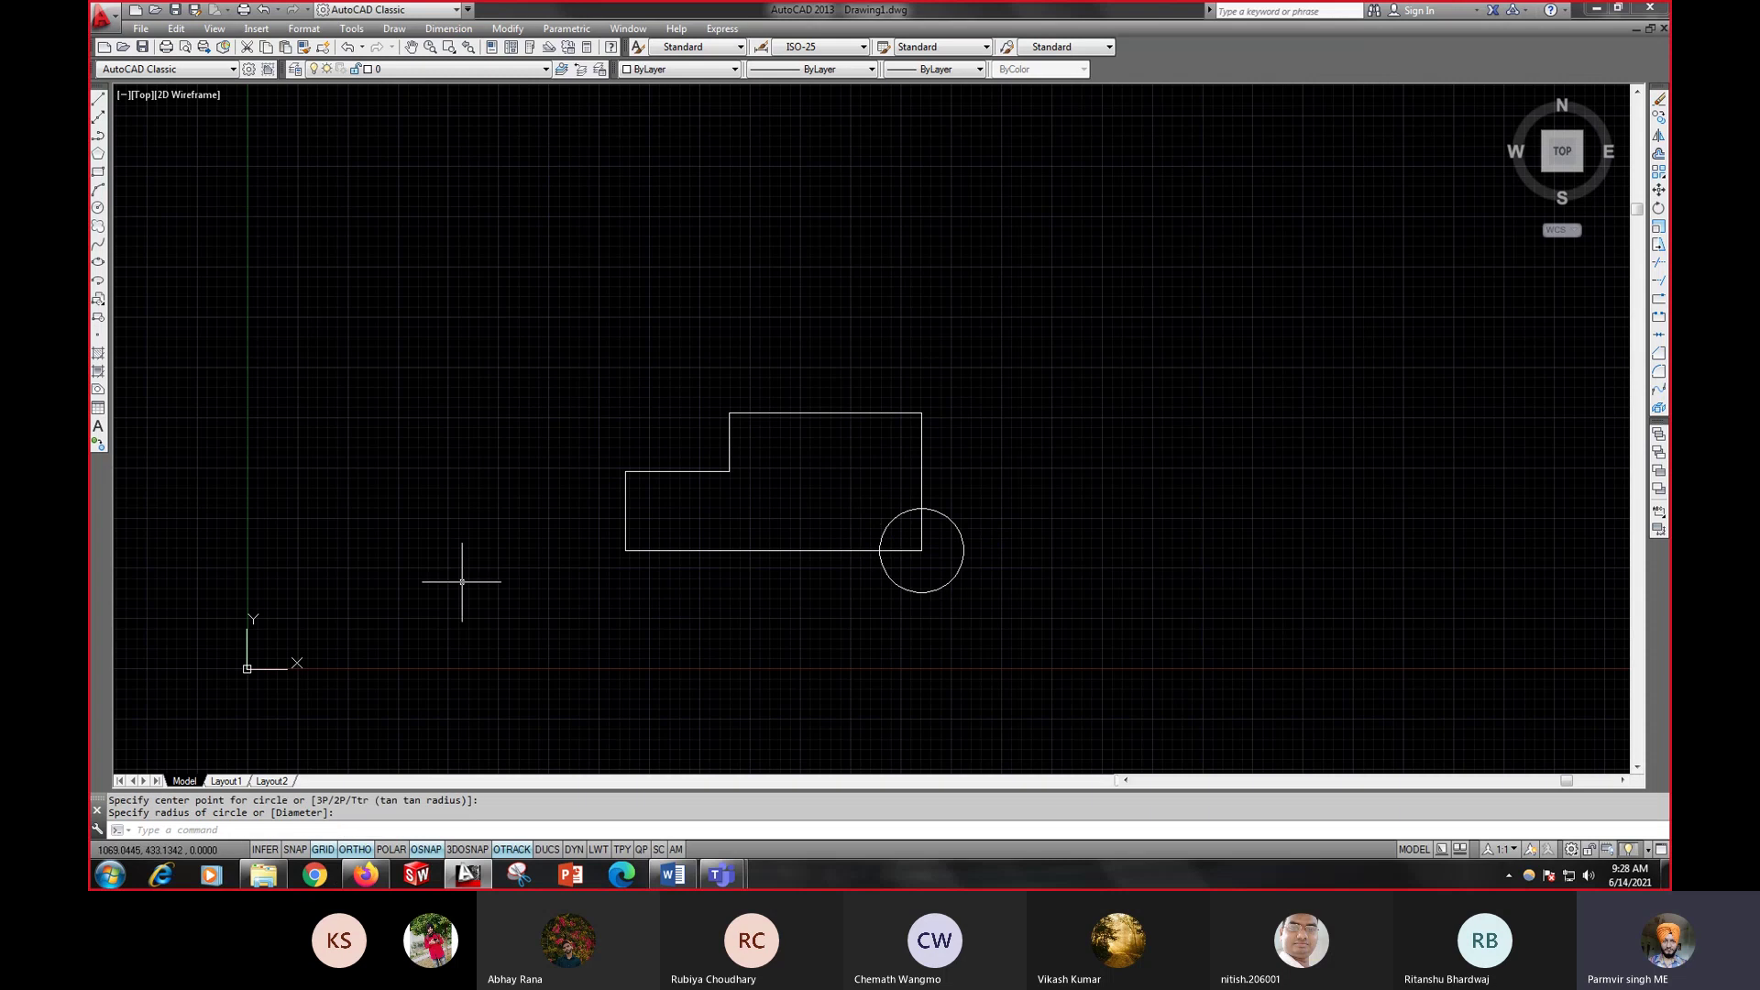
# - Draw a vertical line that starts above the outline, crosses its upper edge and ends inside it
pyautogui.write('l')
pyautogui.press('Return')
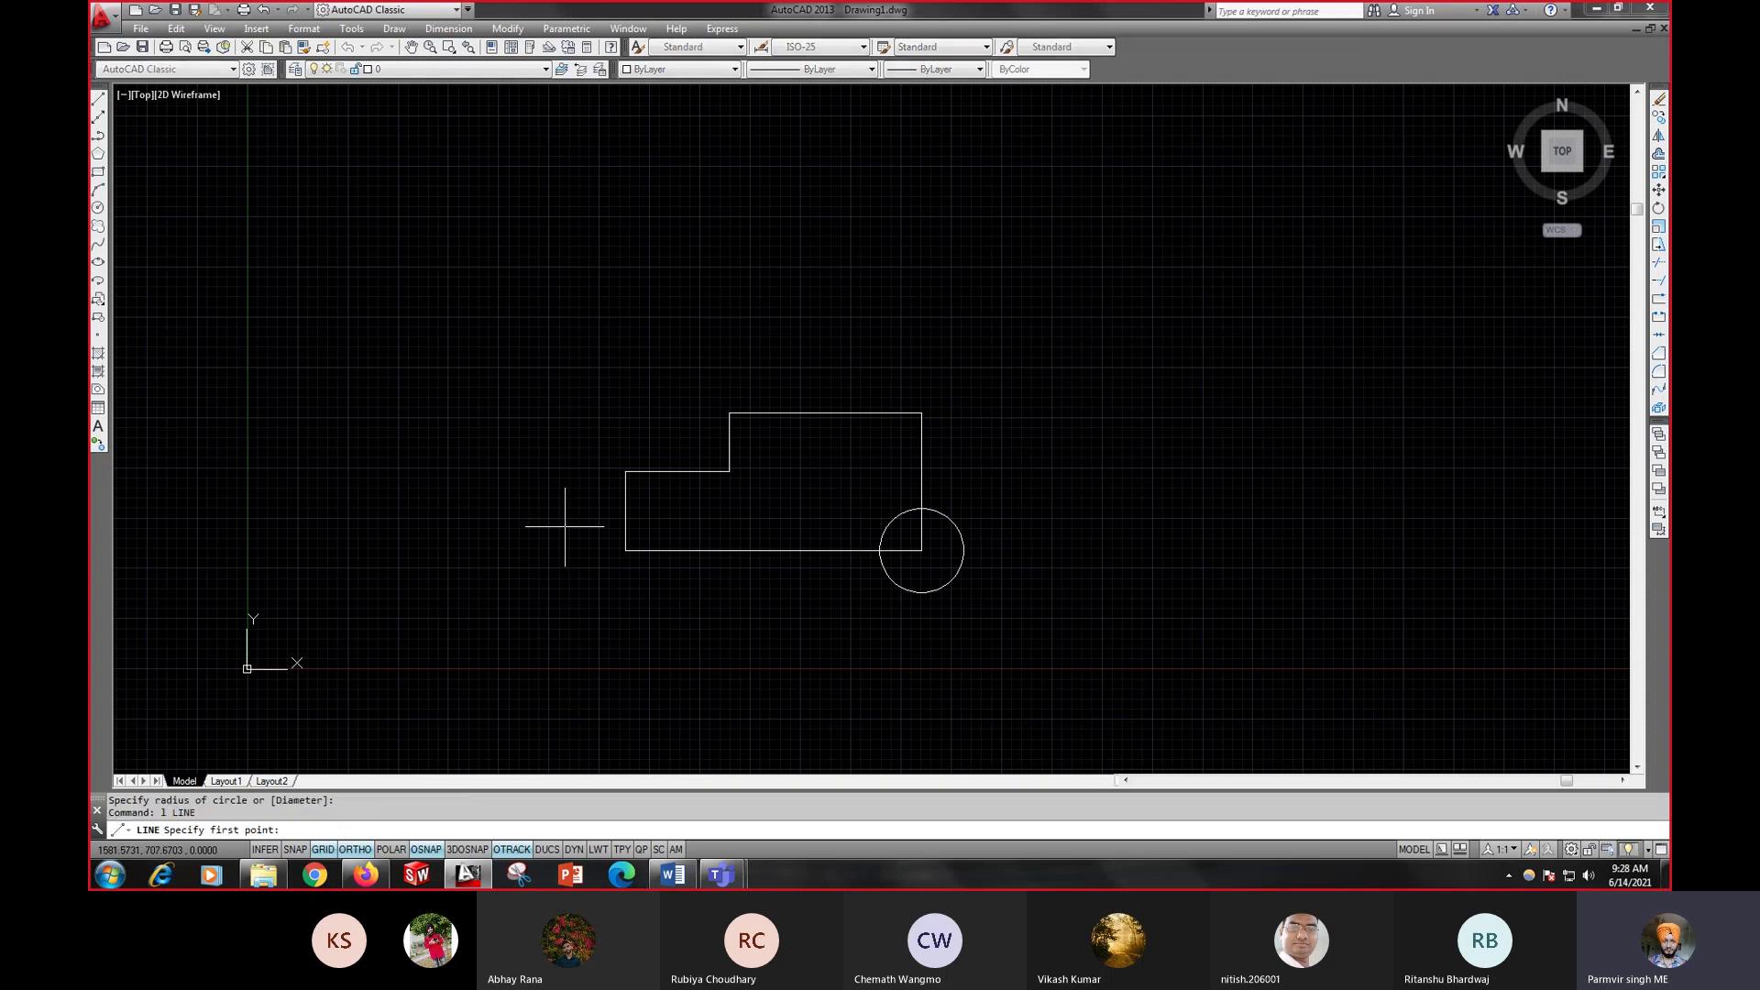
pyautogui.click(782, 371)
pyautogui.click(788, 479)
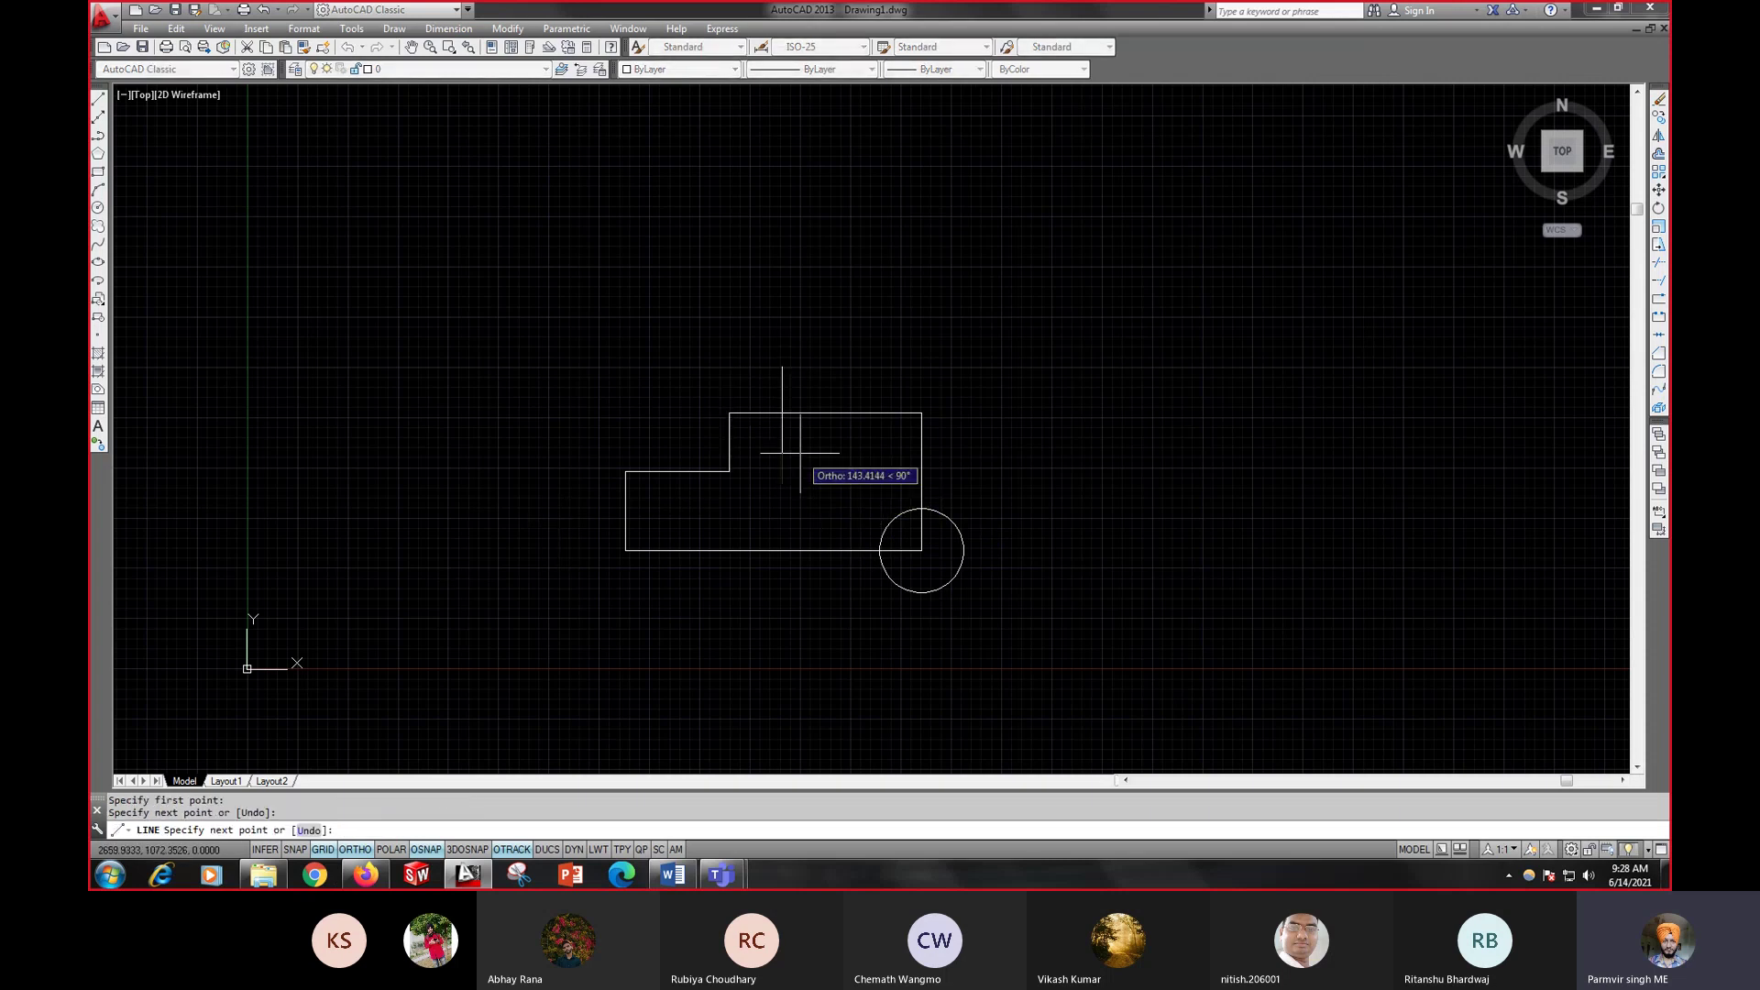
pyautogui.rightClick(802, 460)
pyautogui.click(832, 466)
pyautogui.scroll(-2, 802, 422)
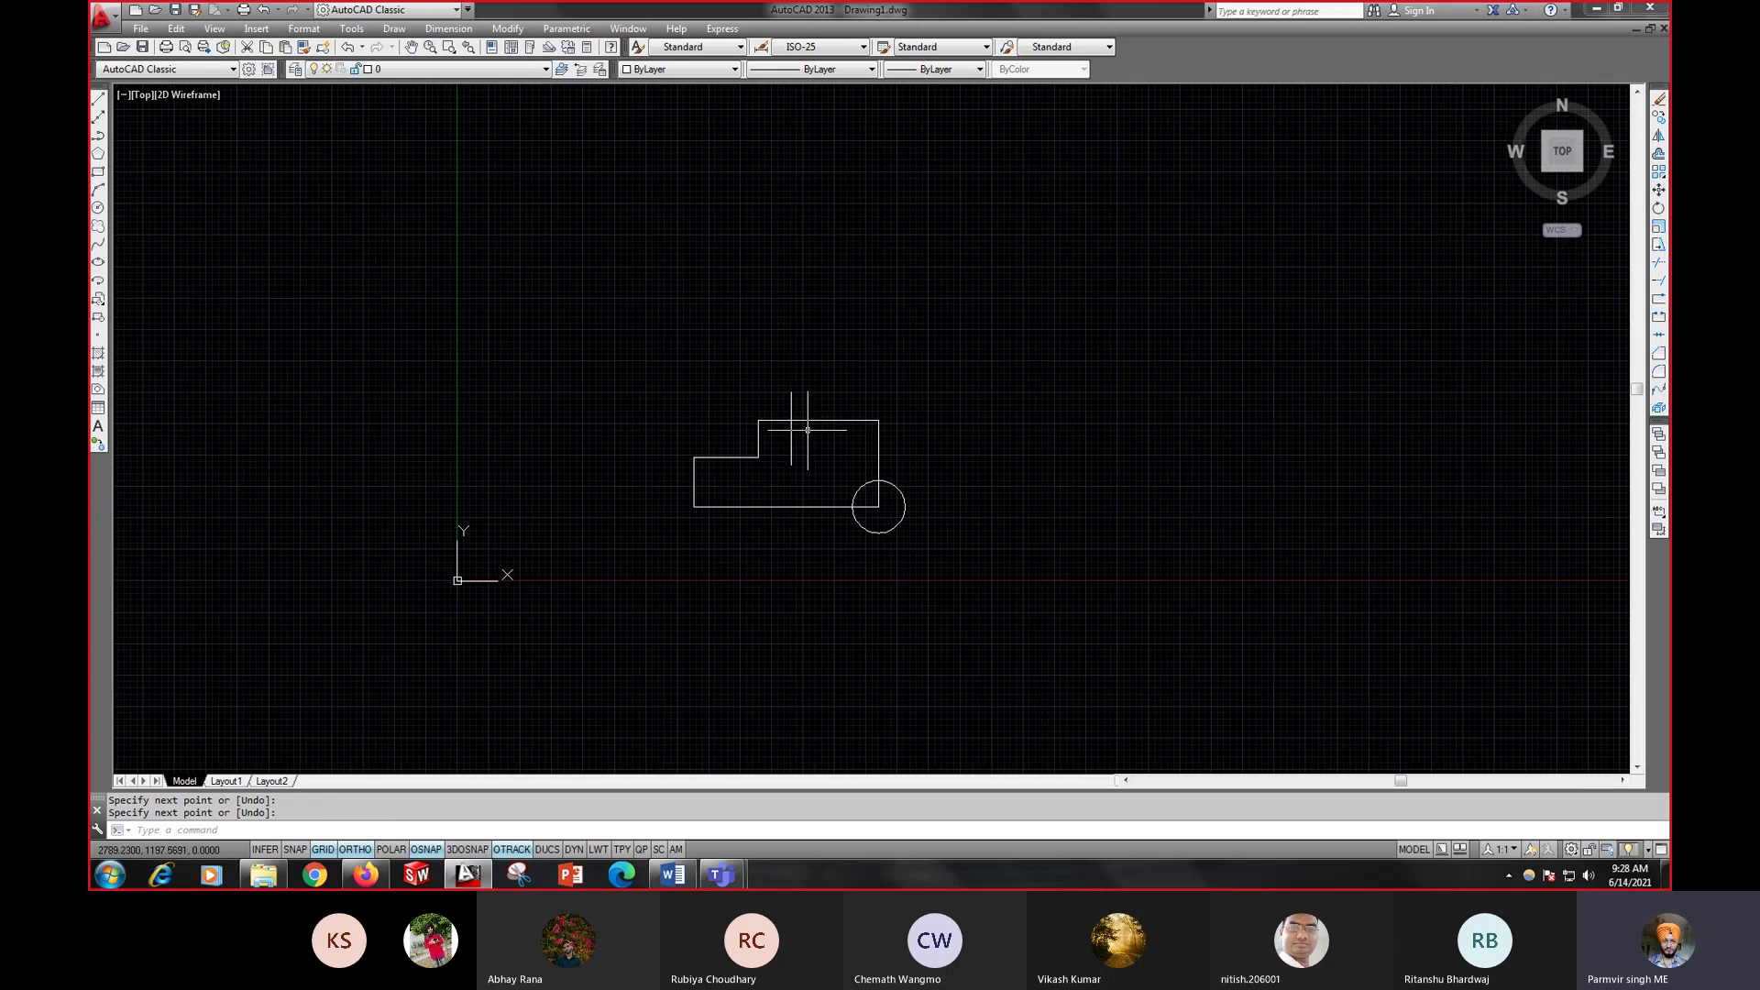
pyautogui.scroll(5, 809, 426)
pyautogui.scroll(-4, 808, 428)
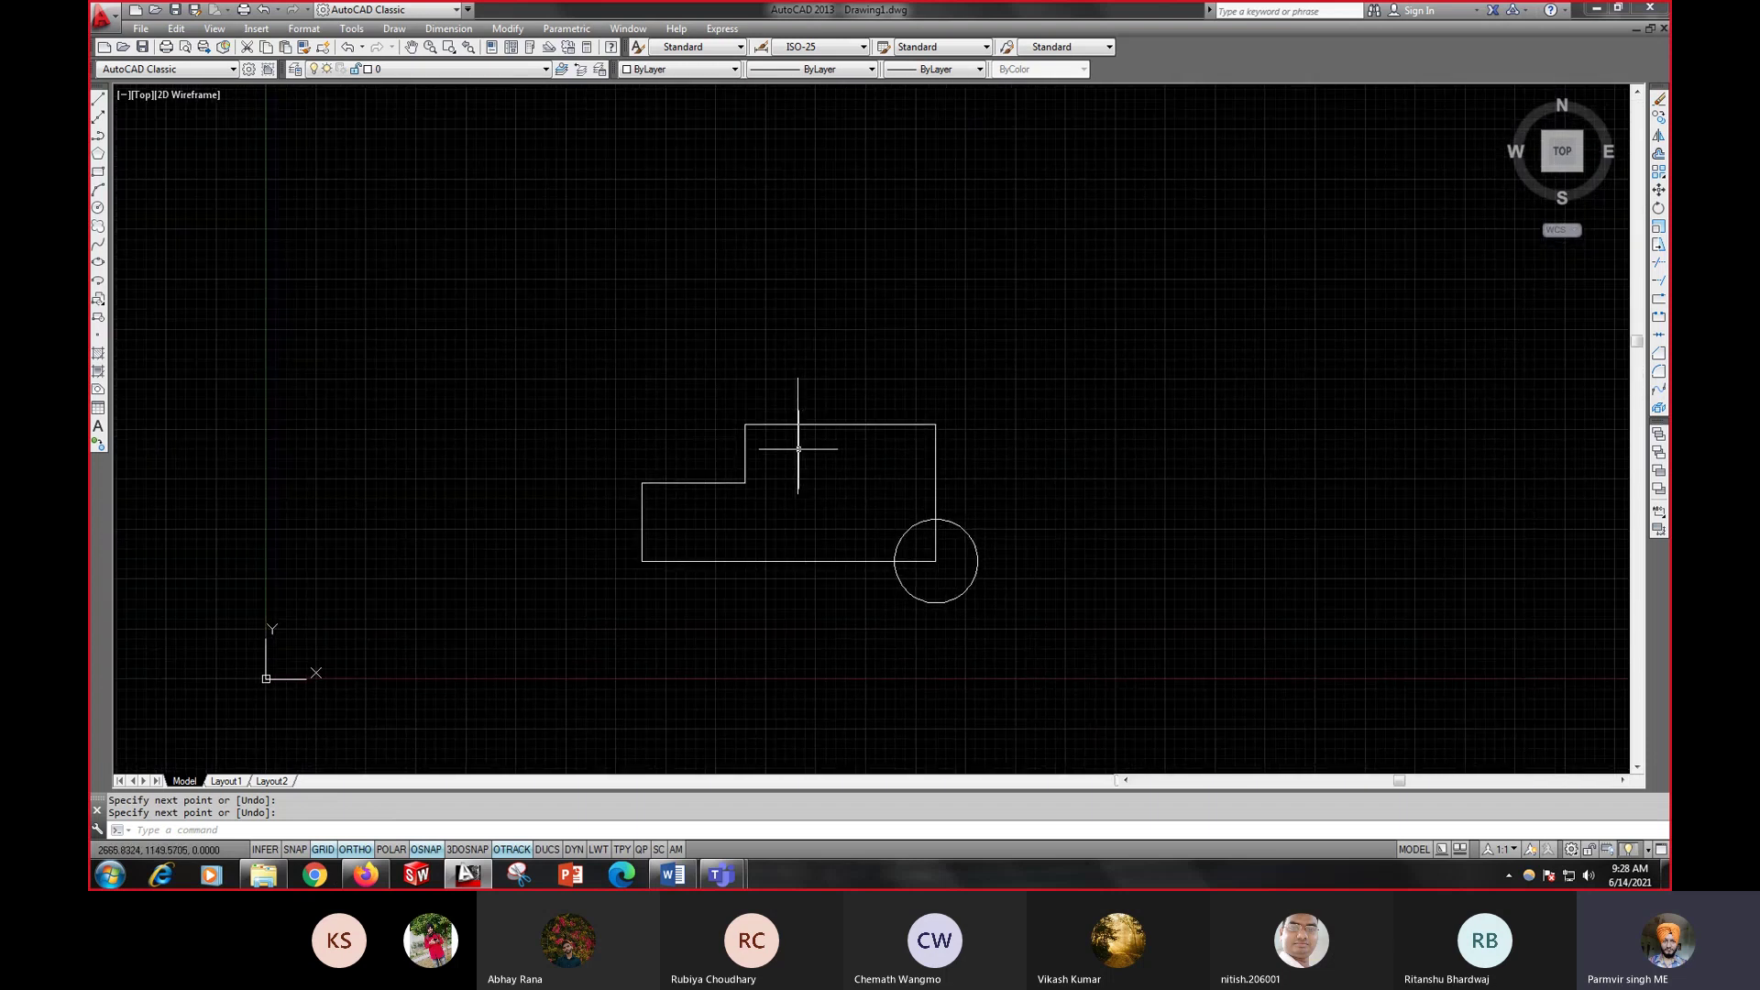
pyautogui.click(799, 447)
pyautogui.scroll(6, 813, 465)
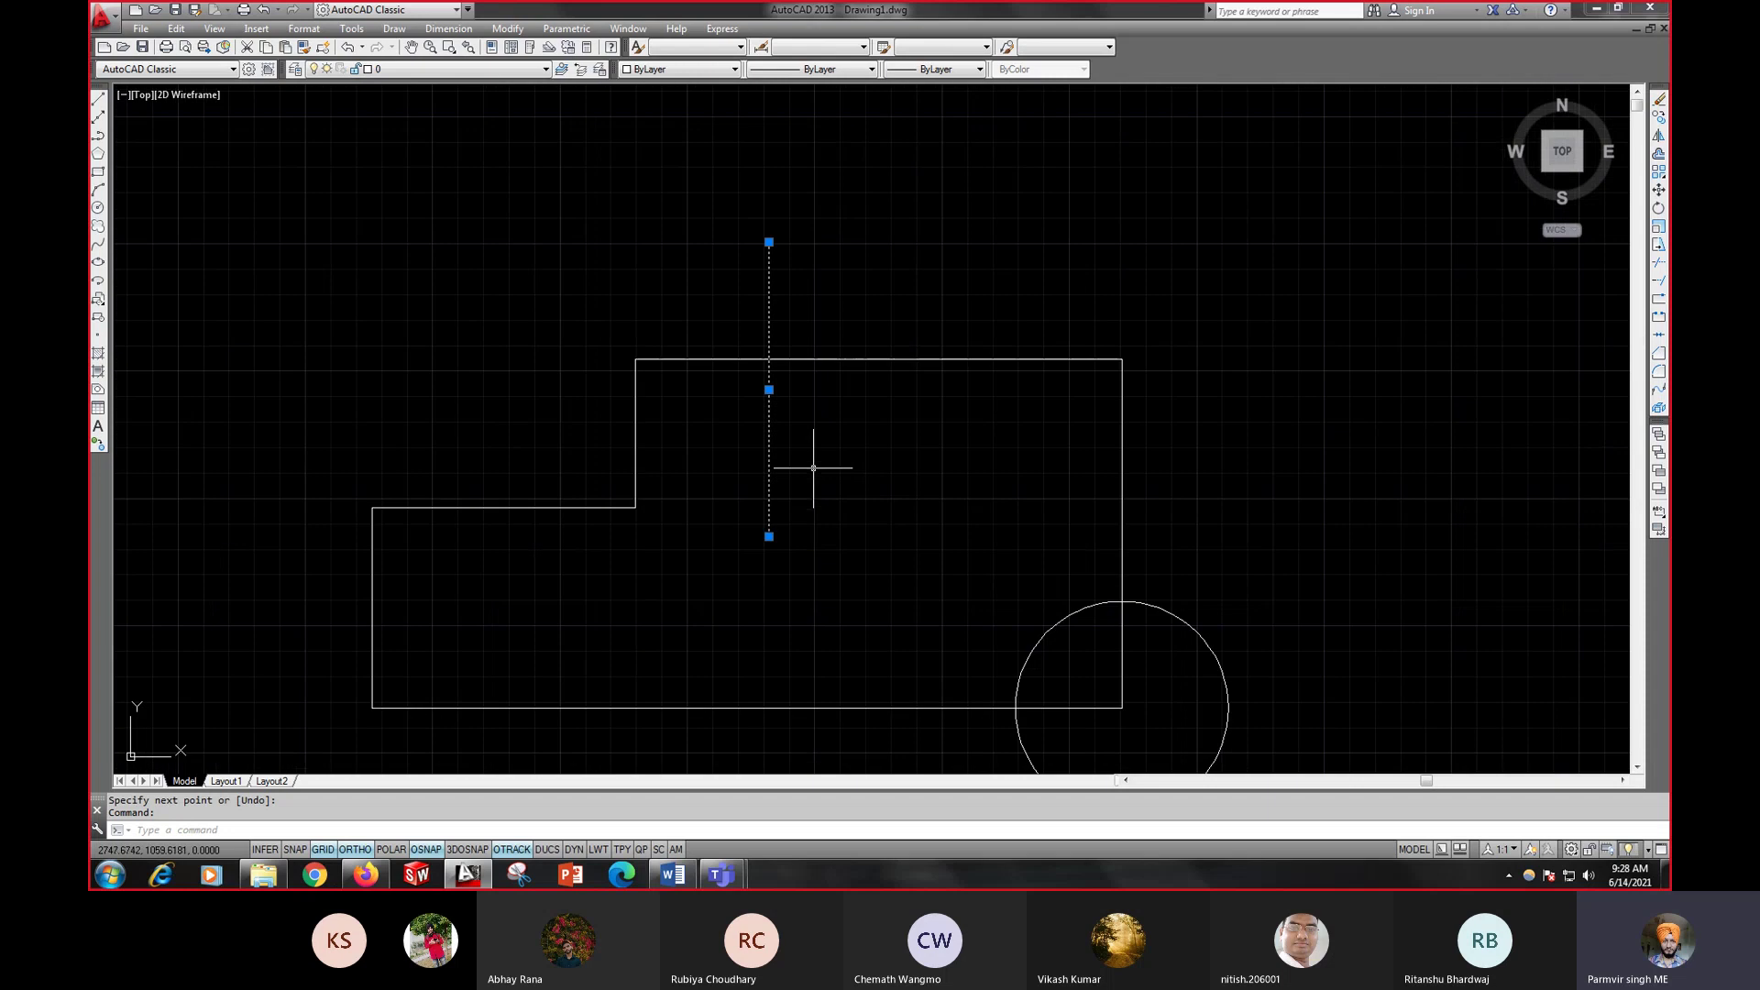
pyautogui.scroll(-4, 813, 465)
pyautogui.press('Escape')
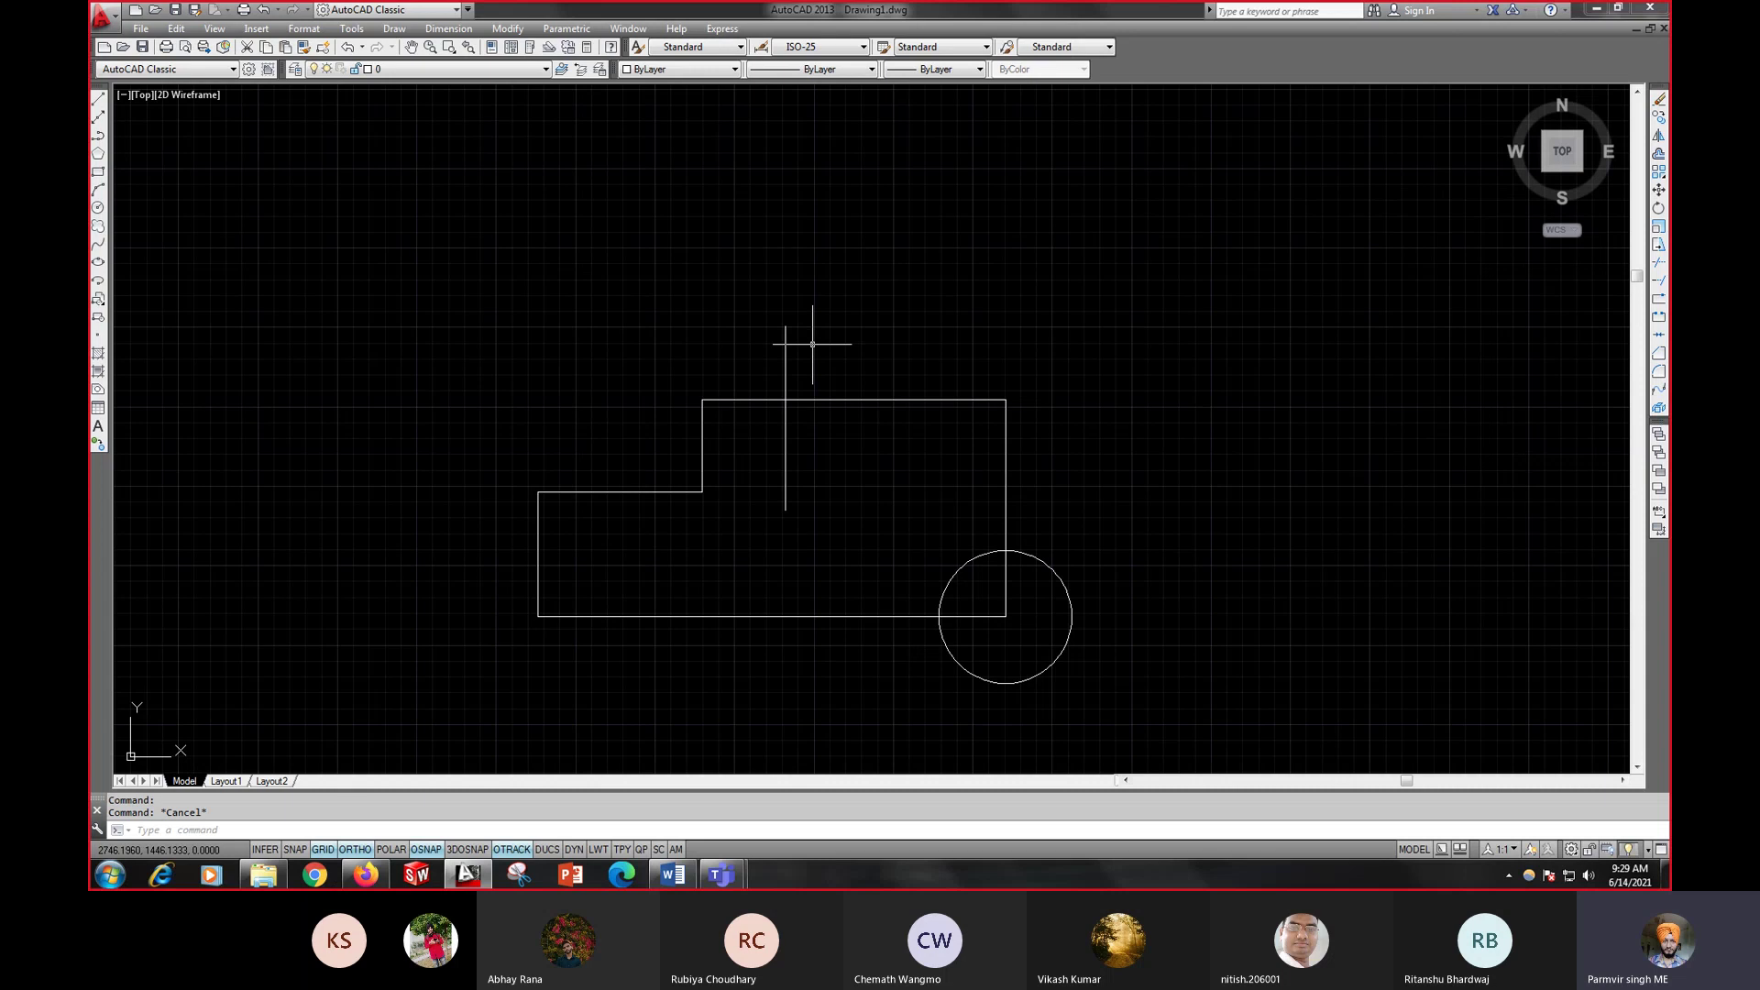
# - Trim the part of the vertical line above the outline, using all objects as cutting edges
pyautogui.write('tr')
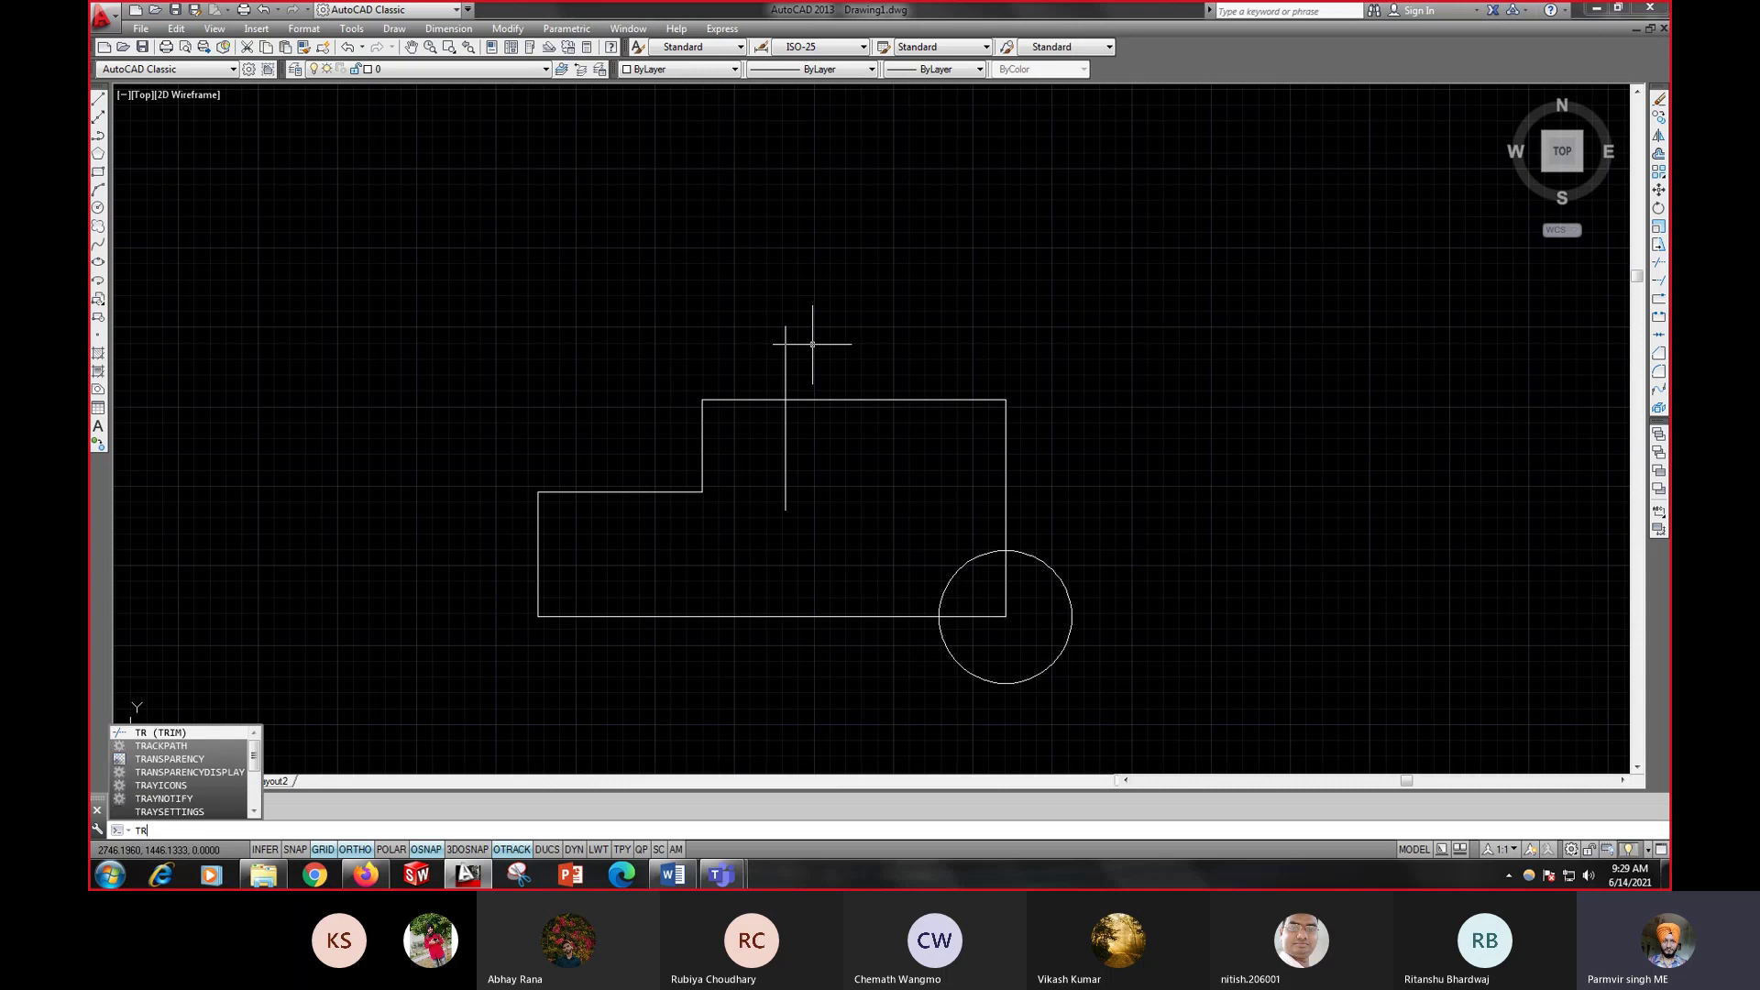
pyautogui.press('Return')
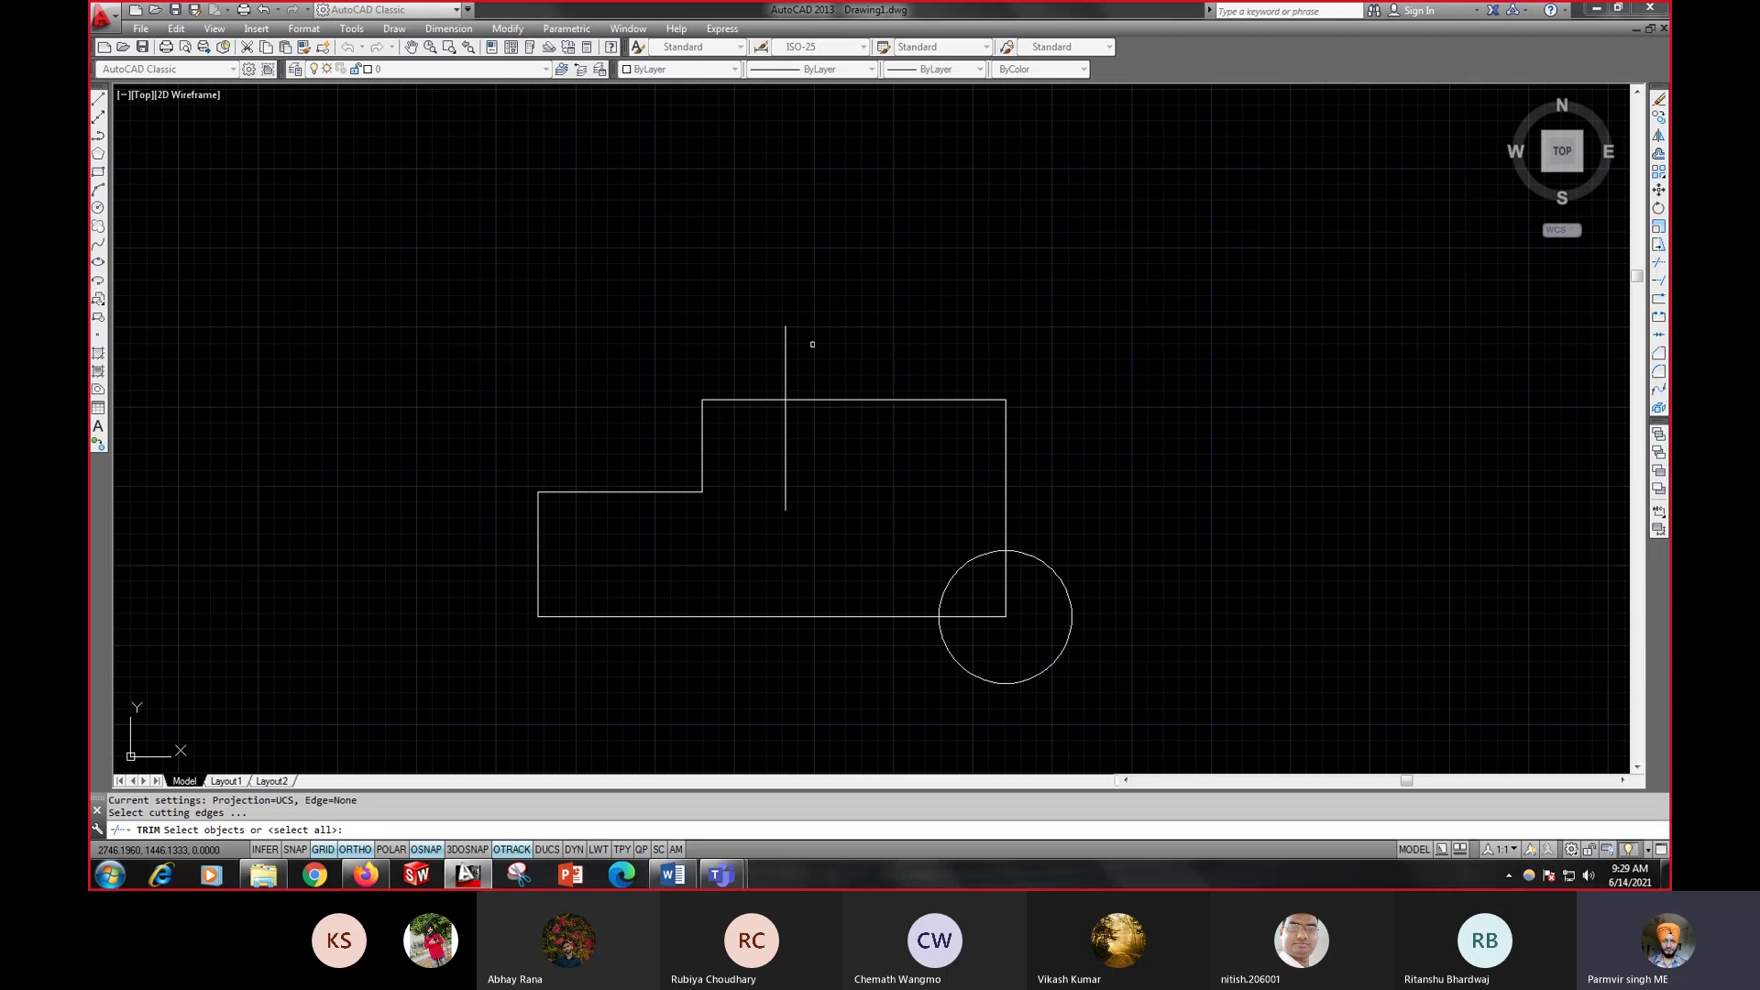
pyautogui.press('Return')
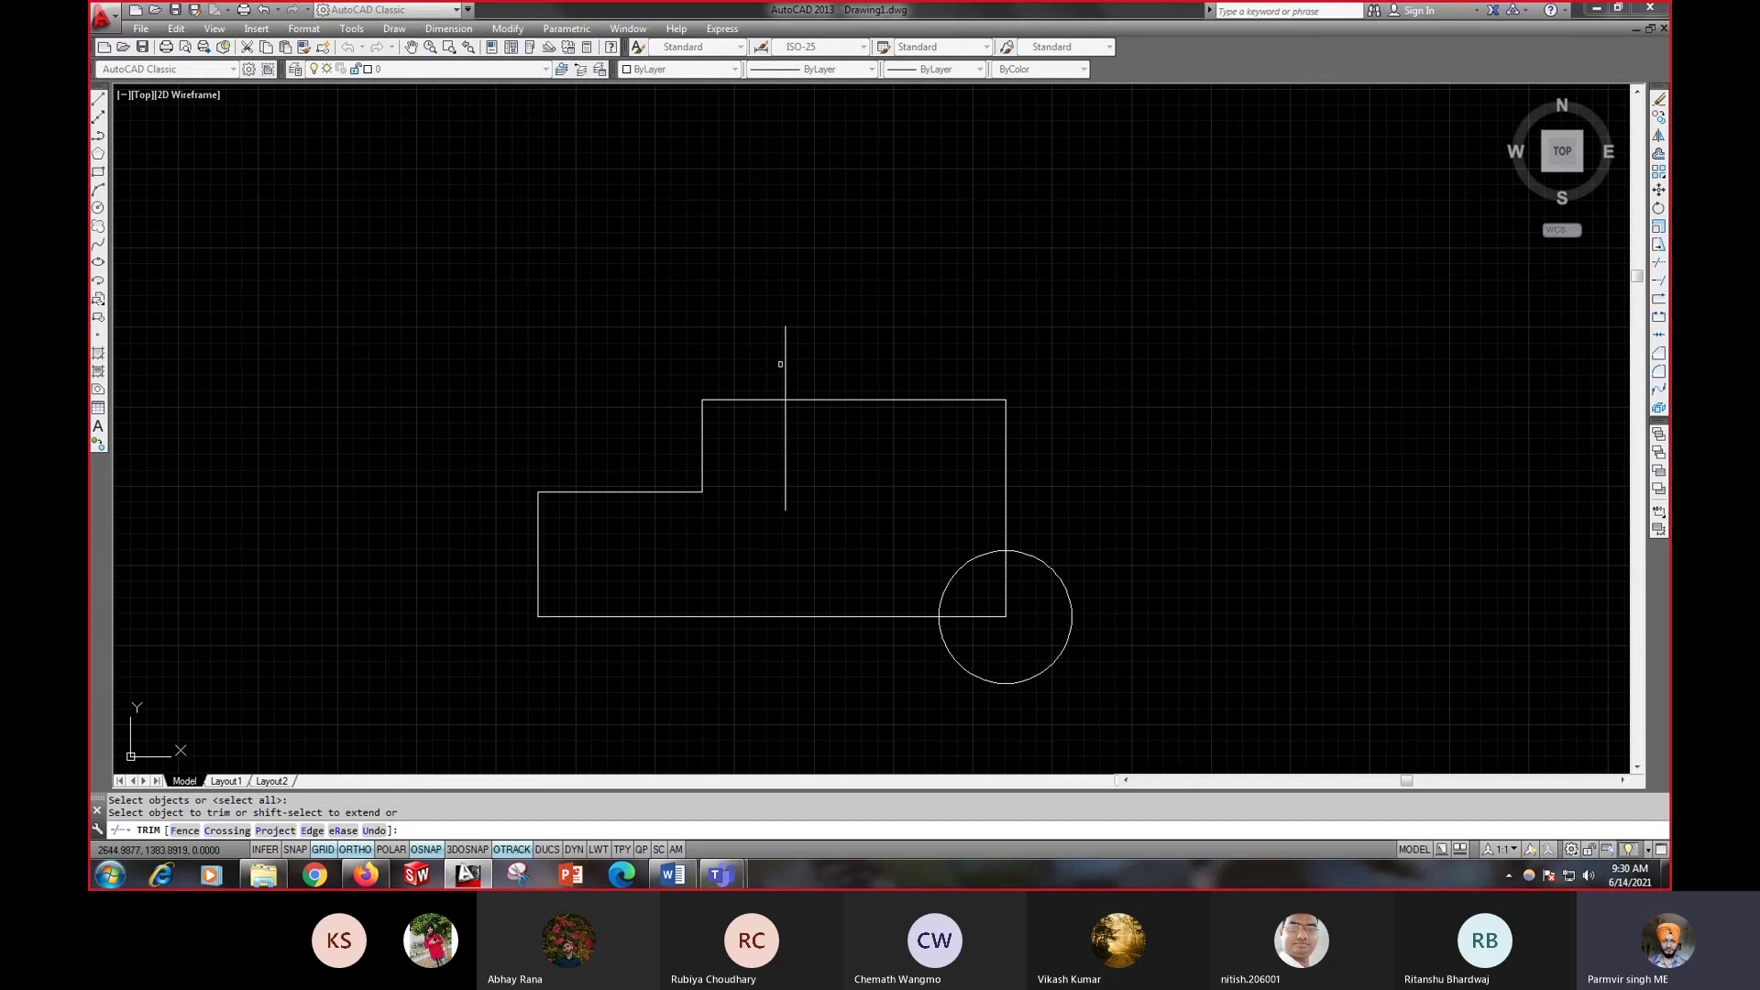
pyautogui.click(785, 362)
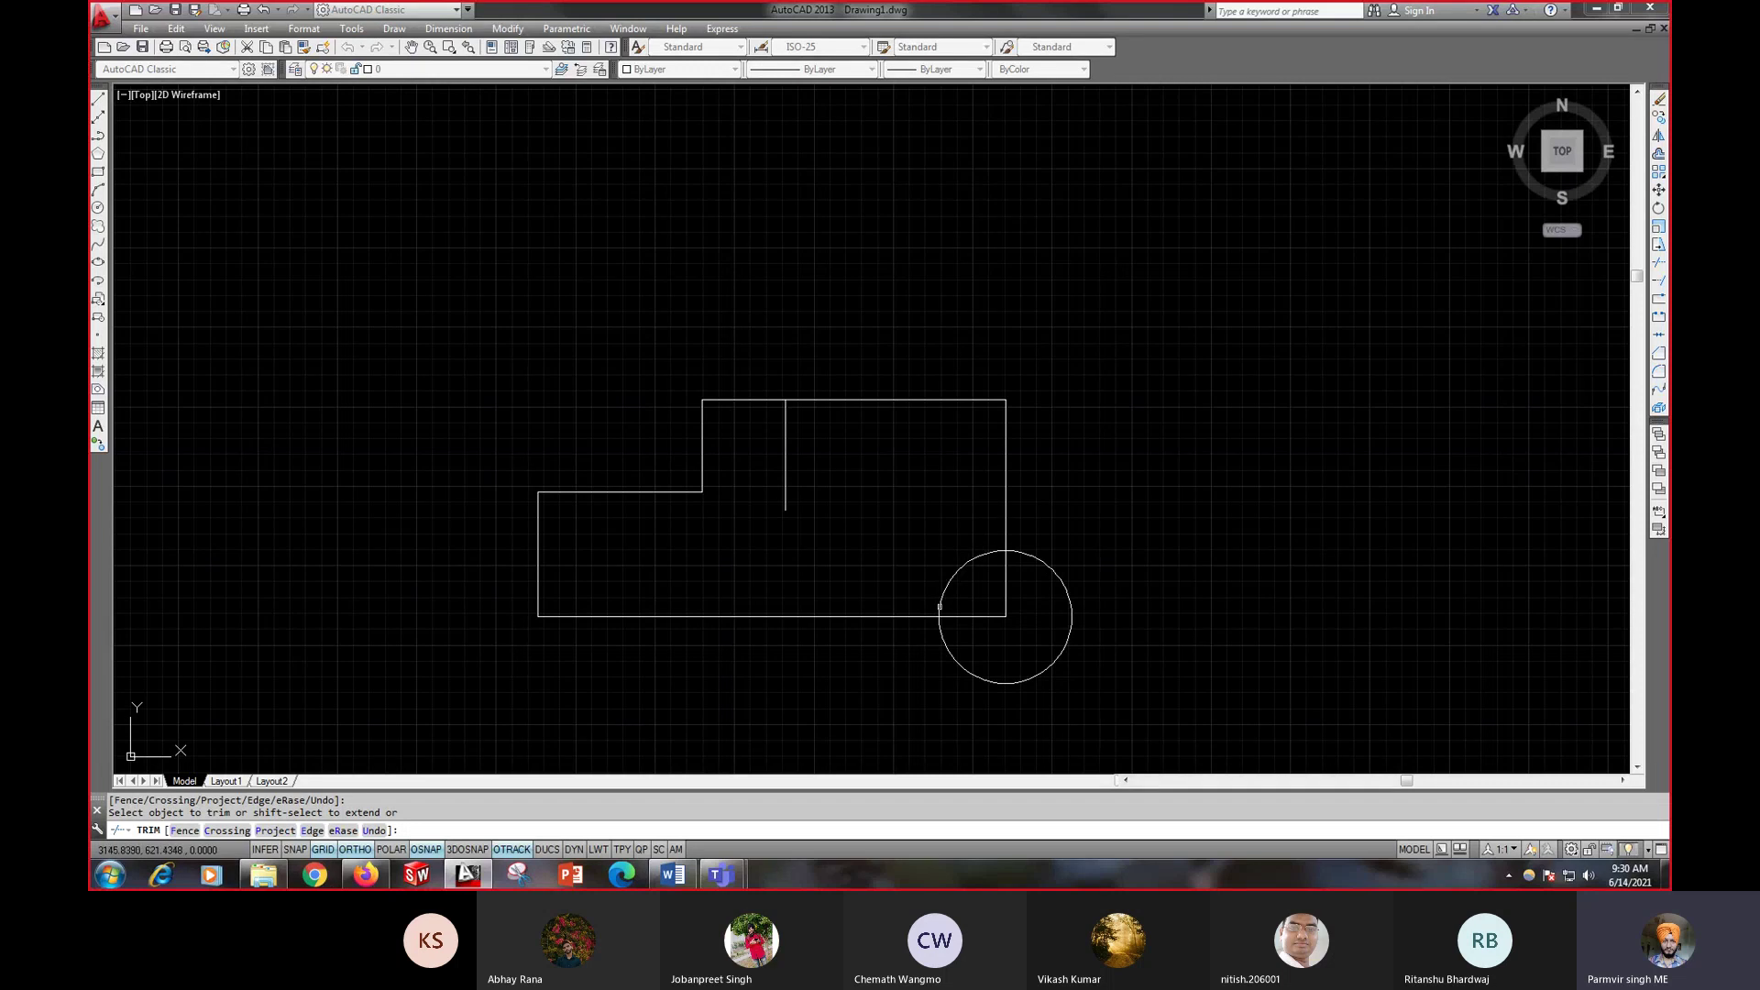
# - Trim the circle's arc inside the outline and the two outline edge segments inside the circle
pyautogui.click(968, 564)
pyautogui.click(1007, 579)
pyautogui.click(988, 616)
pyautogui.press('Escape')
# - Extend the inner vertical line down to the lower edge and the step's horizontal edge across to the outline's right edge
pyautogui.write('EX')
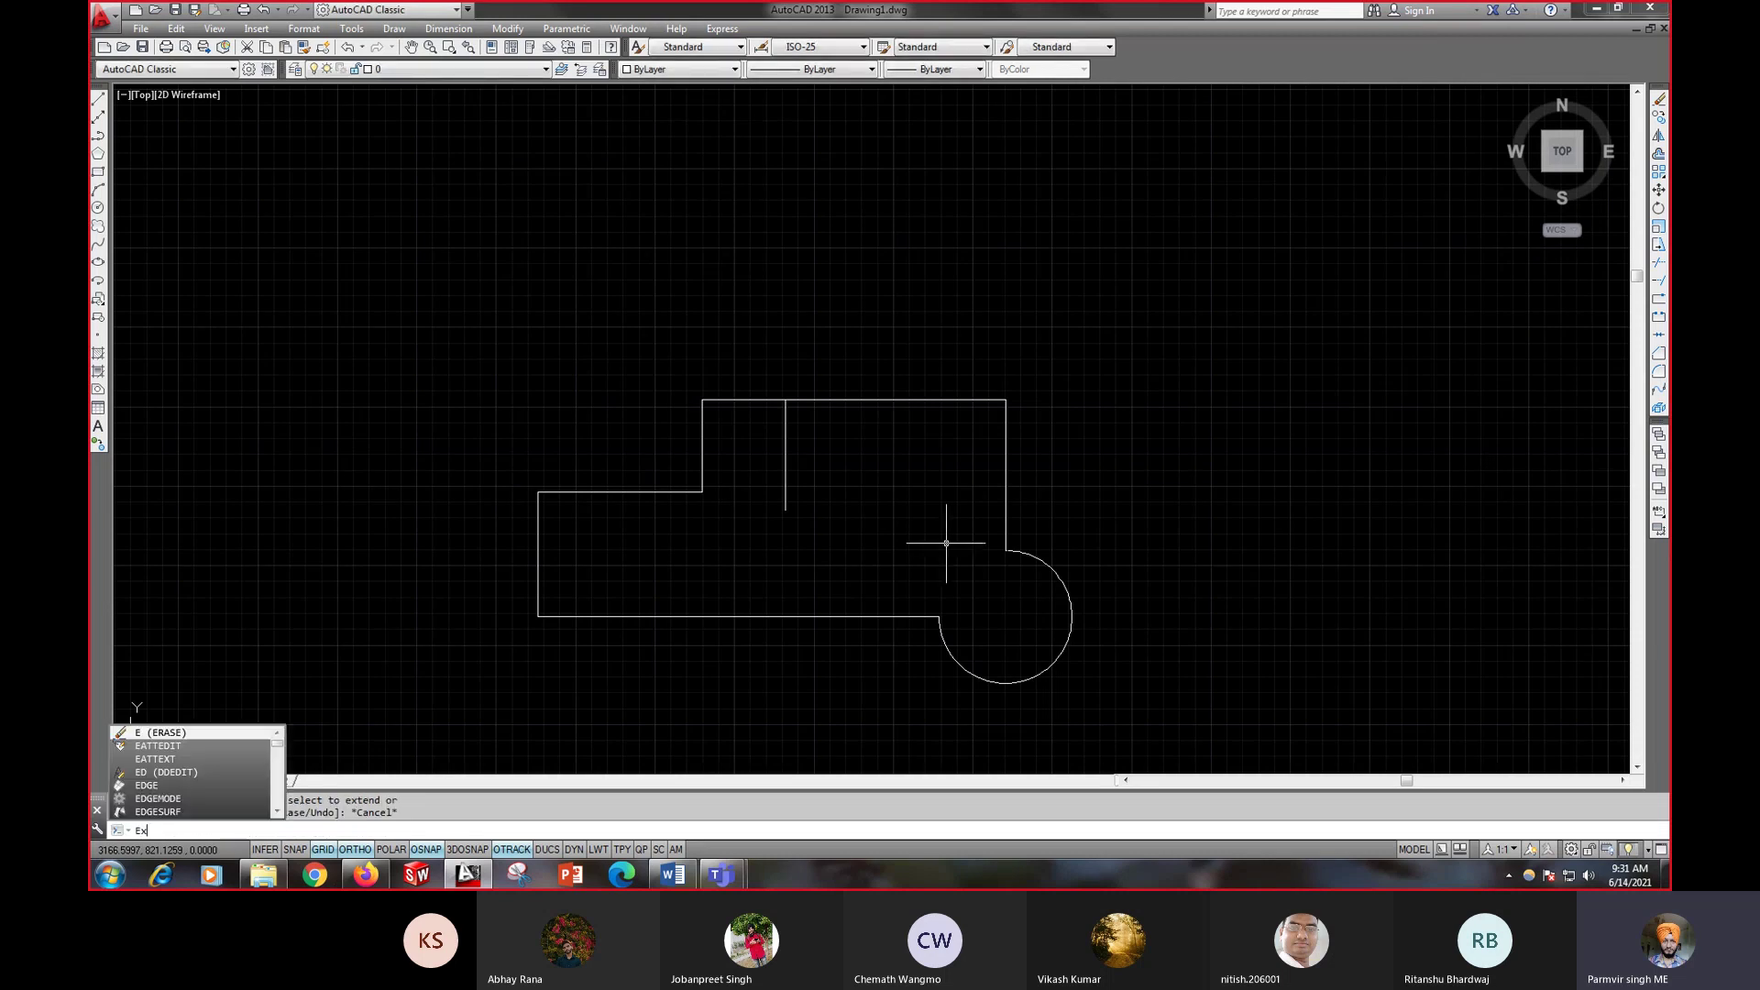
pyautogui.press('Return')
pyautogui.press('Return')
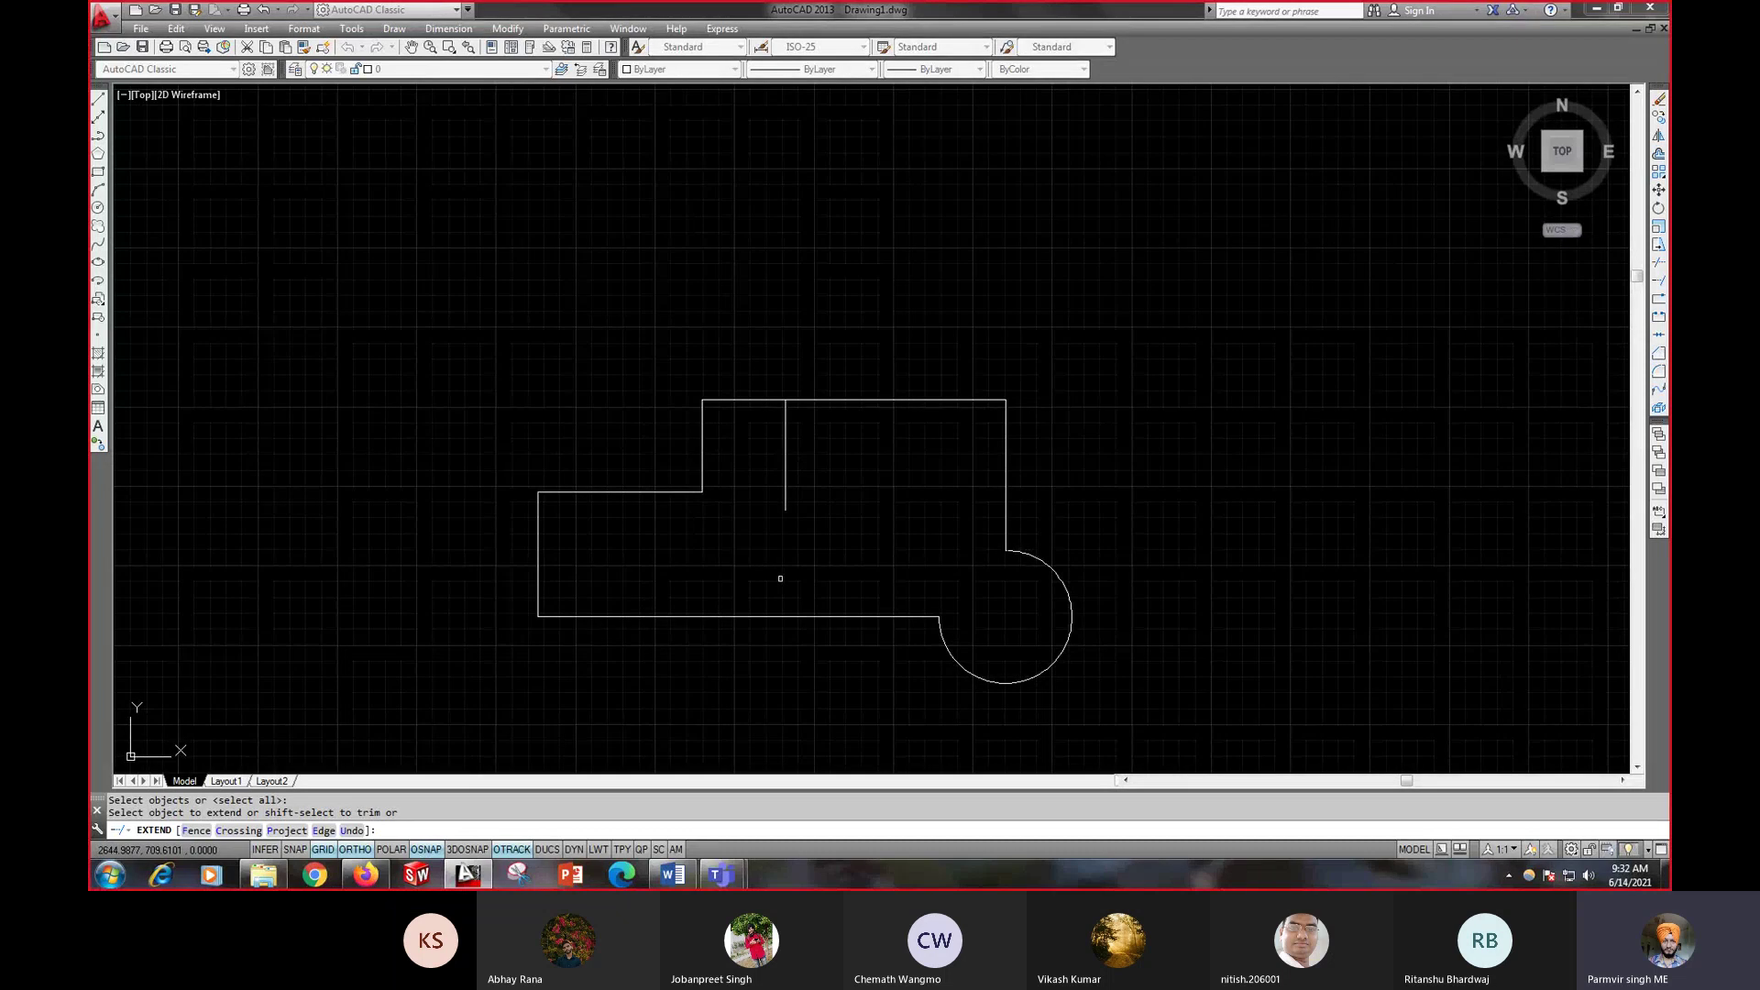
pyautogui.click(784, 486)
pyautogui.click(683, 493)
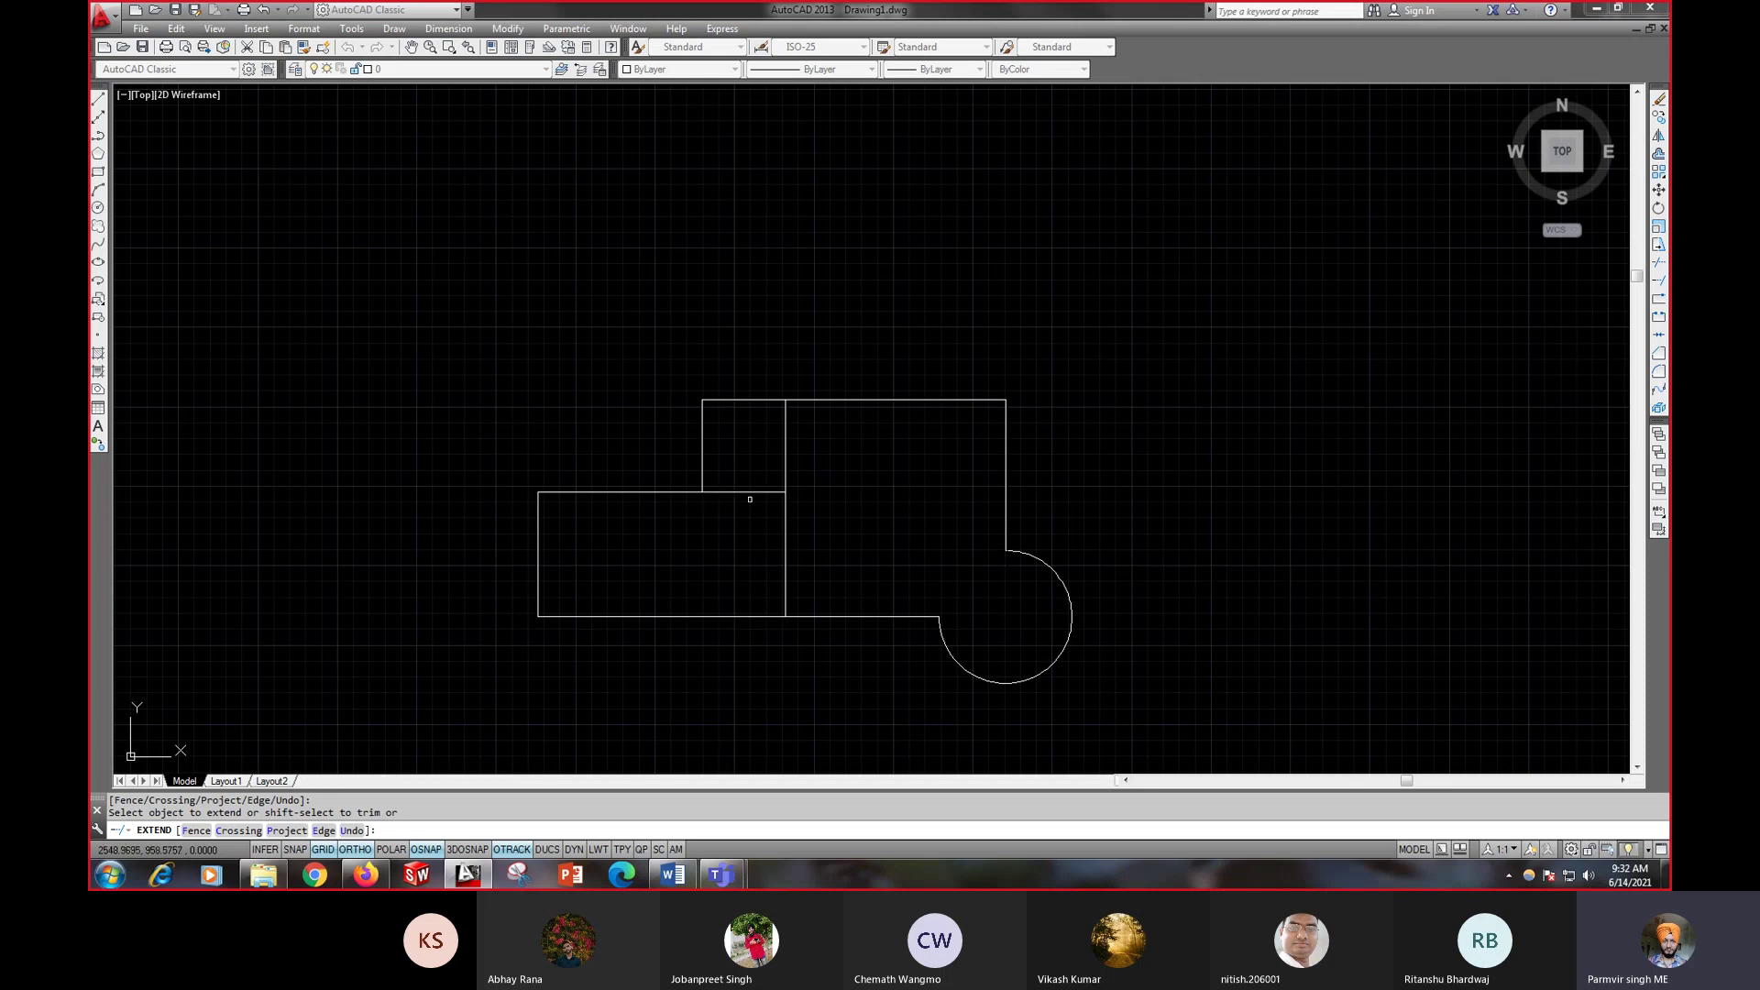
pyautogui.click(768, 492)
pyautogui.click(989, 491)
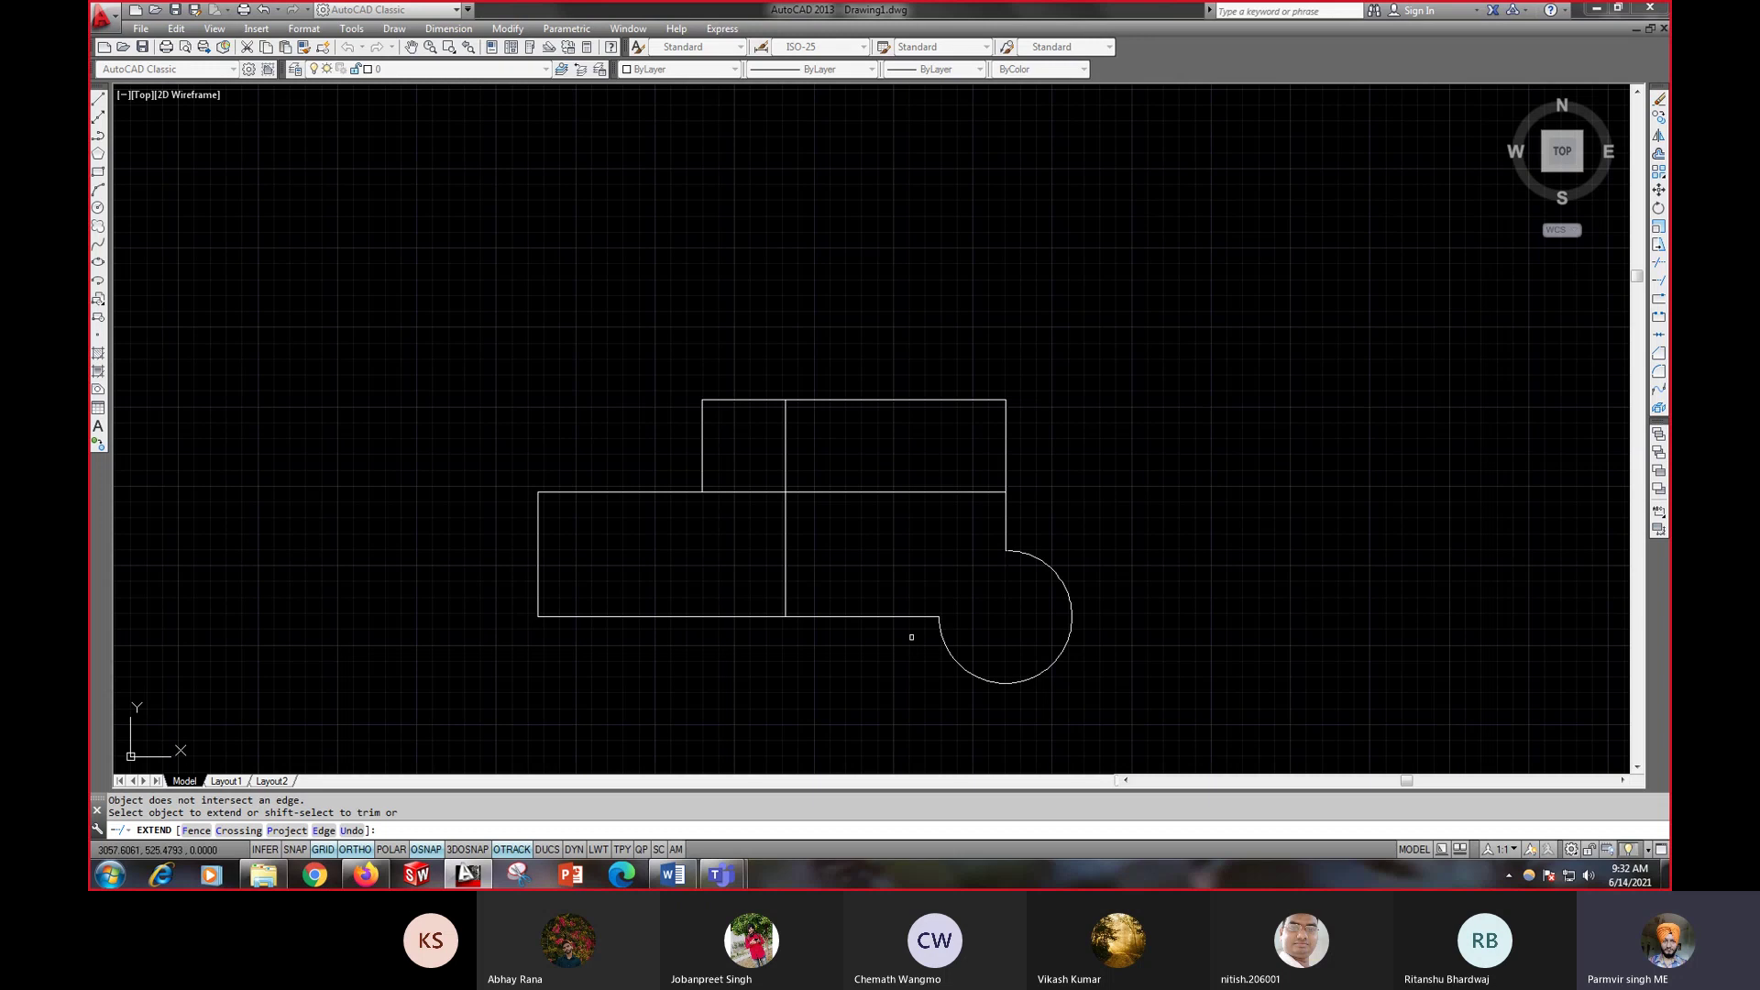
# - Extend the outline's lower and right edges through the corner to the far side of the circular arc
pyautogui.click(922, 618)
pyautogui.rightClick(922, 618)
pyautogui.click(1075, 612)
pyautogui.click(1075, 611)
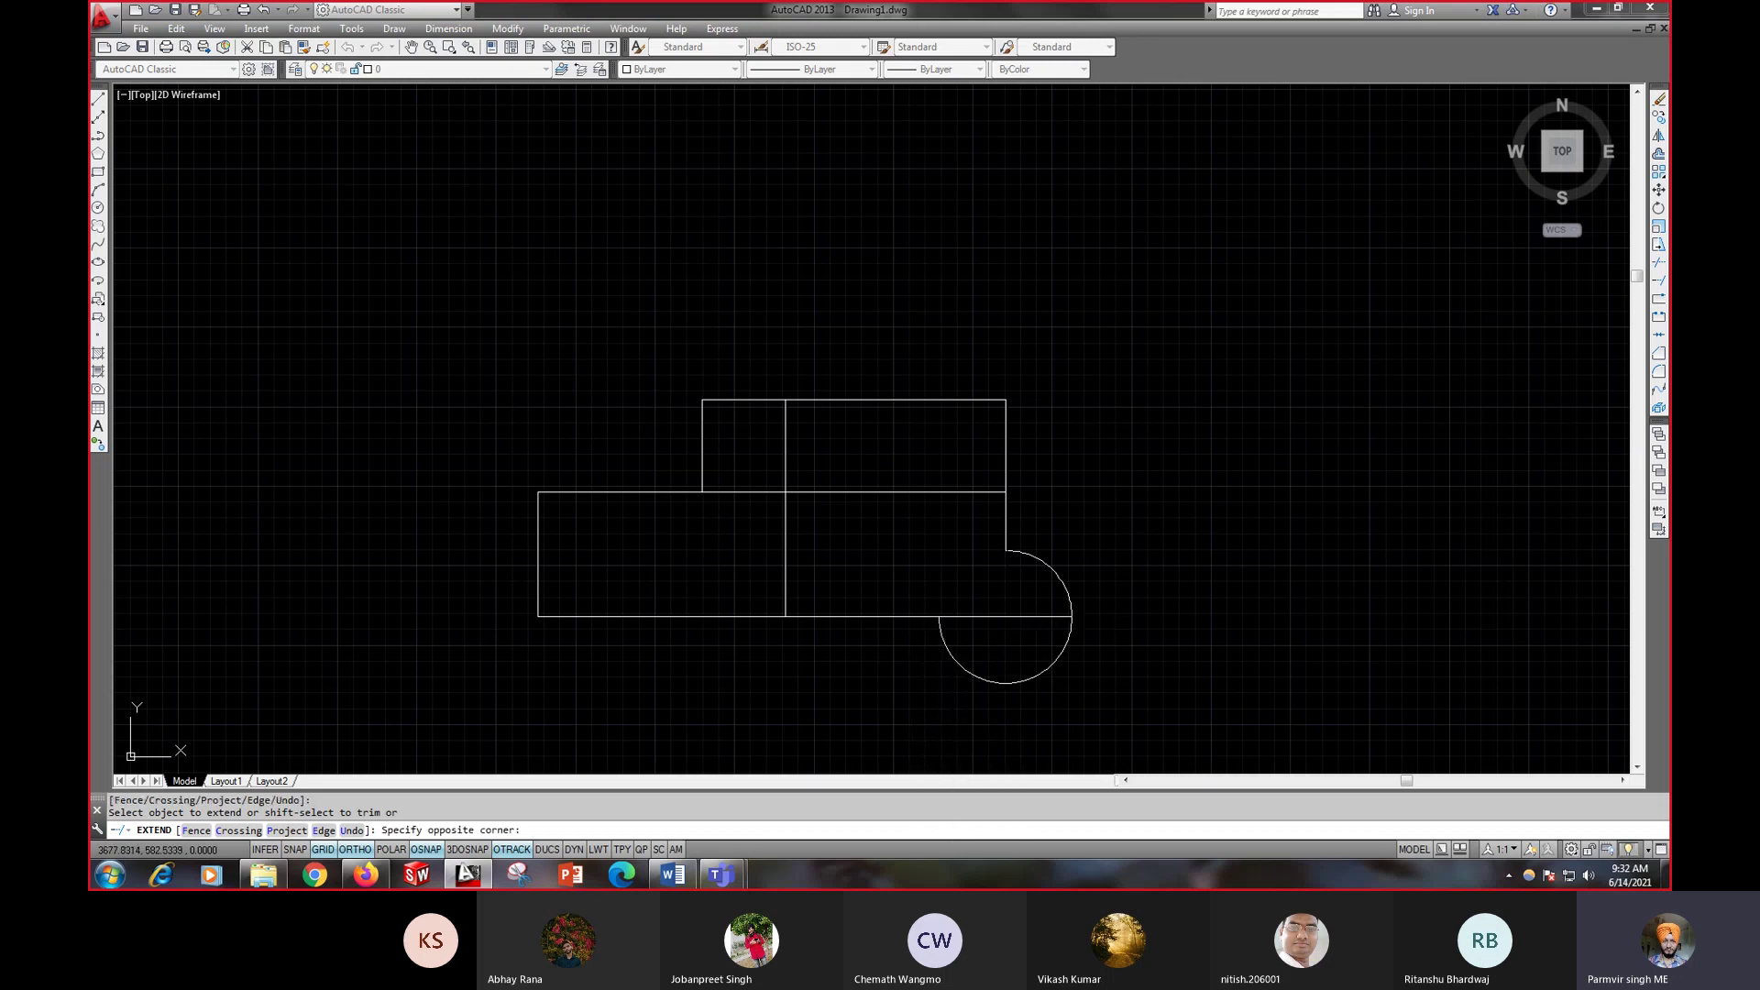
pyautogui.click(1076, 600)
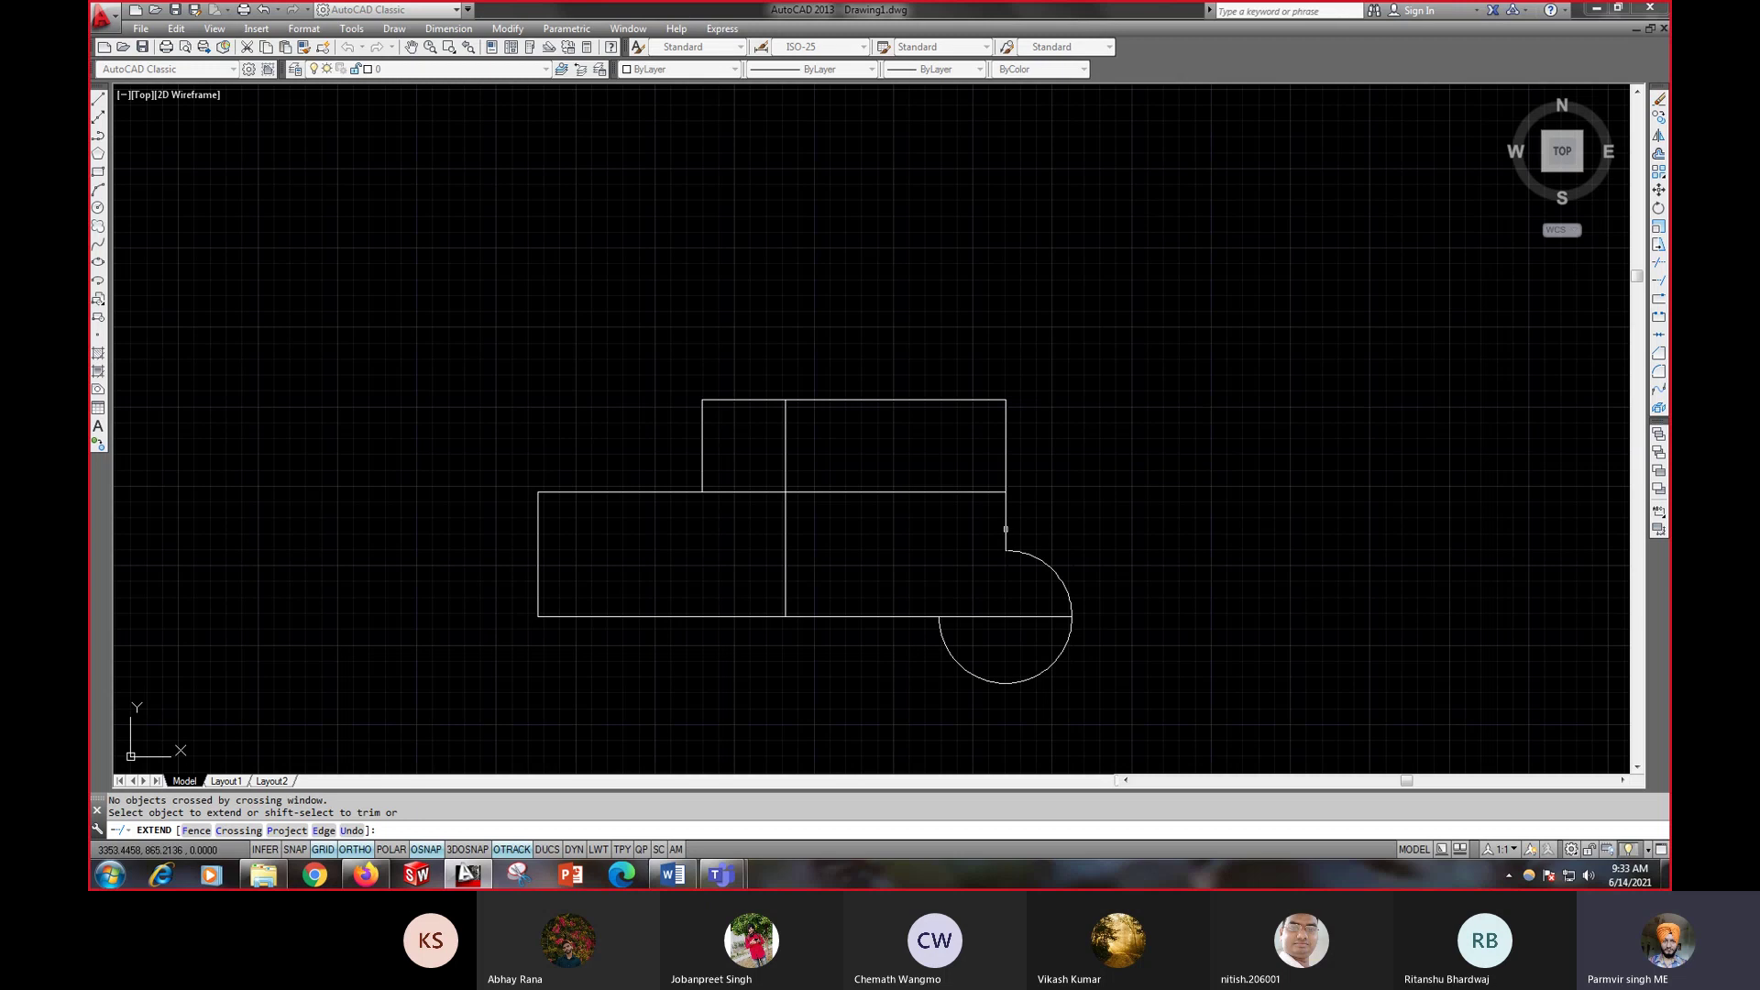
pyautogui.click(1005, 536)
pyautogui.click(1003, 597)
pyautogui.press('Escape')
# - Draw a long, separate vertical line to the right of the outline and its arc
pyautogui.write('l')
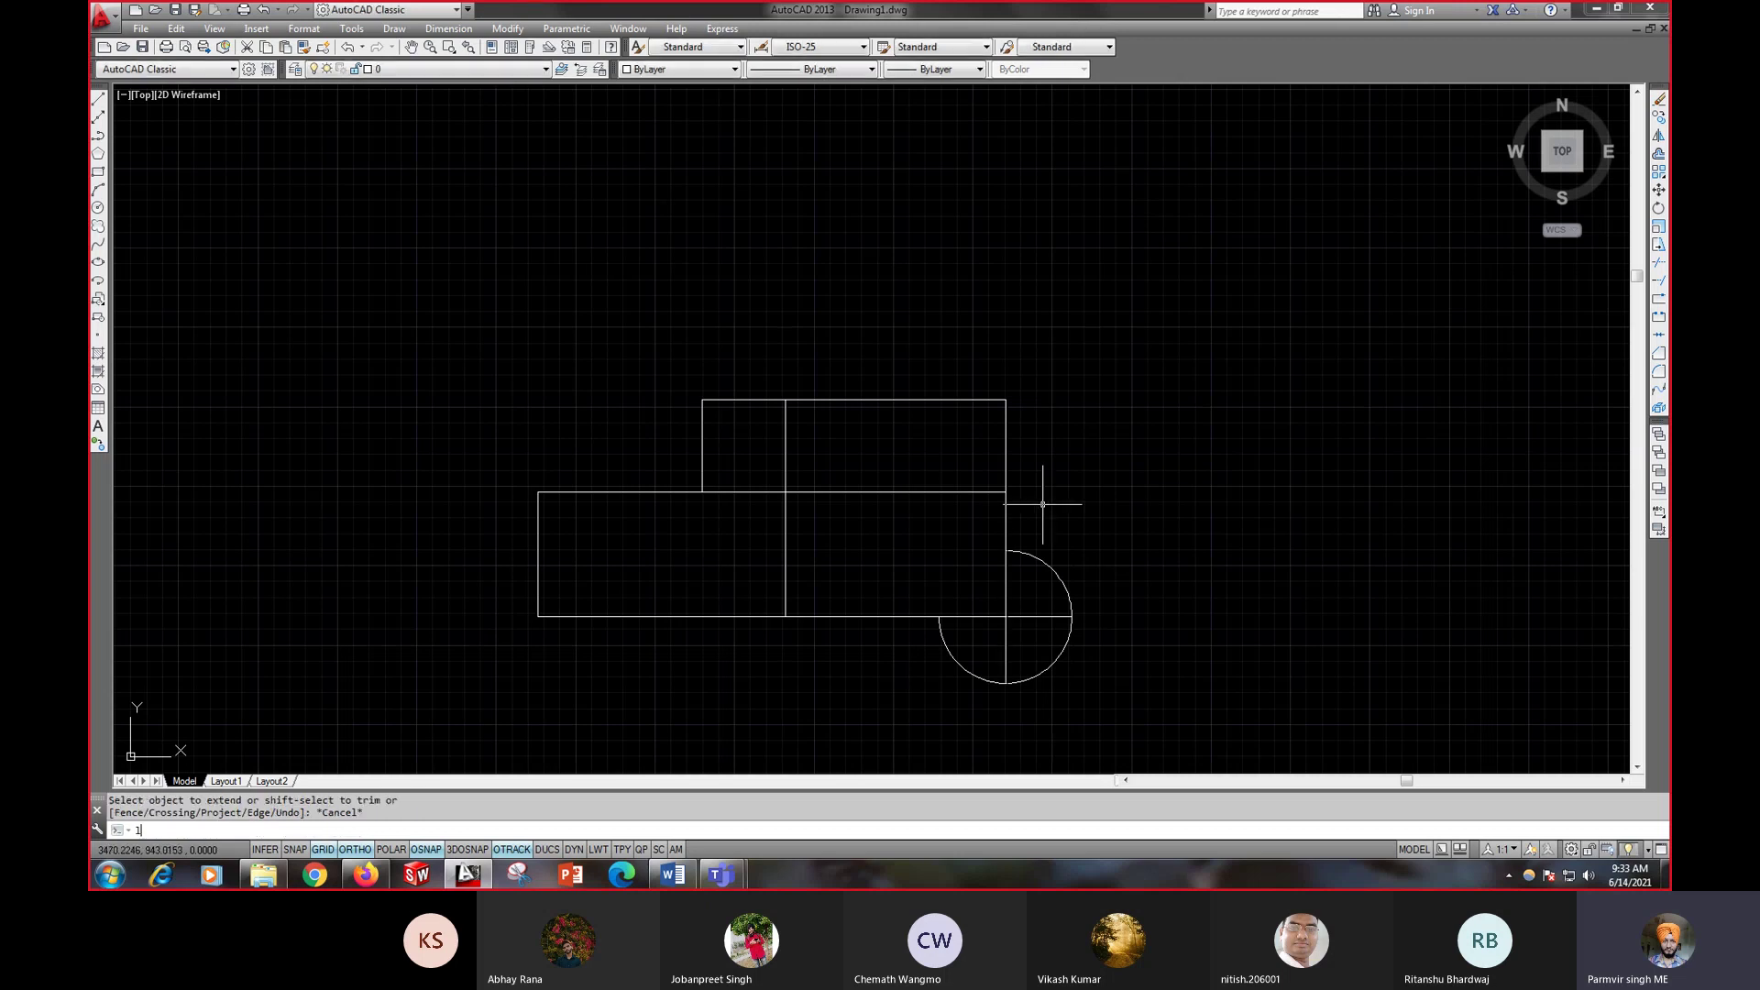
pyautogui.press('Return')
pyautogui.click(1160, 275)
pyautogui.click(1265, 670)
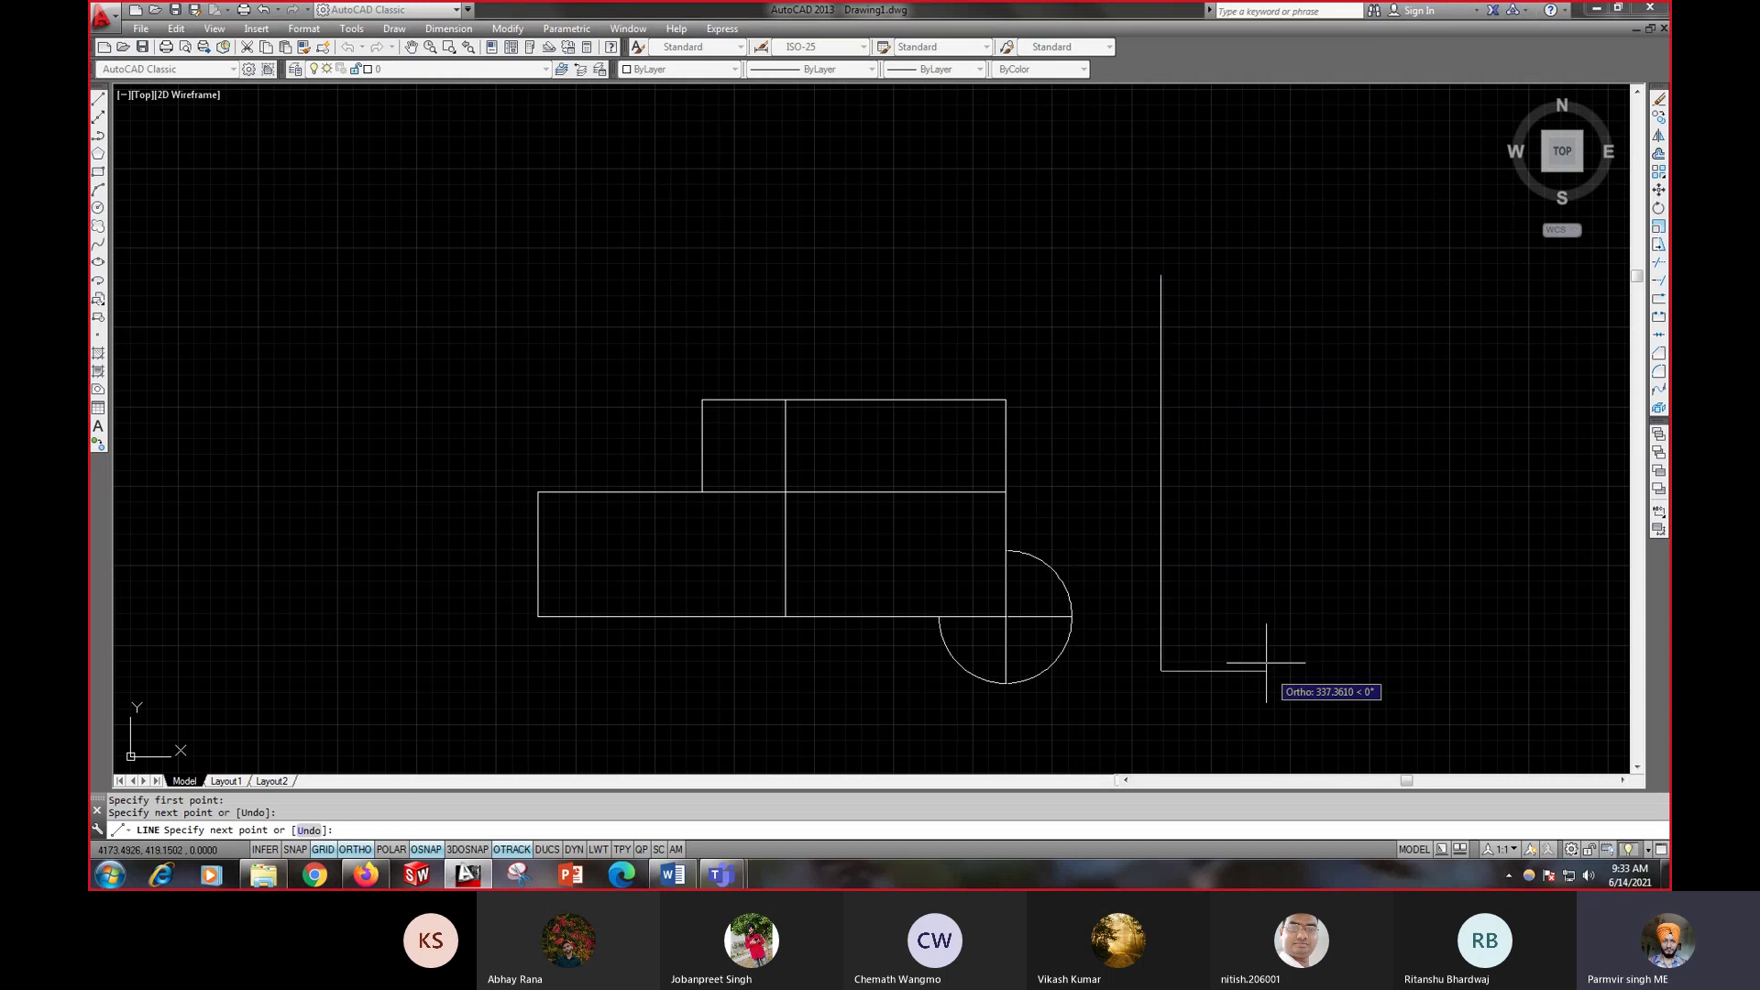
pyautogui.rightClick(1248, 564)
pyautogui.click(1283, 592)
# - Draw a large circle to the right of the separate vertical line
pyautogui.write('c')
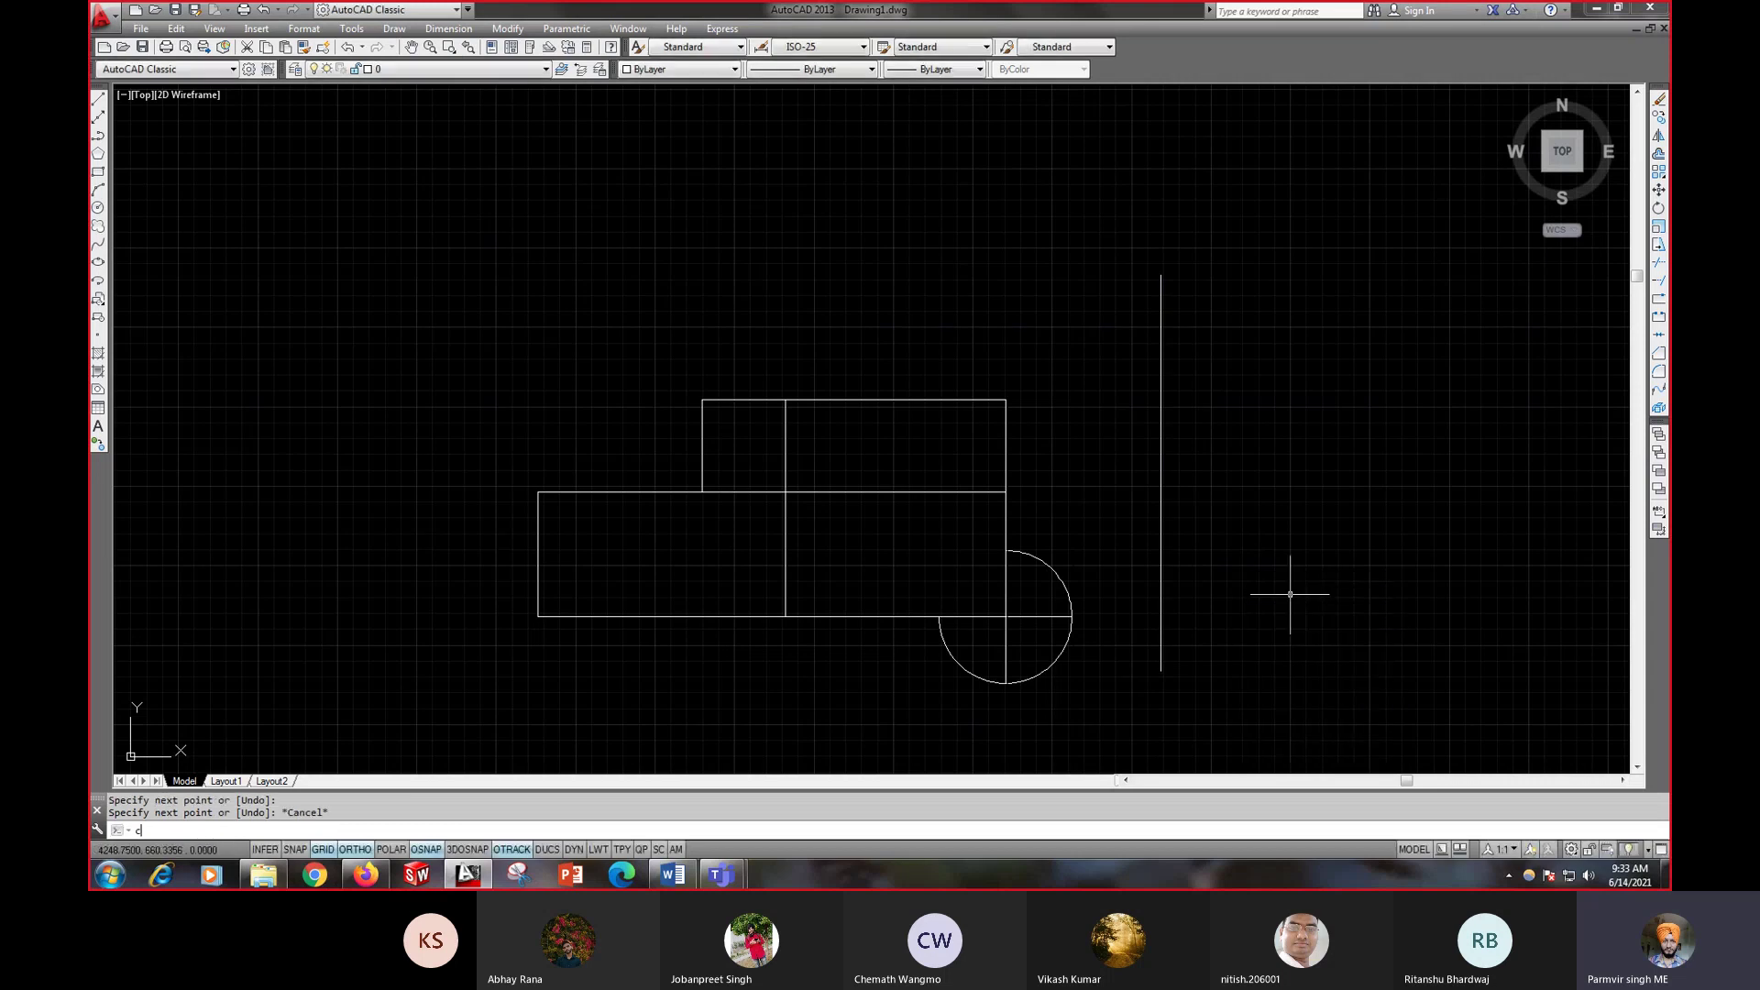
pyautogui.press('Return')
pyautogui.click(1460, 454)
pyautogui.click(1481, 606)
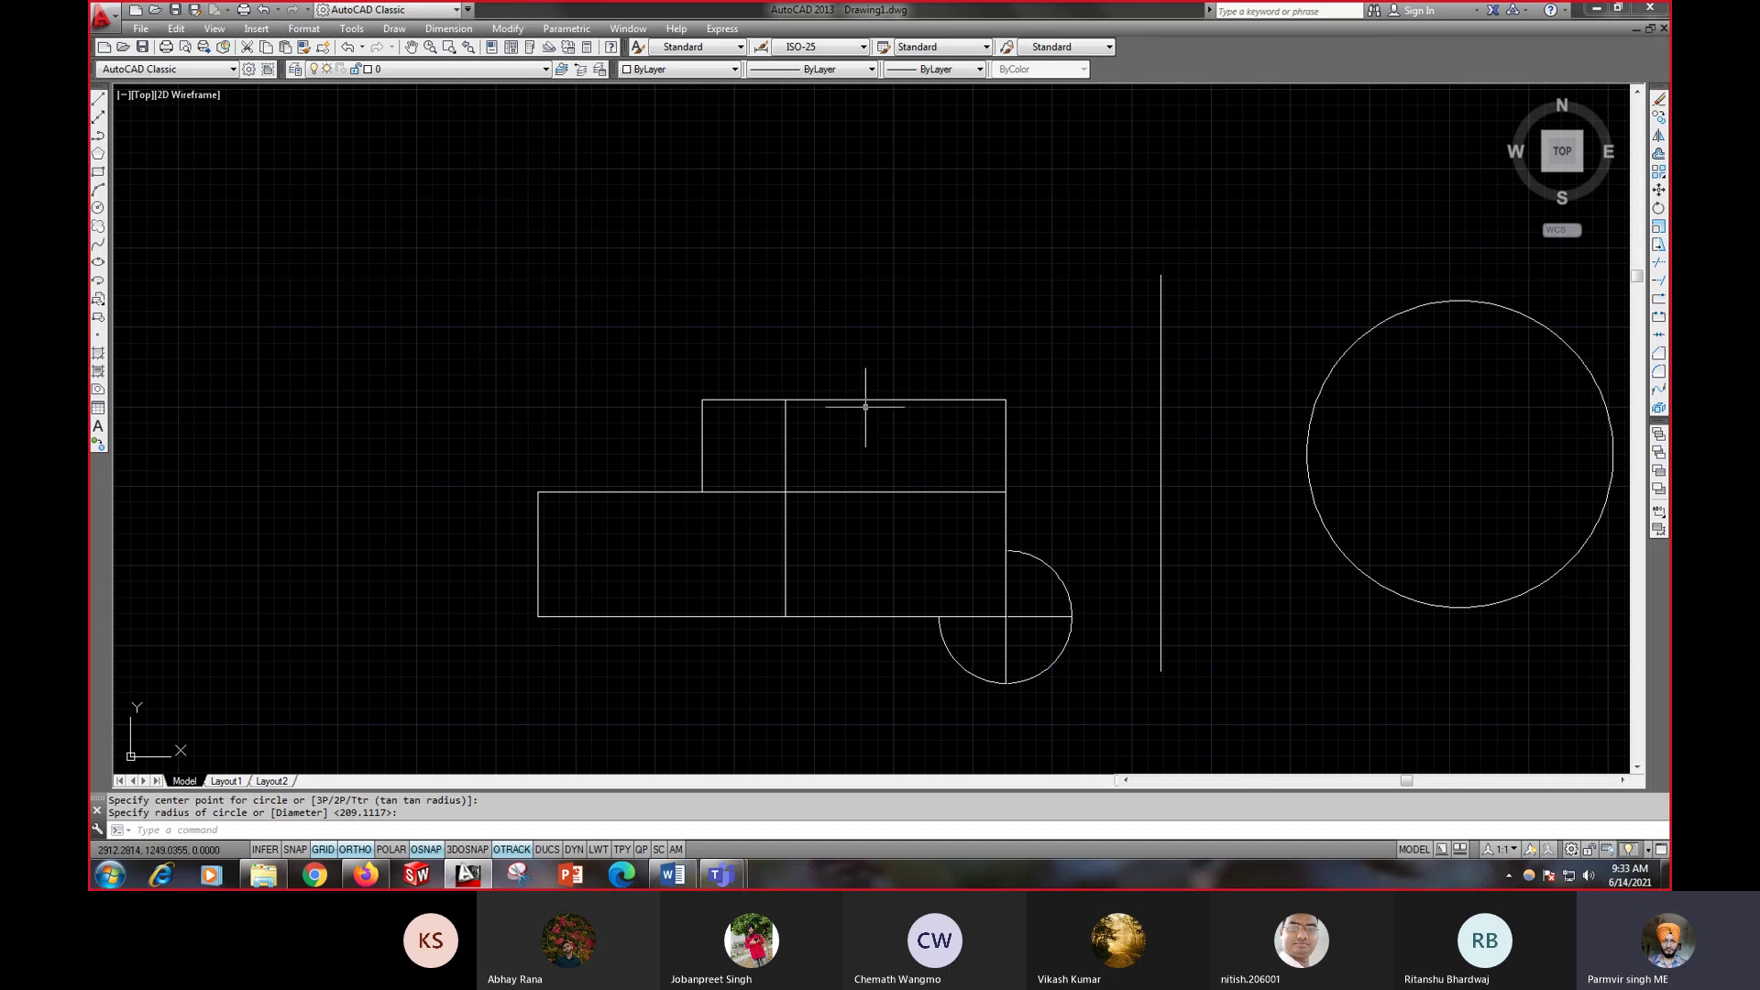
# - Extend the outline's upper edge across the separate vertical line and through to the far side of the large circle
pyautogui.write('ex')
pyautogui.press('Return')
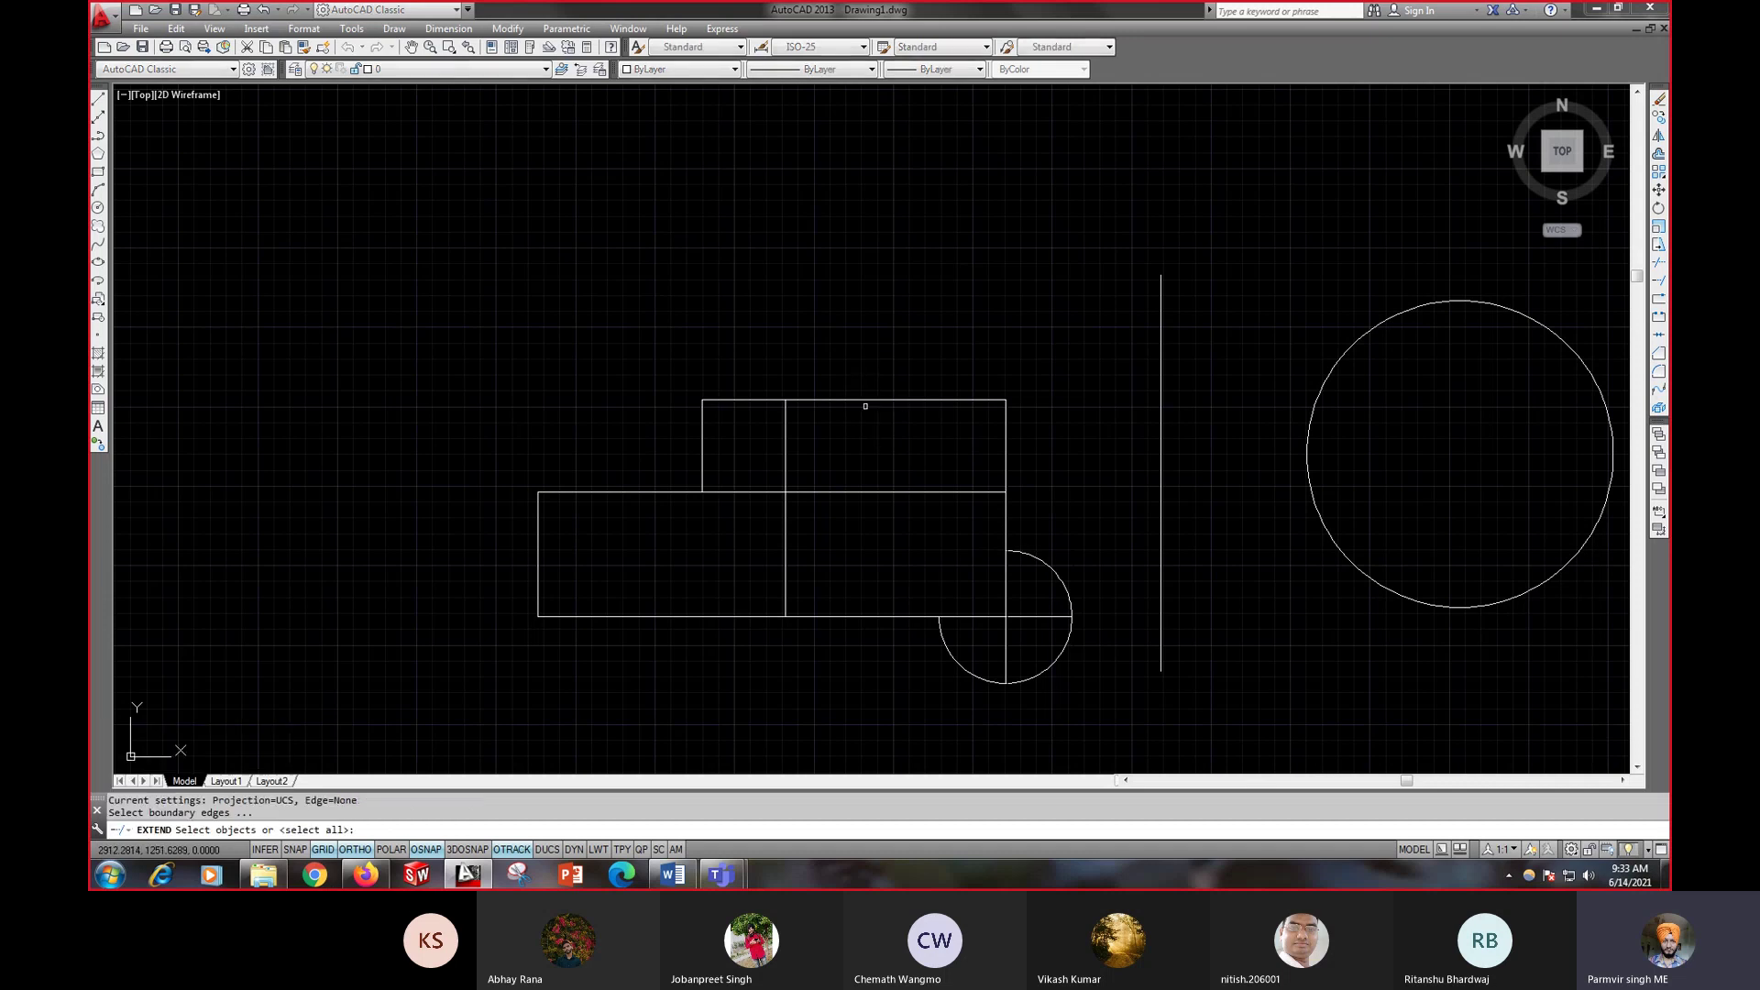
pyautogui.press('Return')
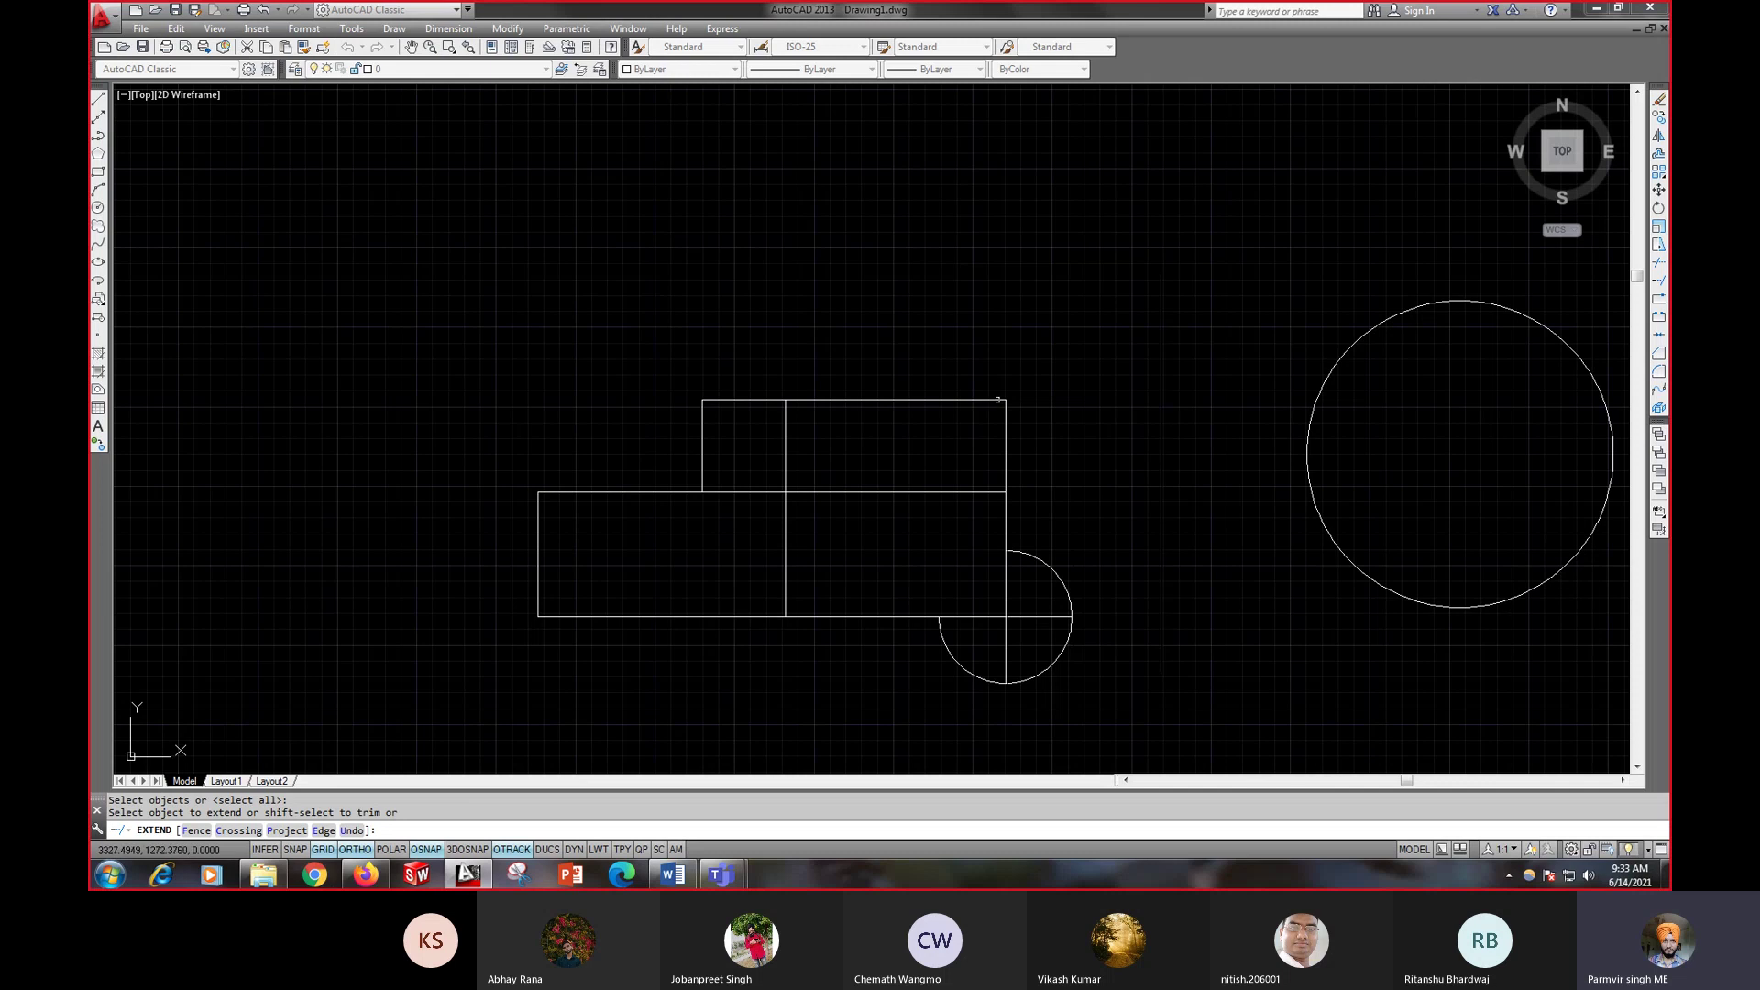
pyautogui.click(998, 399)
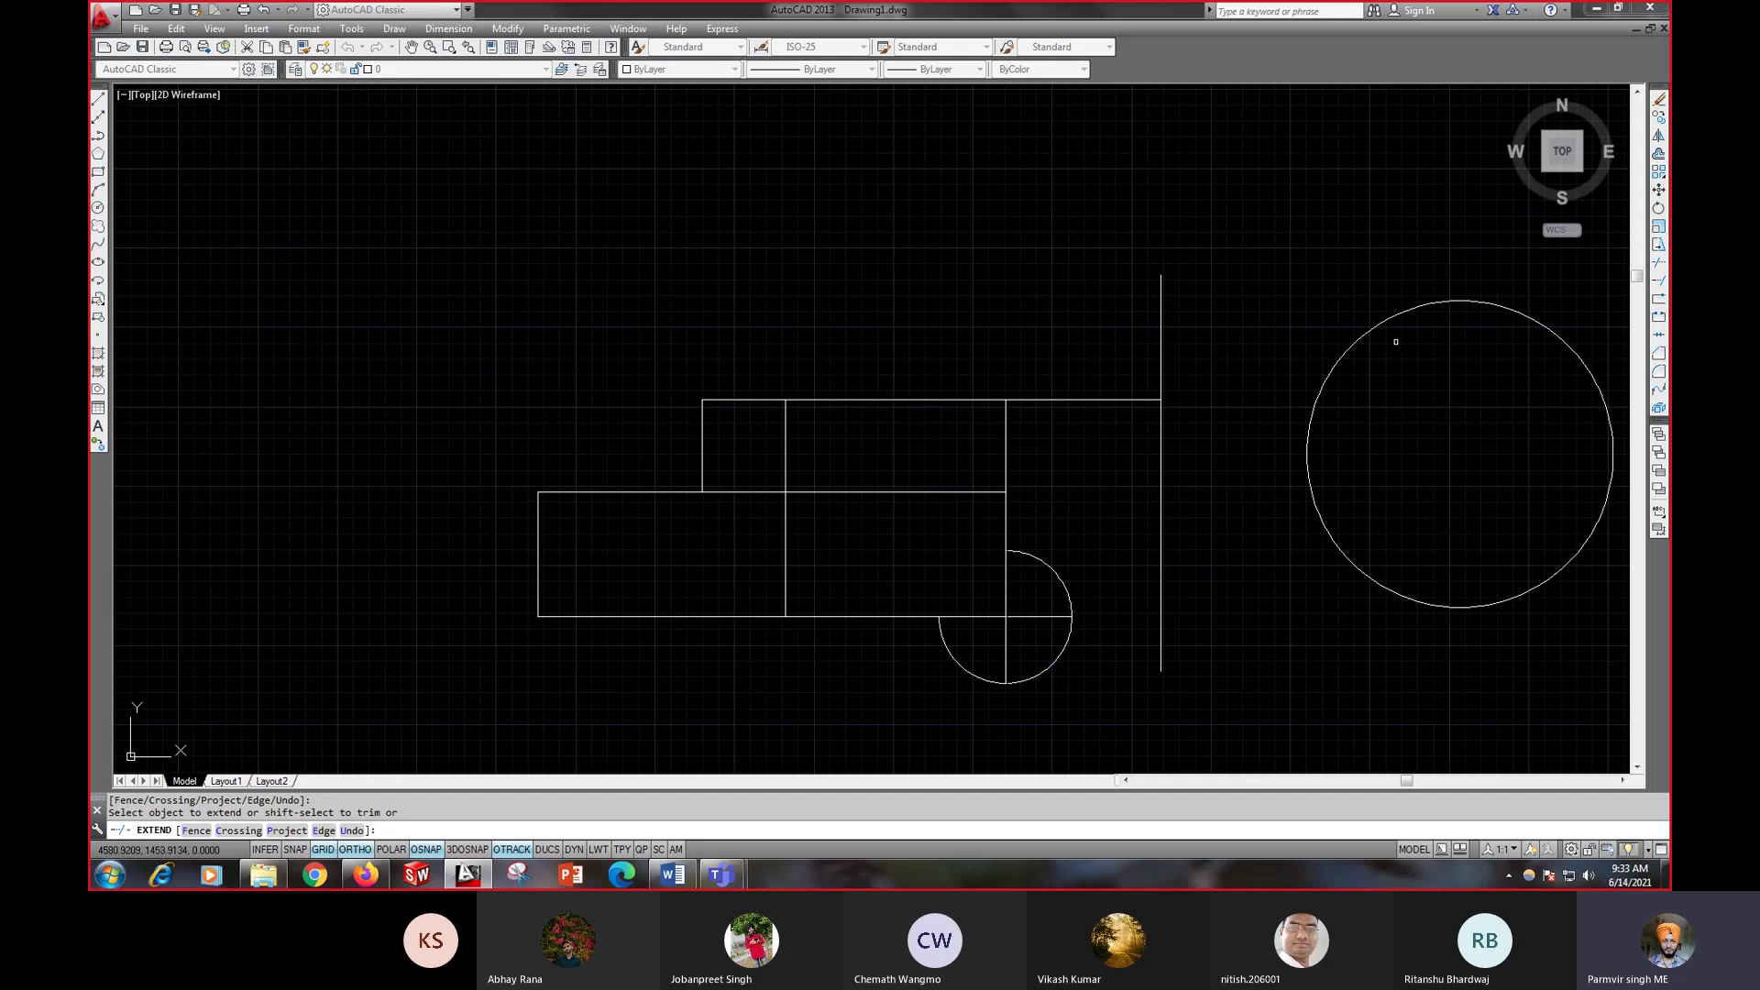
pyautogui.click(1147, 399)
pyautogui.click(1297, 399)
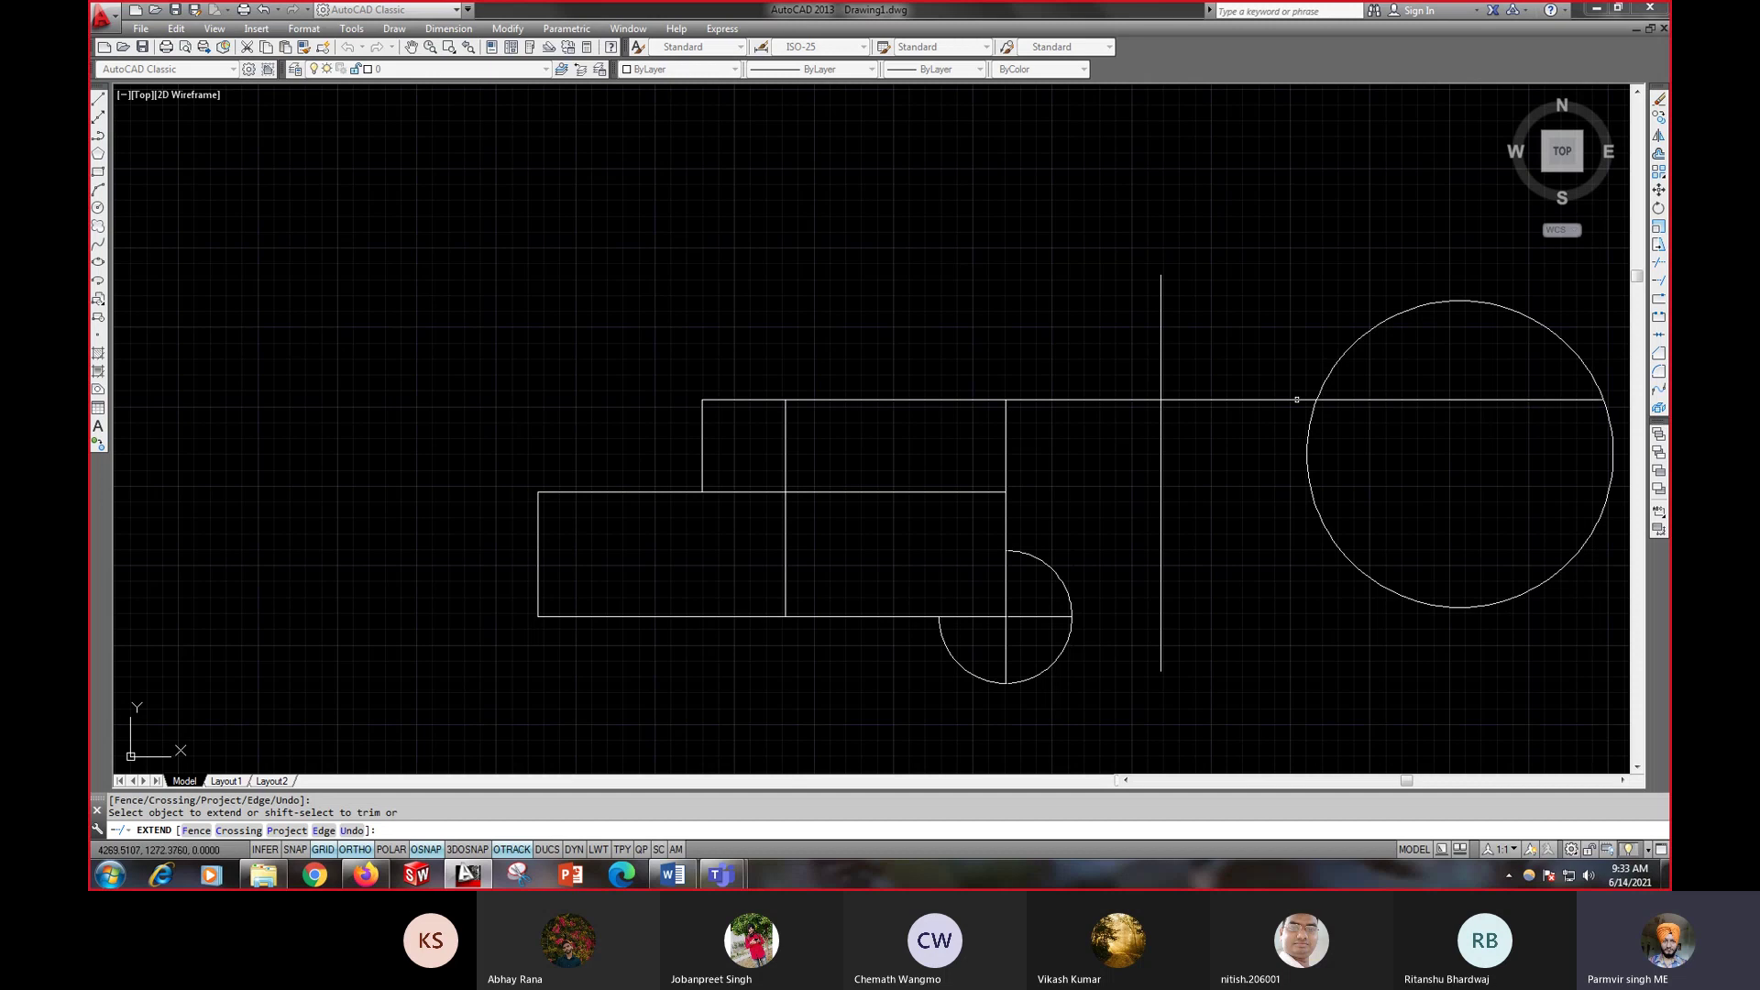
# - Extend the step's horizontal edge past the separate vertical line to the far side of the large circle
pyautogui.click(967, 503)
pyautogui.click(972, 497)
pyautogui.click(977, 494)
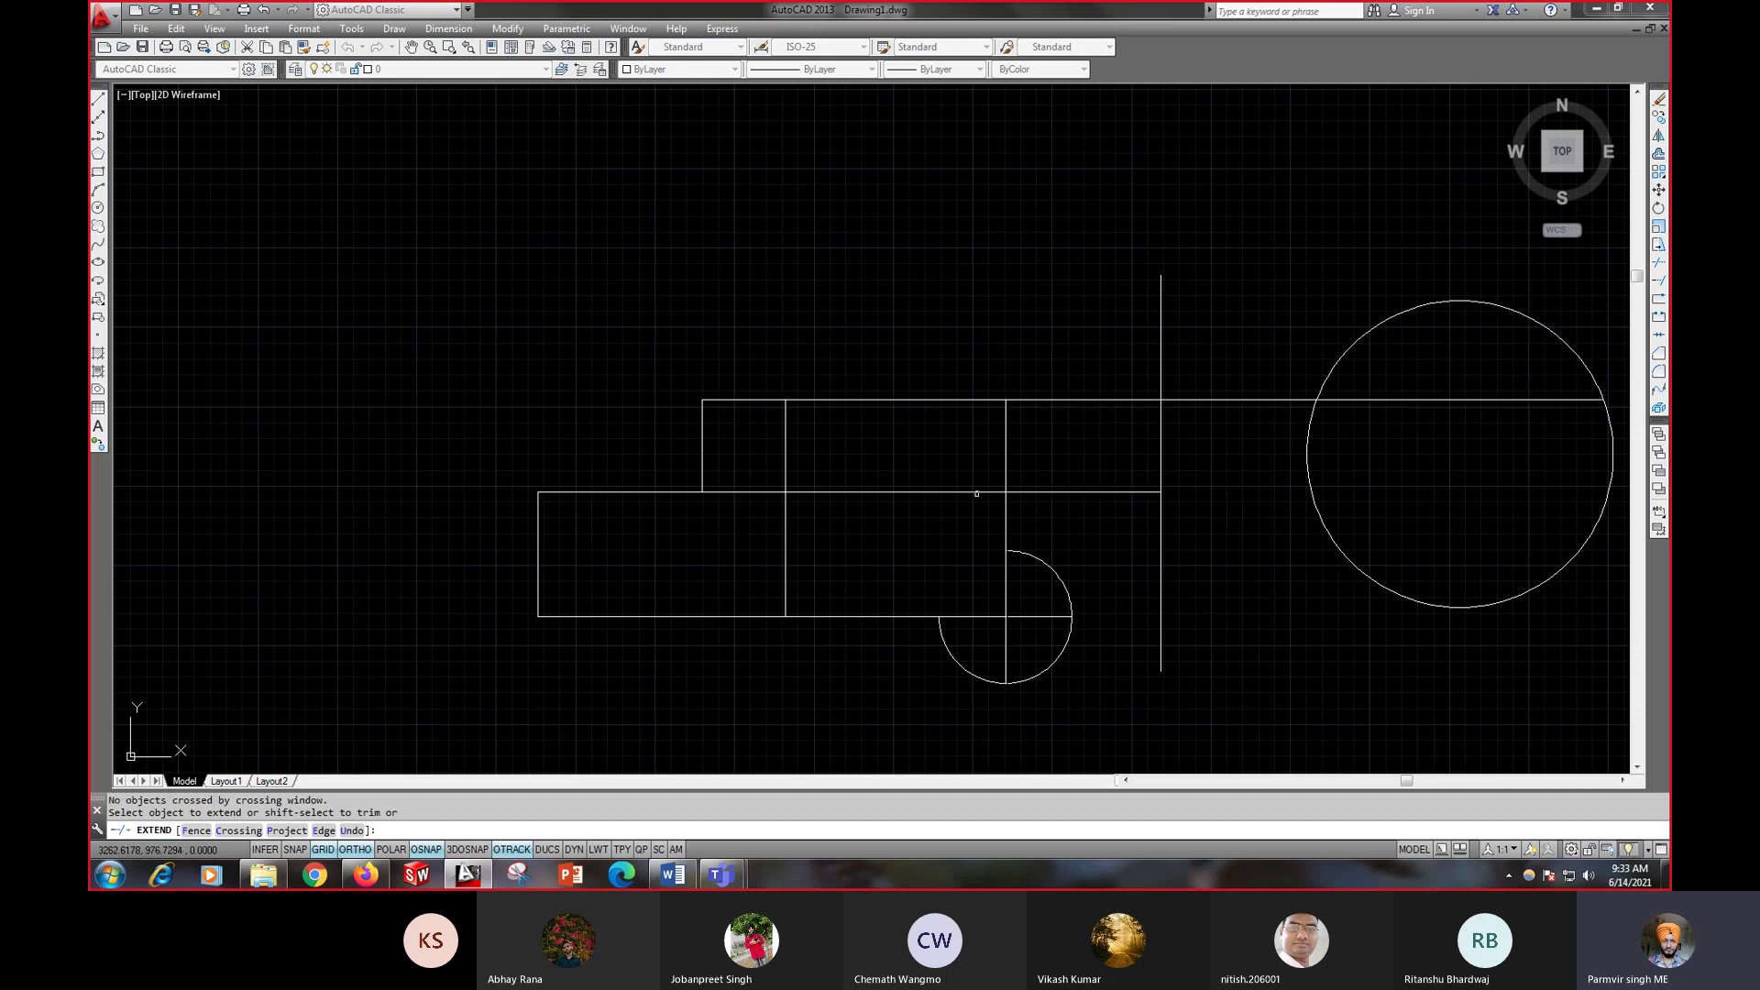
pyautogui.click(1102, 492)
pyautogui.click(1285, 492)
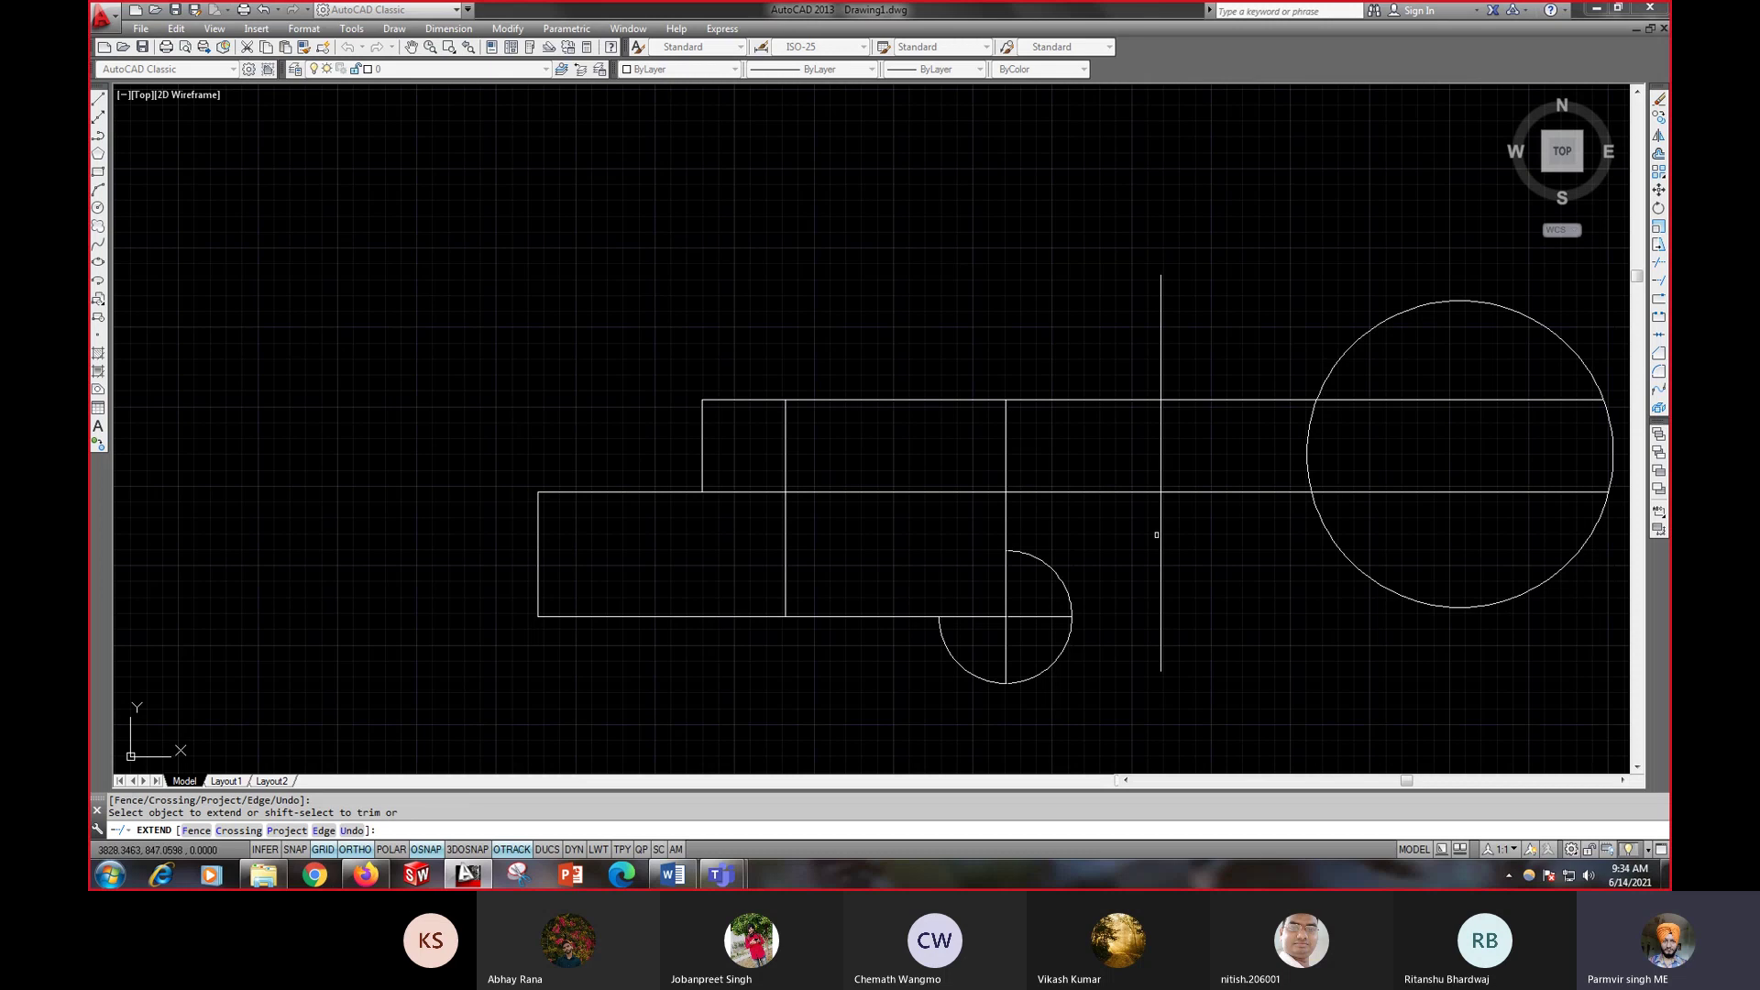
# - Trim the step's horizontal edge between the step corner and the large circle while staying in the Extend command
pyautogui.click(1033, 560)
pyautogui.keyDown('shift'); pyautogui.click(1259, 530); pyautogui.keyUp('shift')
pyautogui.keyDown('shift'); pyautogui.click(1210, 482); pyautogui.keyUp('shift')
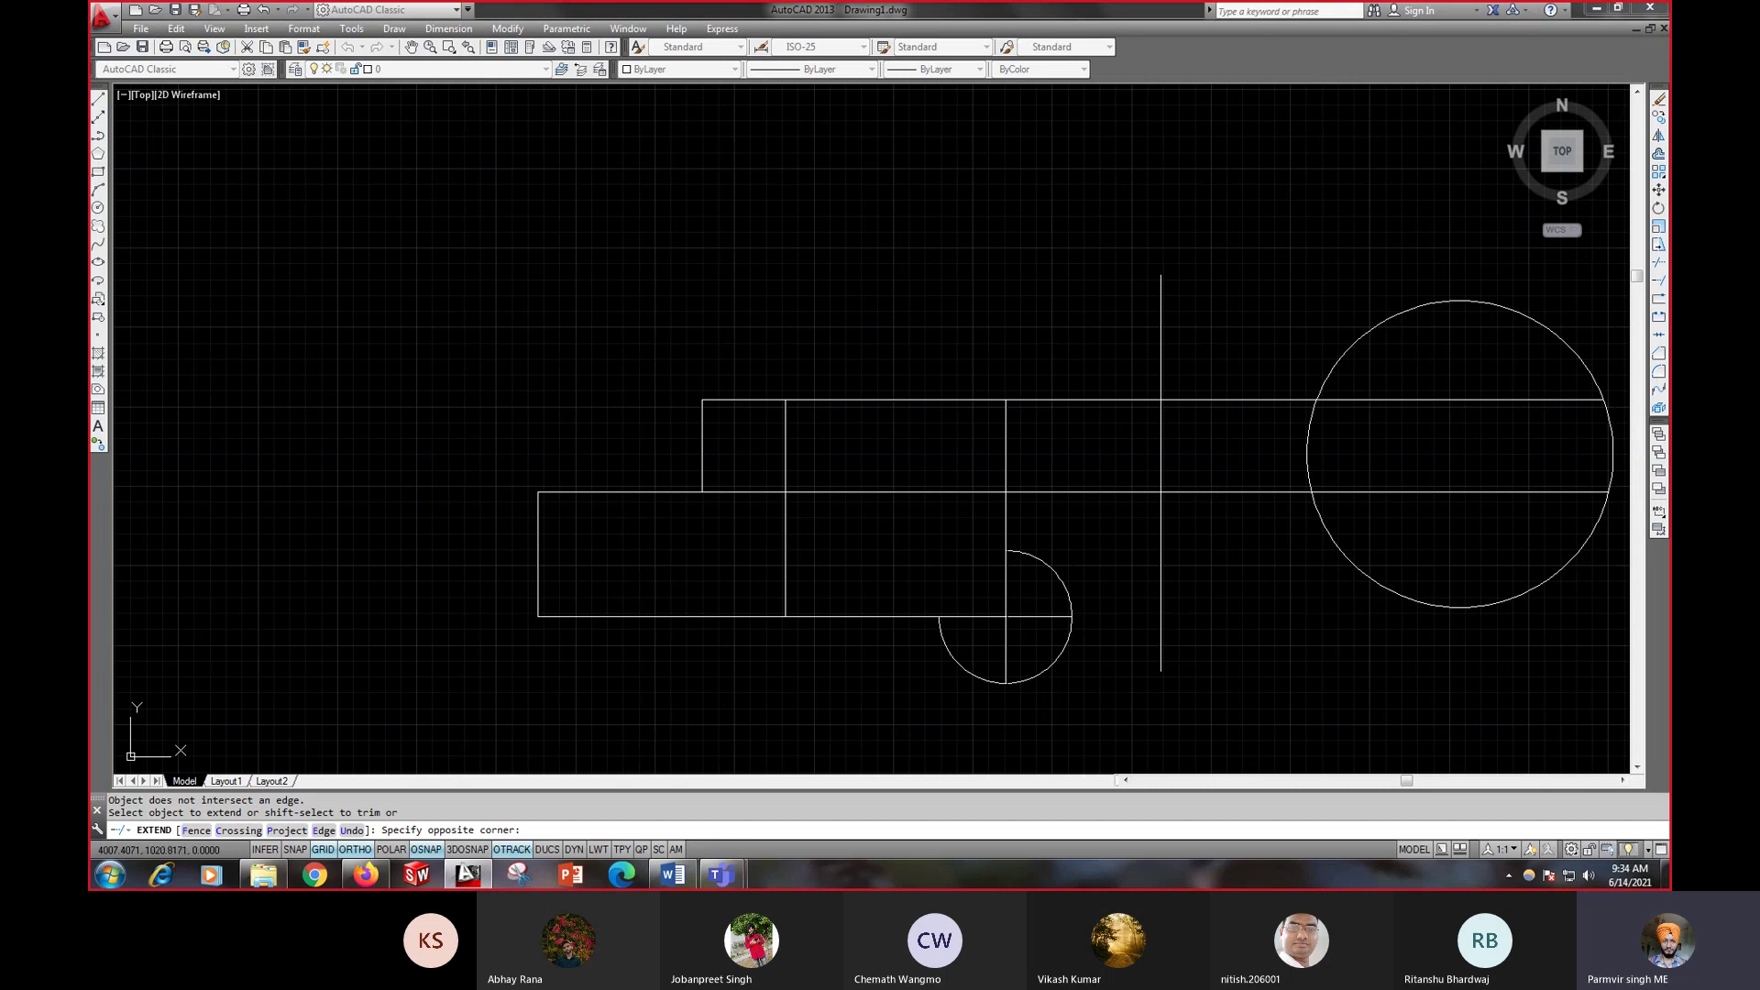
pyautogui.keyDown('shift'); pyautogui.click(1114, 490); pyautogui.keyUp('shift')
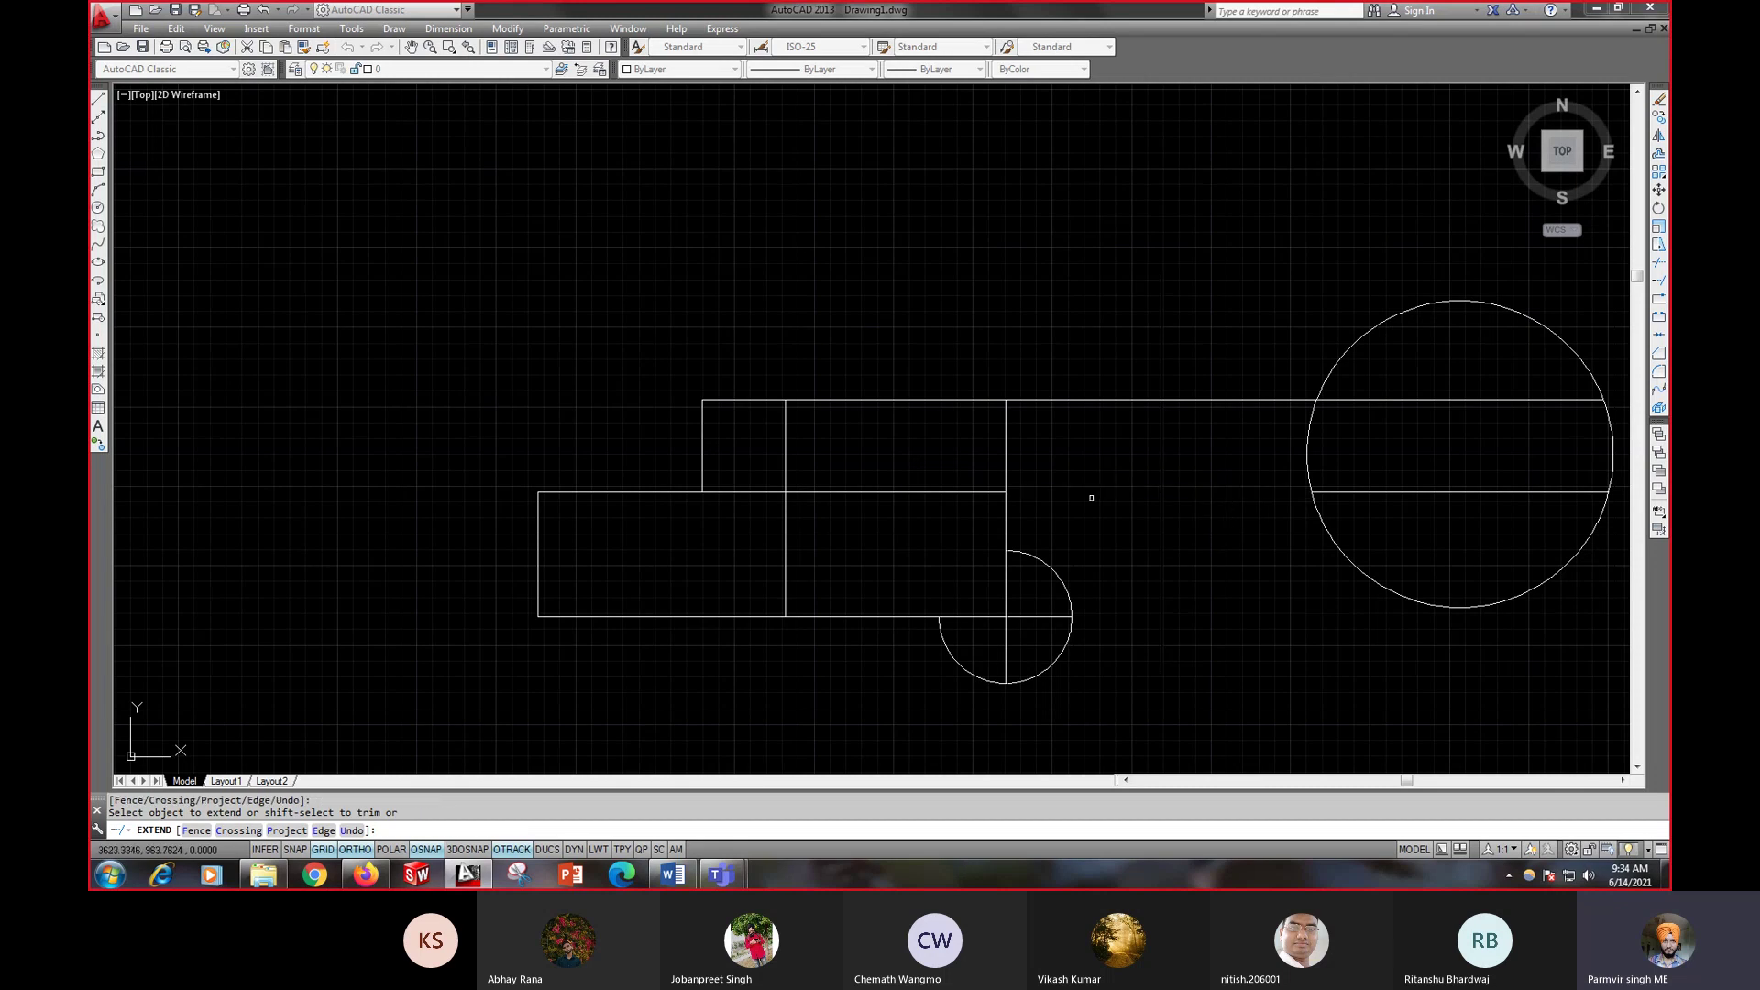
pyautogui.keyDown('shift'); pyautogui.click(917, 494); pyautogui.keyUp('shift')
pyautogui.keyDown('shift'); pyautogui.click(768, 491); pyautogui.keyUp('shift')
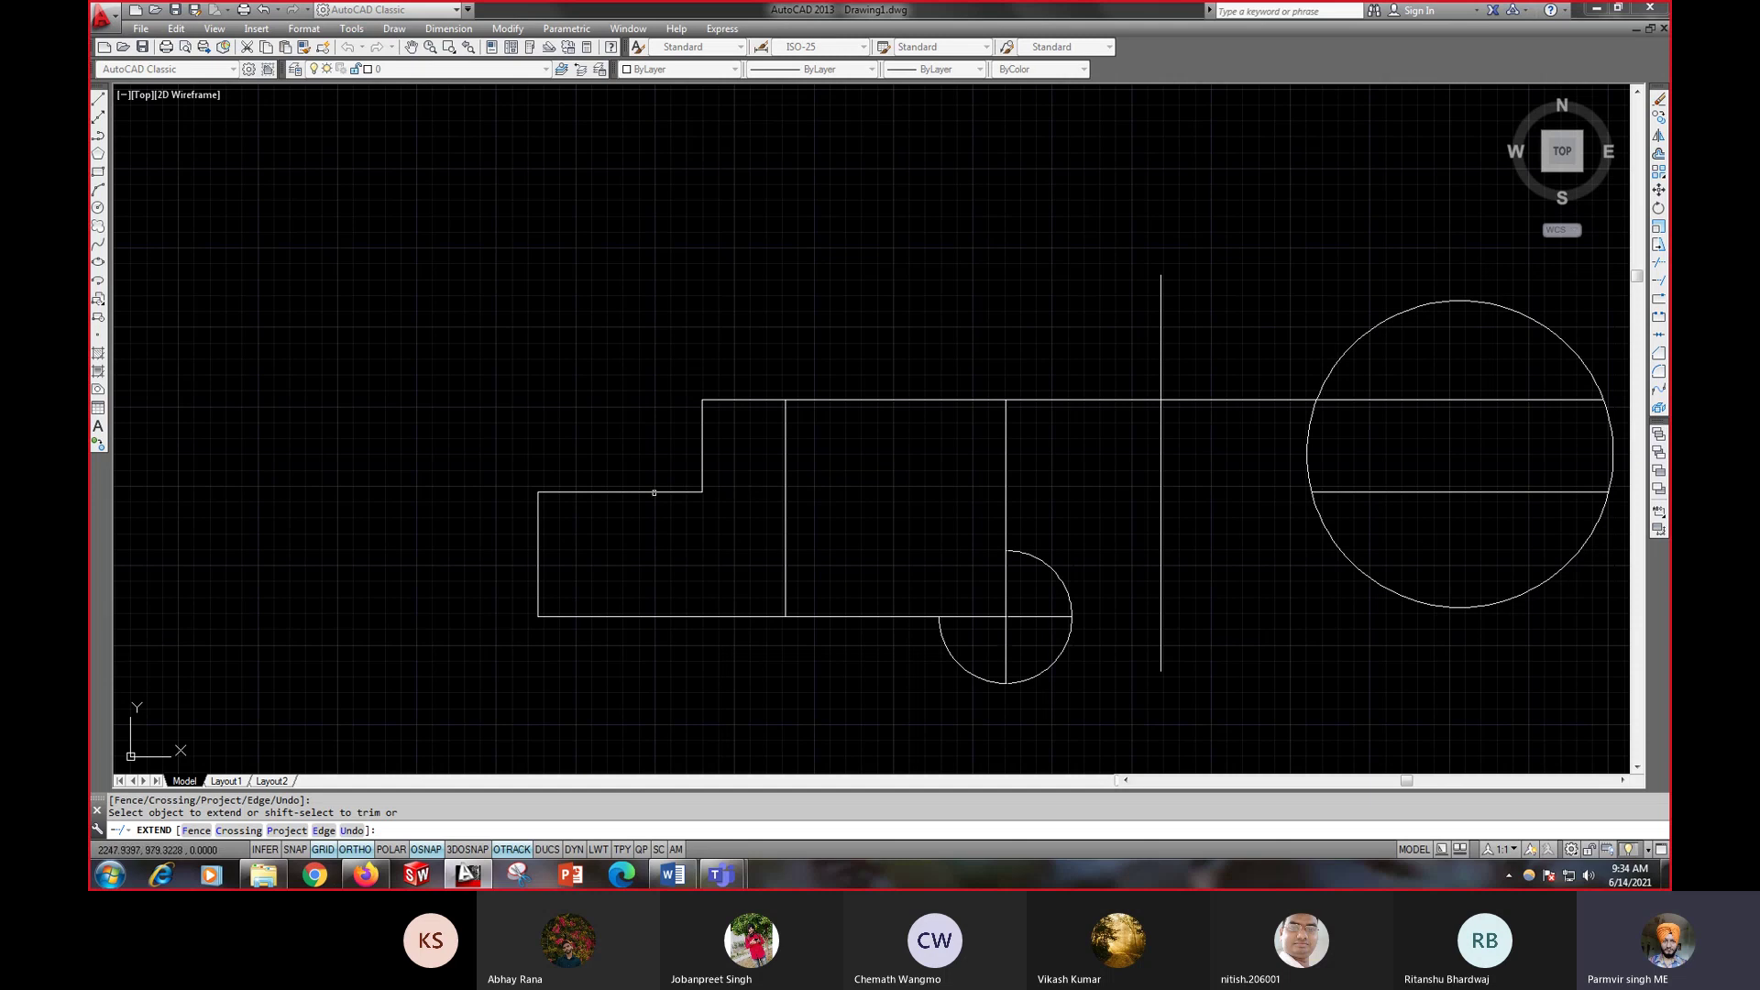
# - Extend the step's horizontal edge back across the outline and the separate vertical line until it reaches the large circle
pyautogui.click(665, 493)
pyautogui.click(757, 490)
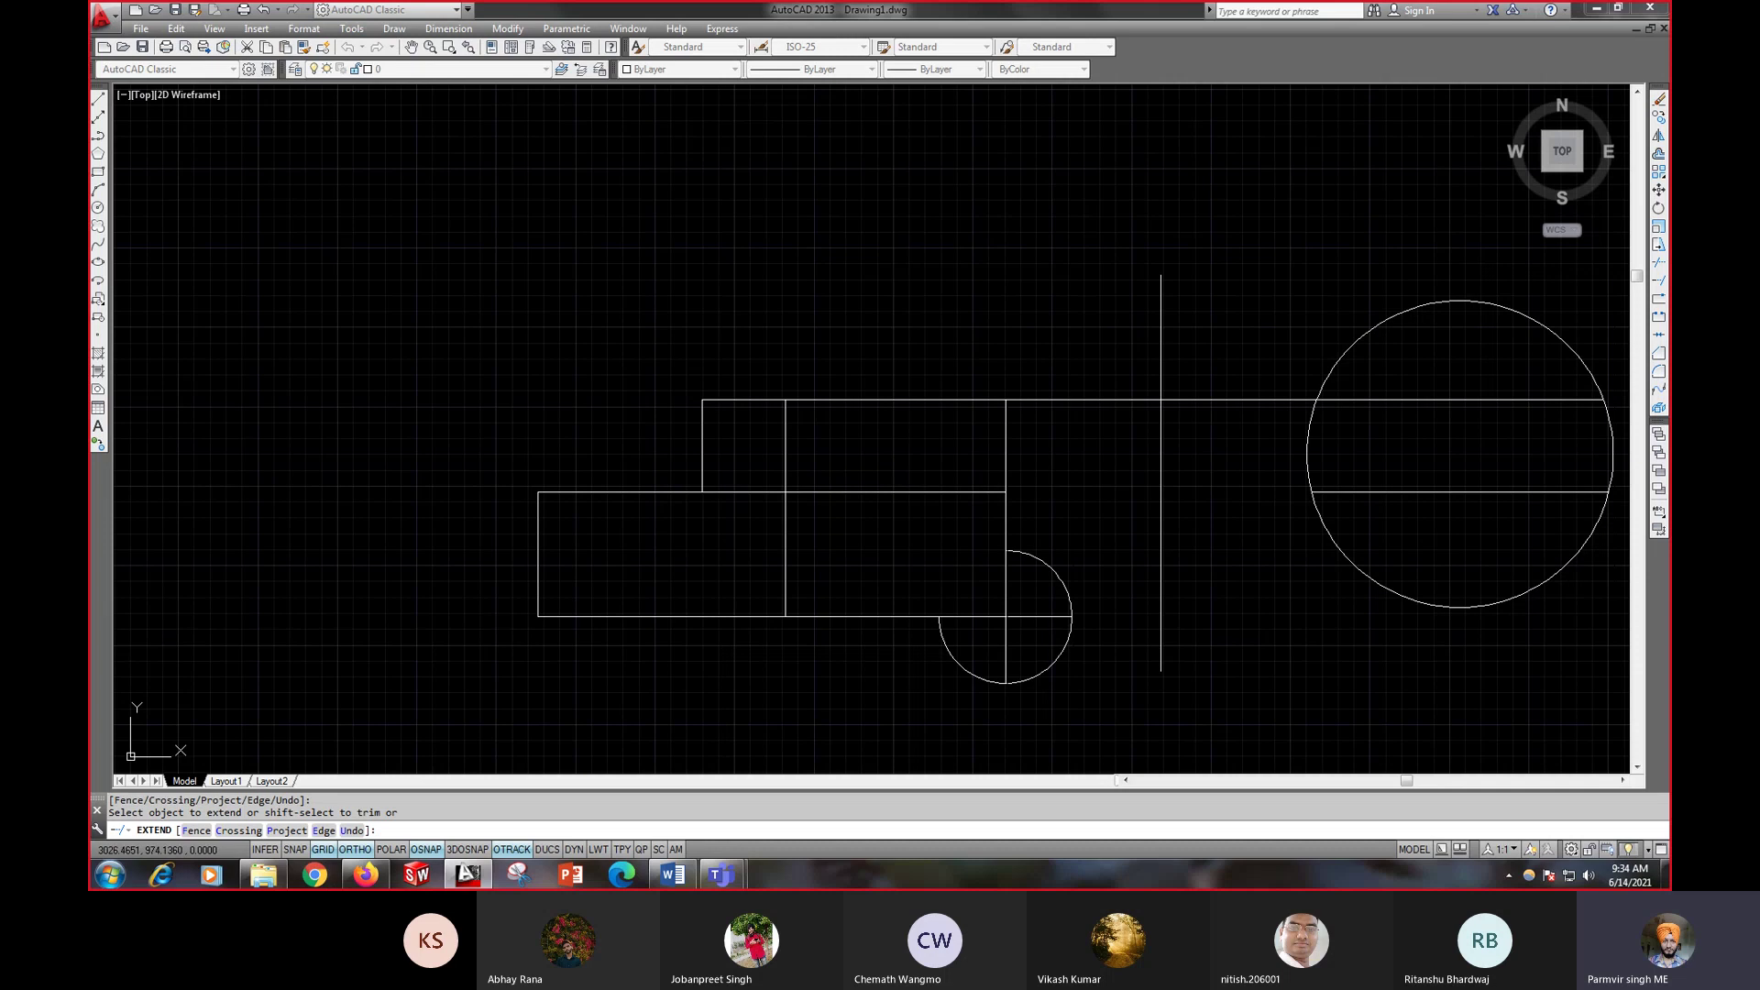
pyautogui.click(903, 496)
pyautogui.click(935, 491)
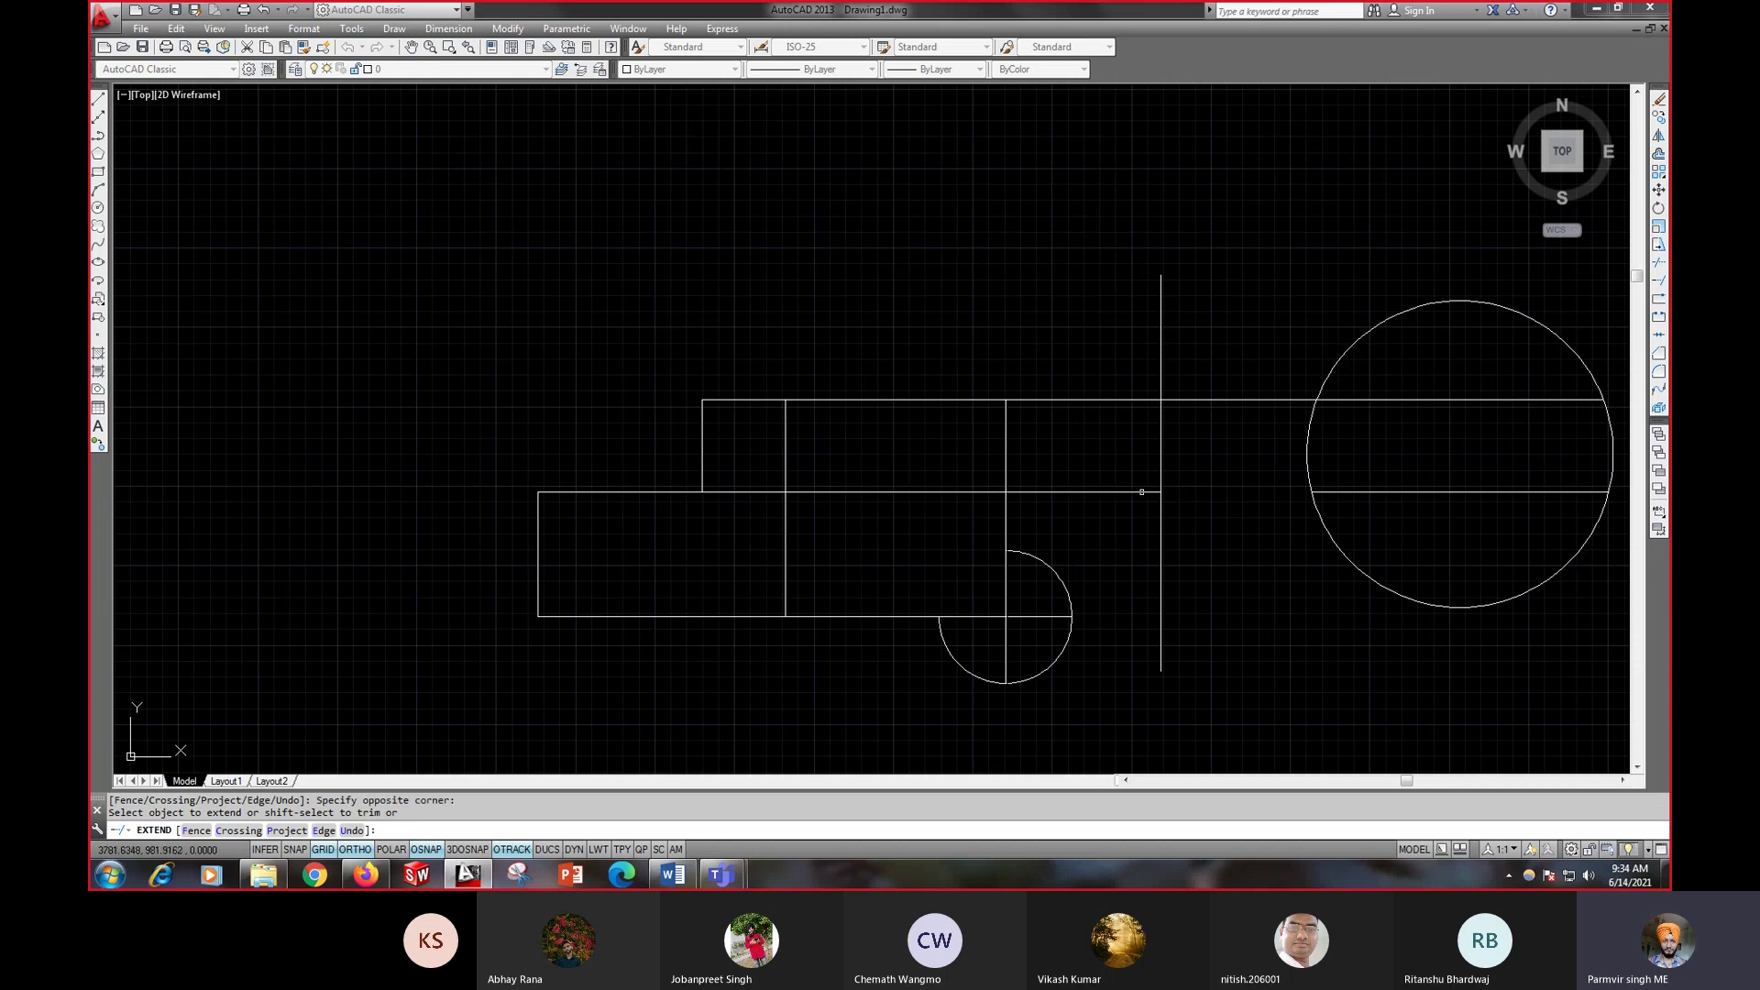
pyautogui.click(1142, 492)
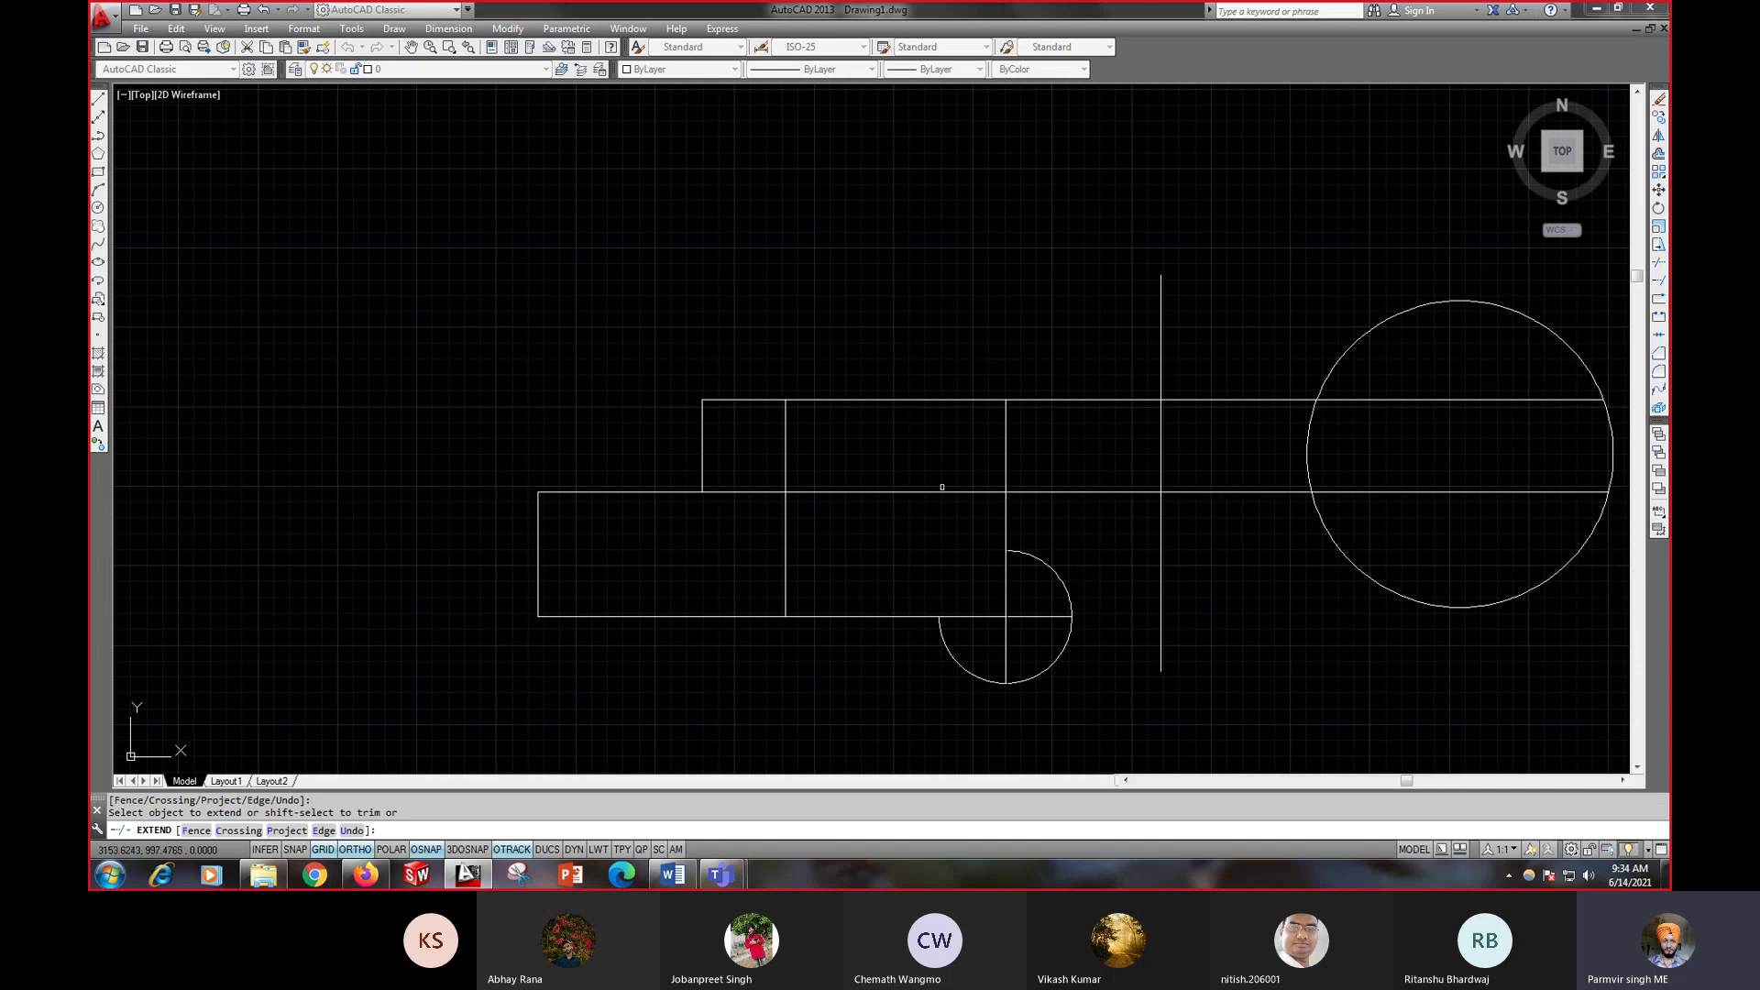
# - End the Extend command and erase all the practice lines, the arc and the circle
pyautogui.scroll(-4, 941, 486)
pyautogui.moveTo(827, 510)
pyautogui.mouseDown(button='middle')
pyautogui.moveTo(559, 568)
pyautogui.moveTo(687, 579)
pyautogui.mouseUp(button='middle')
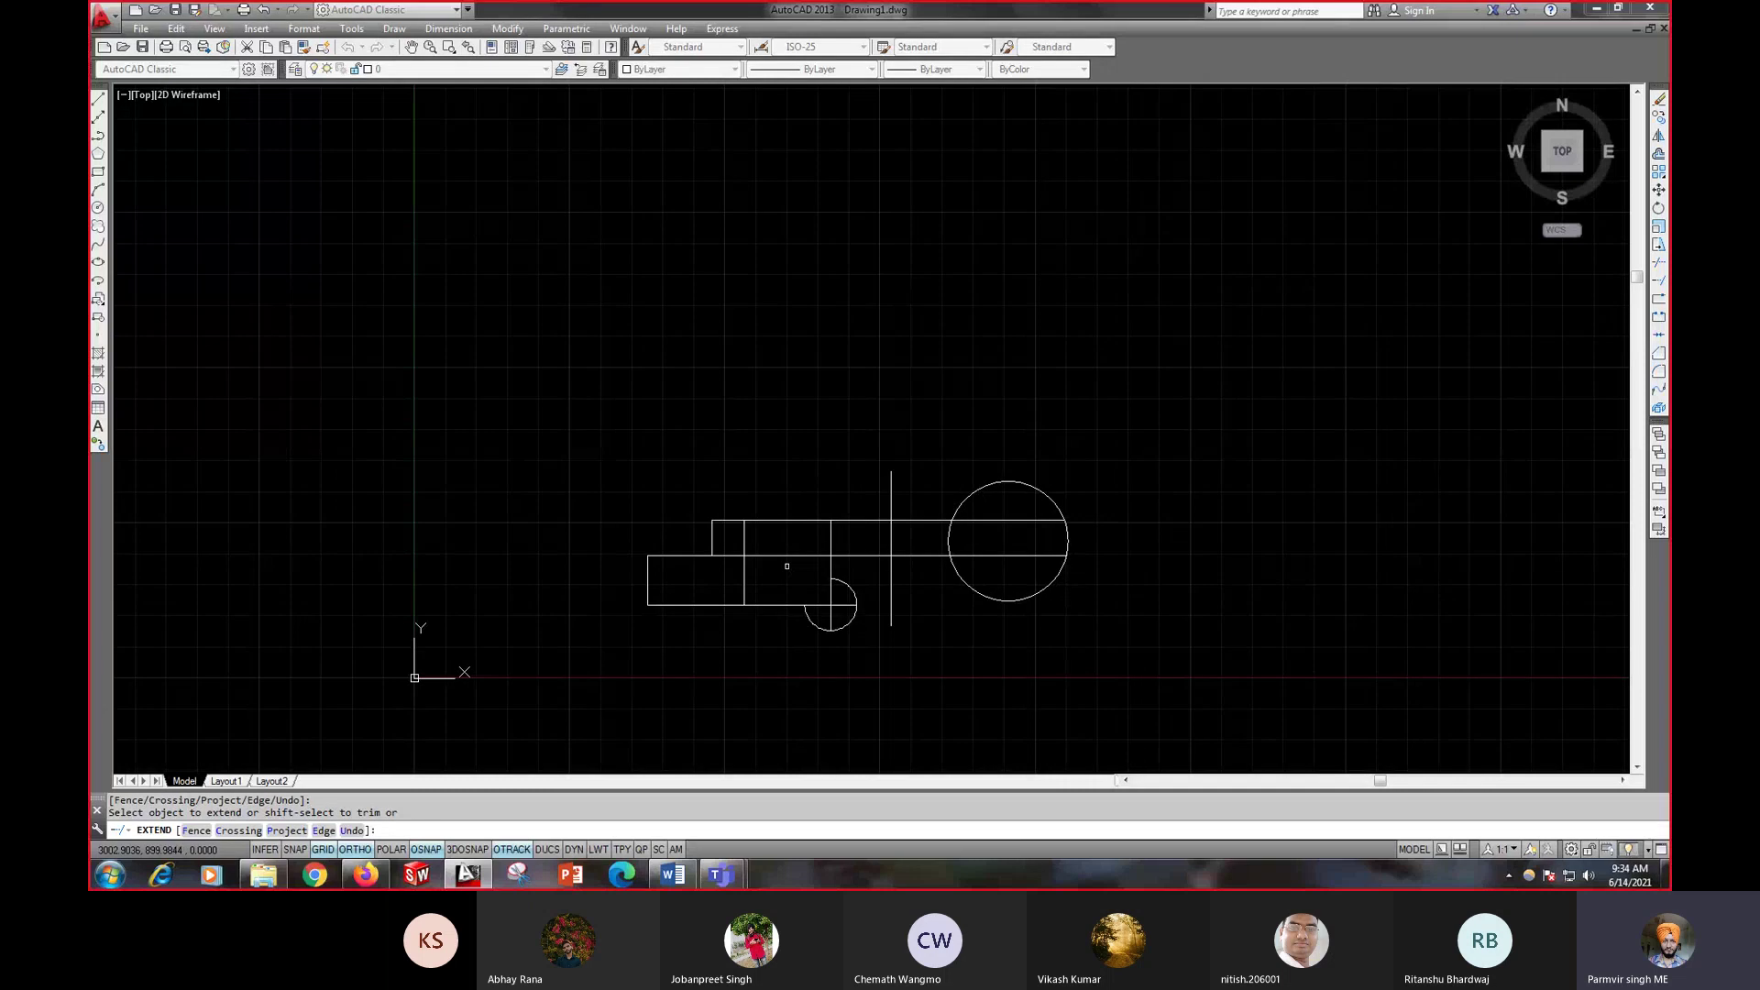
pyautogui.press('Escape')
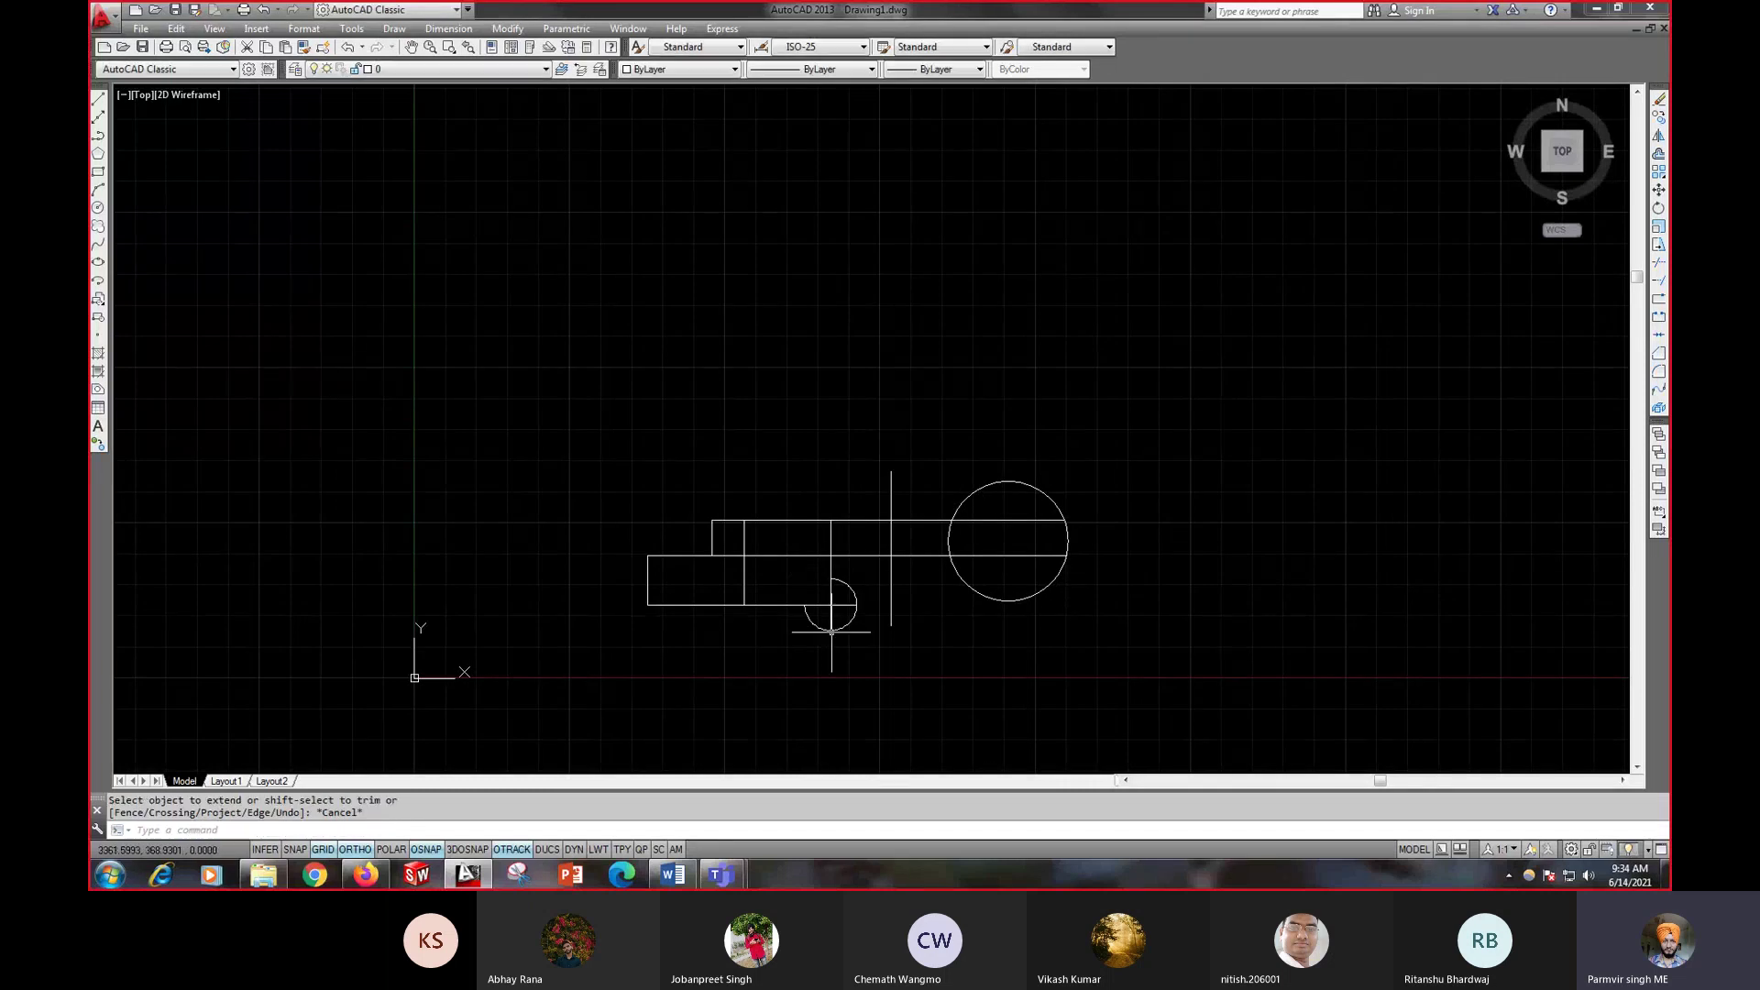
pyautogui.click(1168, 669)
pyautogui.click(590, 444)
pyautogui.press('Delete')
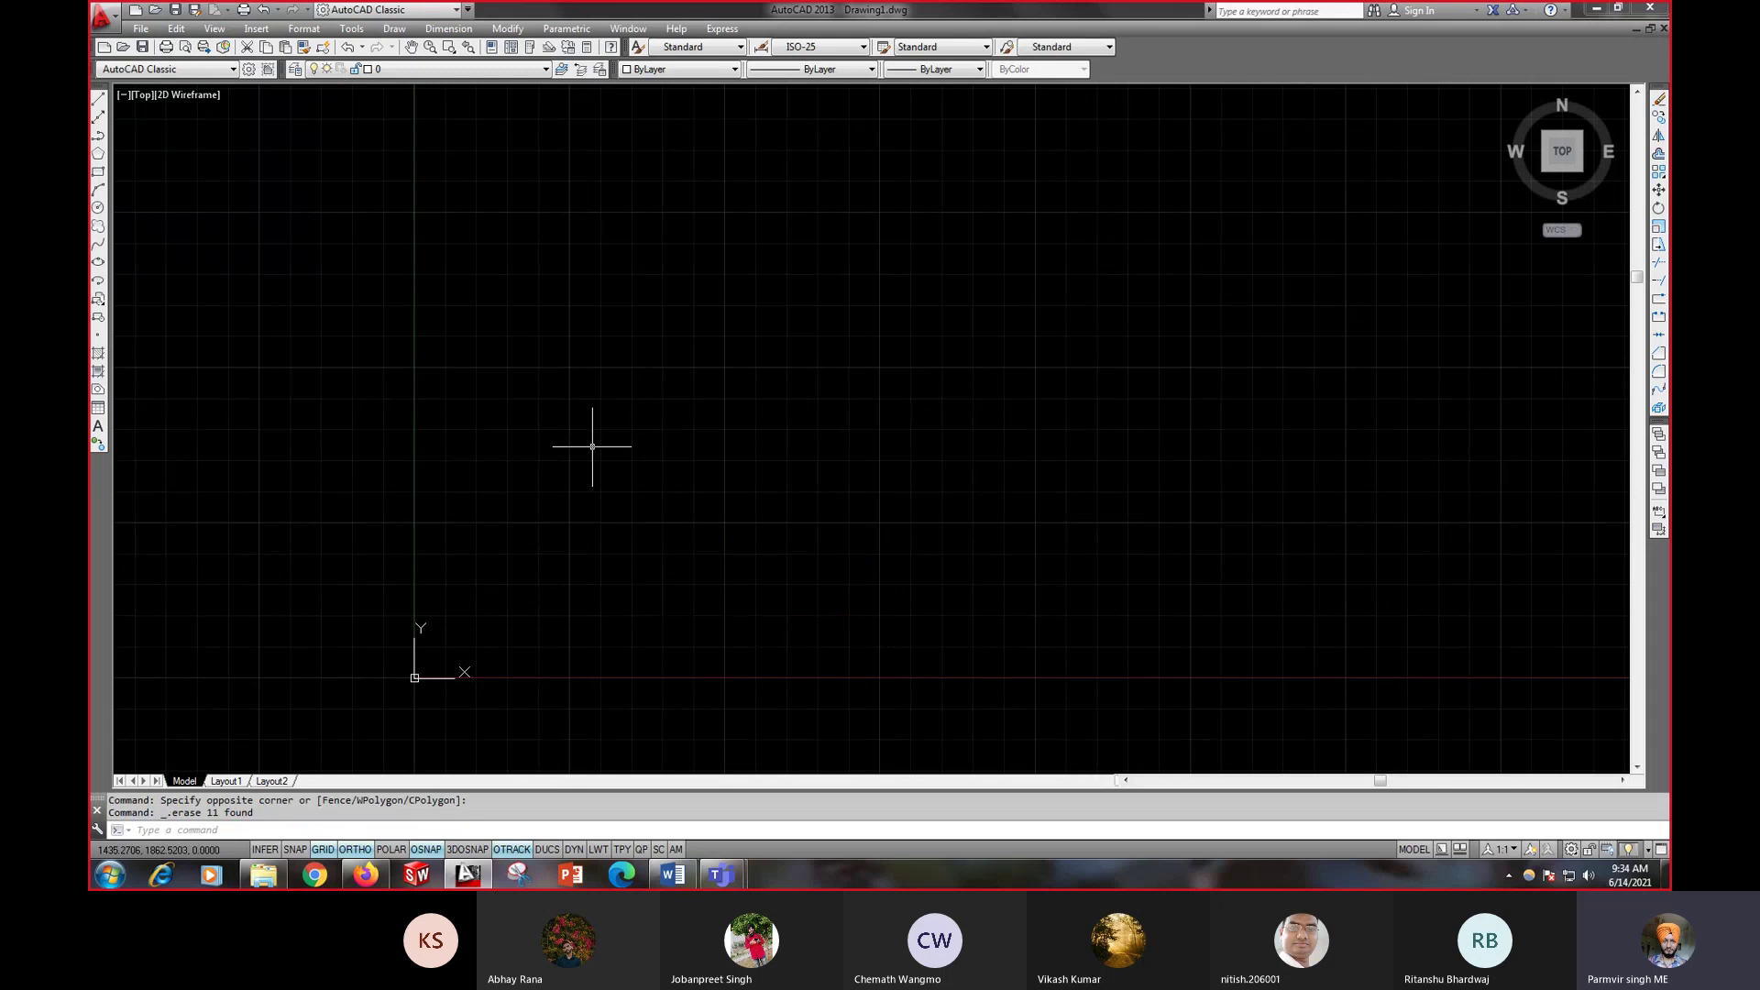
# - Consult the Exercise 6 base plate drawing in Word and place a rectangle's first corner in the AutoCAD drawing
pyautogui.write('R')
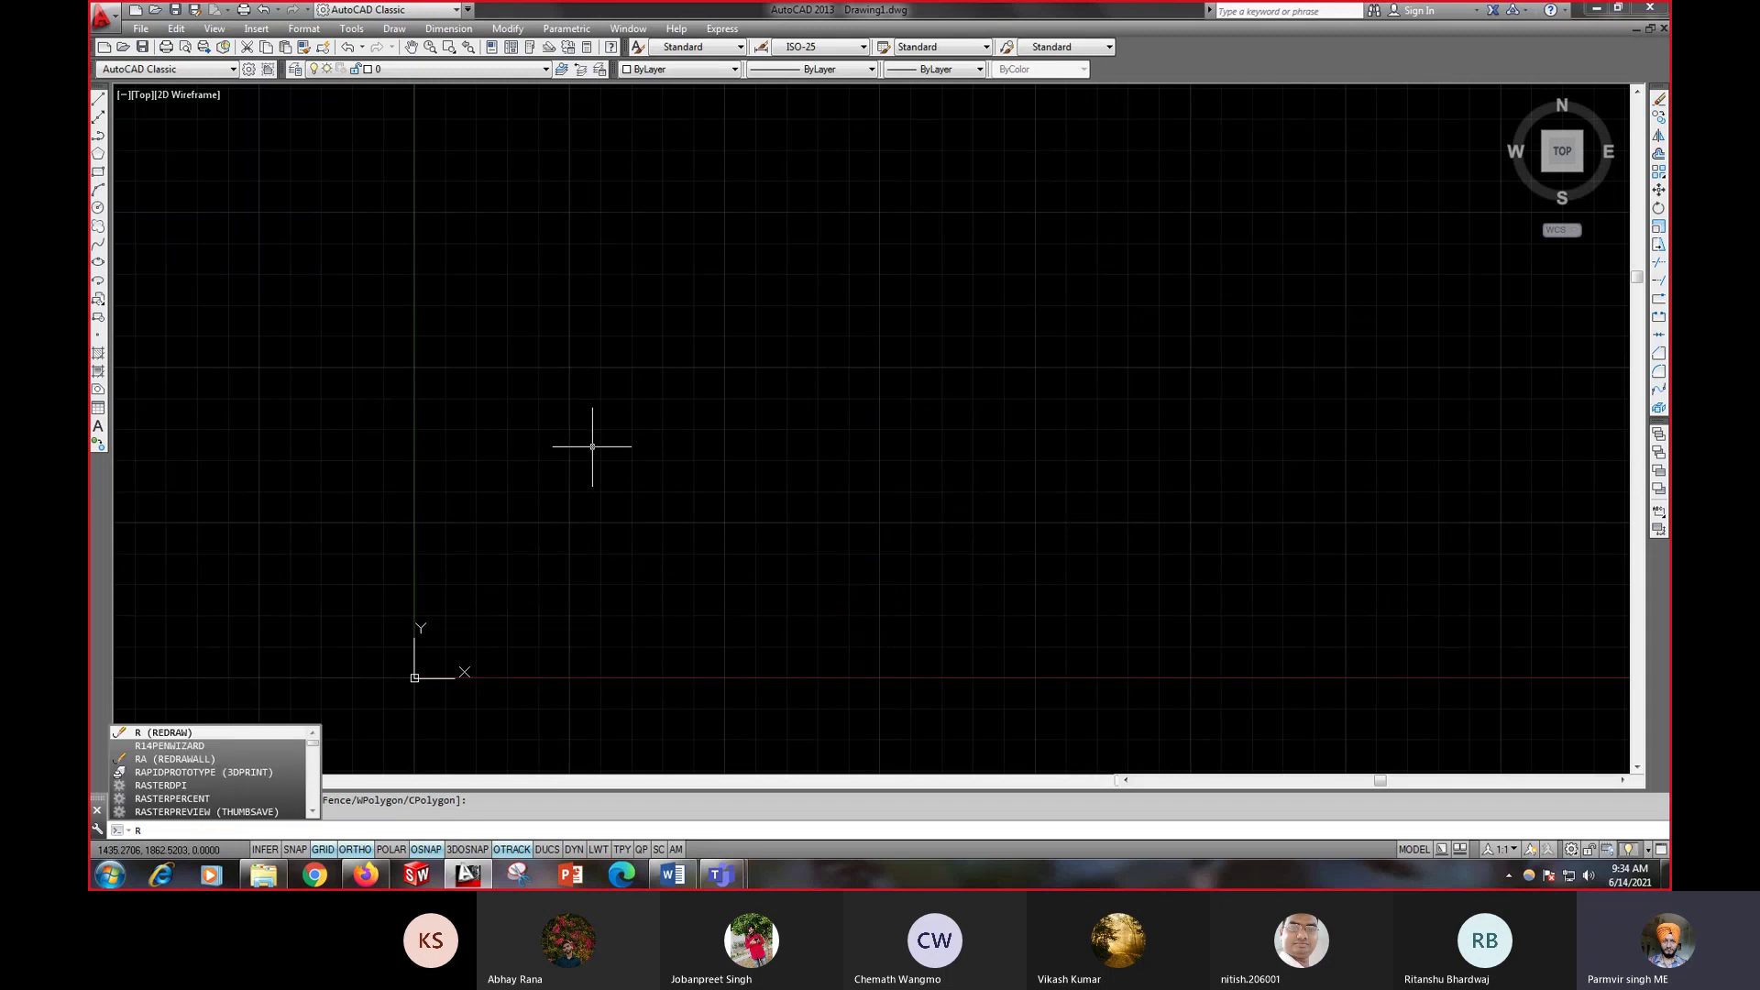
pyautogui.write('EC')
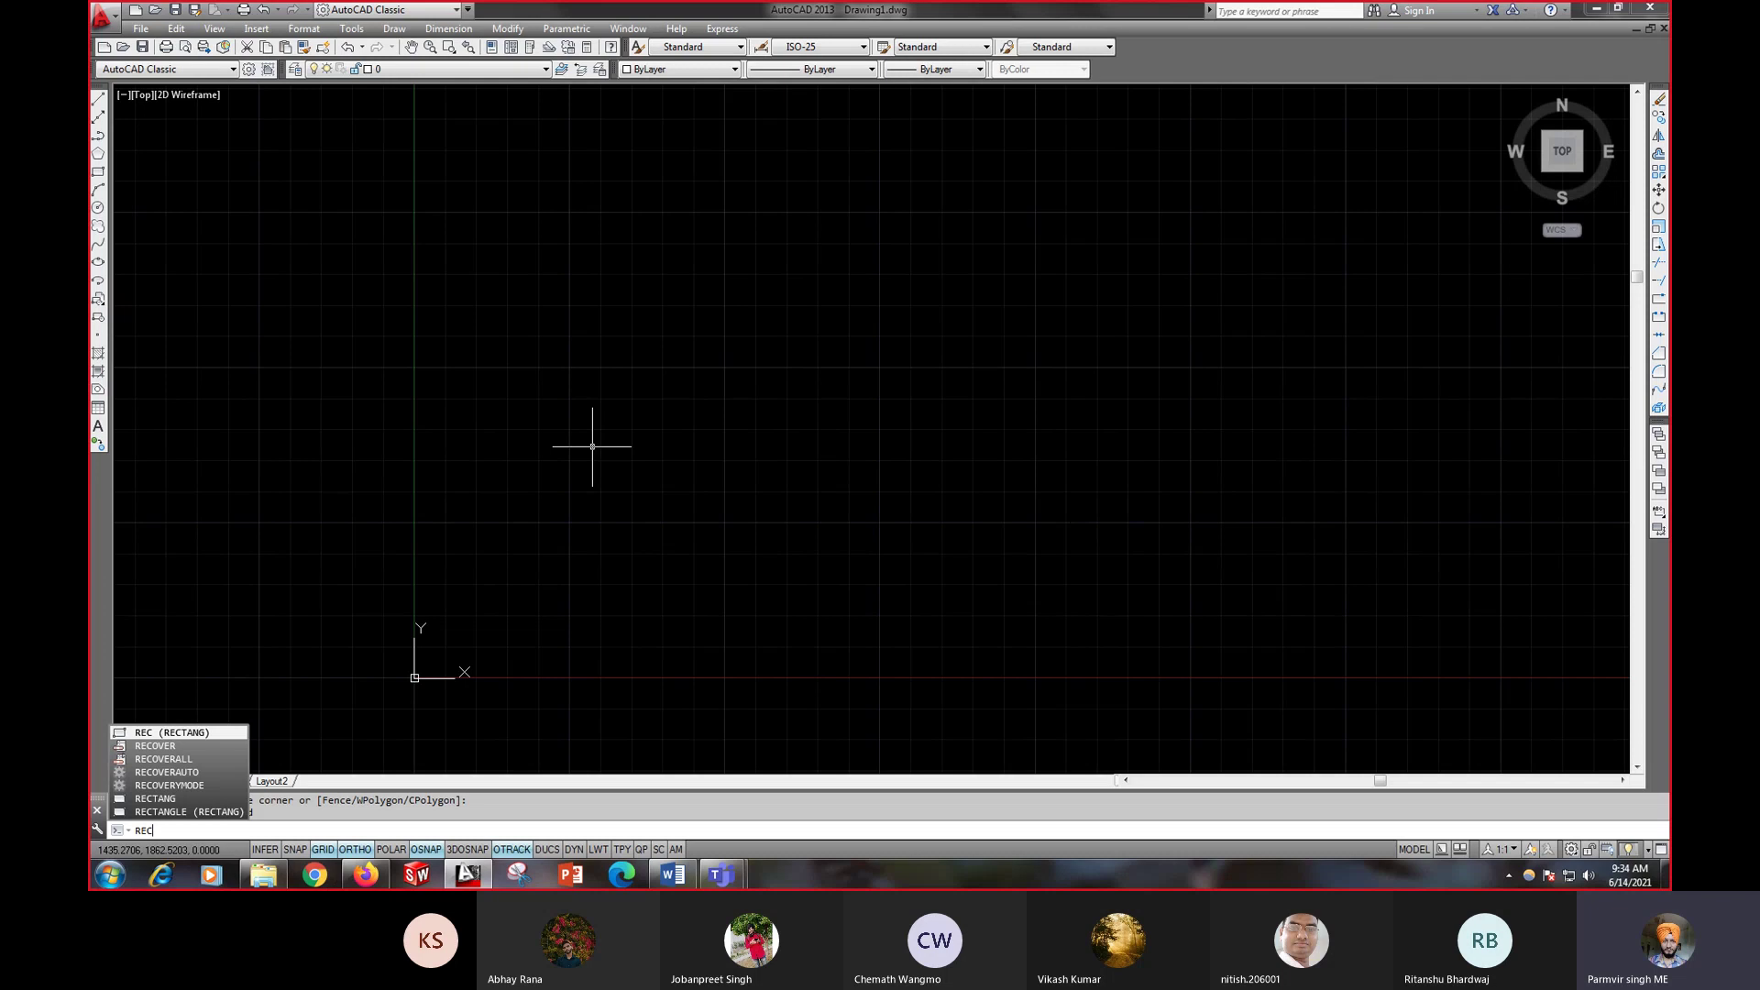
pyautogui.press('Return')
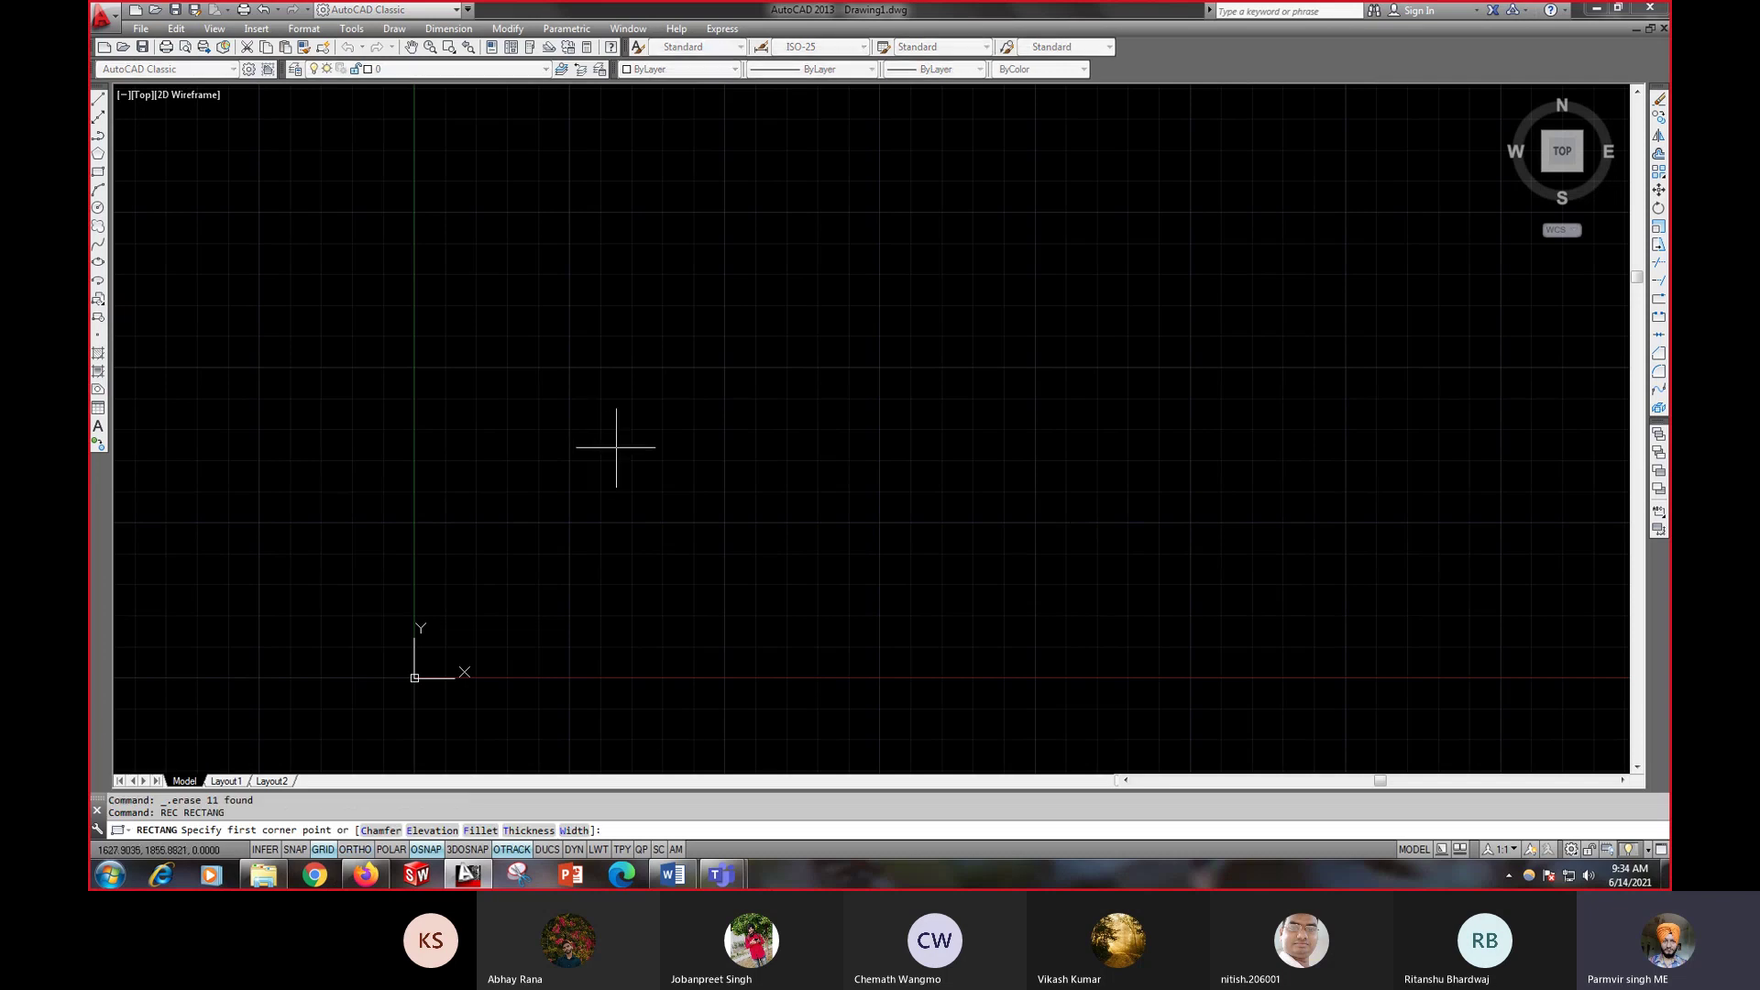
pyautogui.click(672, 875)
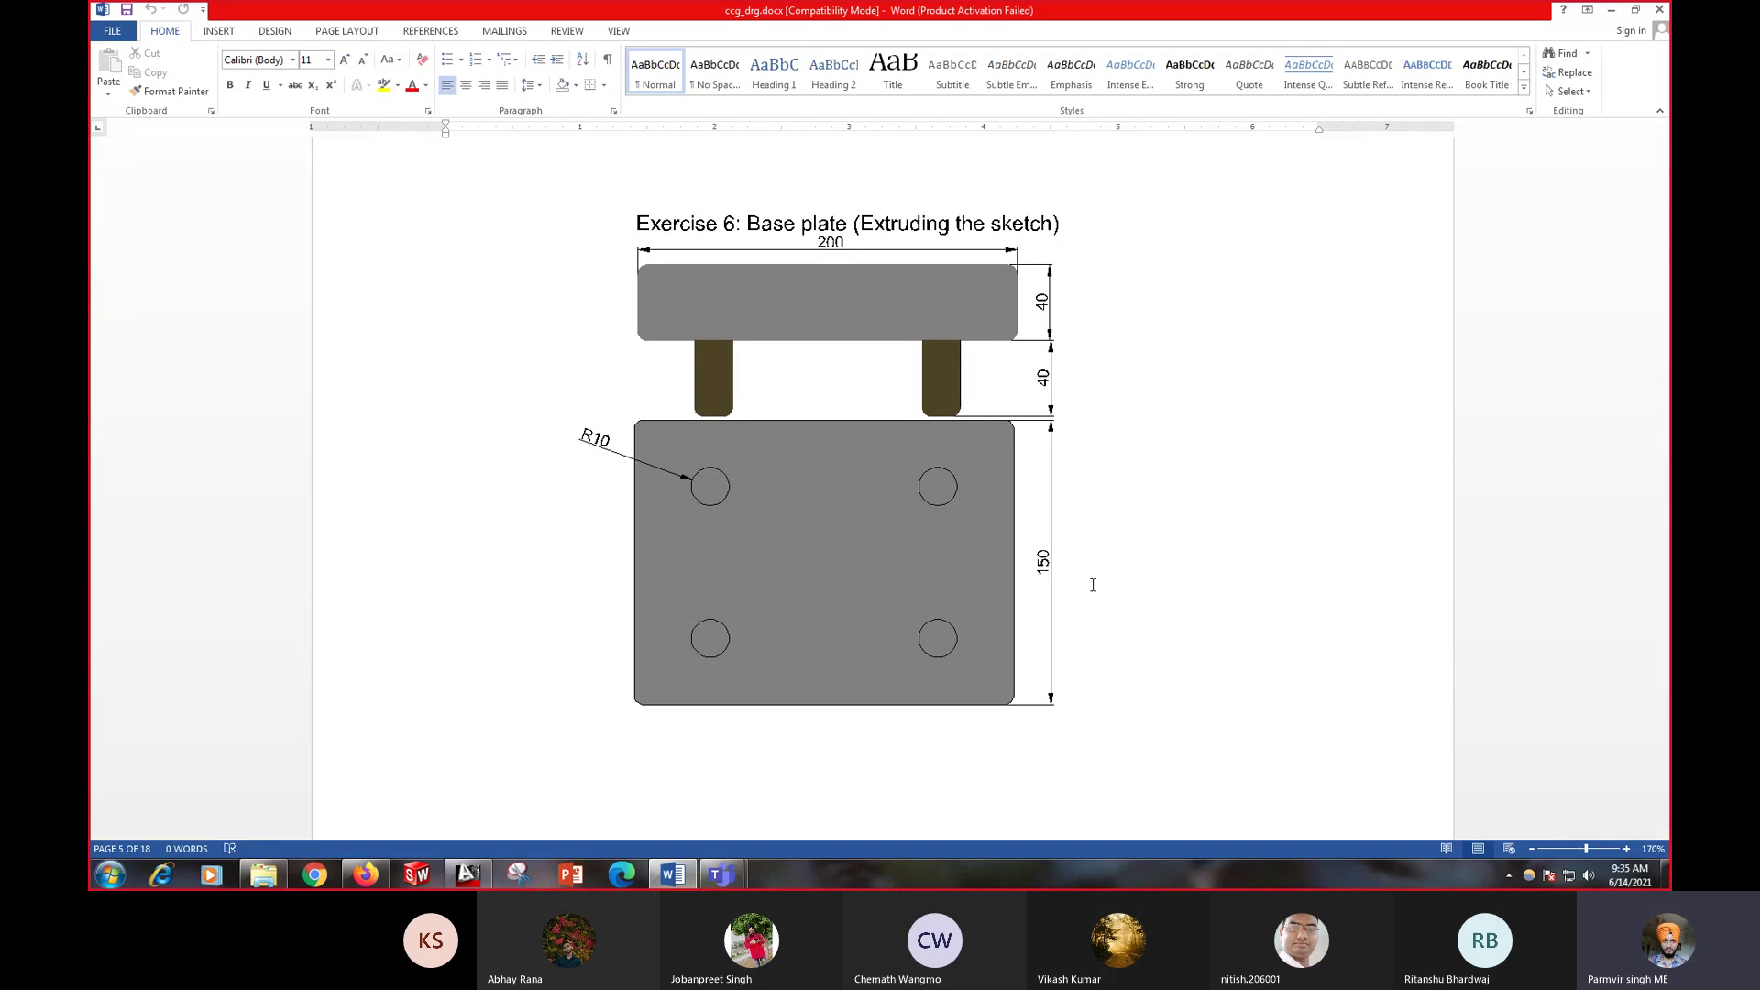
pyautogui.click(484, 877)
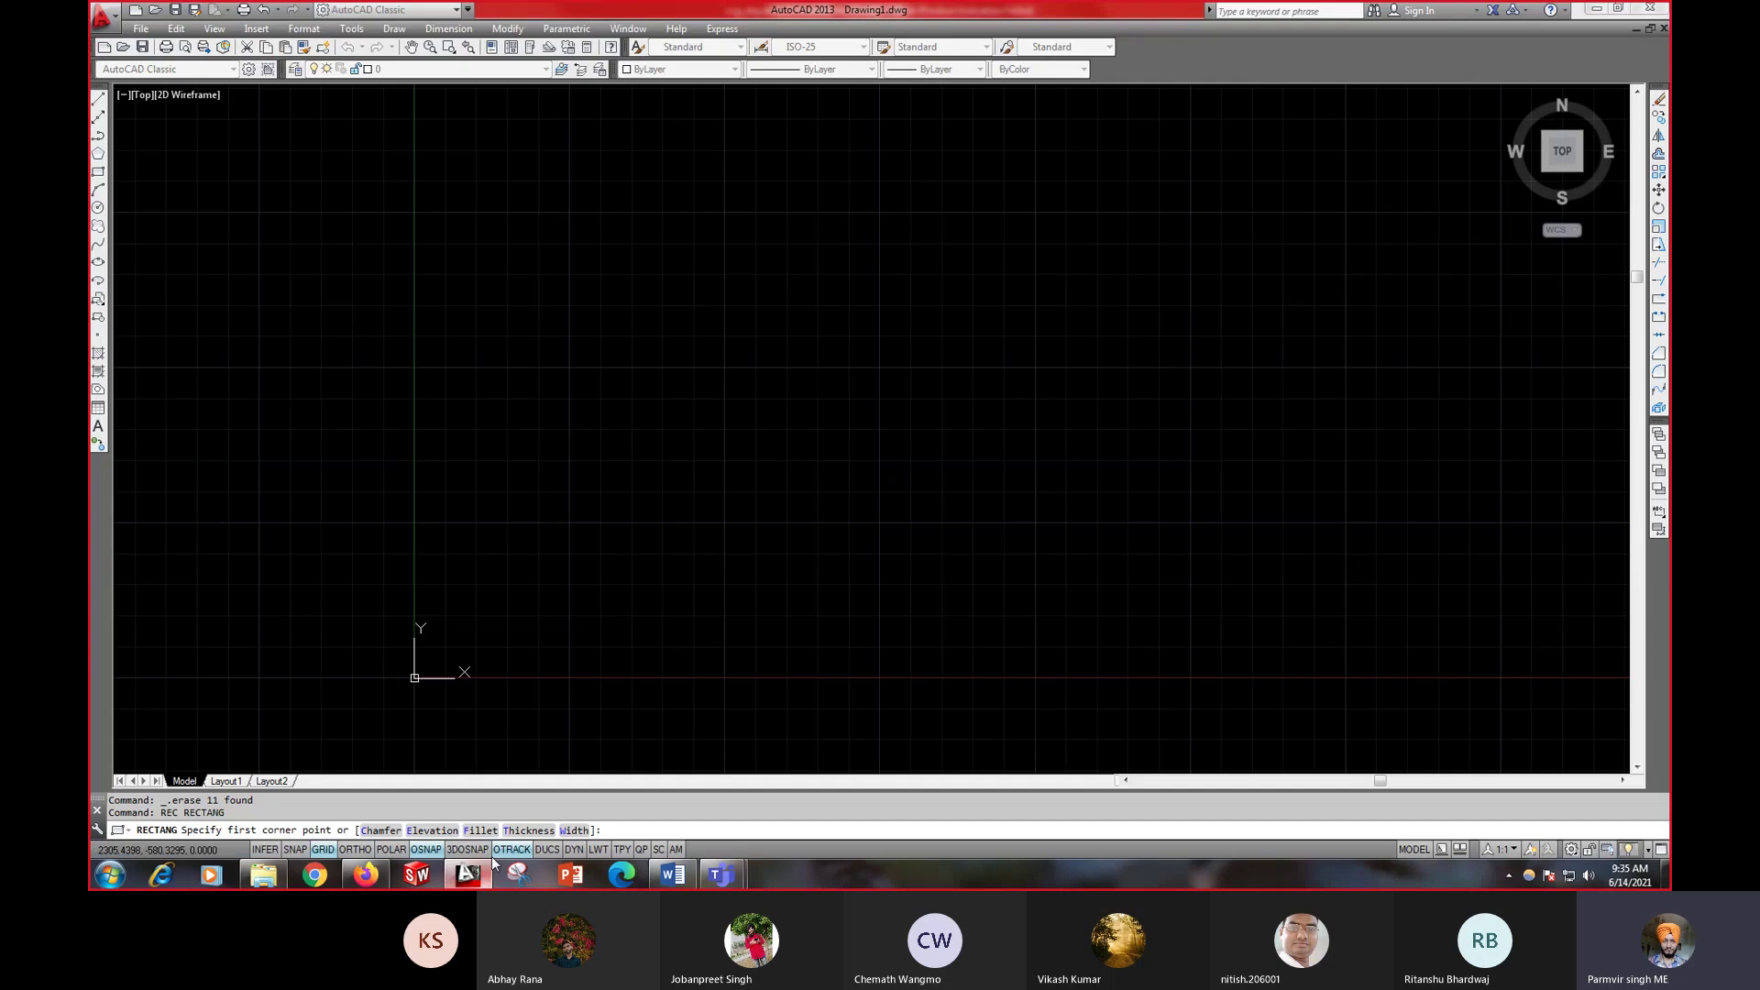
pyautogui.scroll(2, 807, 551)
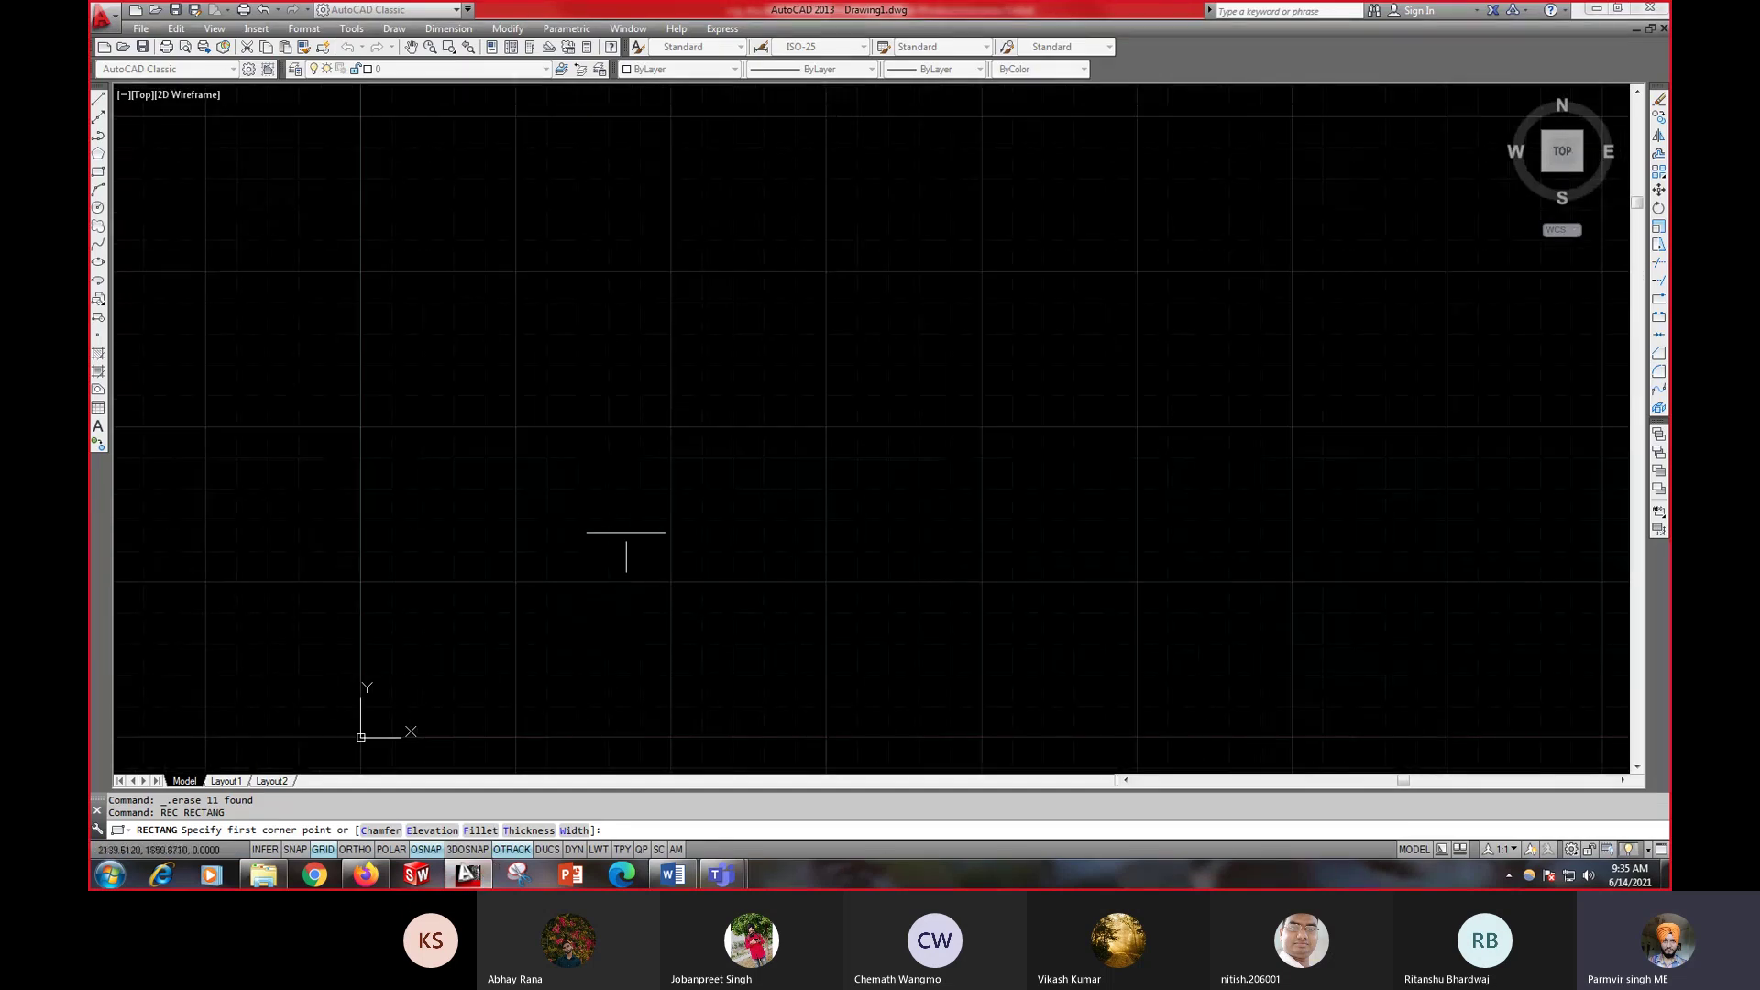
pyautogui.moveTo(636, 541); pyautogui.dragTo(641, 585, button='middle')
pyautogui.click(586, 588)
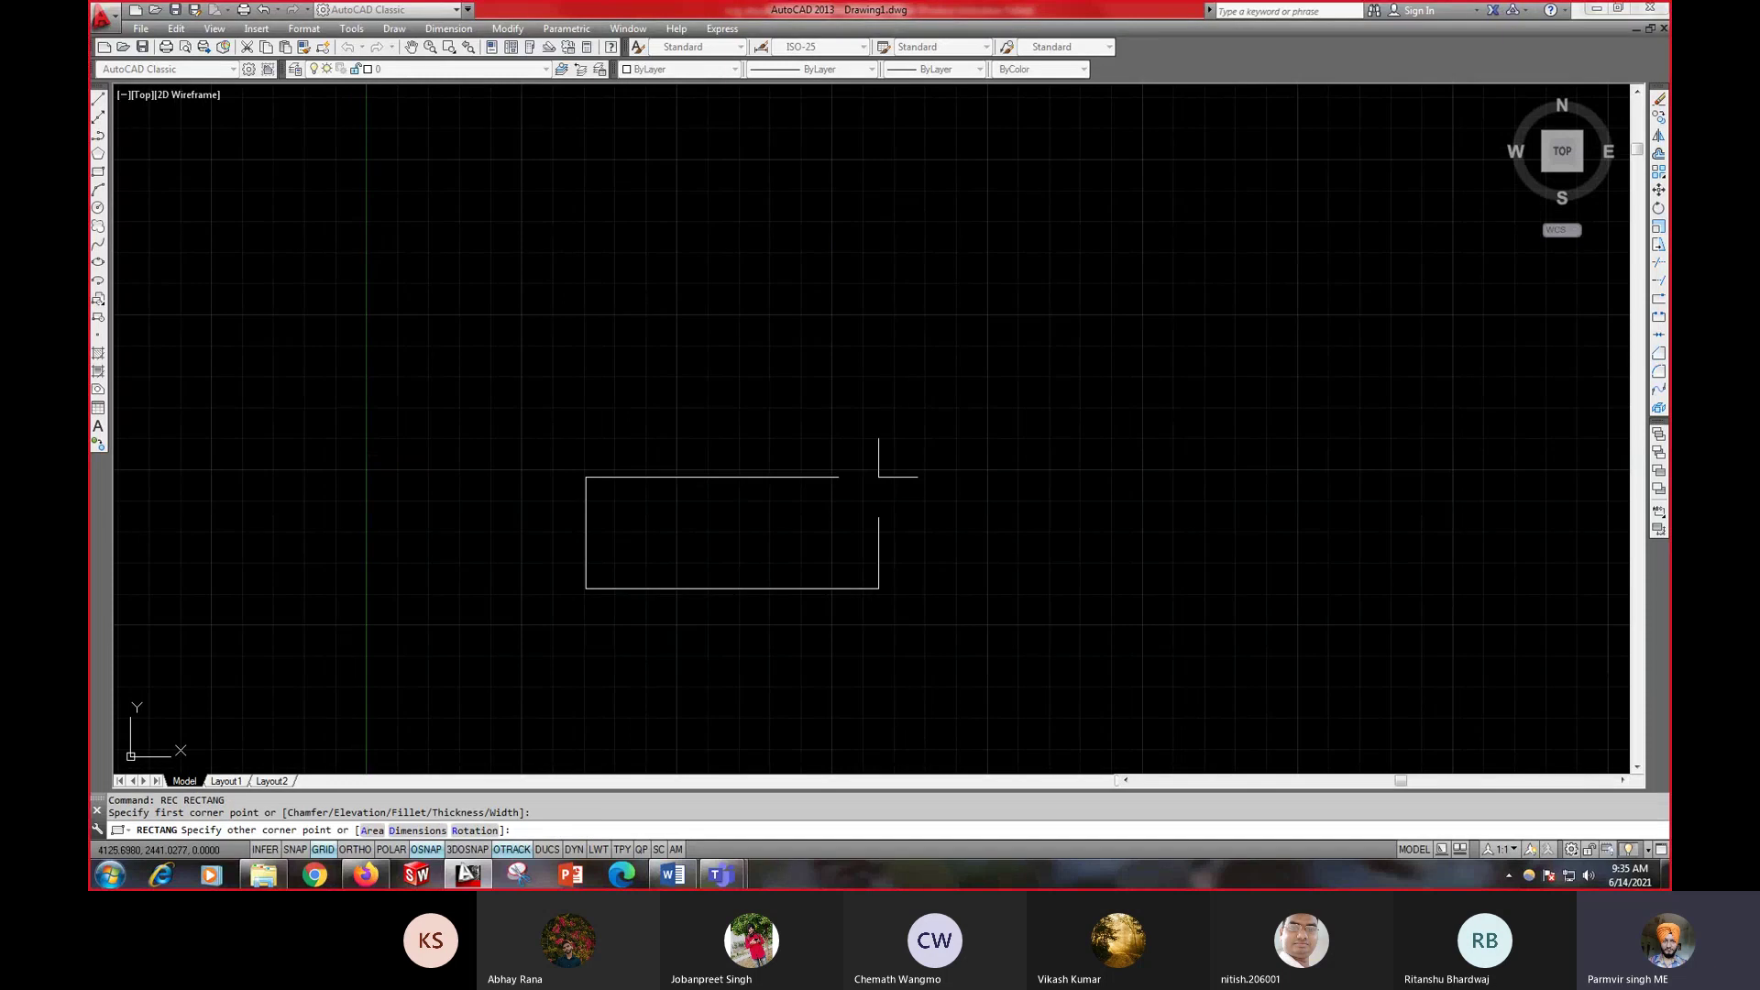
# - Give the rectangle a length of 200 and a width of 150 and place it in the drawing
pyautogui.write('d')
pyautogui.press('Return')
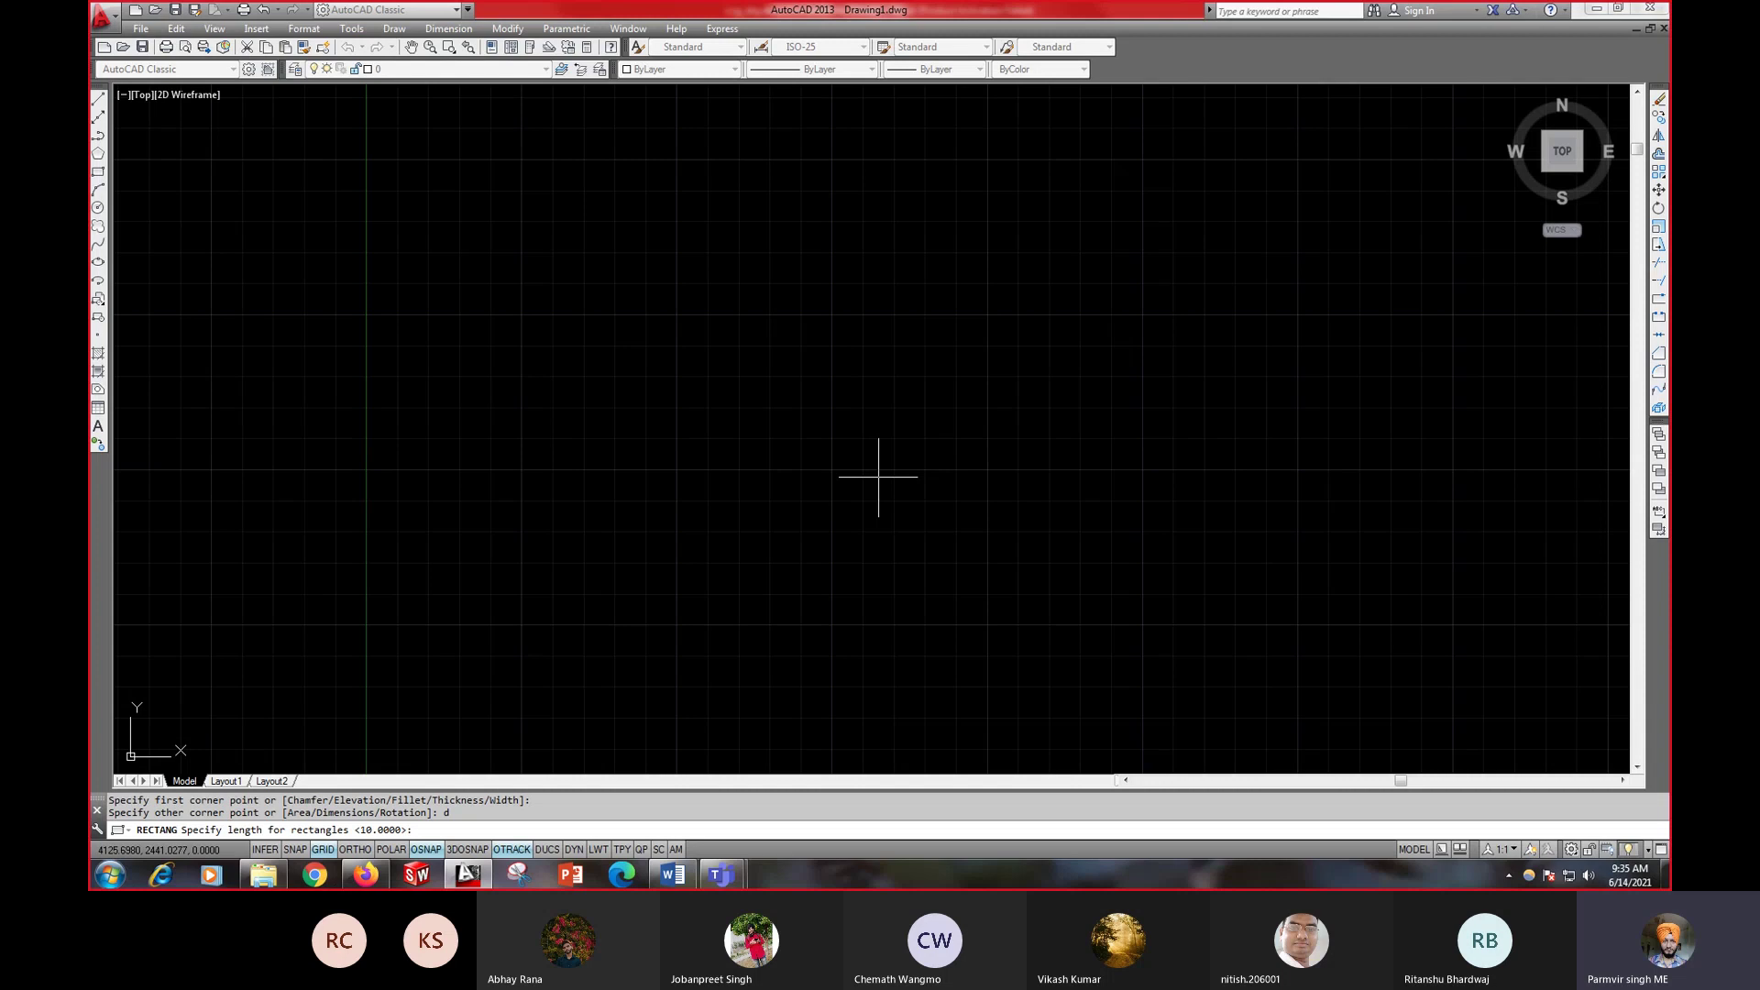
pyautogui.write('200')
pyautogui.press('Return')
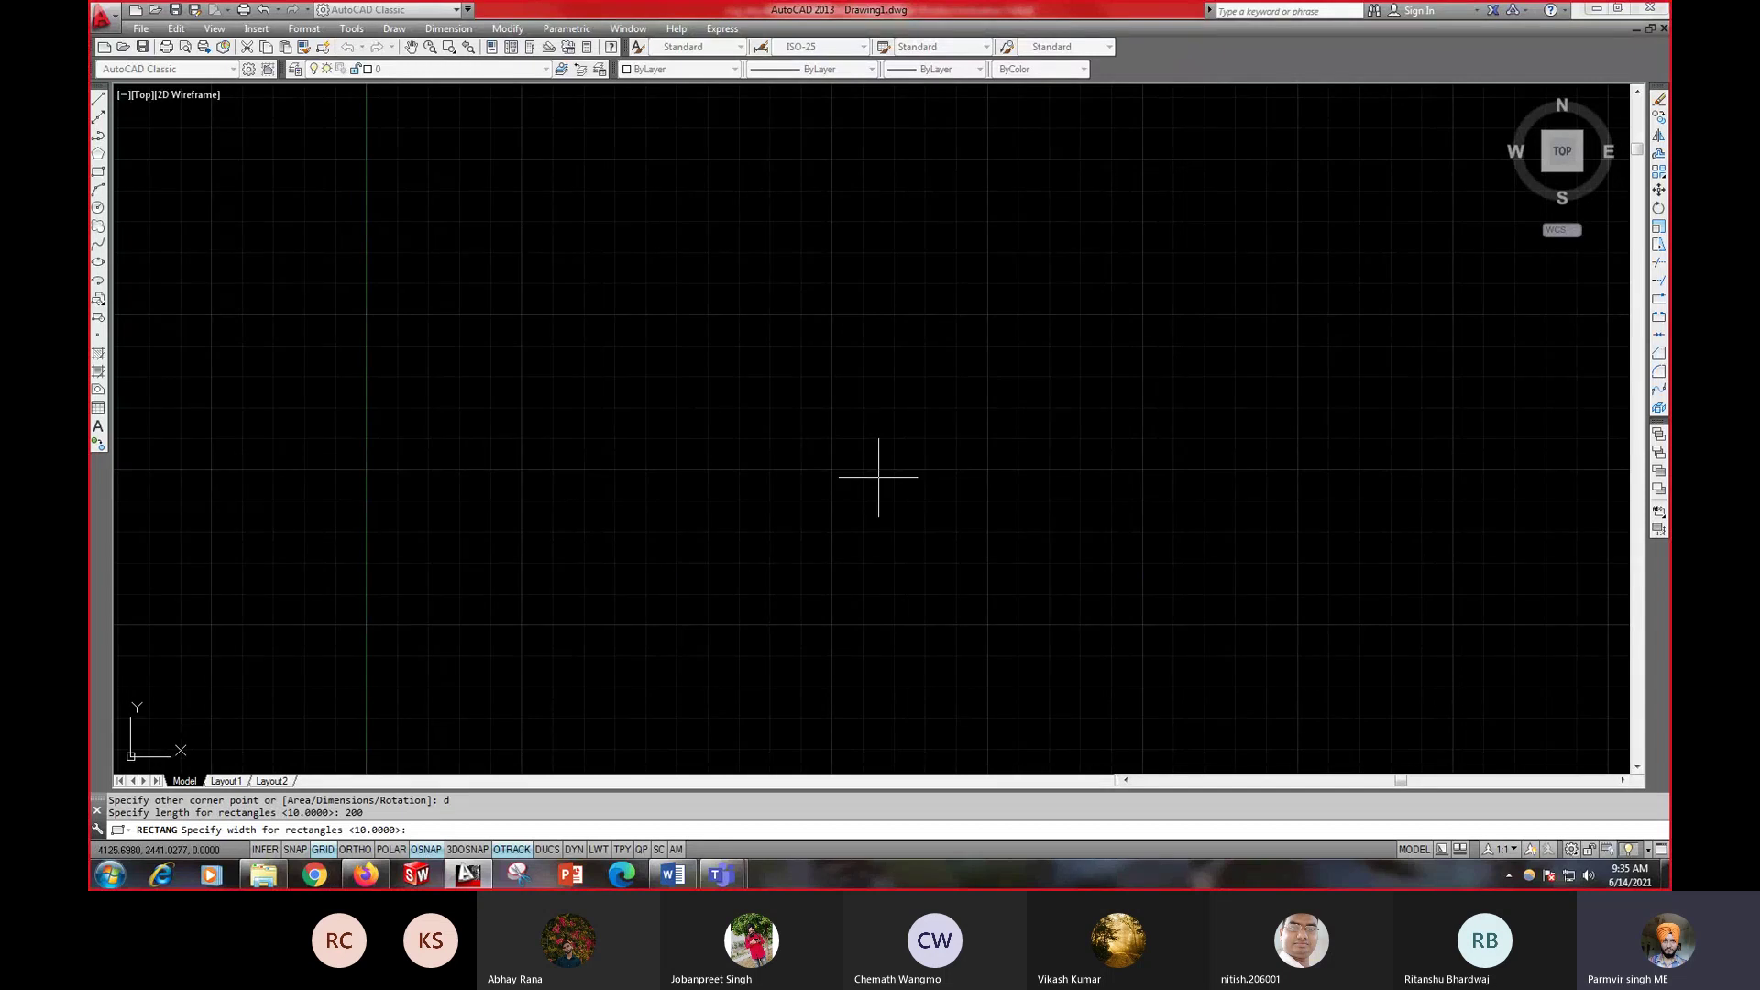
pyautogui.write('150')
pyautogui.press('Return')
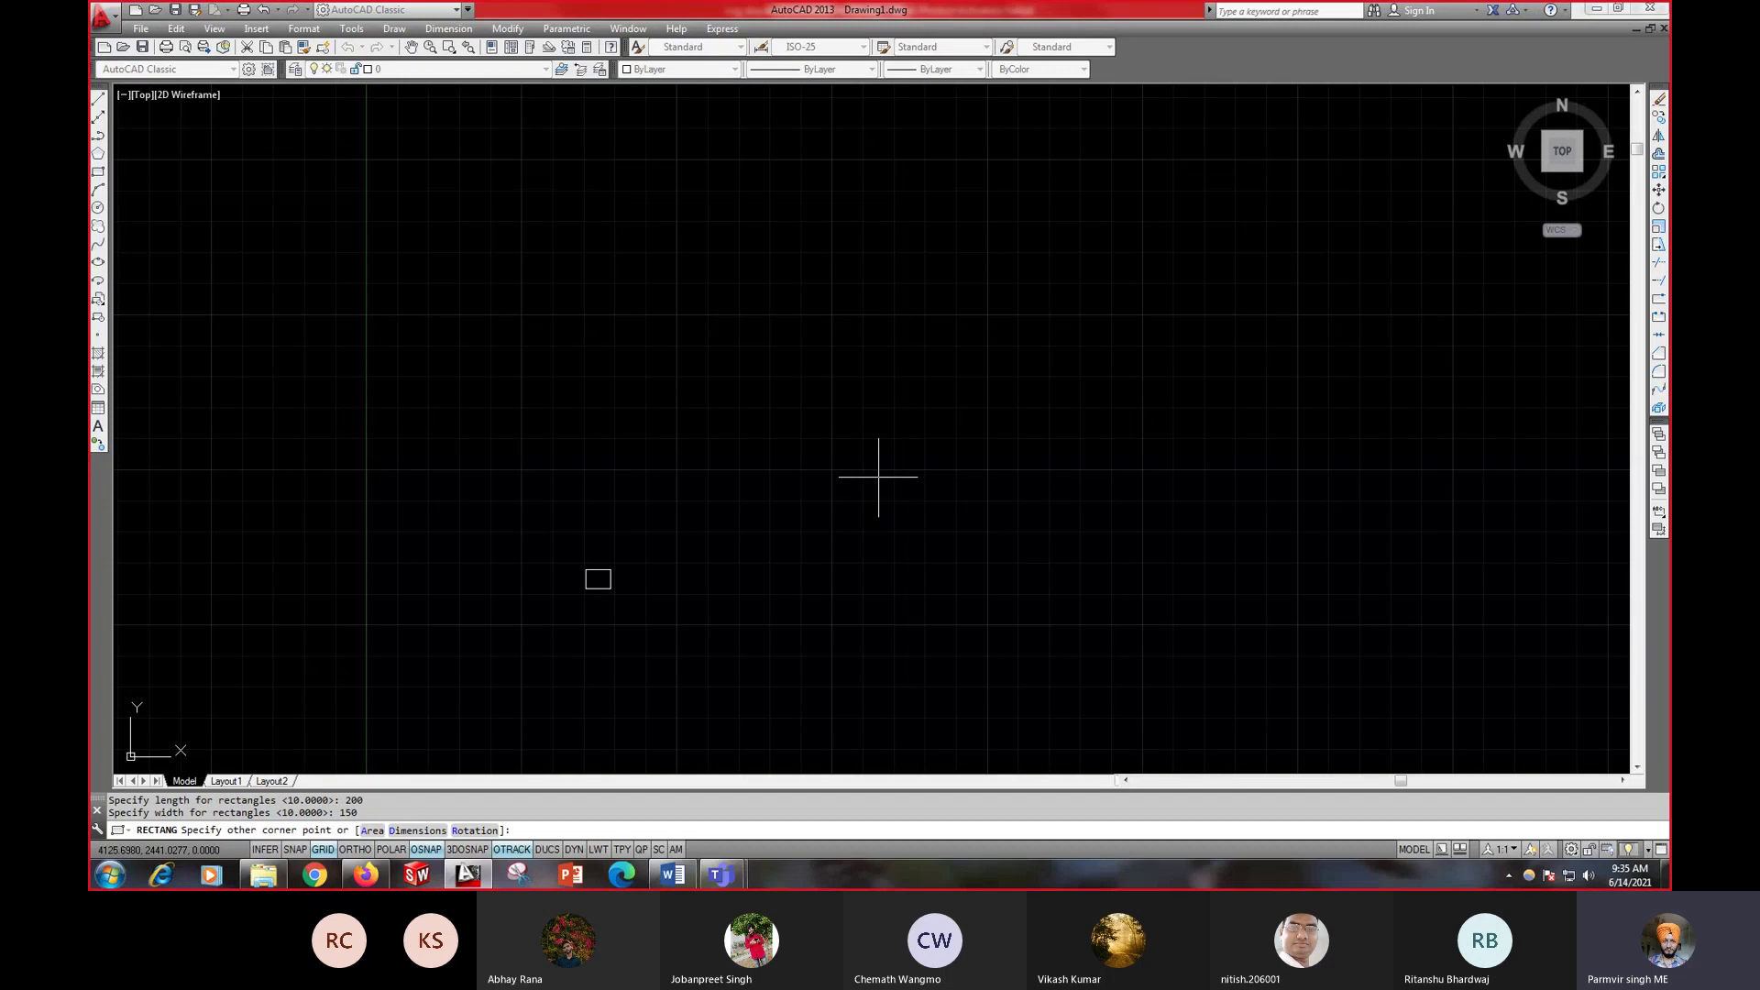
pyautogui.moveTo(636, 526); pyautogui.dragTo(827, 495, button='middle')
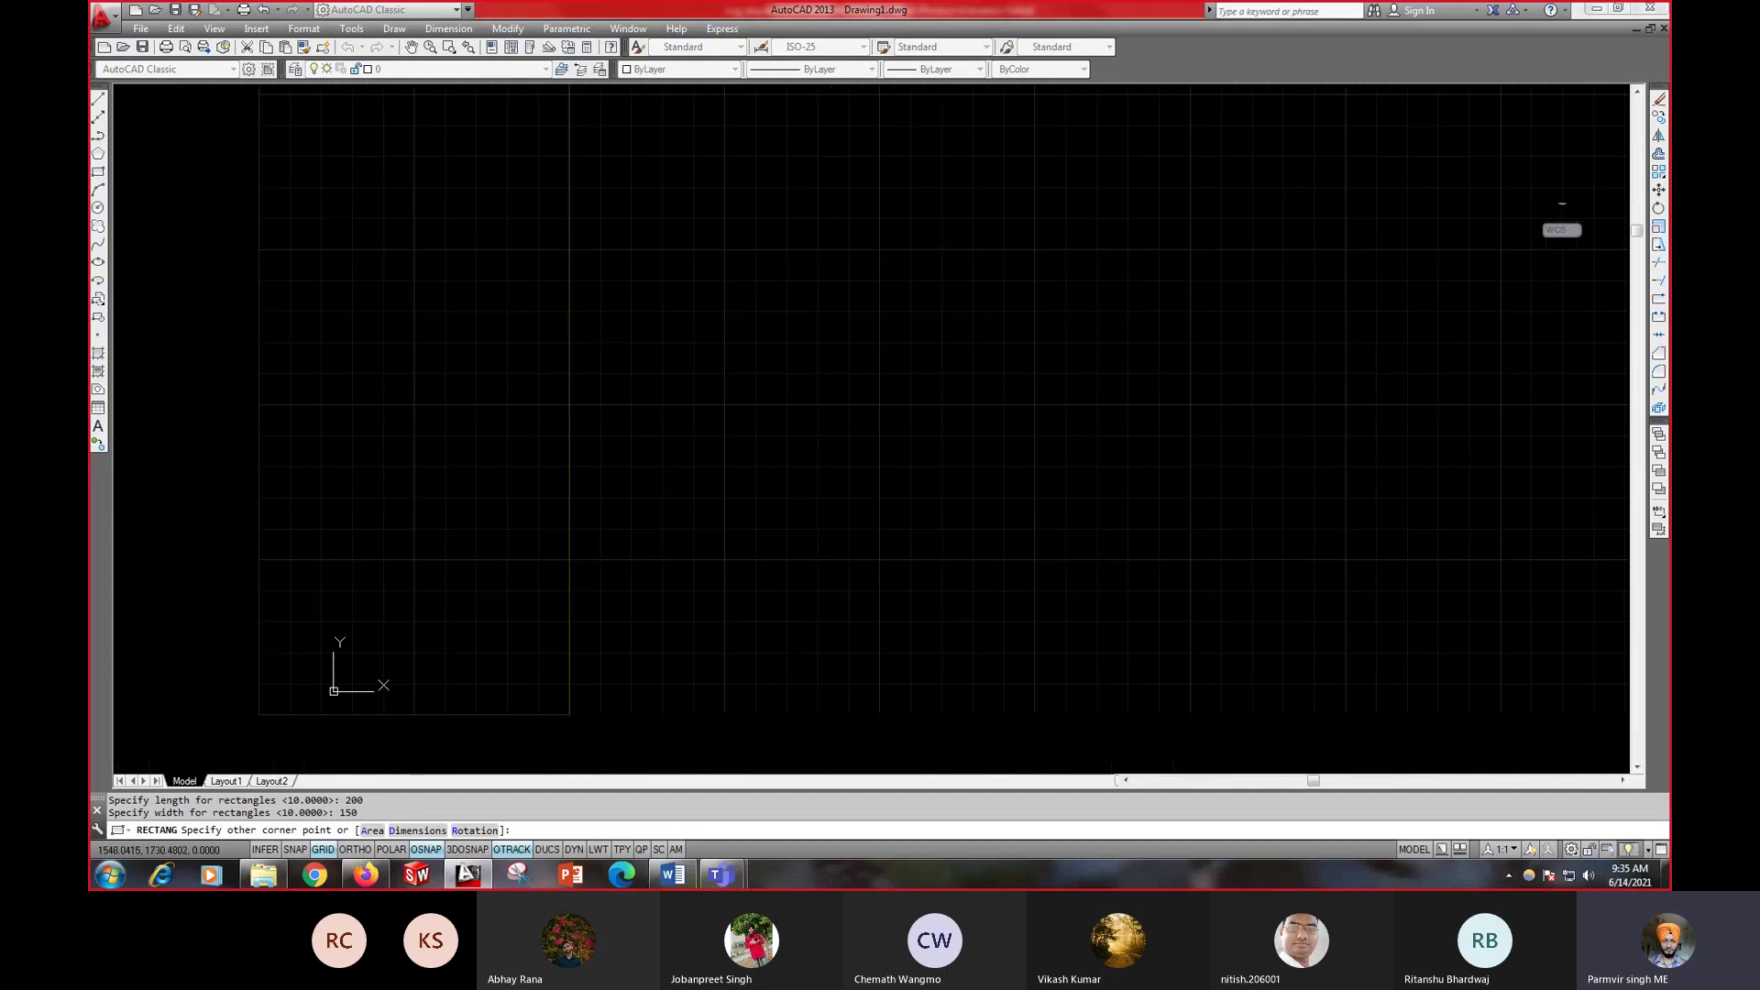
pyautogui.click(828, 494)
pyautogui.scroll(6, 811, 510)
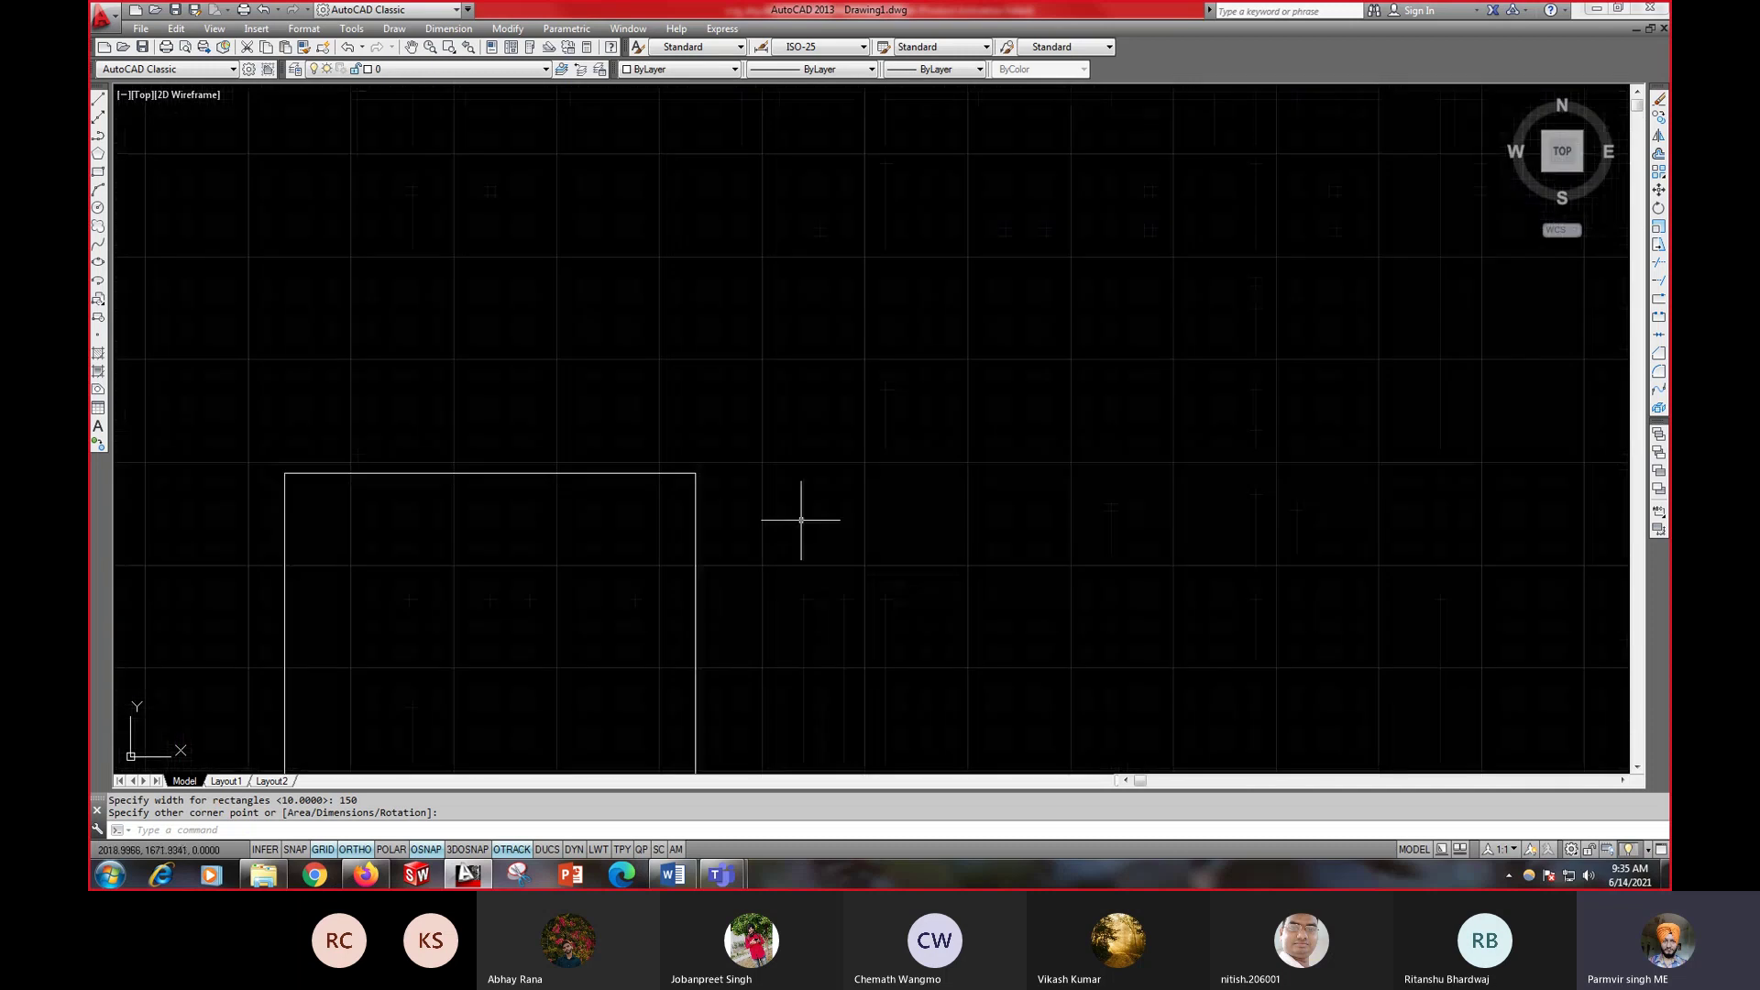
pyautogui.scroll(-2, 801, 520)
pyautogui.scroll(4, 810, 499)
pyautogui.scroll(-4, 810, 499)
pyautogui.scroll(2, 765, 484)
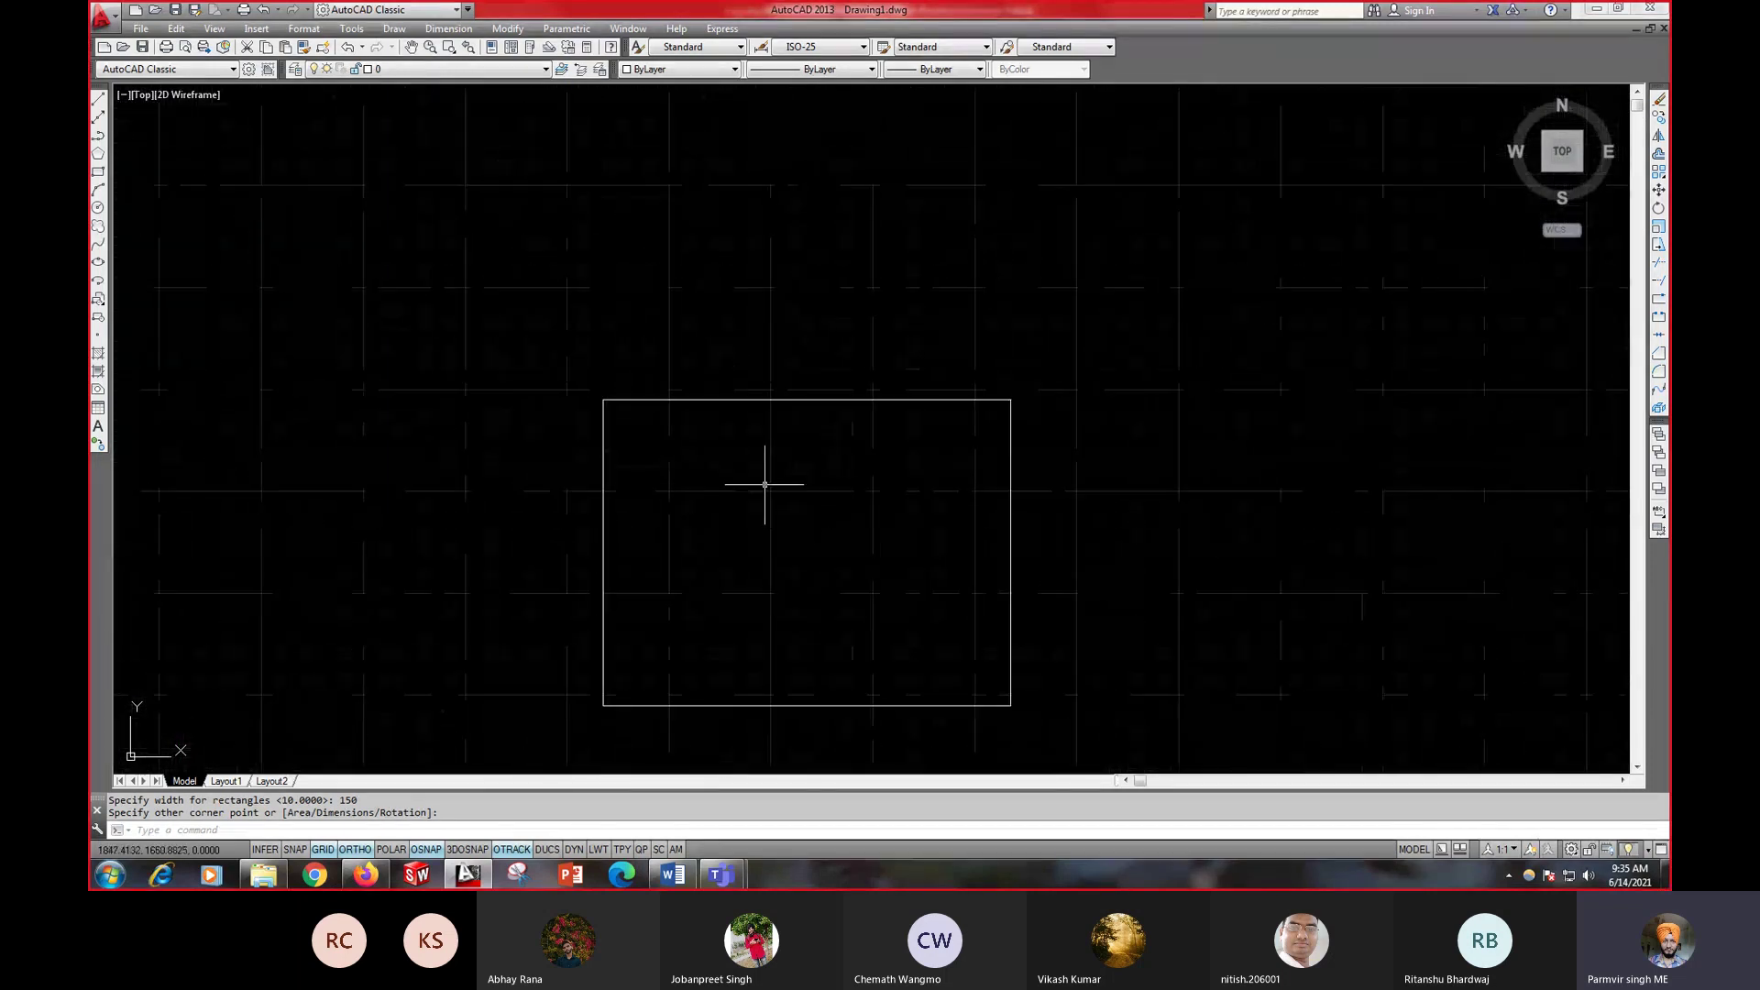
# - Add a linear dimension to the rectangle's lower edge and place it below the rectangle
pyautogui.click(448, 28)
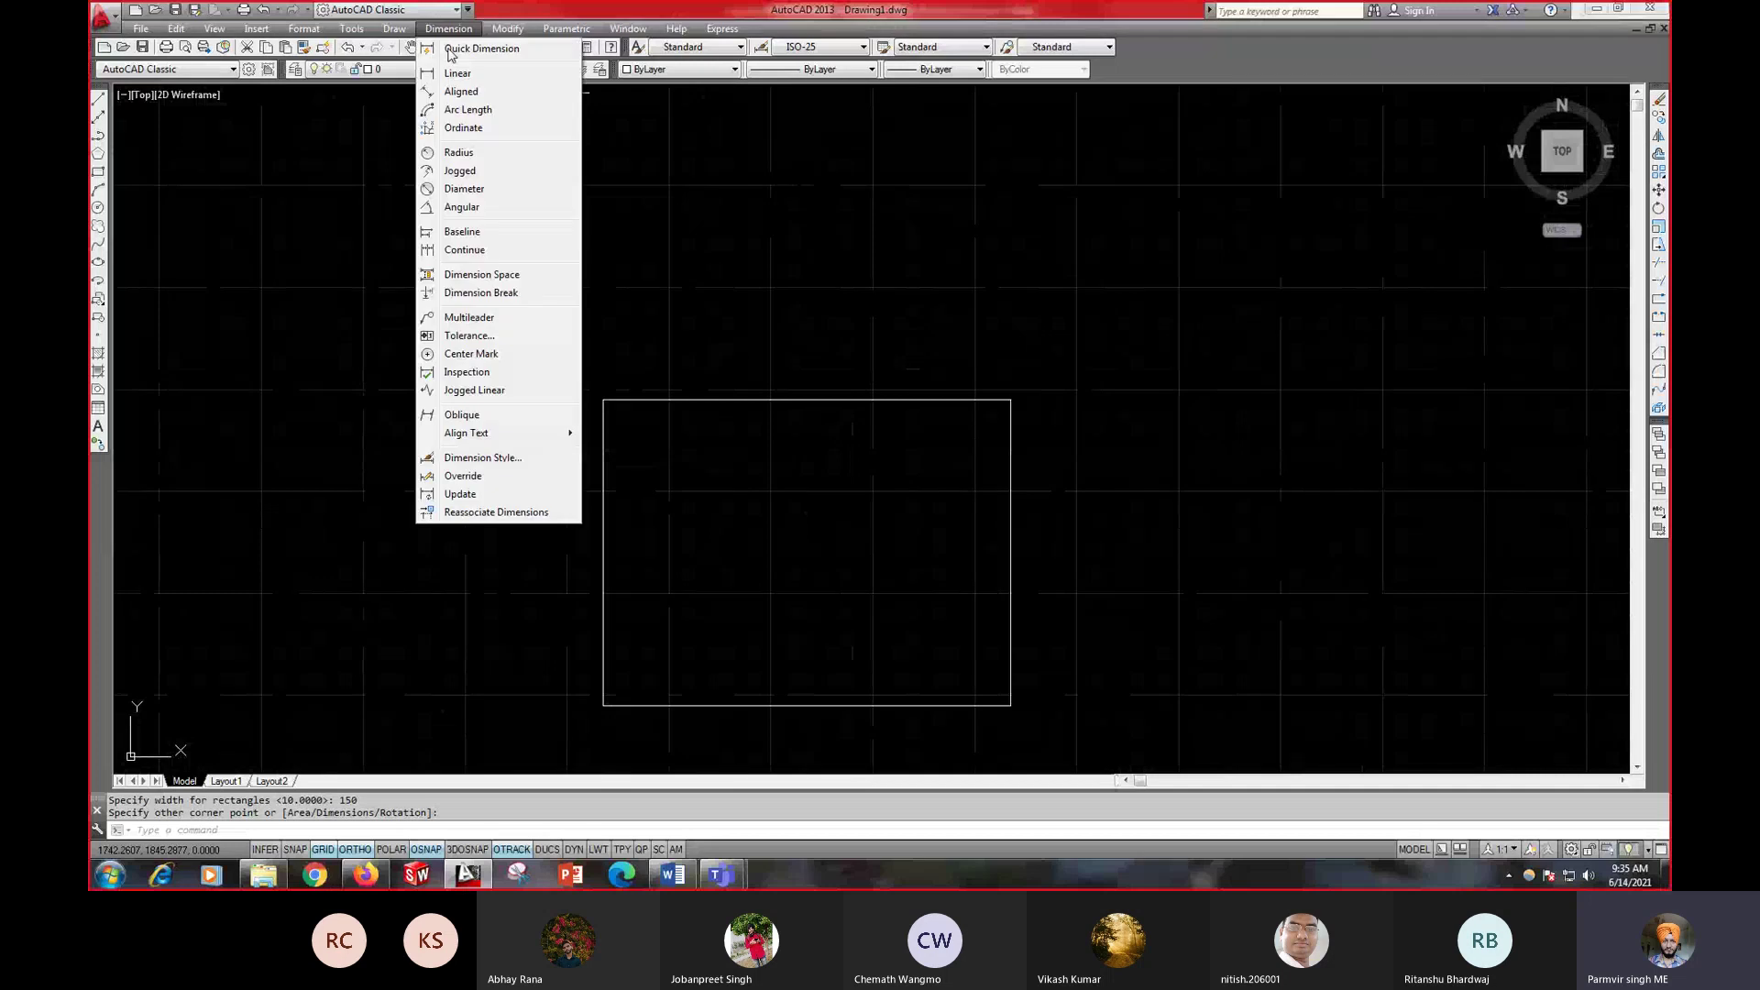
pyautogui.click(458, 73)
pyautogui.scroll(-4, 727, 392)
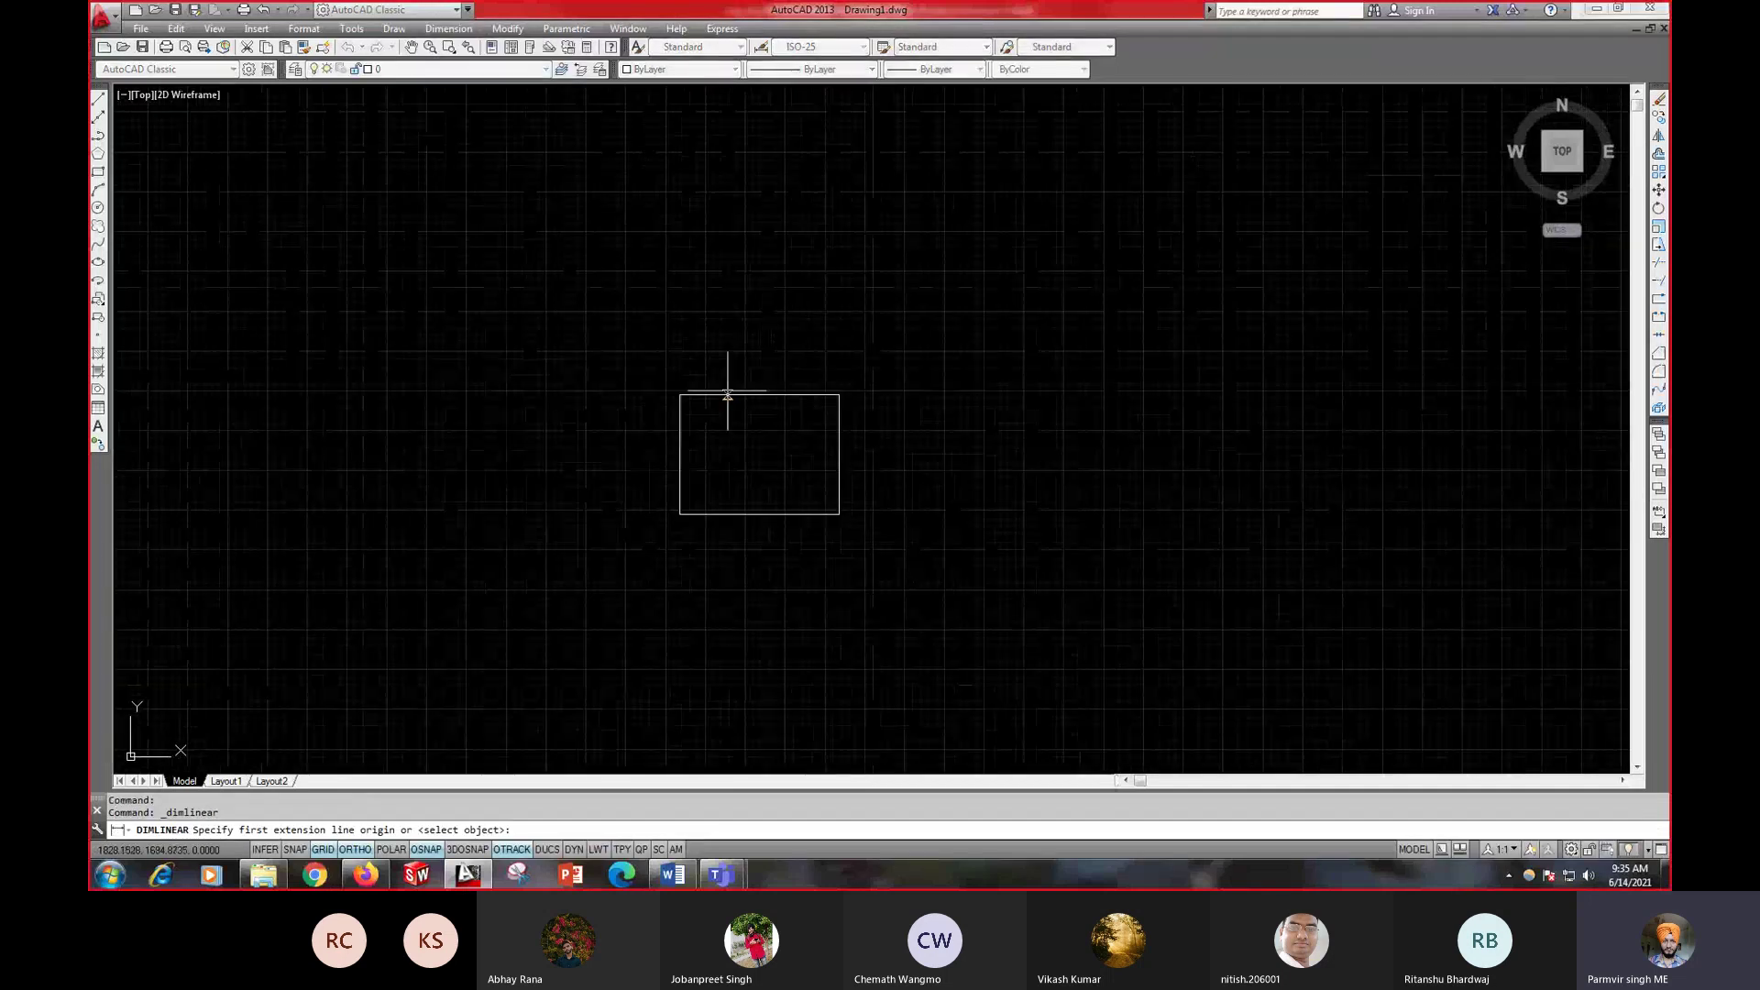
pyautogui.click(679, 515)
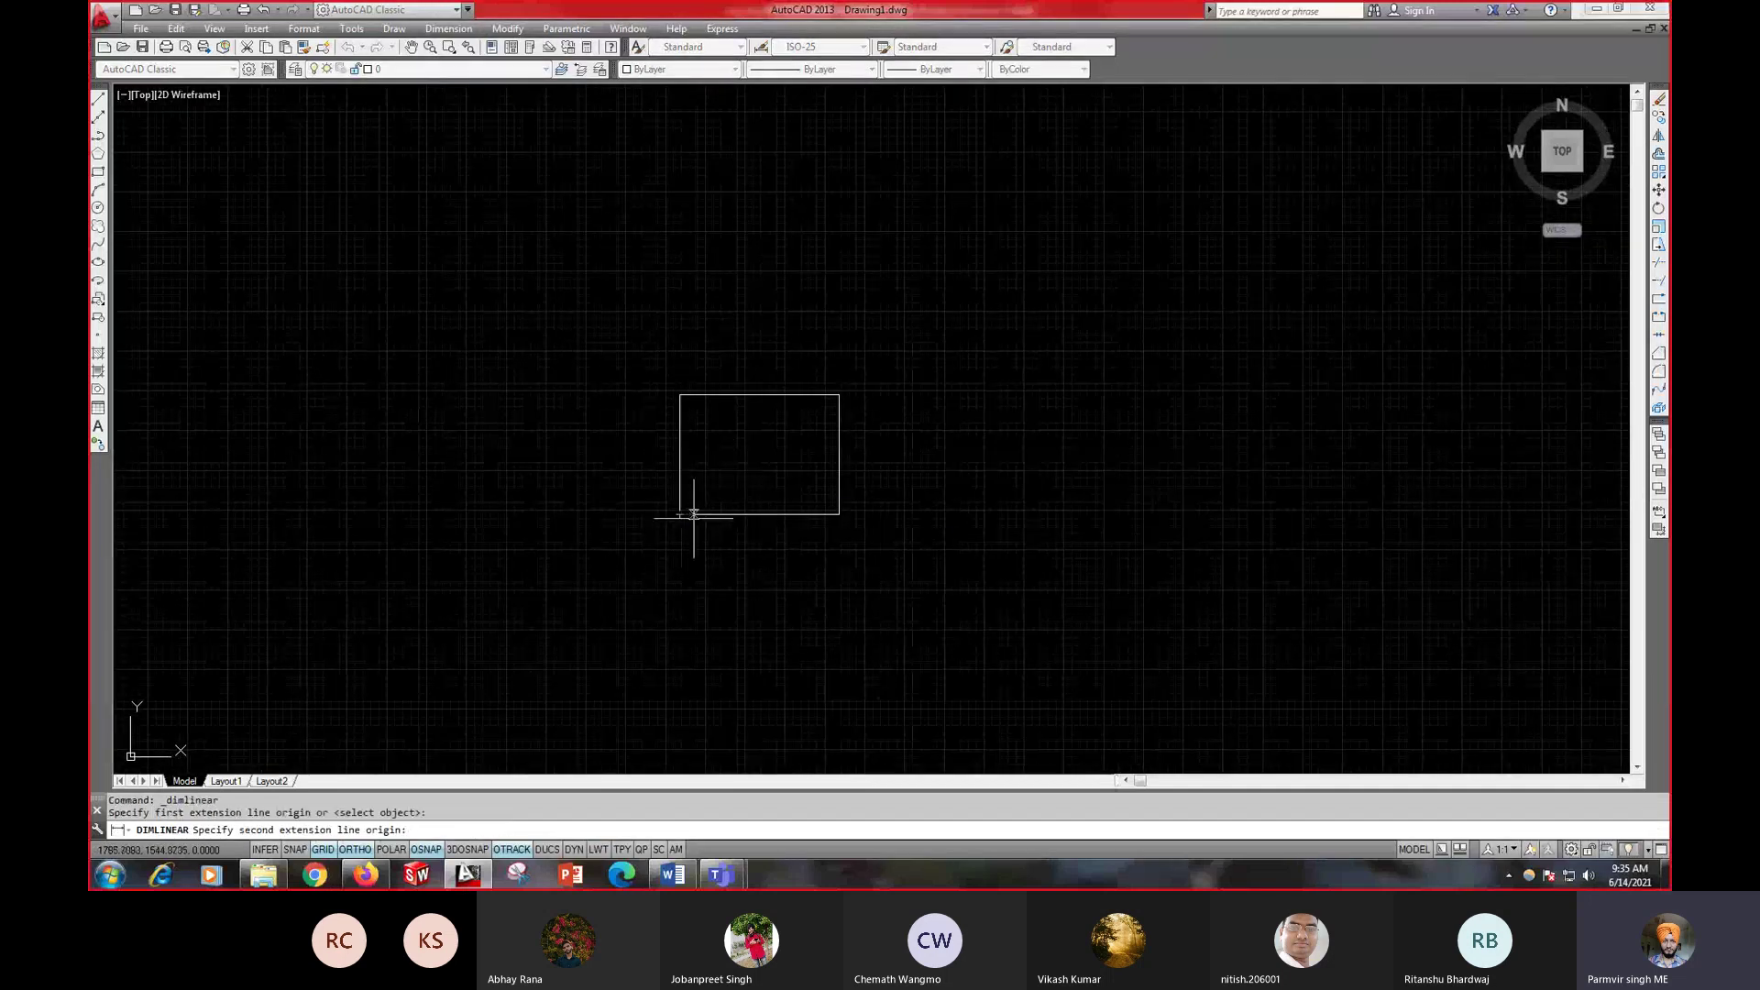
pyautogui.click(839, 515)
pyautogui.click(747, 557)
pyautogui.scroll(4, 784, 532)
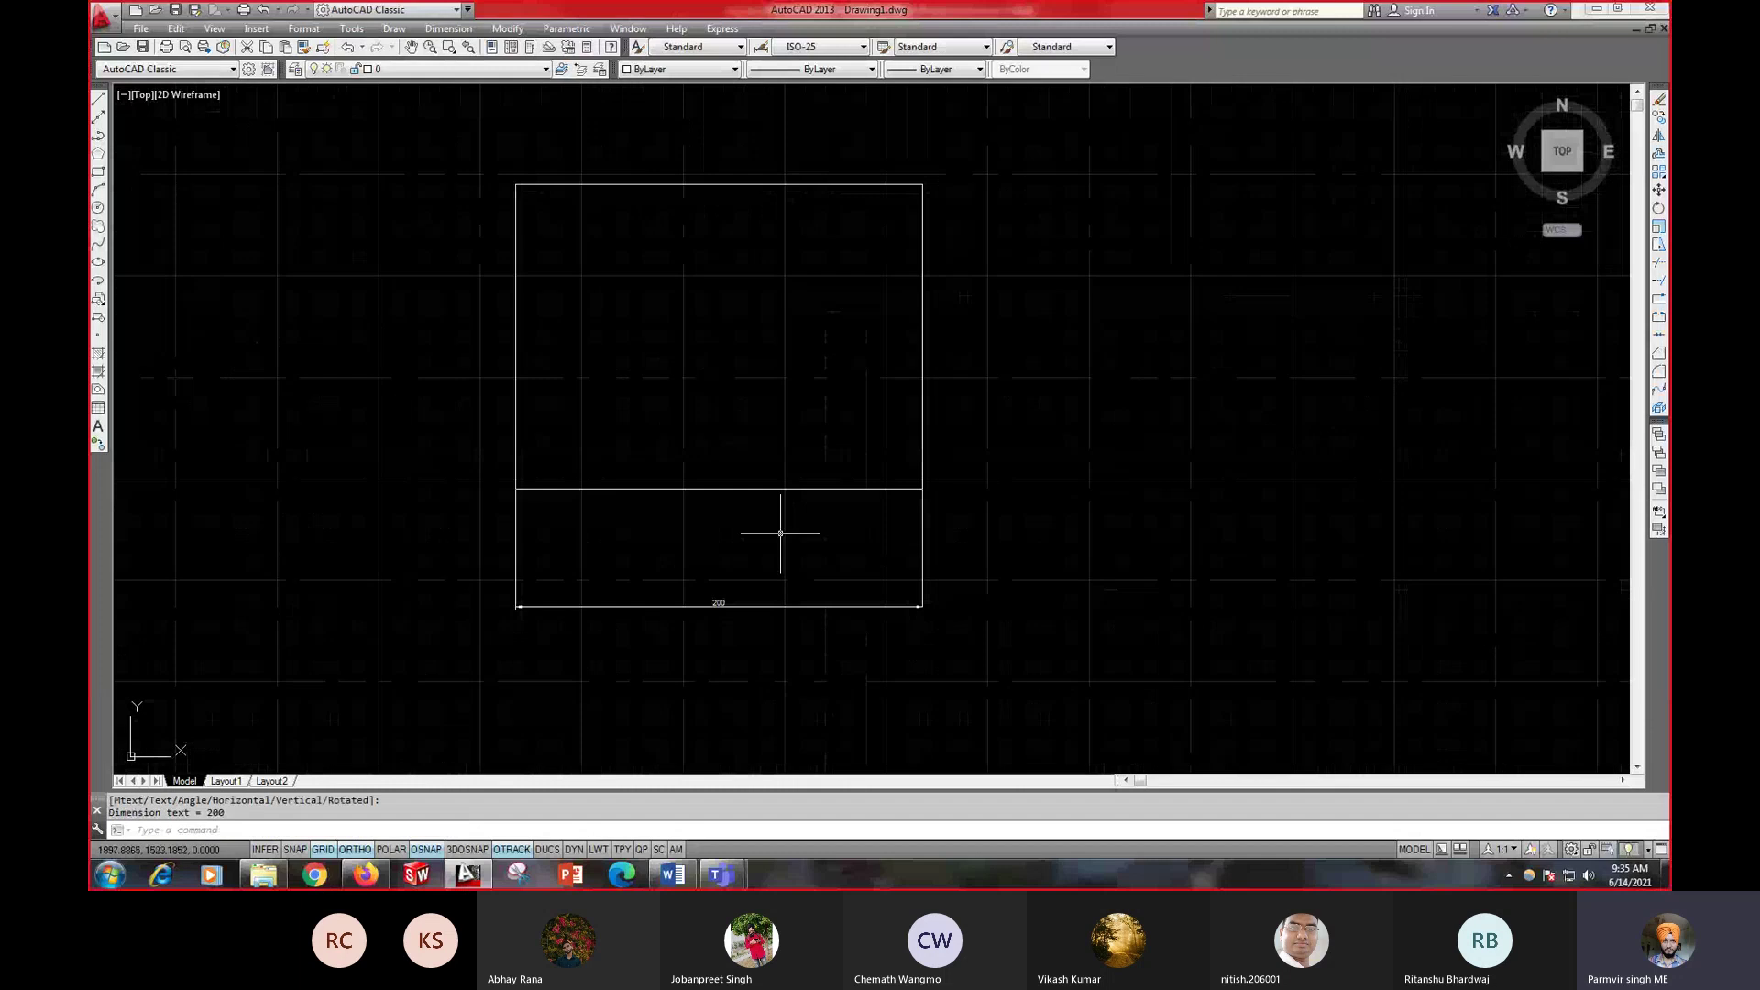
pyautogui.scroll(4, 727, 577)
pyautogui.scroll(-4, 729, 571)
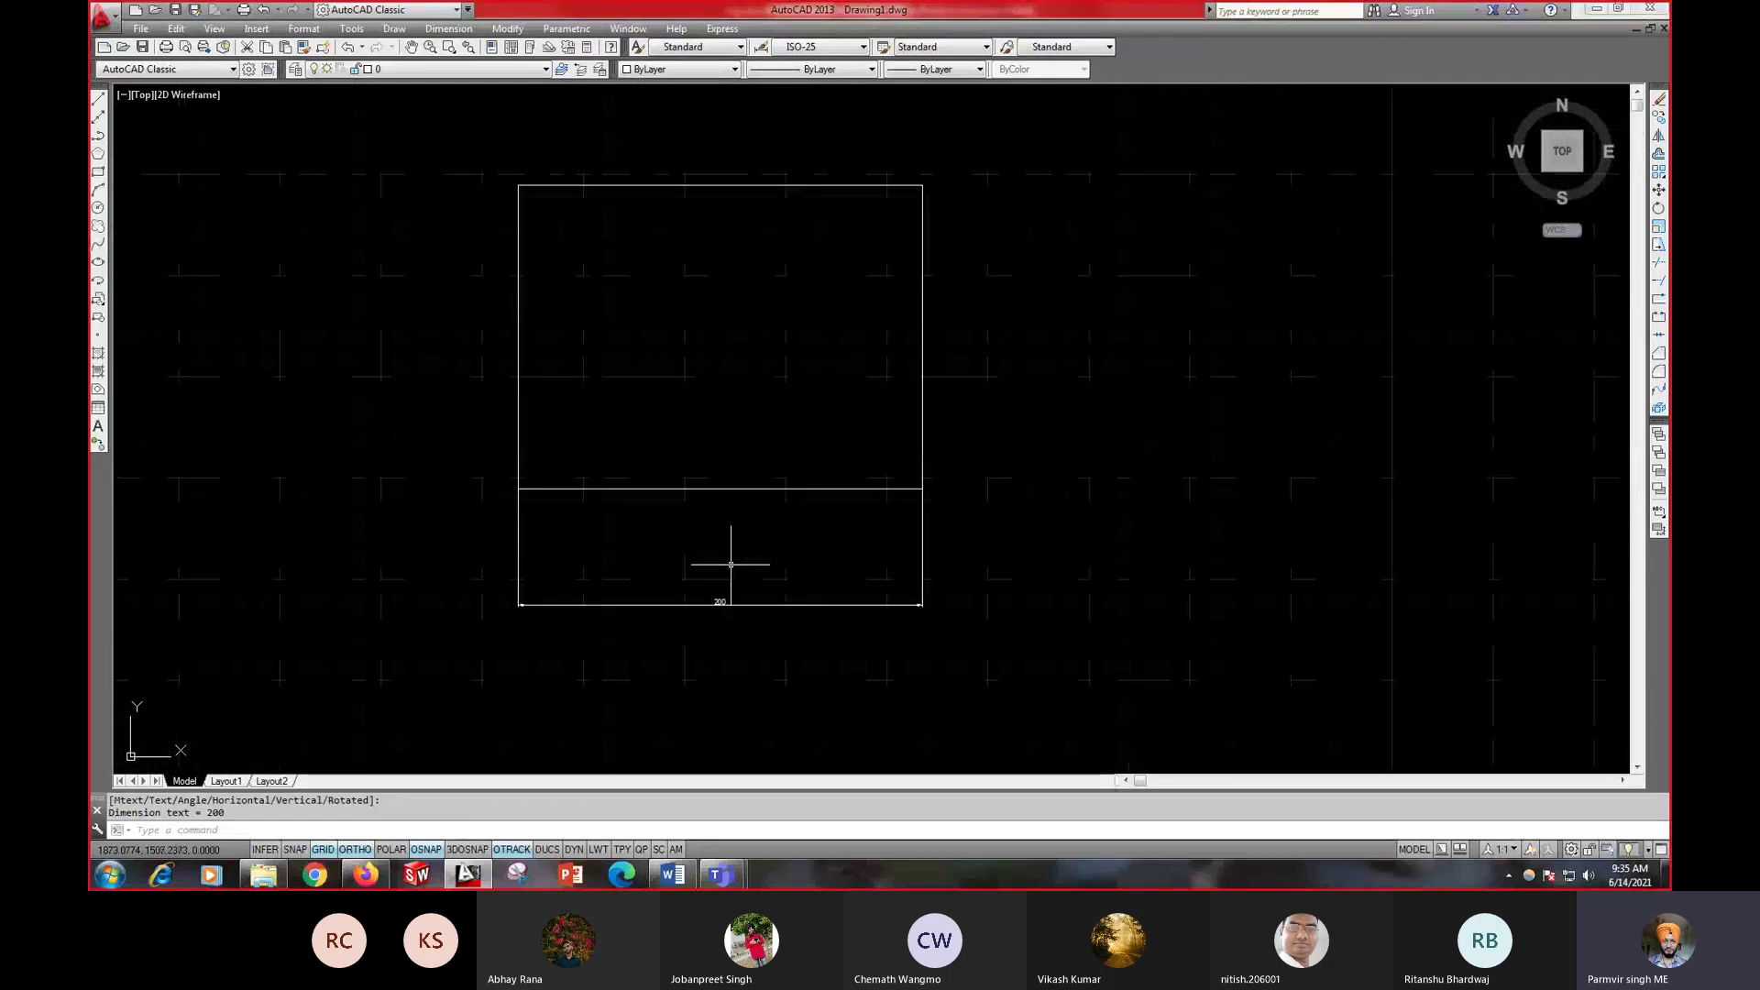
pyautogui.moveTo(695, 464)
pyautogui.mouseDown(button='middle')
pyautogui.moveTo(699, 514)
pyautogui.moveTo(736, 557)
pyautogui.mouseUp(button='middle')
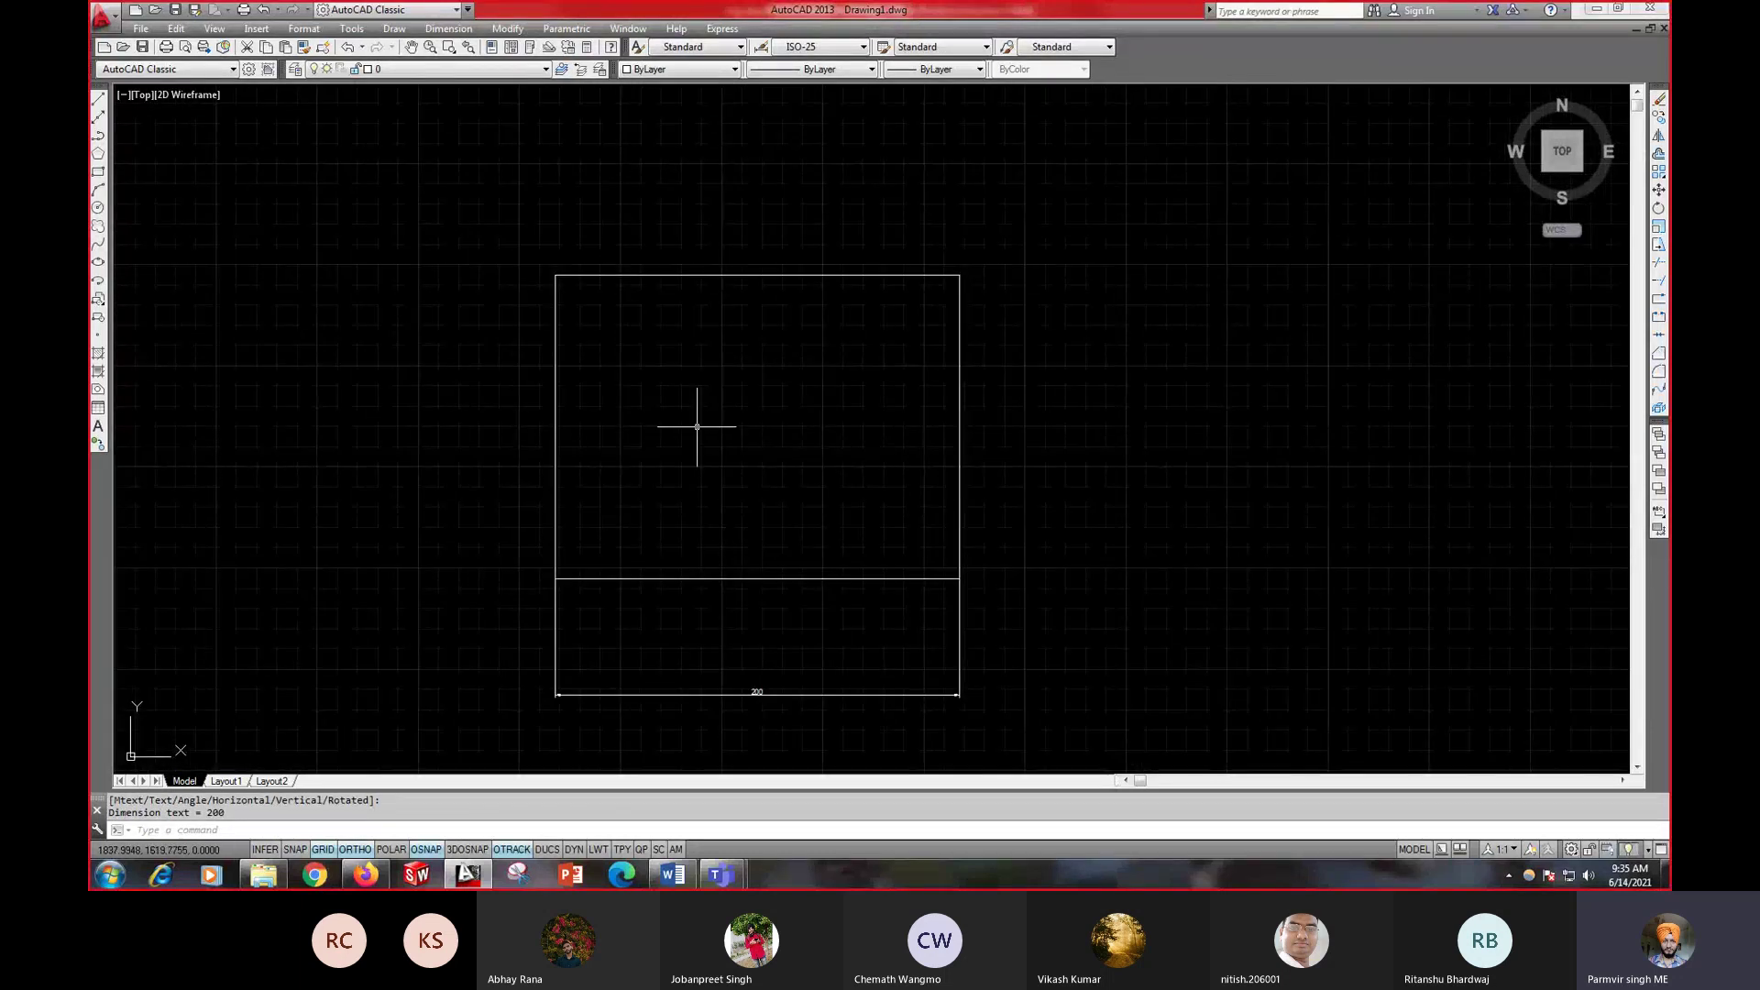
# - Set the overall scale of the ISO-25 dimension style to 2 and close the Dimension Style Manager
pyautogui.write('d')
pyautogui.press('Return')
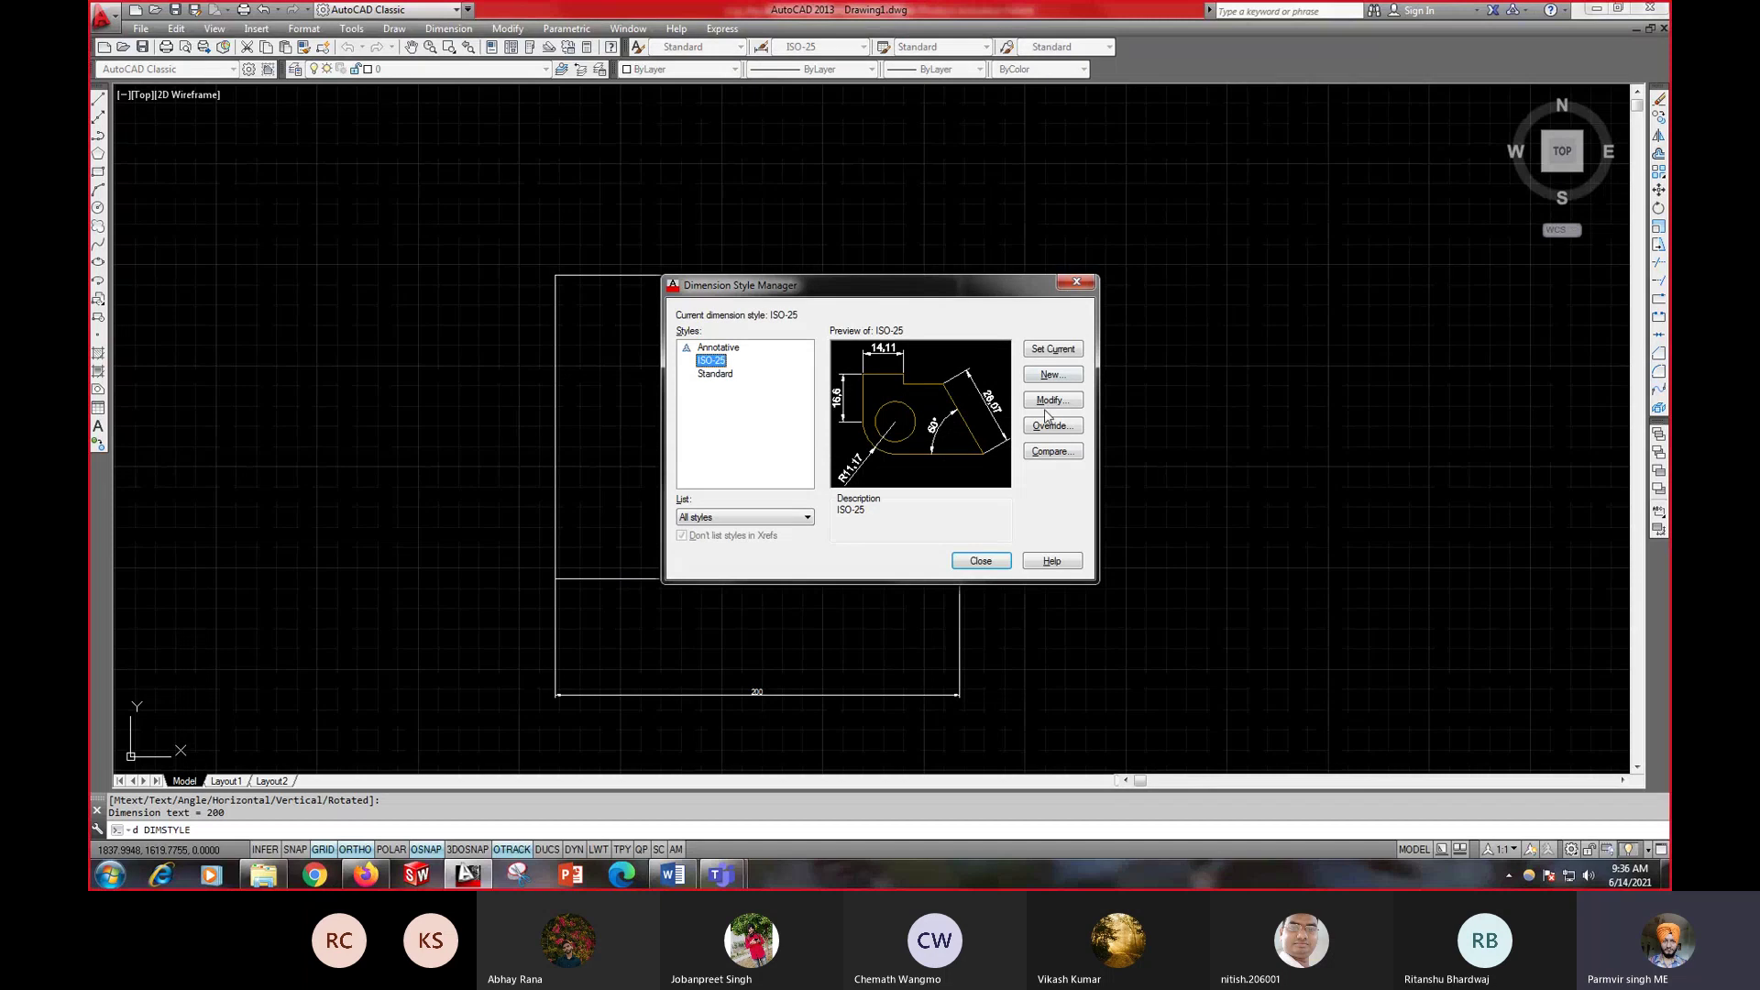
pyautogui.click(1051, 401)
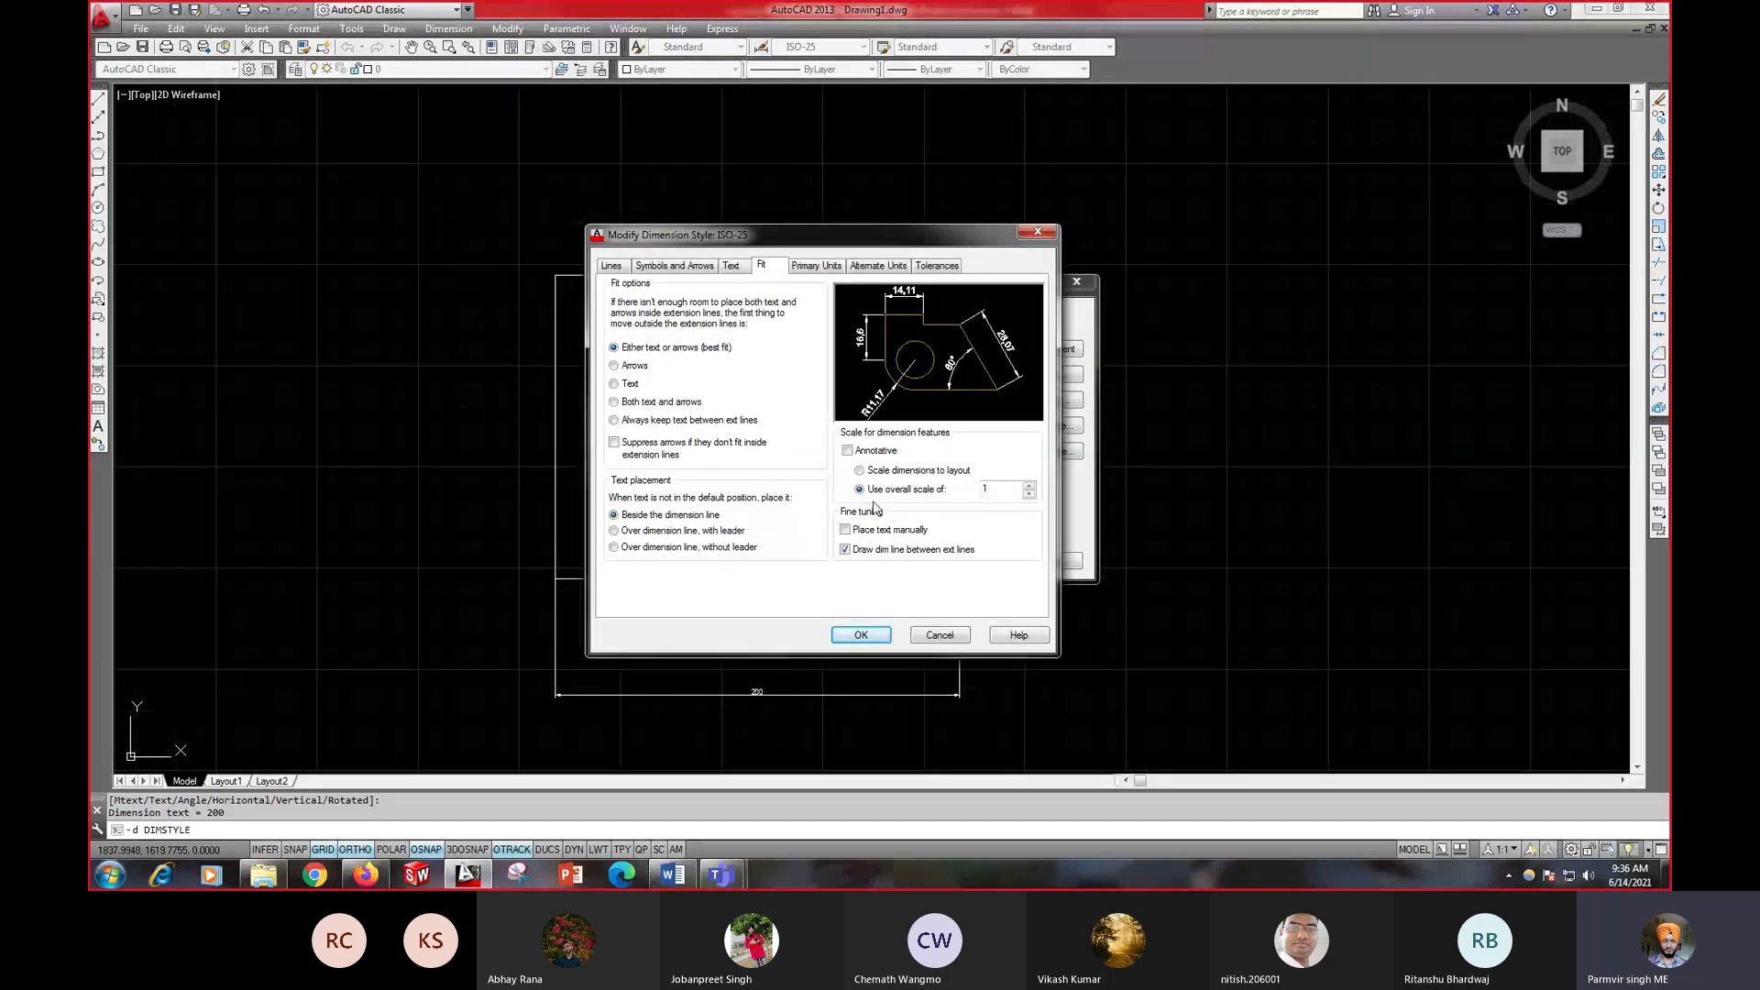
pyautogui.doubleClick(996, 490)
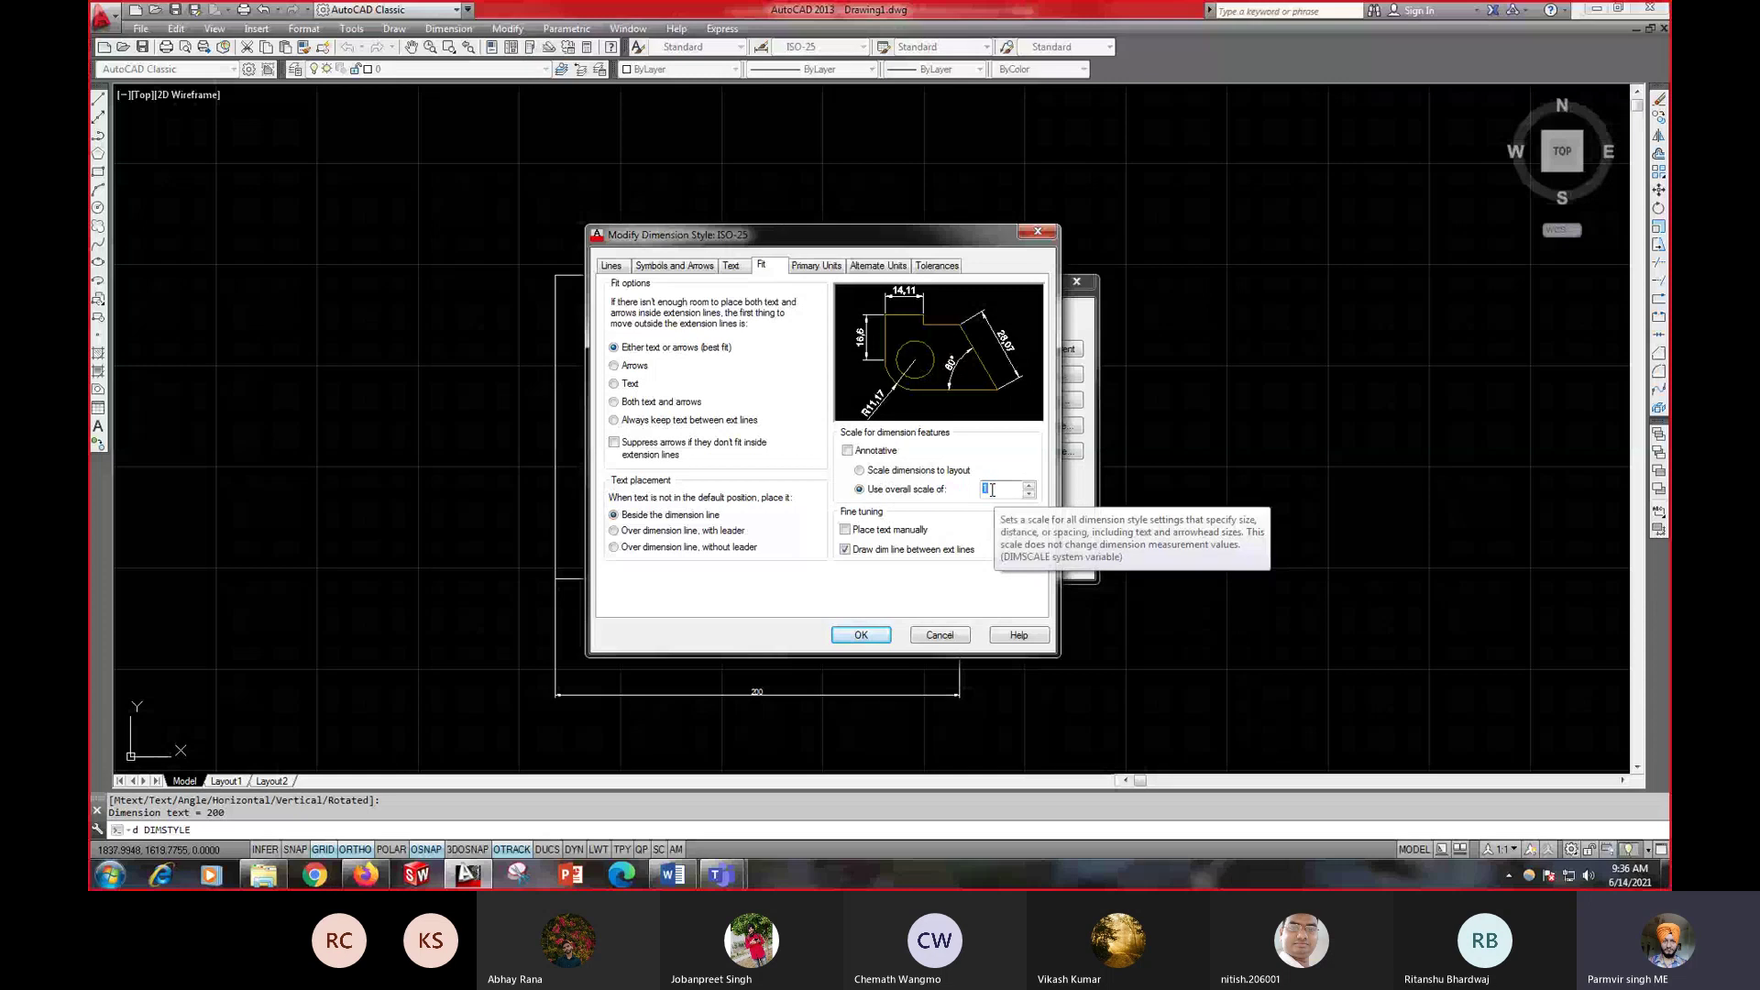
pyautogui.write('2')
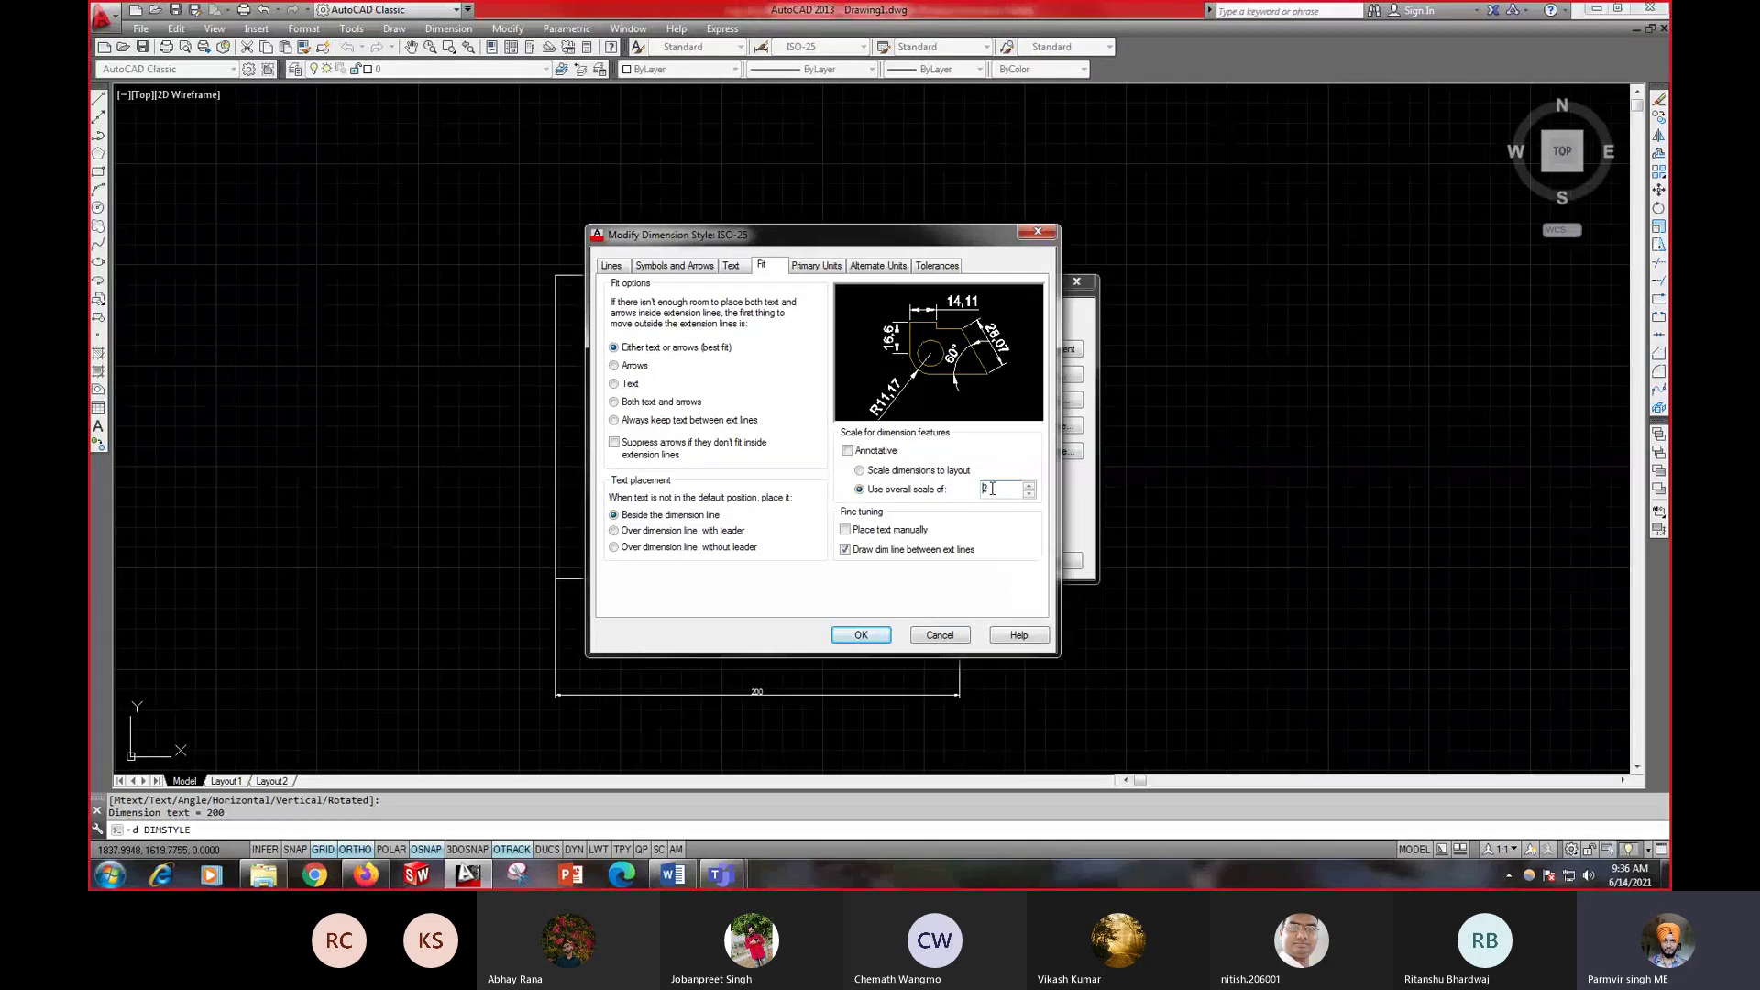
pyautogui.click(858, 634)
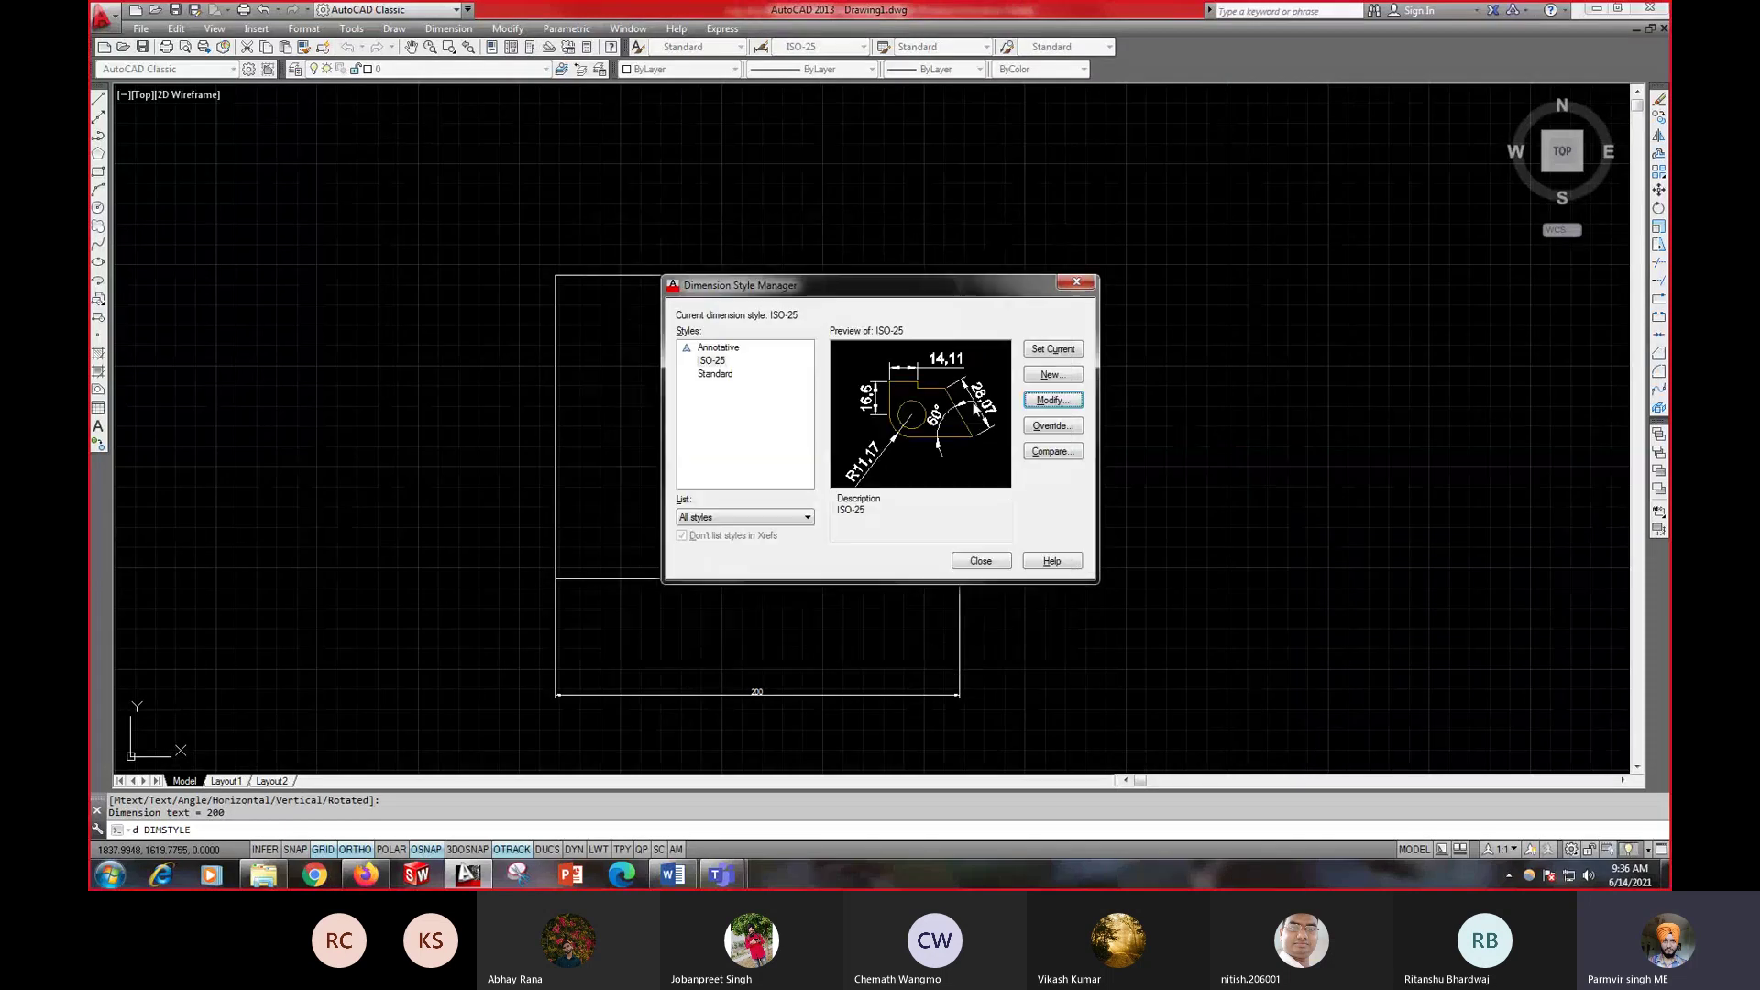
pyautogui.click(1000, 561)
pyautogui.click(998, 561)
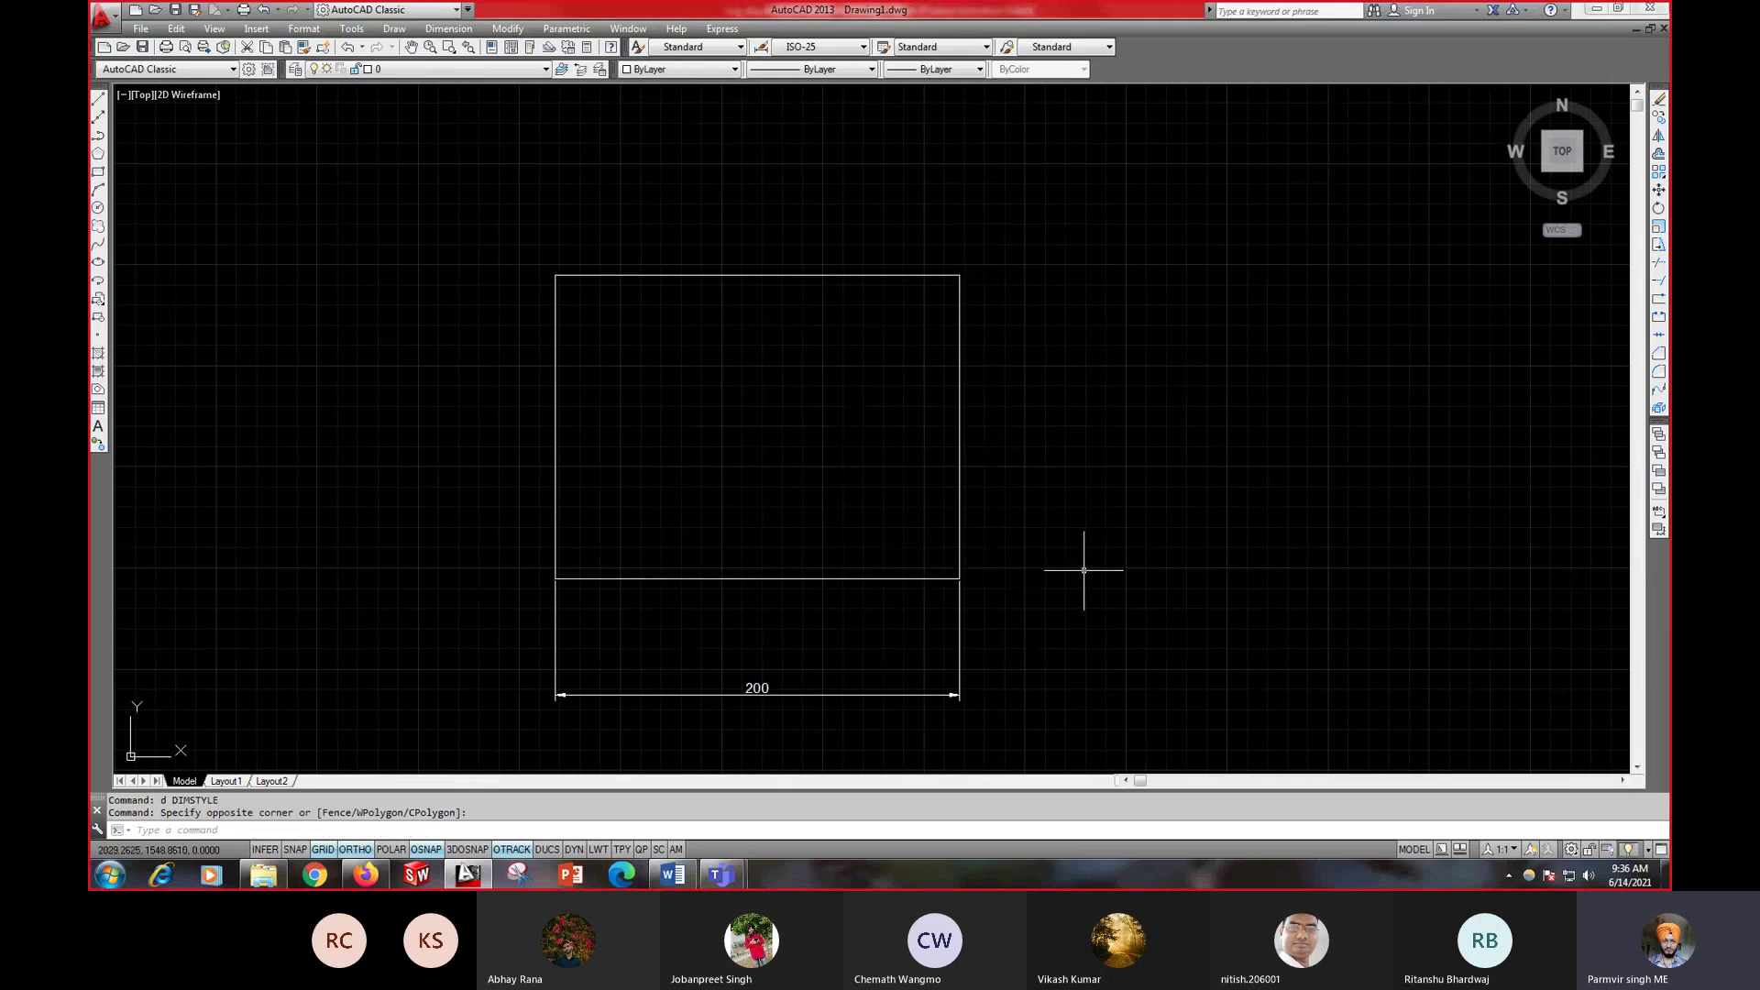
# - Move the rectangle's 200 dimension line closer to its lower edge and deselect the dimension
pyautogui.click(752, 683)
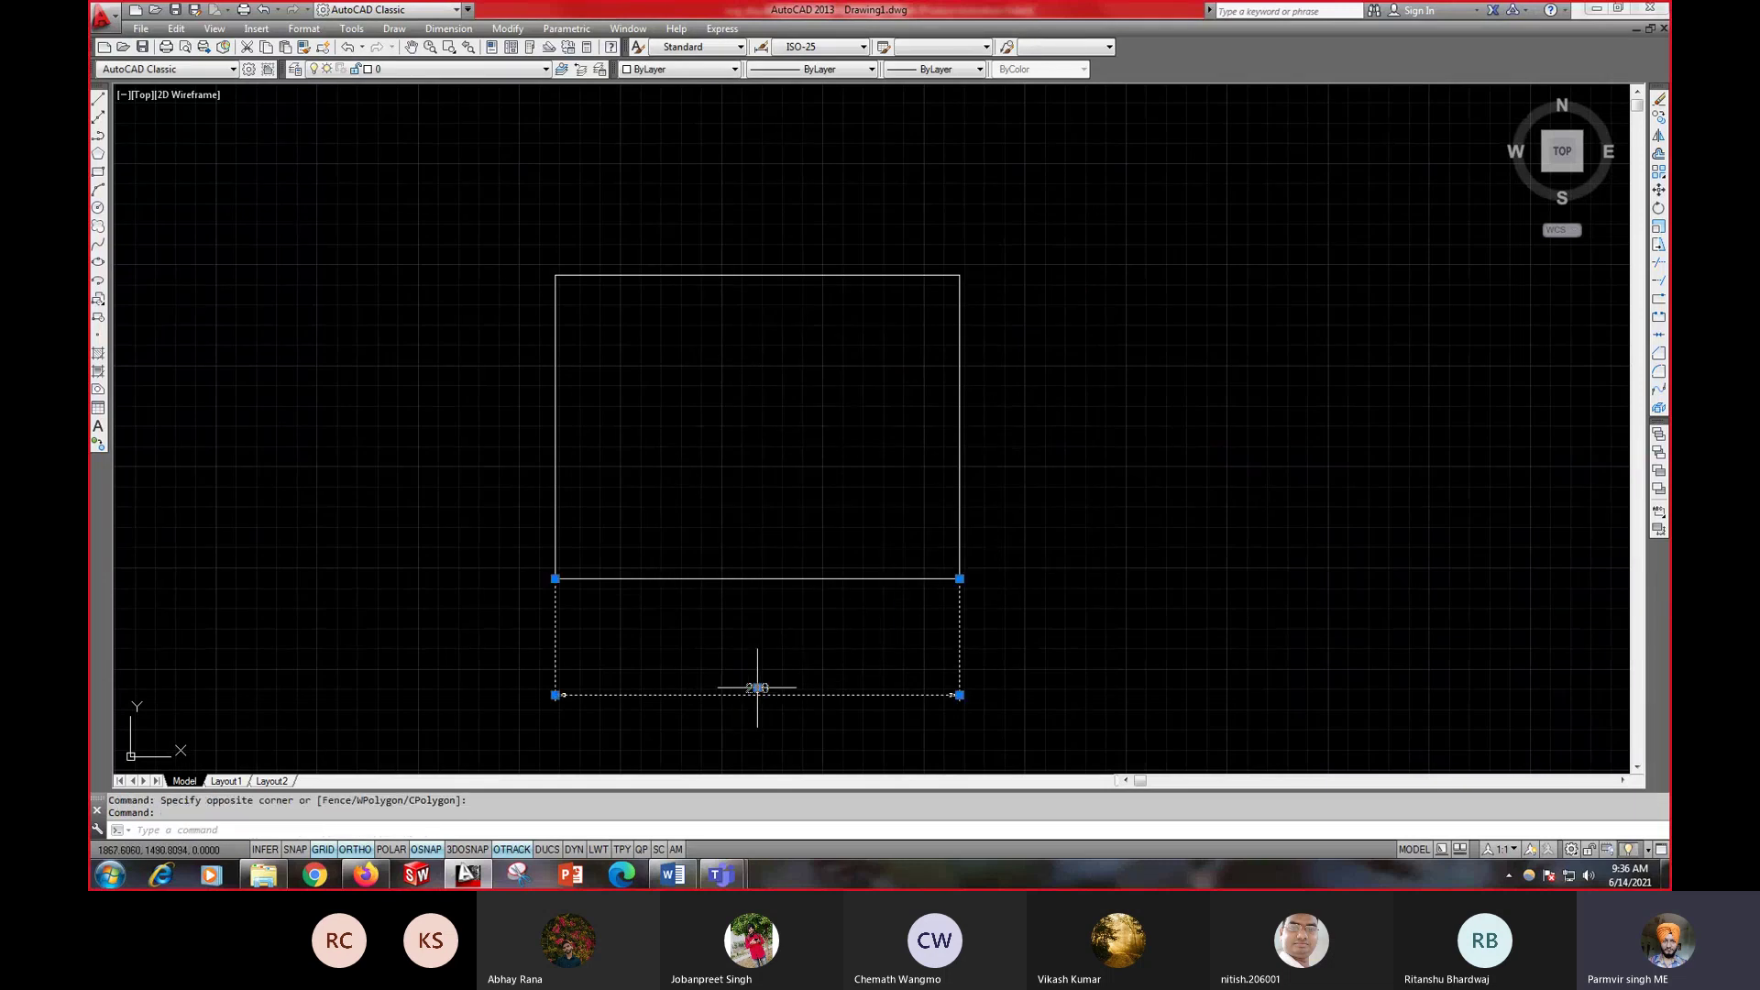
pyautogui.click(757, 688)
pyautogui.click(758, 653)
pyautogui.press('Escape')
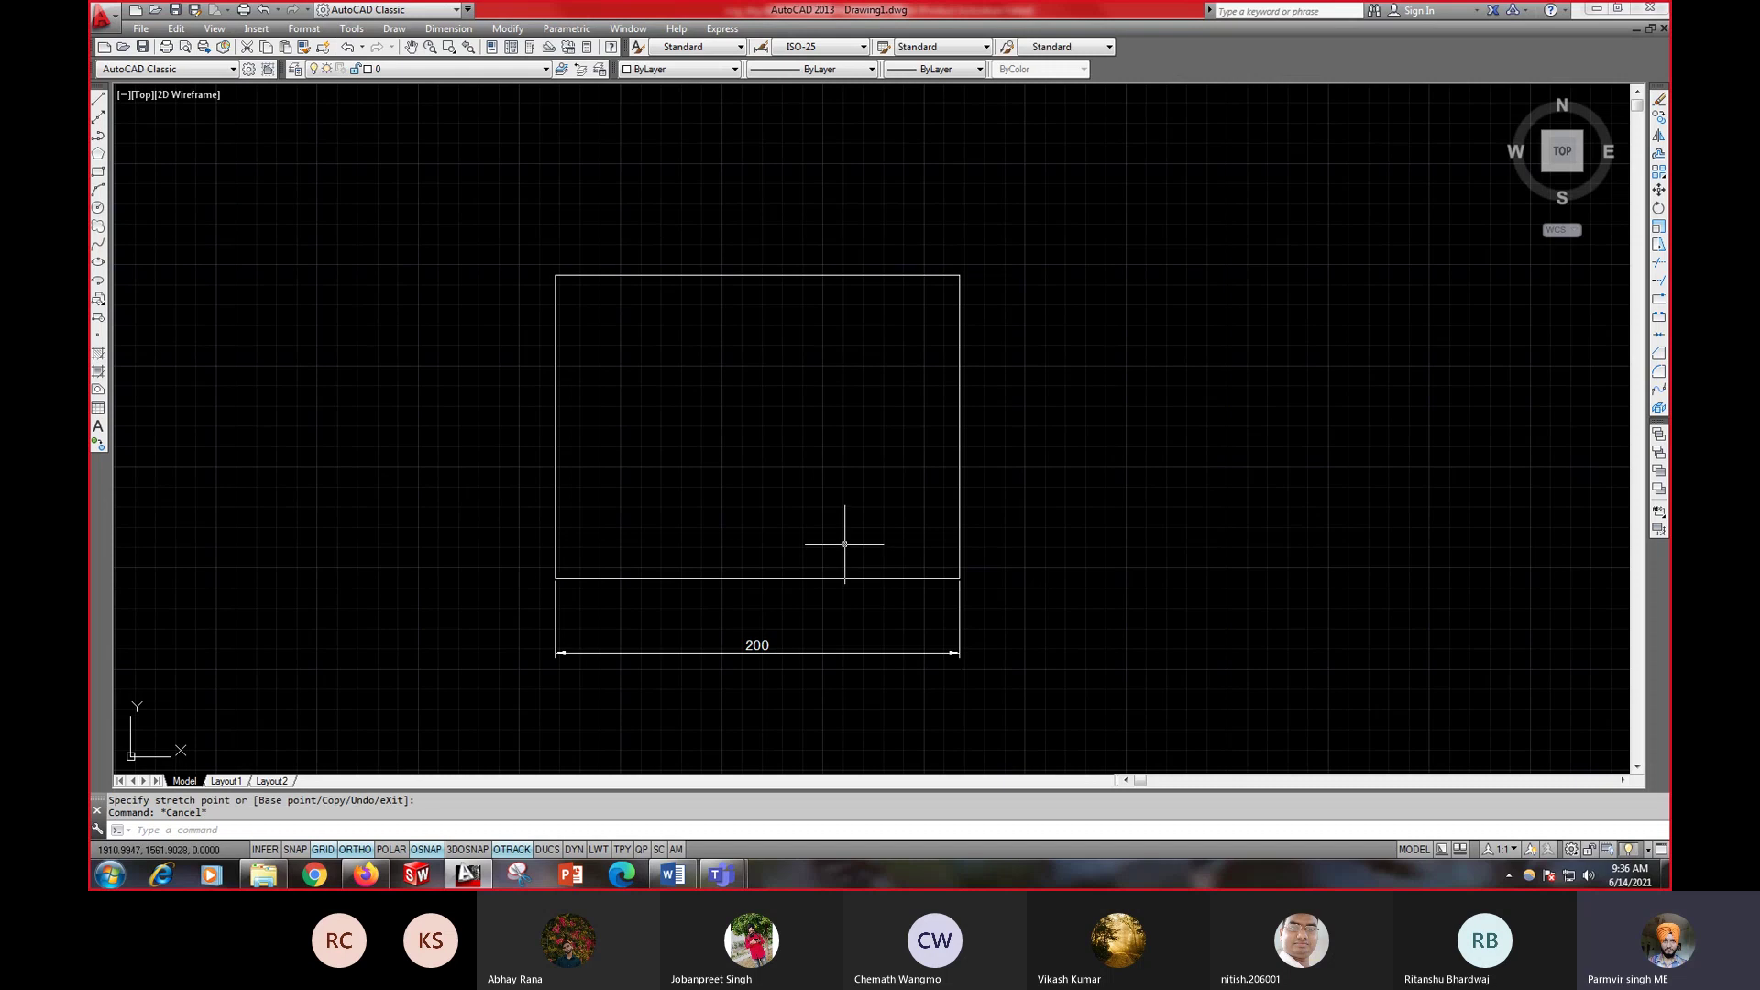
# - Fillet the rectangle's upper-left corner with a radius of 5, consulting the Exercise 6 base plate drawing in Word
pyautogui.moveTo(799, 467); pyautogui.dragTo(846, 509, button='middle')
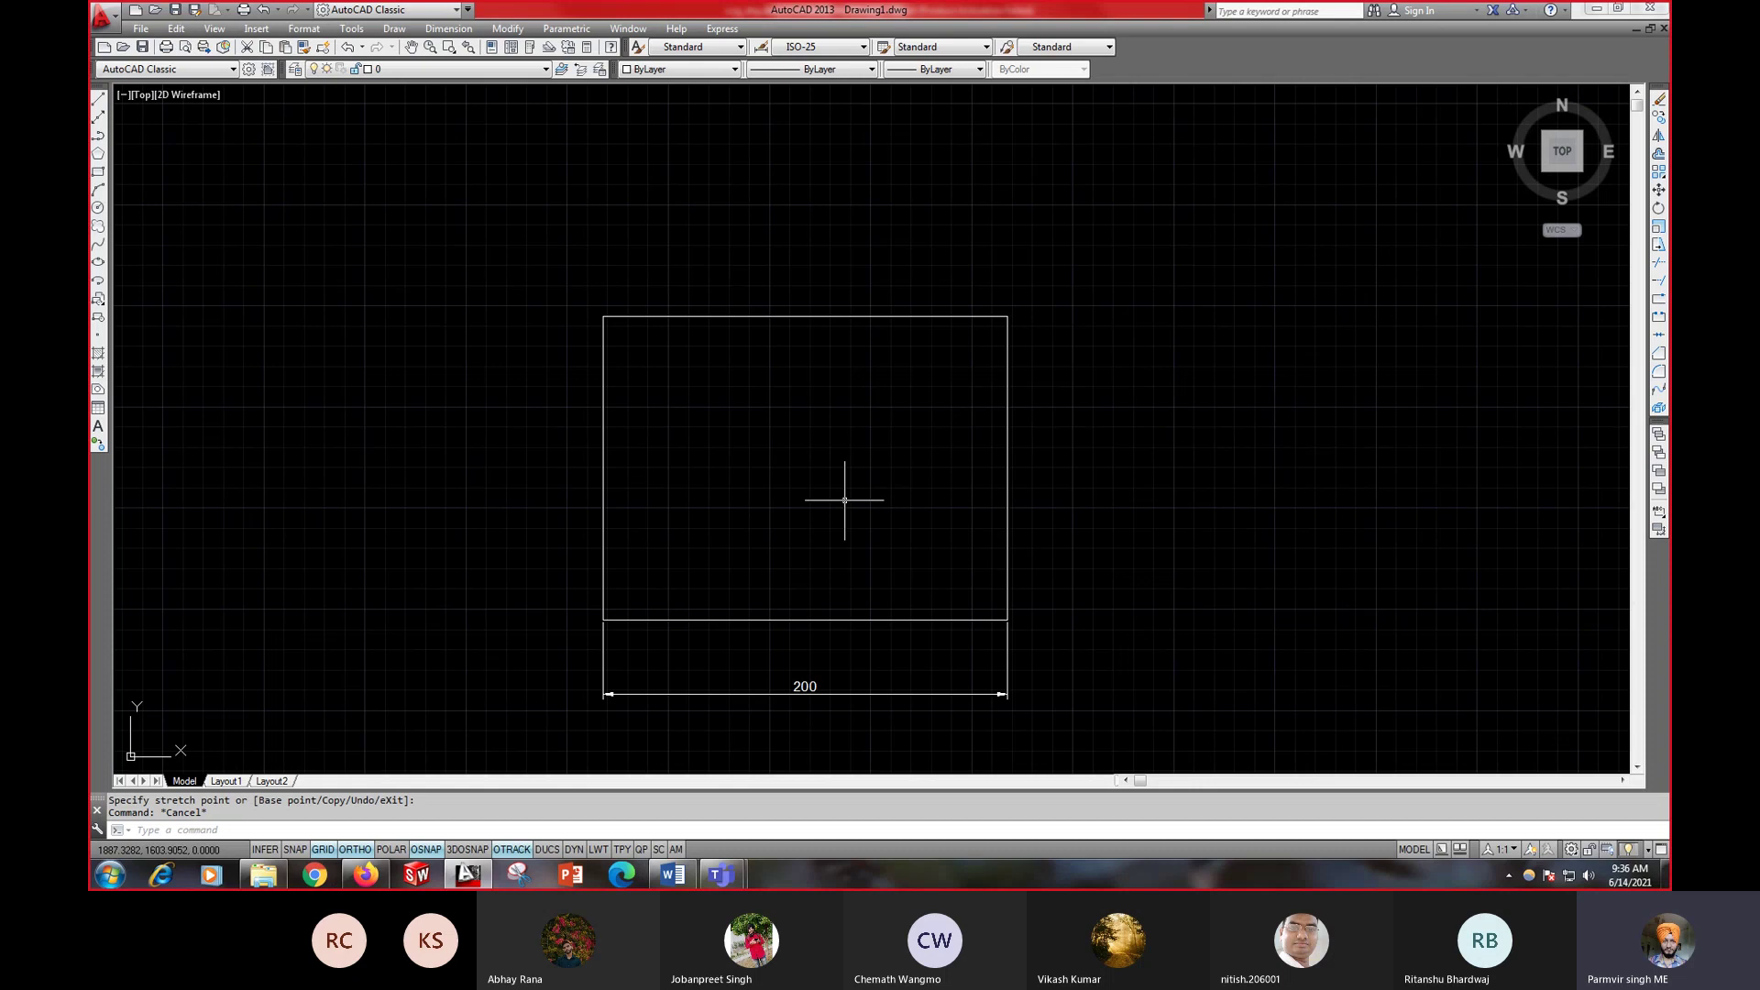
pyautogui.write('f')
pyautogui.press('Return')
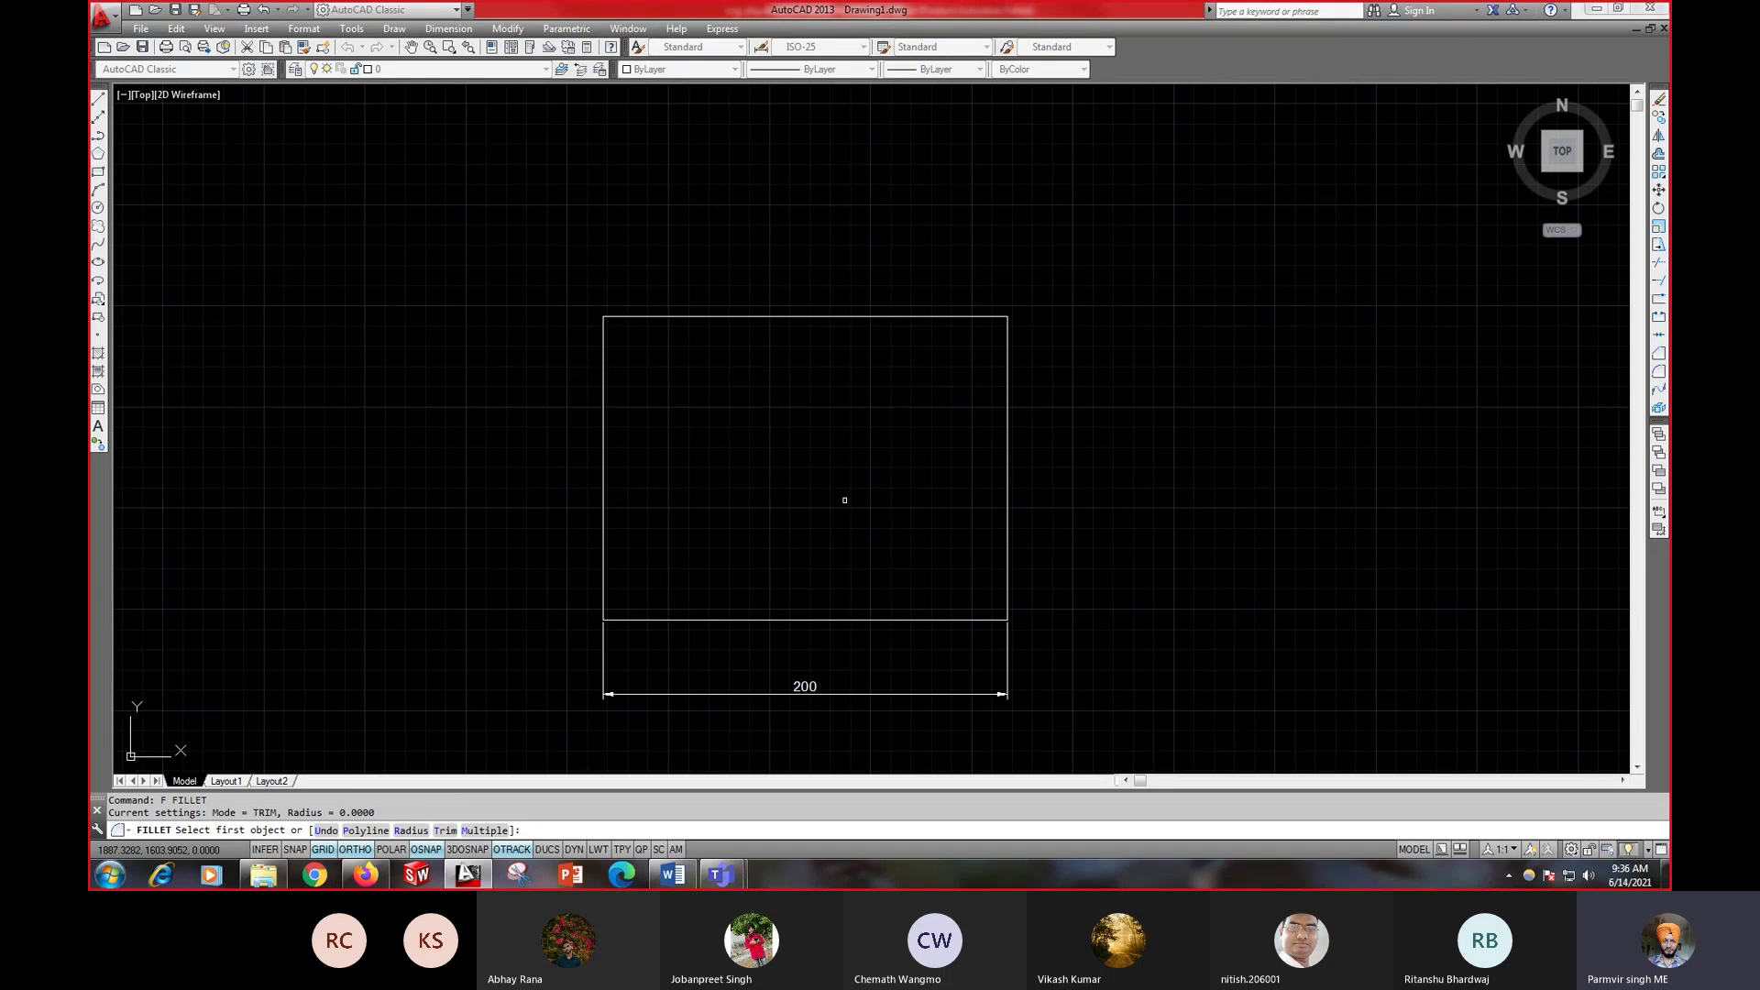
pyautogui.write('r')
pyautogui.press('Return')
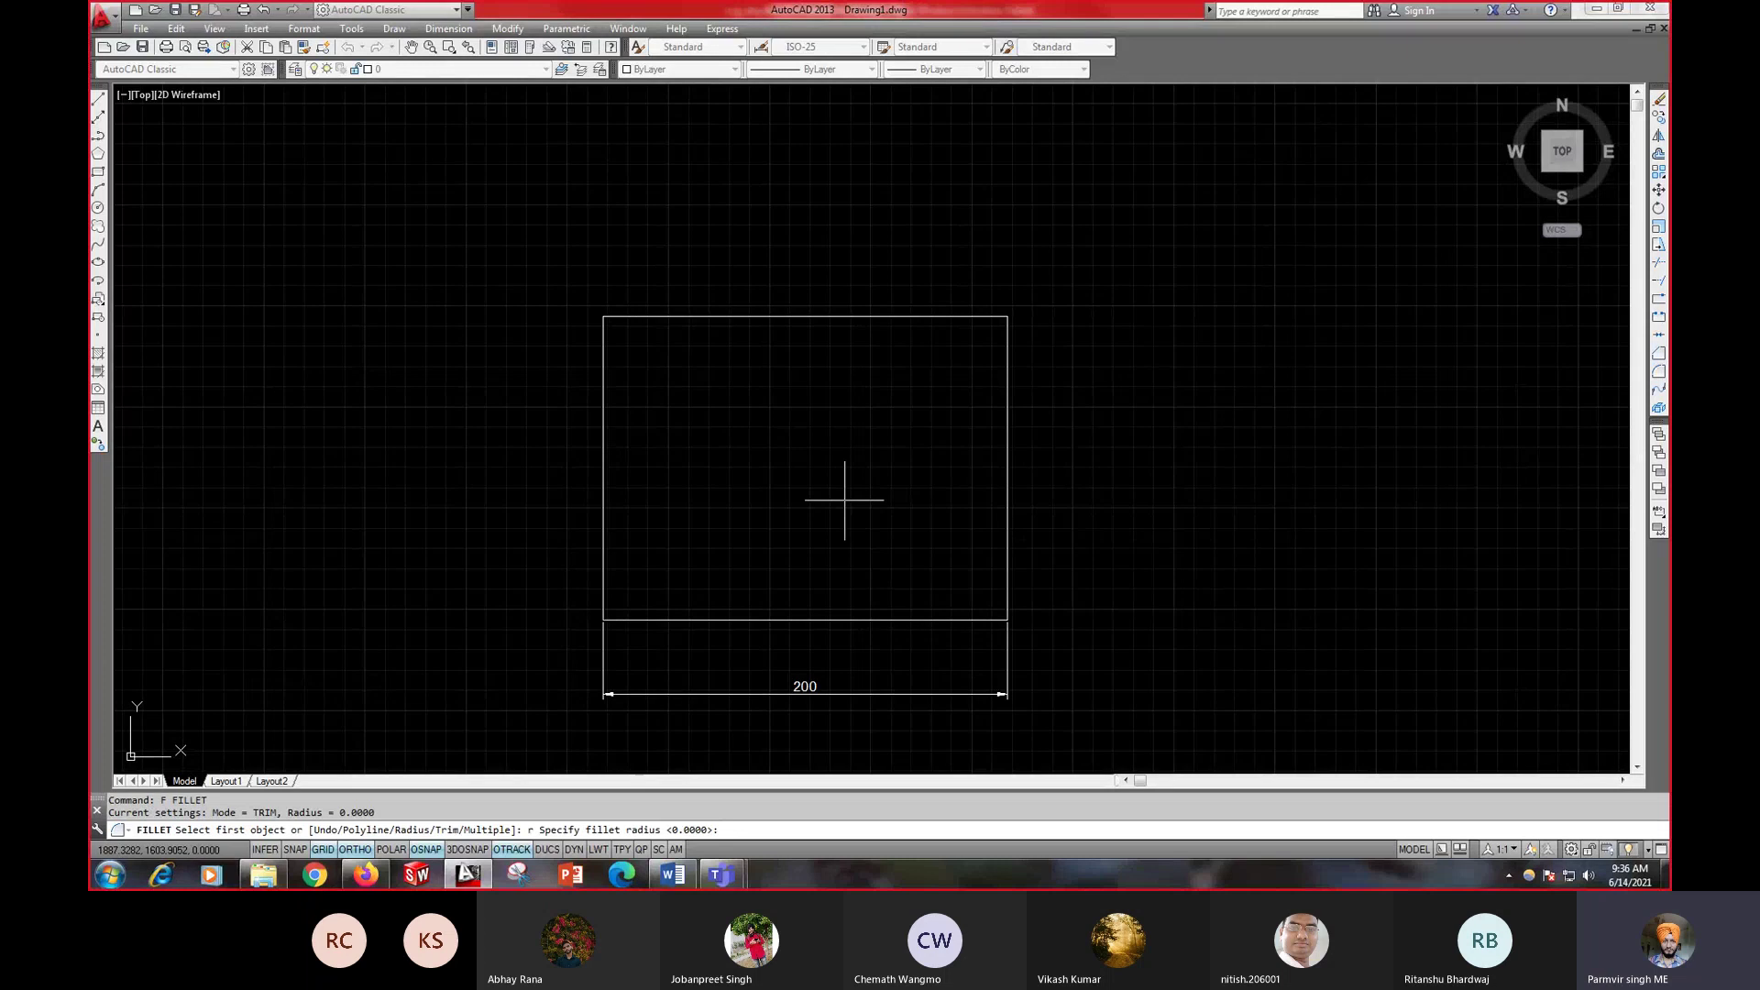
pyautogui.click(683, 874)
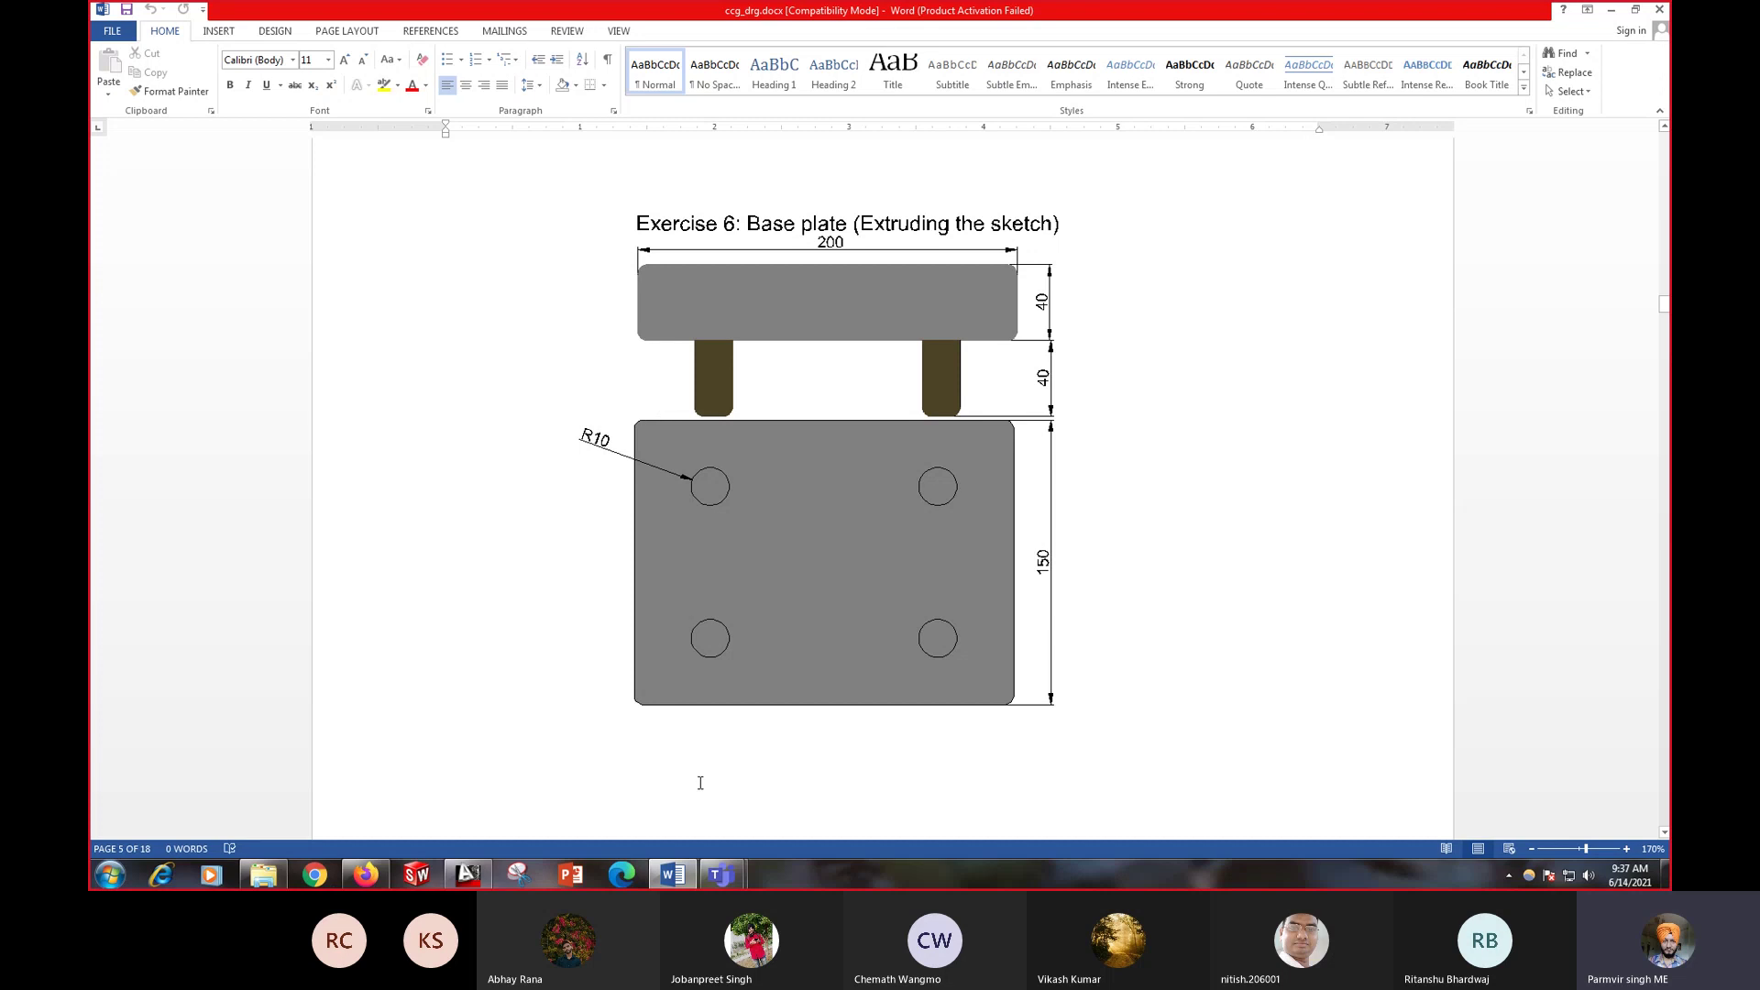
pyautogui.click(467, 876)
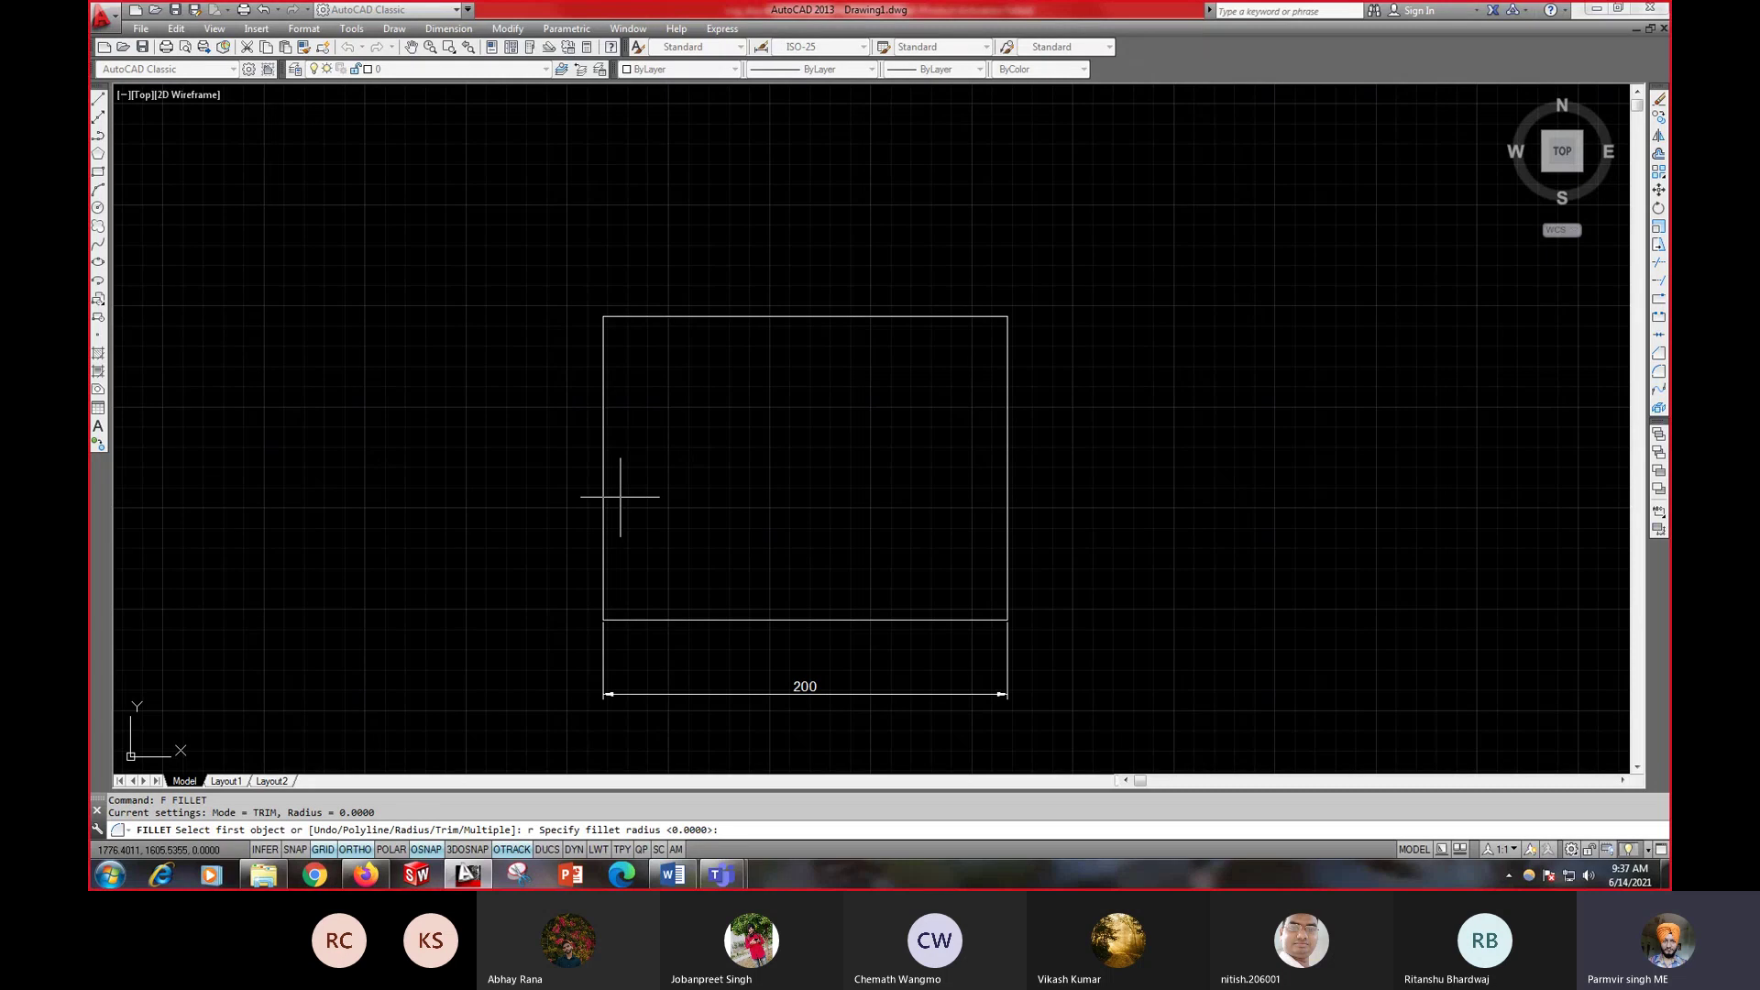
pyautogui.write('5')
pyautogui.press('Return')
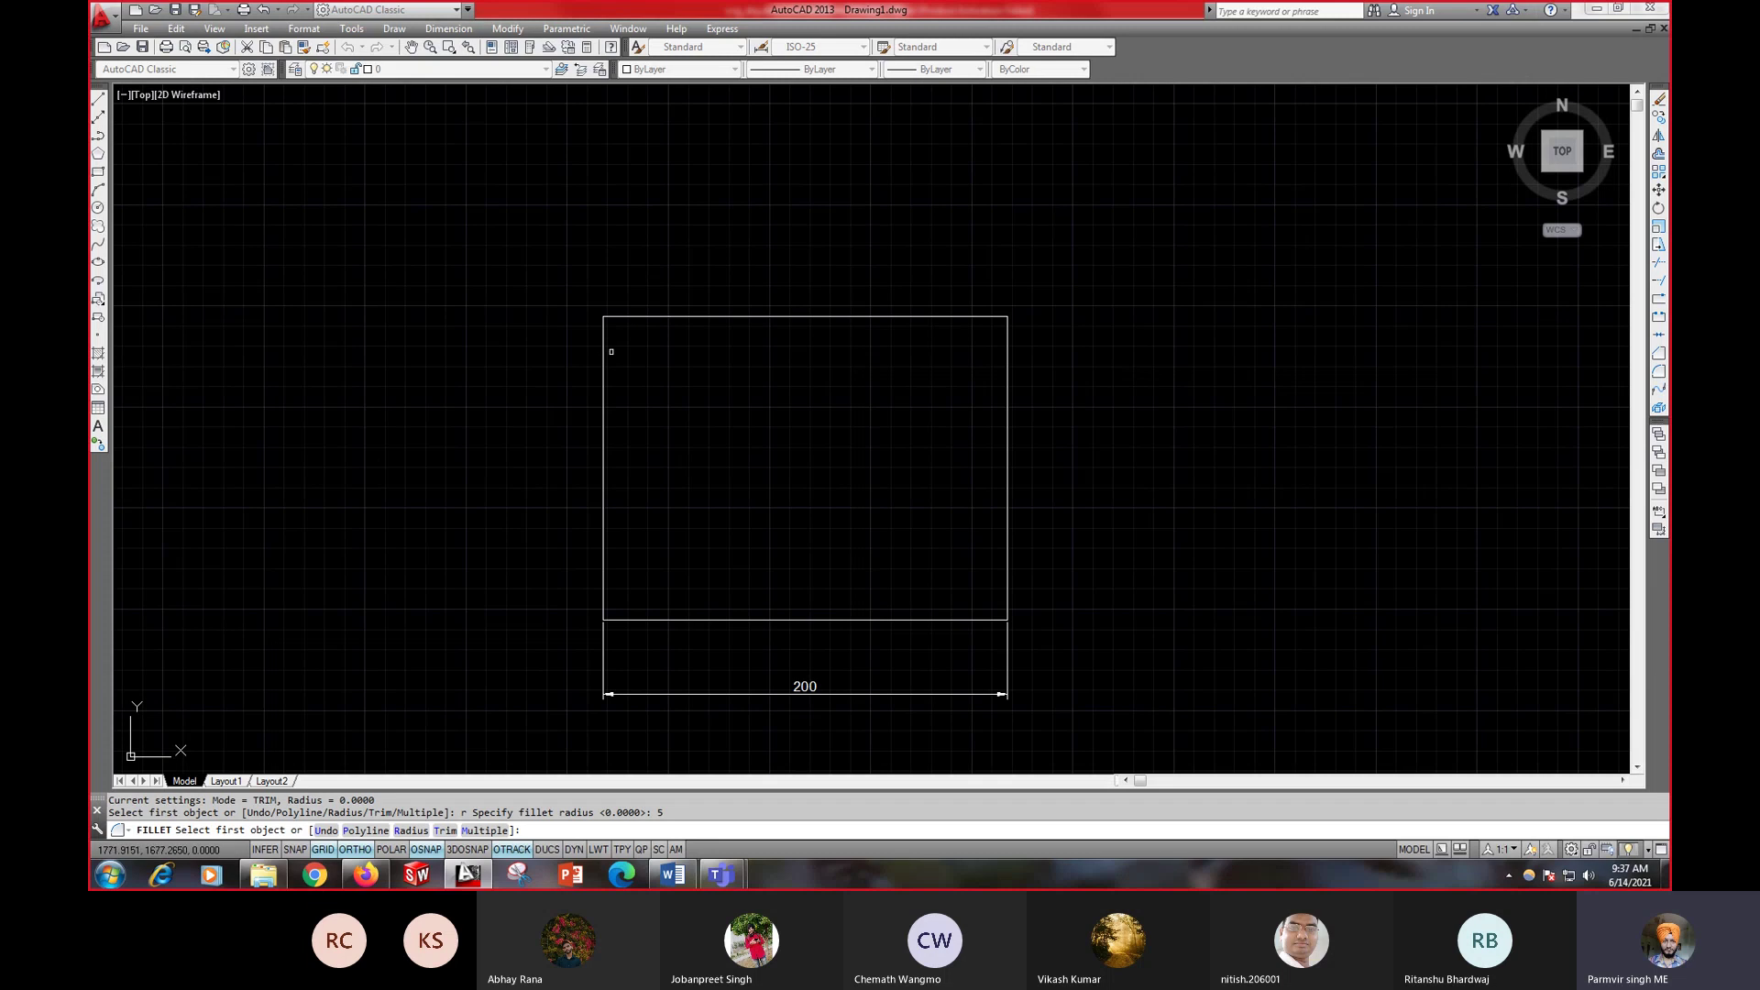
pyautogui.click(603, 351)
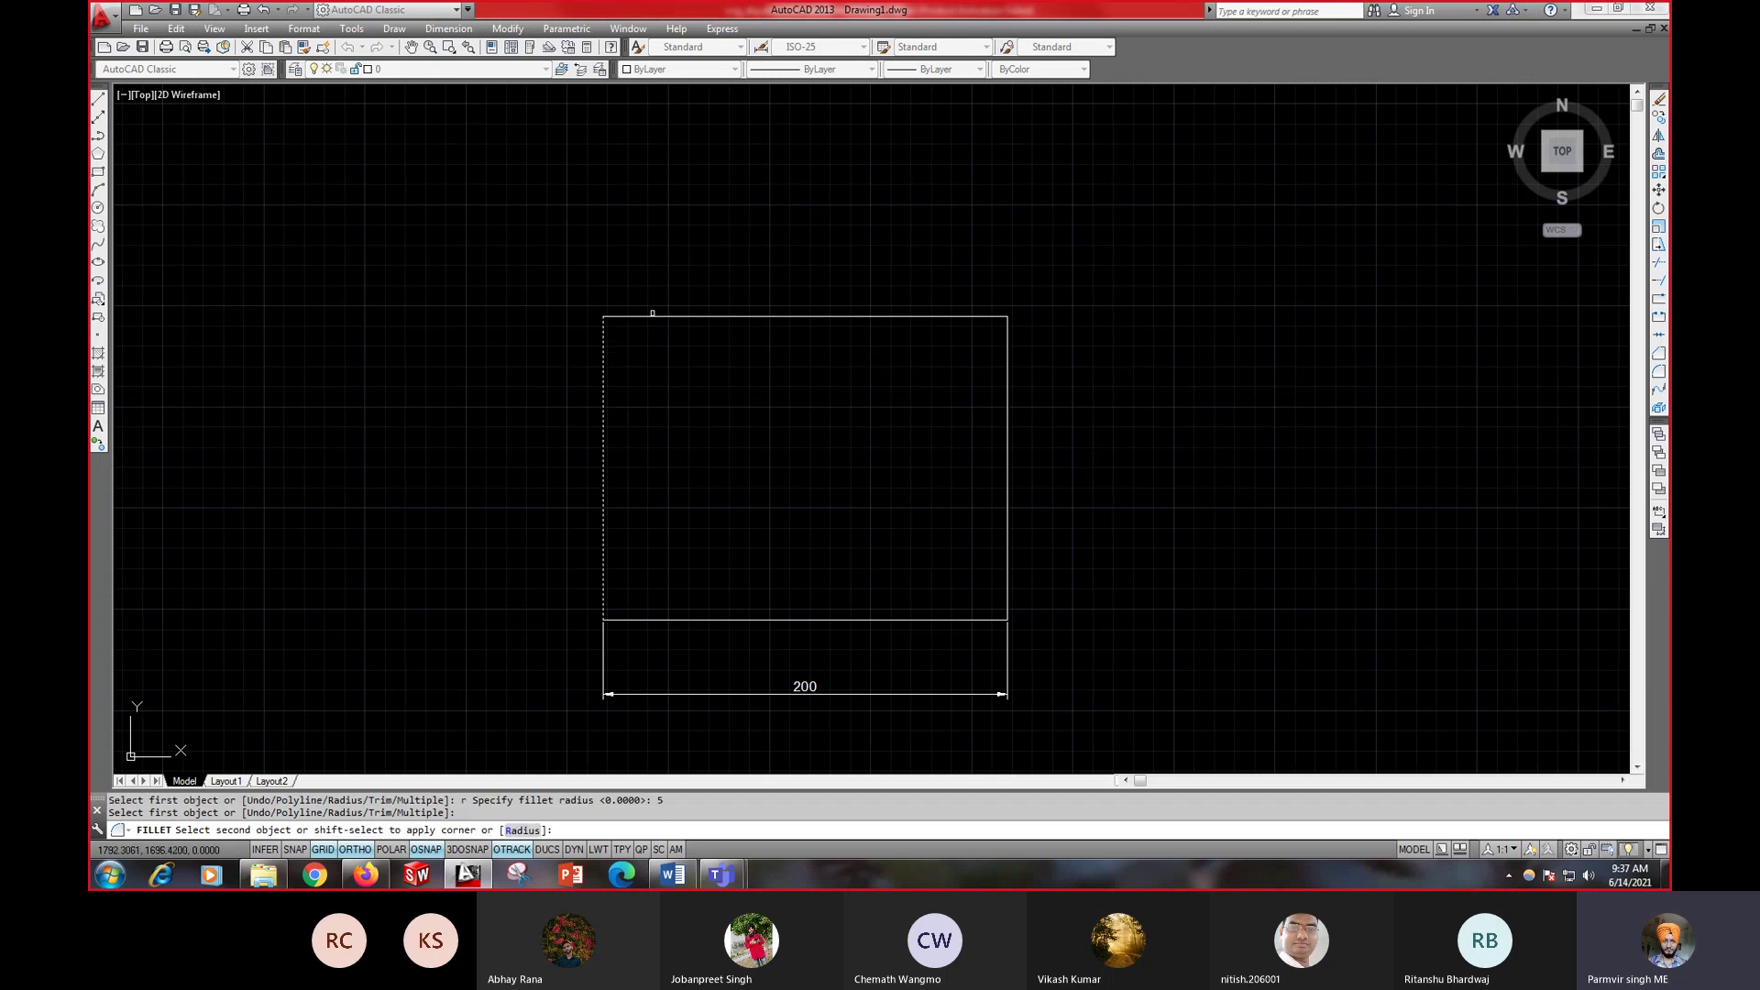
pyautogui.click(660, 317)
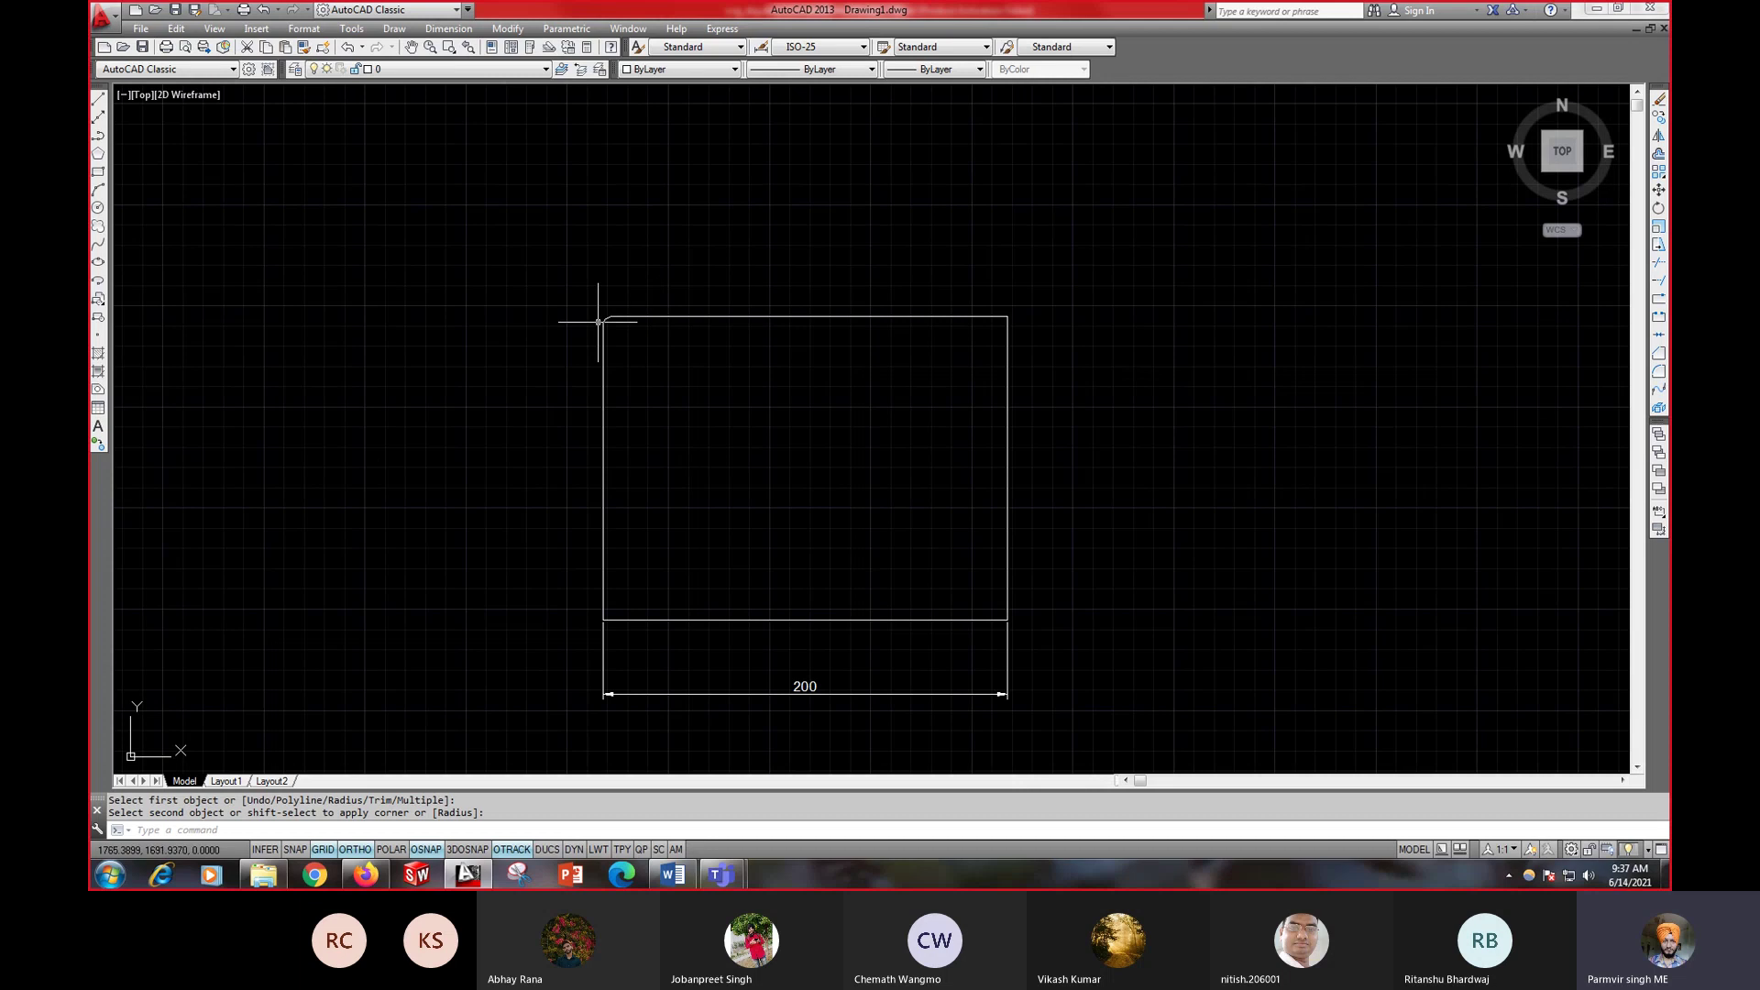
# - Examine the rounded upper-left corner of the rectangle up close and within the whole plate
pyautogui.scroll(2, 601, 317)
pyautogui.scroll(-2, 616, 338)
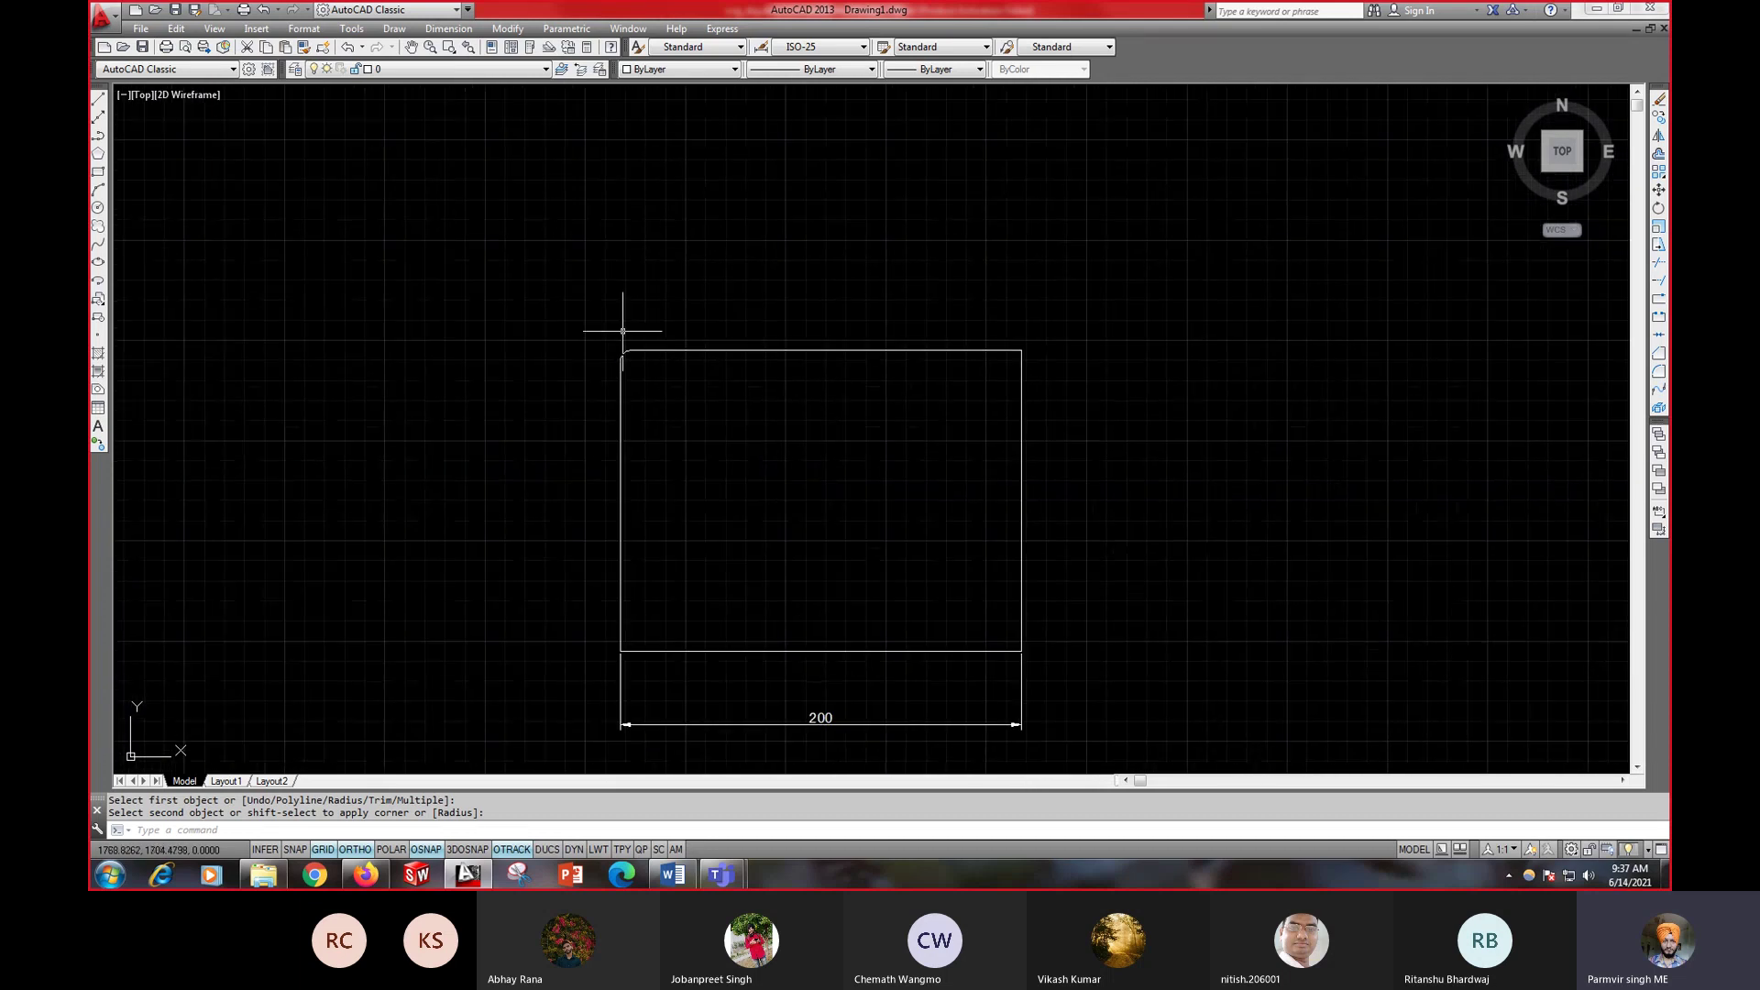
pyautogui.scroll(4, 624, 371)
pyautogui.scroll(-4, 631, 410)
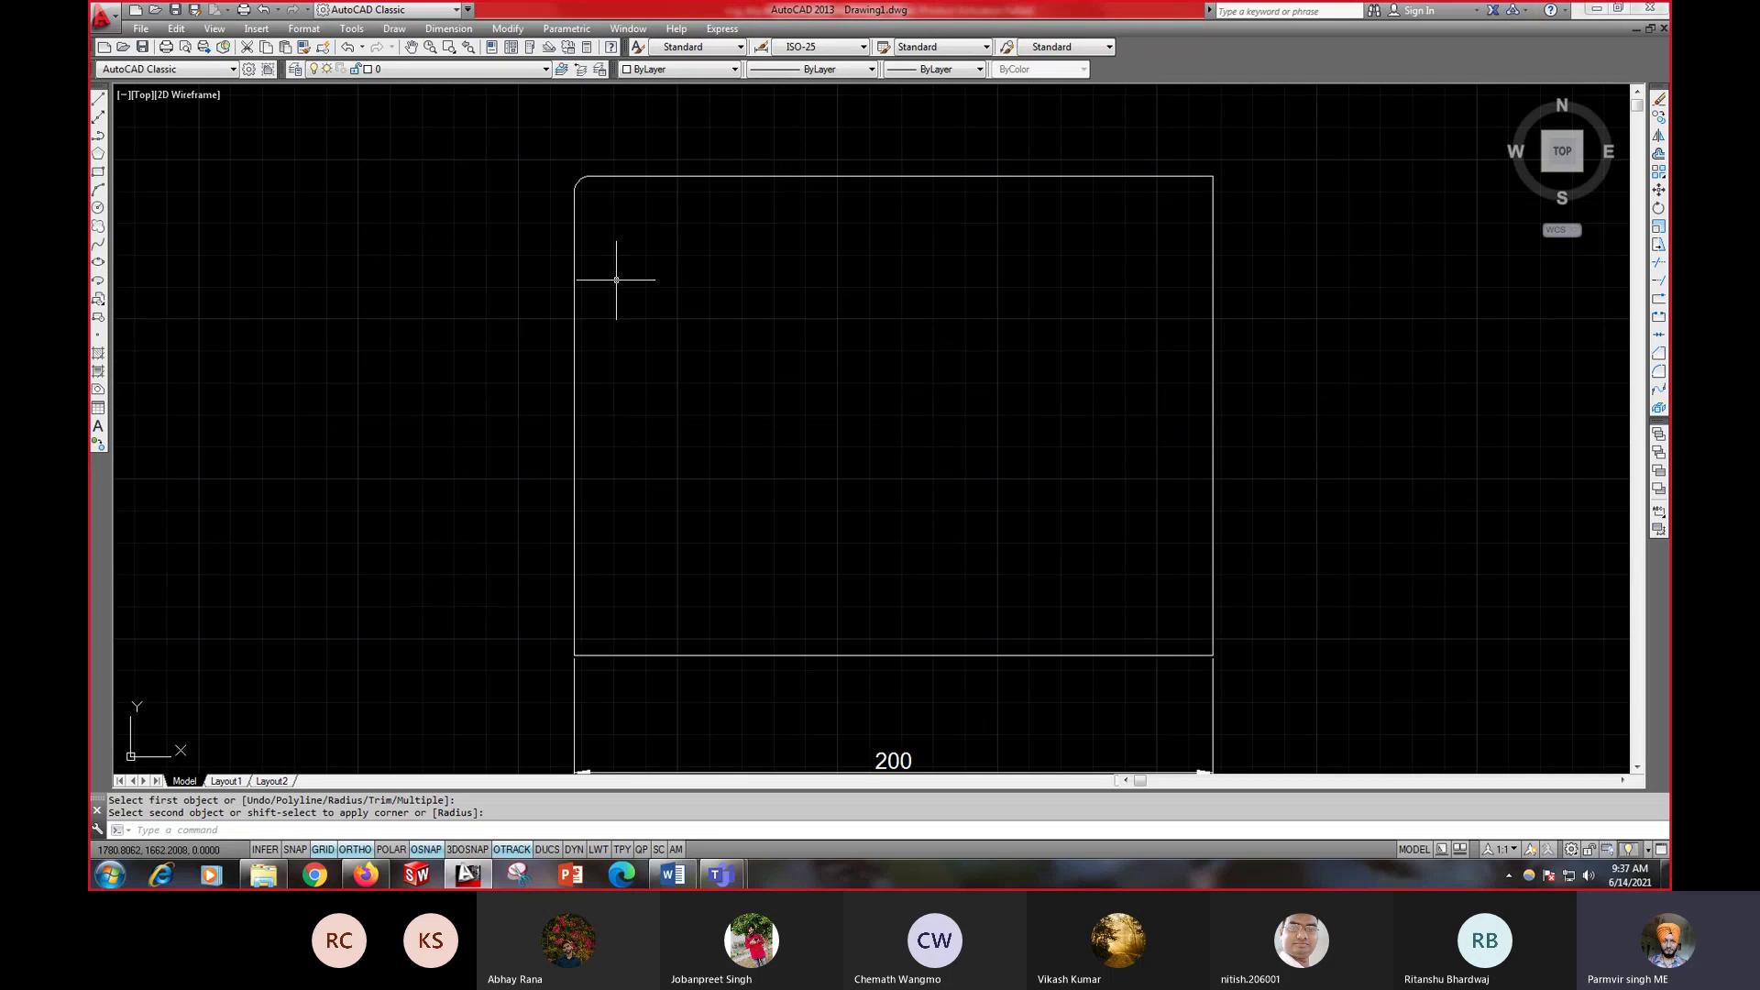
pyautogui.scroll(-1, 617, 280)
pyautogui.scroll(1, 619, 280)
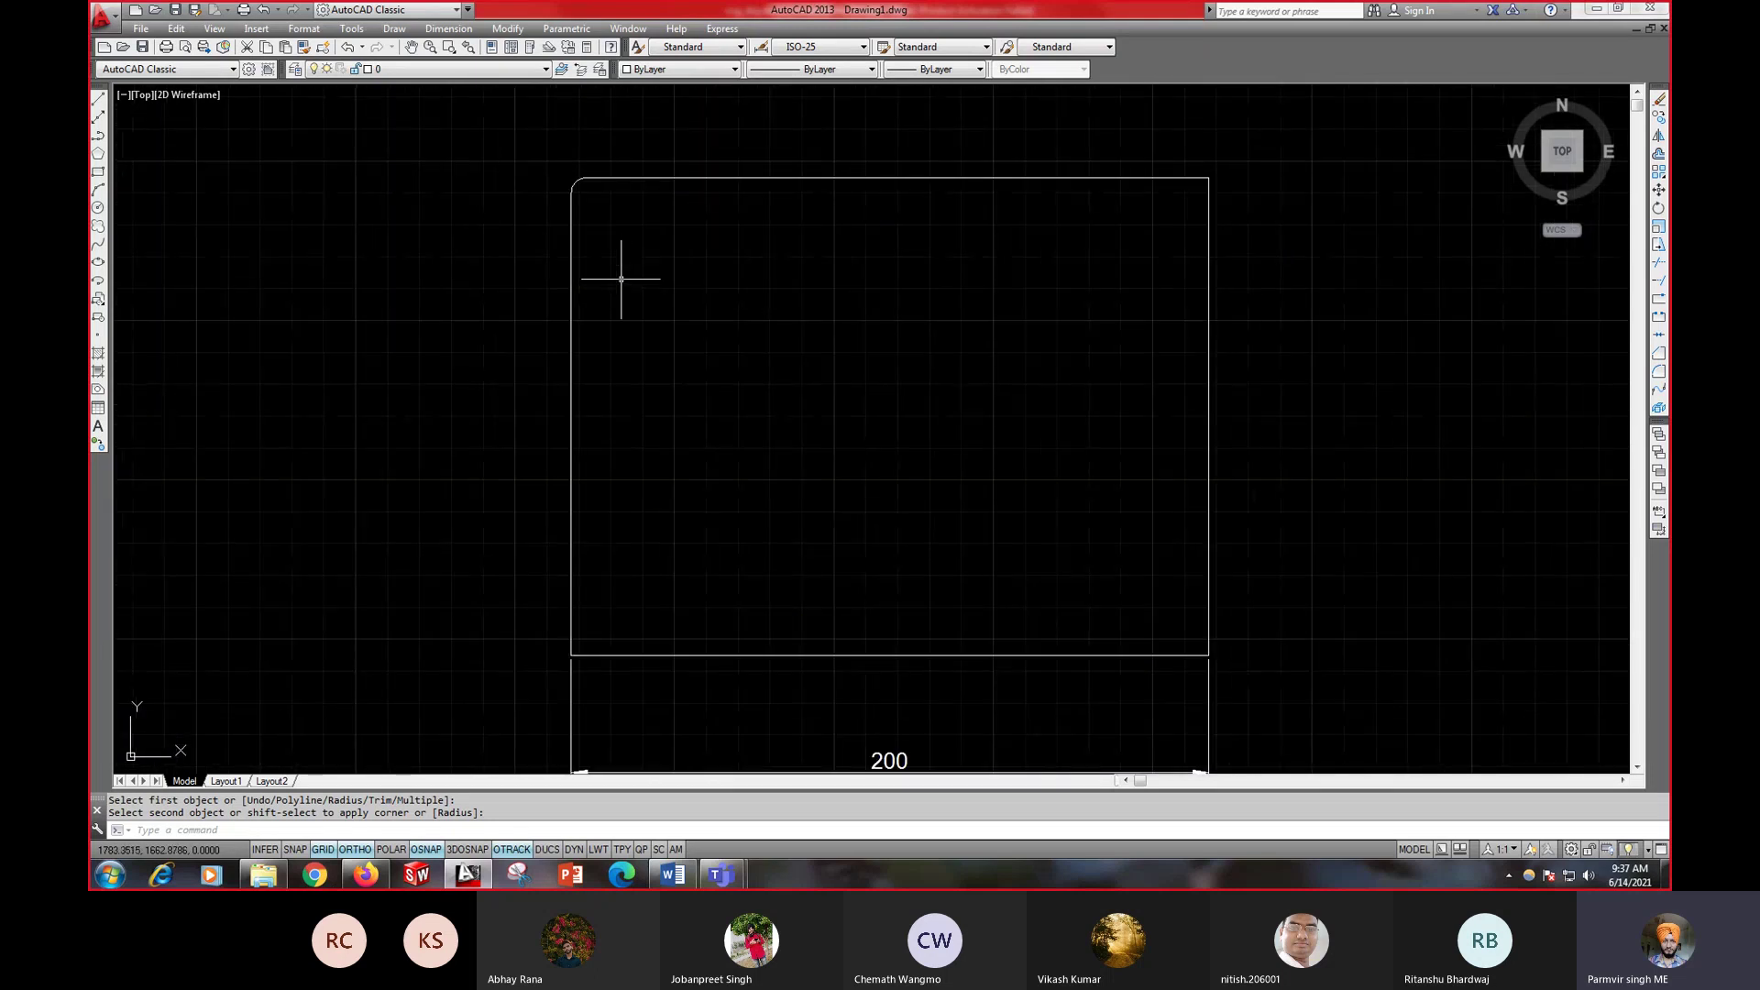
pyautogui.scroll(-1, 621, 279)
pyautogui.moveTo(648, 279)
pyautogui.mouseDown(button='middle')
pyautogui.moveTo(589, 467)
pyautogui.moveTo(676, 312)
pyautogui.mouseUp(button='middle')
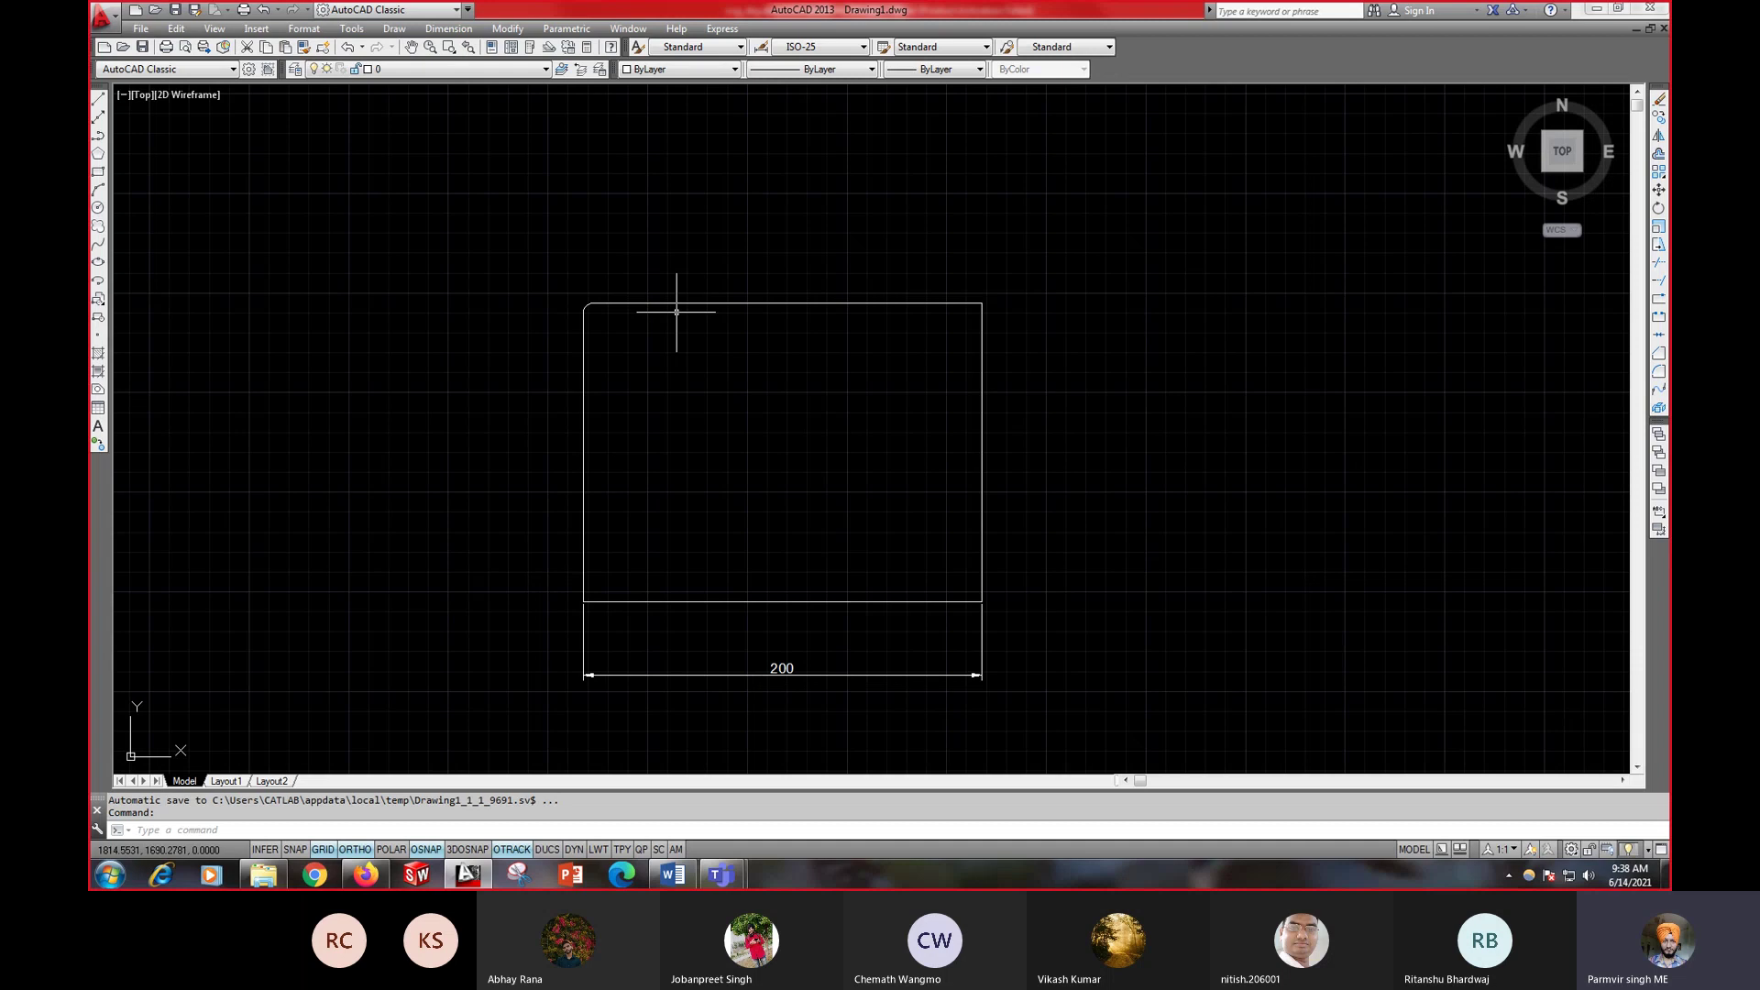
# - Fillet the rectangle's upper-right corner with a radius of 10 in No trim mode
pyautogui.write('F')
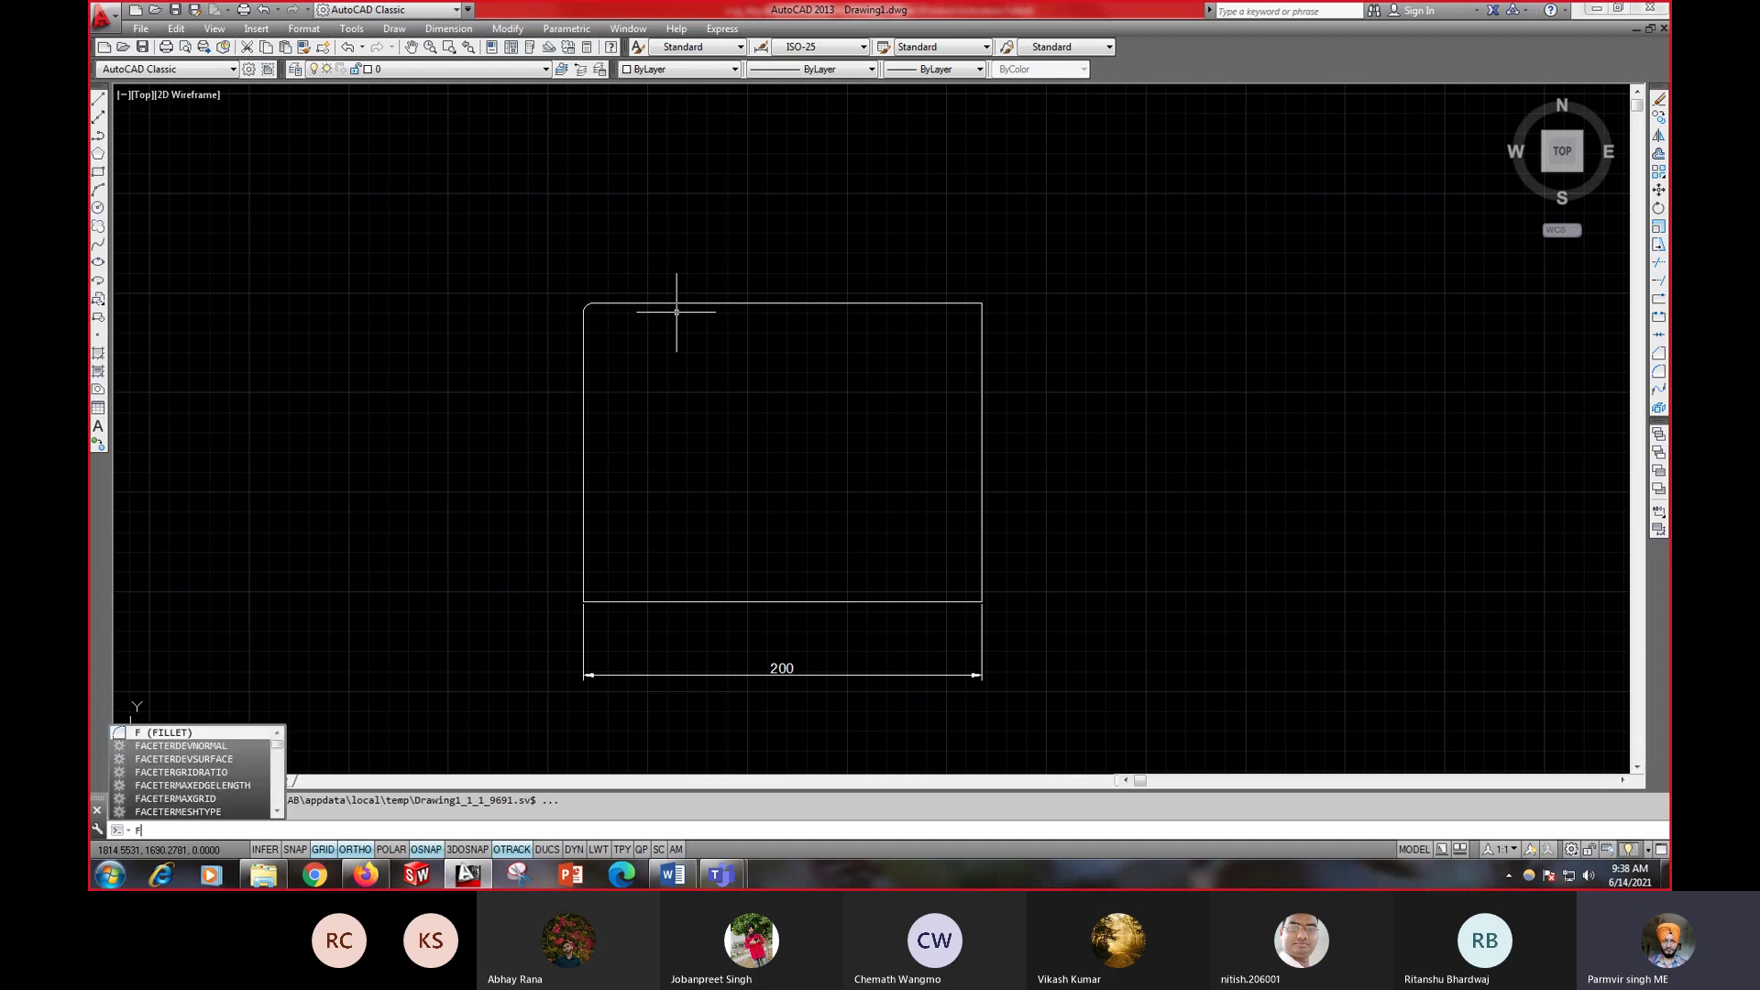
pyautogui.press('Return')
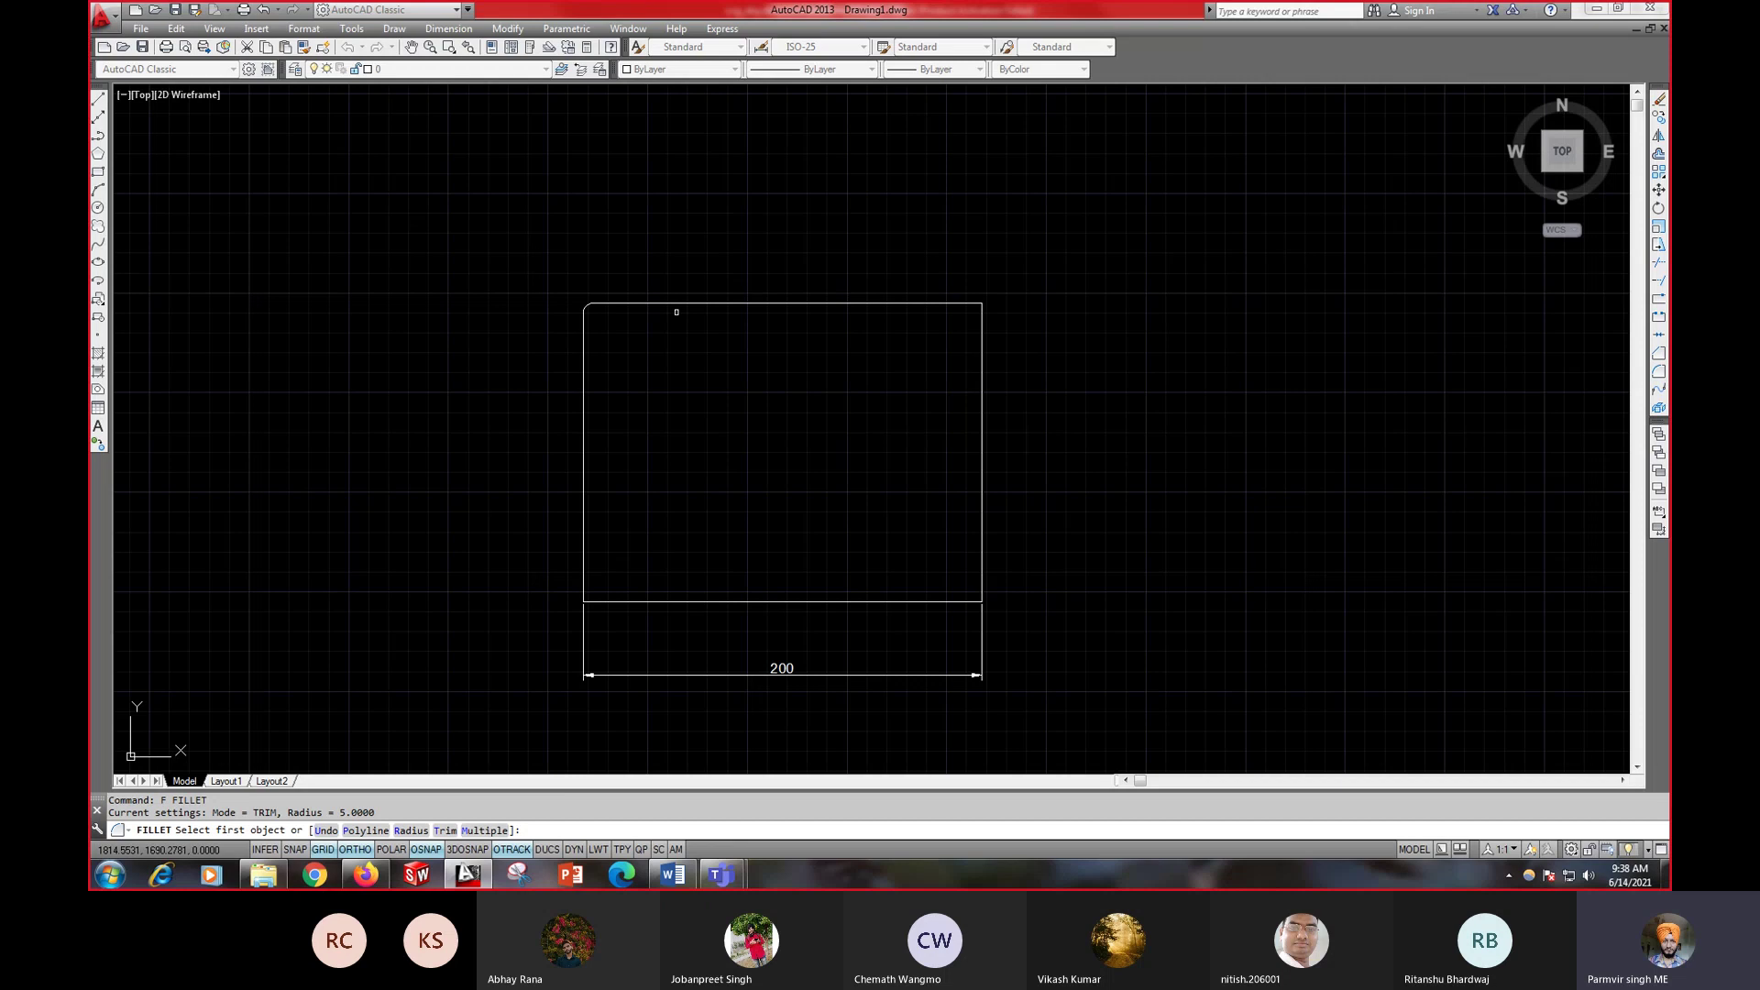
pyautogui.write('r')
pyautogui.press('Return')
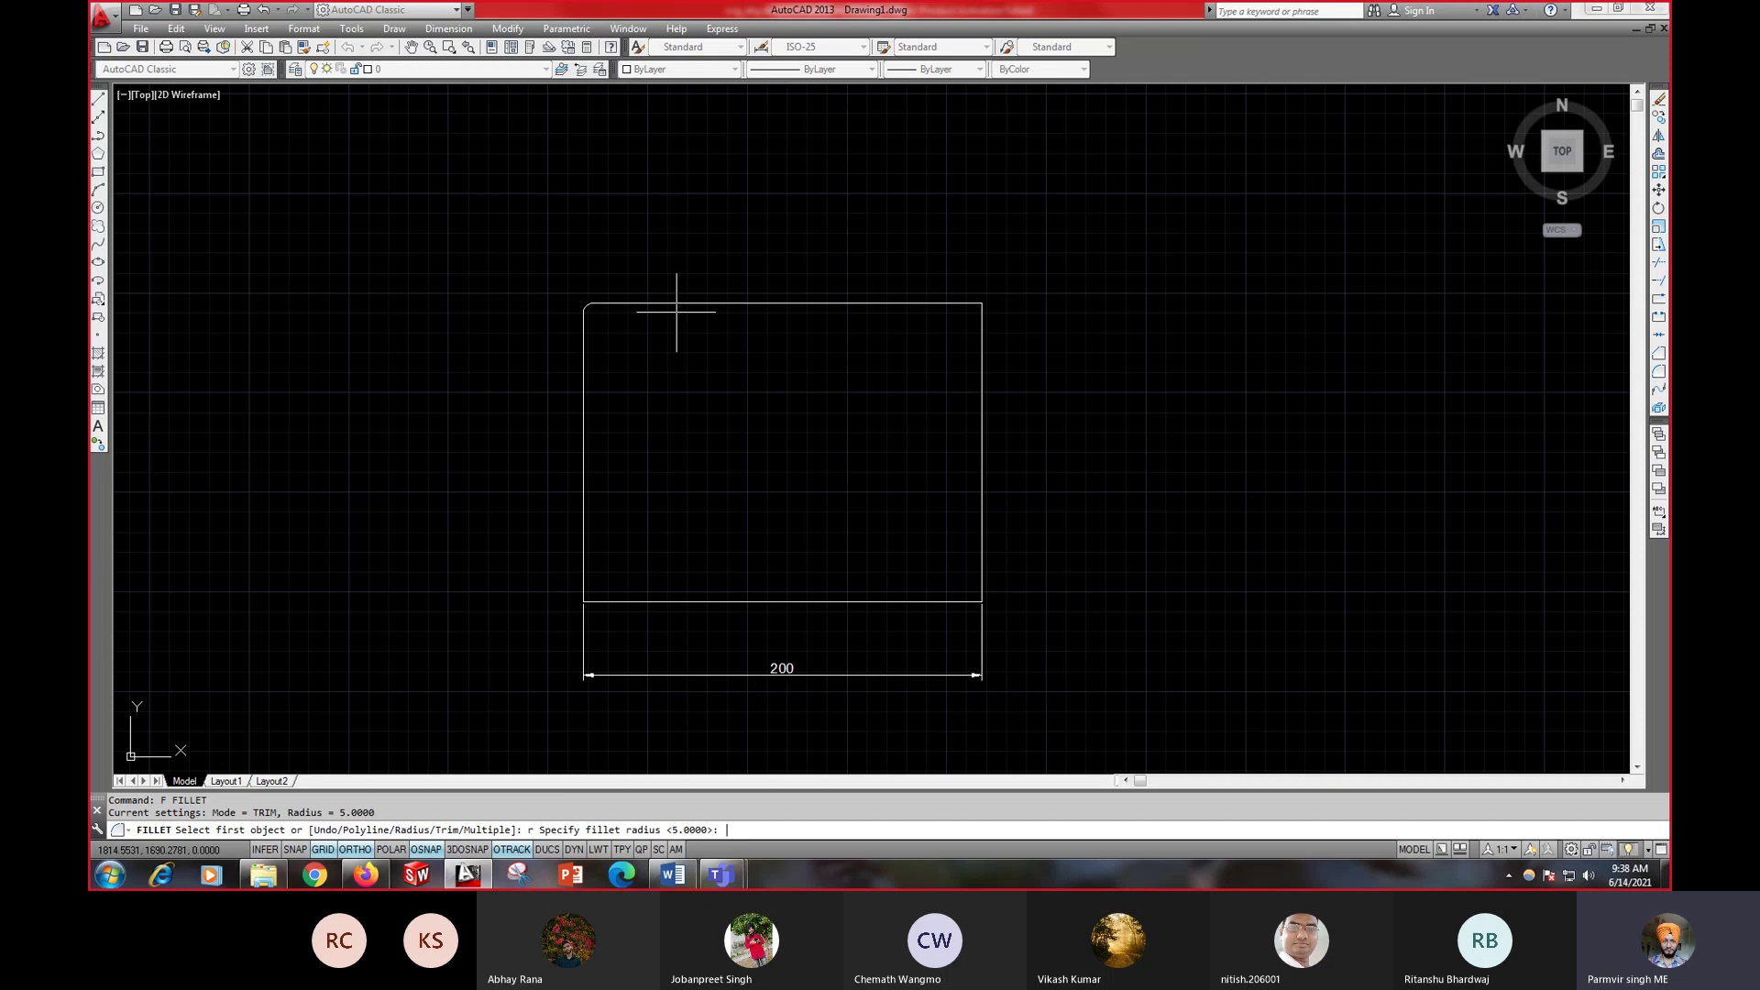
pyautogui.write('10')
pyautogui.press('Return')
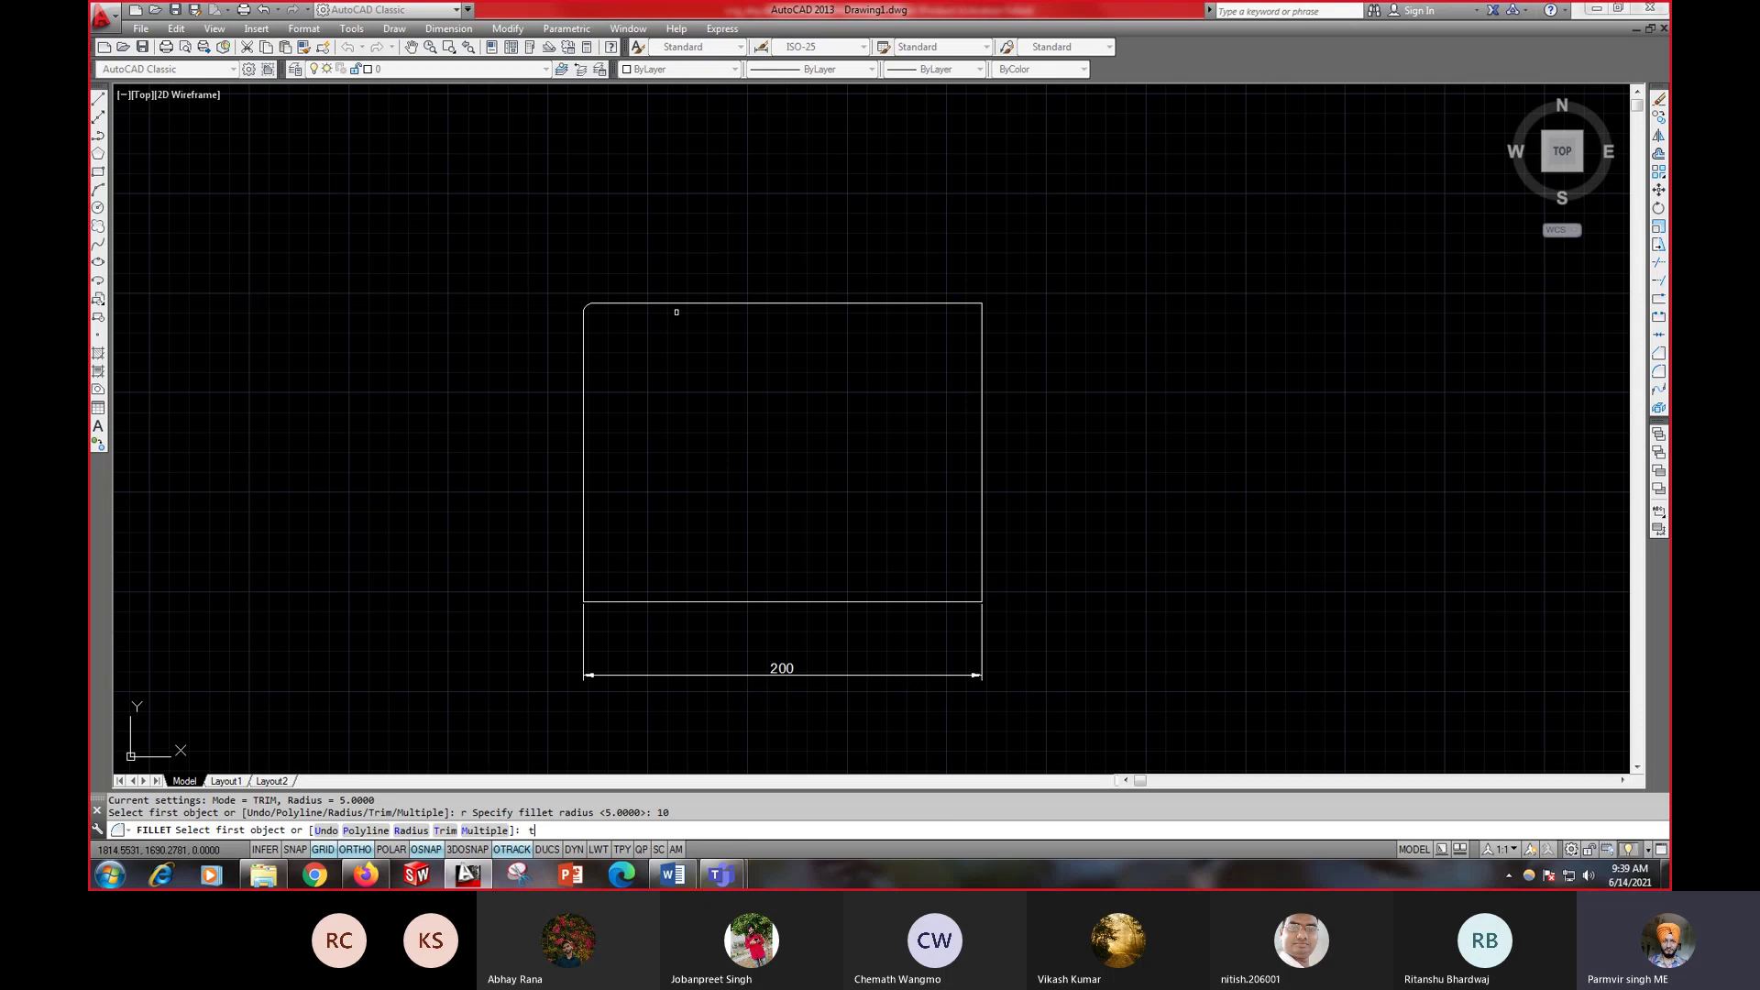
pyautogui.press('Return')
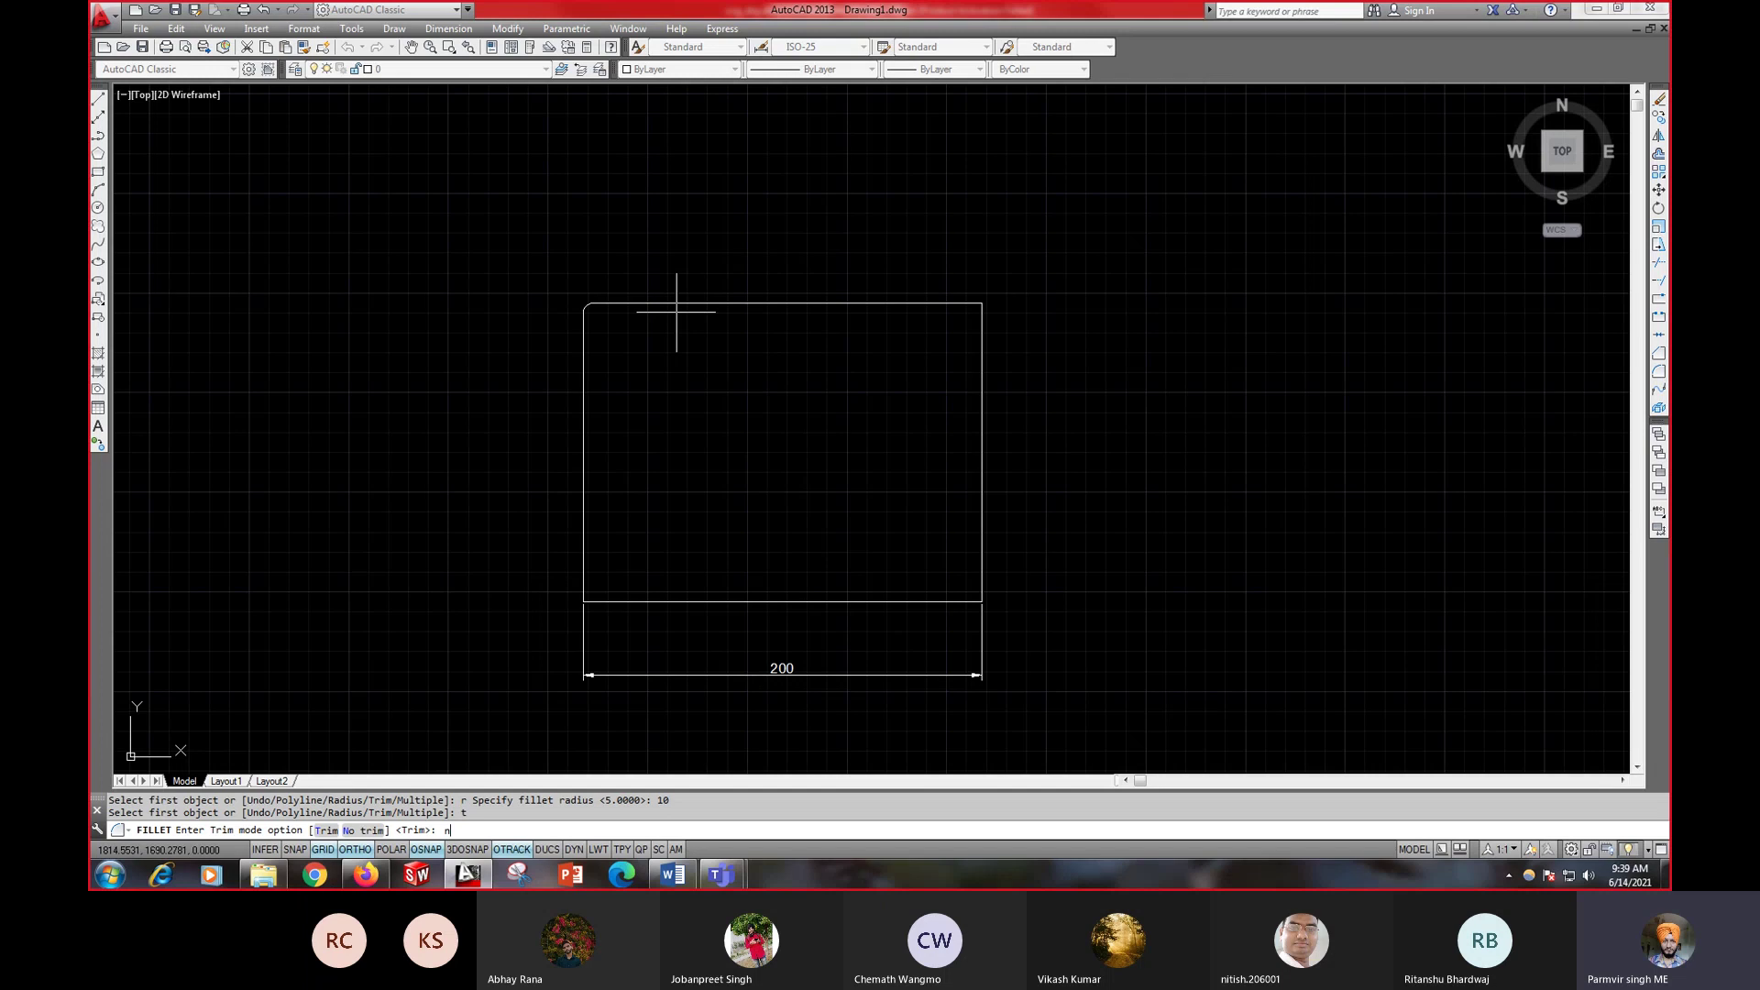
pyautogui.press('Return')
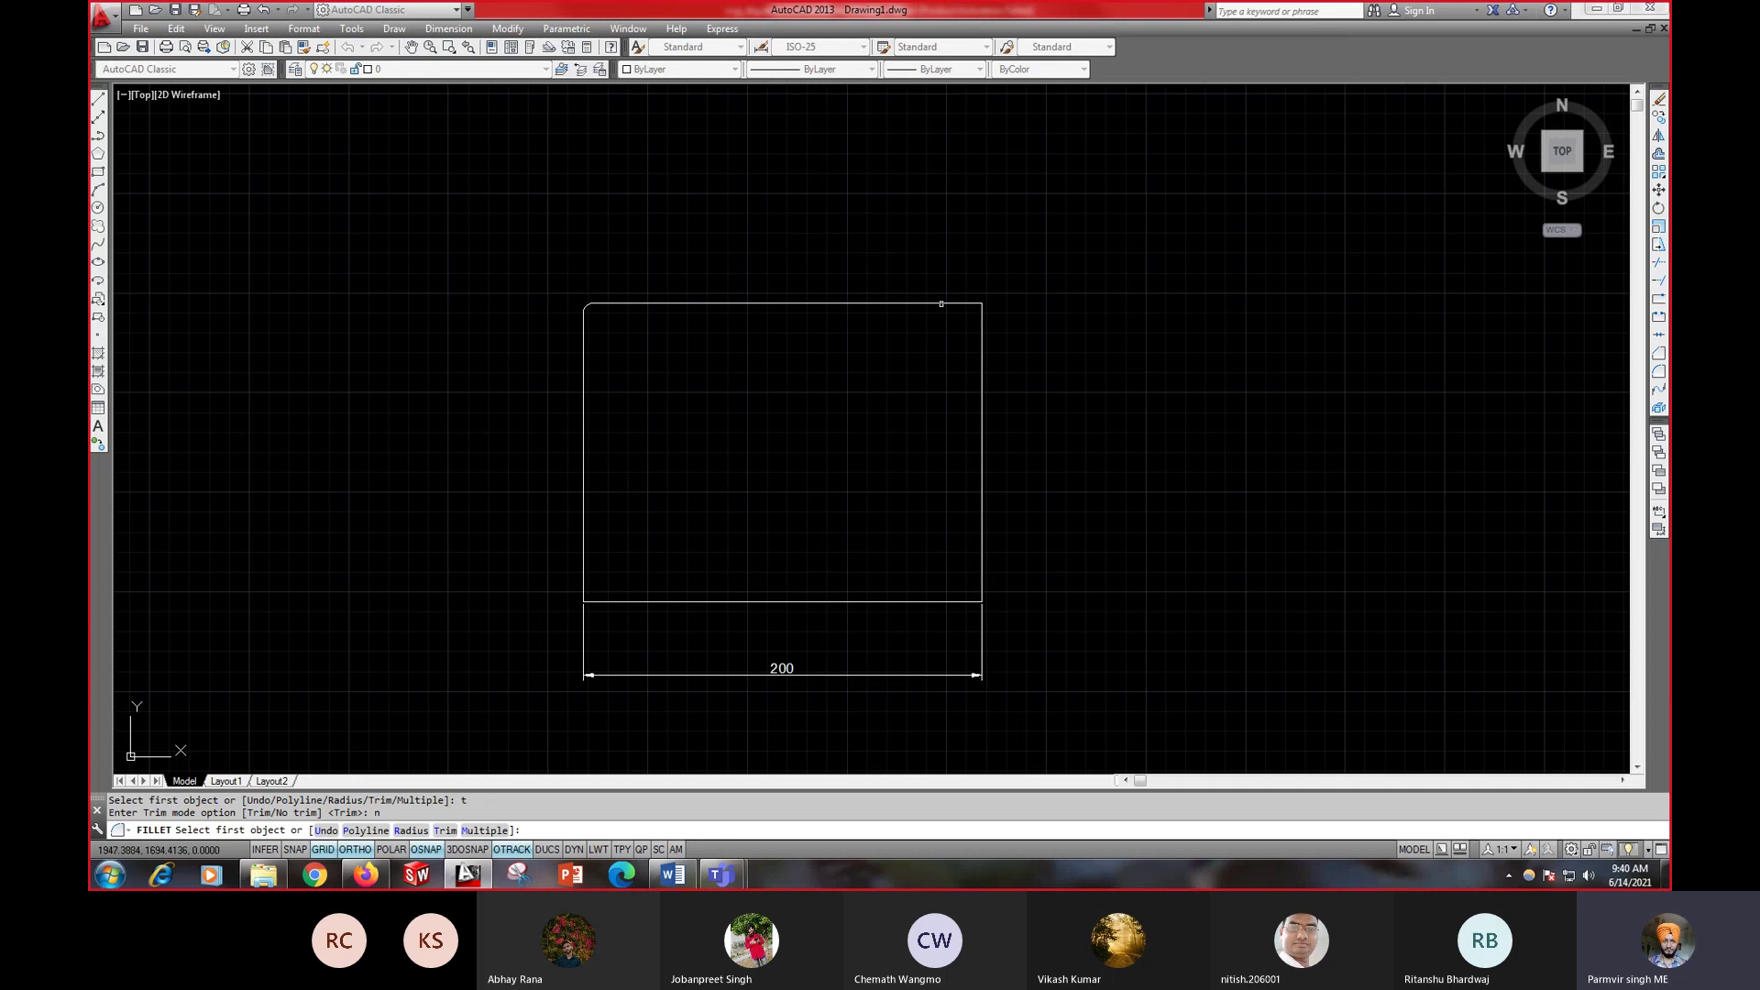
pyautogui.click(942, 303)
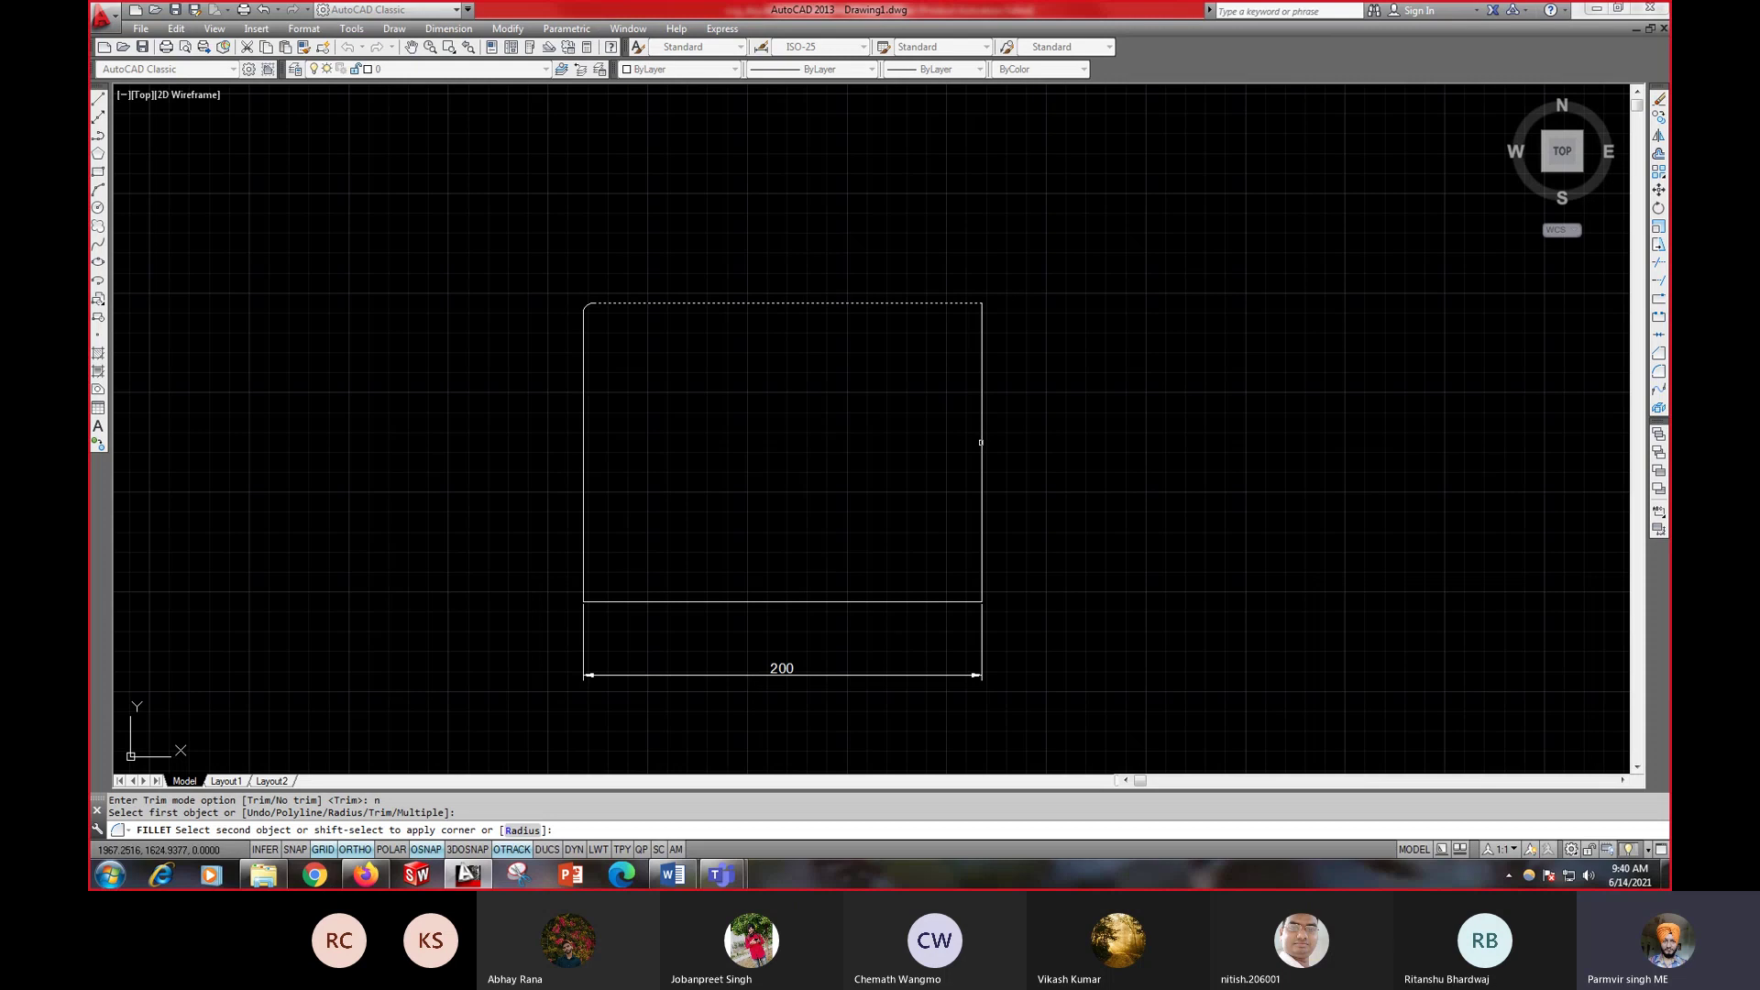
pyautogui.click(981, 443)
# - Inspect the untrimmed fillet at the upper-right corner and compare it with the trimmed upper-left one
pyautogui.scroll(2, 981, 310)
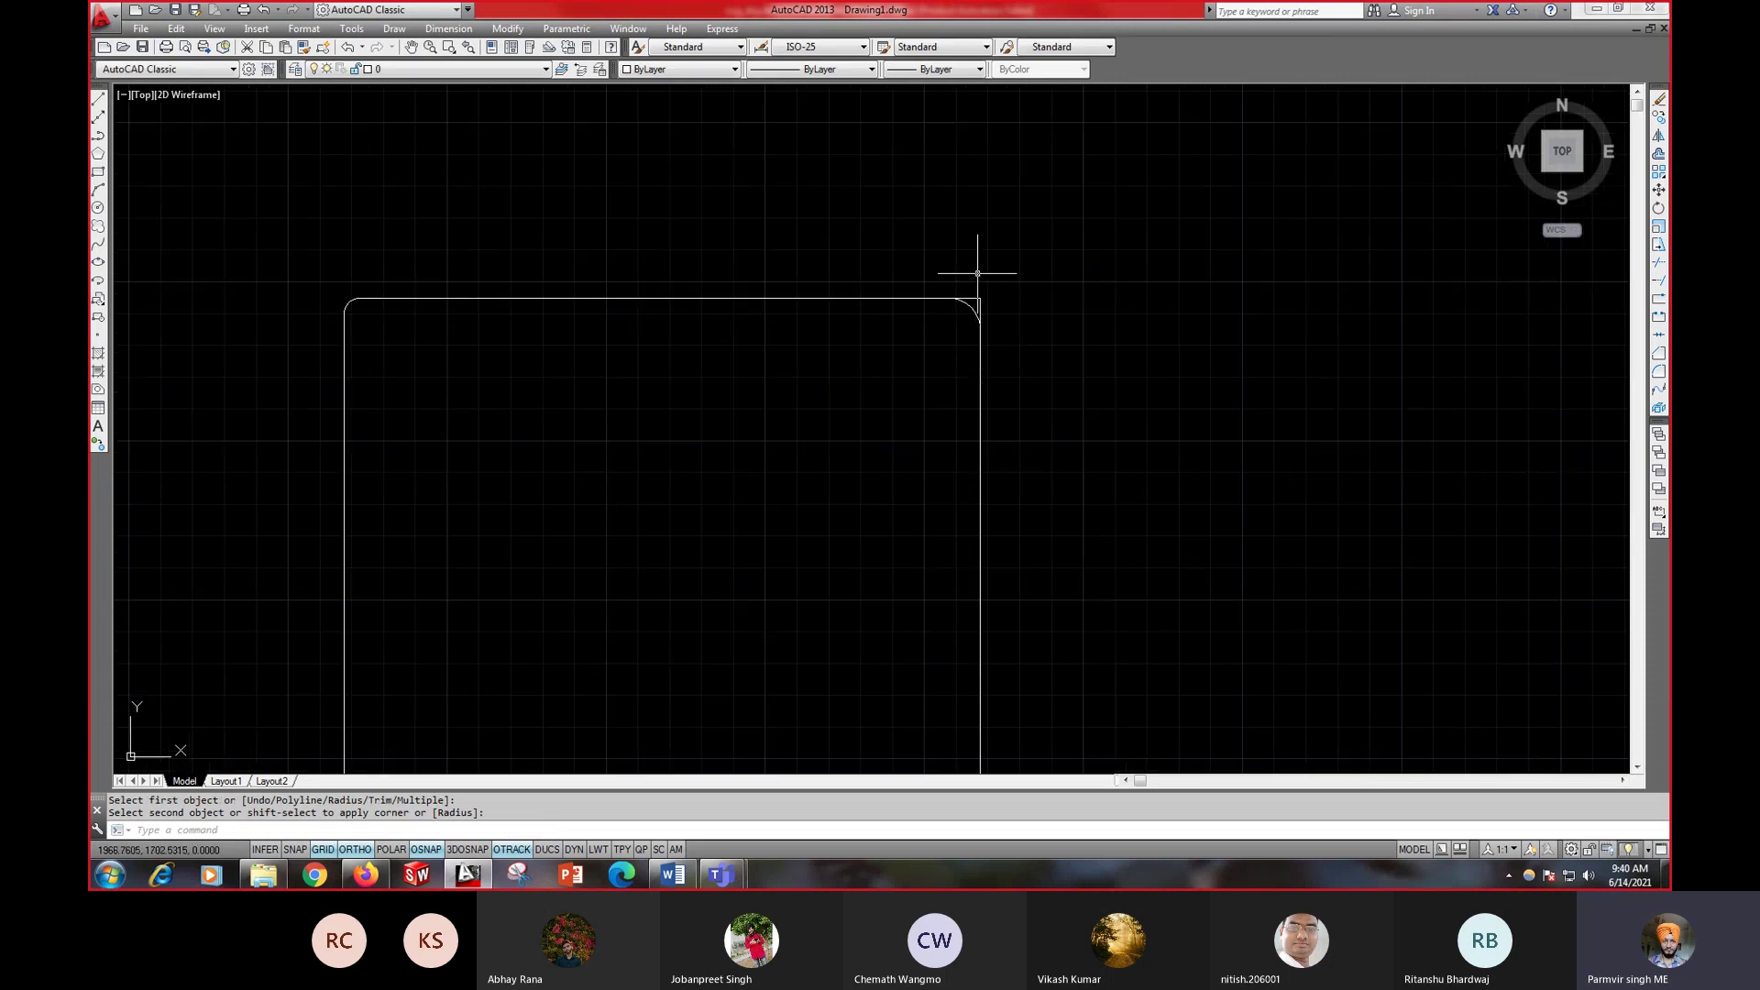
pyautogui.scroll(5, 982, 249)
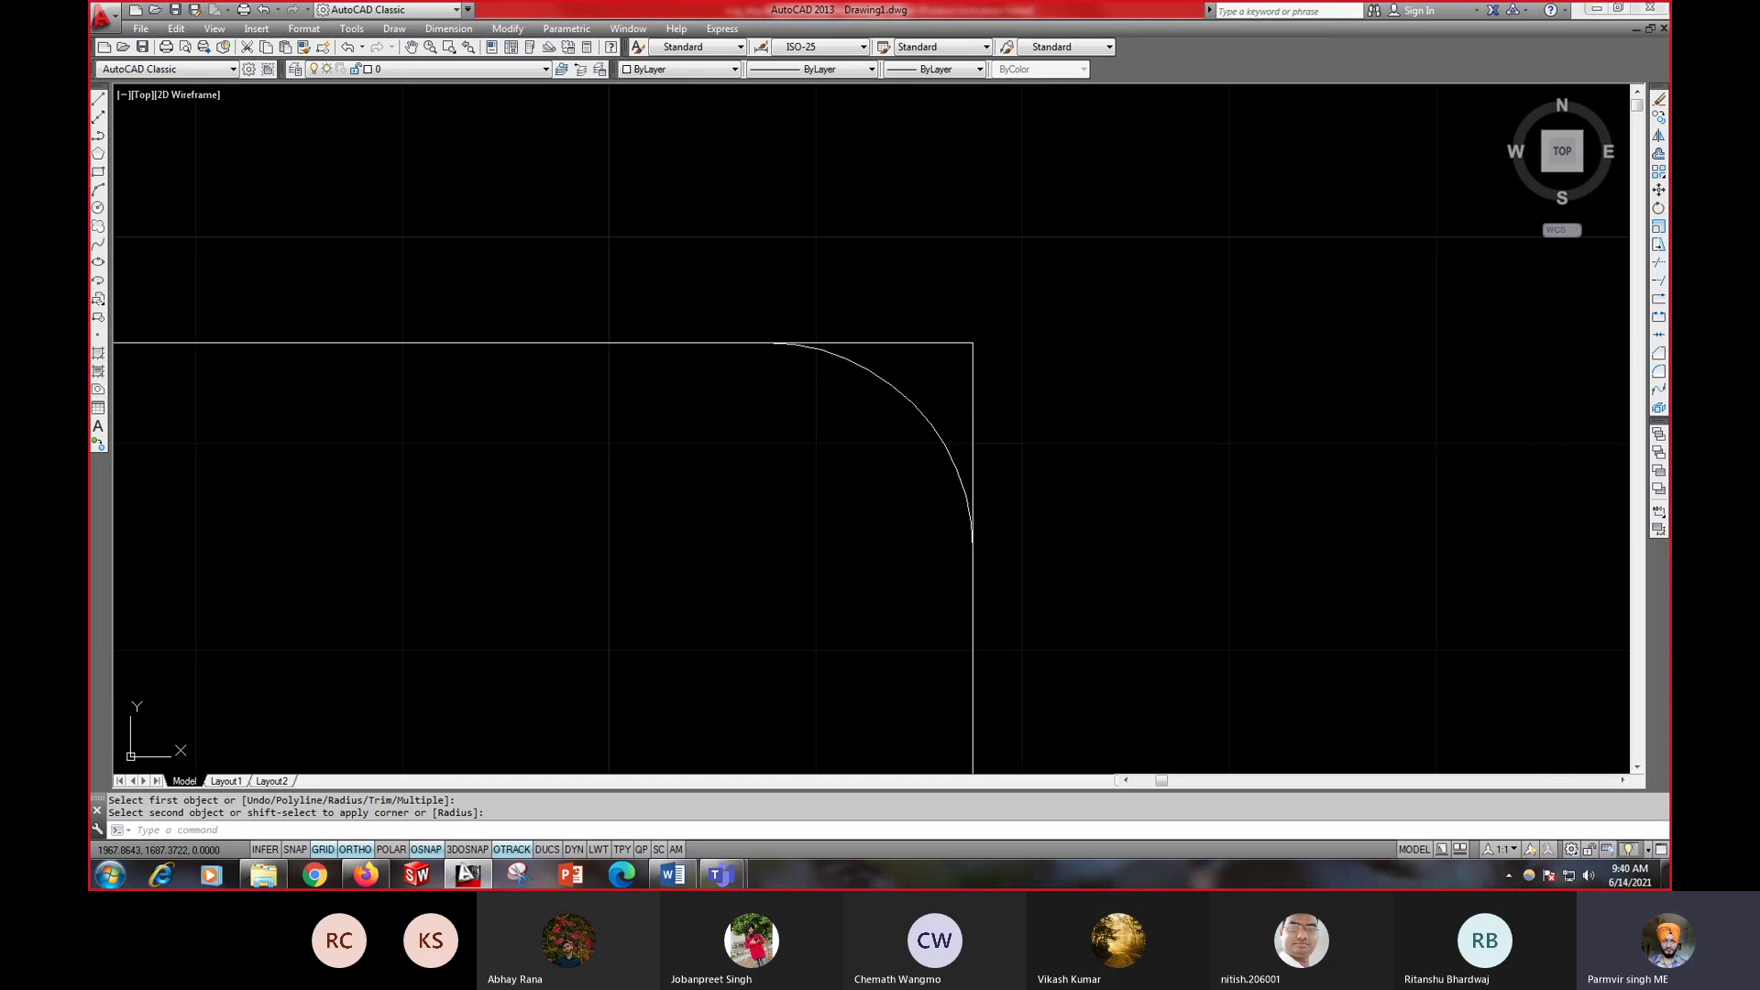
pyautogui.rightClick(976, 498)
pyautogui.click(1069, 423)
pyautogui.scroll(-1, 1047, 404)
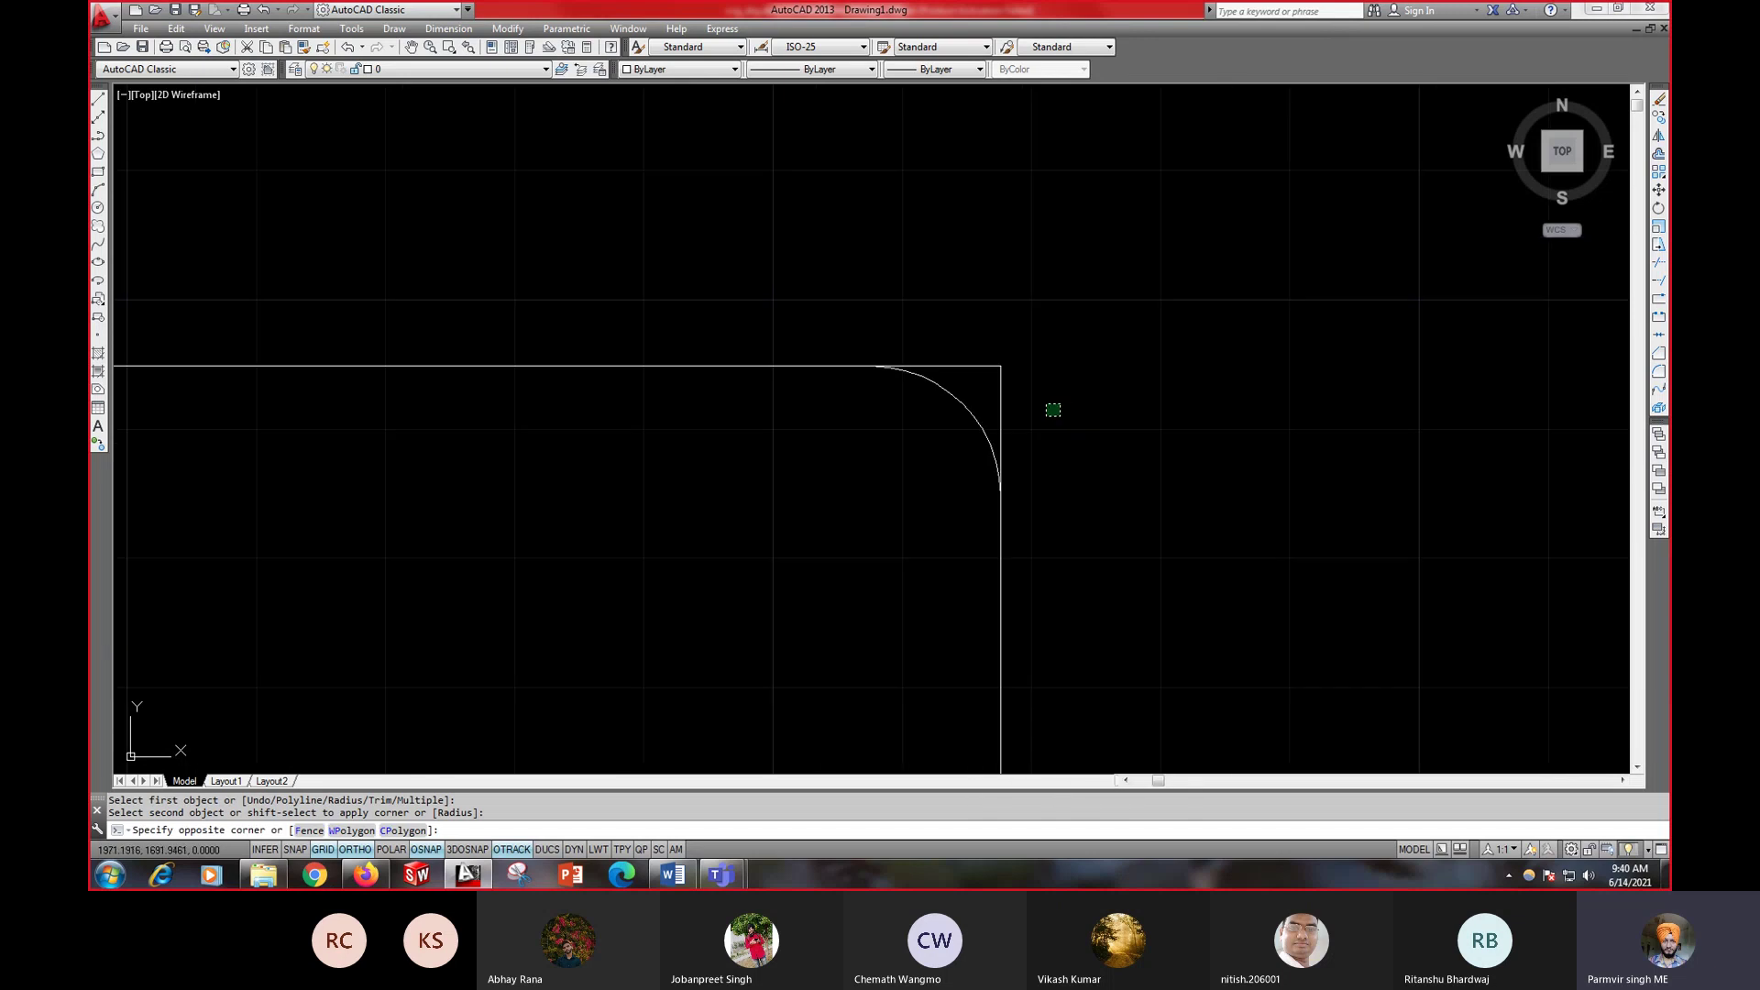
pyautogui.scroll(-1, 1054, 410)
pyautogui.click(1054, 413)
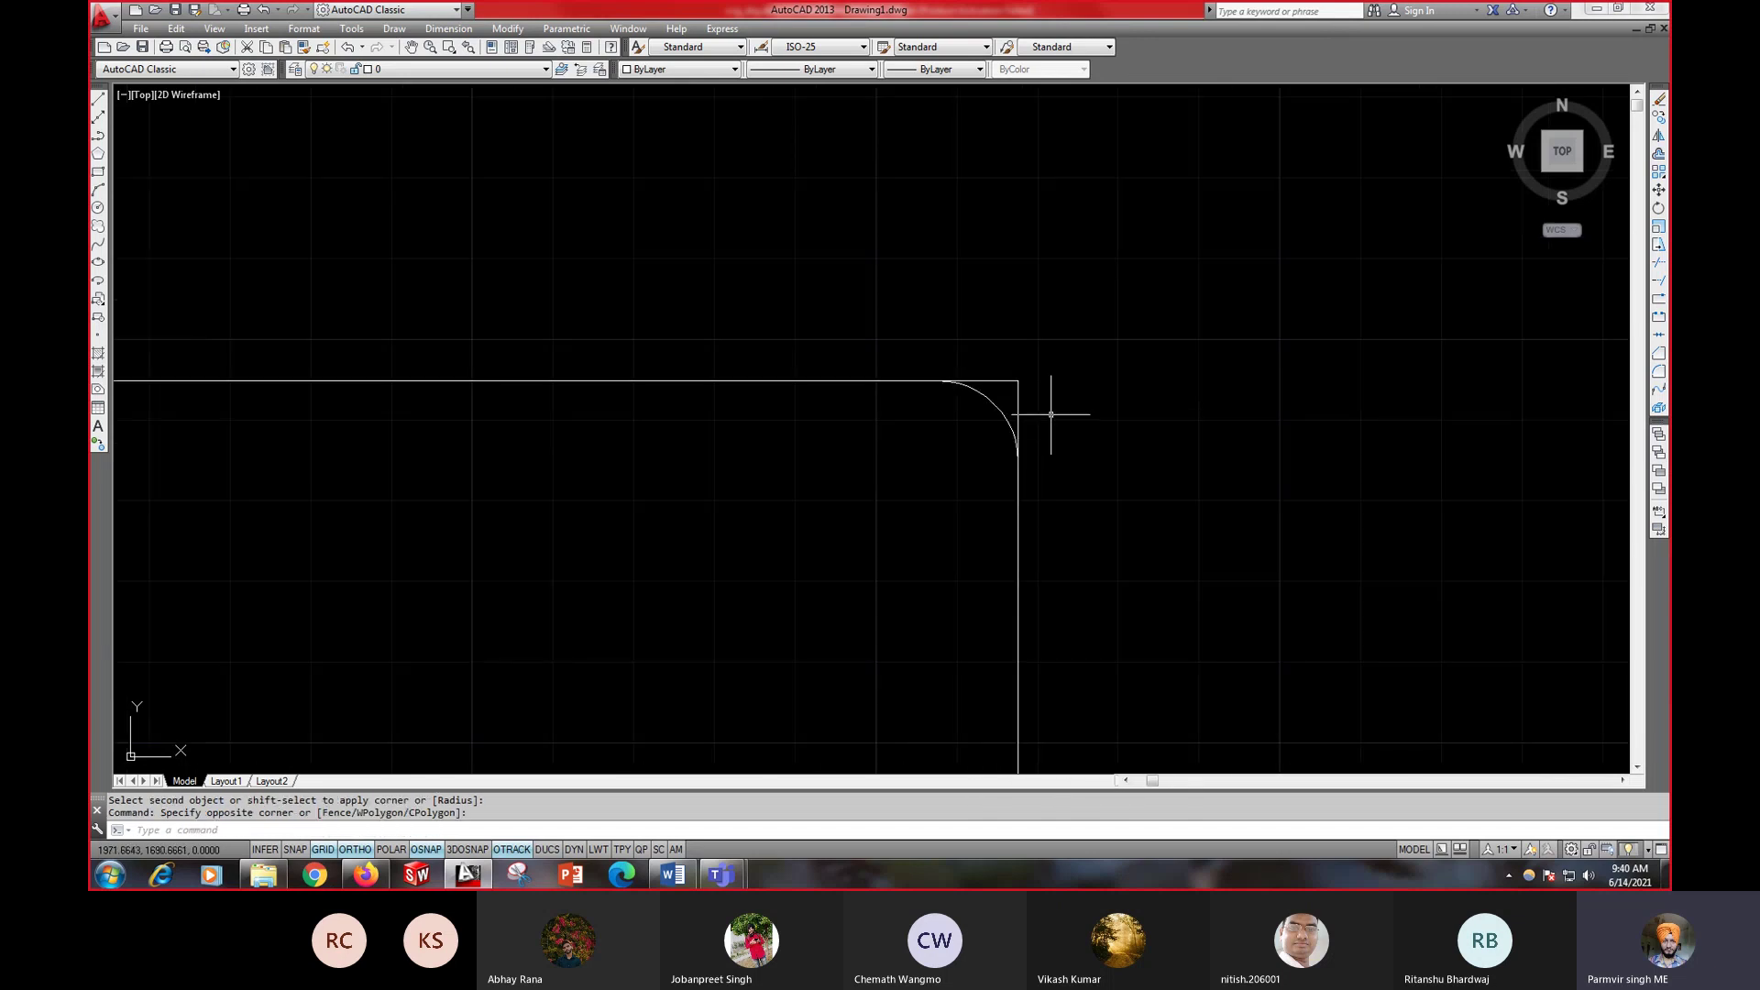
pyautogui.scroll(-4, 1035, 419)
pyautogui.moveTo(728, 438); pyautogui.dragTo(896, 353, button='middle')
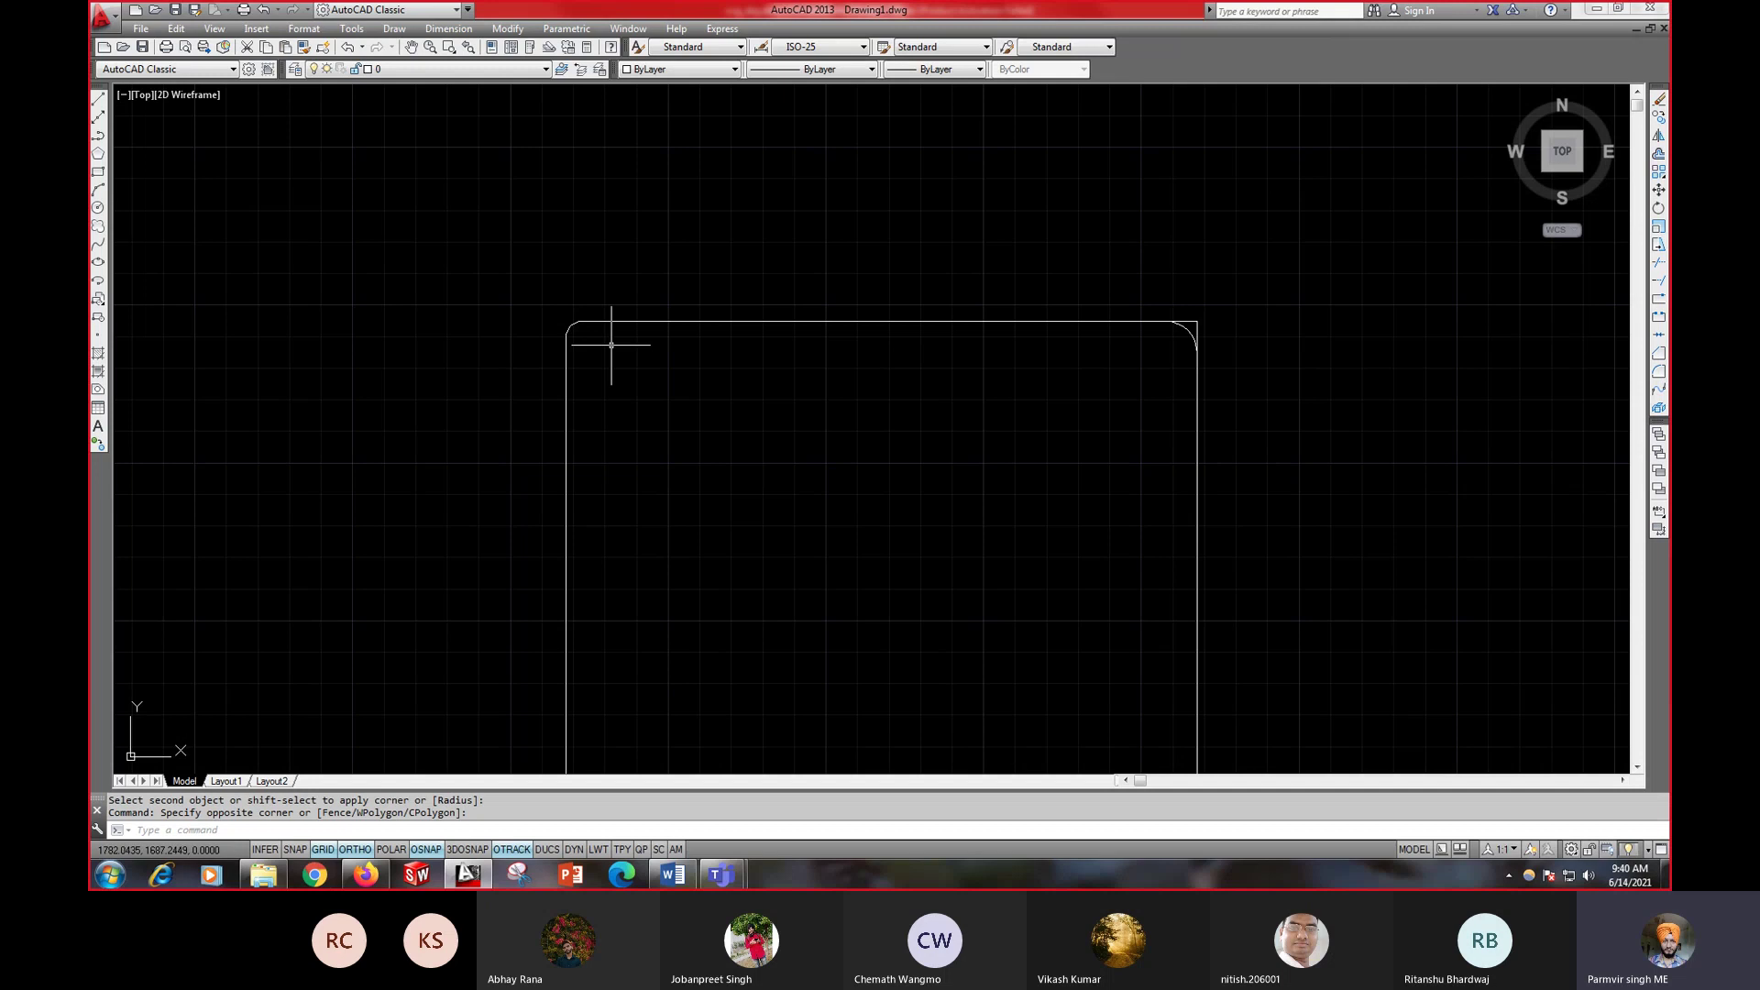
pyautogui.scroll(2, 531, 394)
pyautogui.scroll(-2, 684, 321)
pyautogui.moveTo(658, 394); pyautogui.dragTo(629, 348, button='middle')
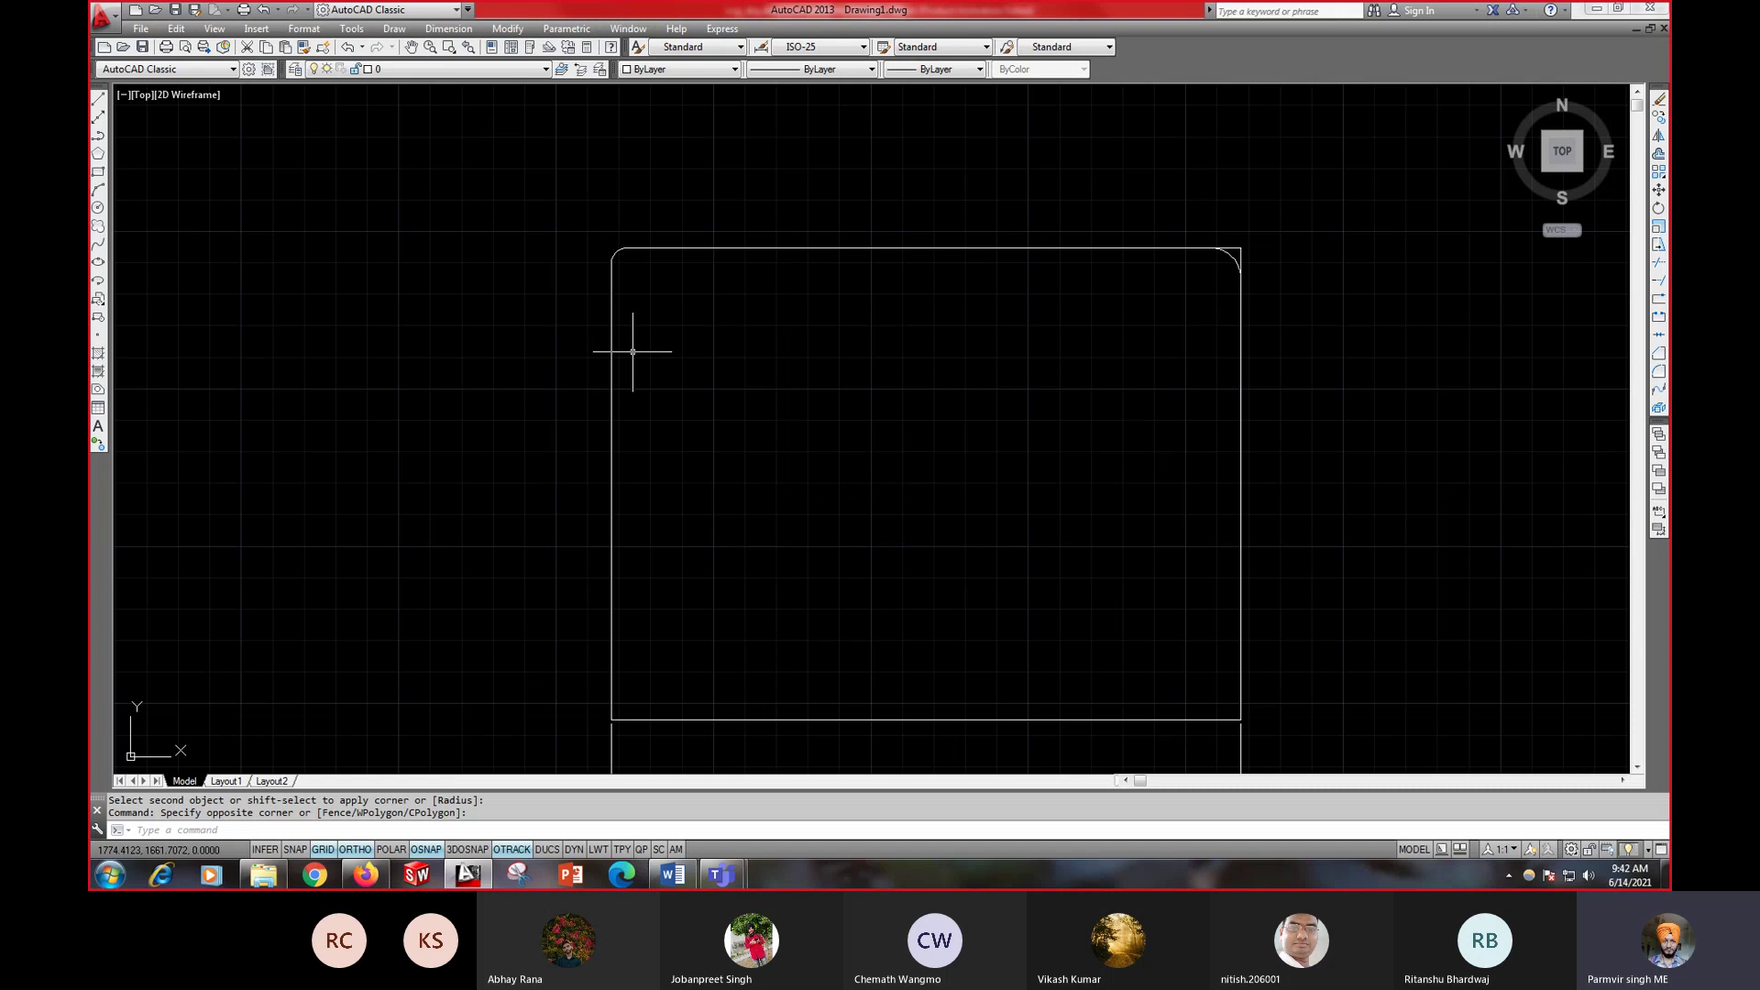
# - Chamfer the rectangle's lower-left corner in No trim mode, with distances of 10 on the vertical edge and 20 on the bottom edge
pyautogui.write('CHA')
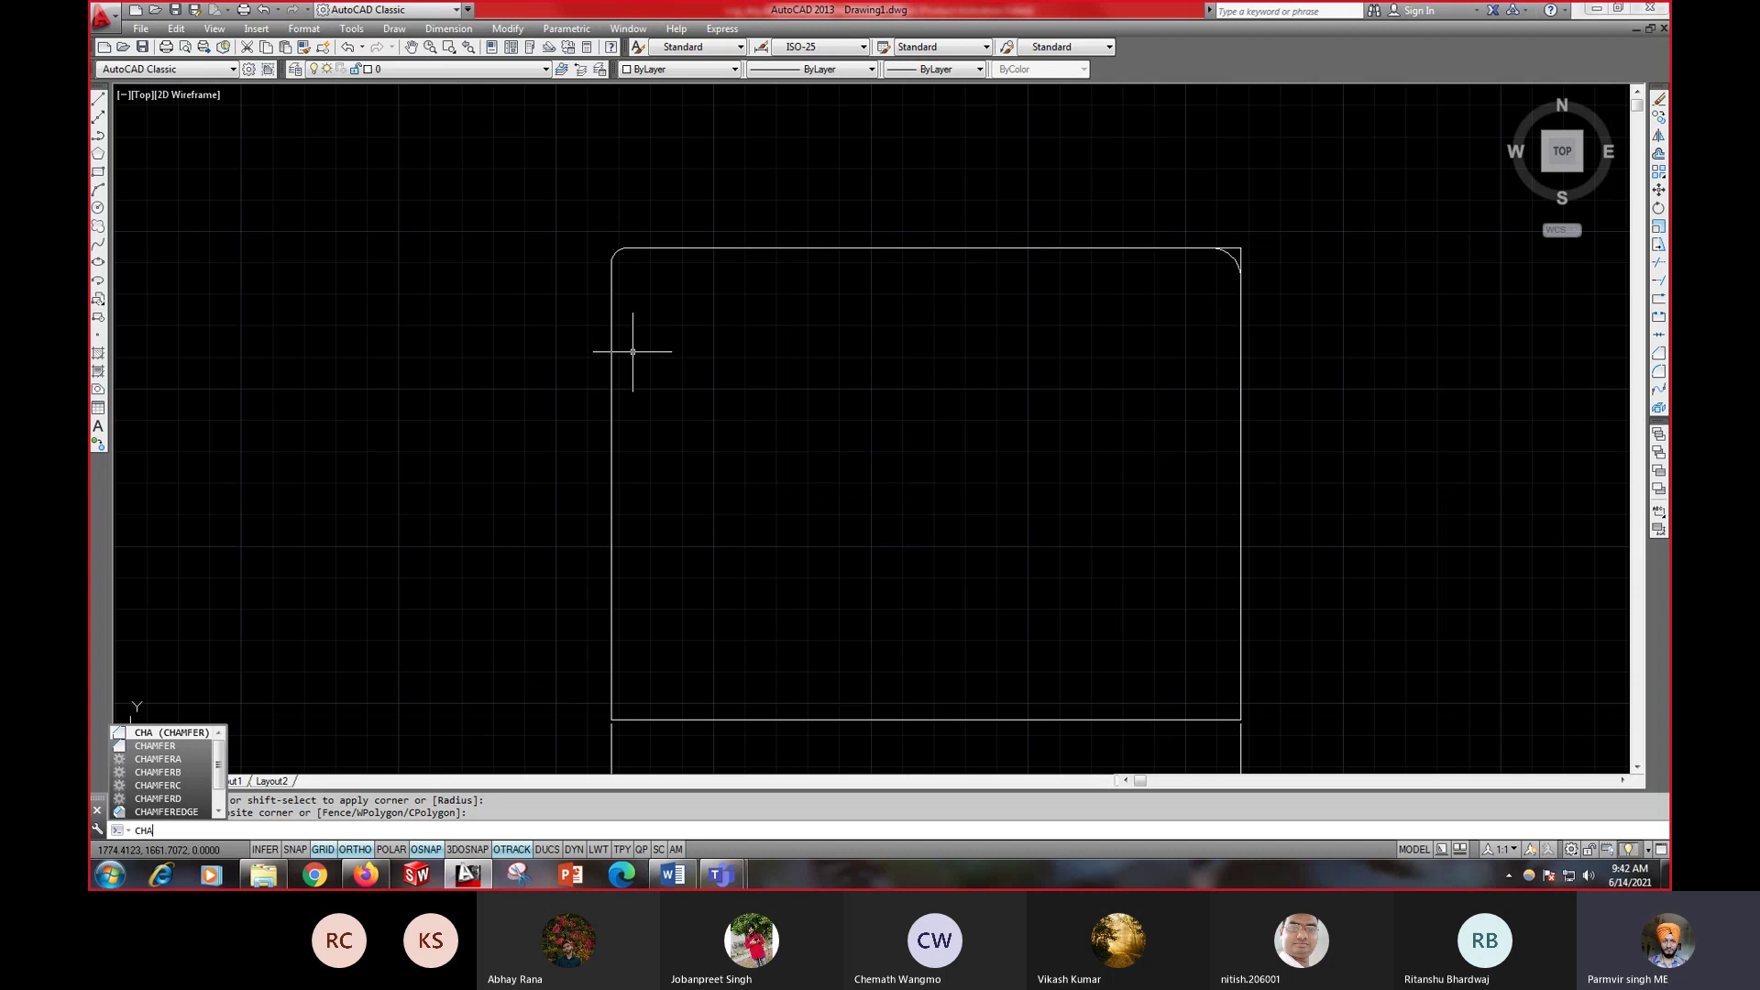
pyautogui.press('Return')
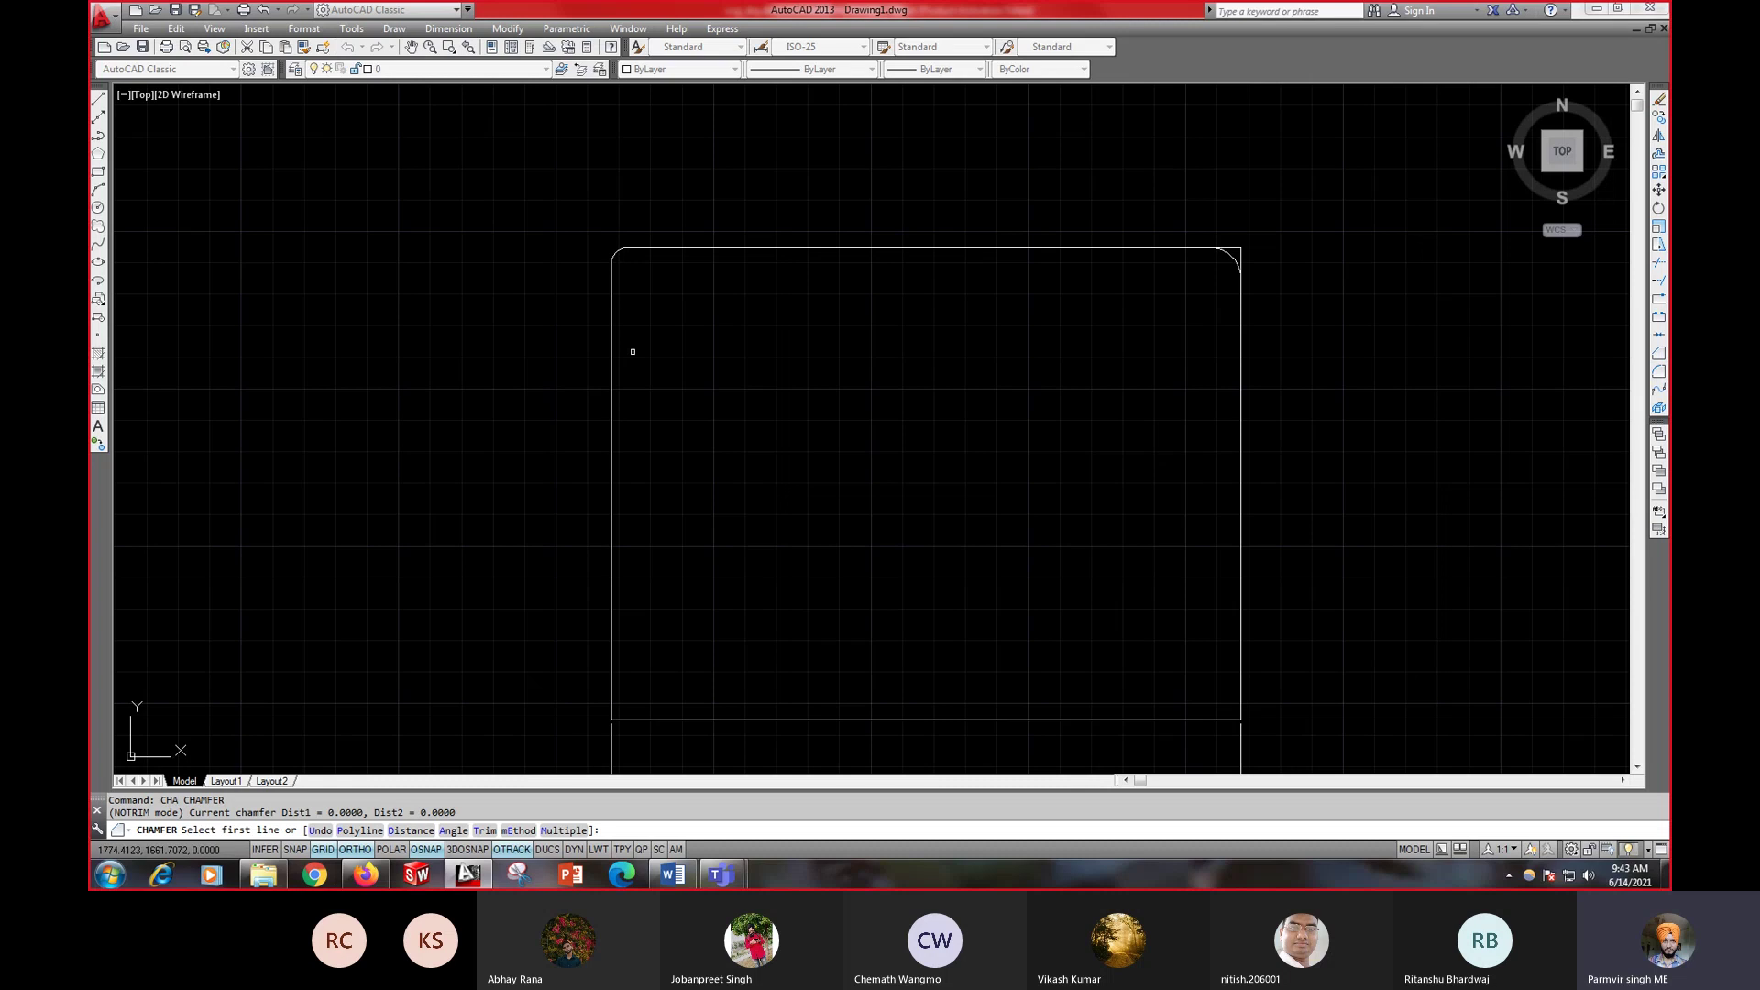
pyautogui.write('d')
pyautogui.press('Return')
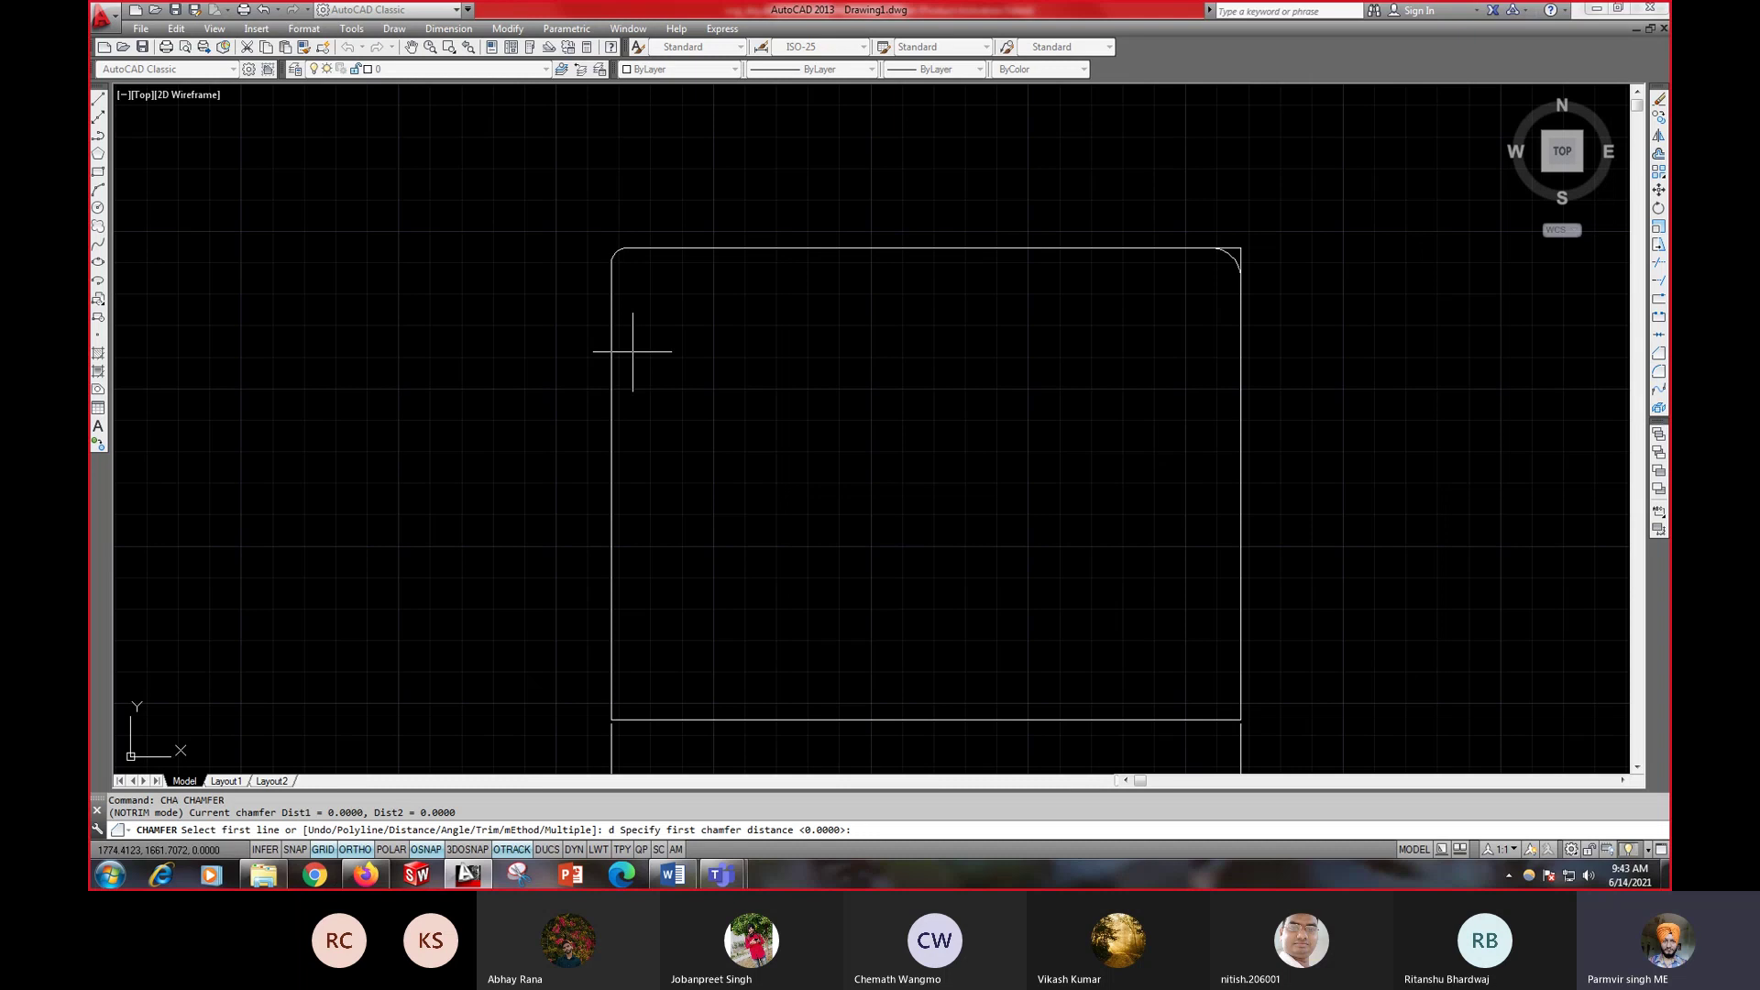
pyautogui.write('10')
pyautogui.press('Return')
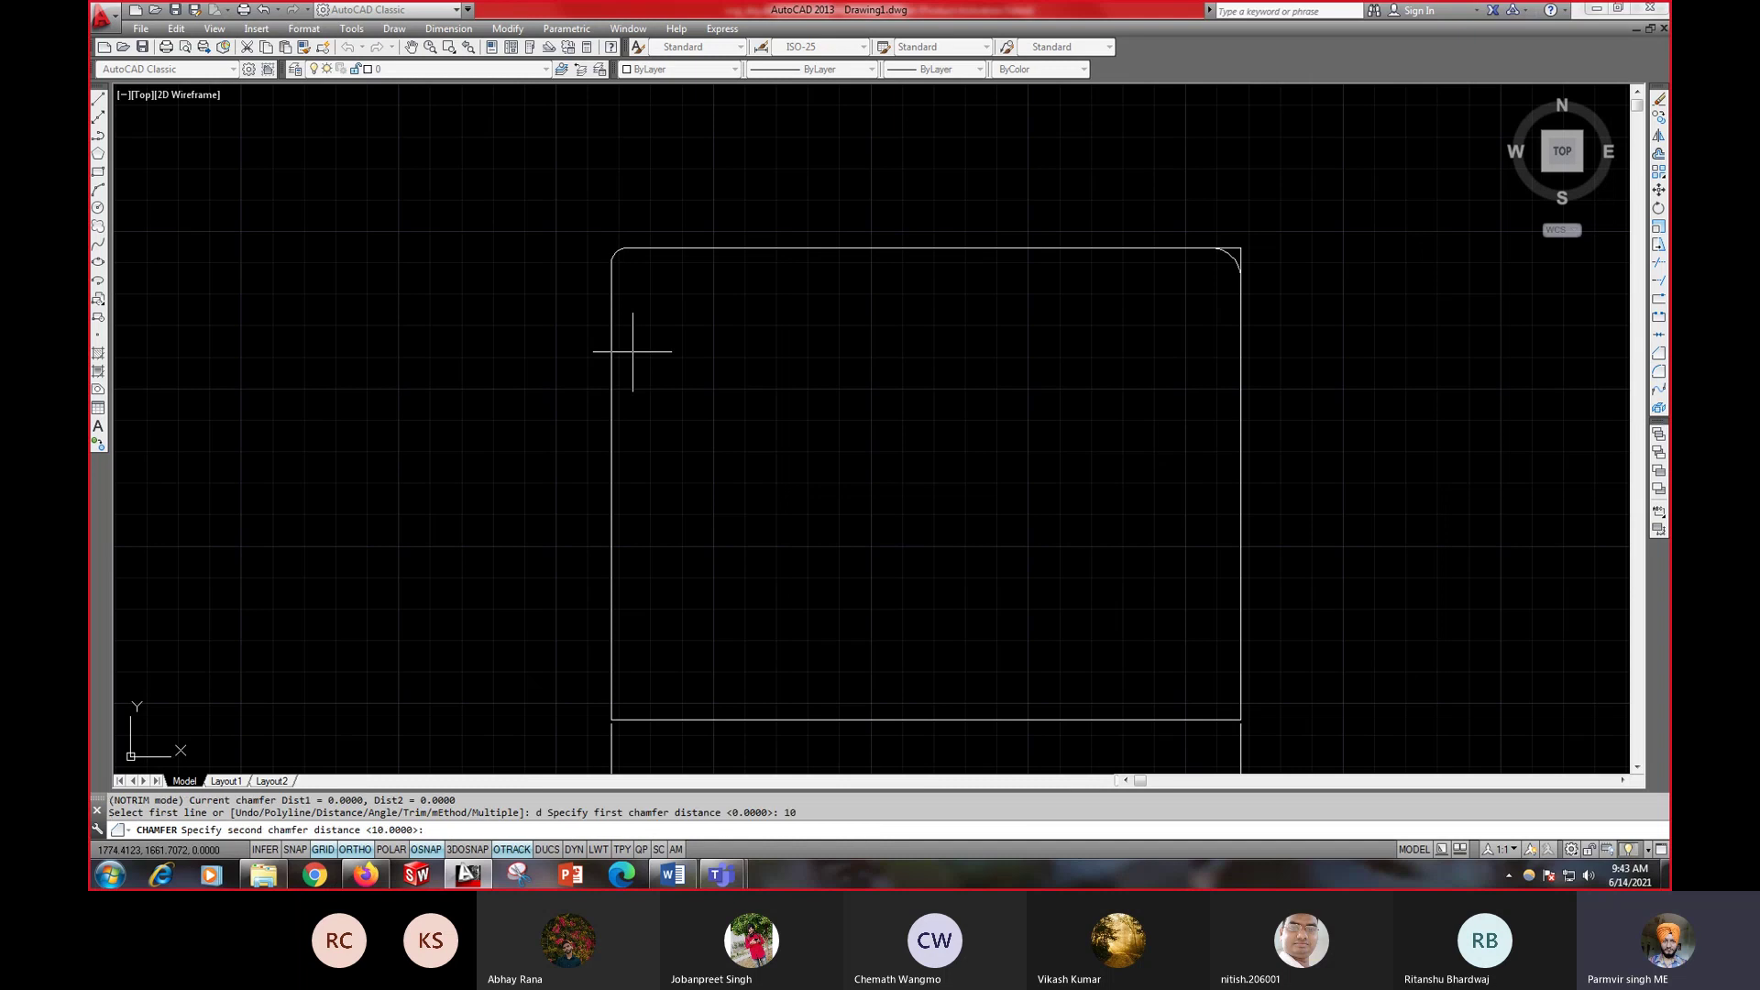
pyautogui.write('20')
pyautogui.press('Return')
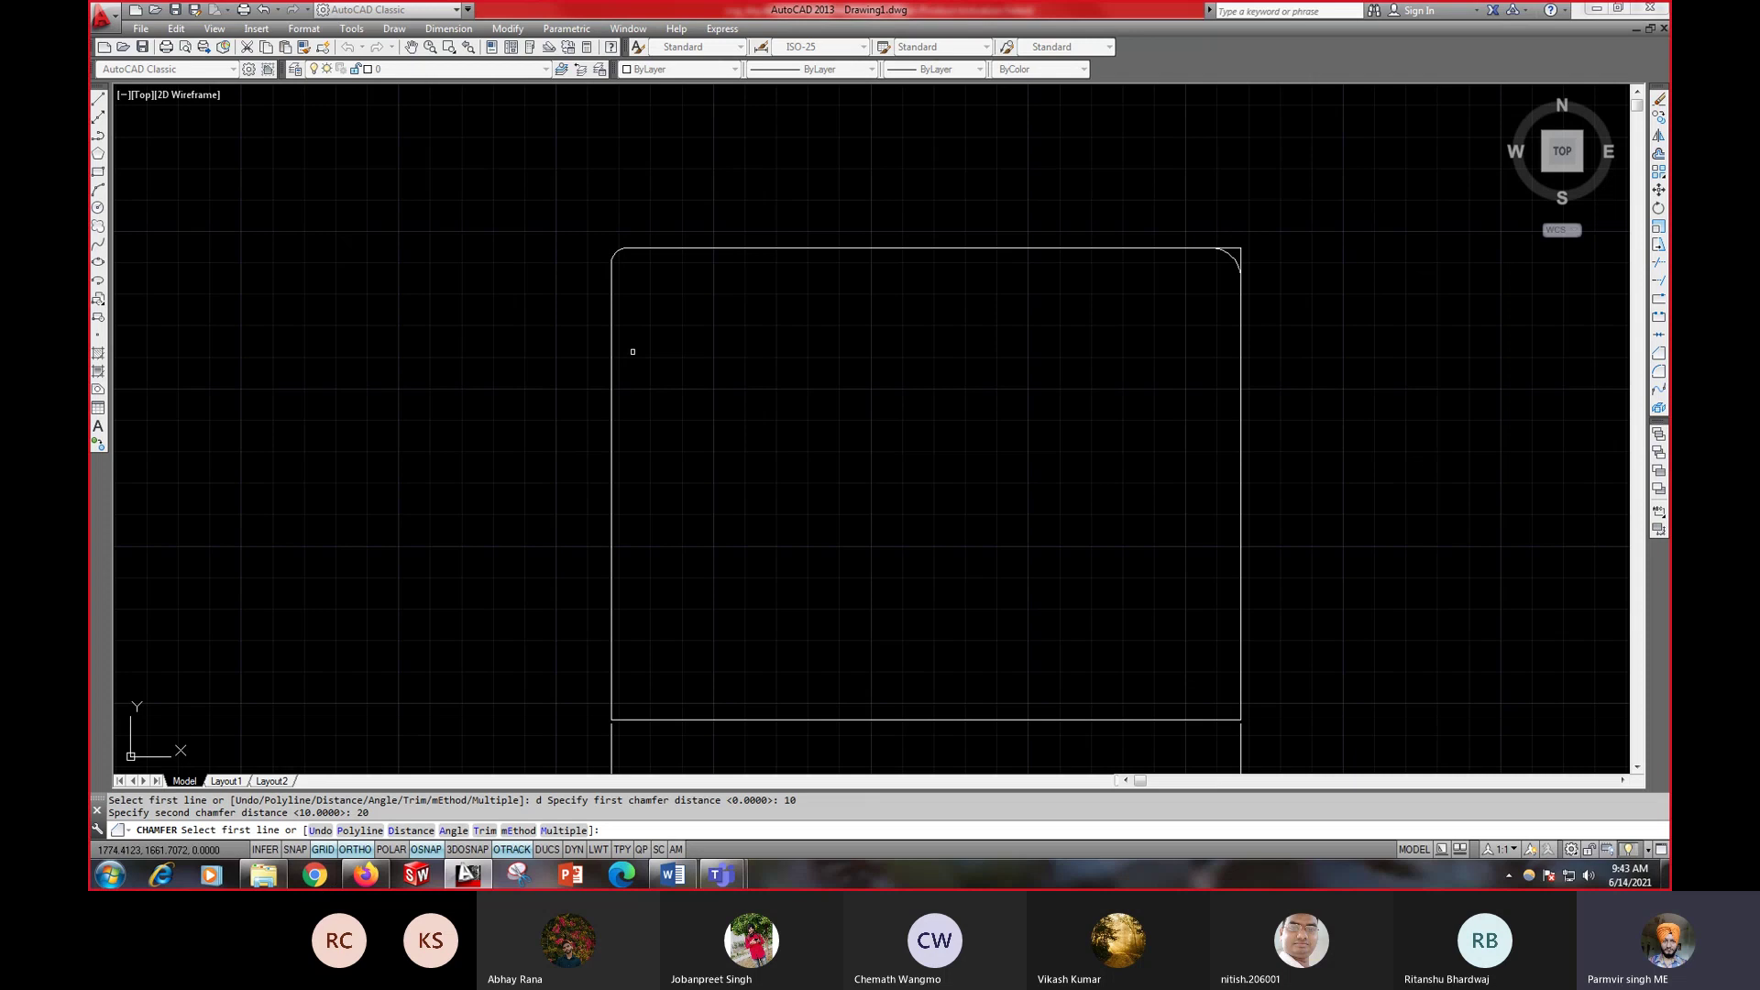
pyautogui.click(612, 651)
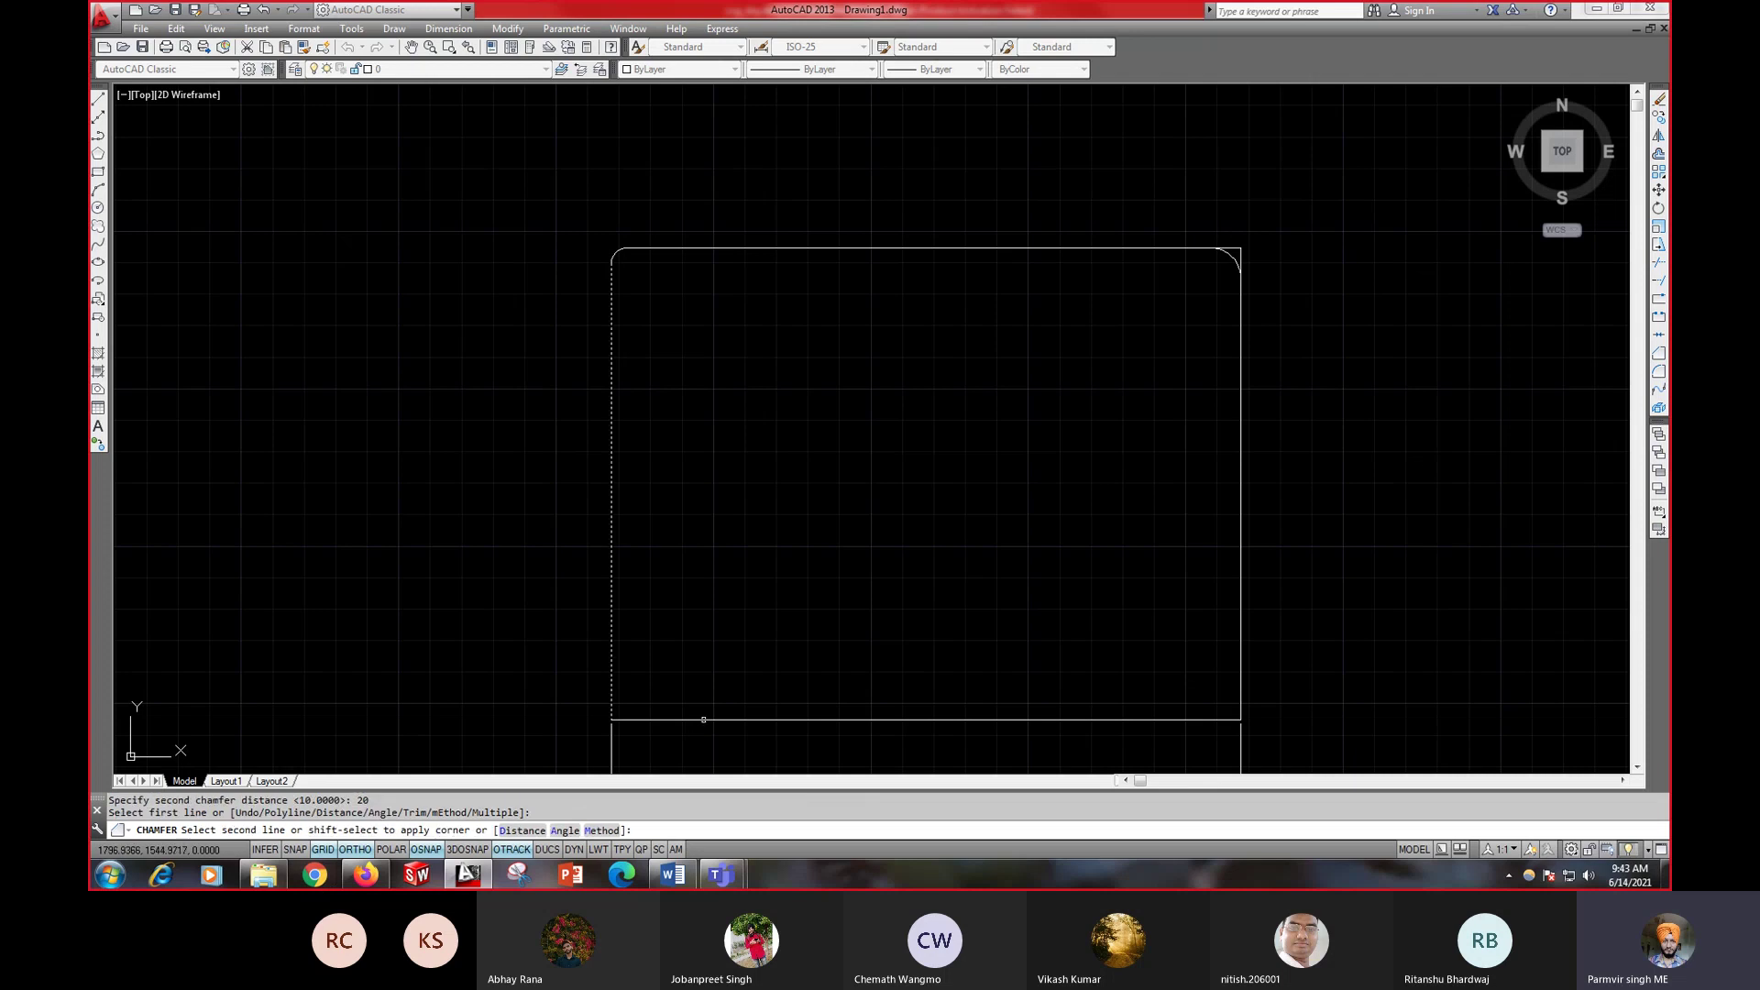
pyautogui.click(703, 719)
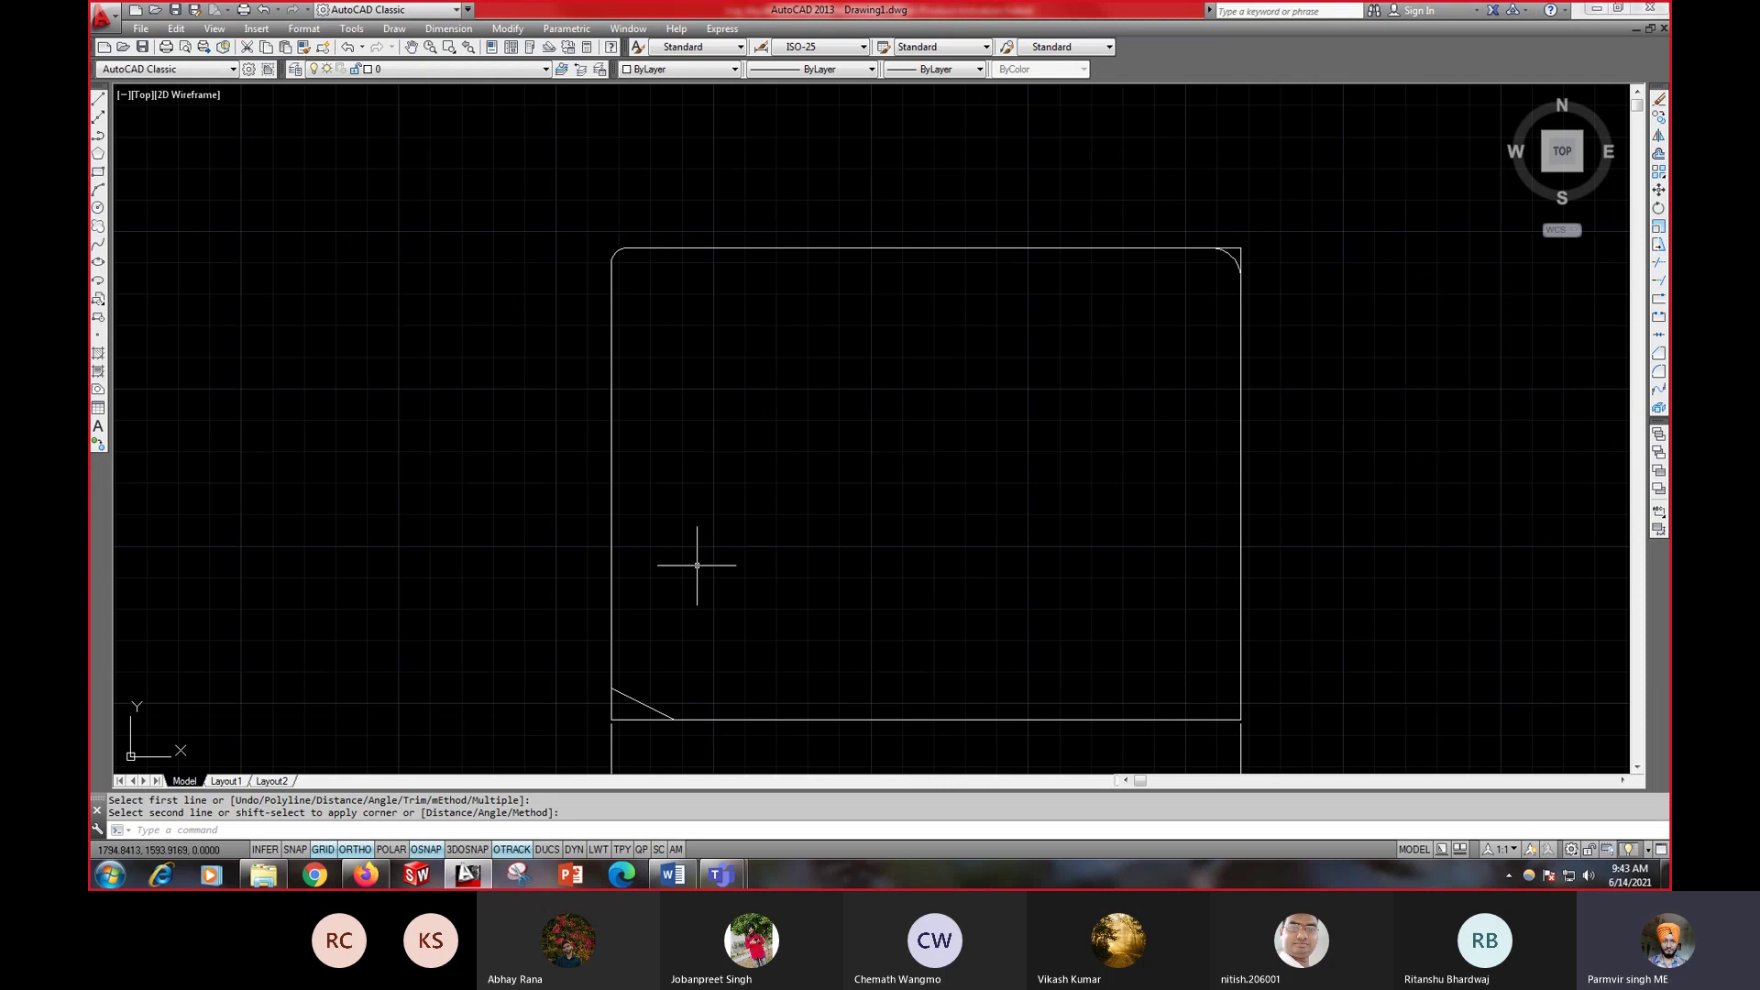
pyautogui.scroll(-4, 697, 565)
pyautogui.scroll(4, 702, 608)
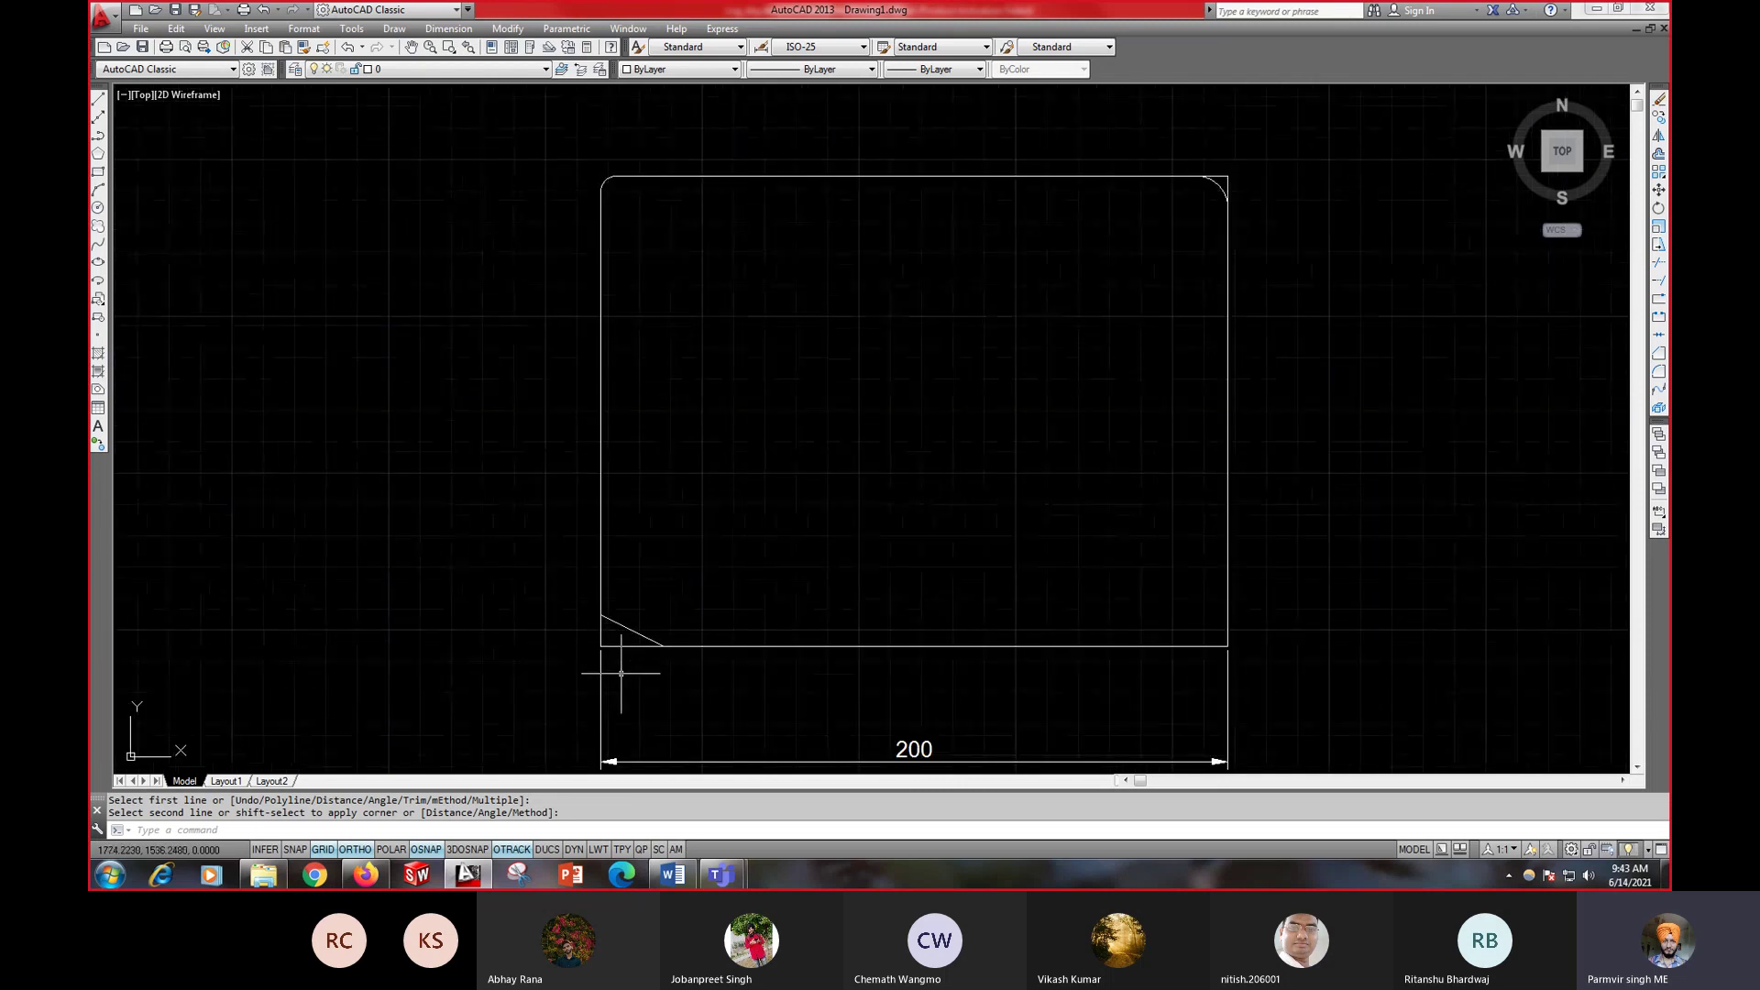
pyautogui.scroll(2, 577, 615)
pyautogui.scroll(-4, 600, 629)
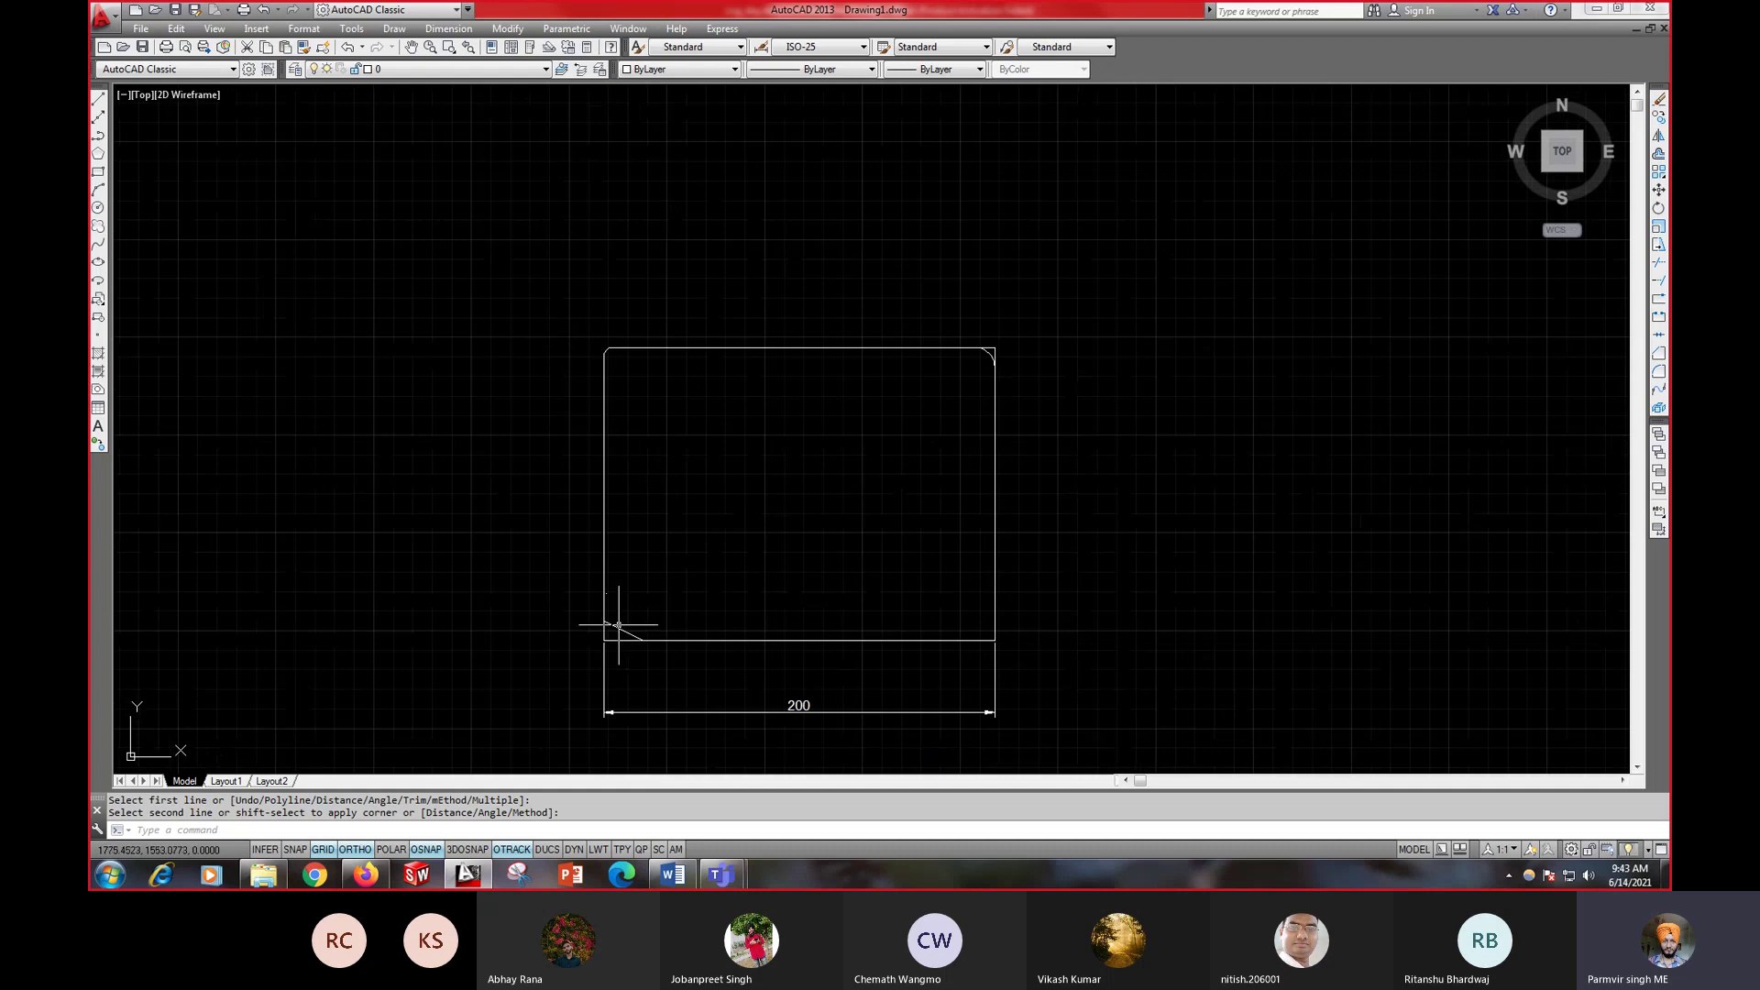
pyautogui.scroll(2, 613, 638)
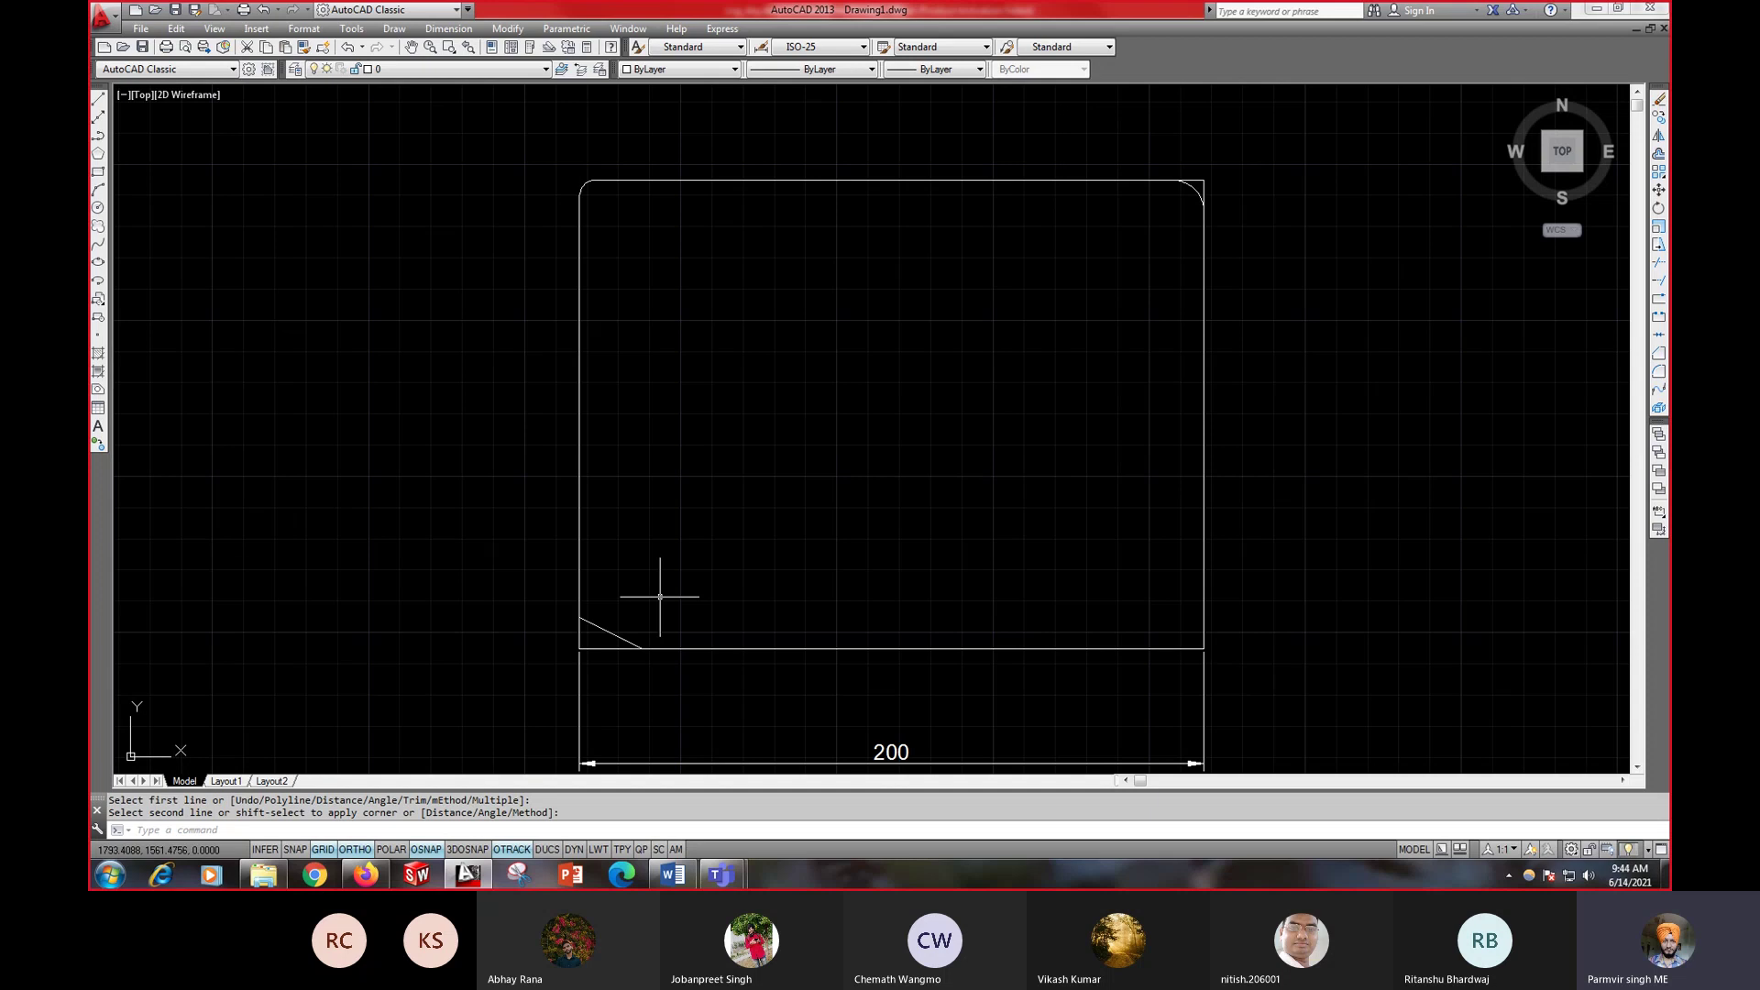
# - Chamfer the rectangle's lower-right corner in Trim mode, with a length of 20 on the bottom edge and an angle of 30
pyautogui.write('CHa')
pyautogui.press('Return')
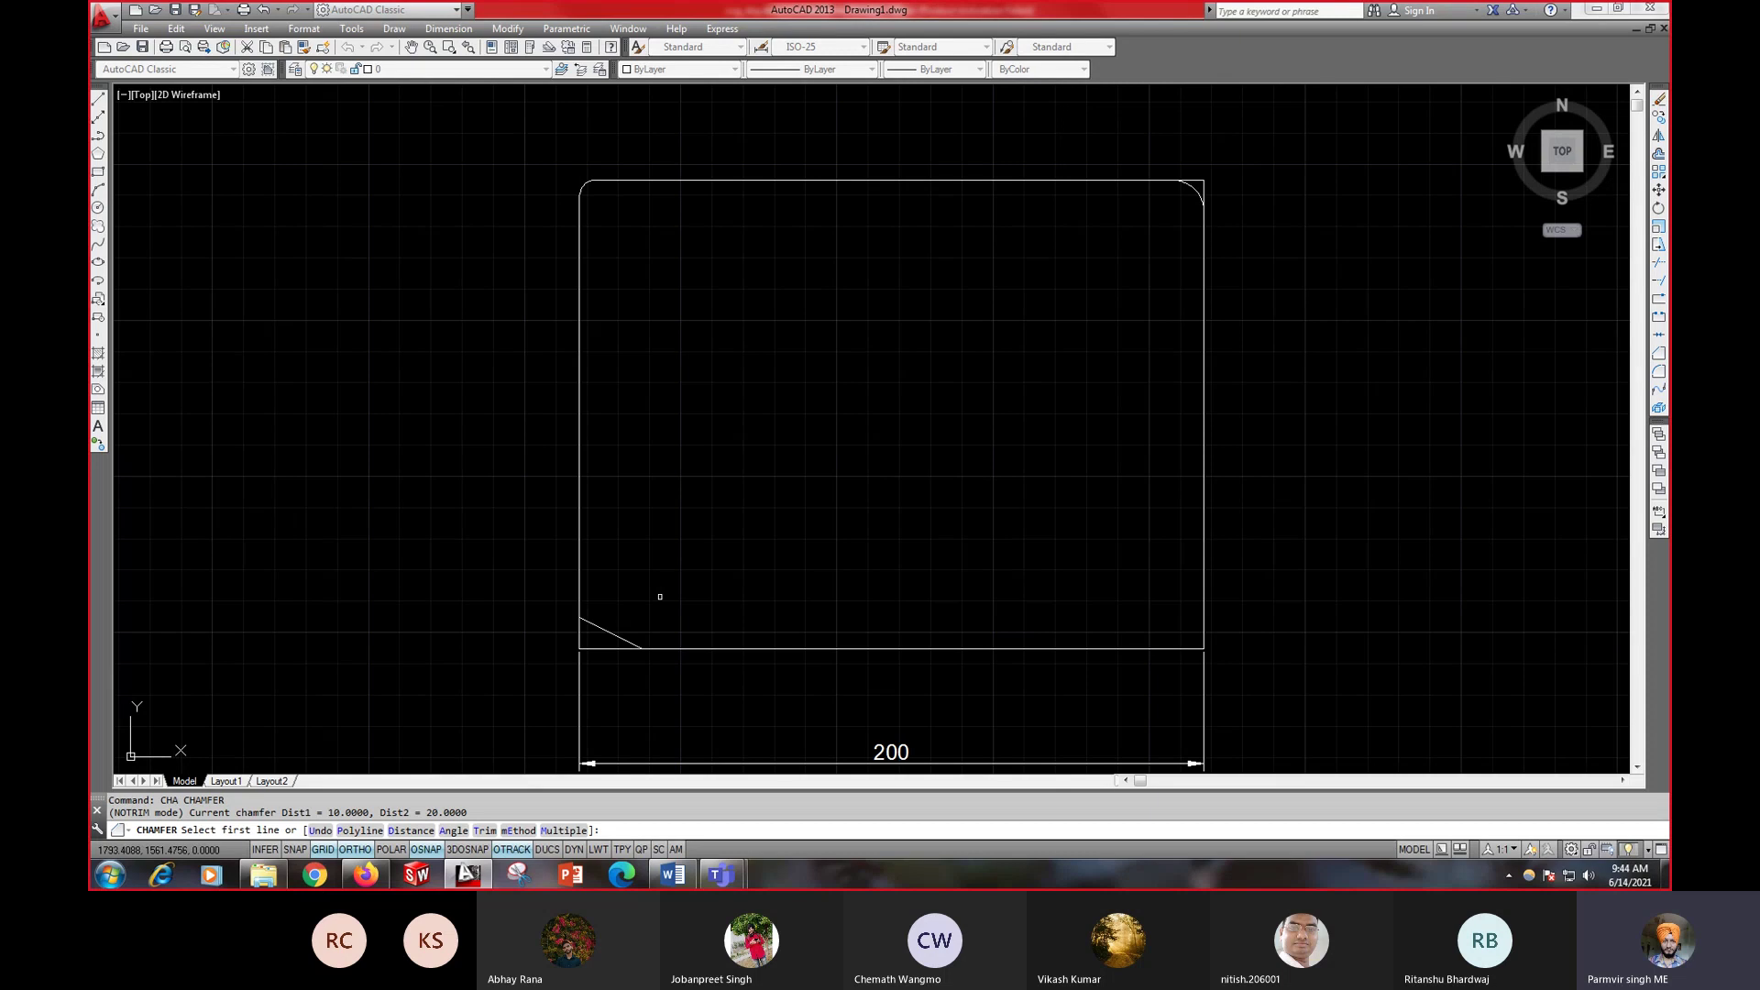
pyautogui.write('t')
pyautogui.press('Return')
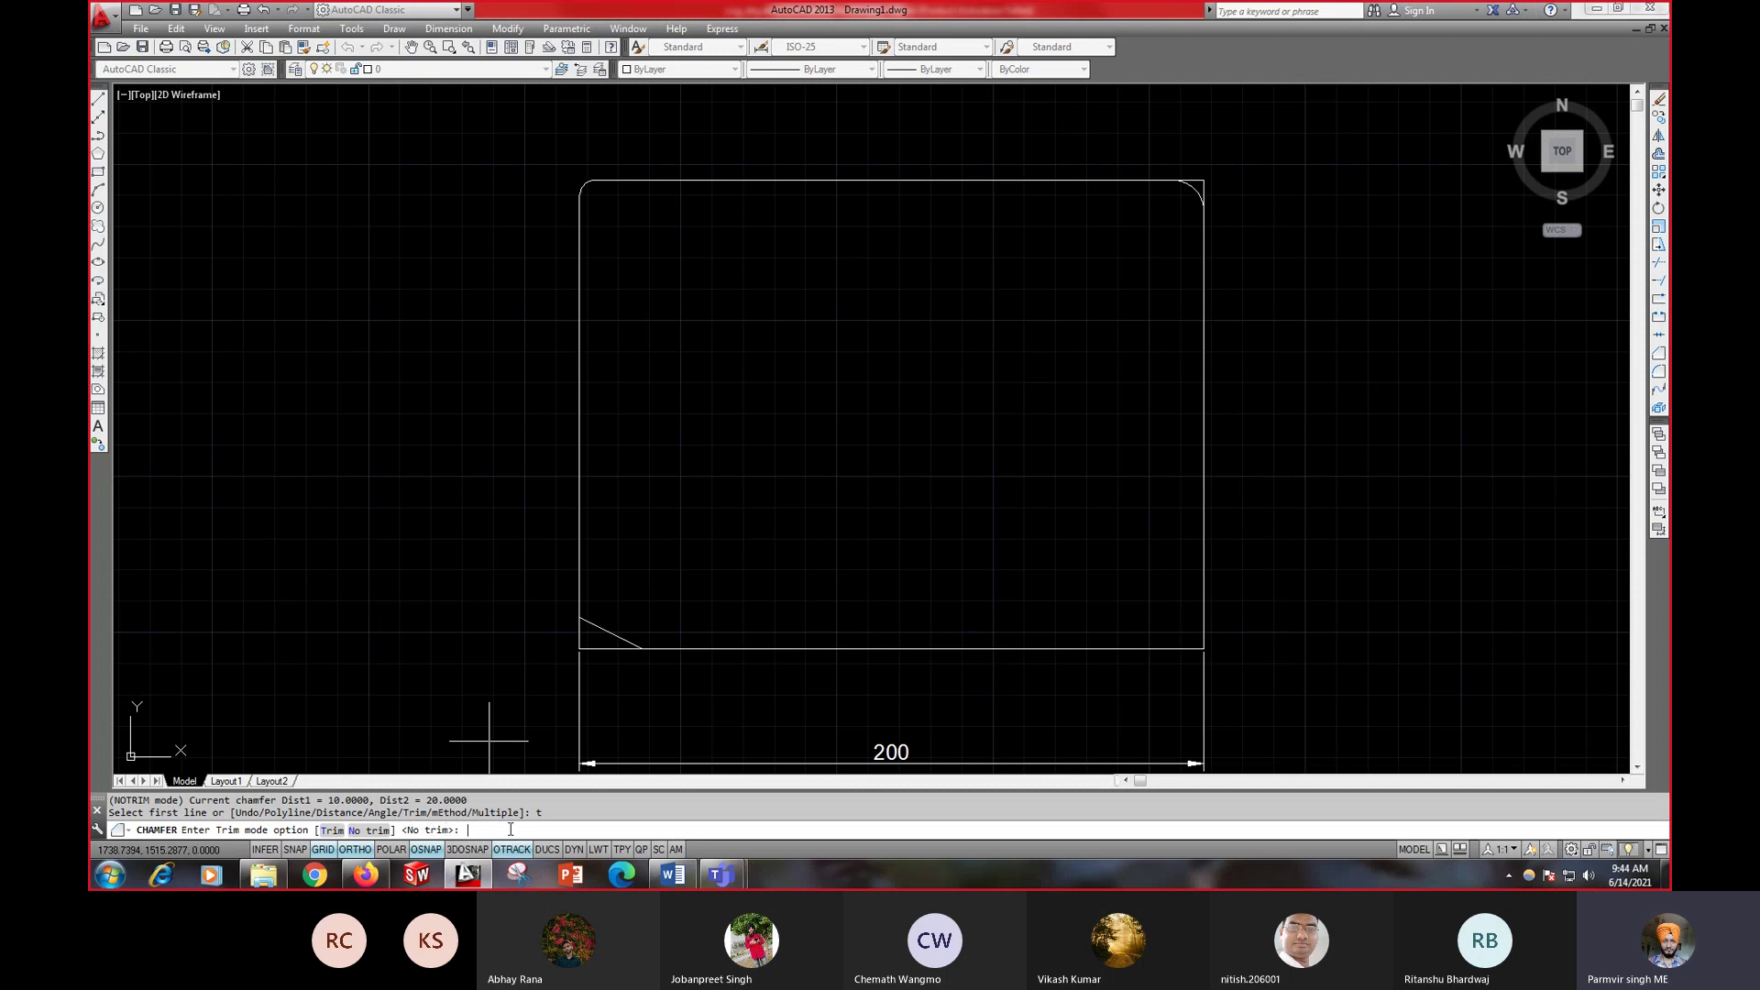
pyautogui.write('t')
pyautogui.press('Return')
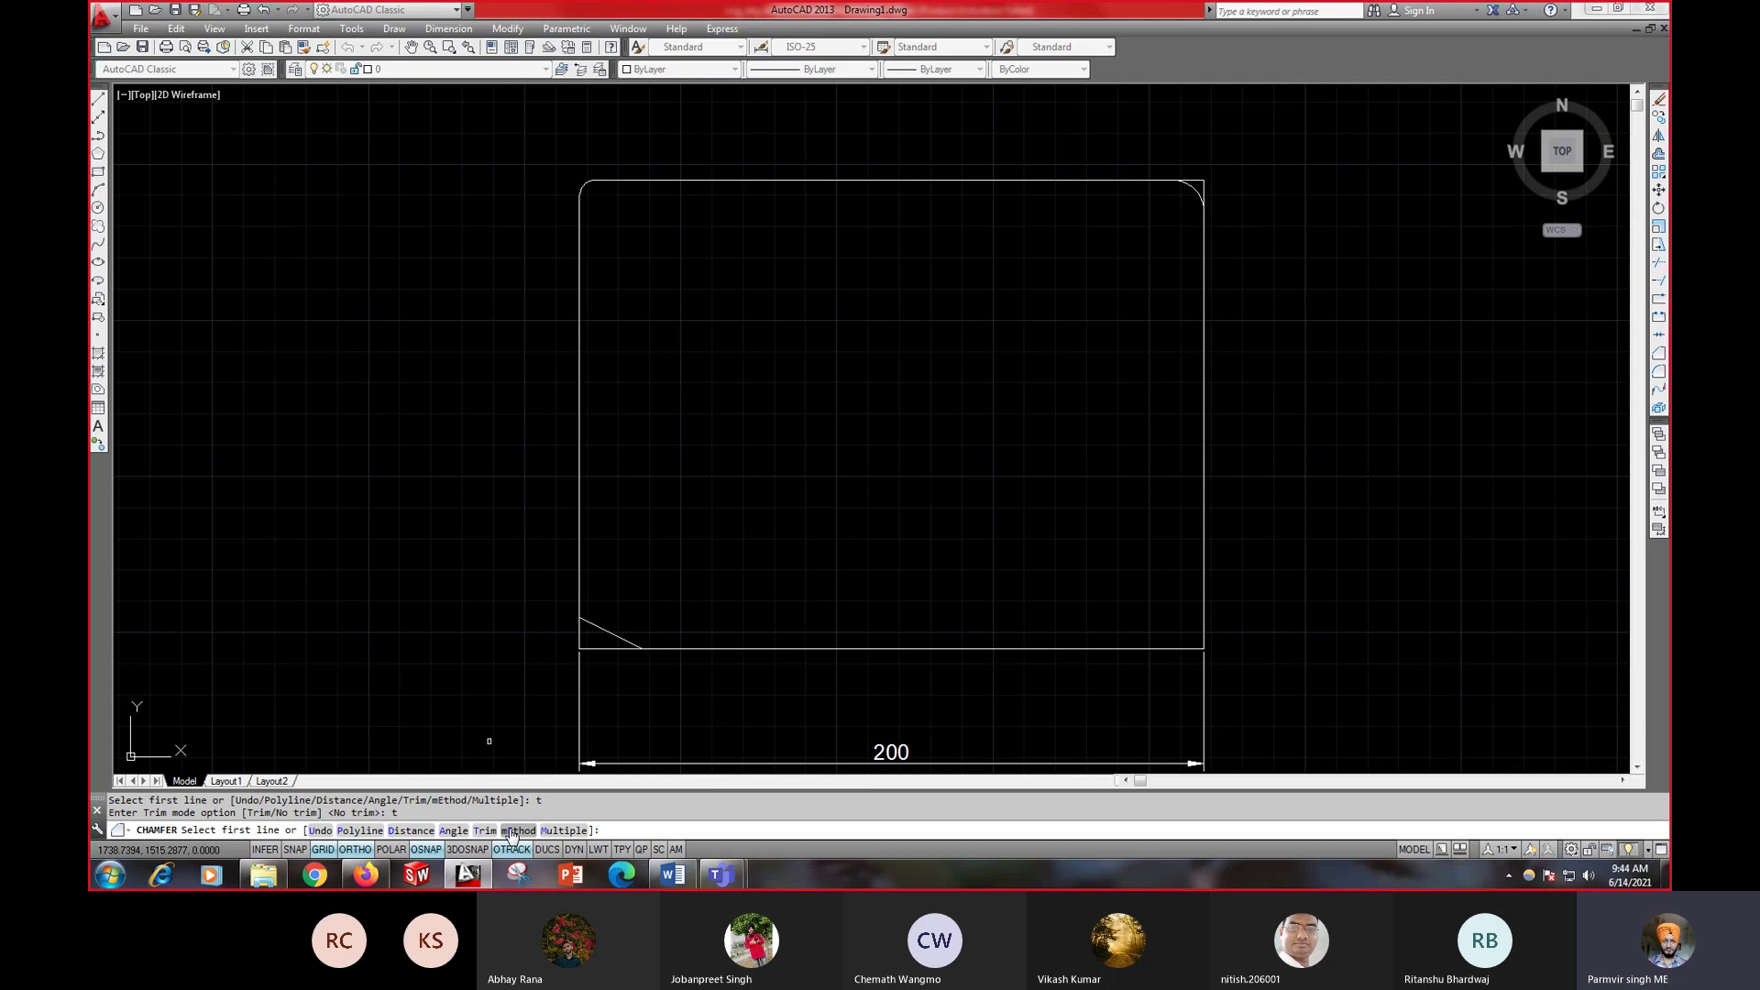
pyautogui.click(453, 831)
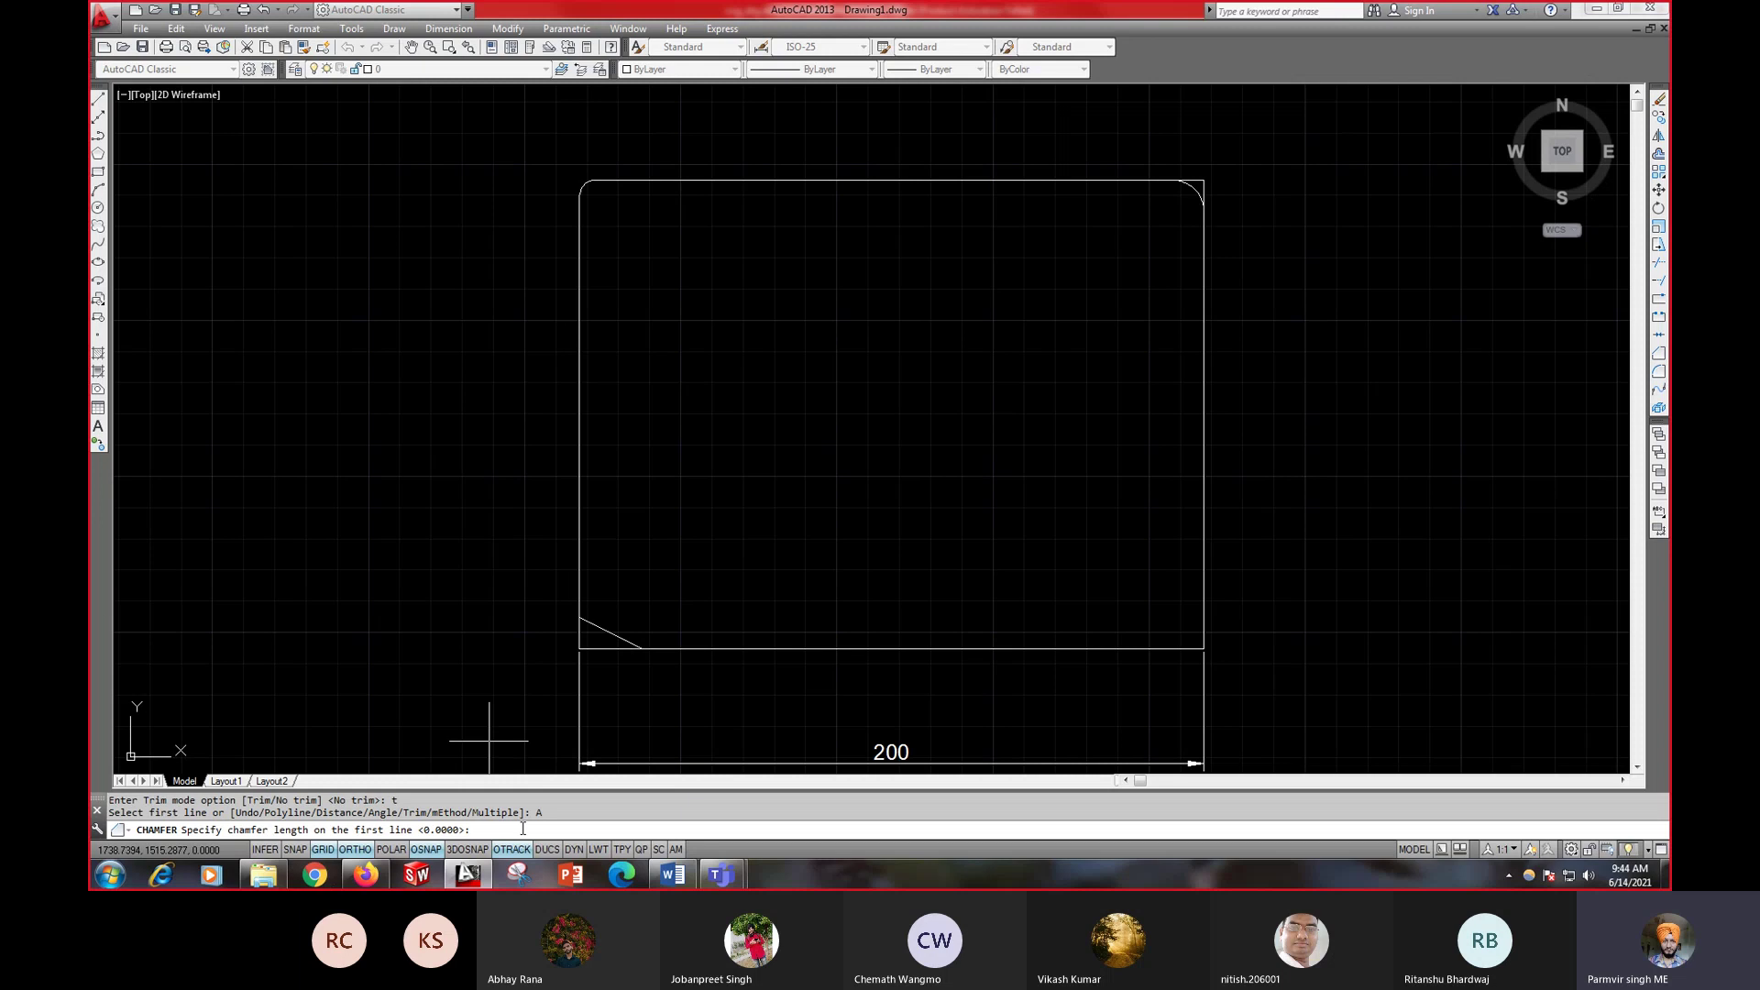
pyautogui.write('20')
pyautogui.press('Return')
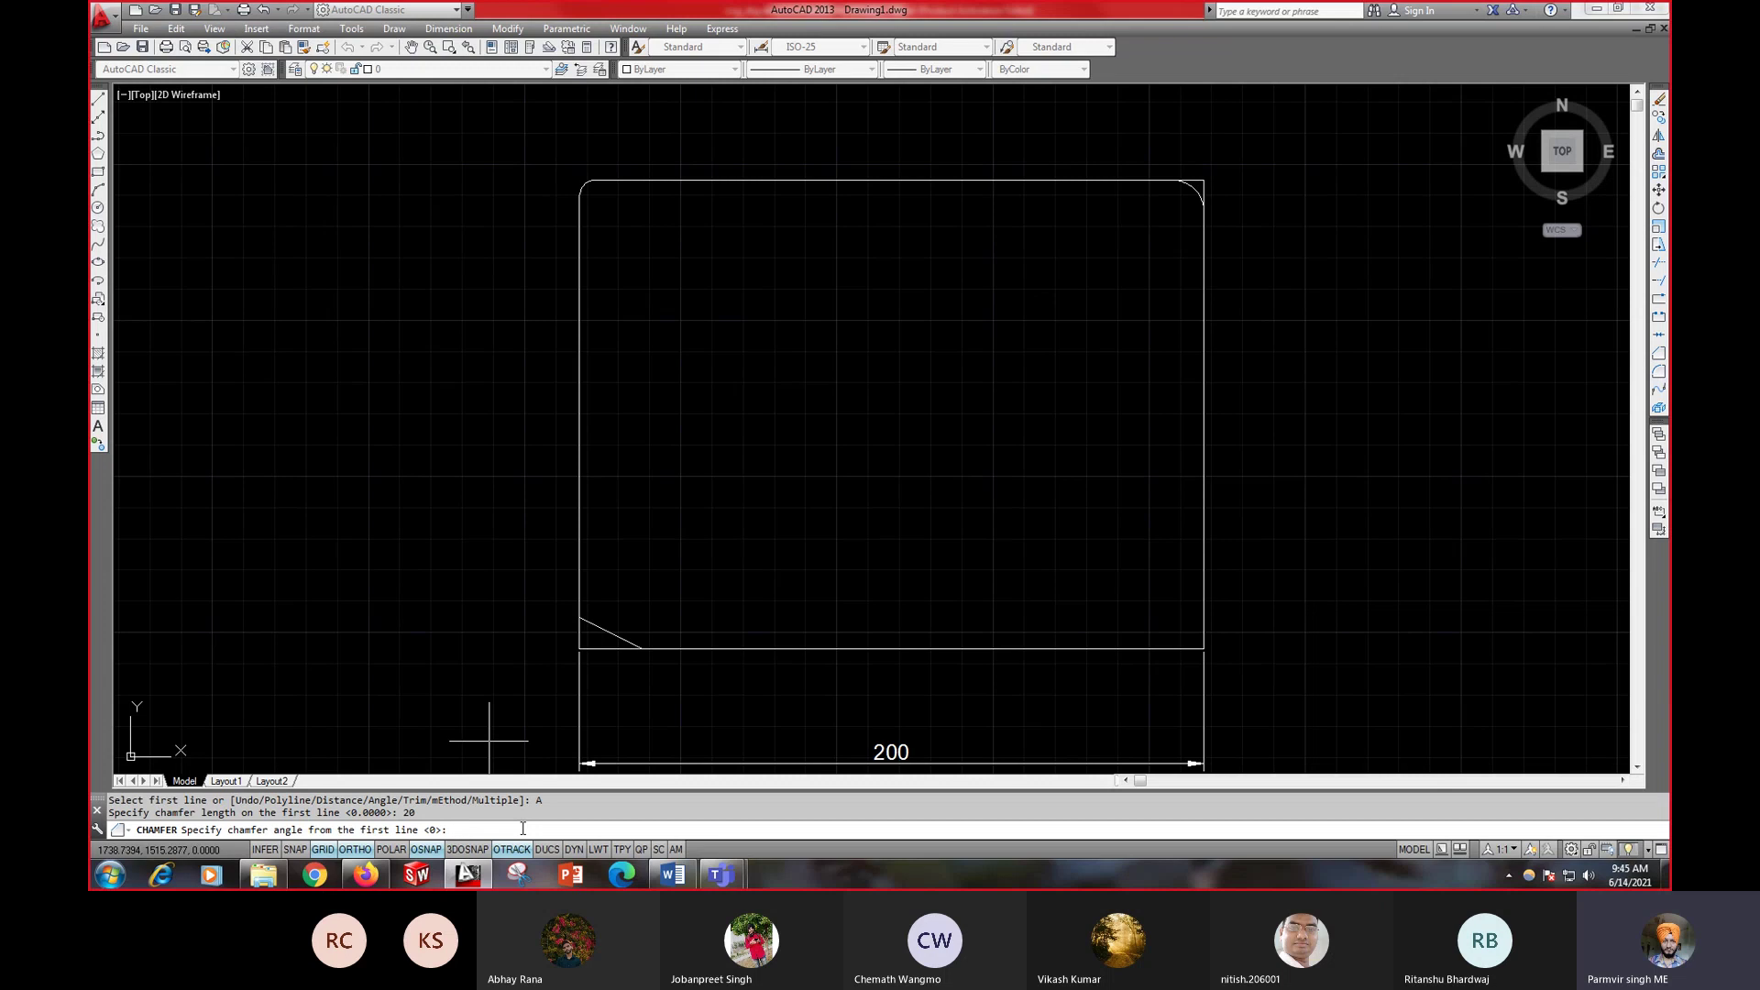
pyautogui.write('30')
pyautogui.press('Return')
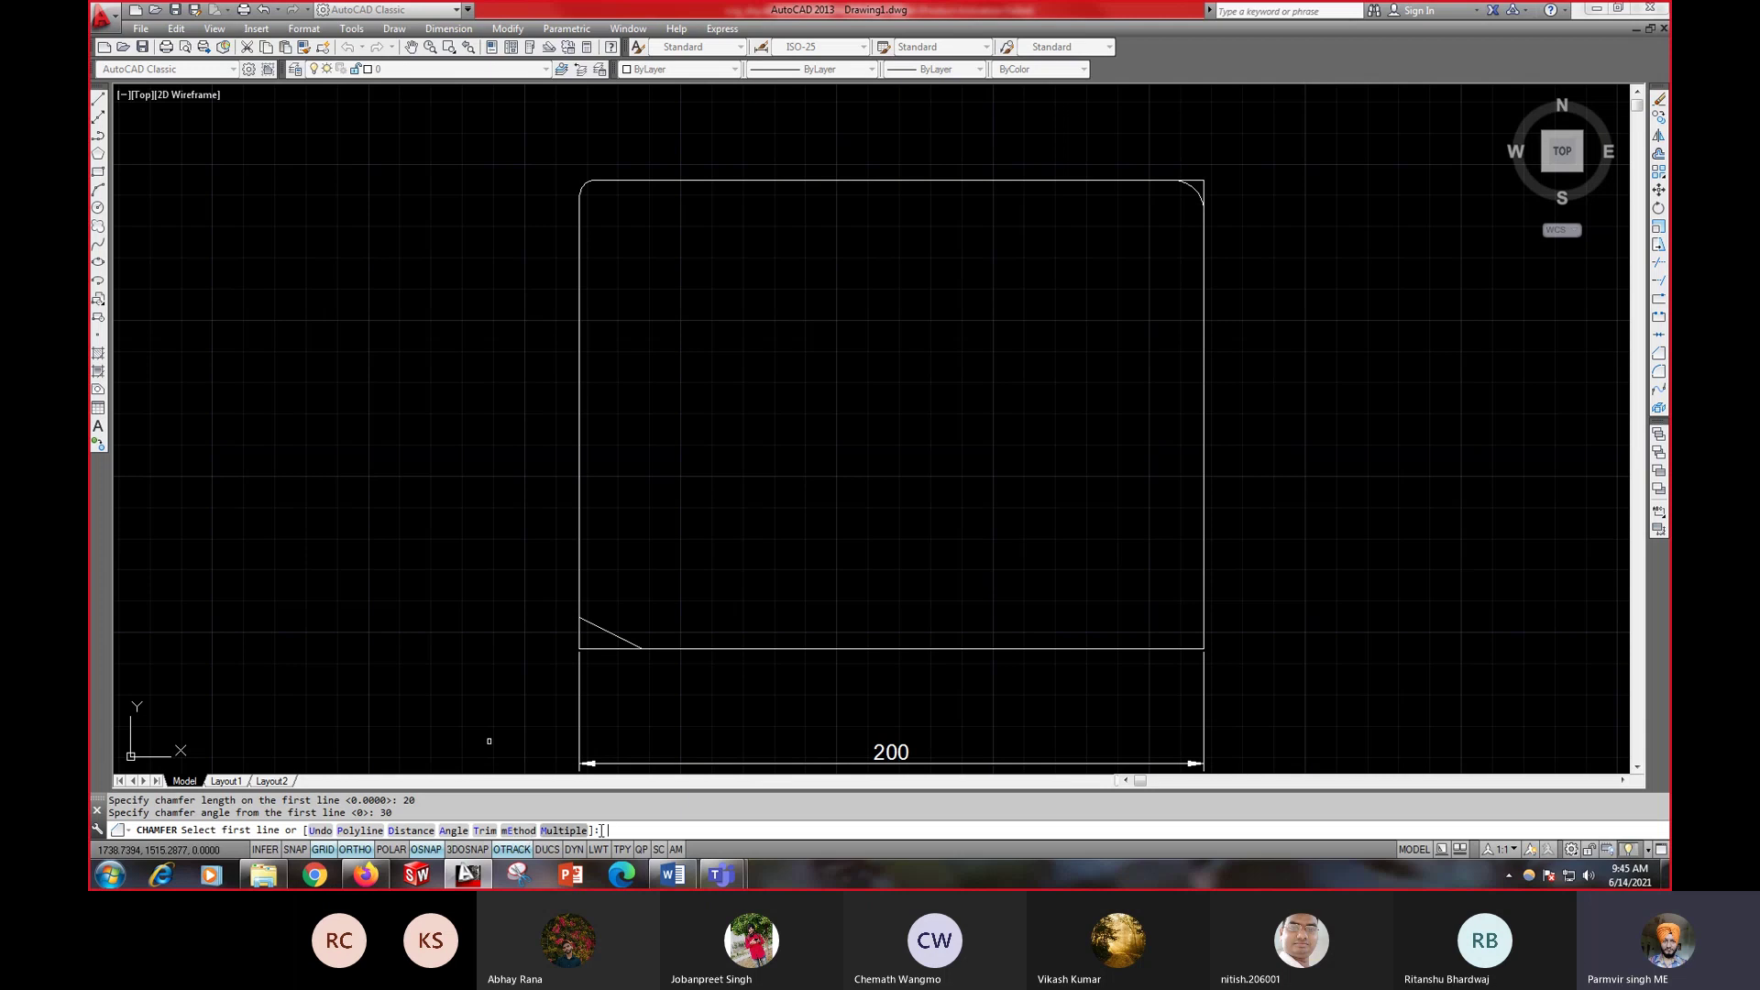
pyautogui.click(1178, 650)
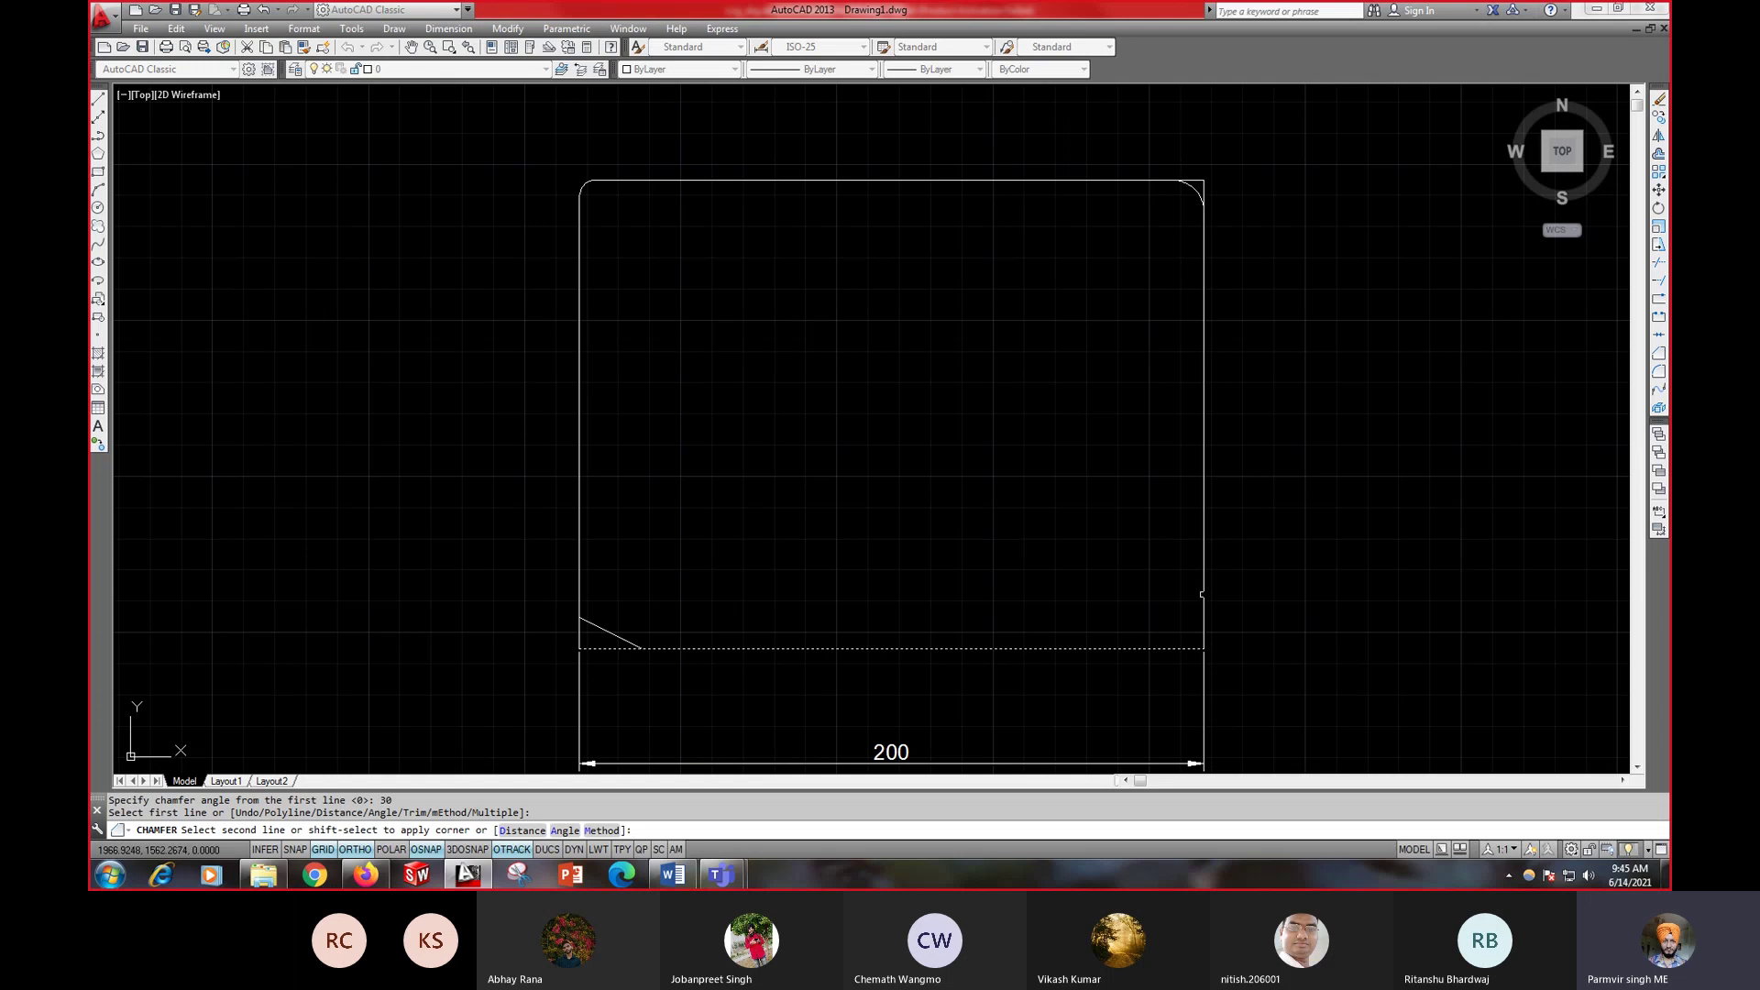
pyautogui.click(1206, 587)
# - Examine the trimmed lower-right chamfer and the plate's width dimension, and consult the Exercise 6 base plate drawing in Word
pyautogui.scroll(-2, 1218, 670)
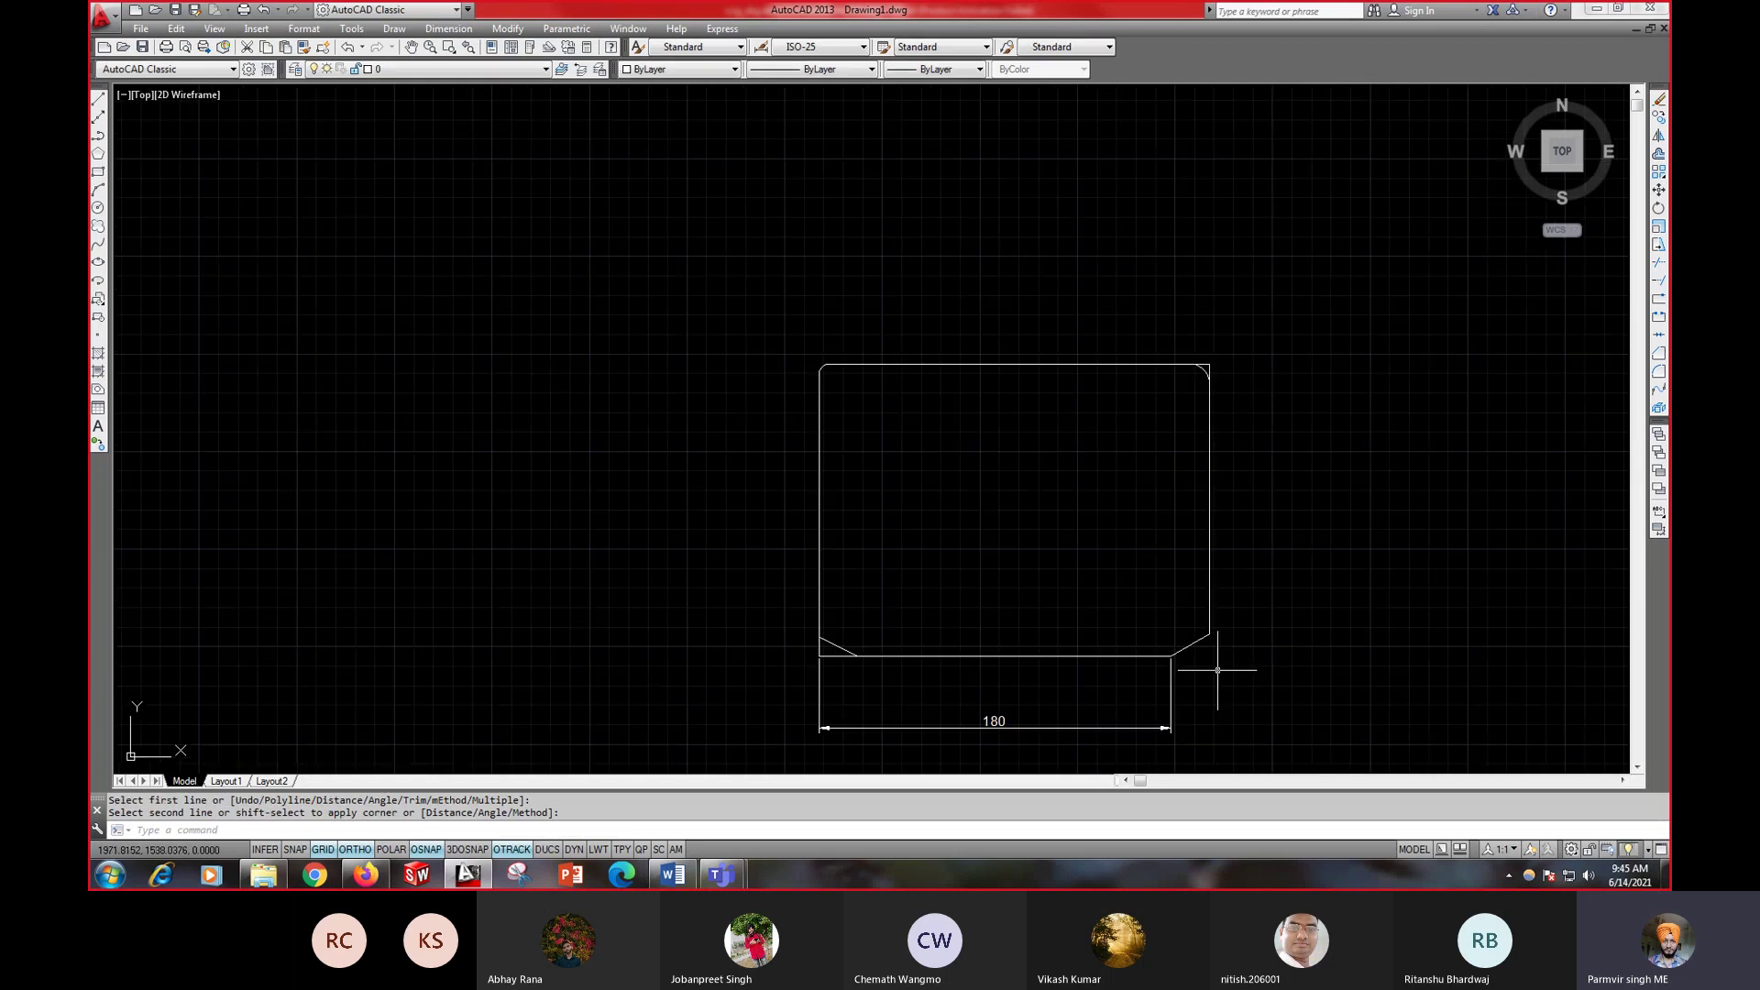
pyautogui.moveTo(1217, 670); pyautogui.dragTo(1088, 688, button='middle')
pyautogui.scroll(2, 1057, 656)
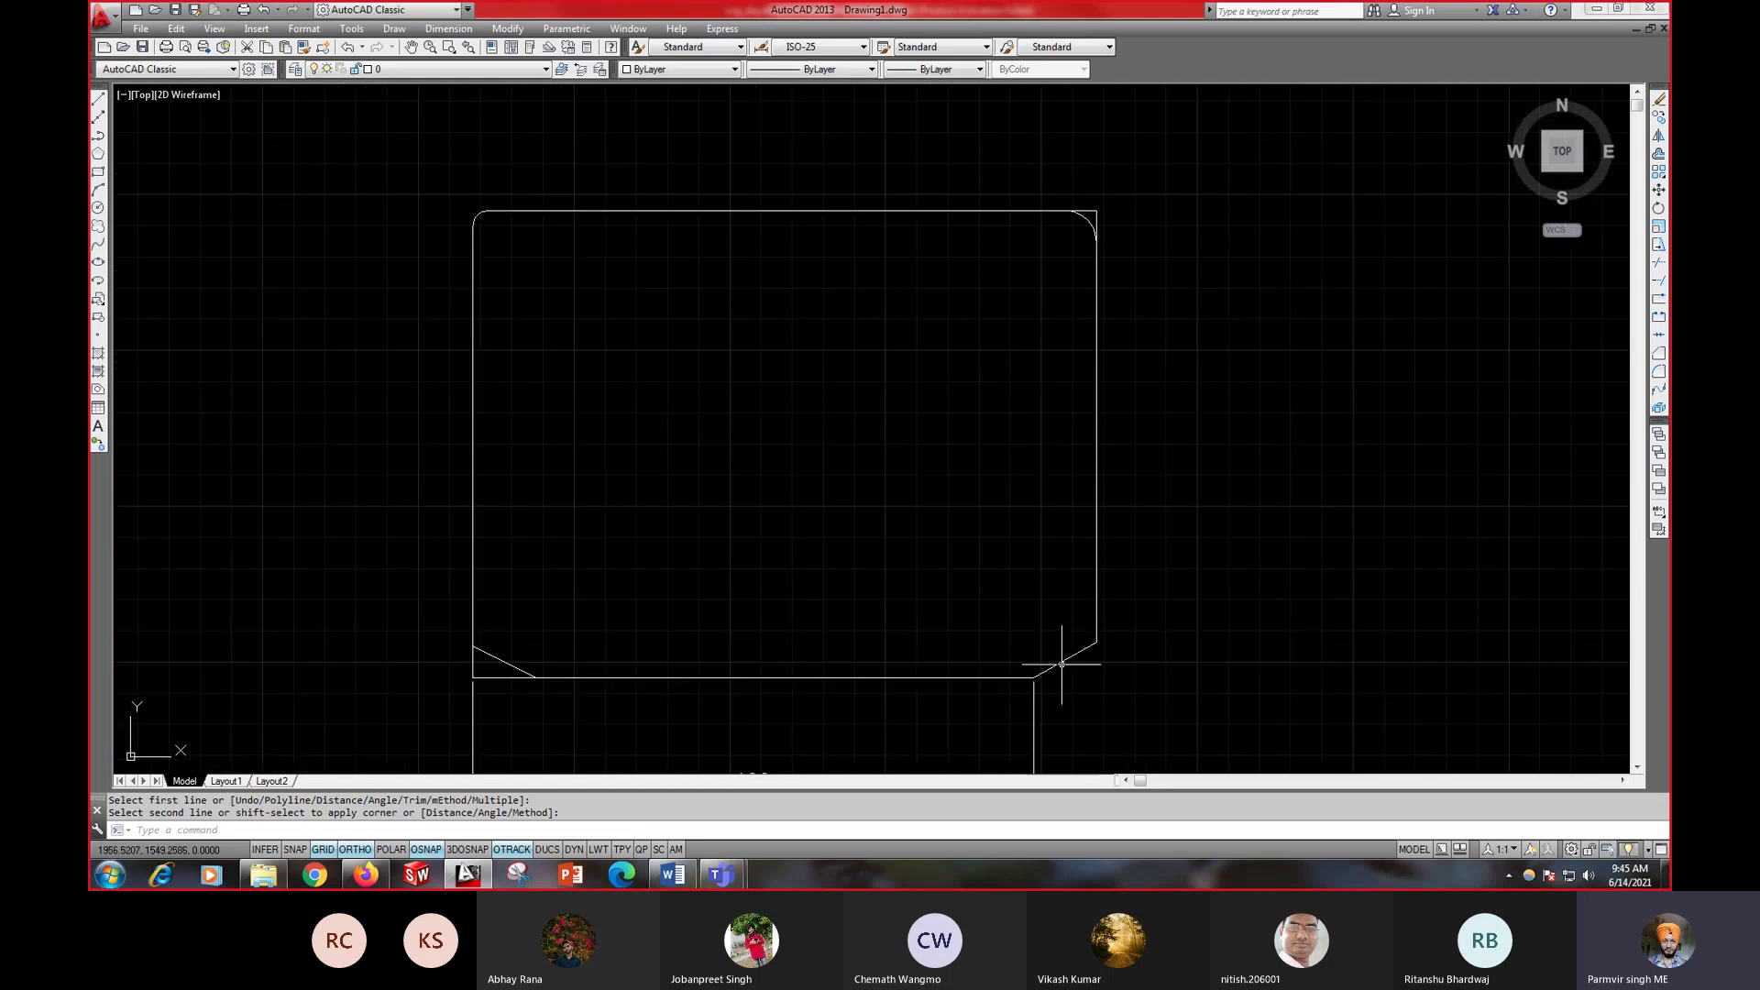
pyautogui.scroll(4, 1055, 642)
pyautogui.scroll(-4, 976, 629)
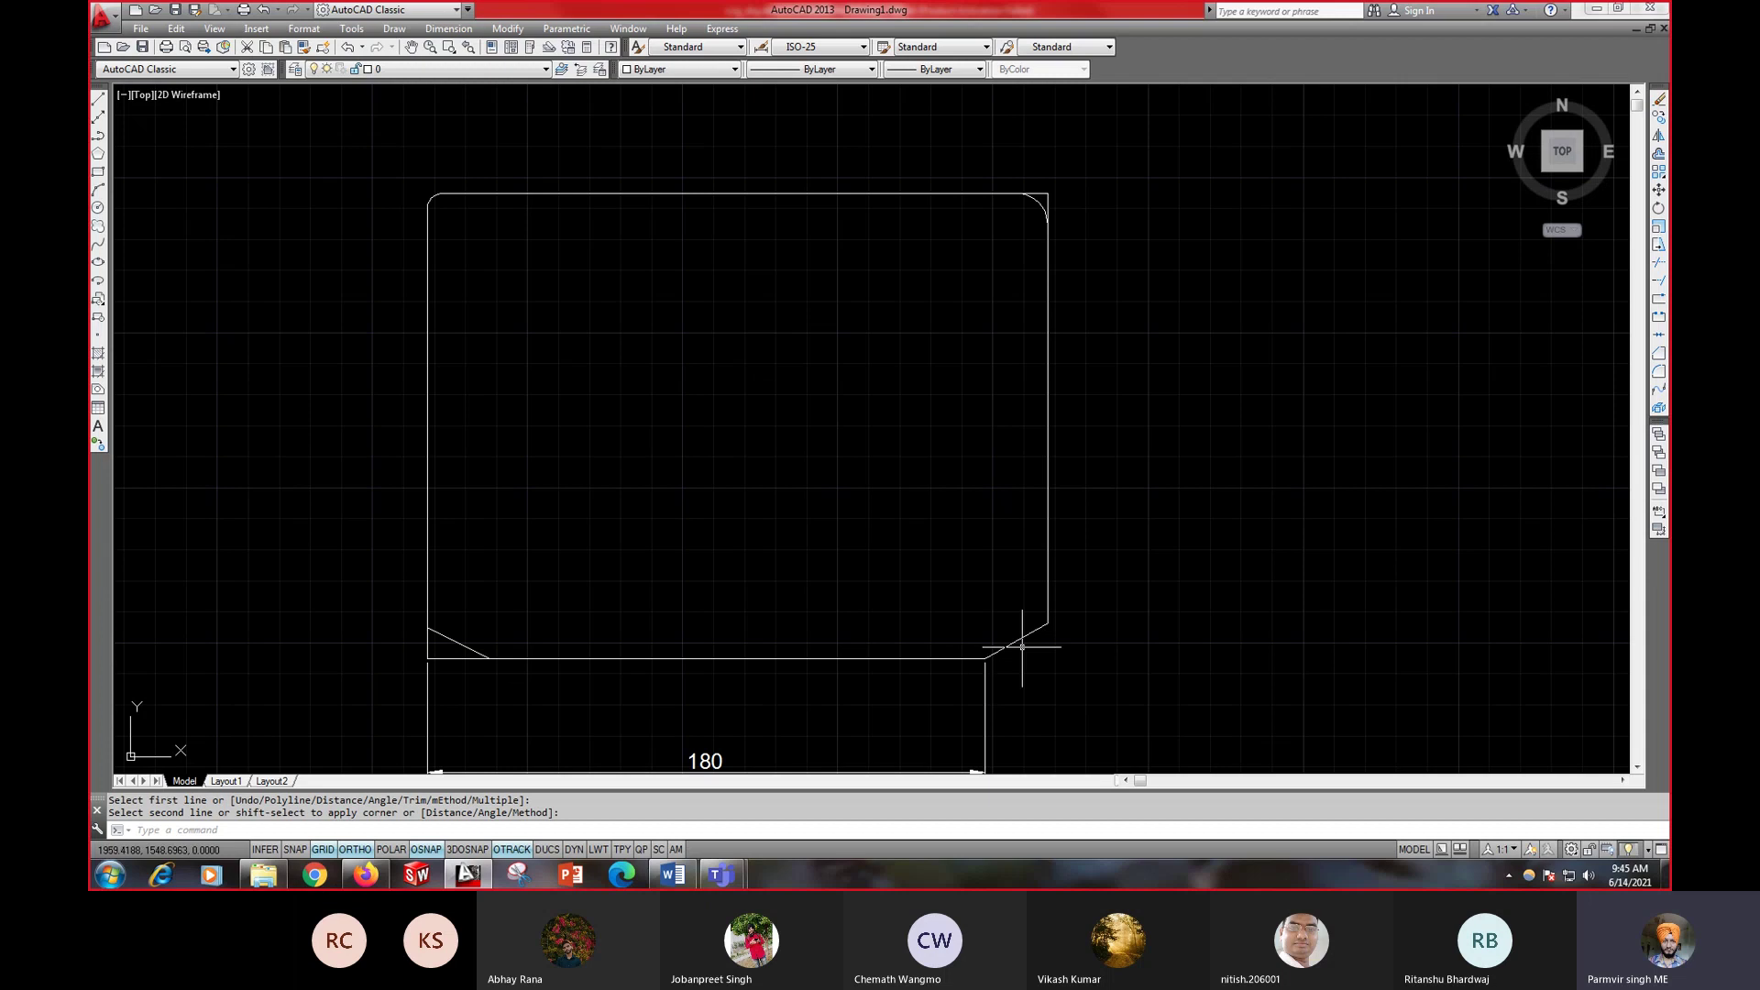
pyautogui.moveTo(1003, 609); pyautogui.dragTo(1053, 548, button='middle')
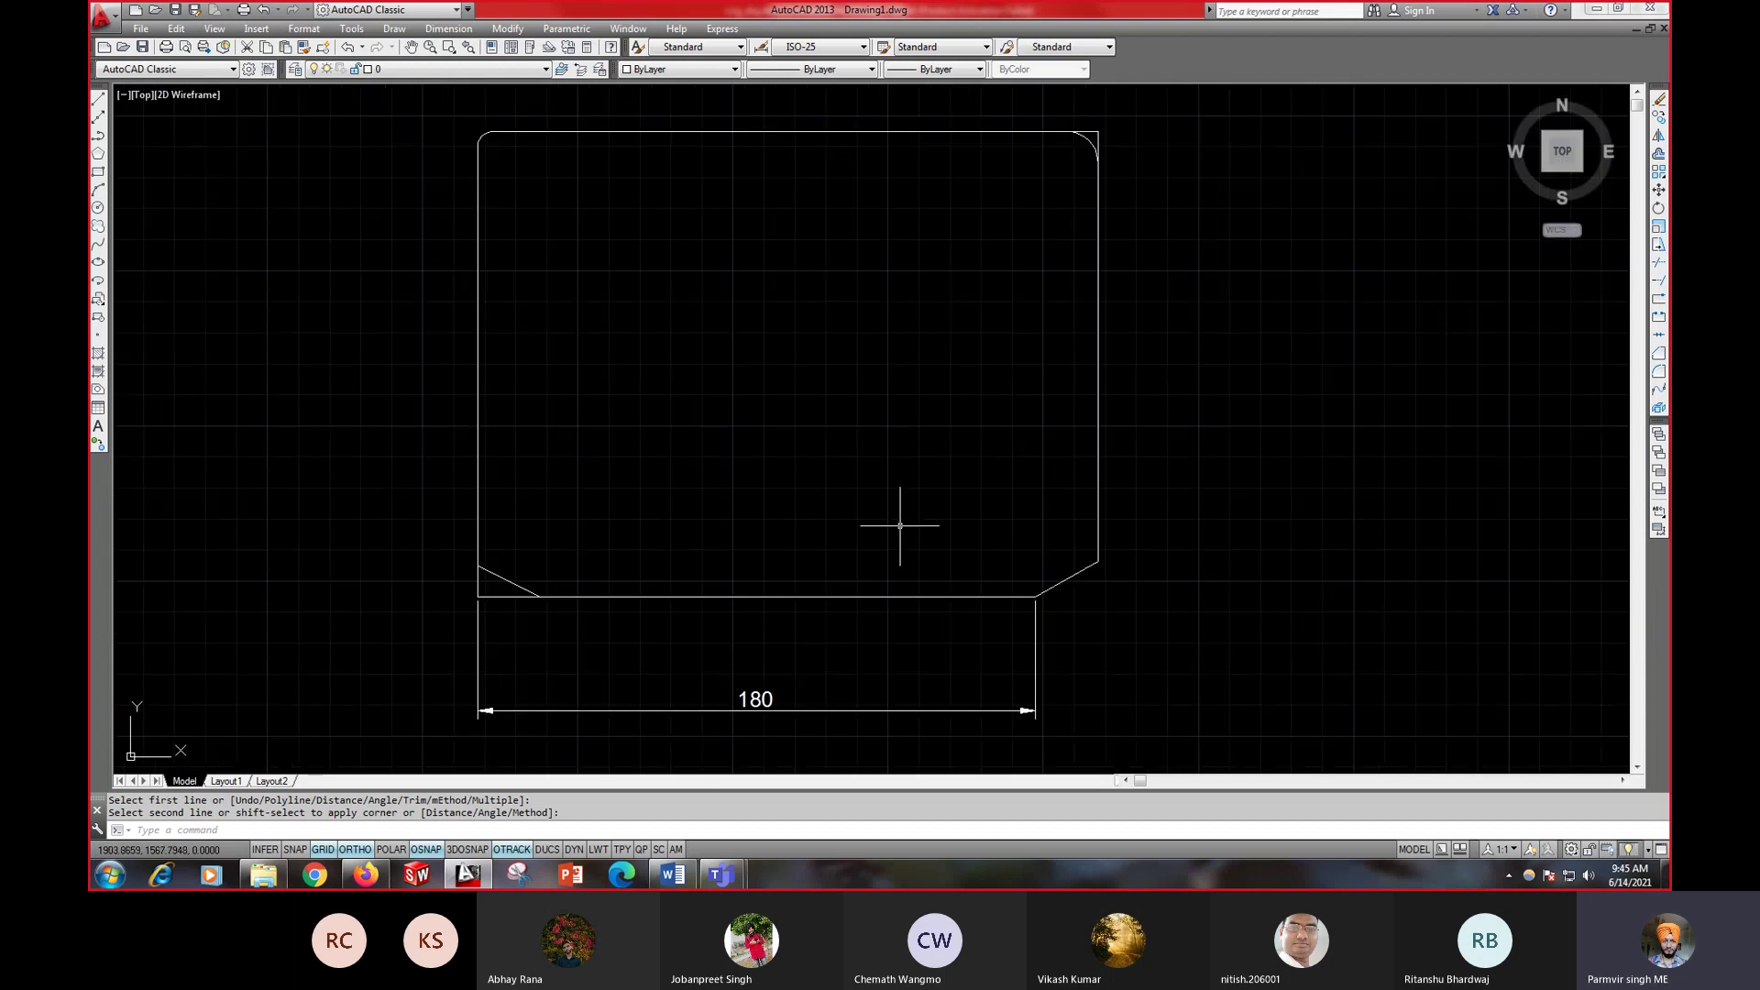
pyautogui.scroll(-2, 820, 531)
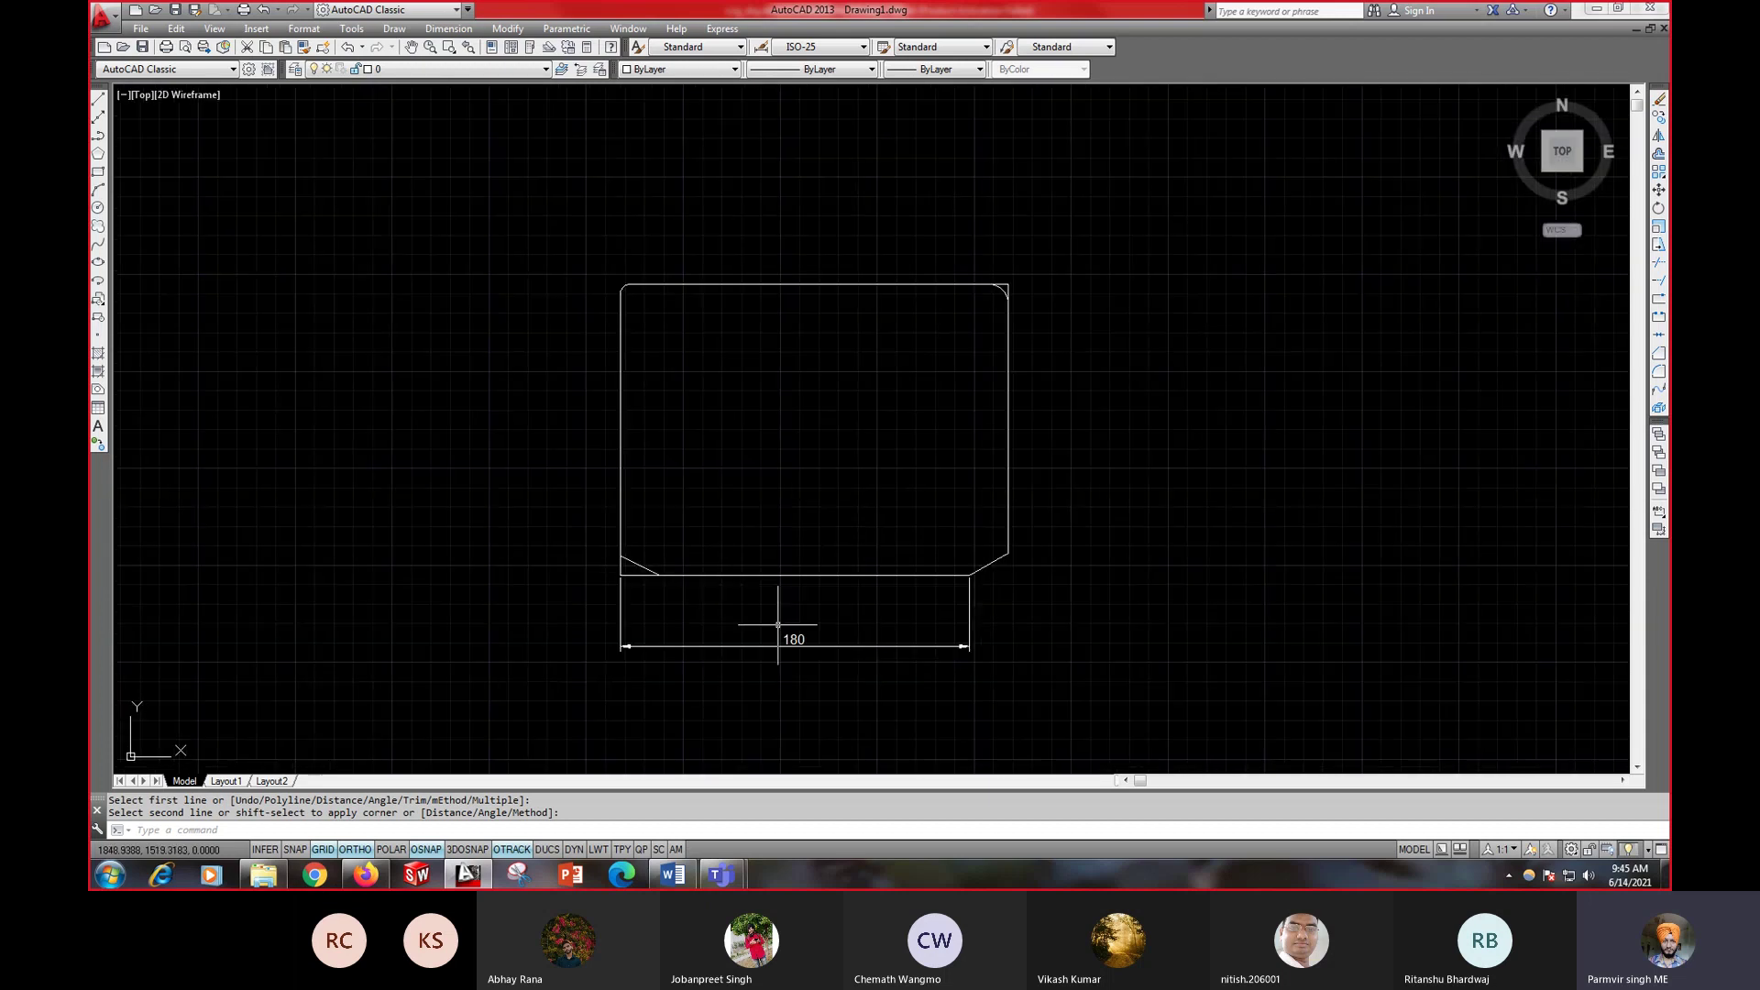
pyautogui.moveTo(825, 550)
pyautogui.mouseDown(button='middle')
pyautogui.moveTo(813, 593)
pyautogui.moveTo(841, 611)
pyautogui.mouseUp(button='middle')
pyautogui.press('Escape')
pyautogui.click(885, 702)
pyautogui.click(813, 650)
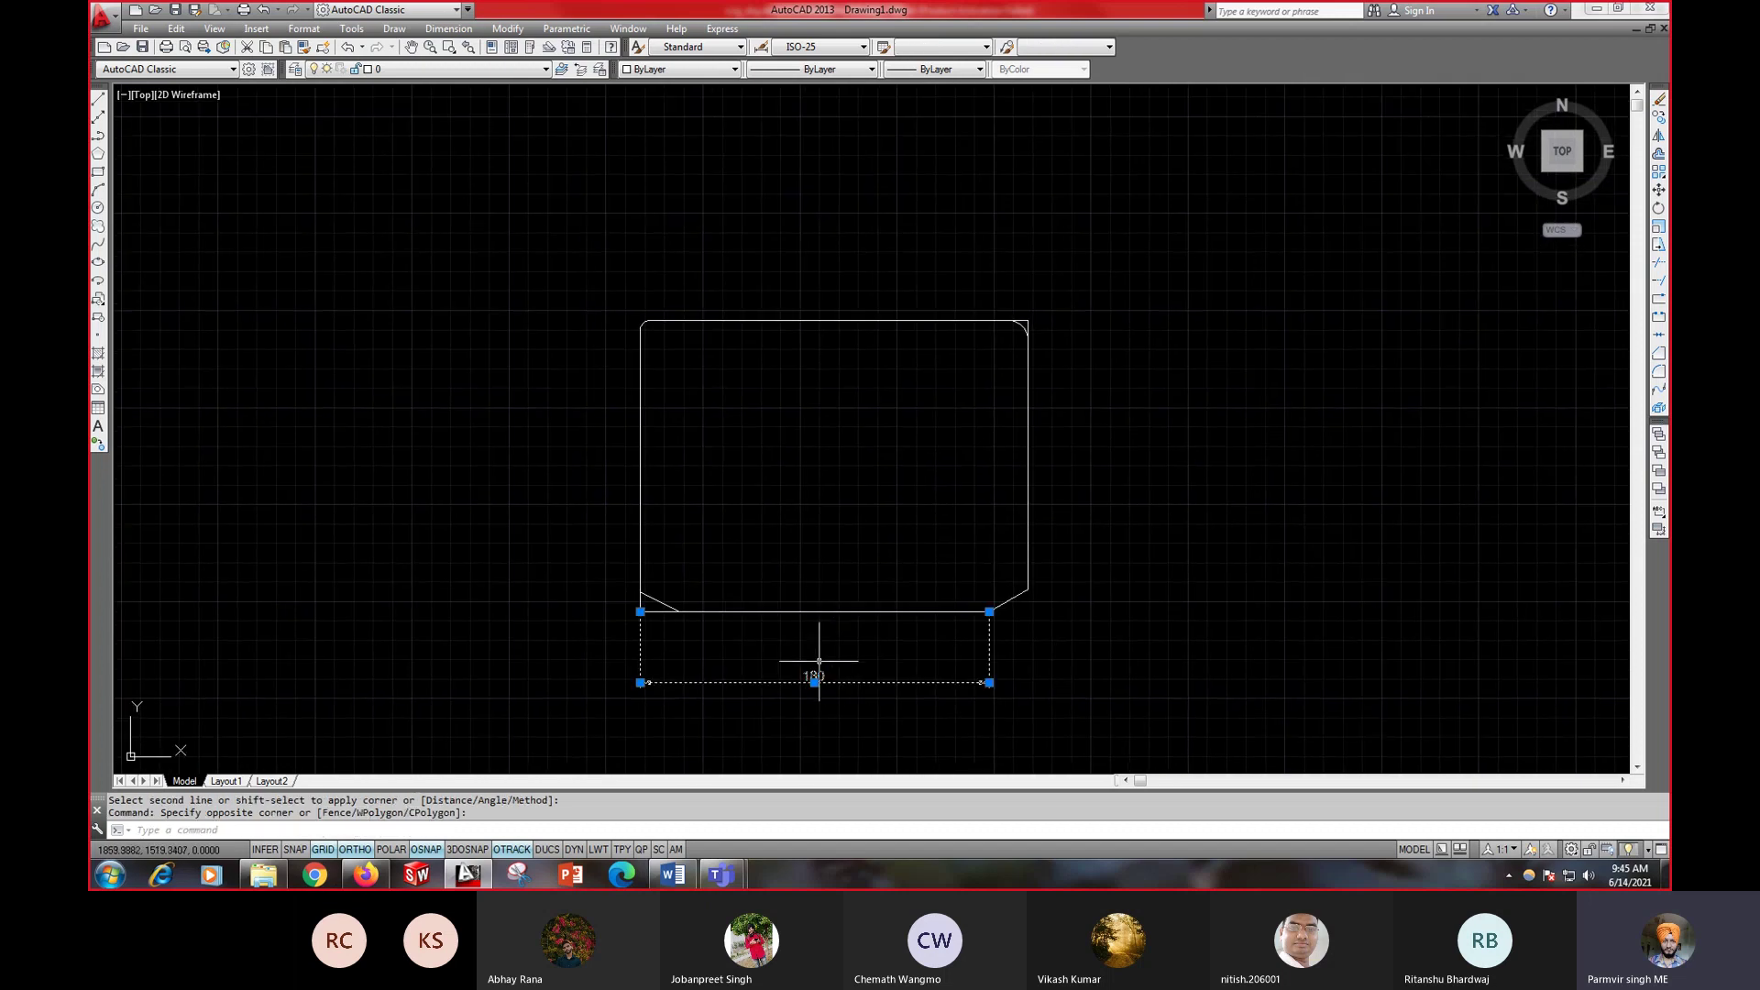
pyautogui.press('Escape')
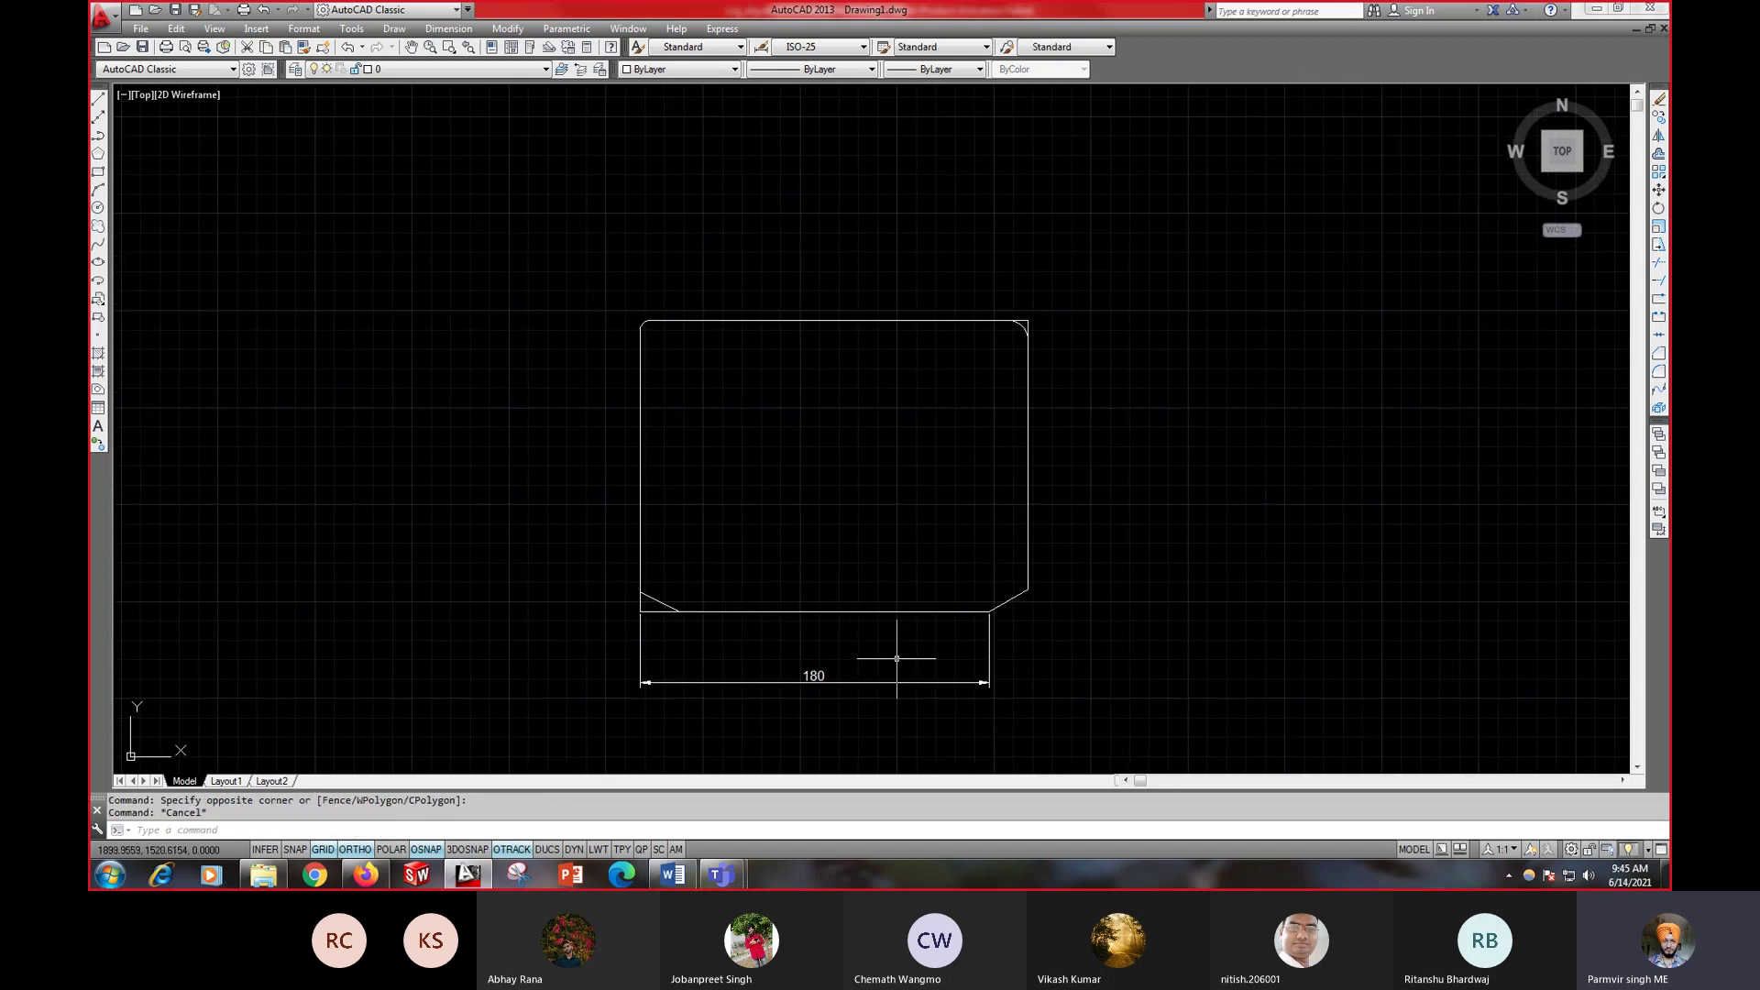
pyautogui.scroll(-1, 895, 624)
pyautogui.scroll(1, 867, 496)
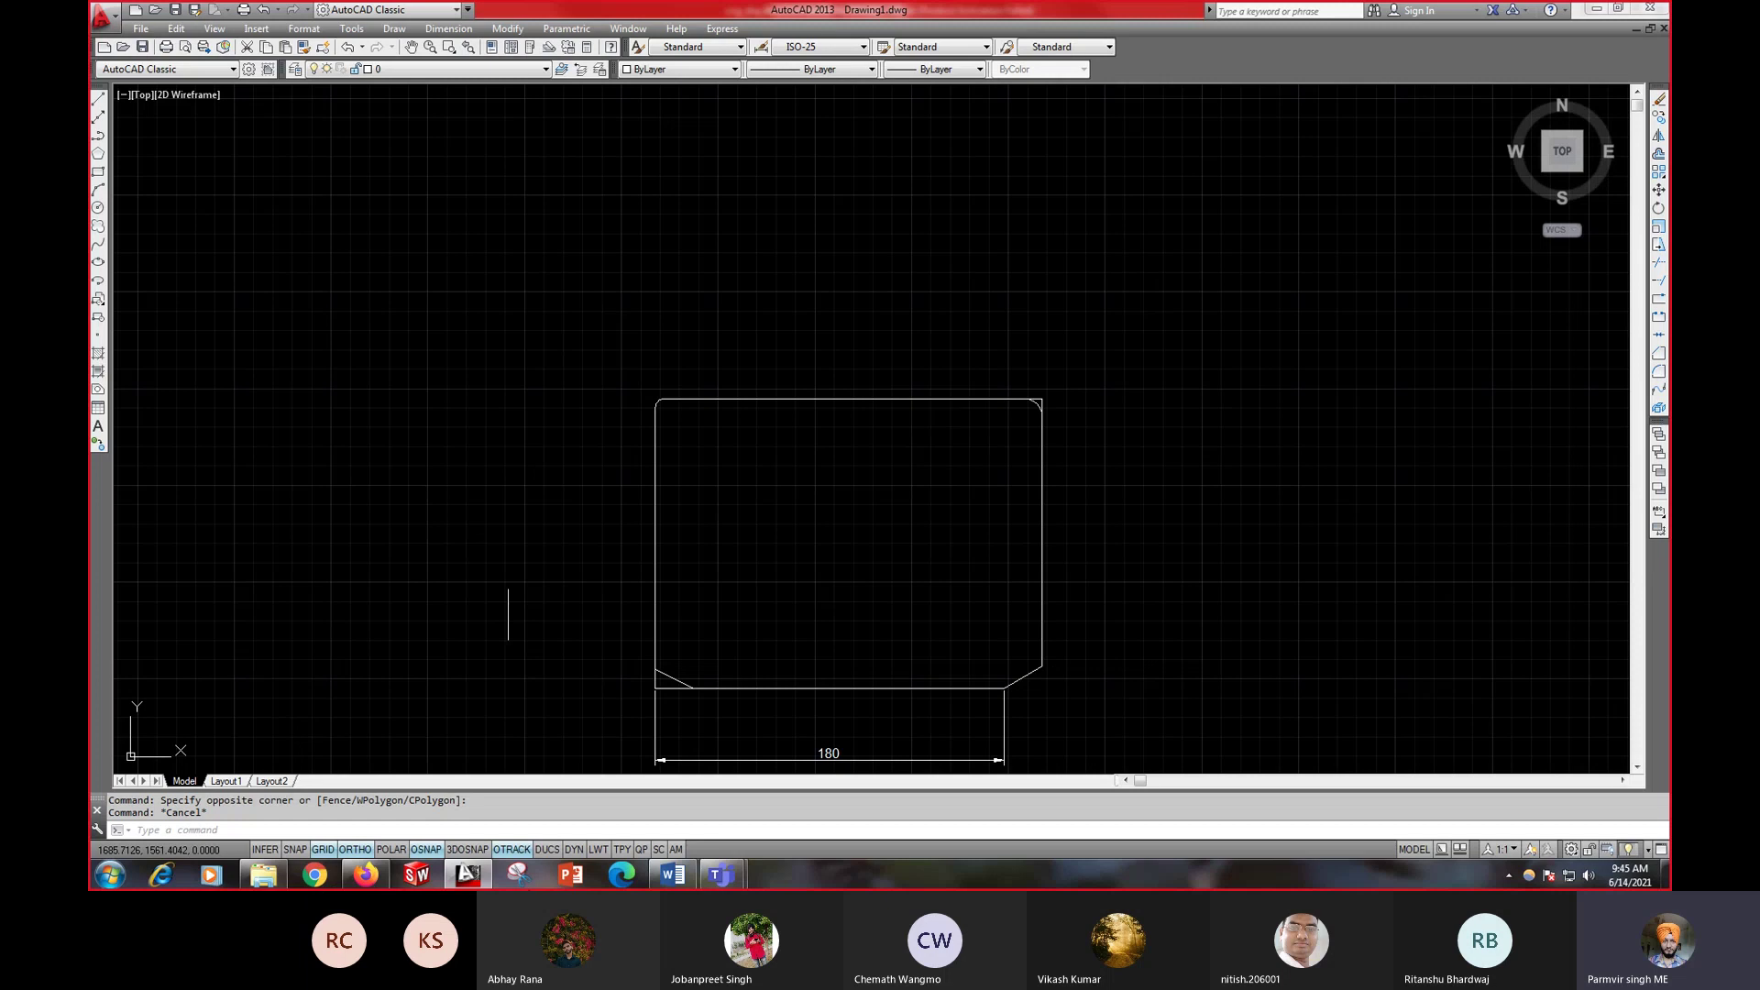
pyautogui.hotkey('alt', 'Tab')
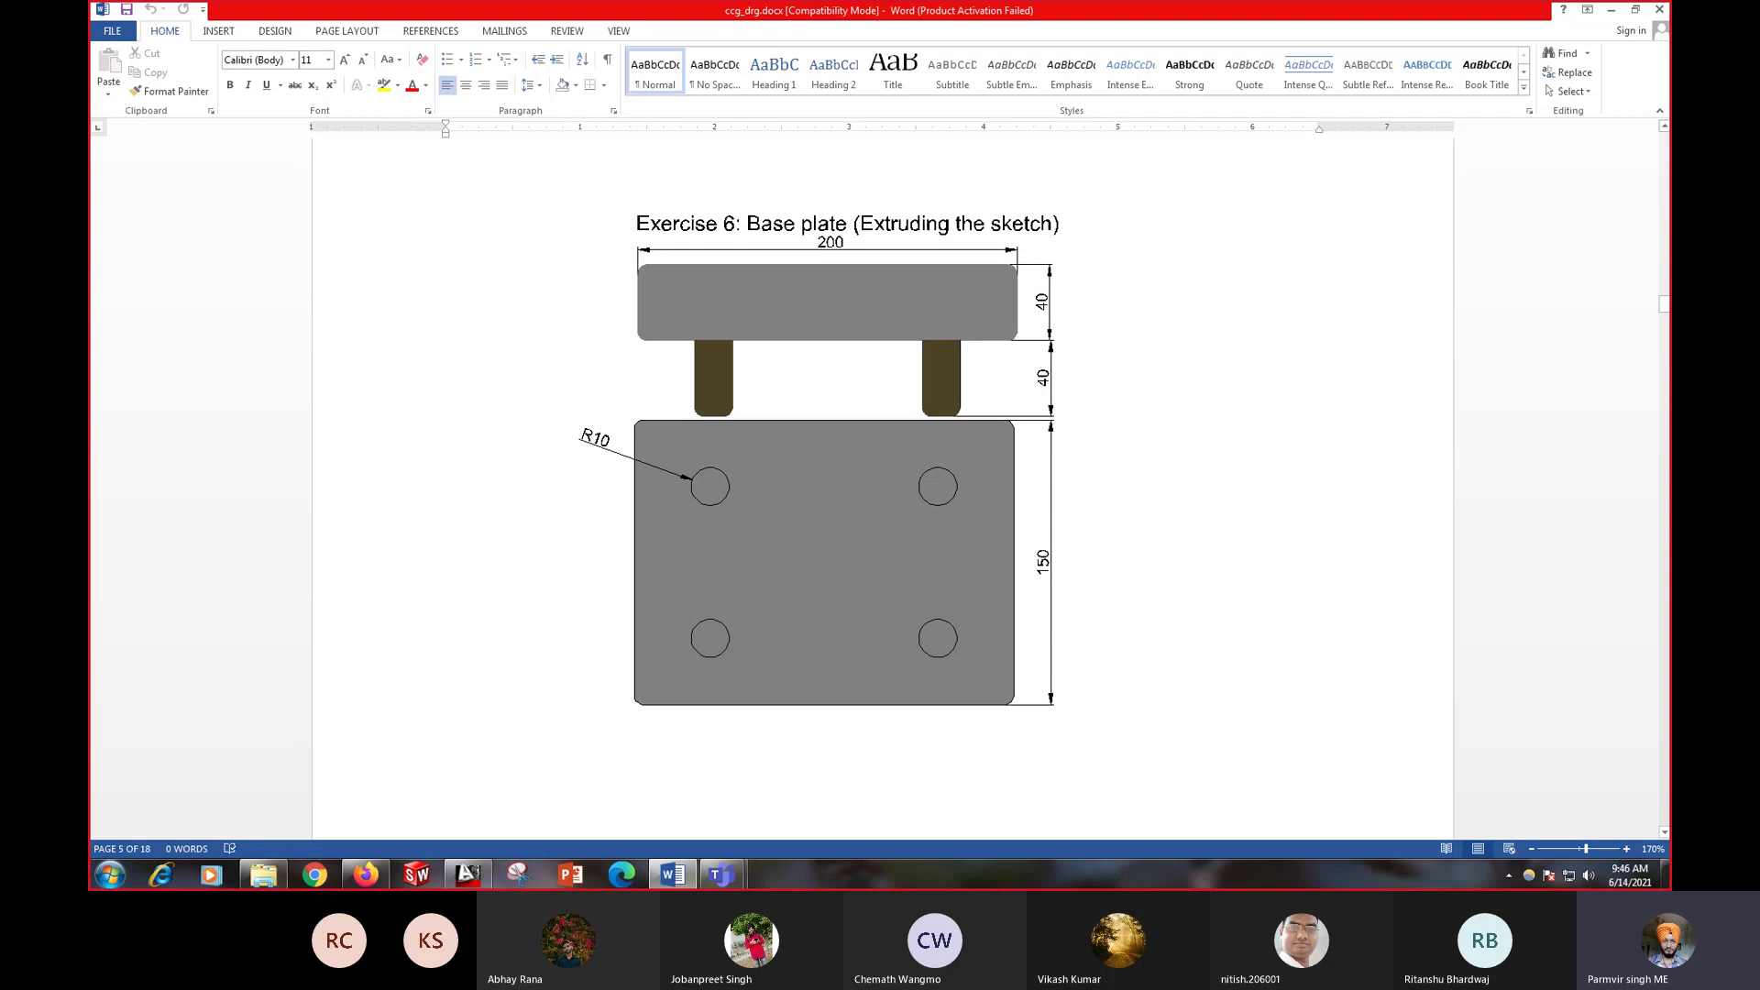
pyautogui.hotkey('alt', 'Tab')
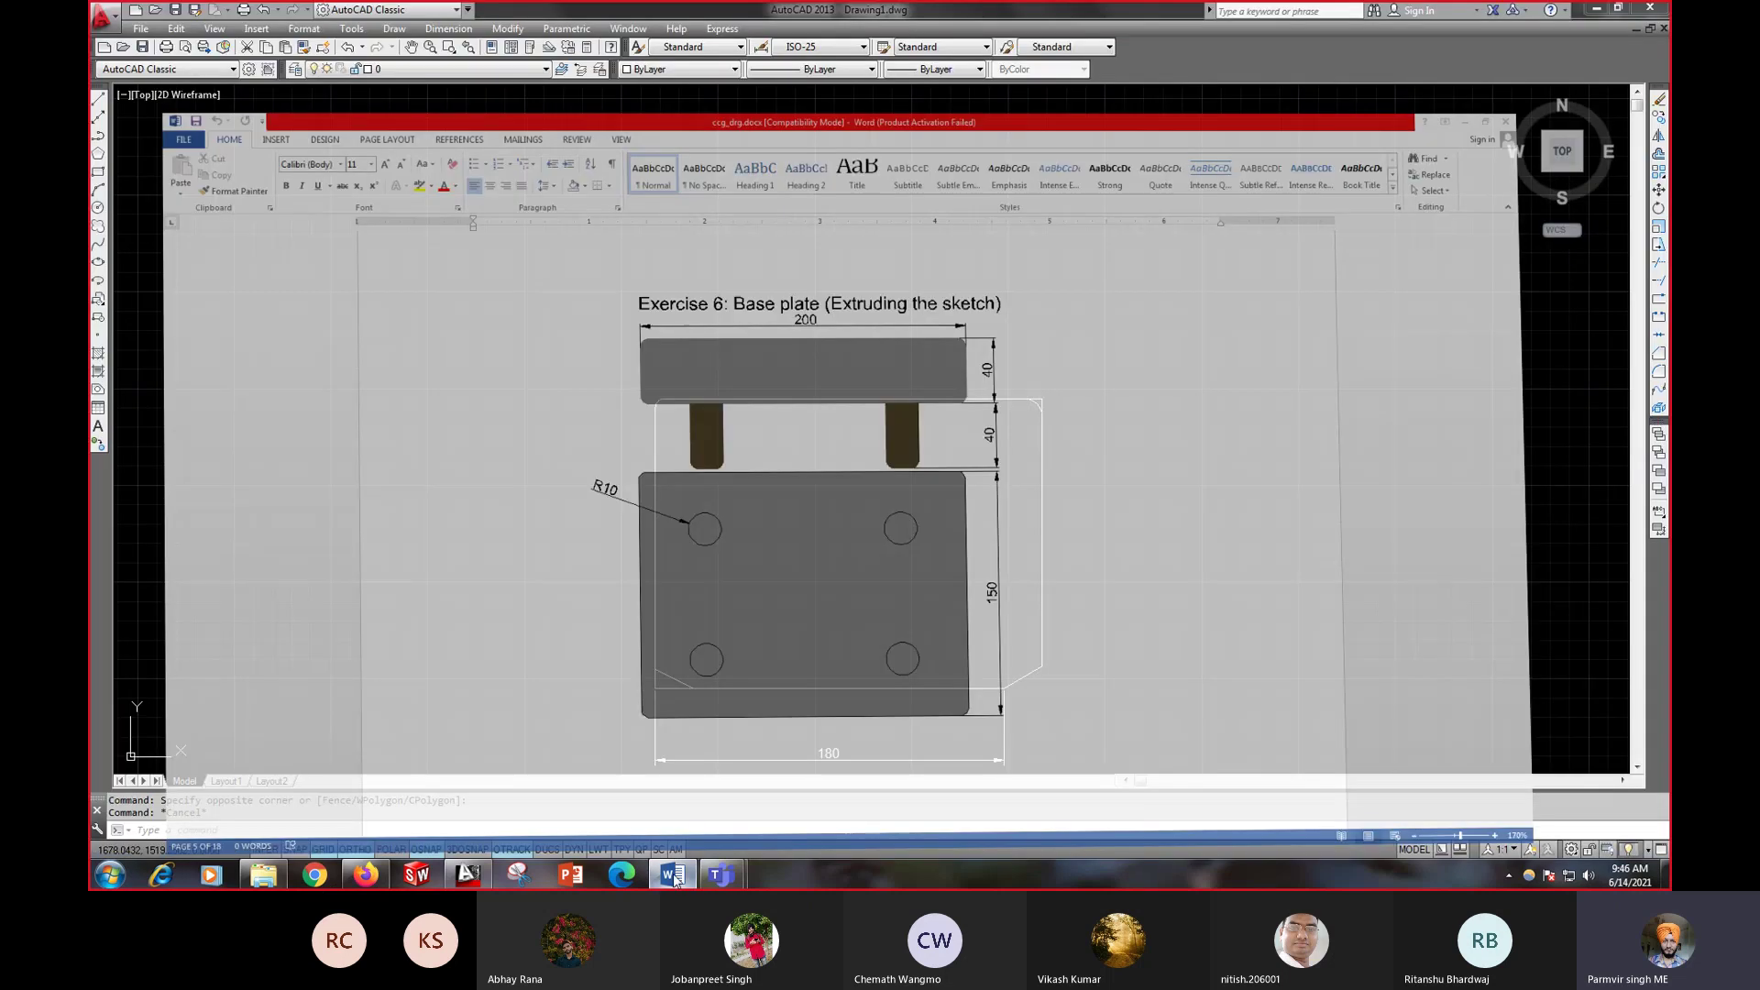
# - Delete the horizontal width dimension below the plate
pyautogui.scroll(-2, 854, 681)
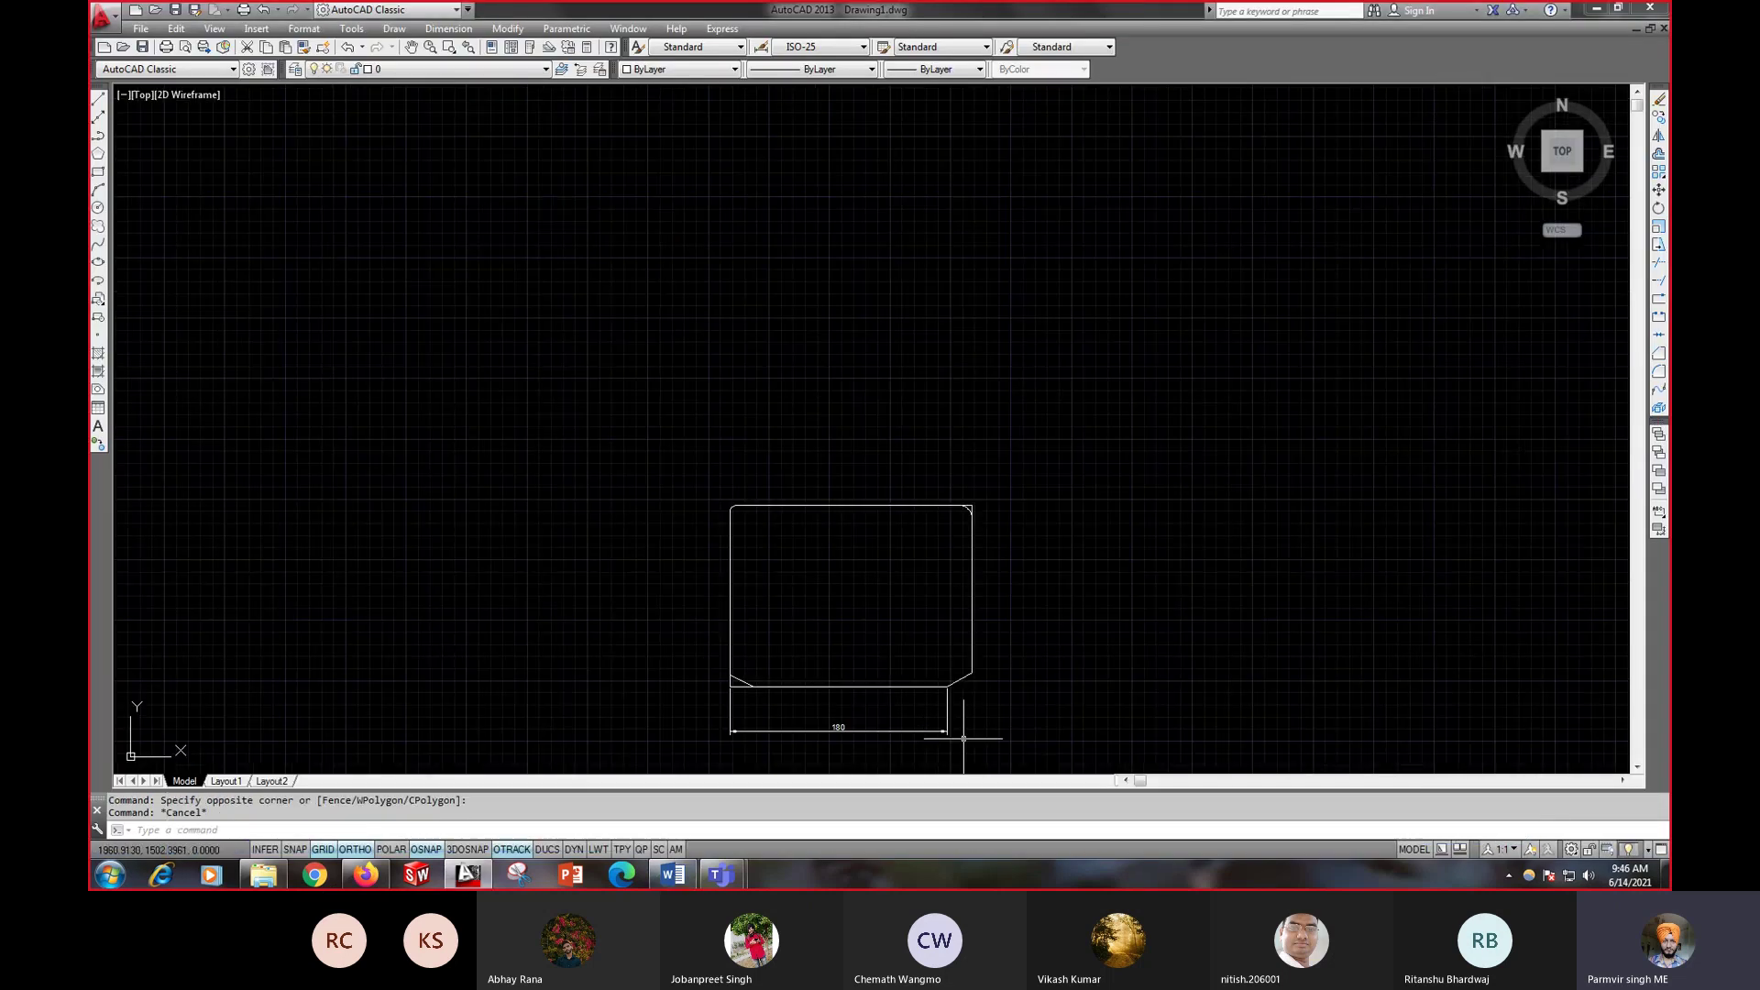
pyautogui.click(961, 731)
pyautogui.click(868, 706)
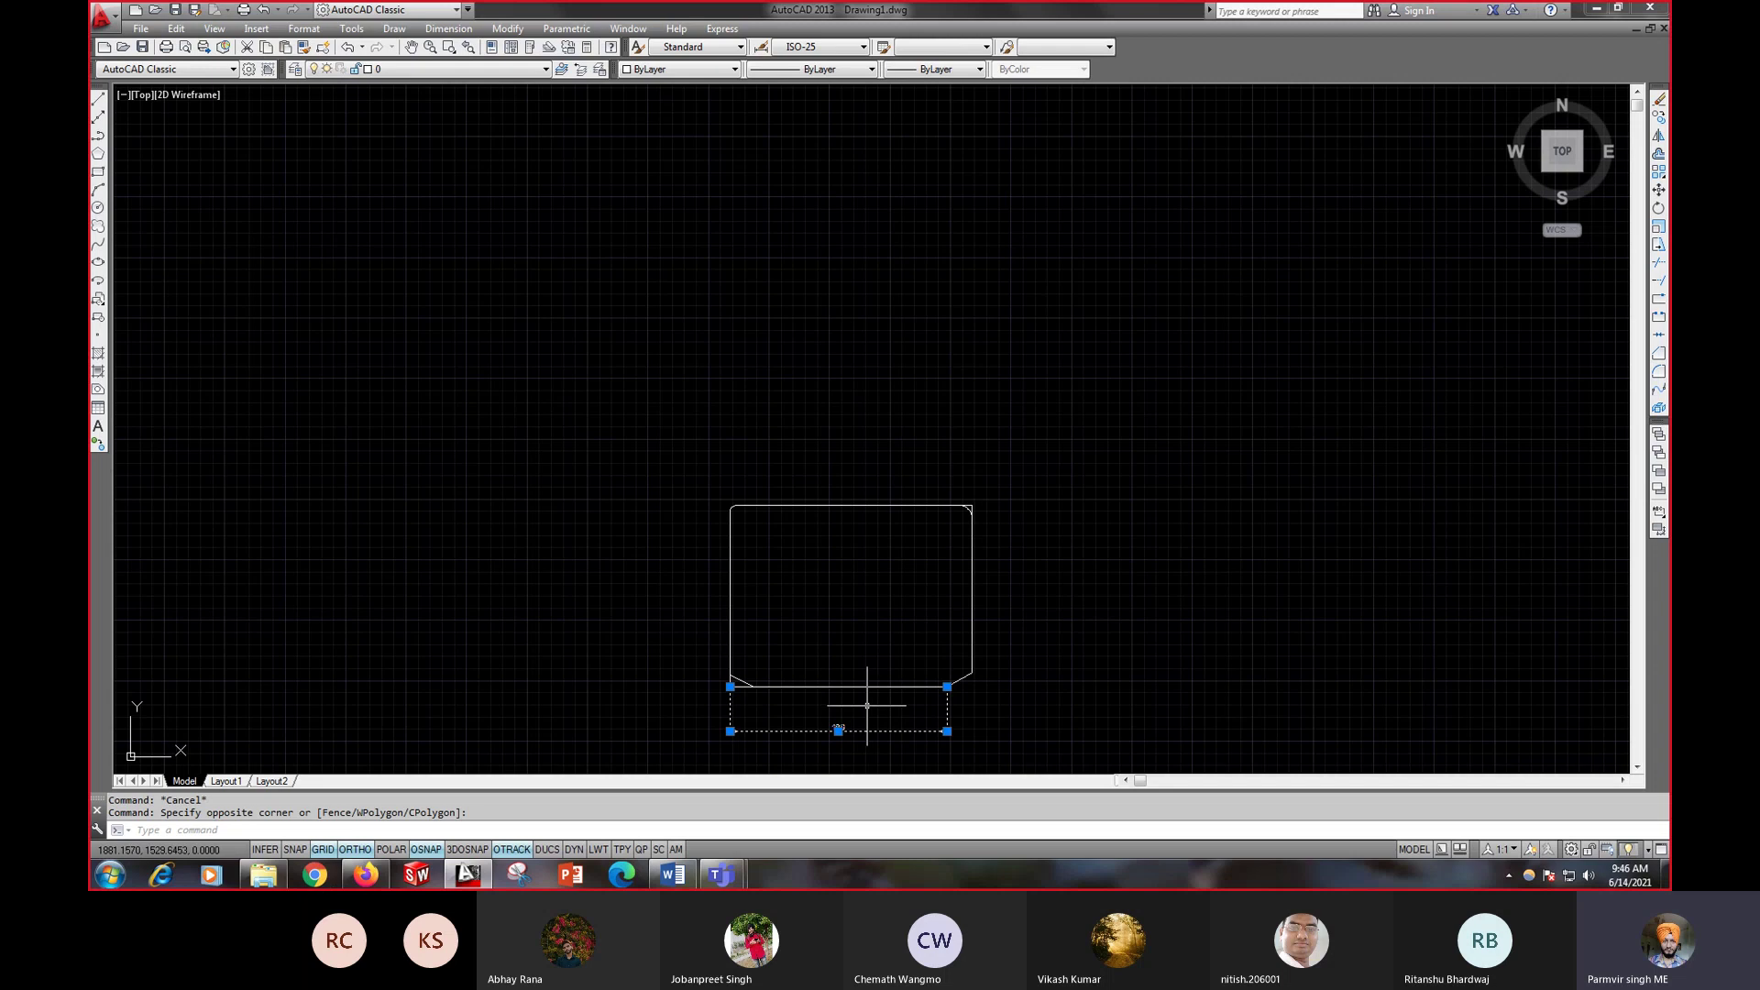
pyautogui.press('Delete')
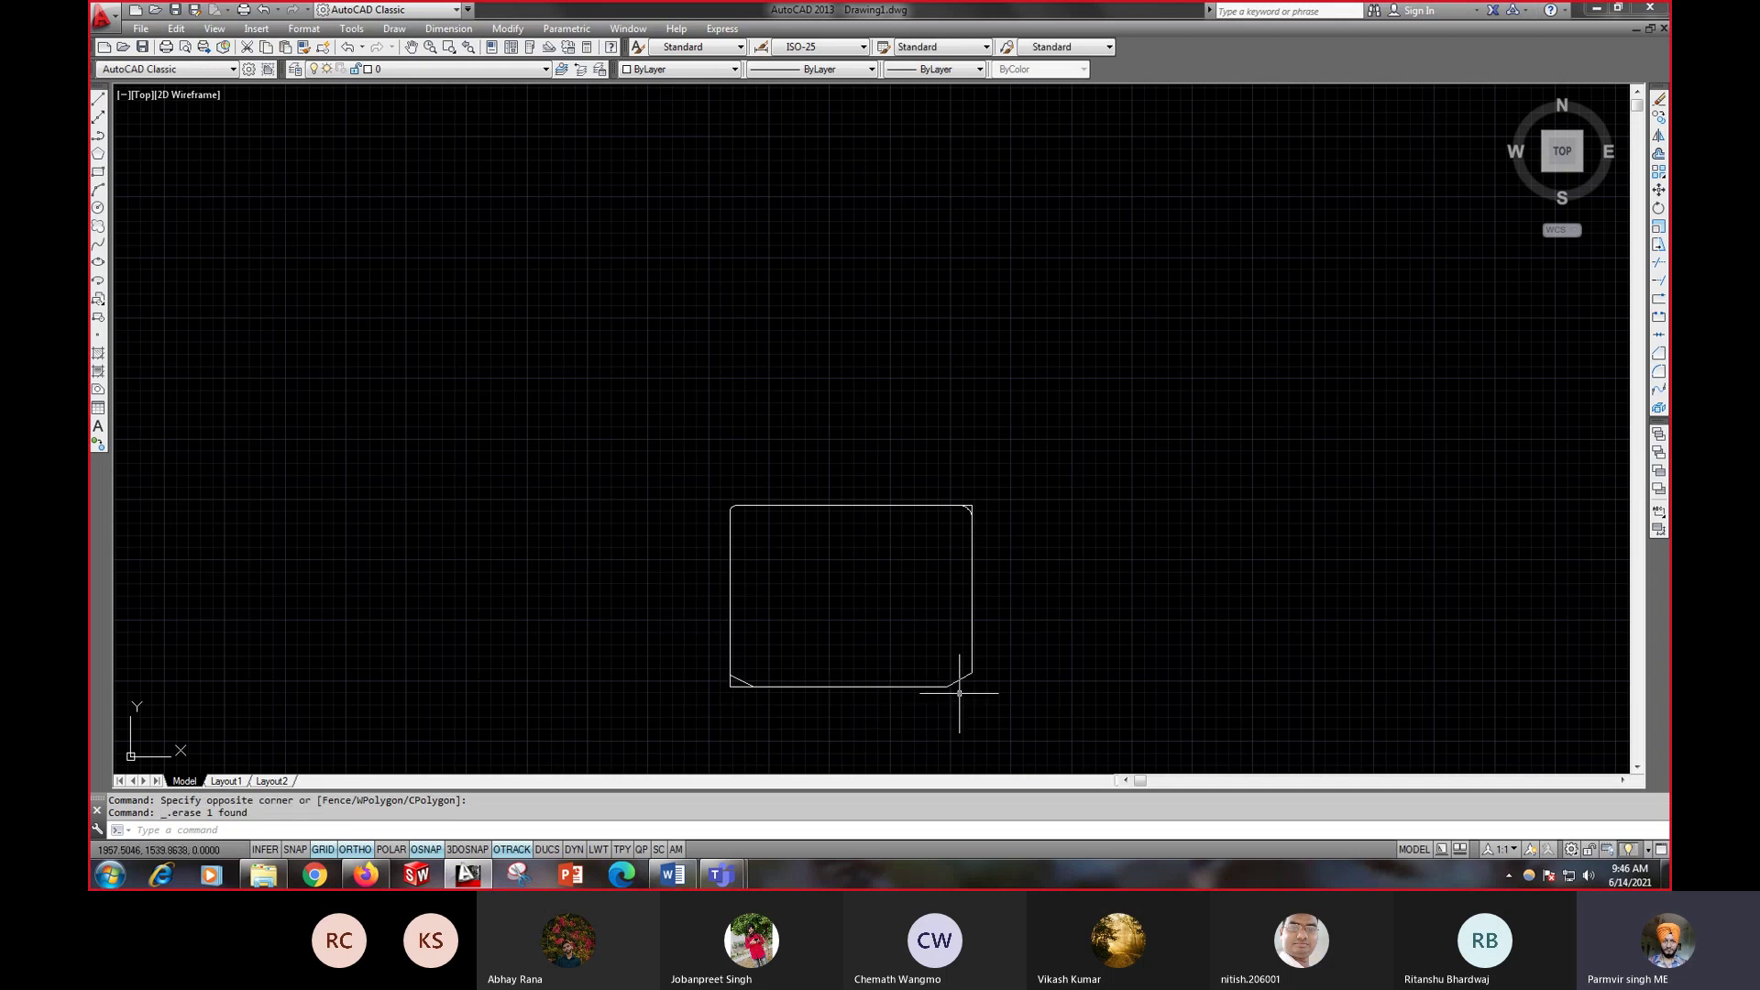
# - Undo the deletion of the width dimension and the chamfers at both lower corners
pyautogui.hotkey('ctrl', 'z')
pyautogui.hotkey('ctrl', 'z')
pyautogui.hotkey('ctrl', 'z')
pyautogui.hotkey('ctrl', 'z')
pyautogui.hotkey('ctrl', 'z')
pyautogui.hotkey('ctrl', 'z')
pyautogui.hotkey('ctrl', 'z')
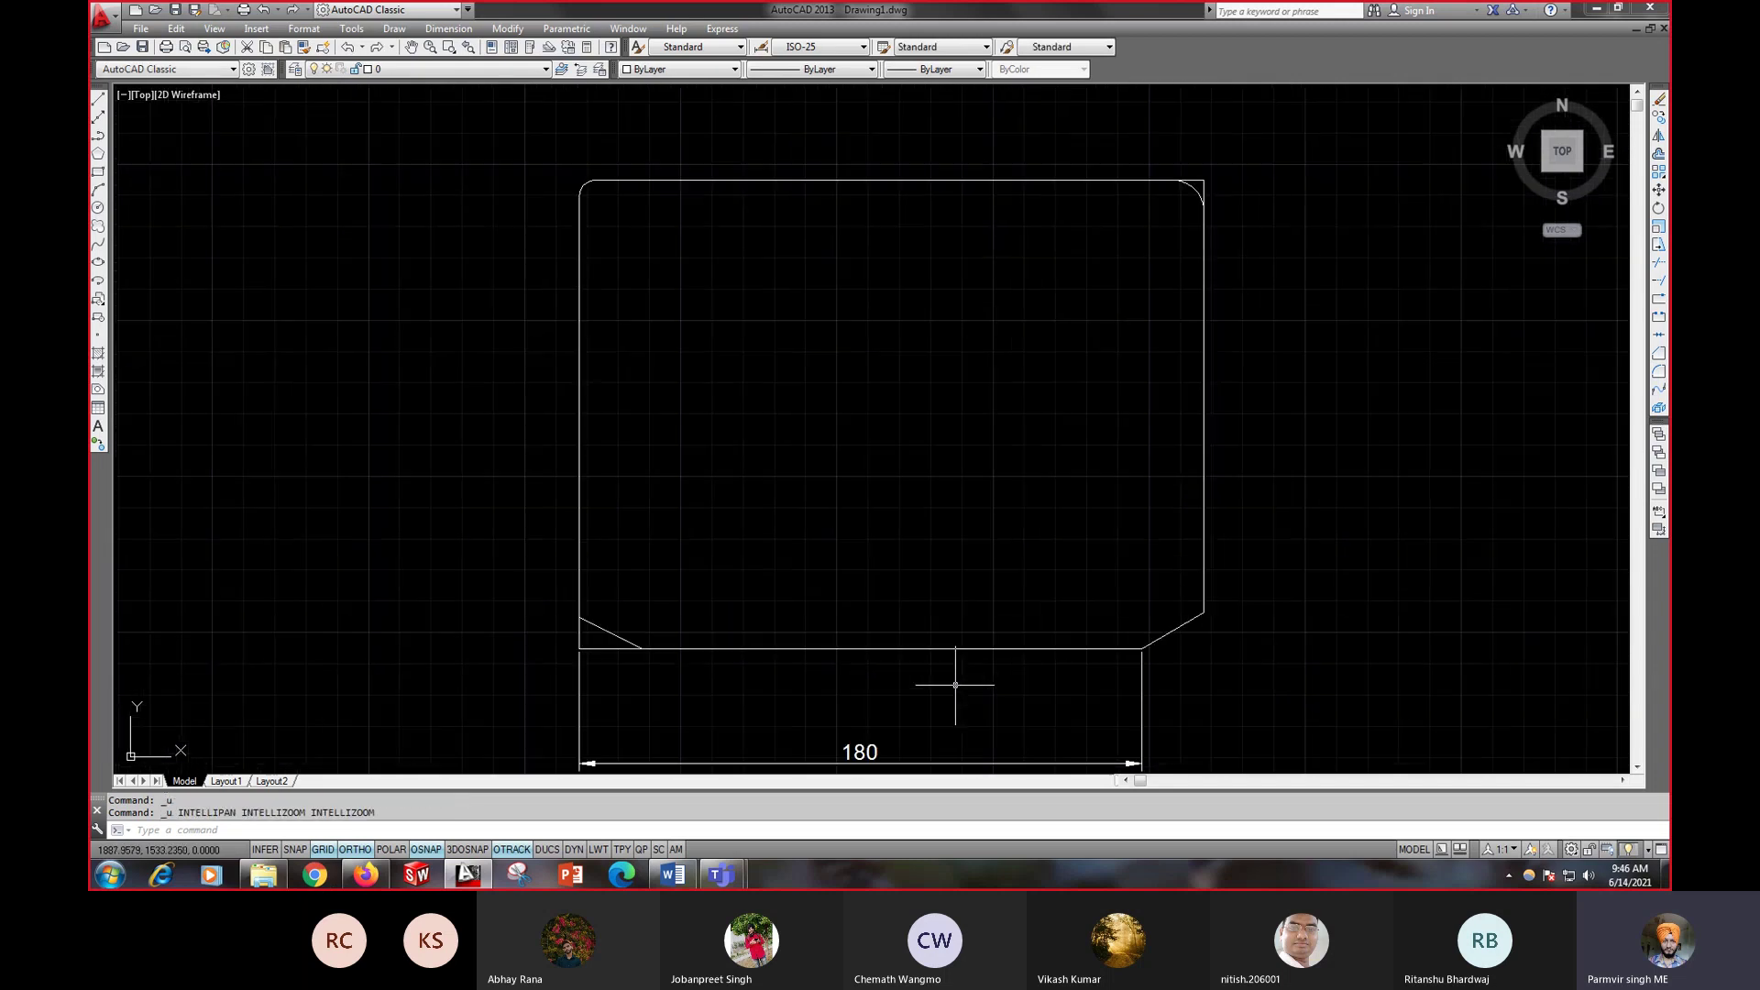
pyautogui.hotkey('ctrl', 'z')
pyautogui.hotkey('ctrl', 'z')
pyautogui.hotkey('ctrl', 'z')
pyautogui.hotkey('ctrl', 'z')
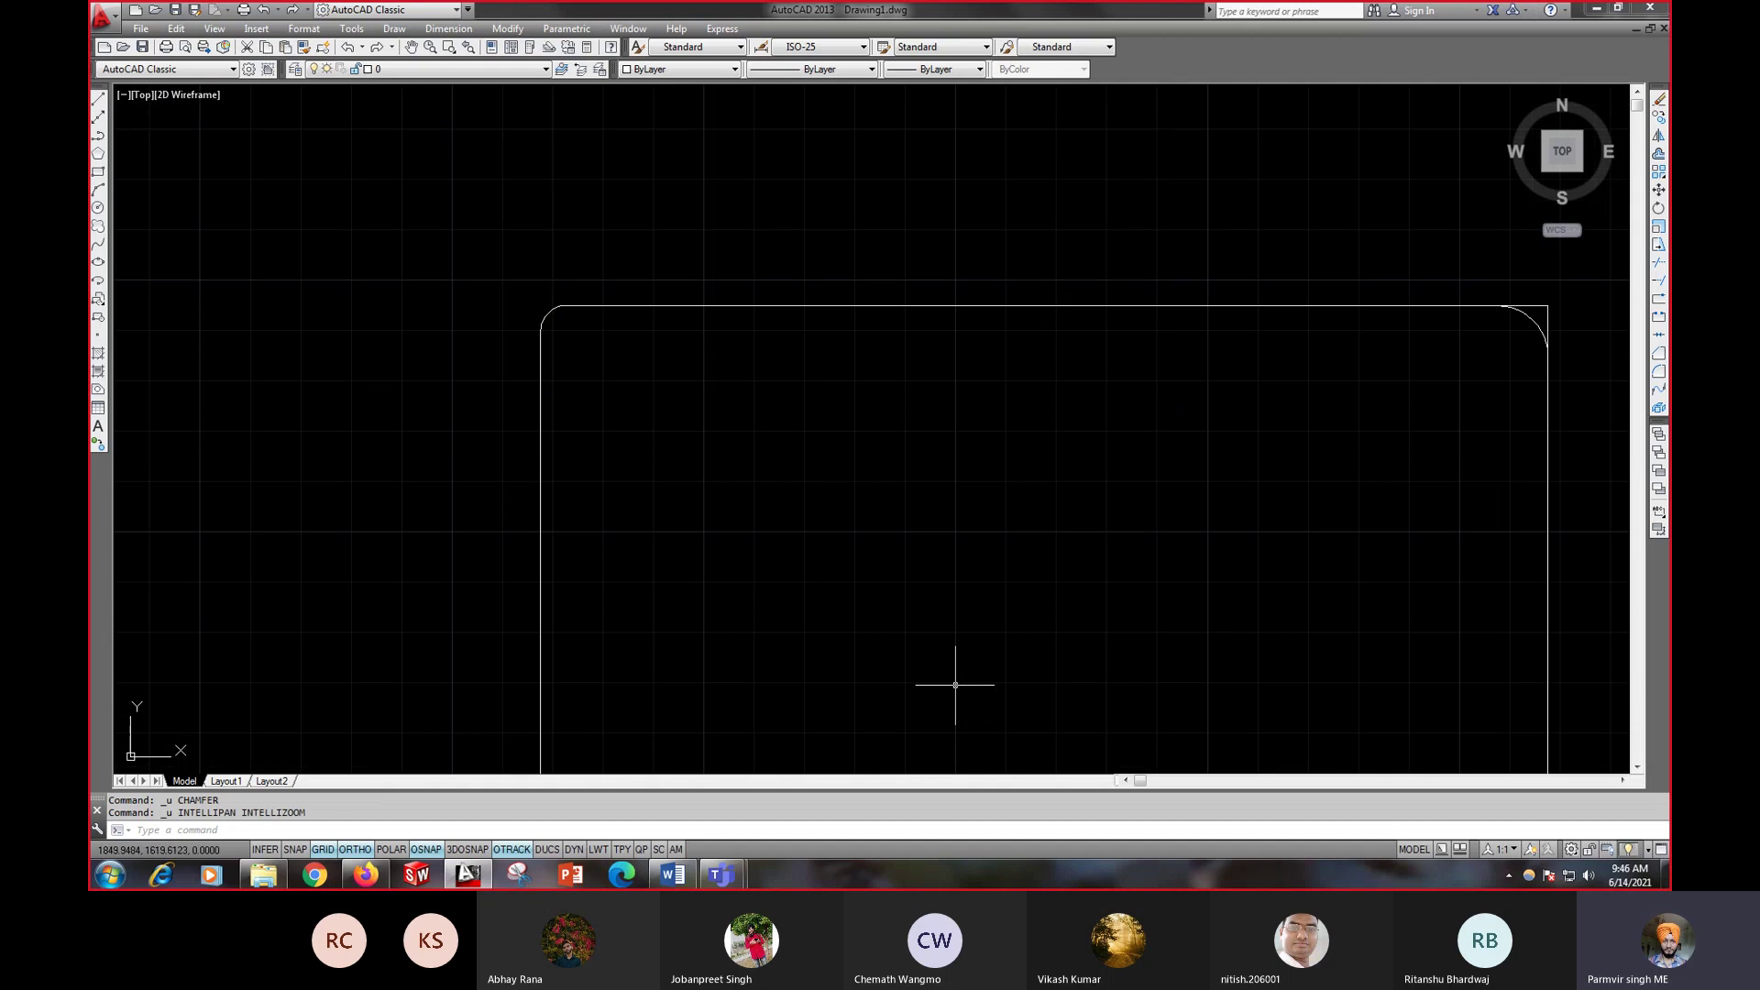
# - Undo the fillets at the plate's upper-left and upper-right corners
pyautogui.hotkey('ctrl', 'z')
pyautogui.hotkey('ctrl', 'z')
pyautogui.hotkey('ctrl', 'z')
pyautogui.hotkey('ctrl', 'z')
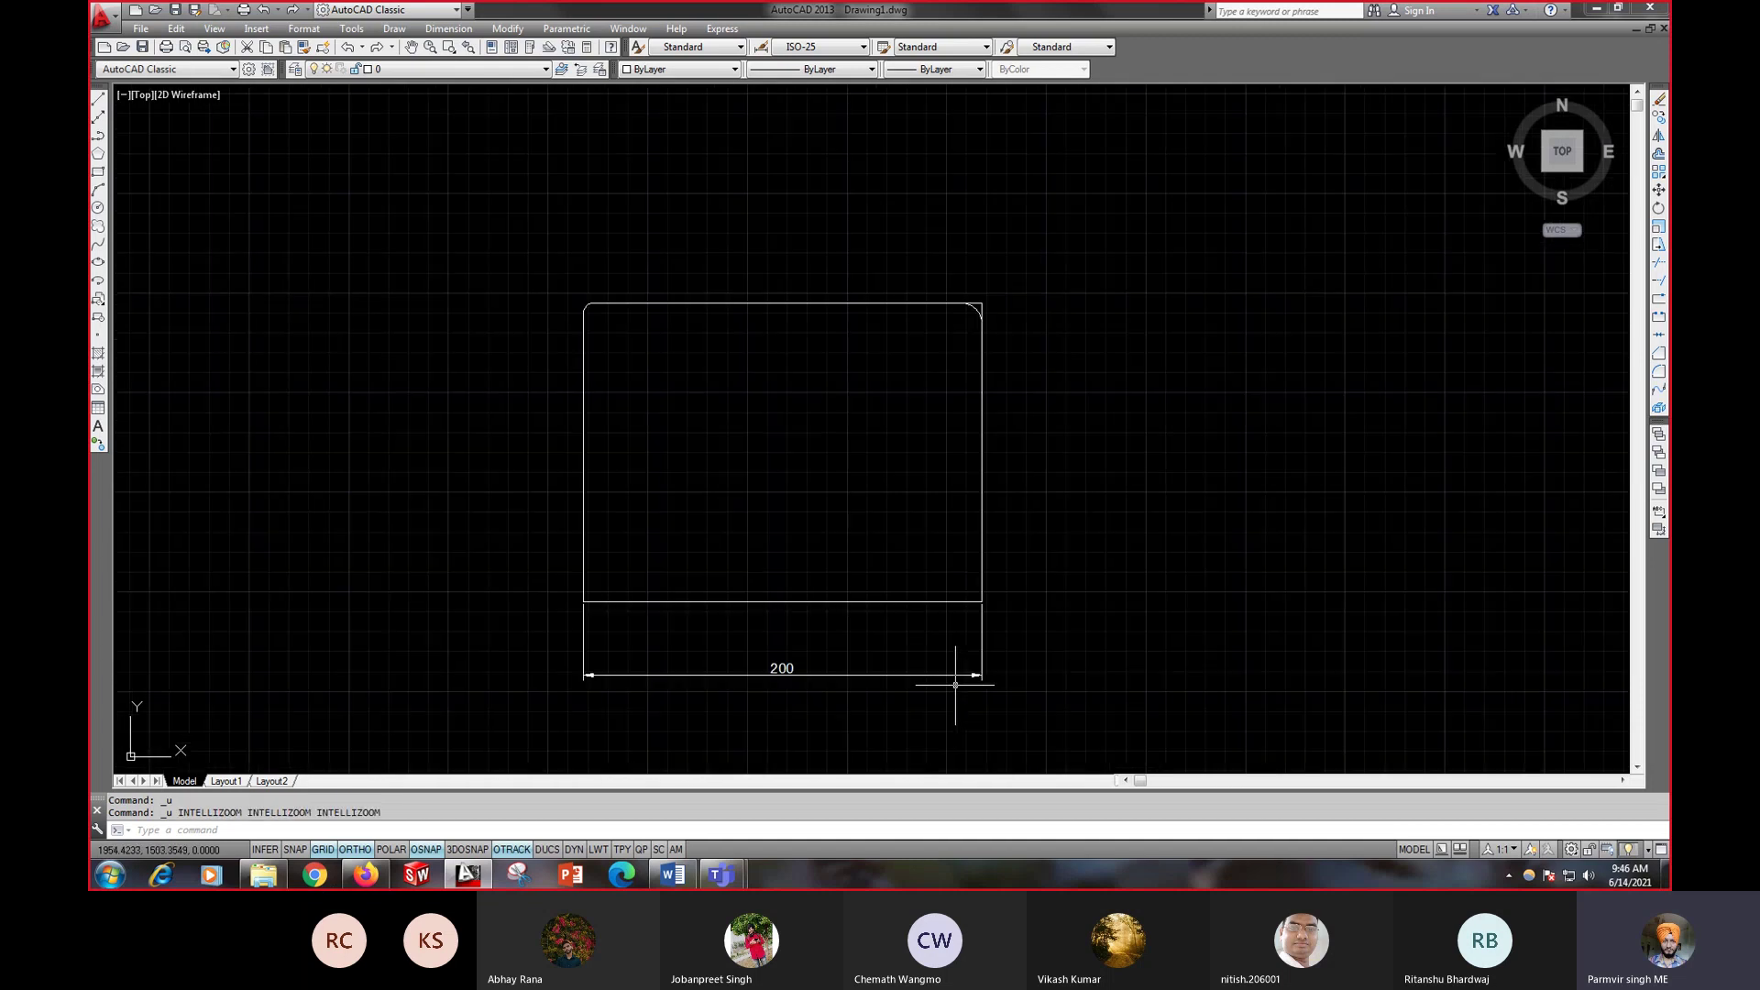
pyautogui.hotkey('ctrl', 'z')
pyautogui.hotkey('ctrl', 'z')
pyautogui.hotkey('ctrl', 'z')
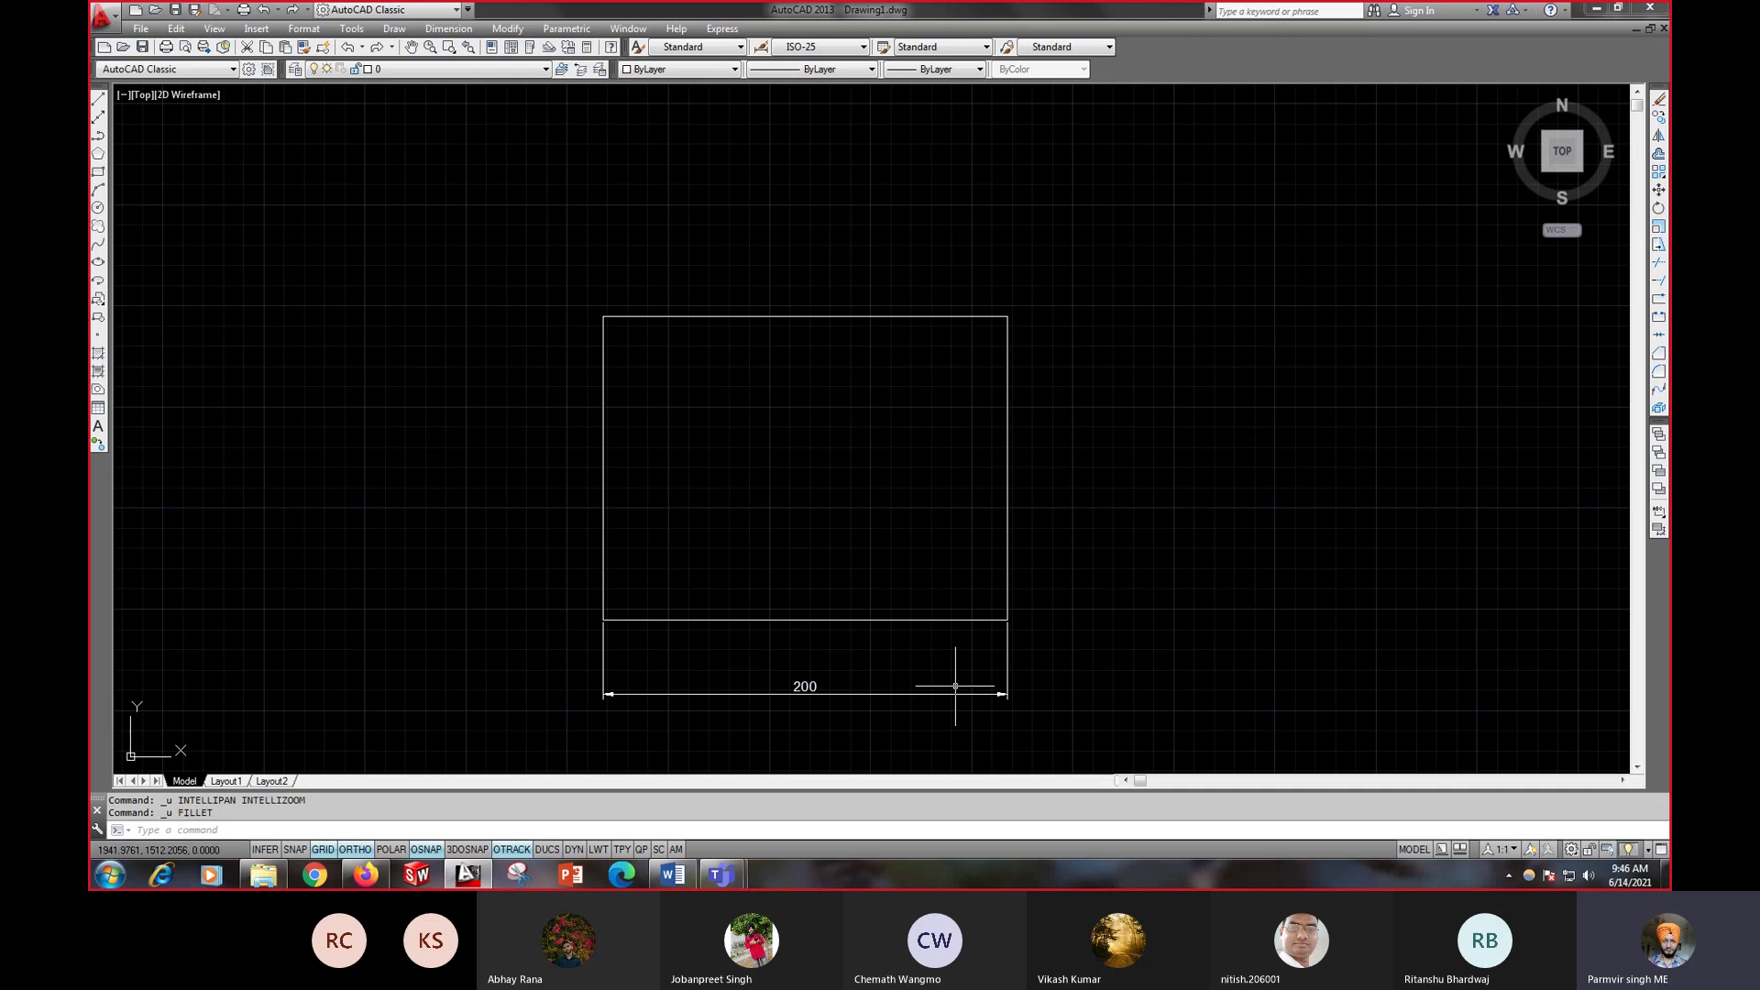
# - Undo the dimension style change and the linear width dimension below the plate
pyautogui.hotkey('ctrl', 'z')
pyautogui.hotkey('ctrl', 'z')
pyautogui.hotkey('ctrl', 'z')
pyautogui.hotkey('ctrl', 'z')
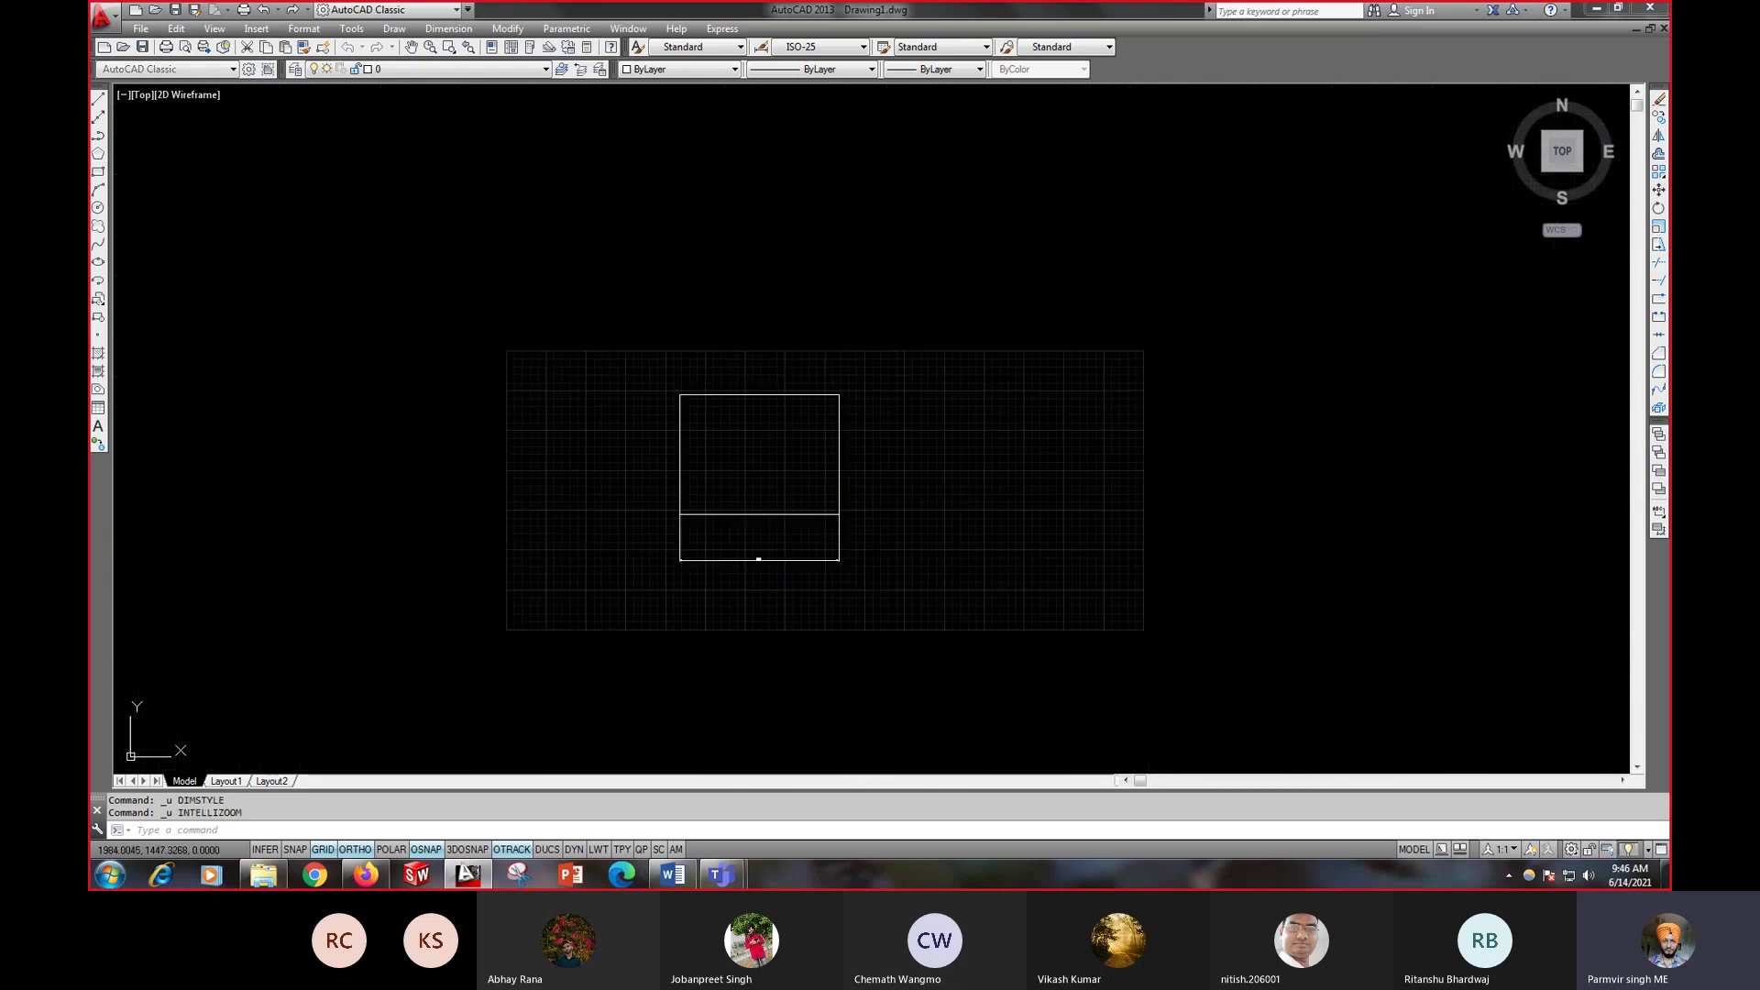
pyautogui.hotkey('ctrl', 'z')
pyautogui.hotkey('ctrl', 'z')
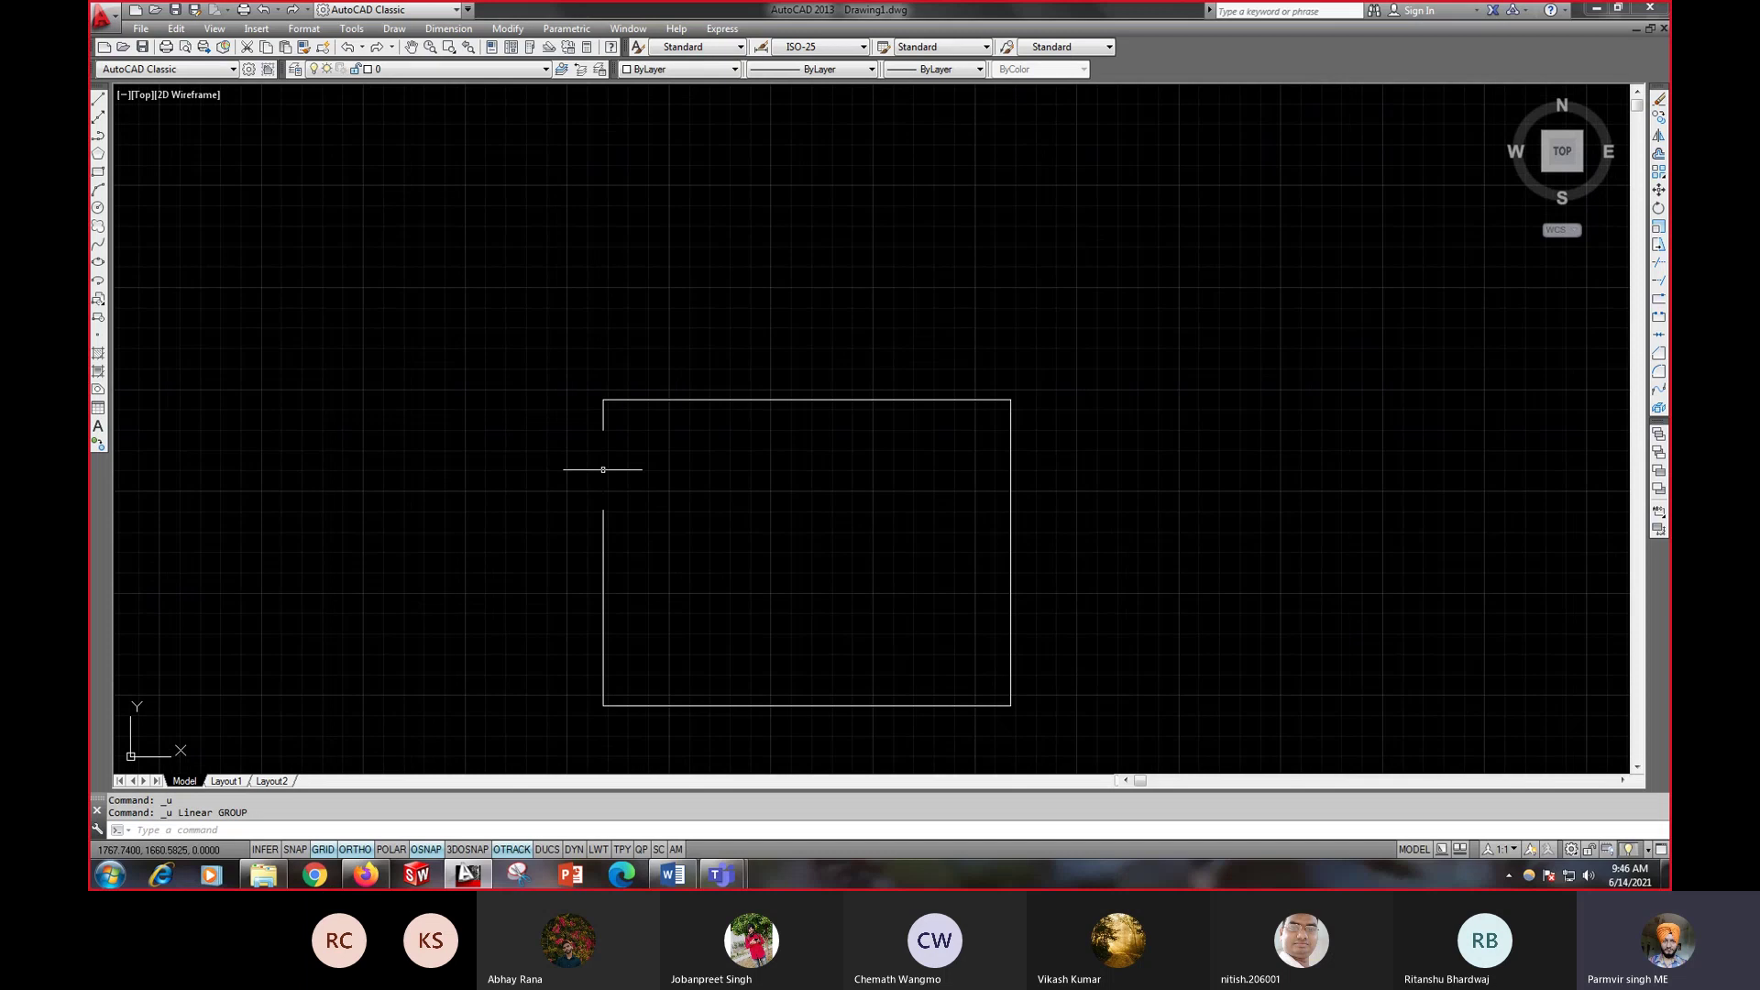
# - Fillet the plate's upper-left corner in Trim mode with a radius of 10
pyautogui.write('f')
pyautogui.press('Return')
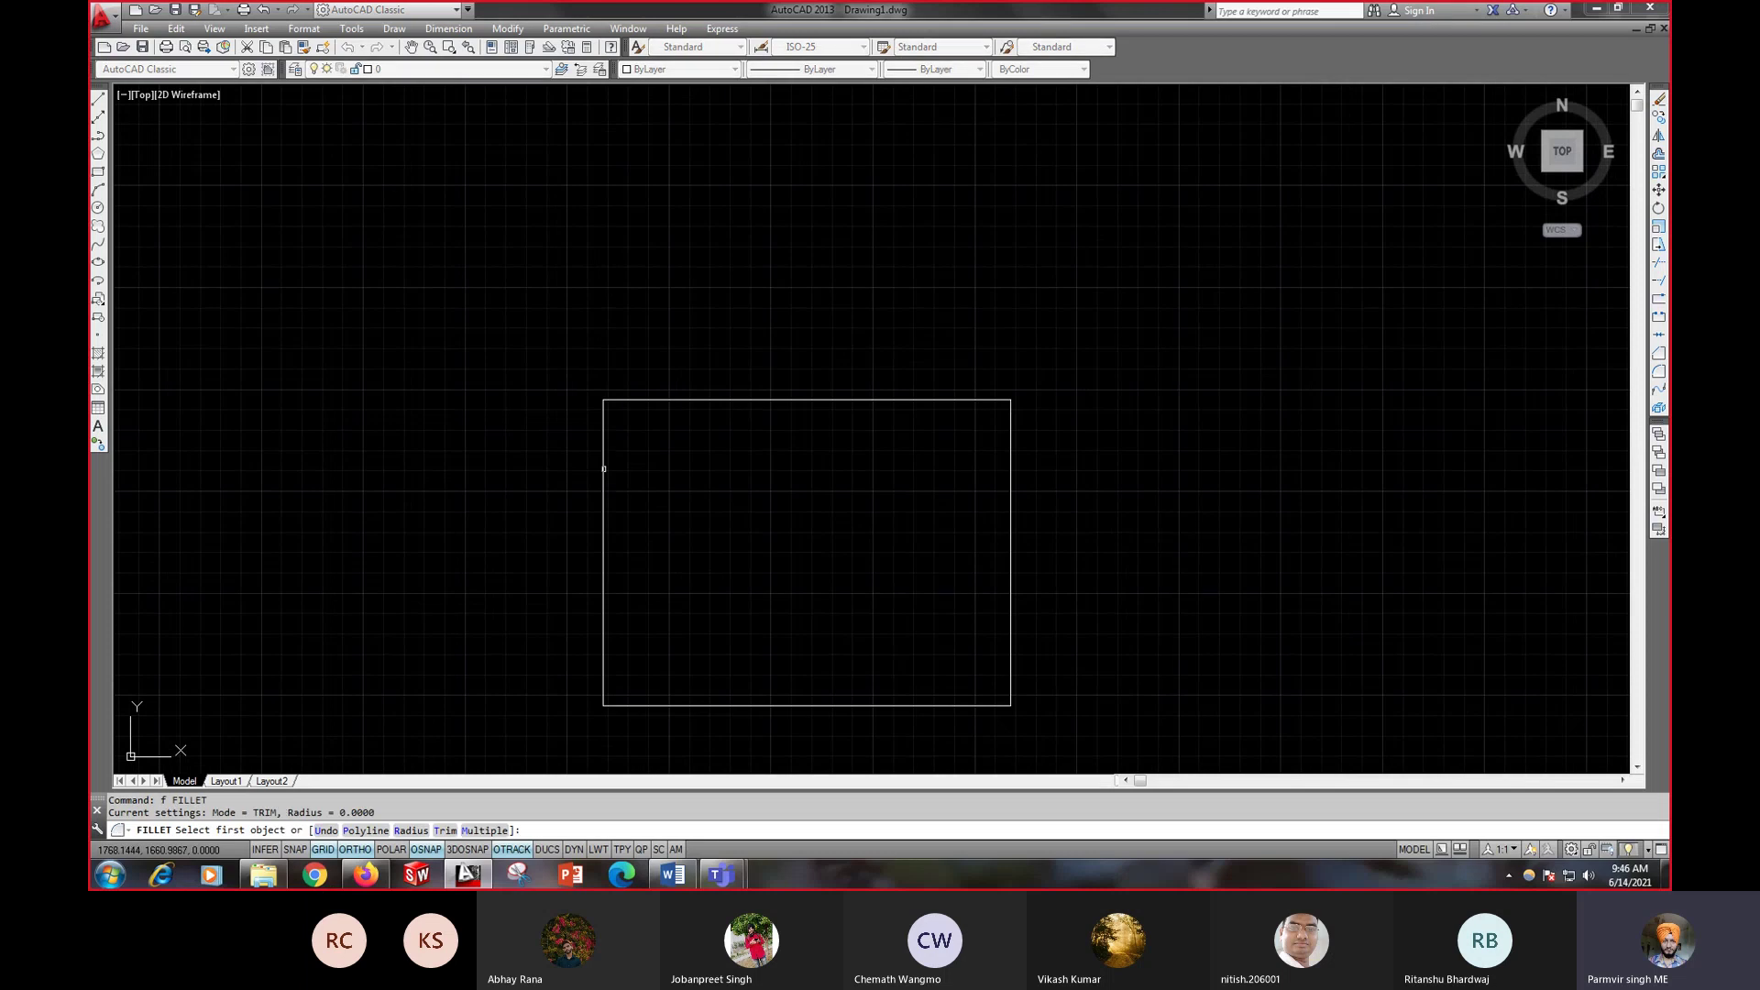
pyautogui.write('r')
pyautogui.press('Return')
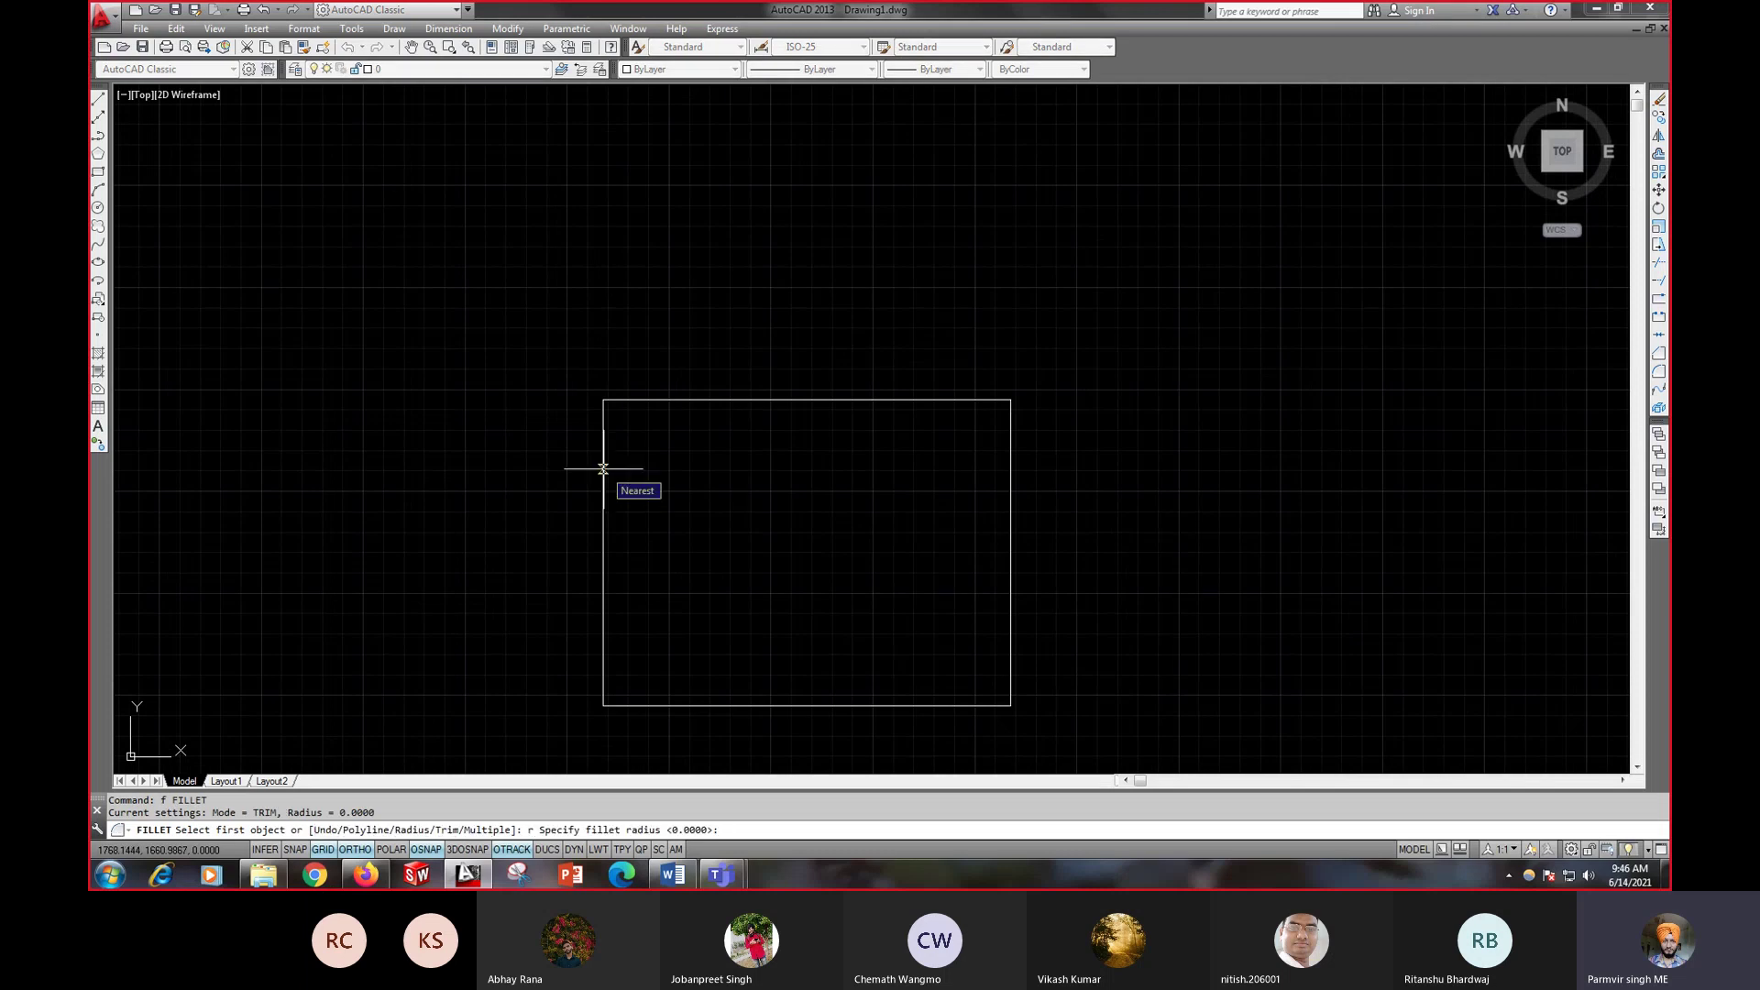
pyautogui.write('10')
pyautogui.press('Return')
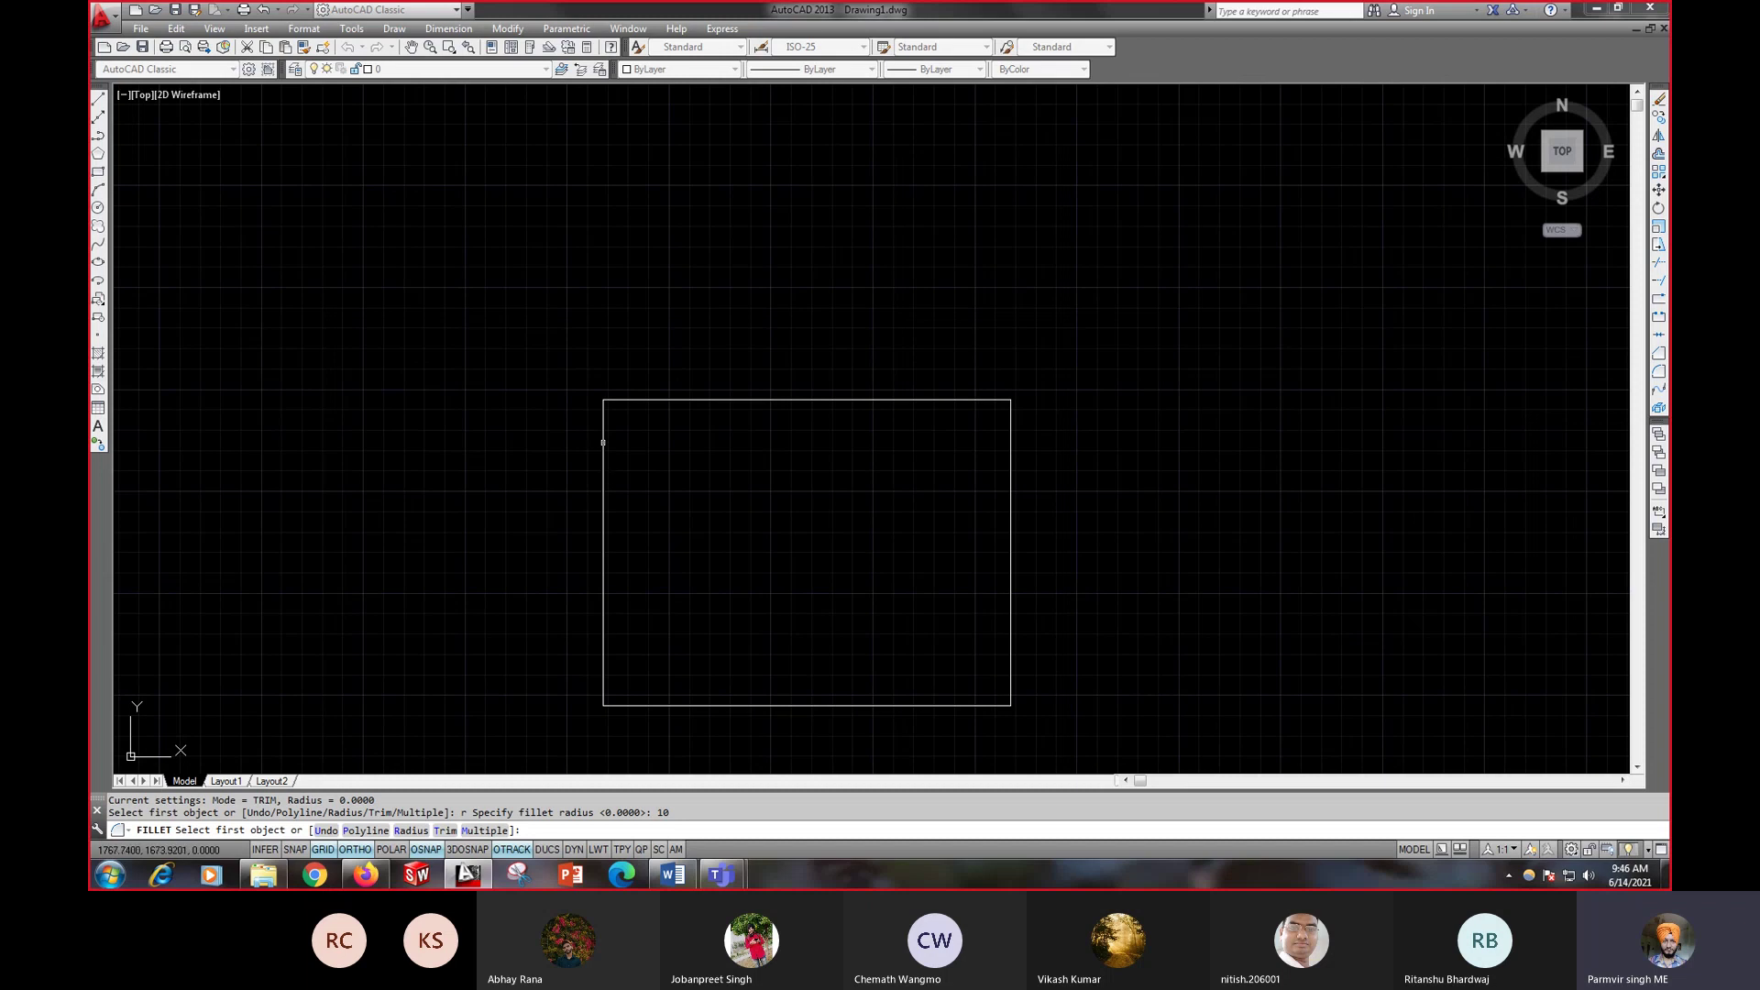
pyautogui.click(604, 451)
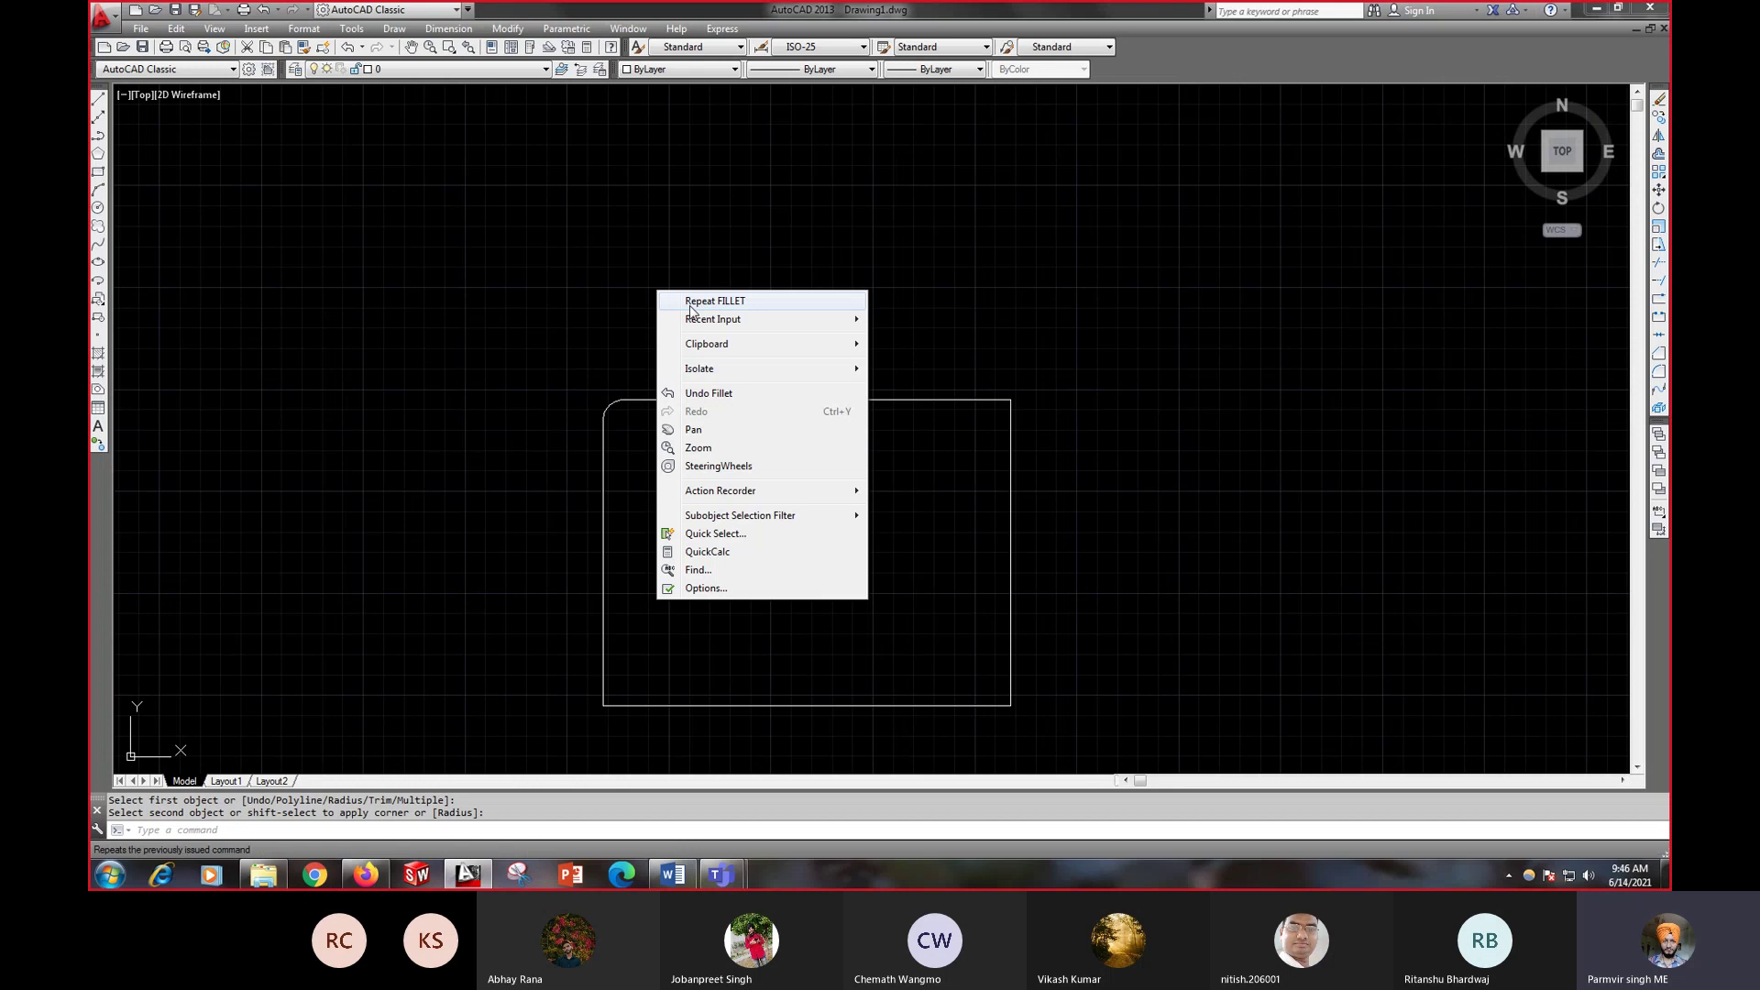
# - Fillet the plate's upper-right and lower-right corners with the same radius of 10
pyautogui.click(698, 301)
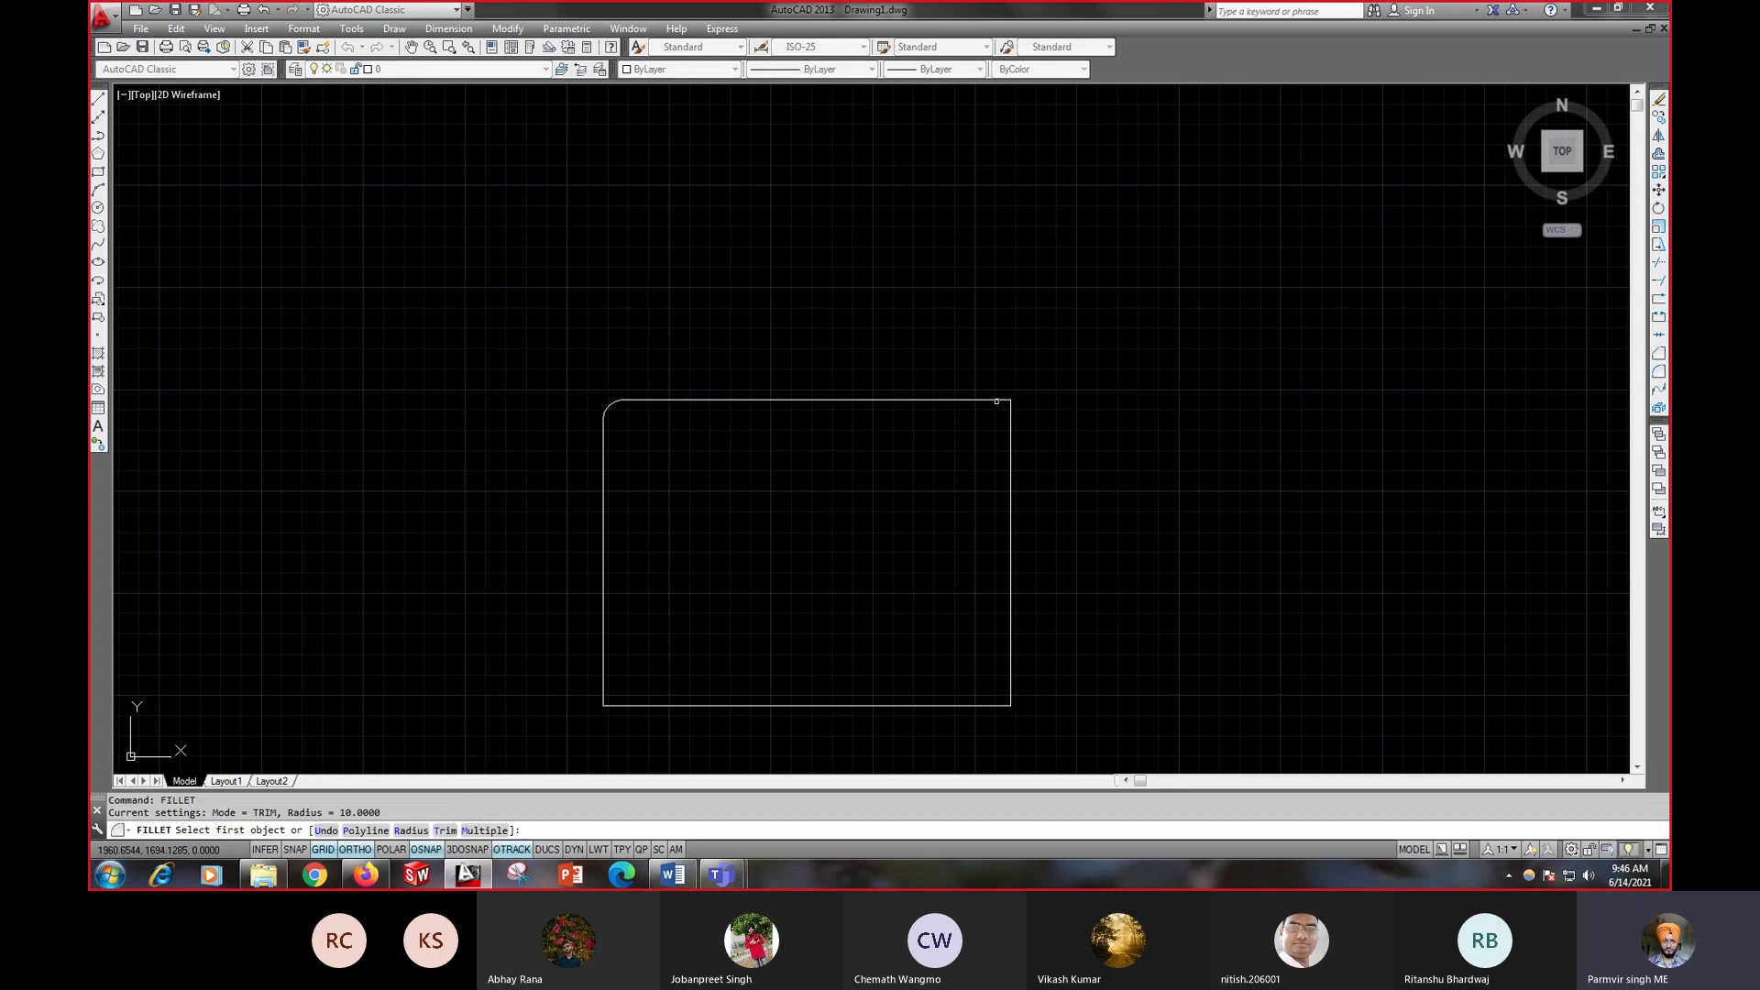
pyautogui.click(997, 400)
pyautogui.click(1010, 411)
pyautogui.rightClick(1062, 365)
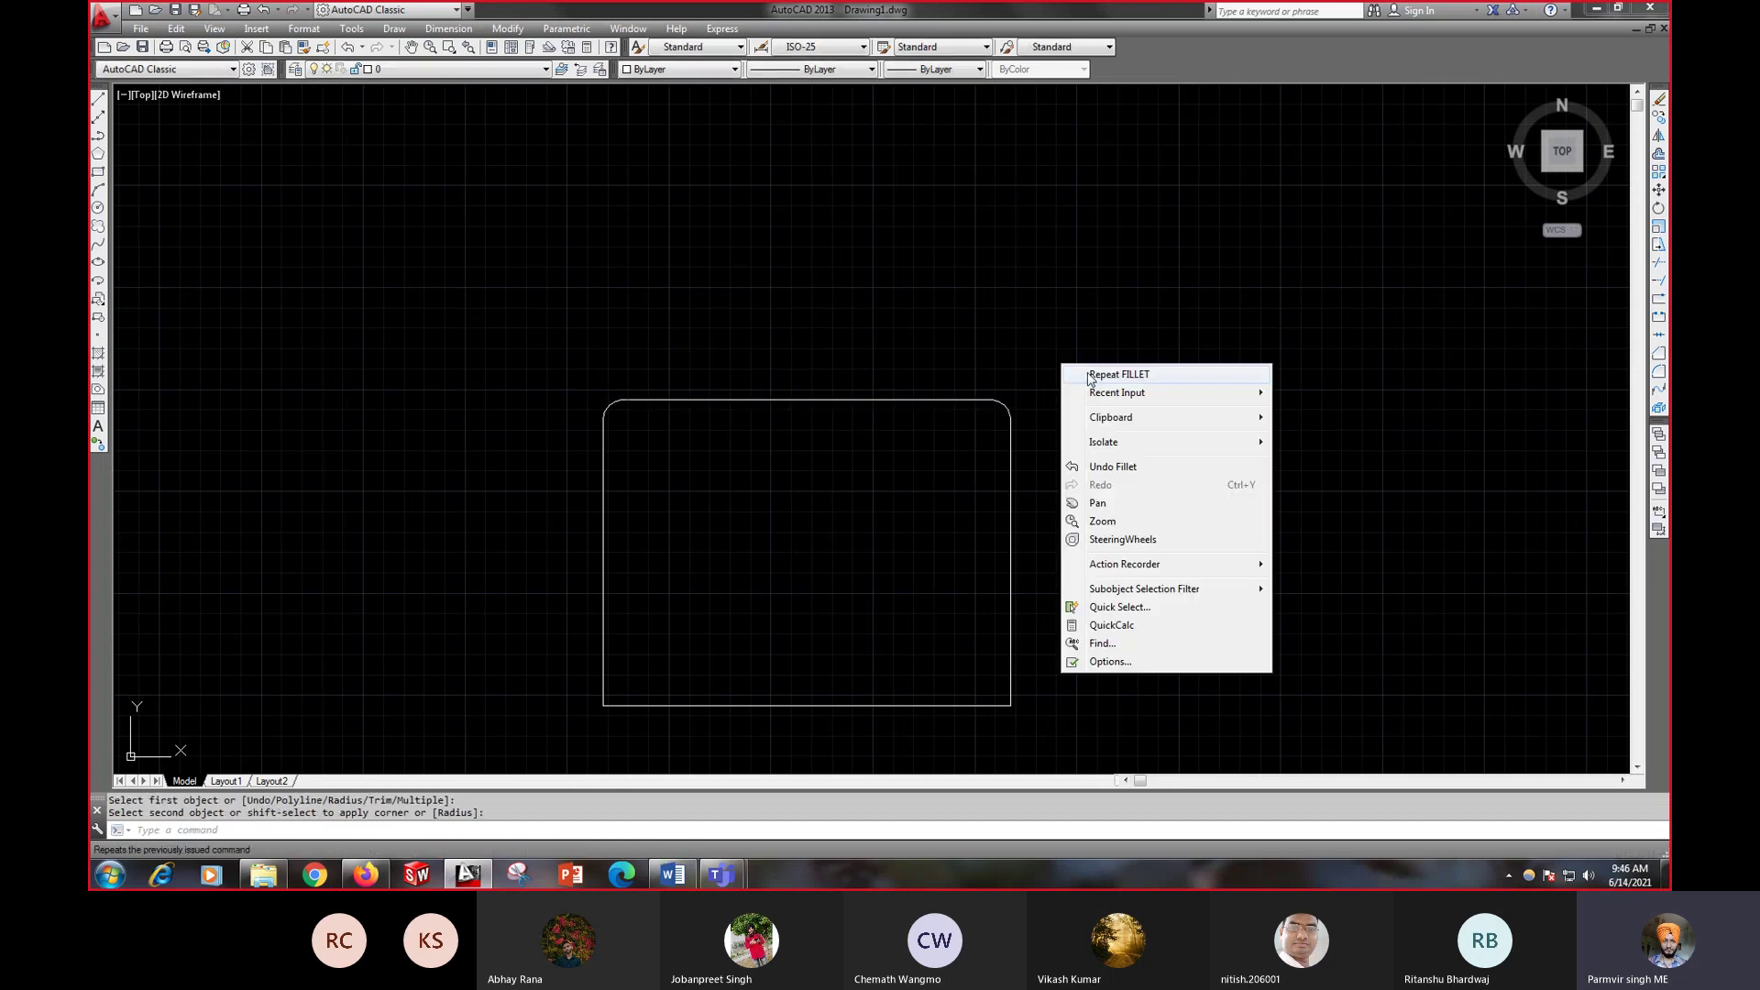
pyautogui.click(1089, 376)
pyautogui.click(1010, 682)
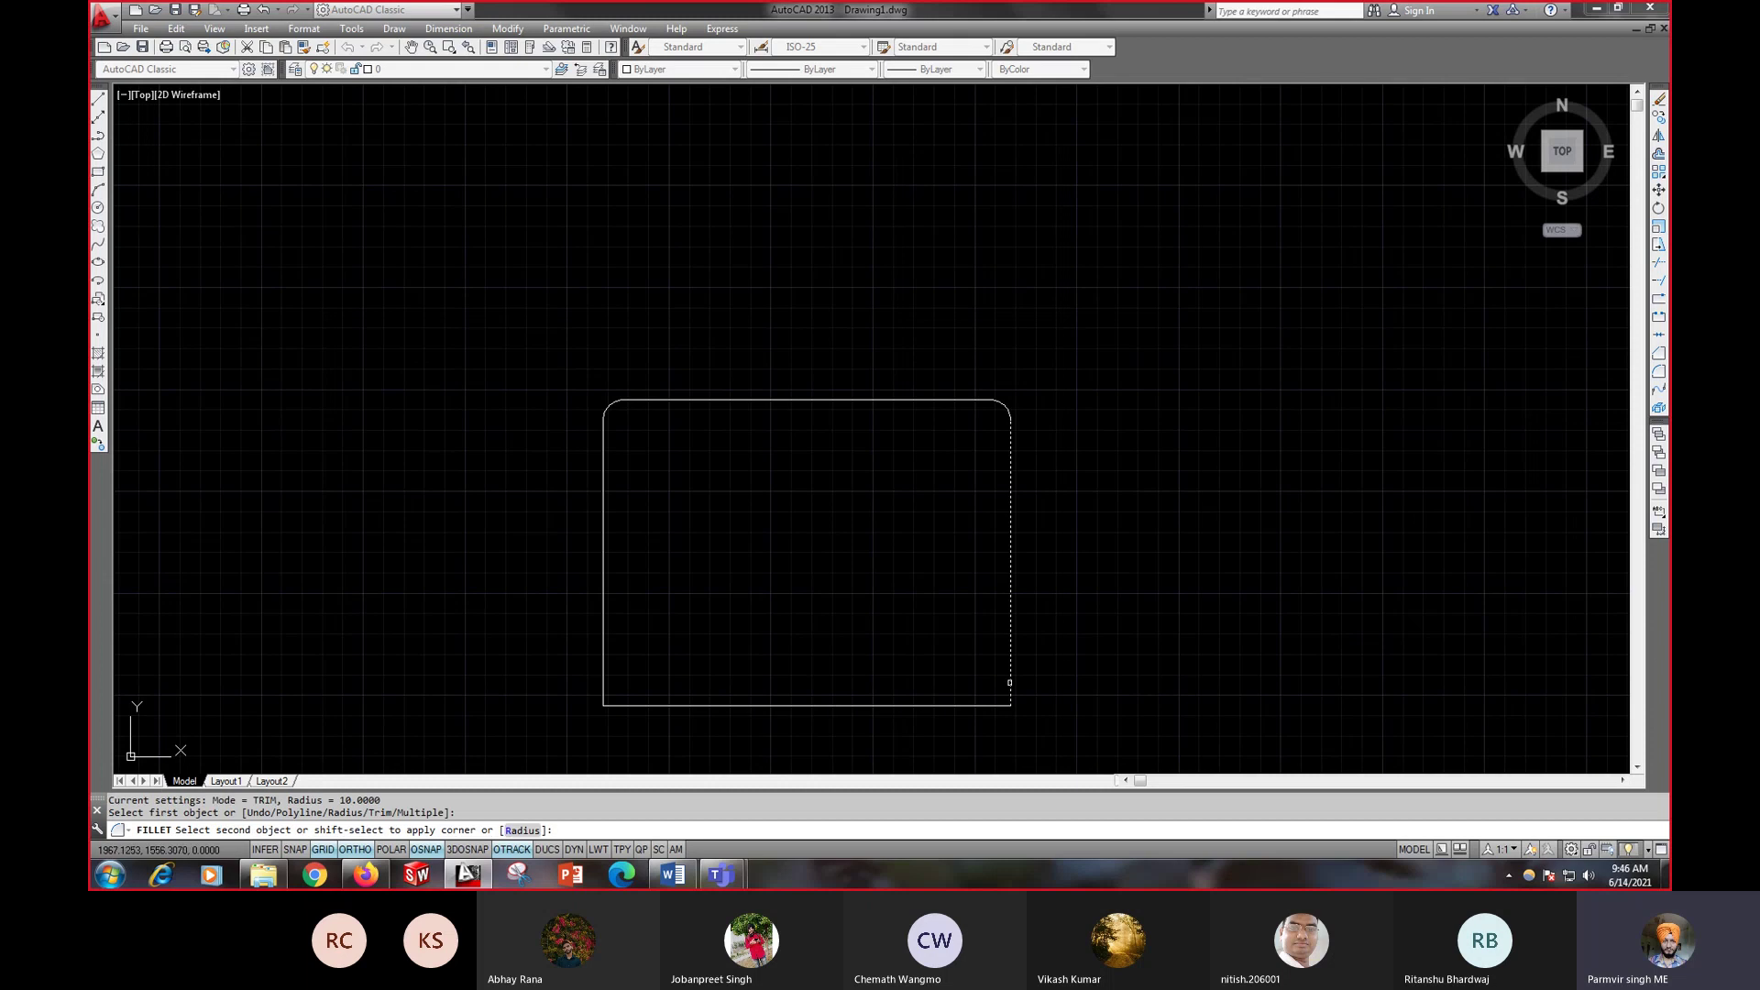
pyautogui.click(997, 705)
# - Fillet the plate's lower-left corner with the same radius of 10
pyautogui.rightClick(1088, 562)
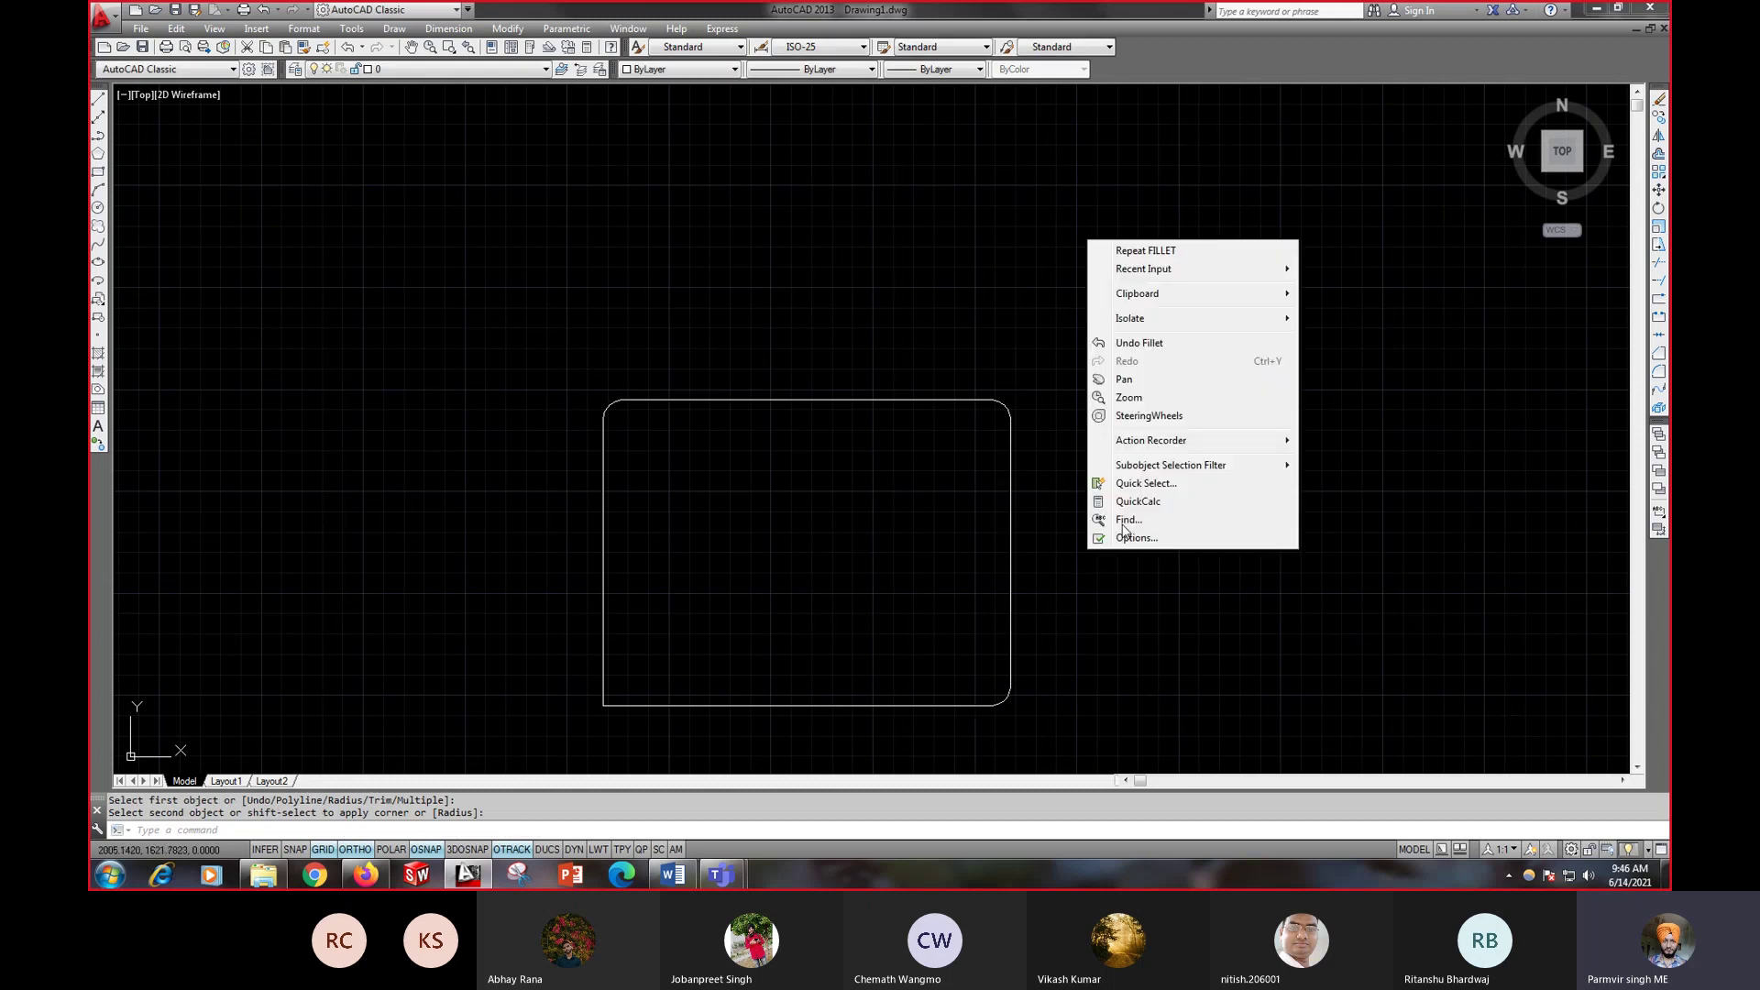
pyautogui.click(1134, 254)
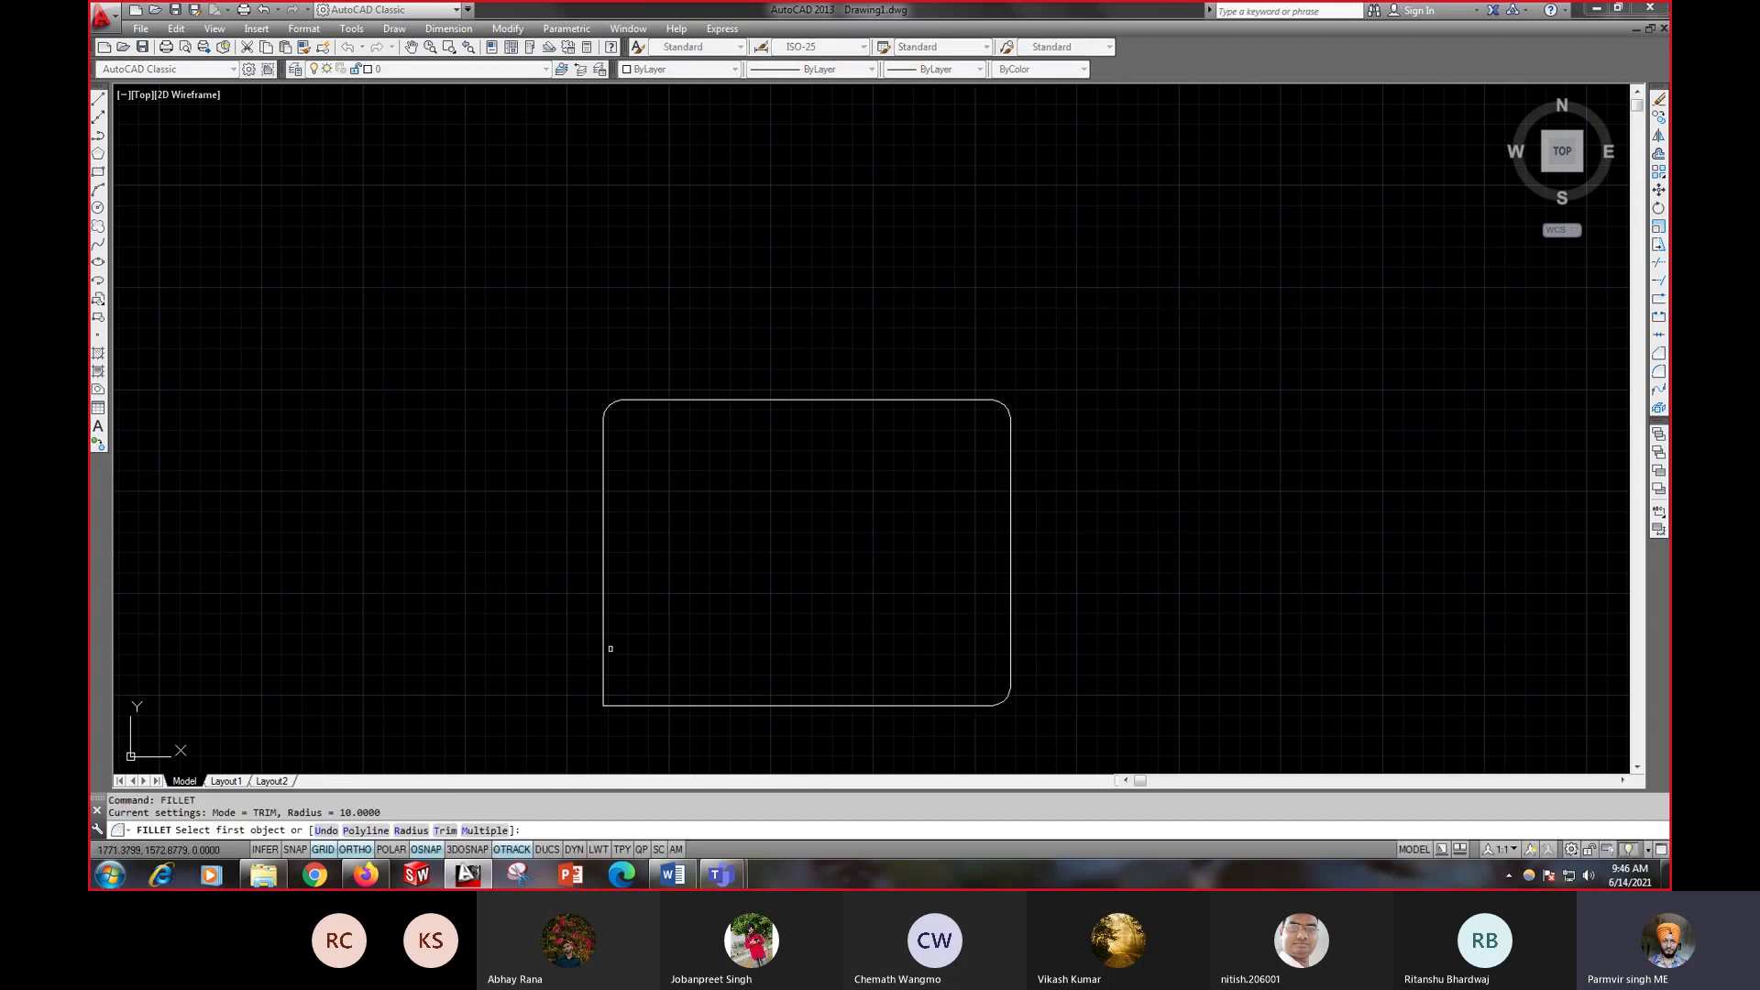
pyautogui.click(608, 649)
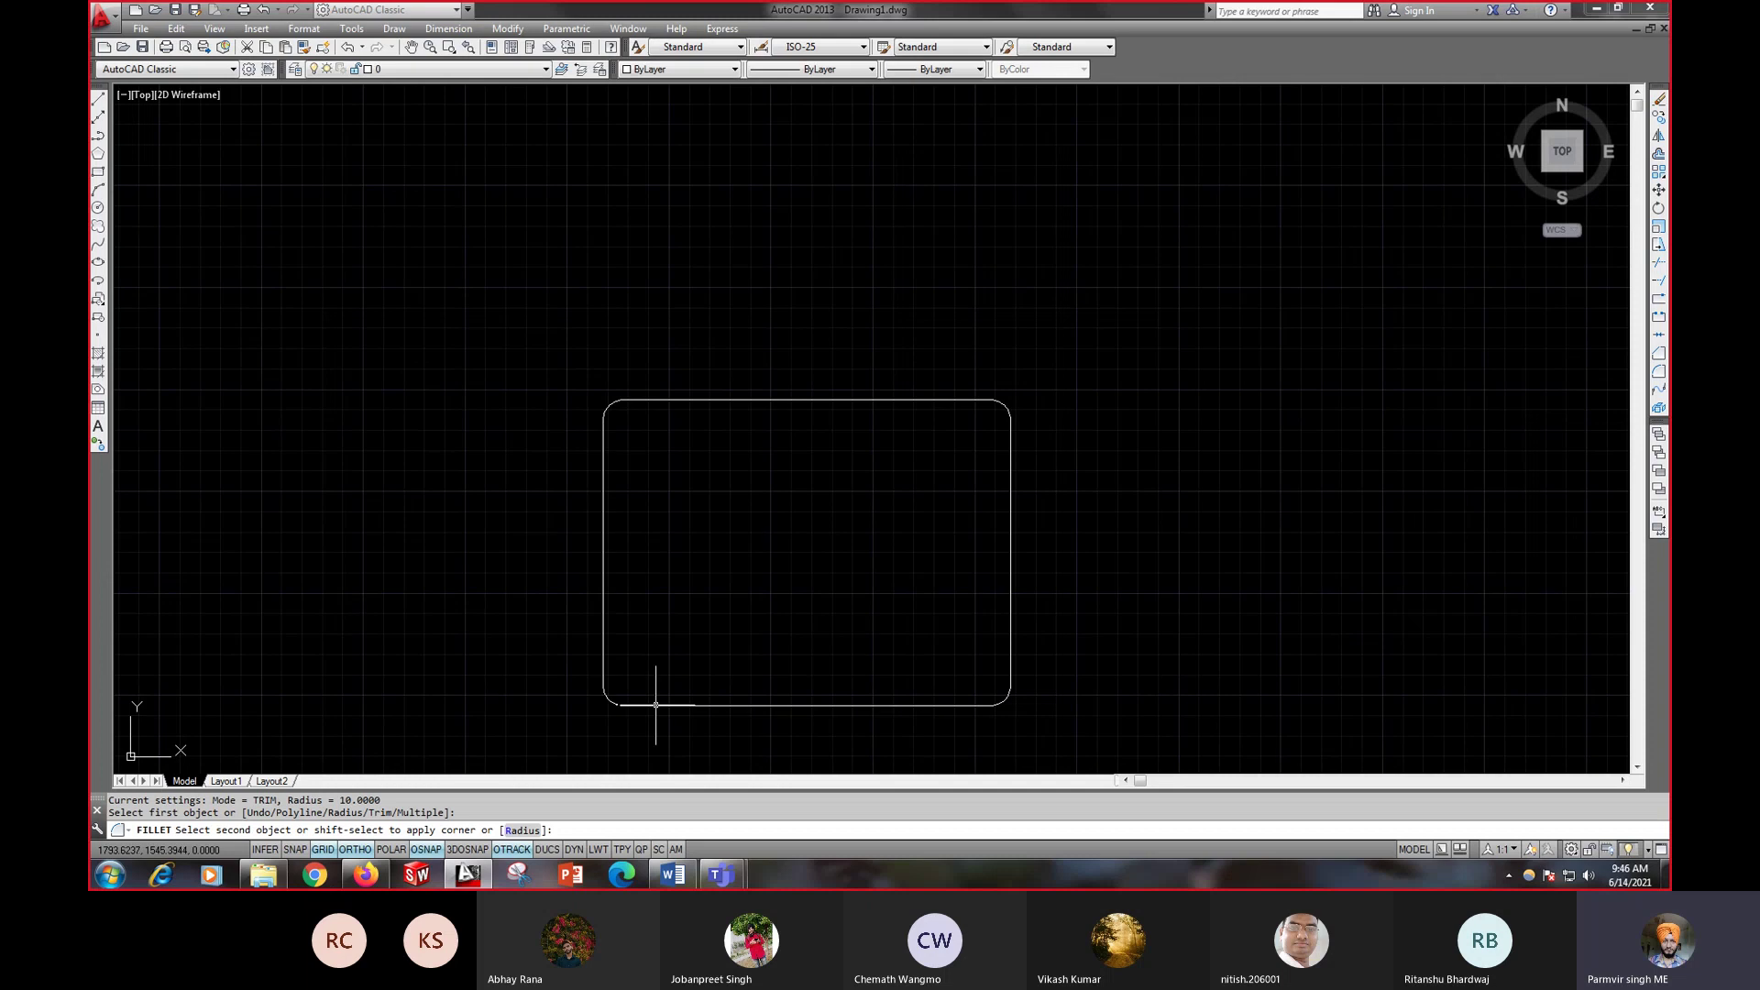
pyautogui.click(656, 705)
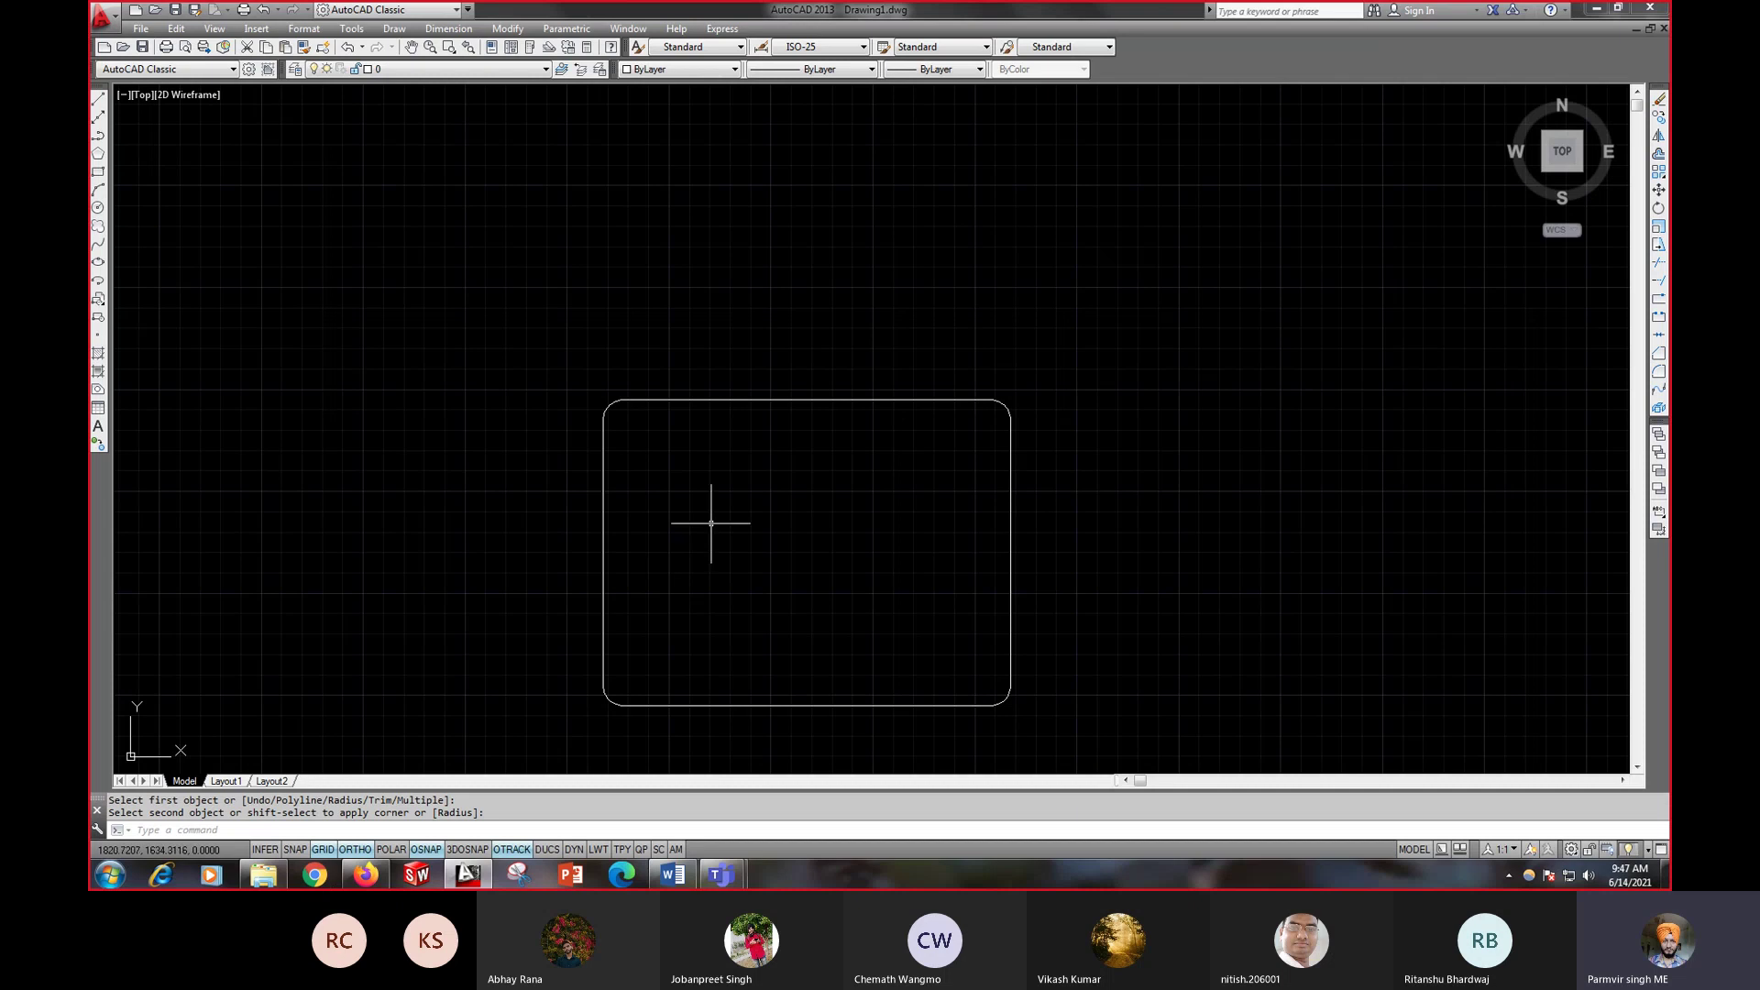
# - Compare the filleted plate with the Exercise 6 base plate drawing in Word, and return to AutoCAD
pyautogui.click(688, 879)
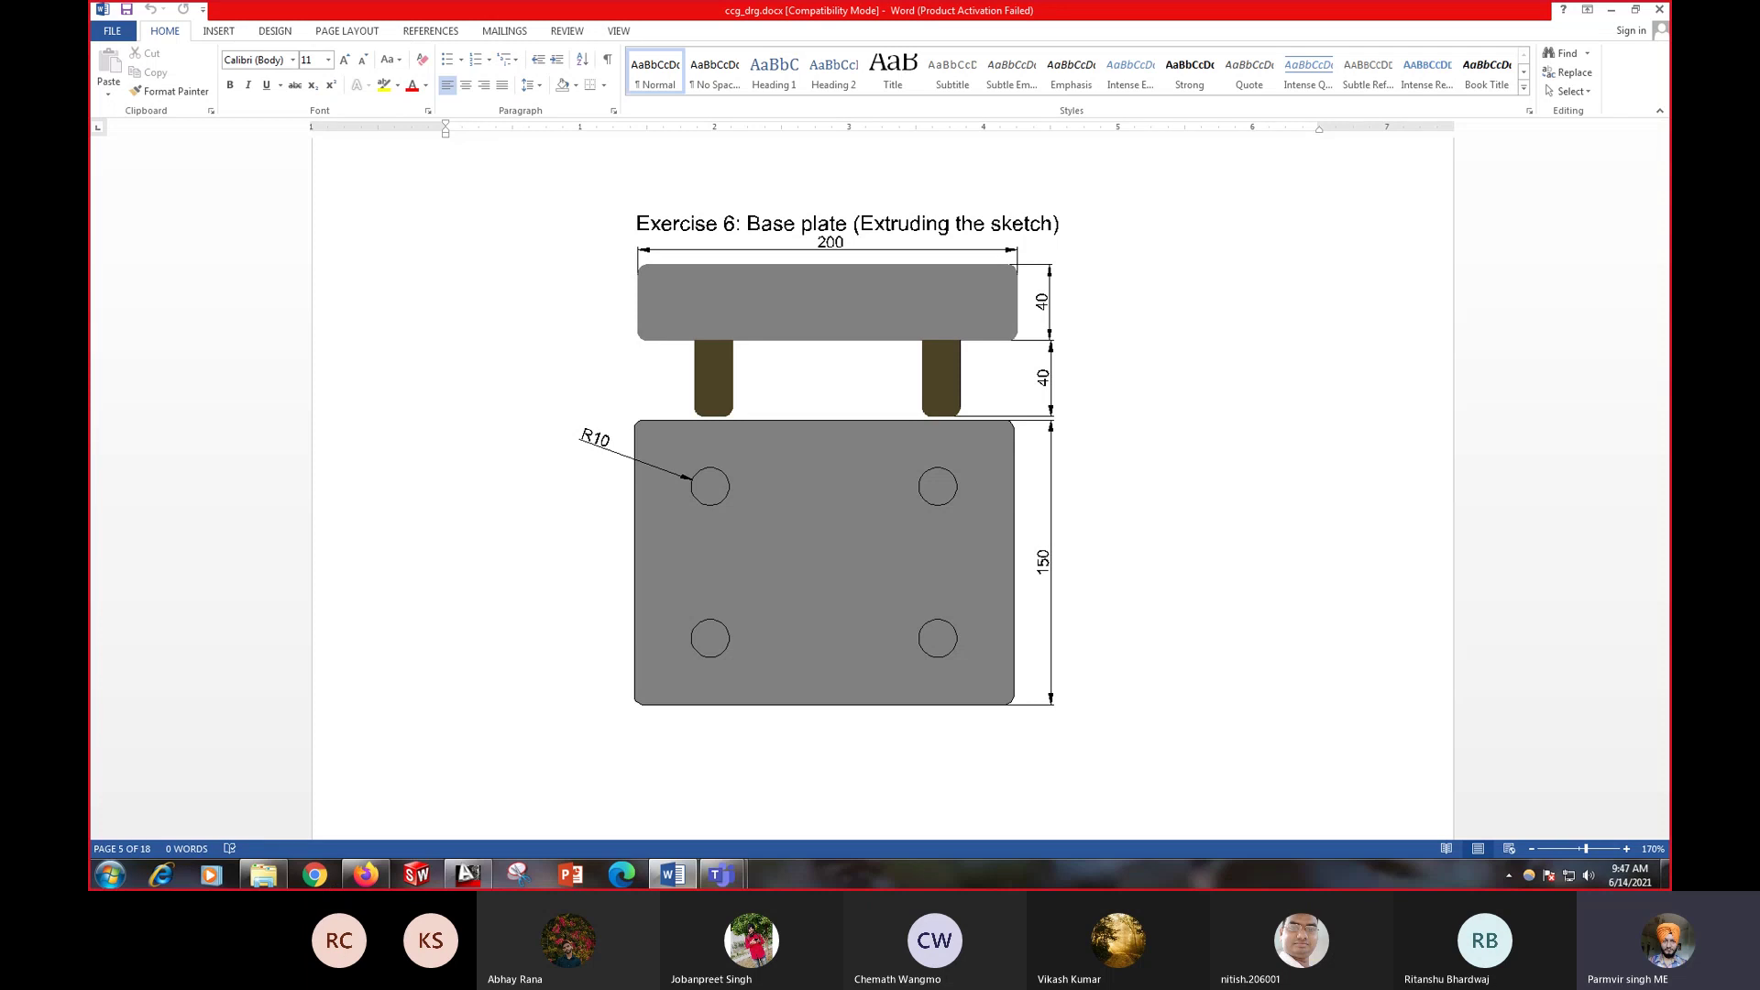
pyautogui.click(480, 882)
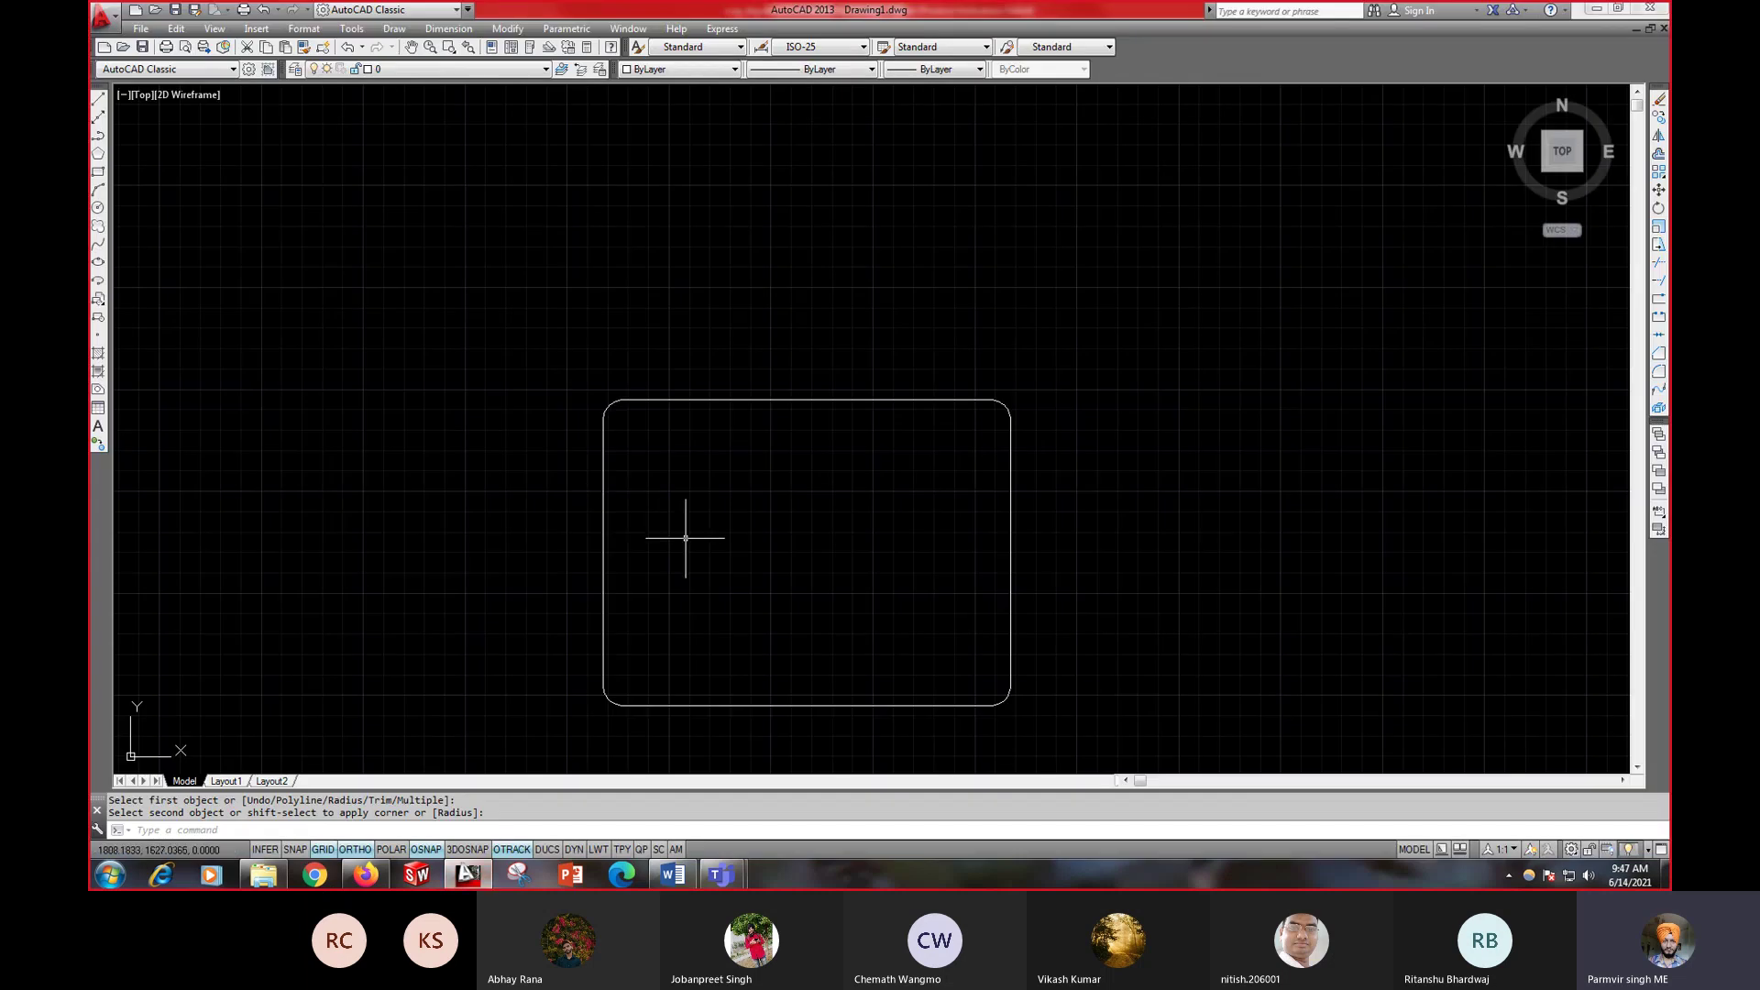
pyautogui.click(676, 882)
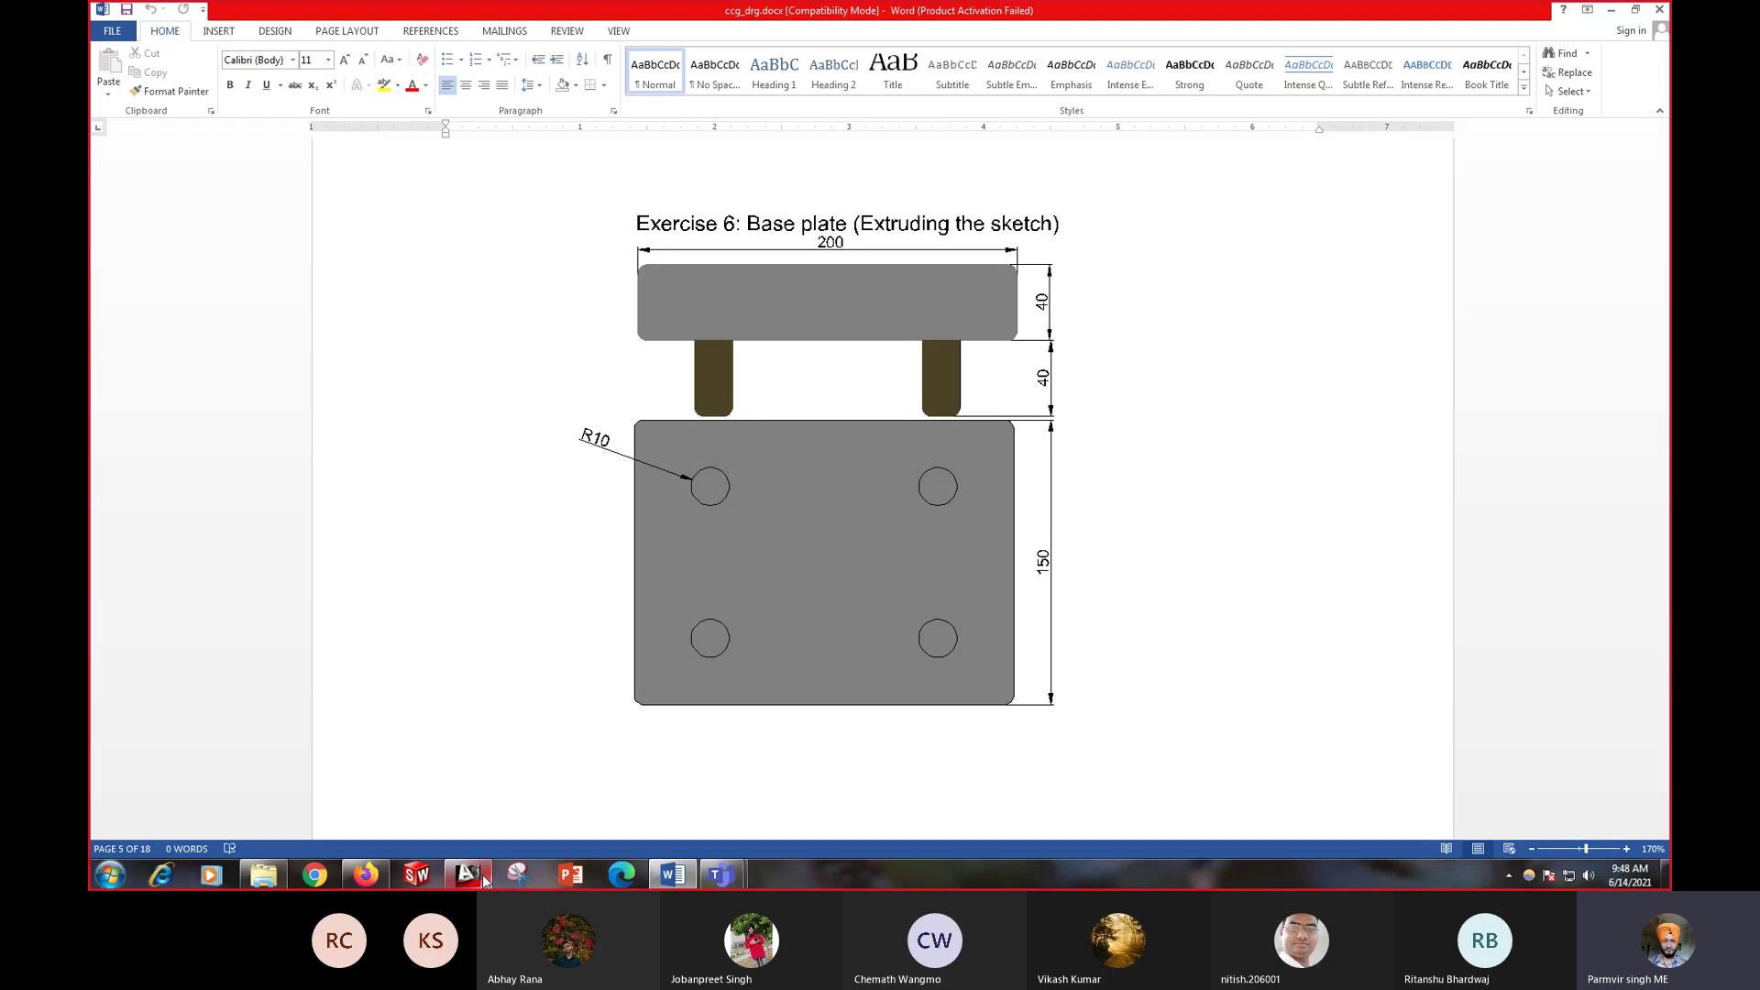
pyautogui.moveTo(666, 874)
pyautogui.moveTo(467, 875)
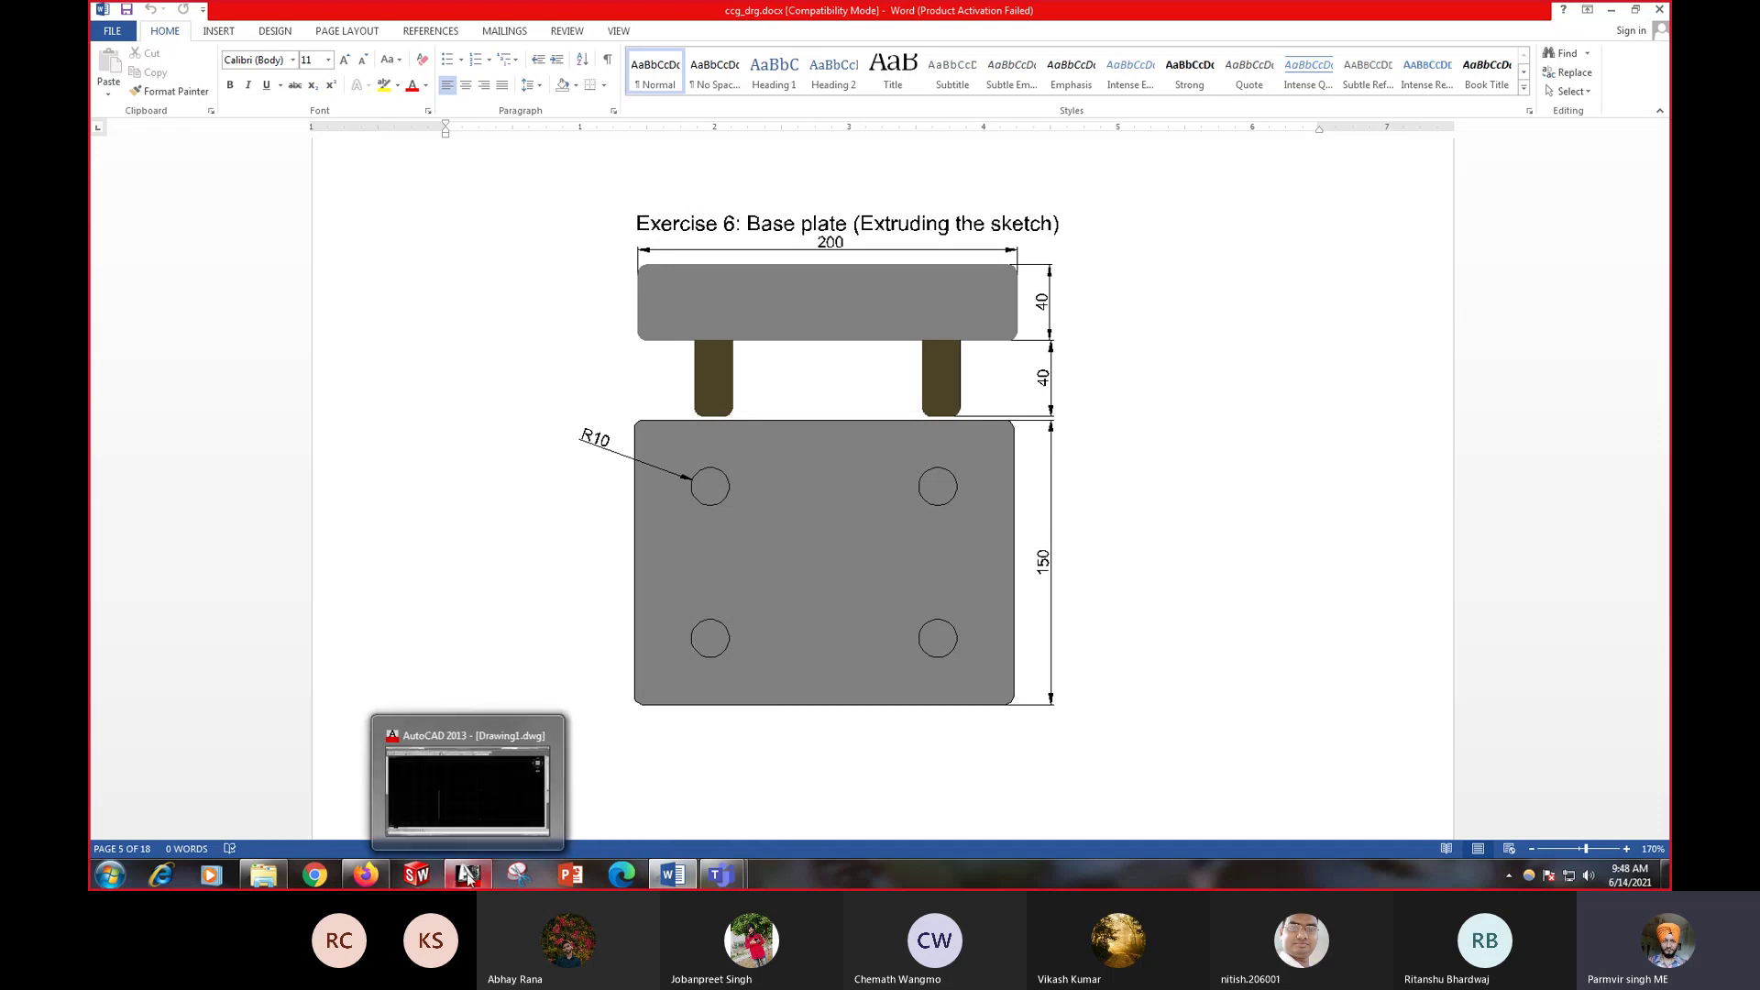
pyautogui.click(467, 875)
# - Offset the filleted plate outline inward by a distance of 50
pyautogui.write('o')
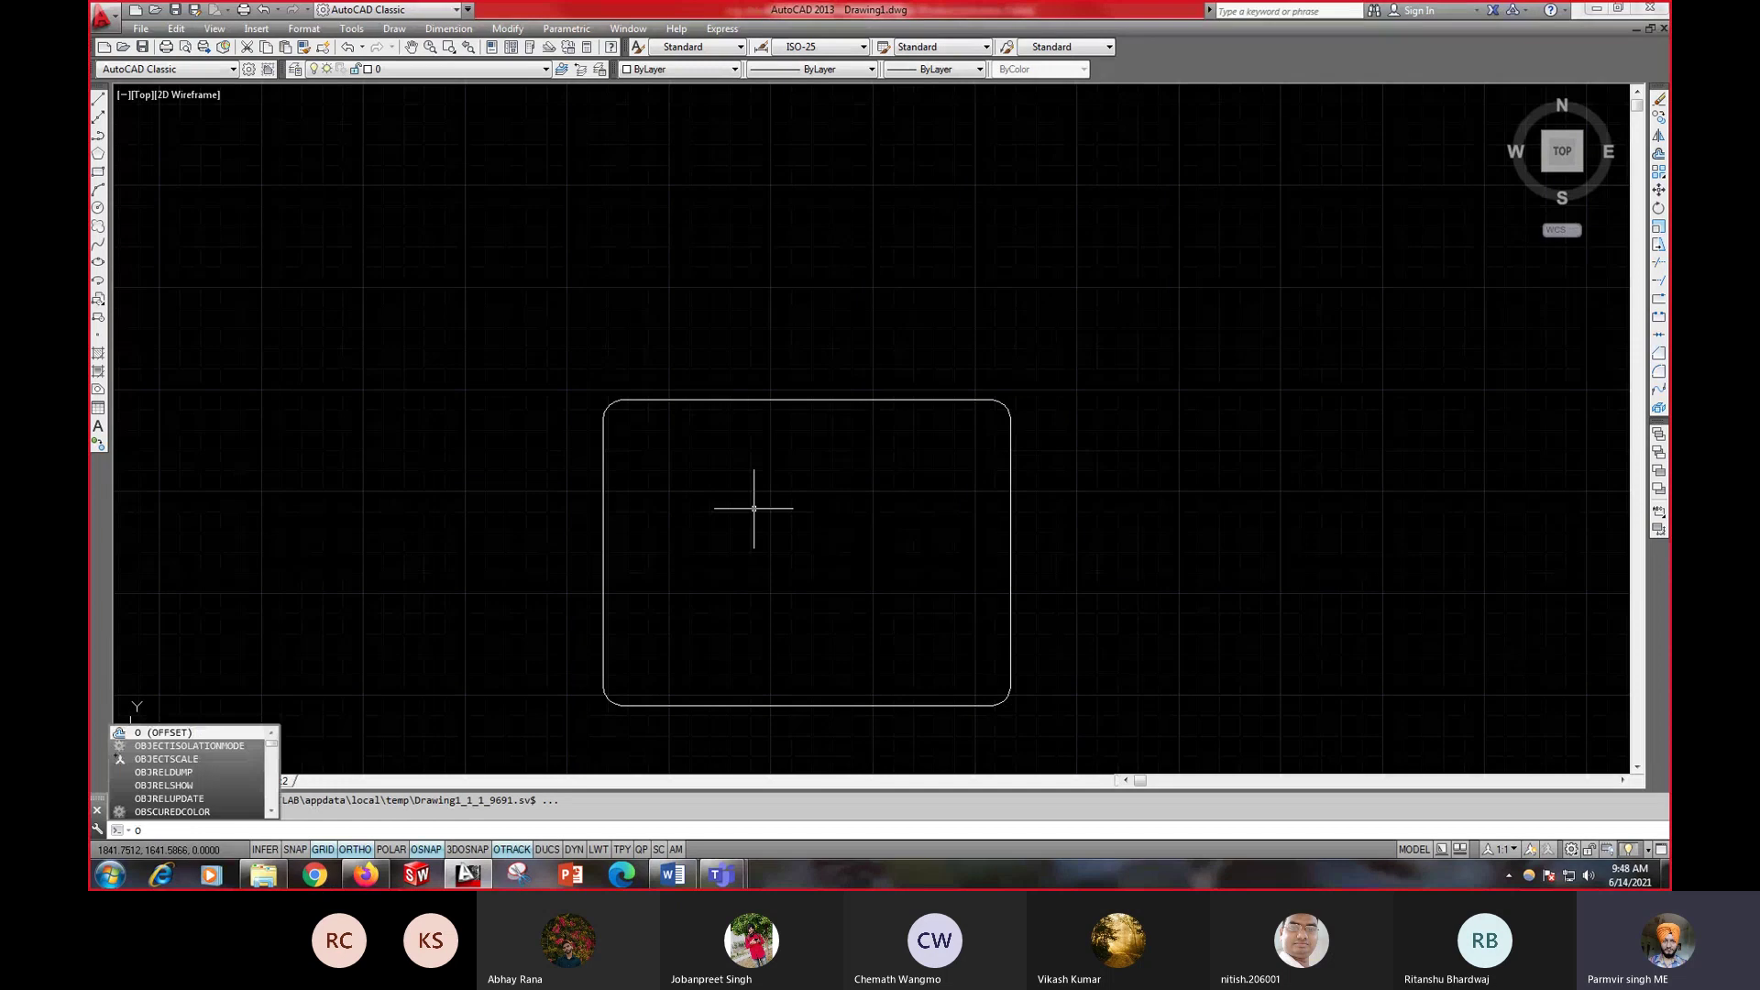
pyautogui.press('Return')
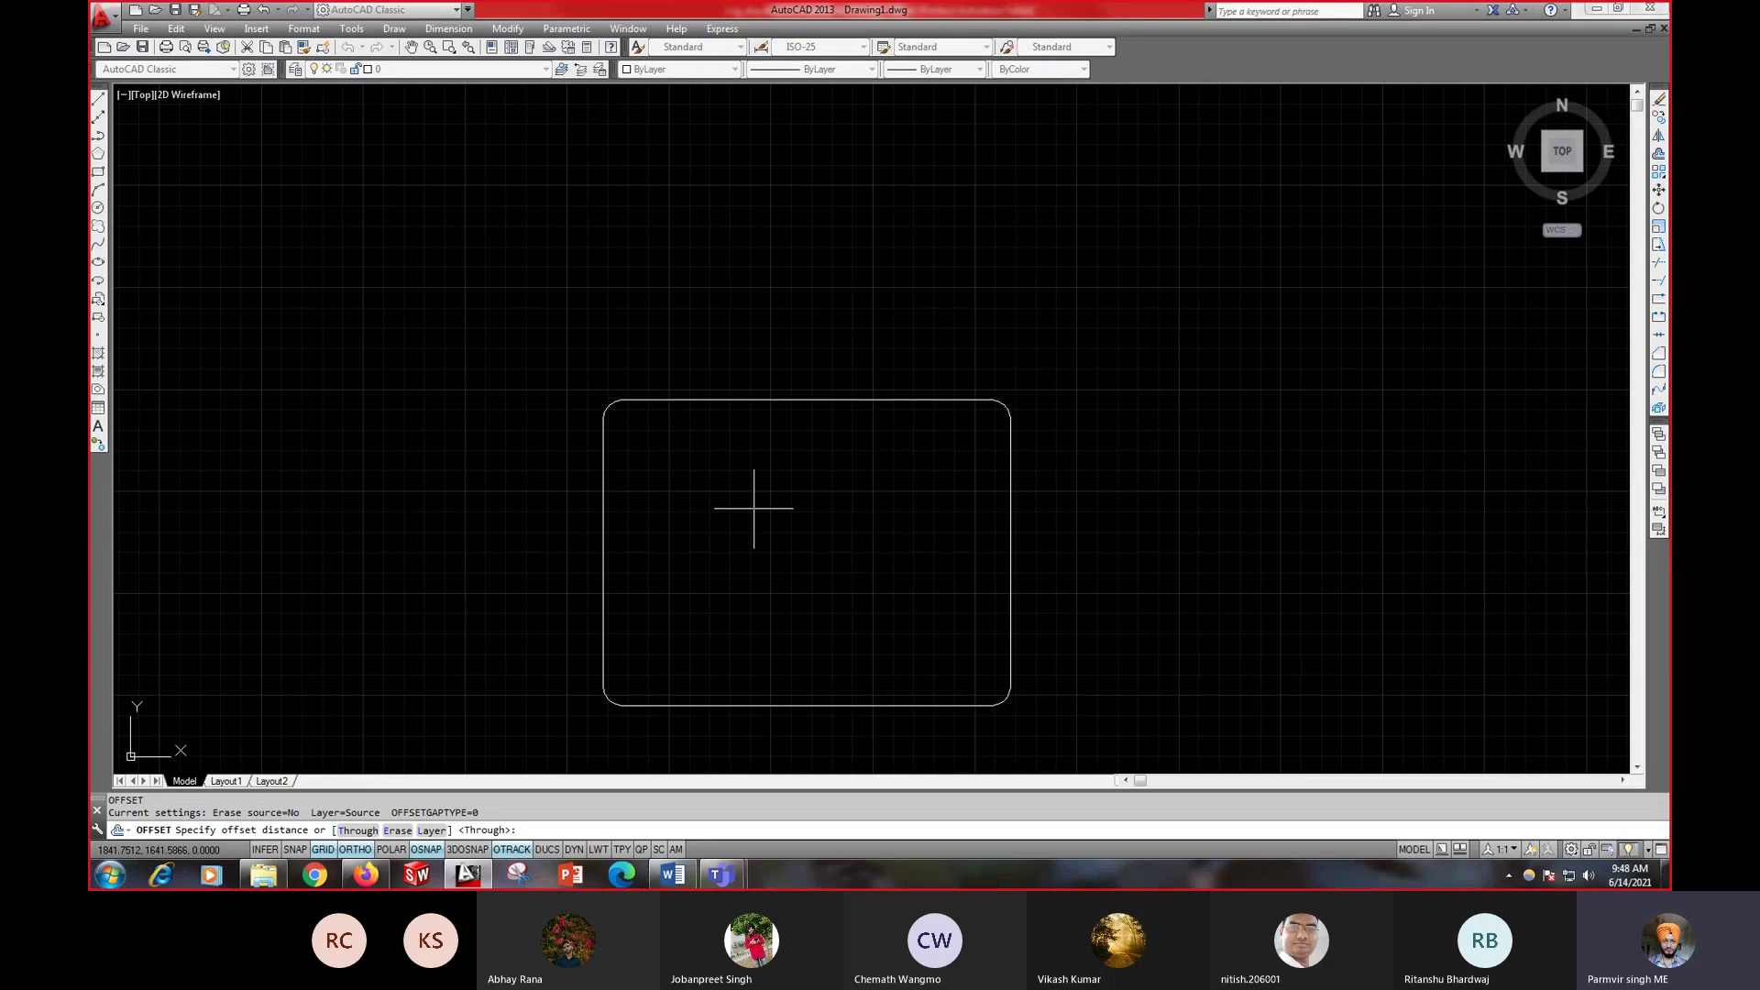
pyautogui.write('50')
pyautogui.press('Return')
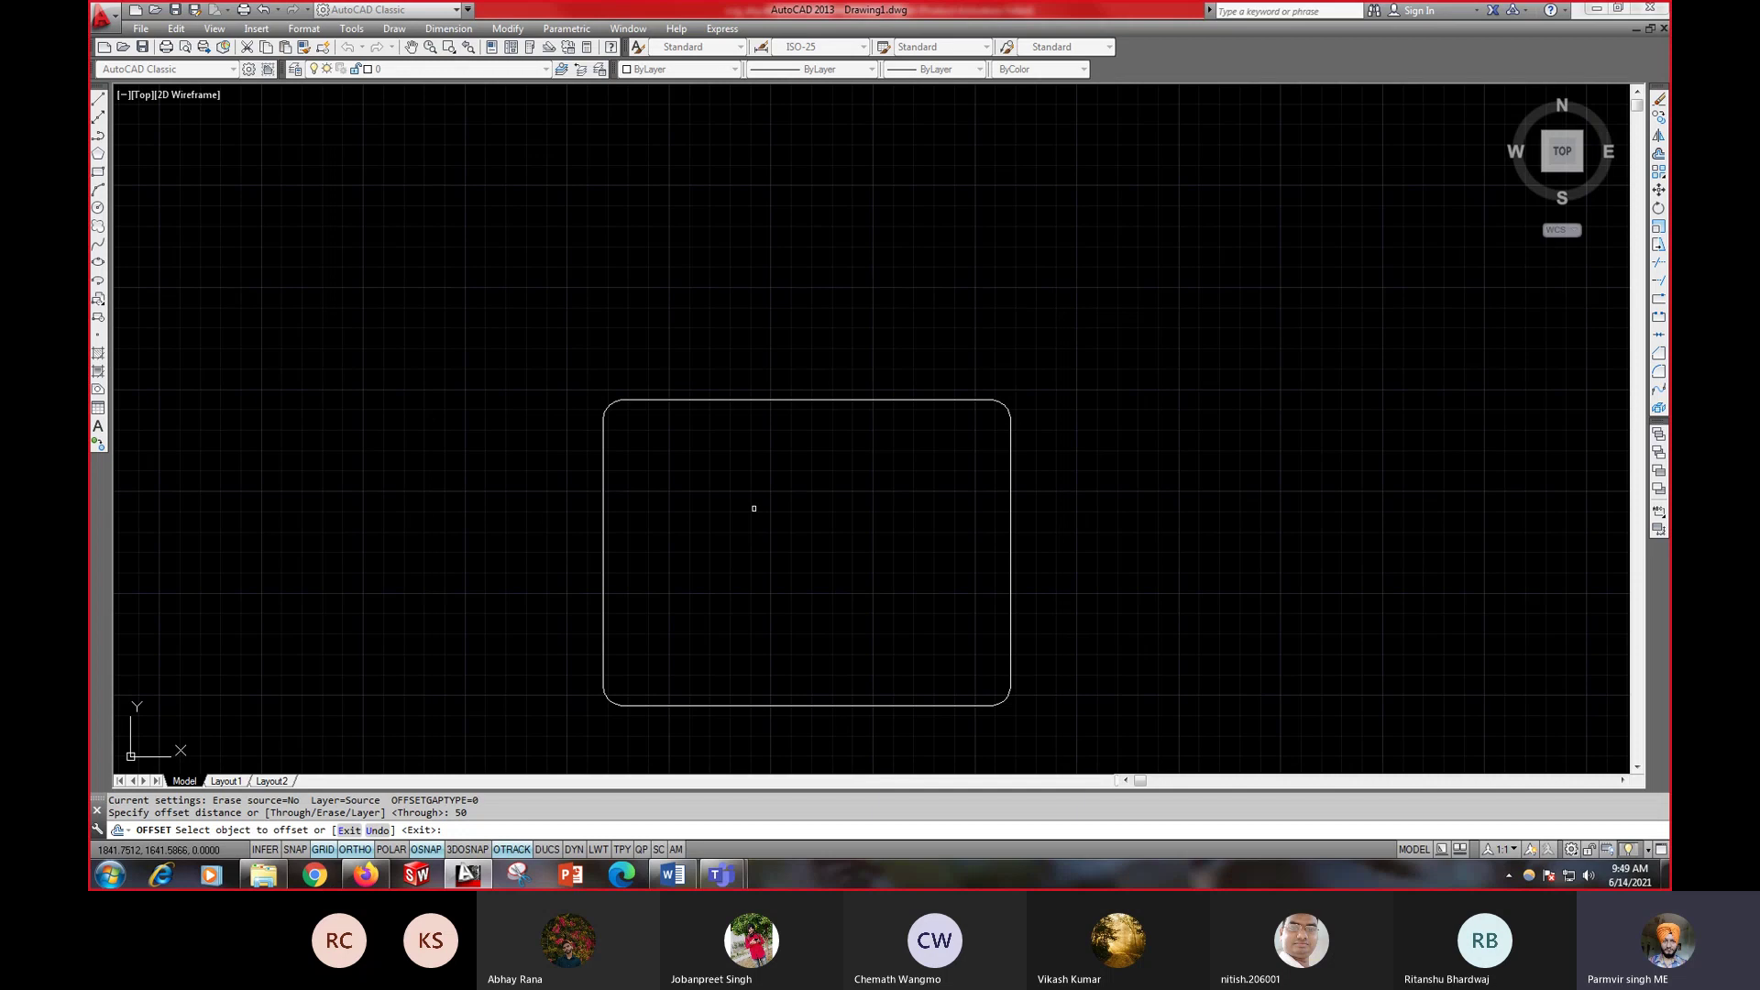
pyautogui.click(602, 514)
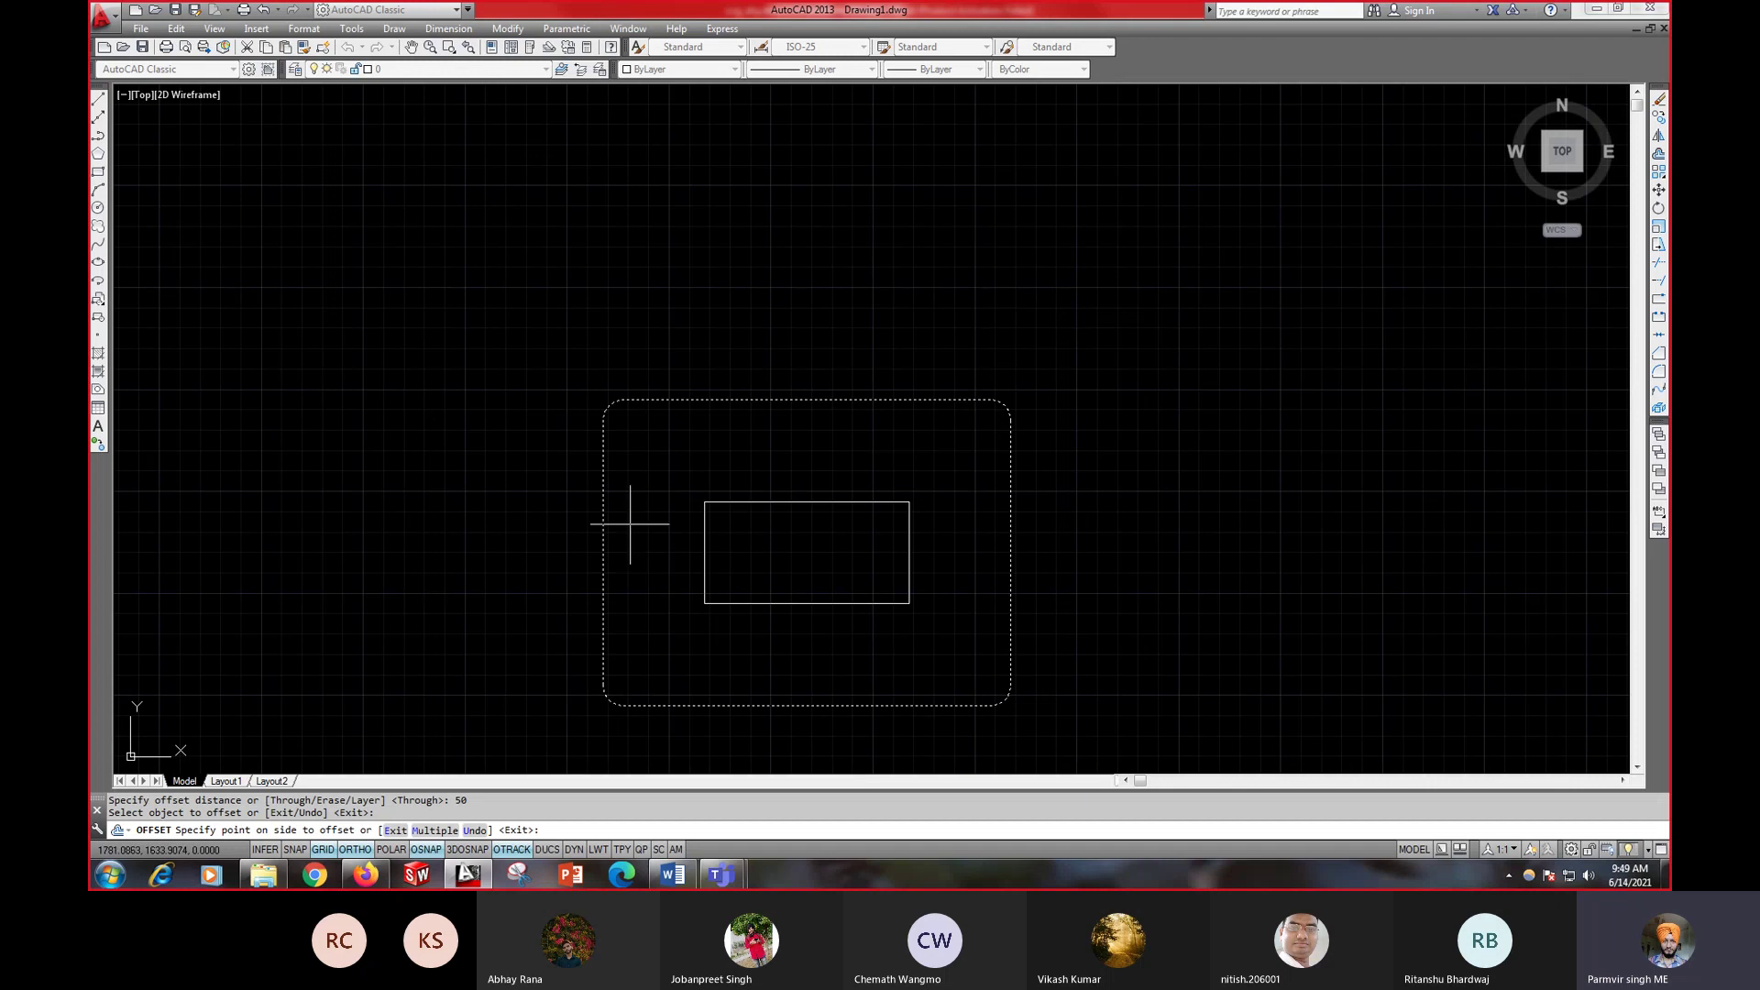
pyautogui.click(690, 529)
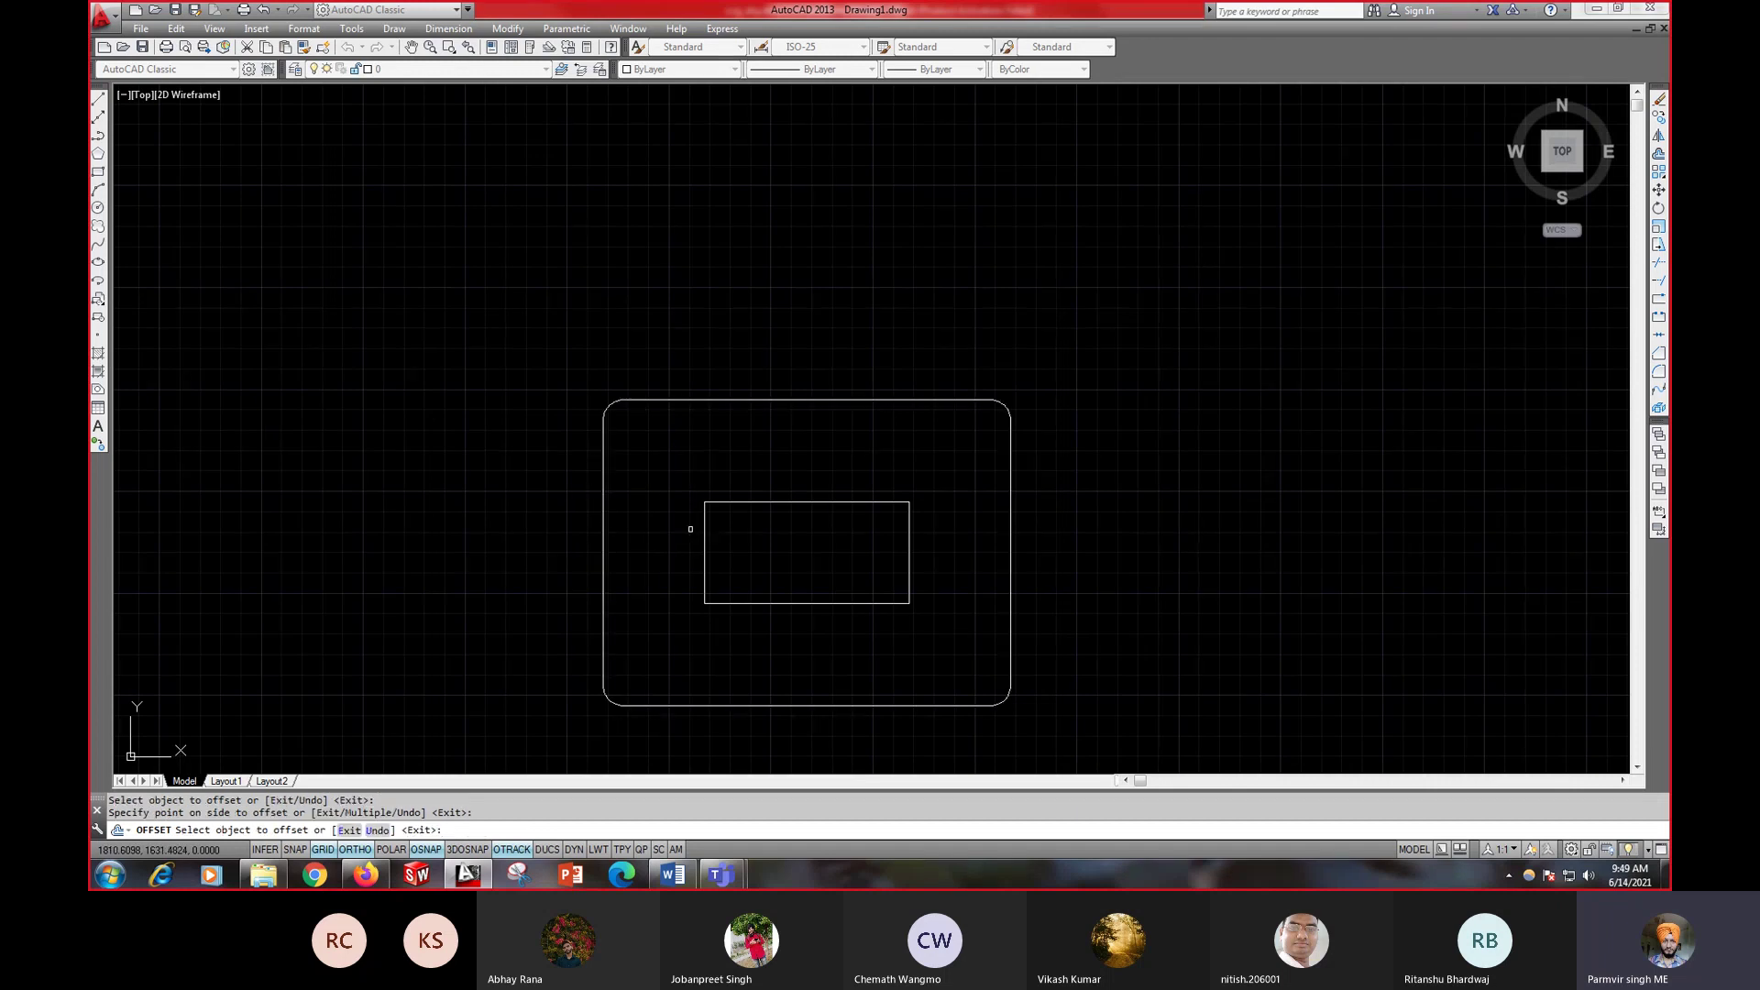
pyautogui.rightClick(463, 406)
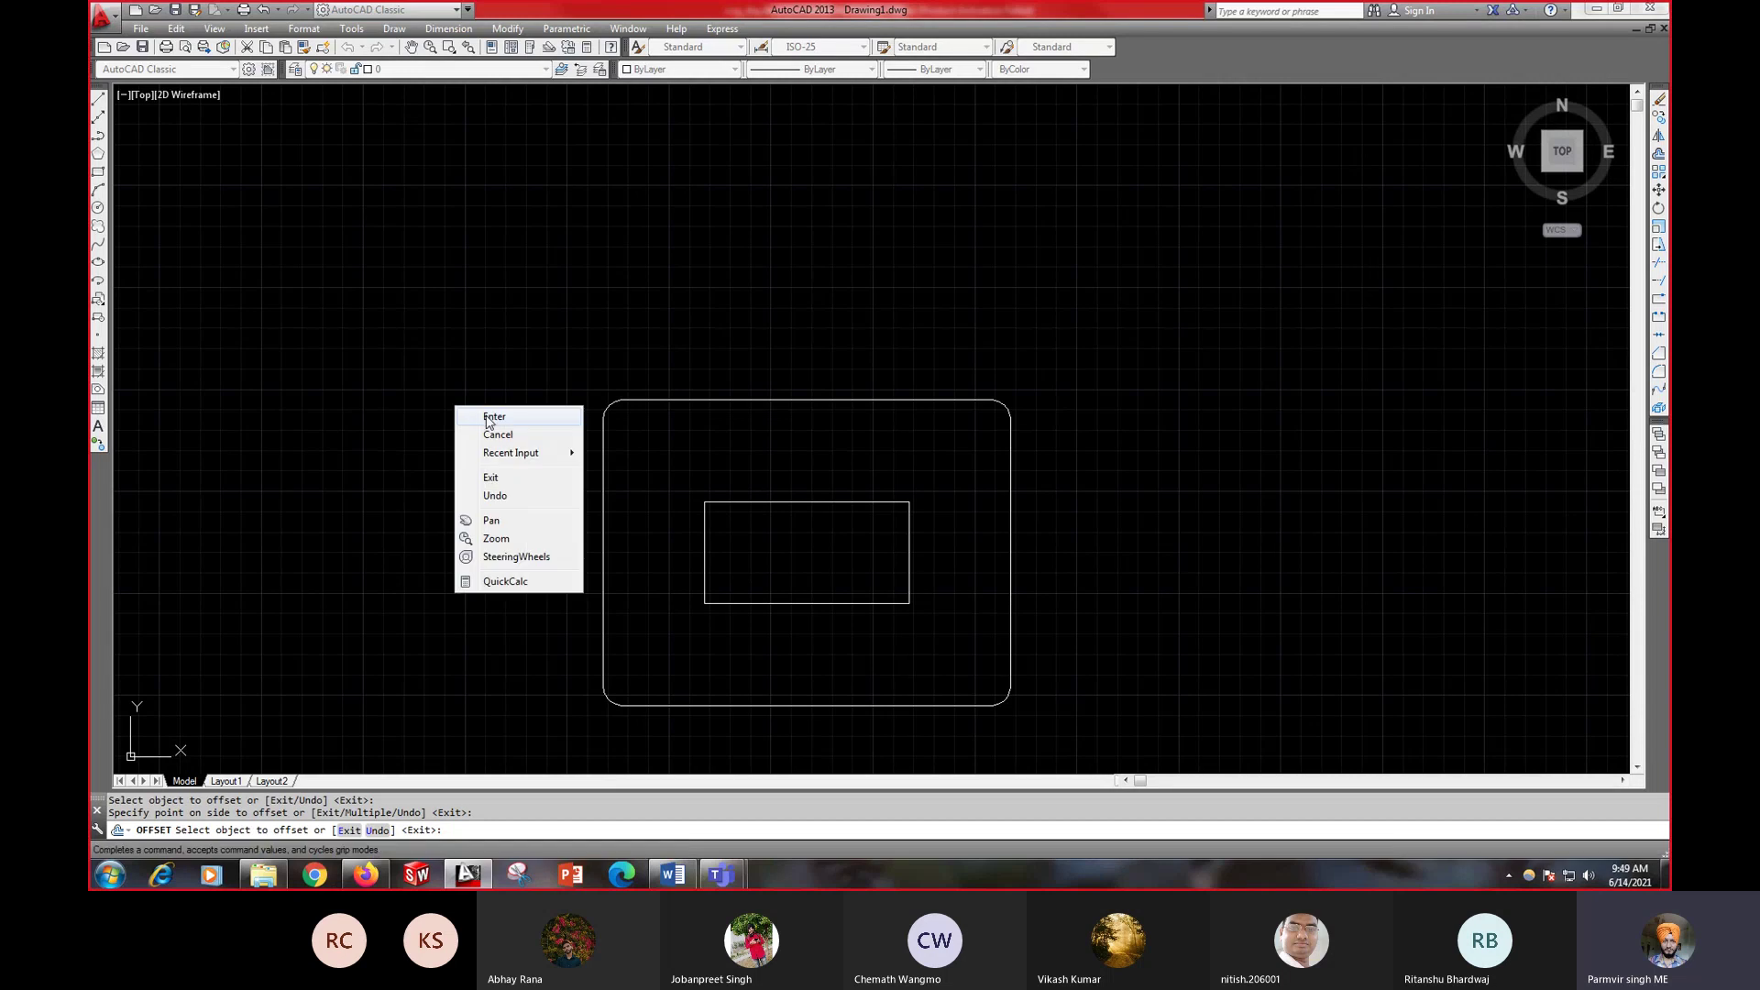
pyautogui.click(518, 414)
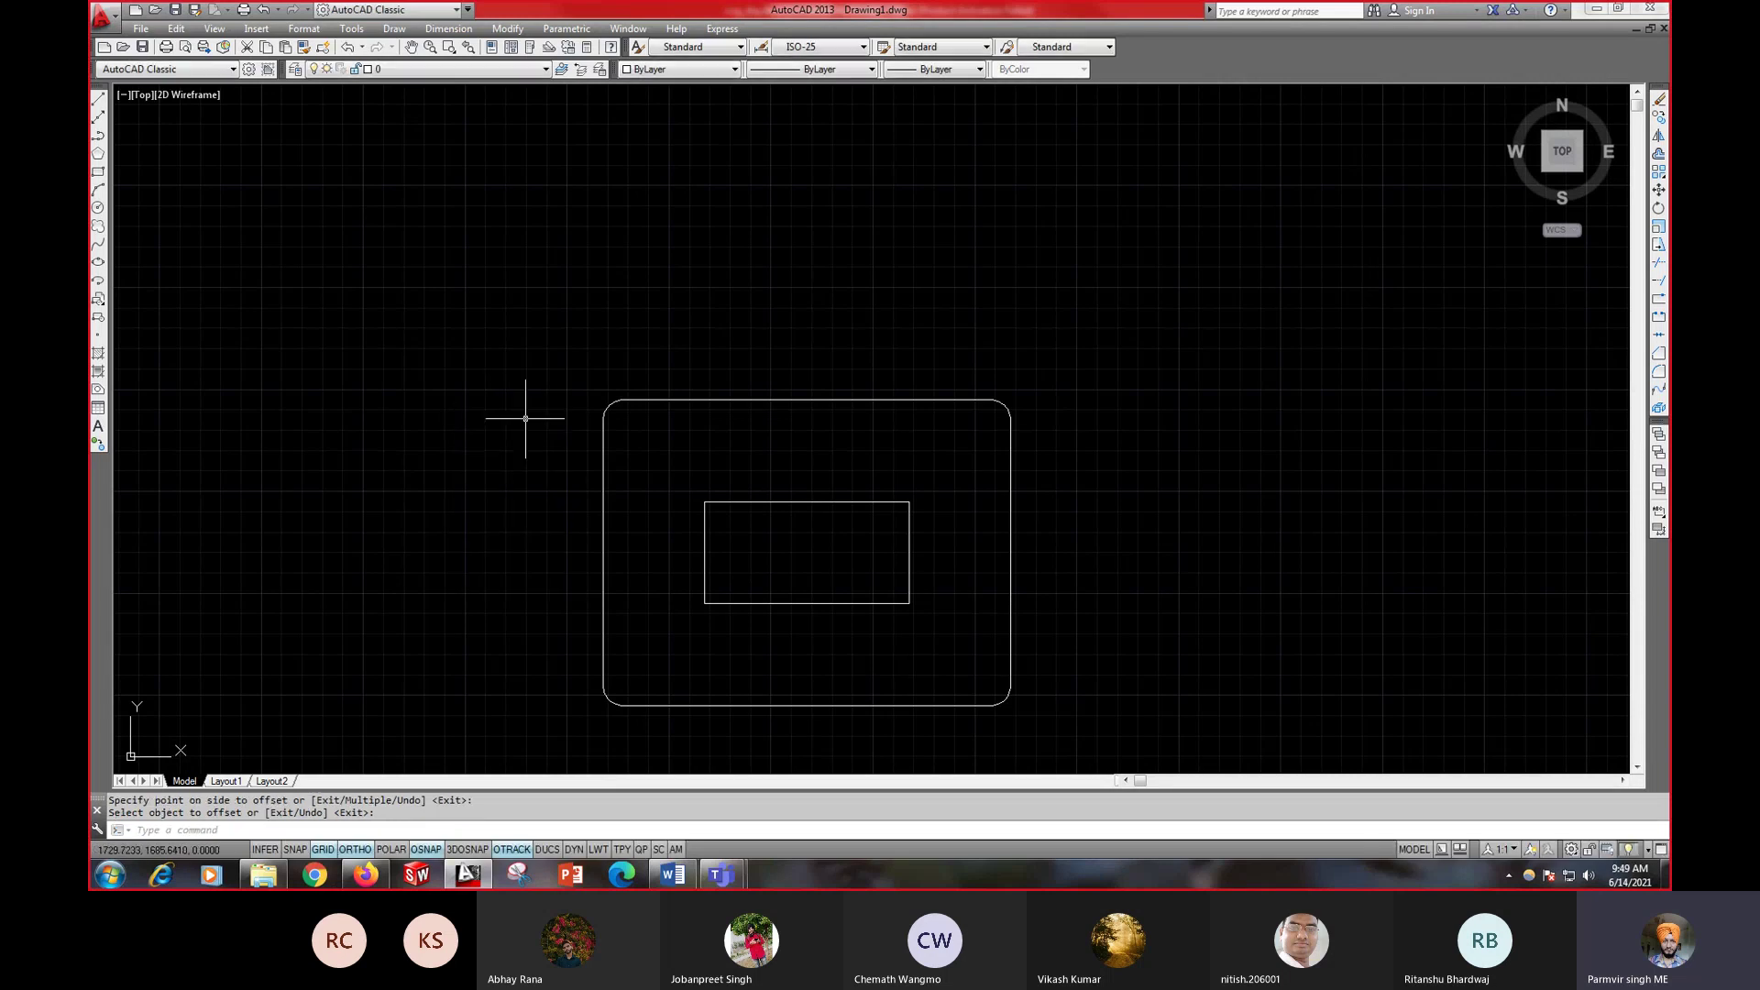
# - Add a horizontal linear dimension between the plate's left edge and the inner rectangle's left edge
pyautogui.click(448, 28)
pyautogui.click(457, 73)
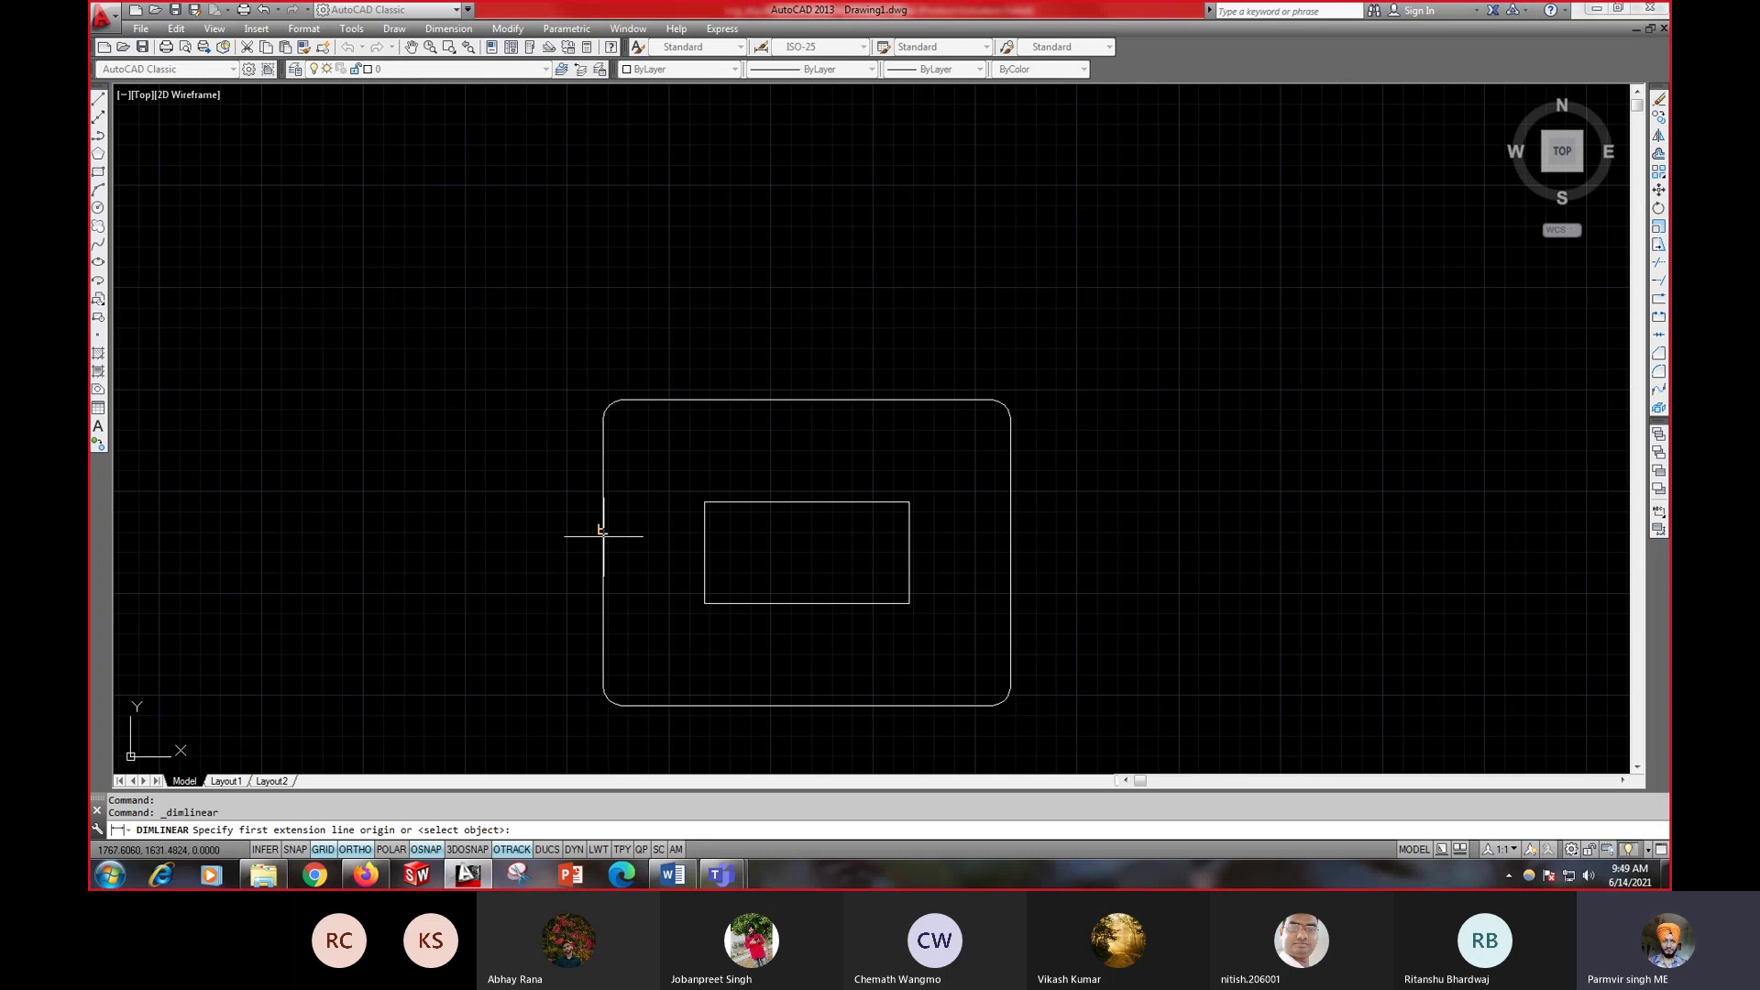
pyautogui.click(704, 529)
pyautogui.click(704, 530)
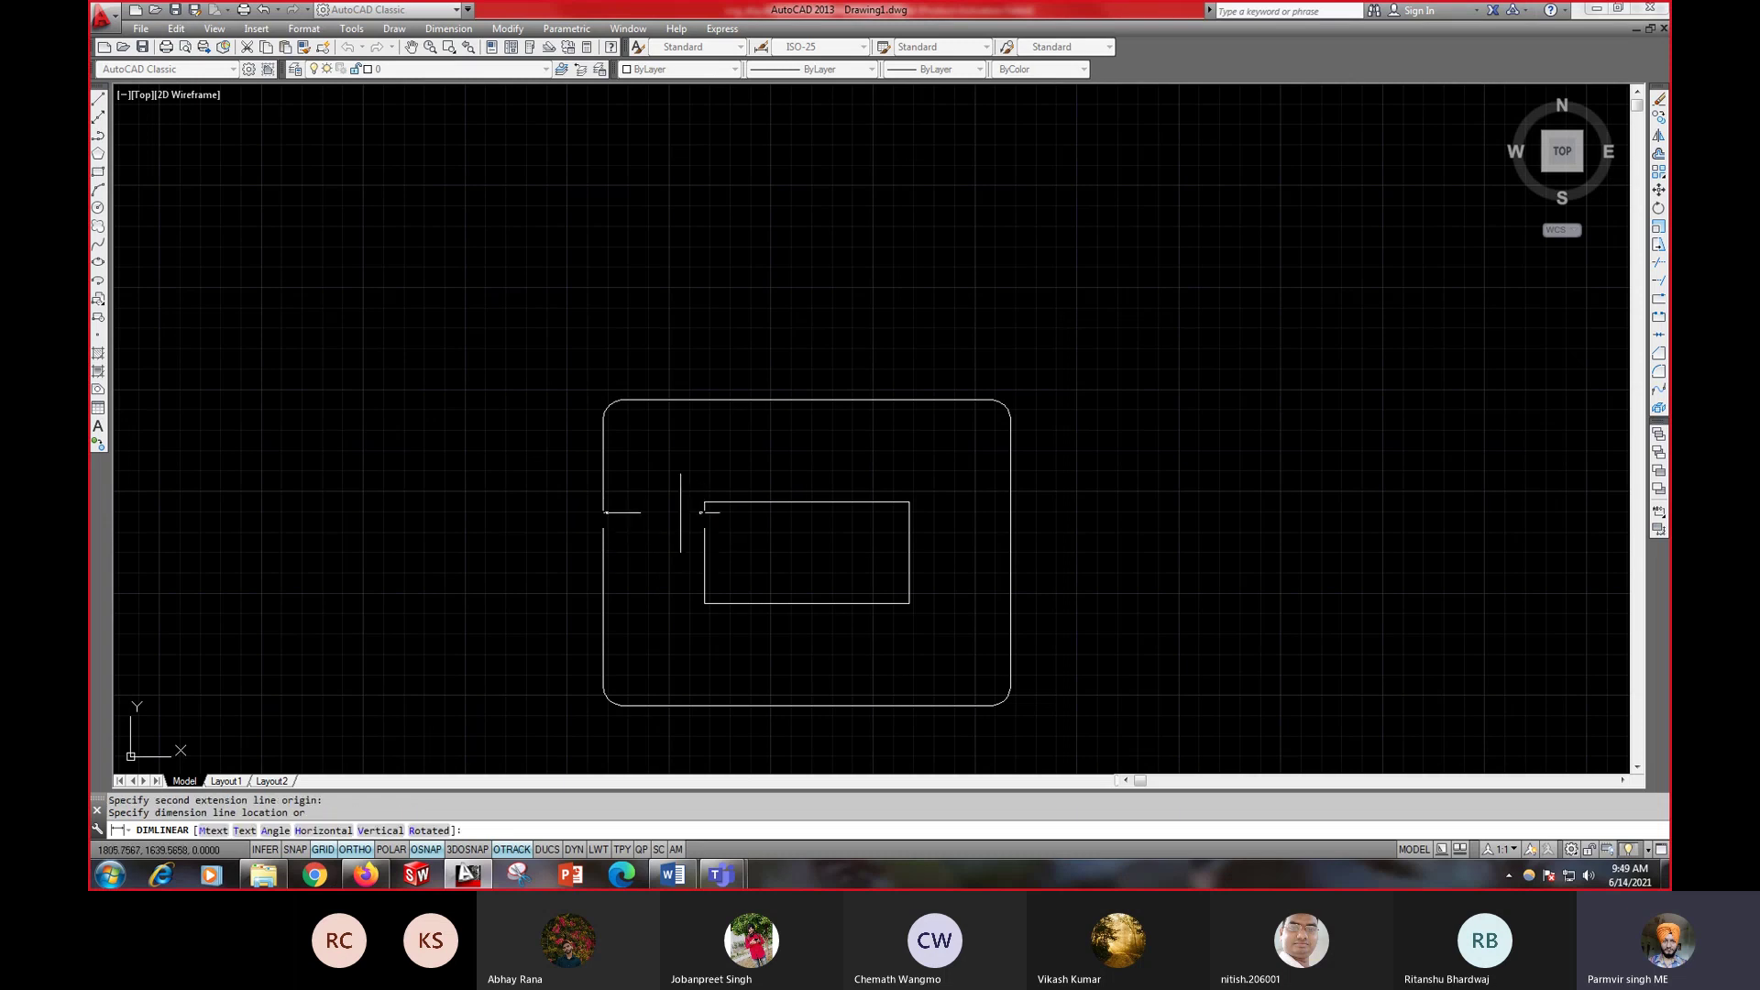
pyautogui.click(655, 512)
pyautogui.scroll(6, 661, 495)
pyautogui.scroll(-2, 659, 497)
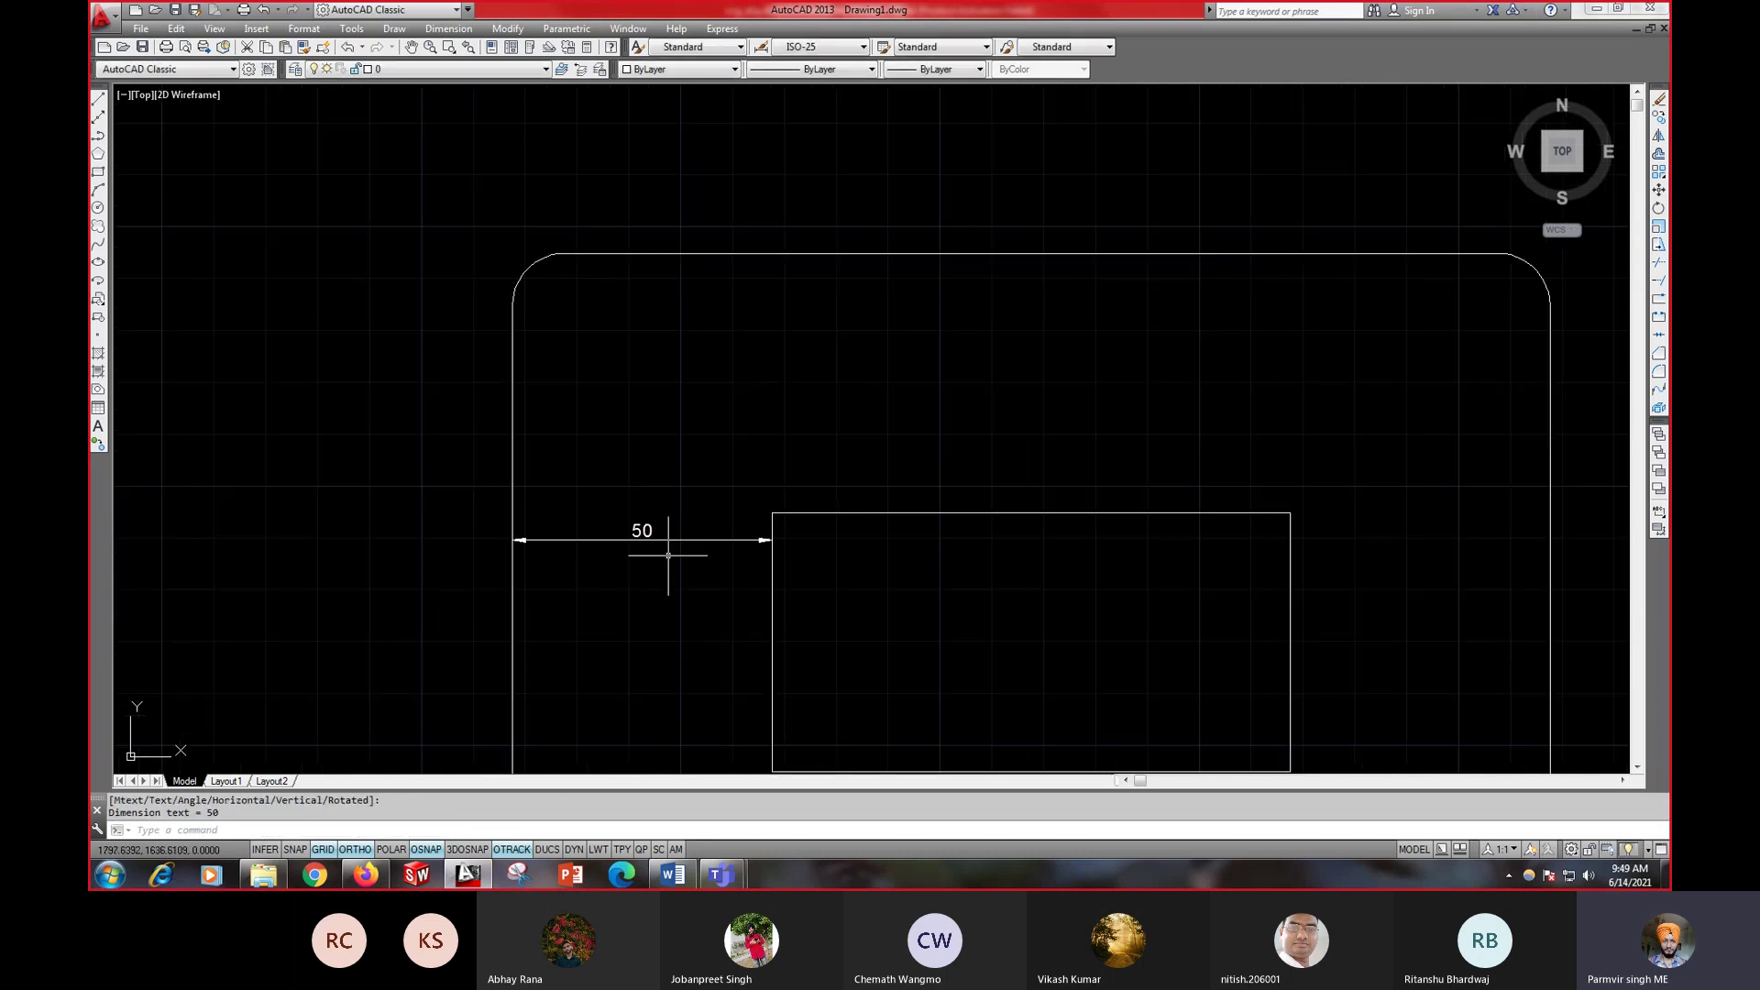
# - Delete the linear dimension between the plate's left edge and the inner rectangle
pyautogui.press('Escape')
pyautogui.click(658, 537)
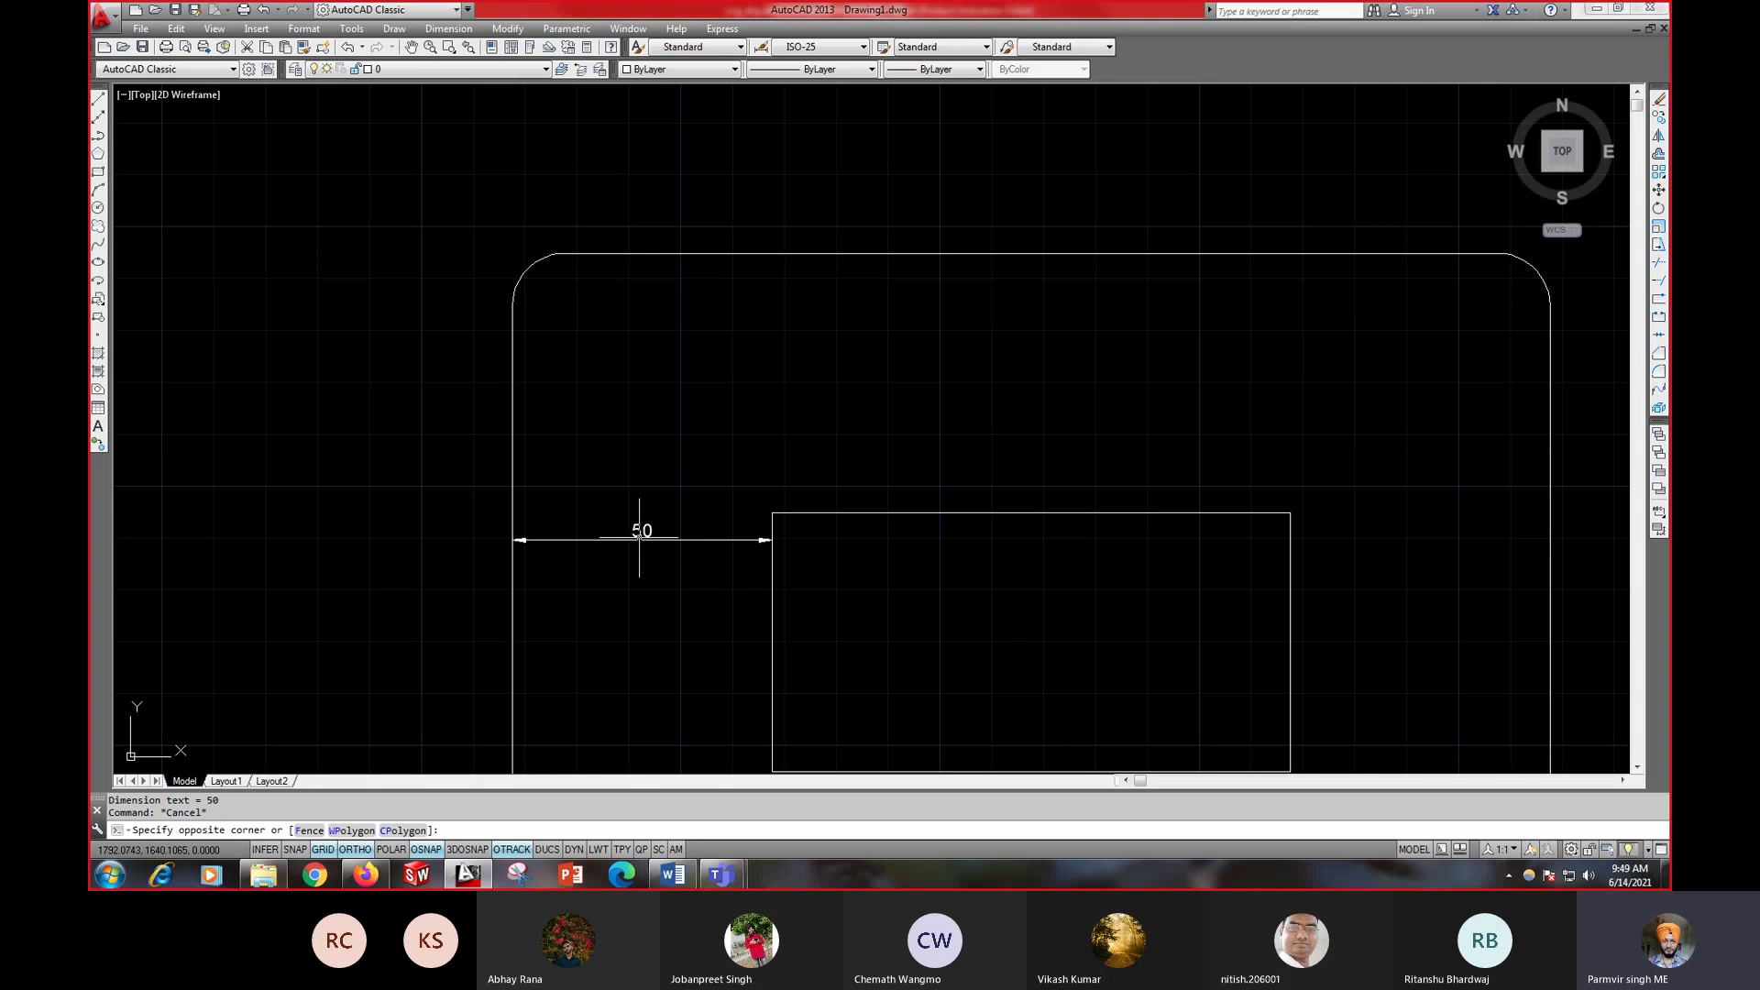
pyautogui.click(641, 540)
pyautogui.click(633, 541)
pyautogui.click(629, 542)
pyautogui.click(629, 540)
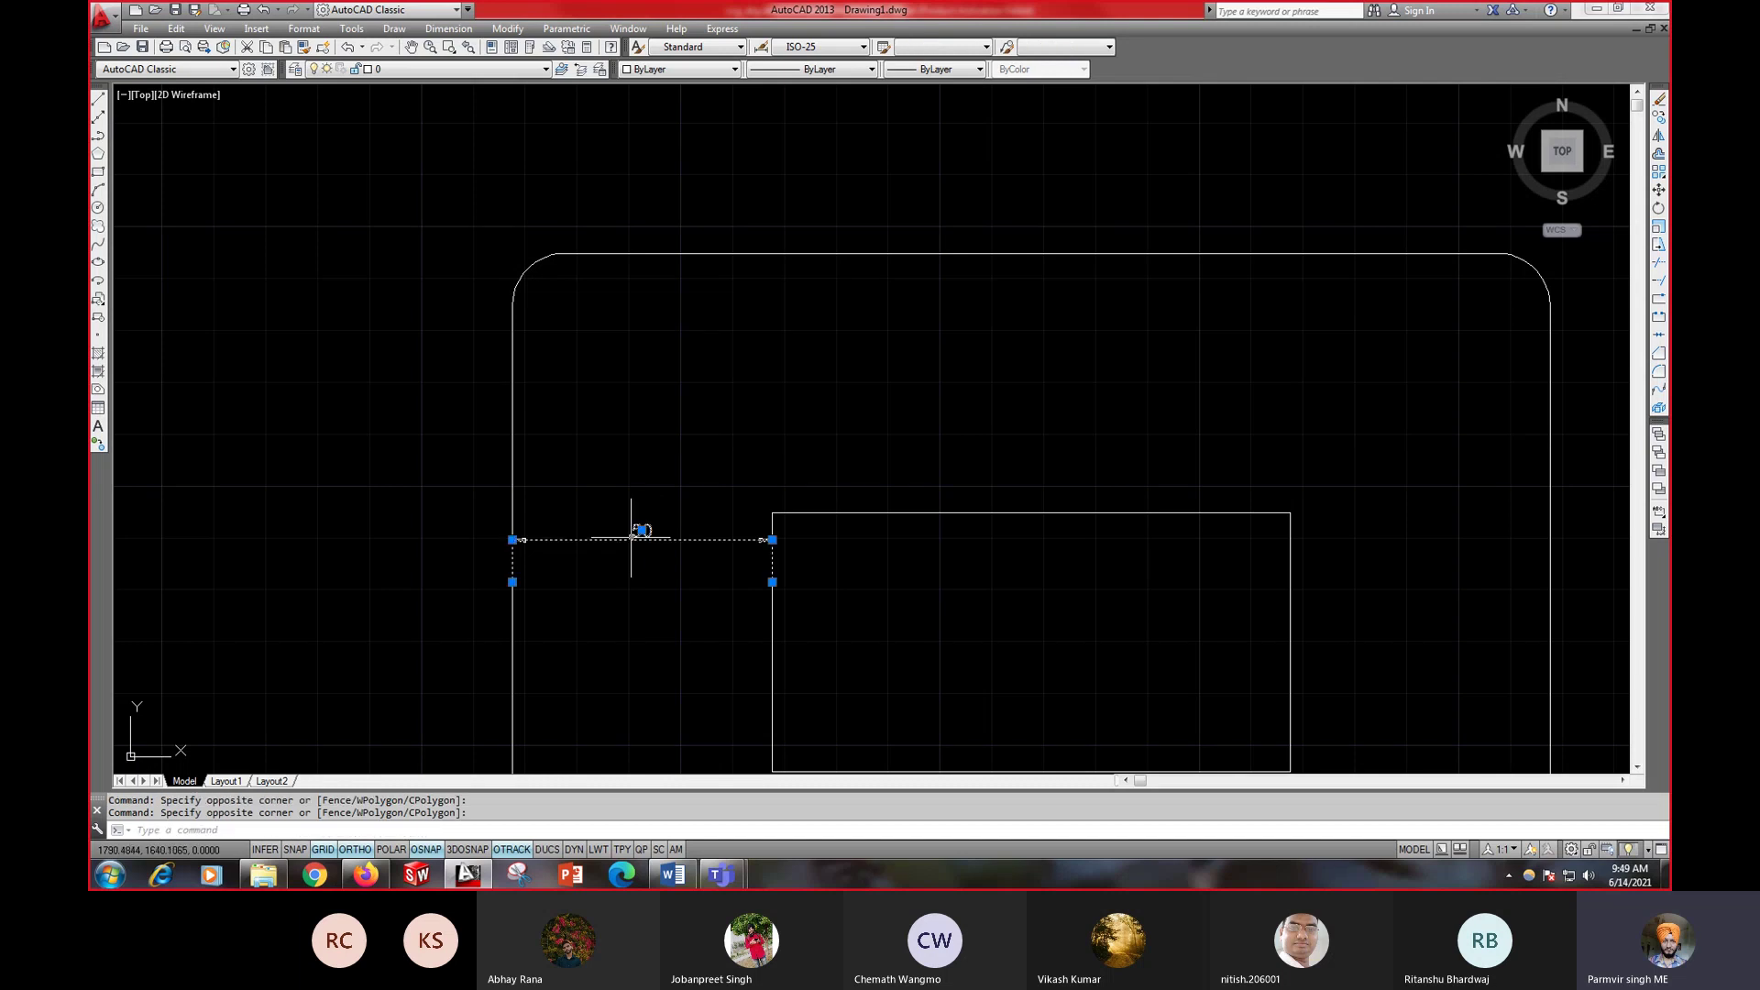
pyautogui.press('Delete')
pyautogui.scroll(-3, 655, 535)
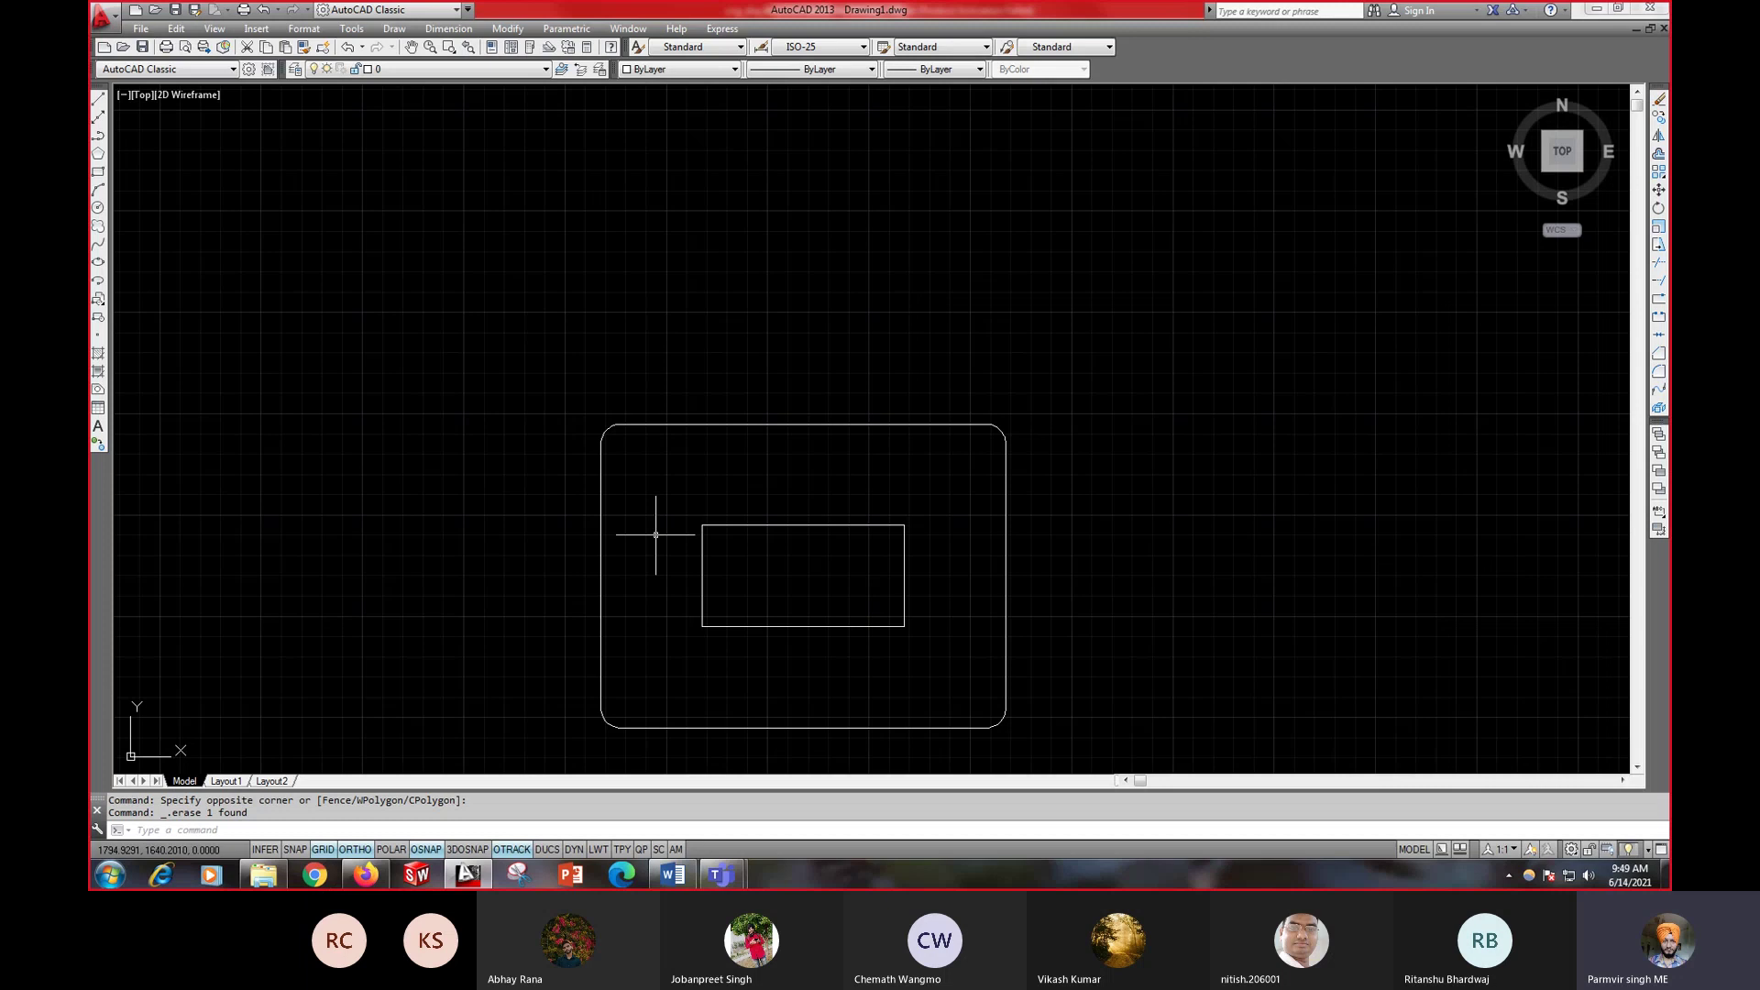
pyautogui.moveTo(655, 534); pyautogui.dragTo(661, 512, button='middle')
pyautogui.press('Escape')
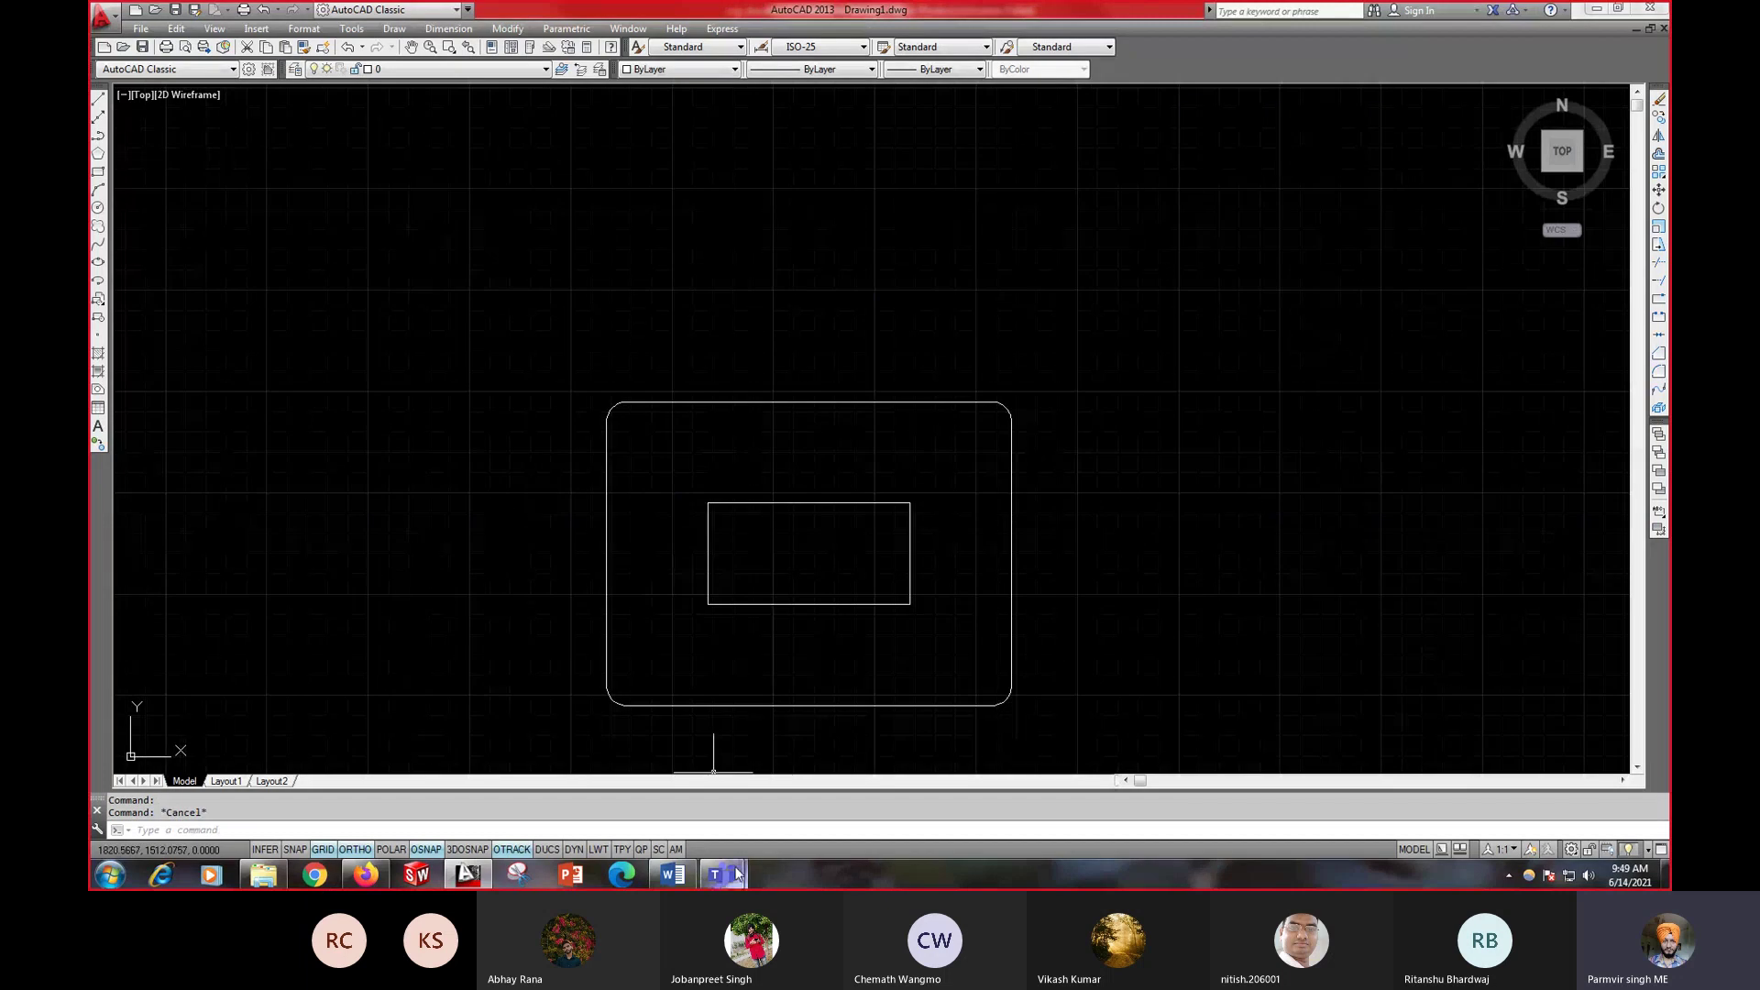
# - Check the circle layout in Word's Exercise 6 base plate drawing, and return to AutoCAD
pyautogui.click(674, 876)
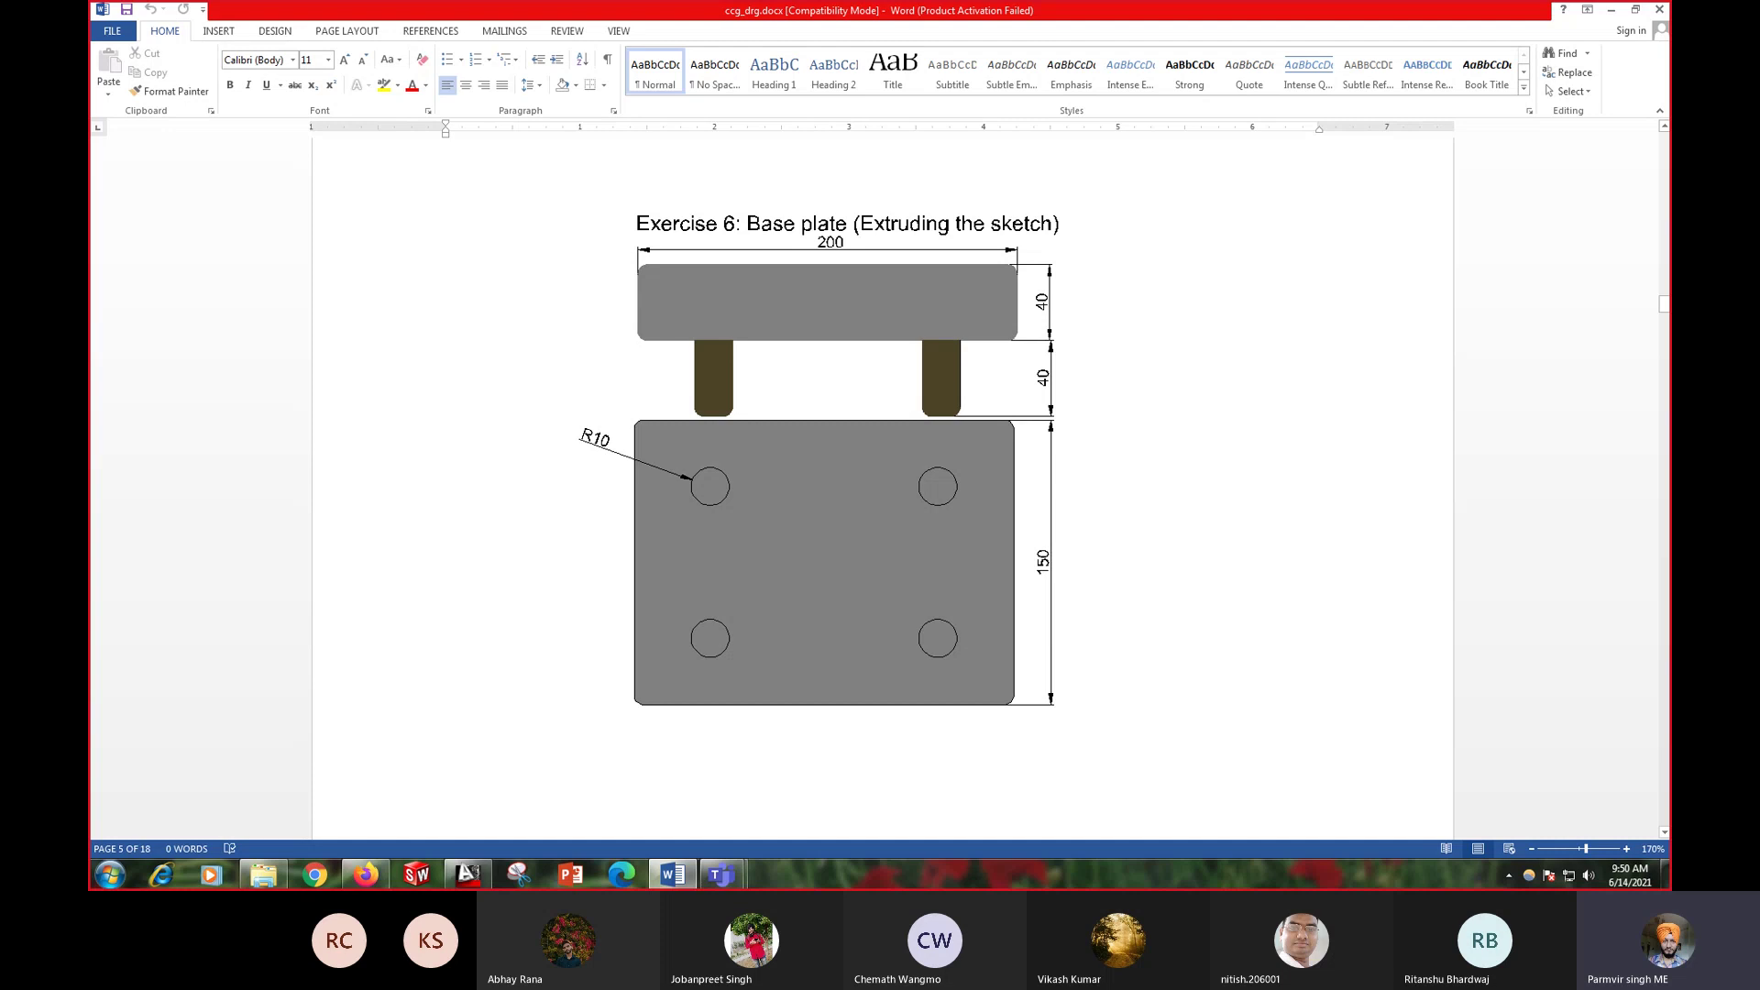
pyautogui.click(467, 875)
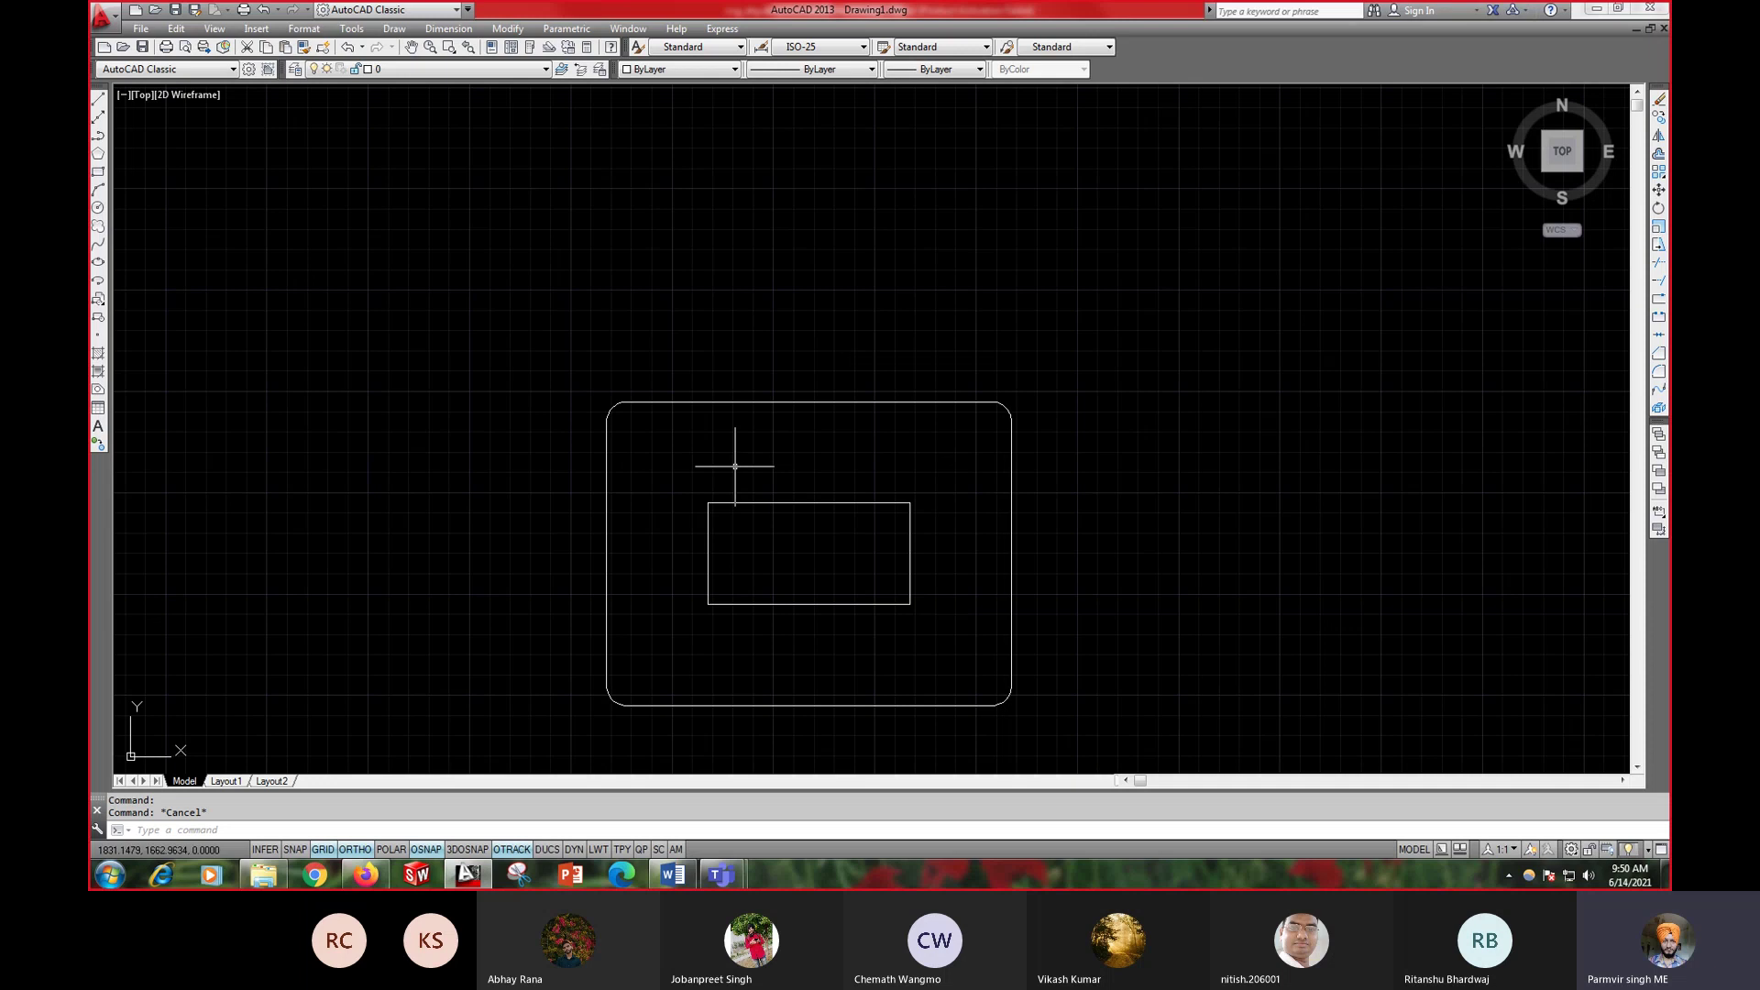
# - Offset the filleted plate outline inward by a distance of 25
pyautogui.write('o')
pyautogui.press('Return')
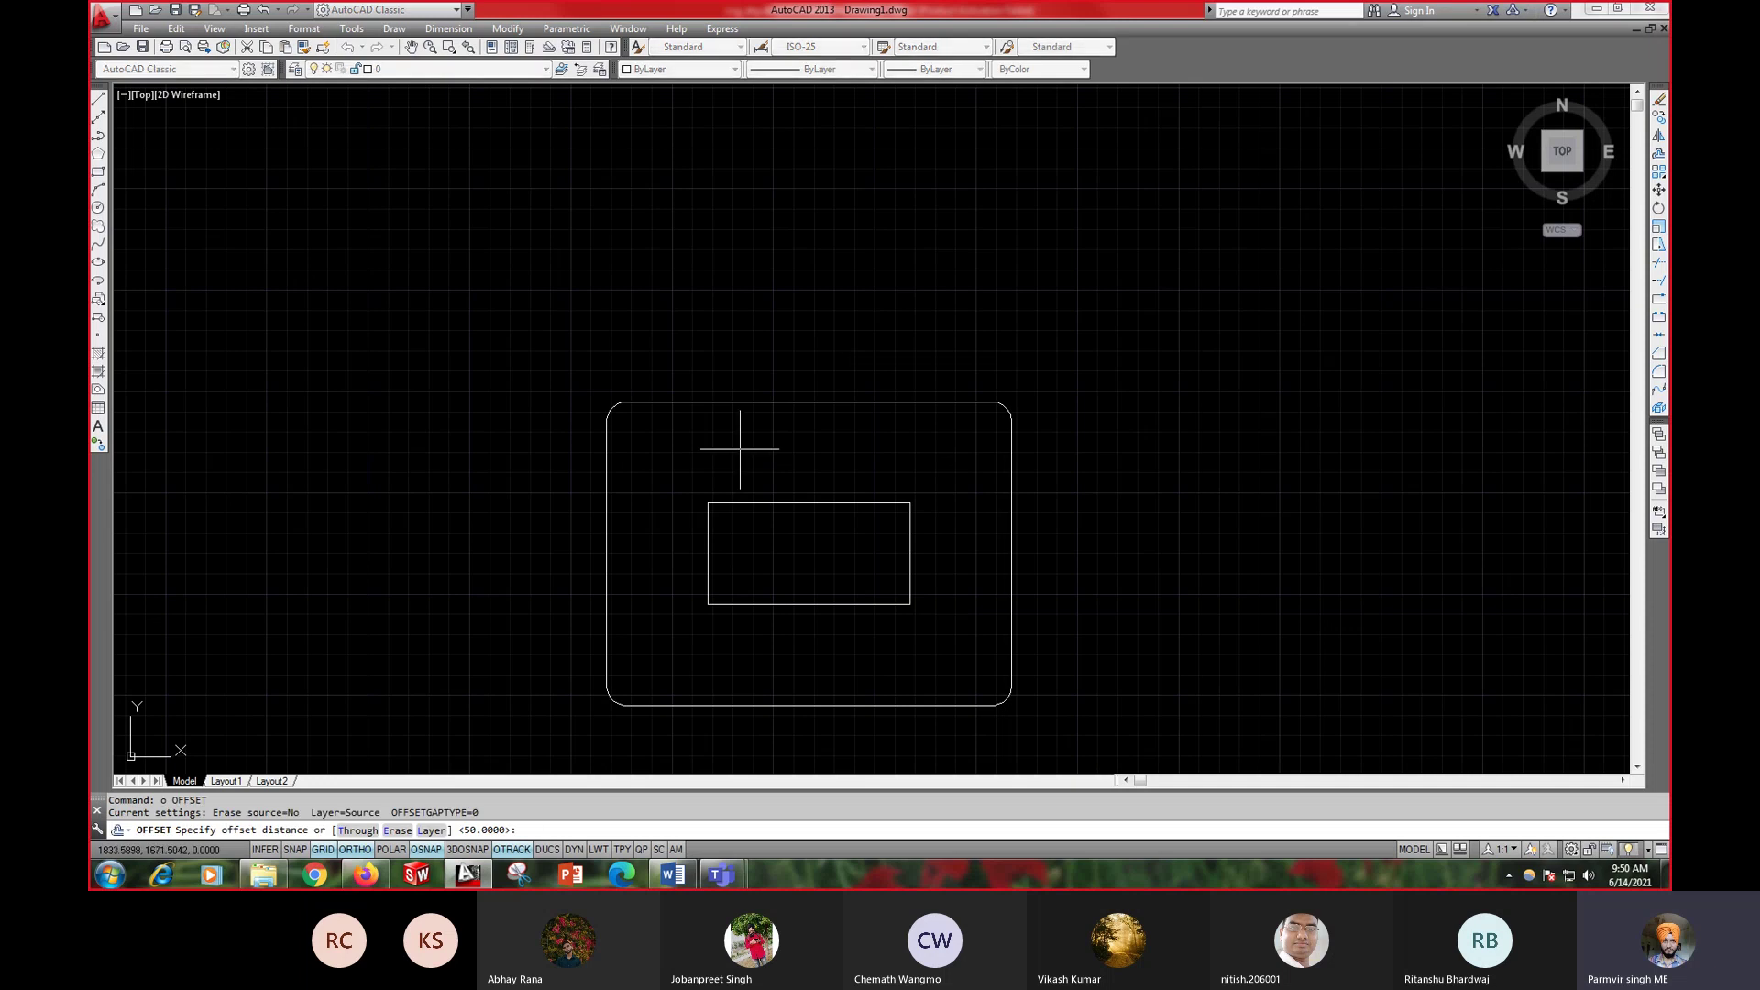
pyautogui.write('25')
pyautogui.press('Return')
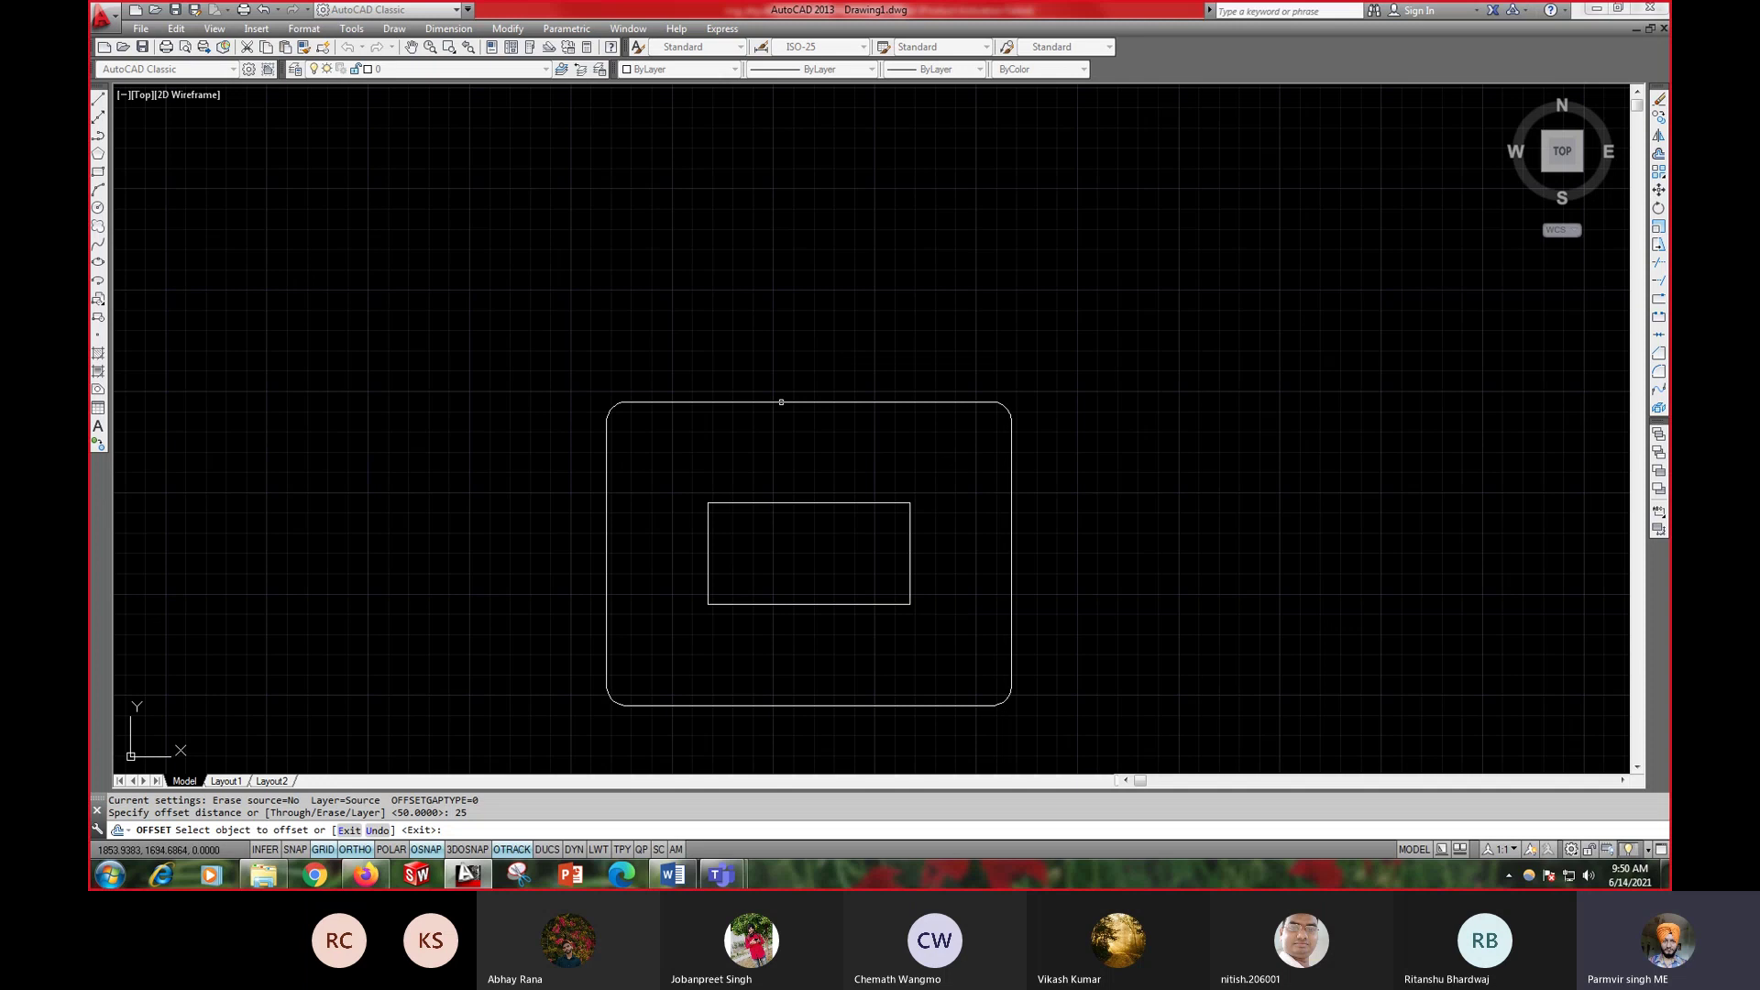
pyautogui.click(783, 401)
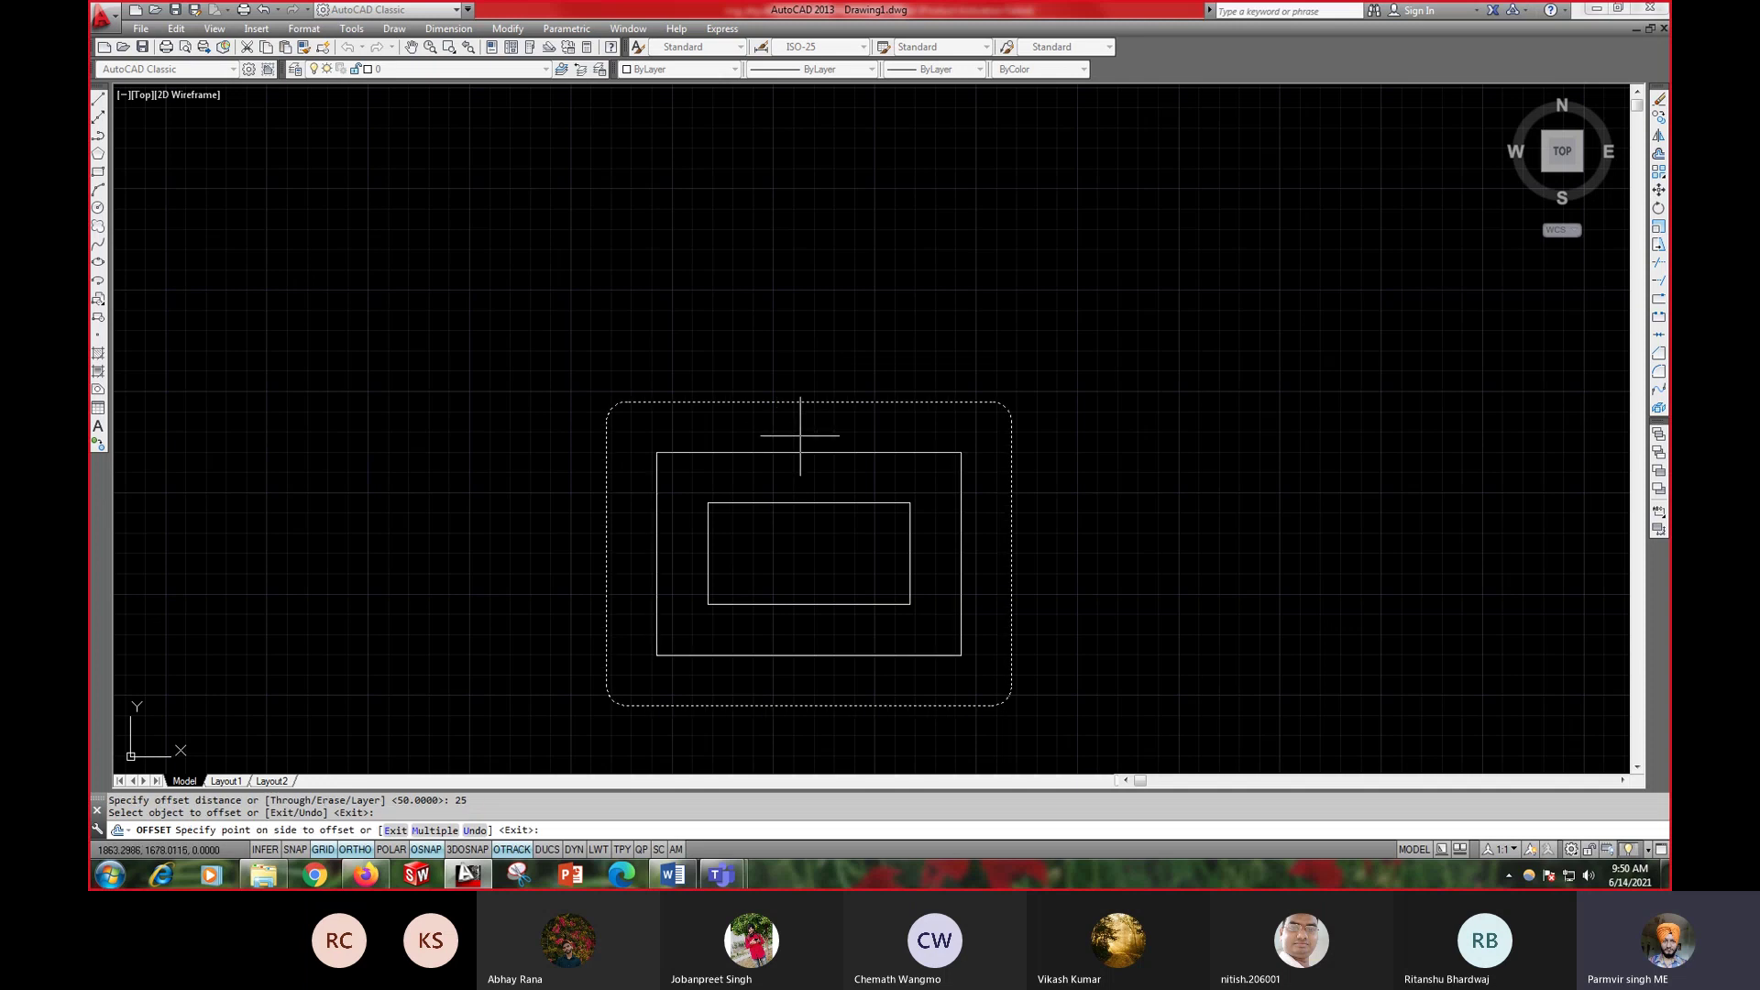
pyautogui.click(800, 435)
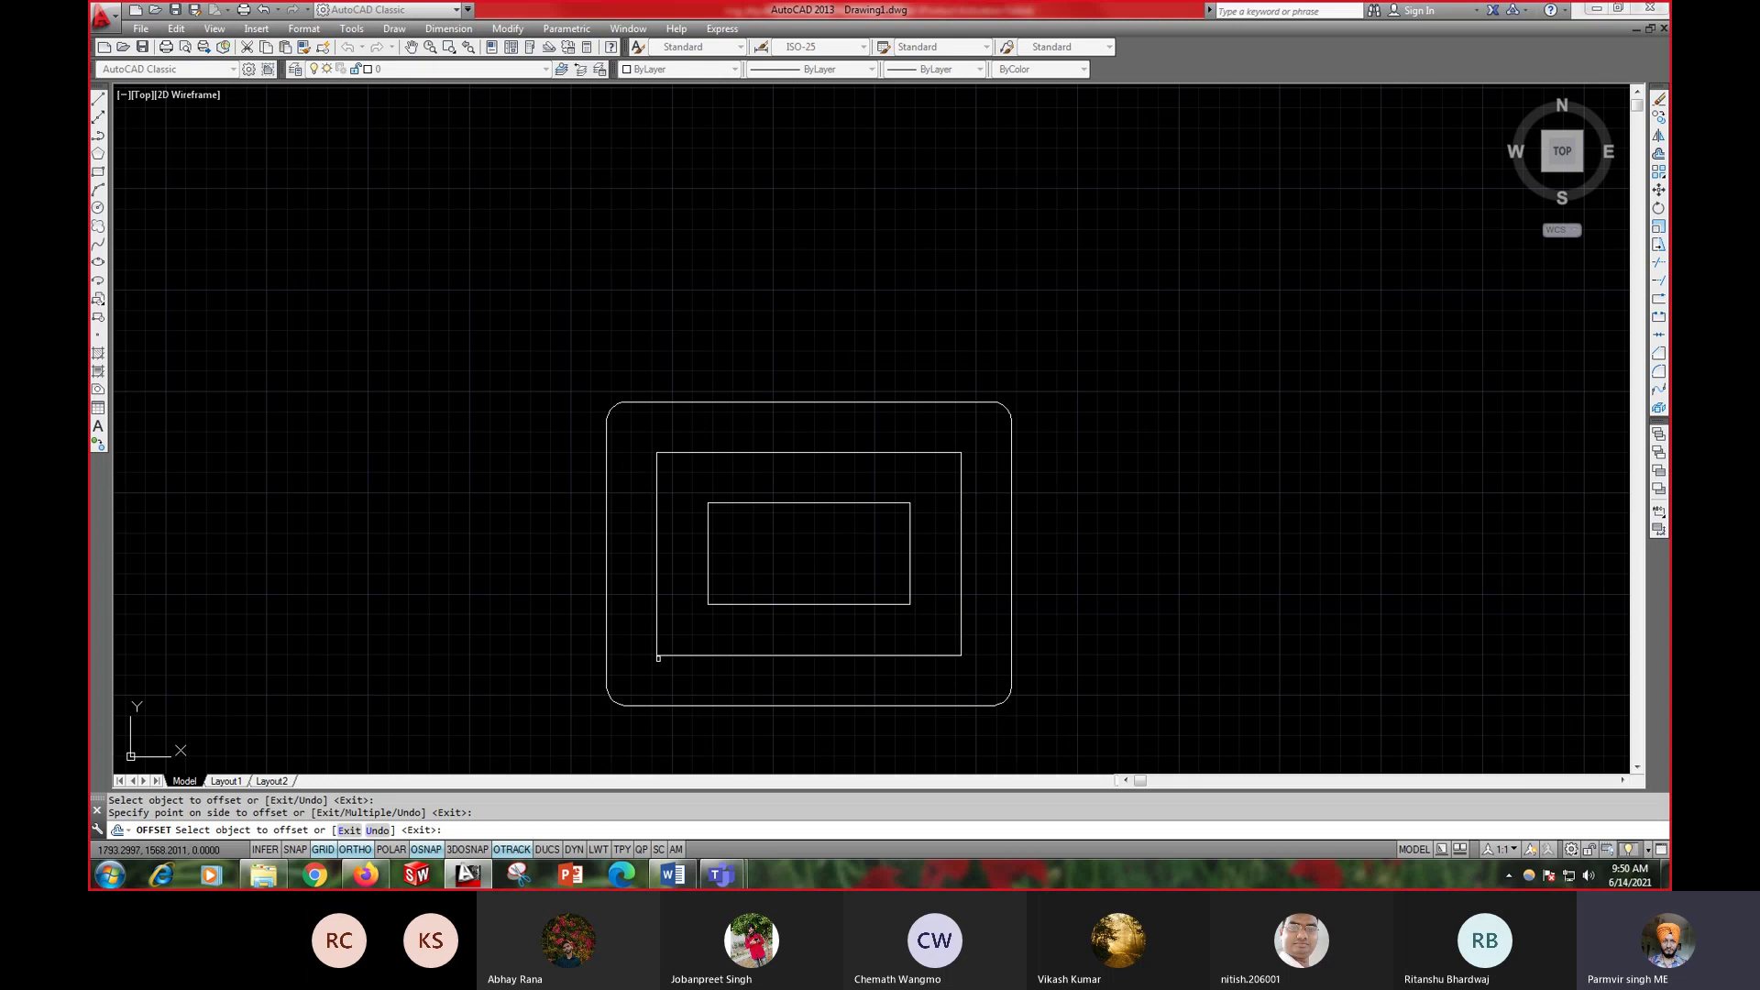
pyautogui.press('Escape')
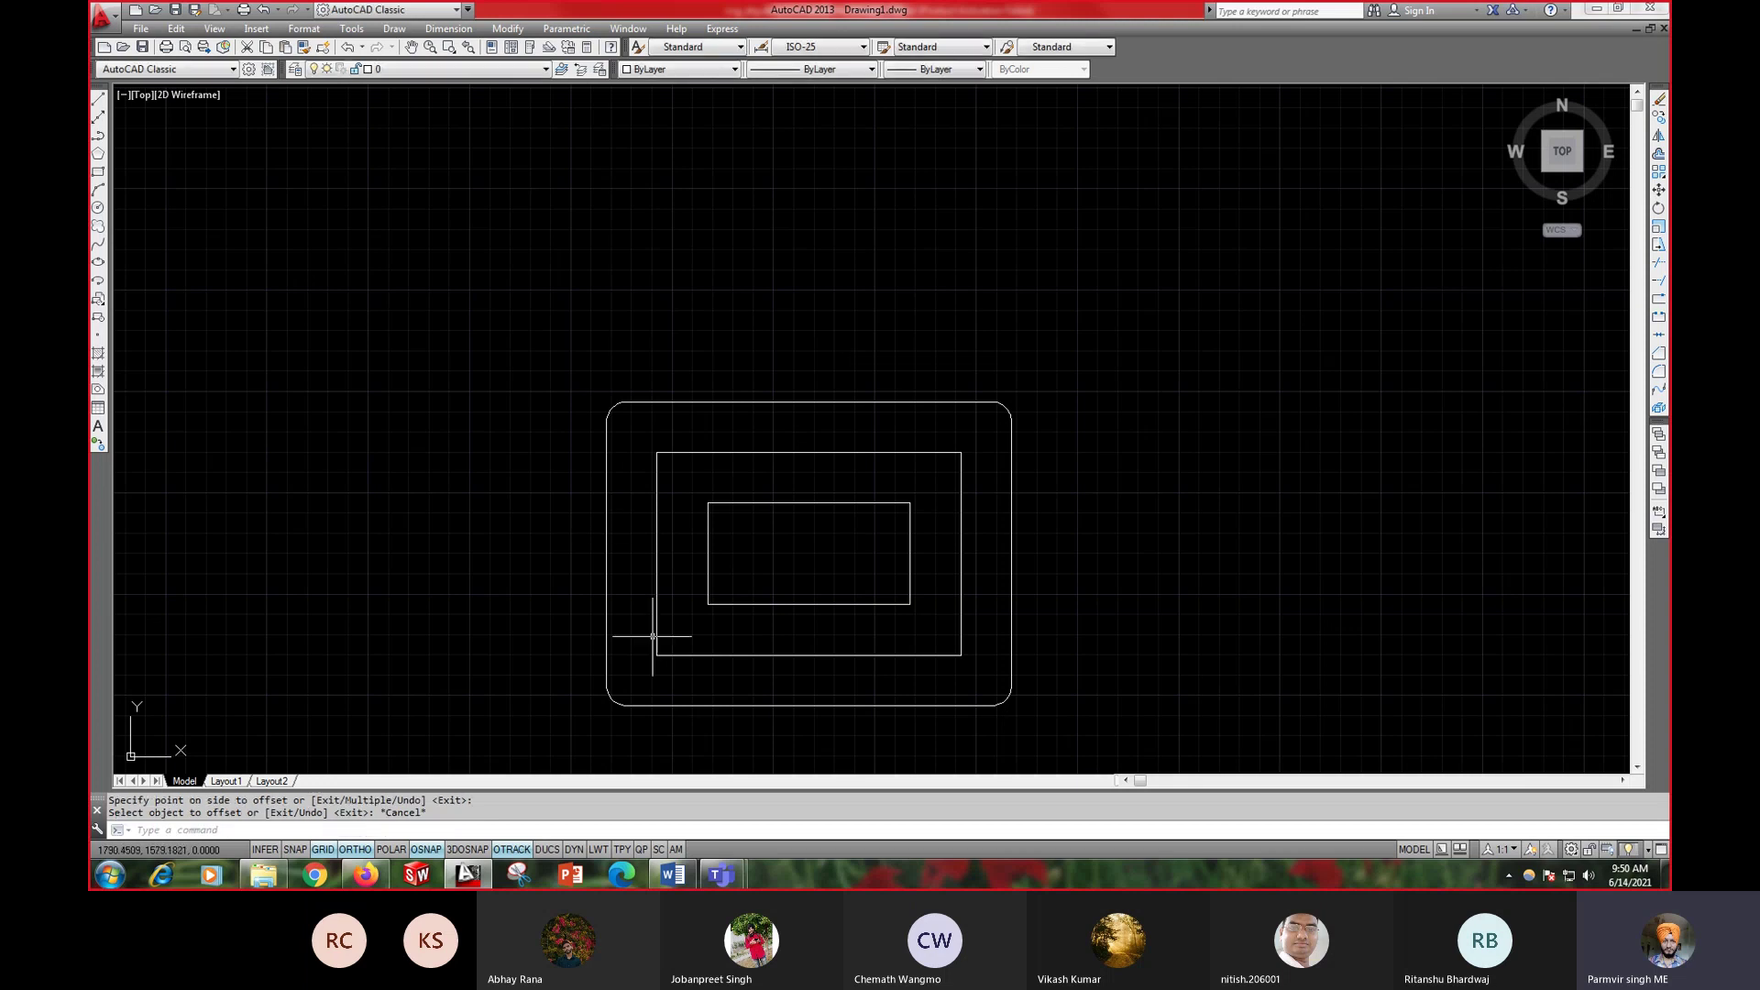
pyautogui.scroll(2, 736, 466)
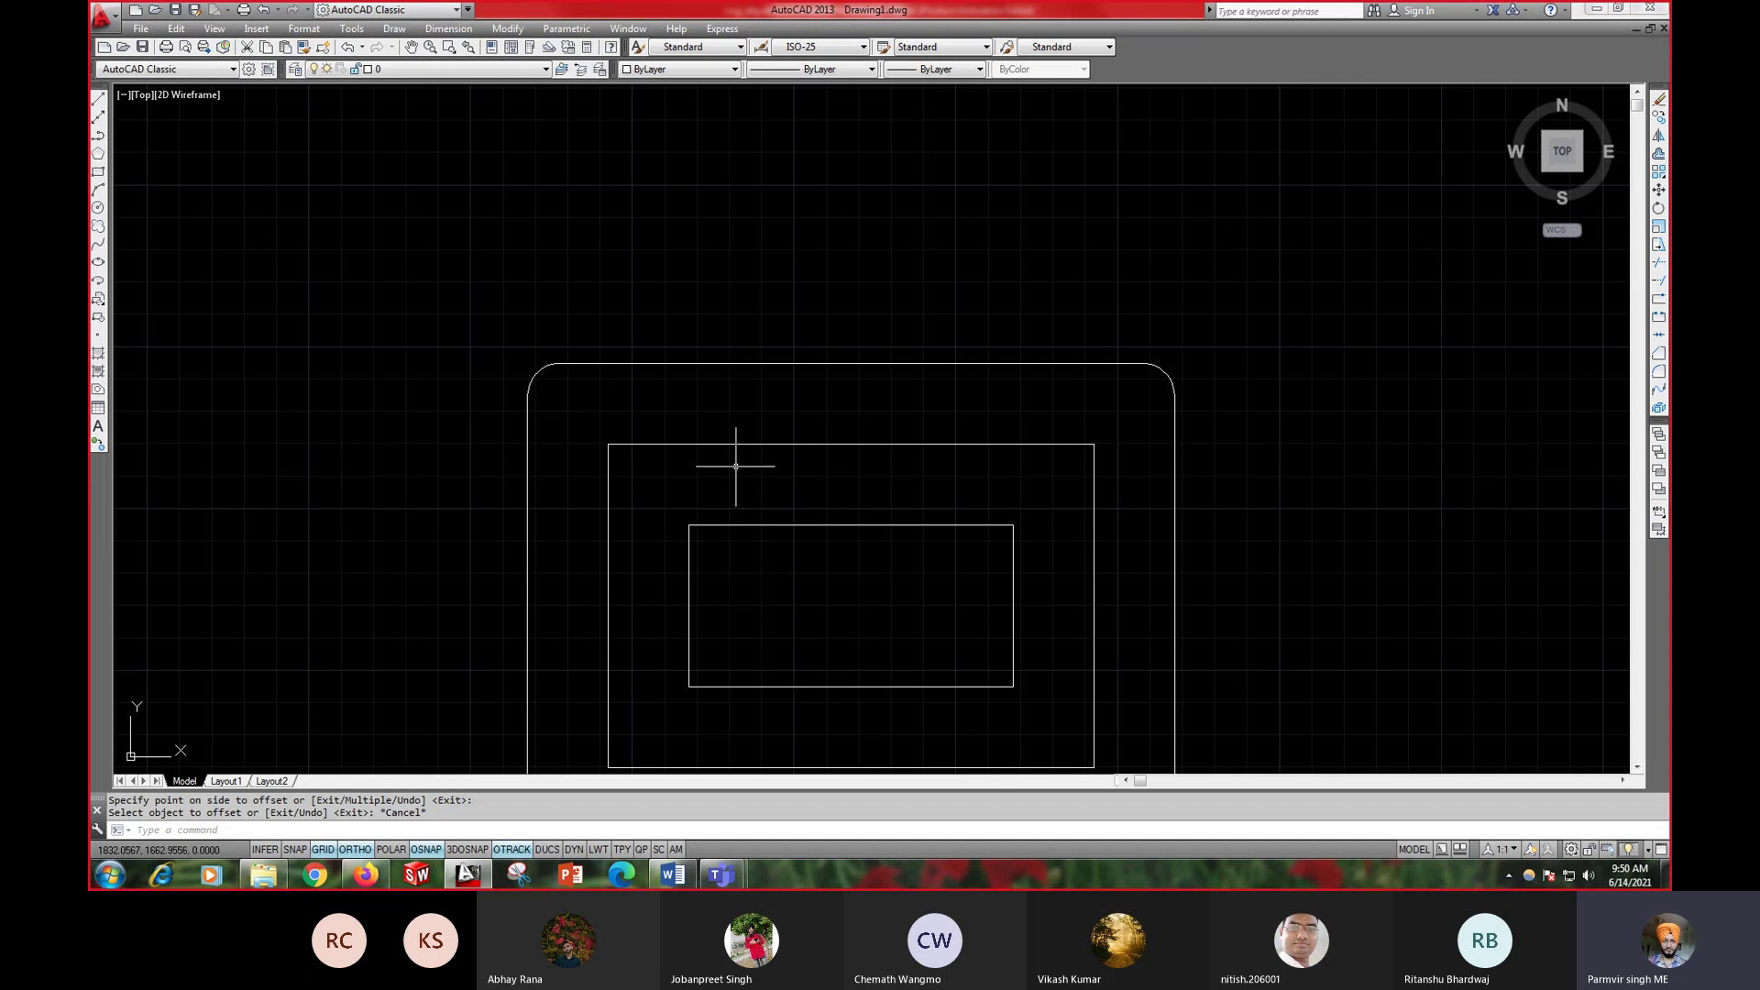
pyautogui.write('EX')
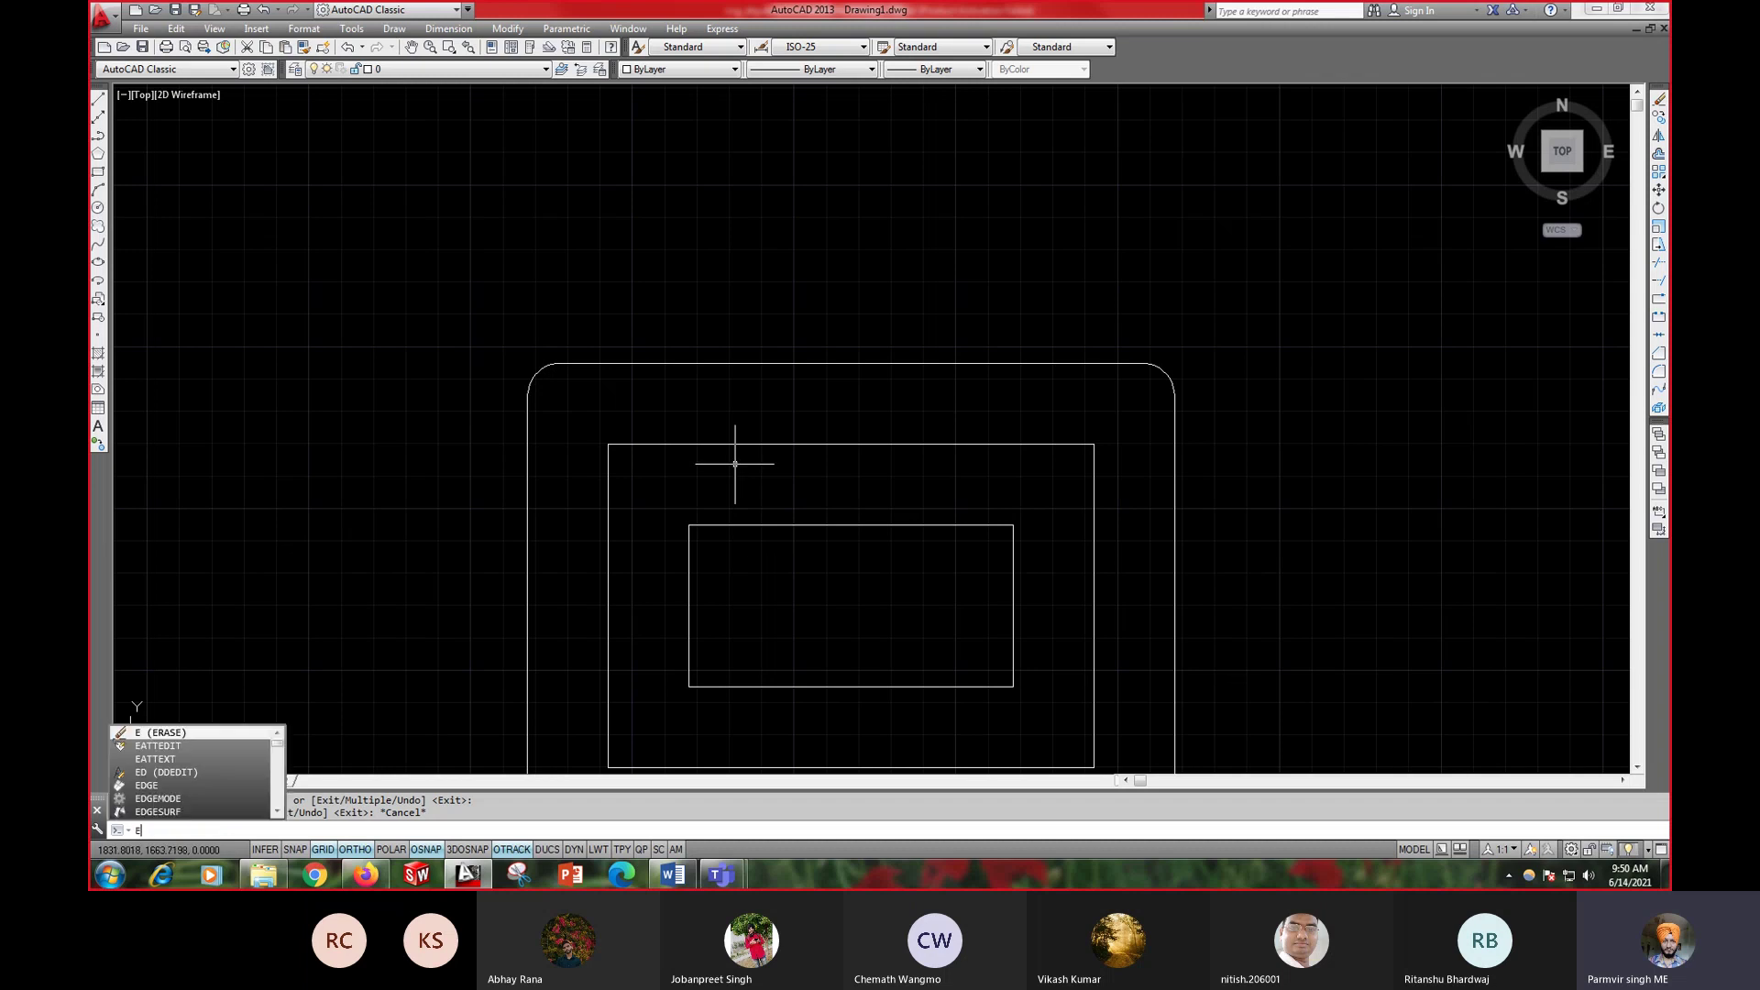
pyautogui.press('Return')
pyautogui.press('Return')
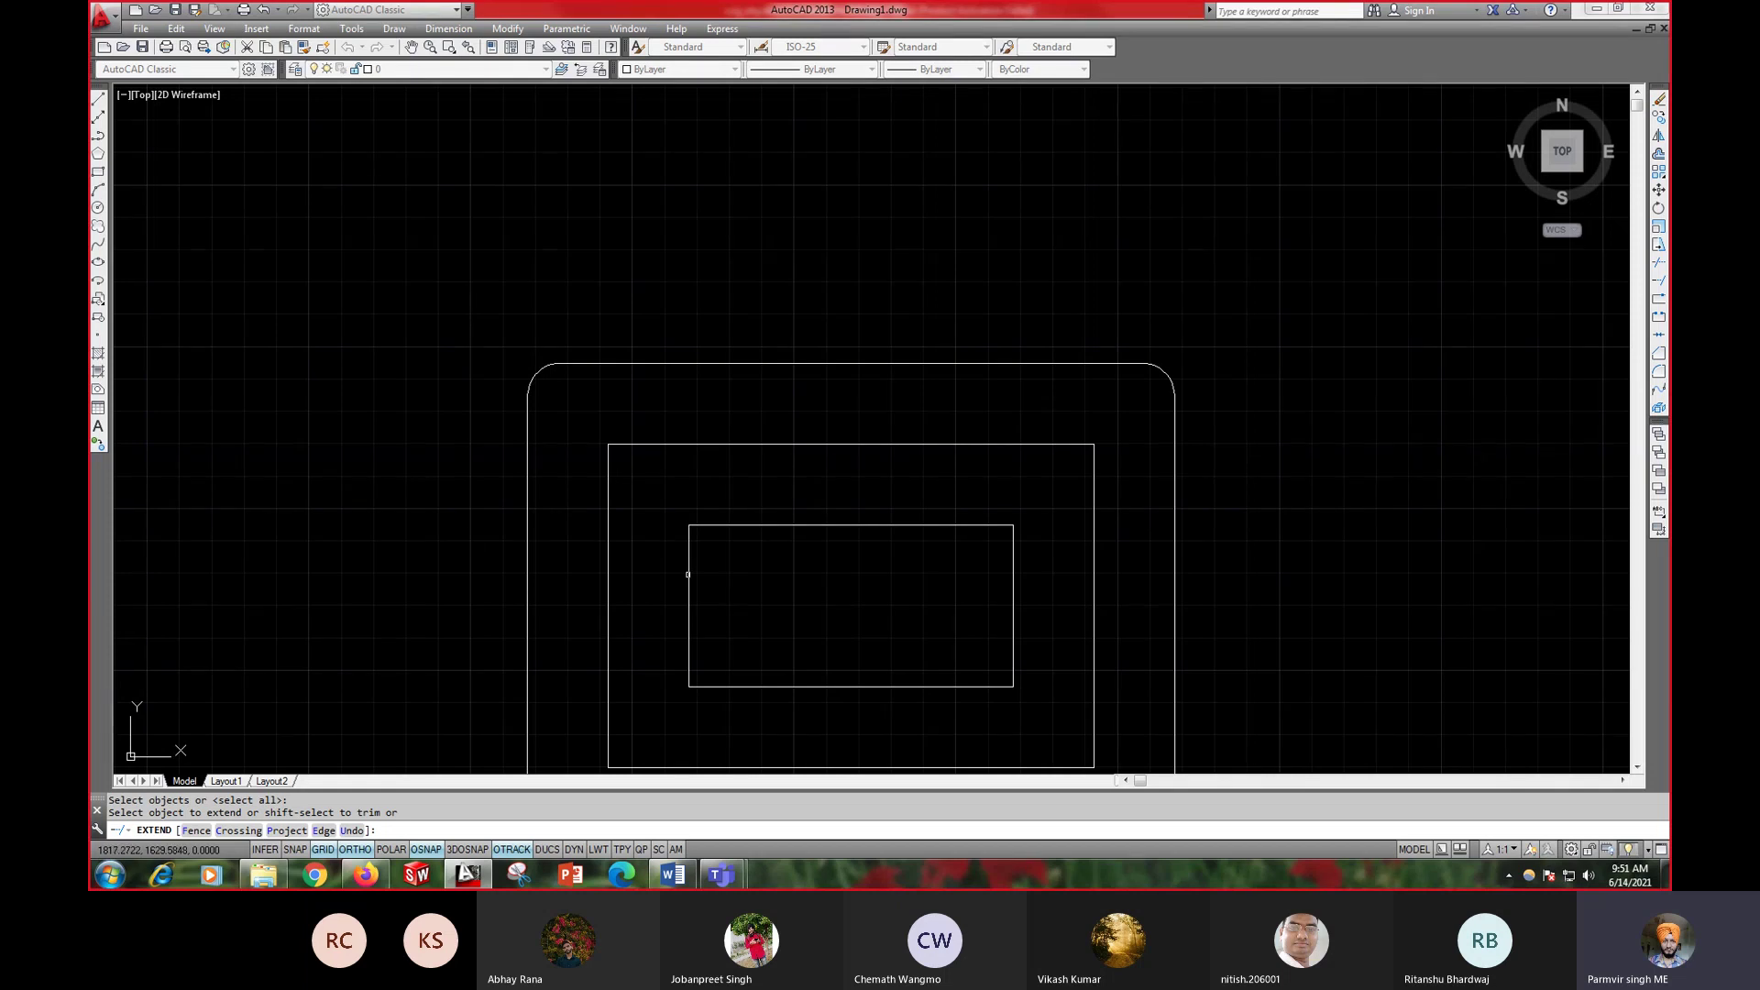
pyautogui.click(690, 549)
pyautogui.press('Escape')
# - Draw a vertical line from the innermost rectangle's top-left corner up to the middle rectangle's top edge
pyautogui.write('l')
pyautogui.press('Return')
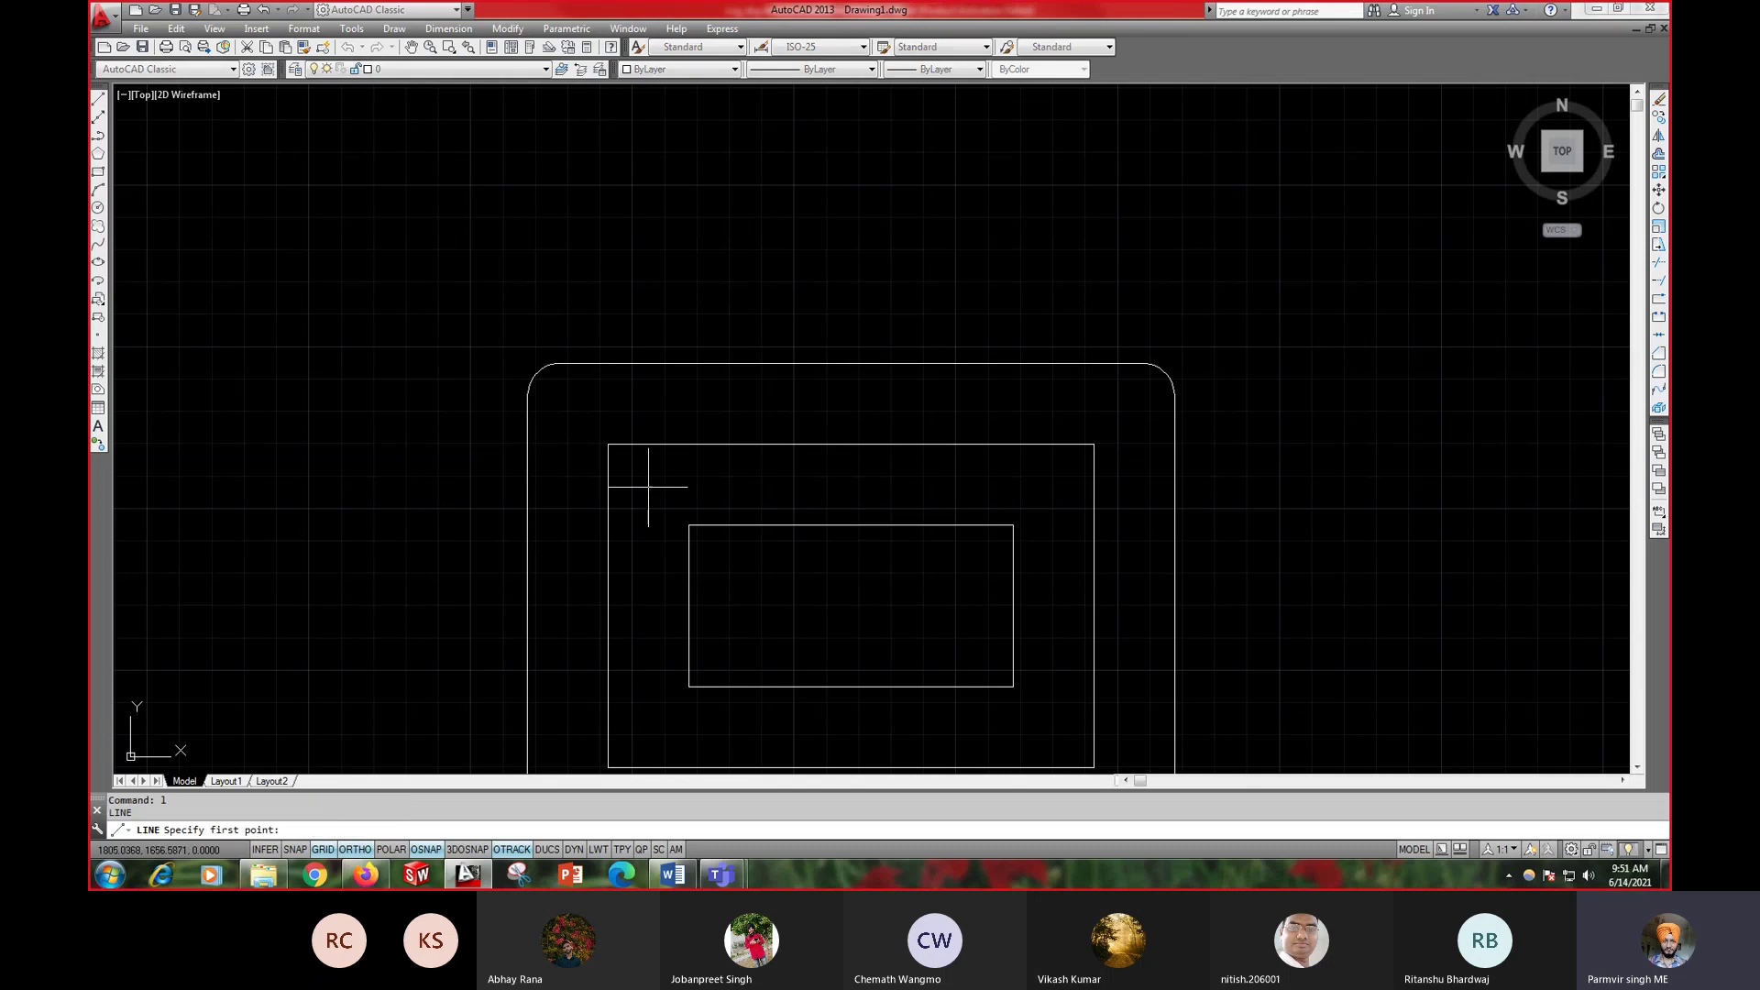
pyautogui.click(688, 522)
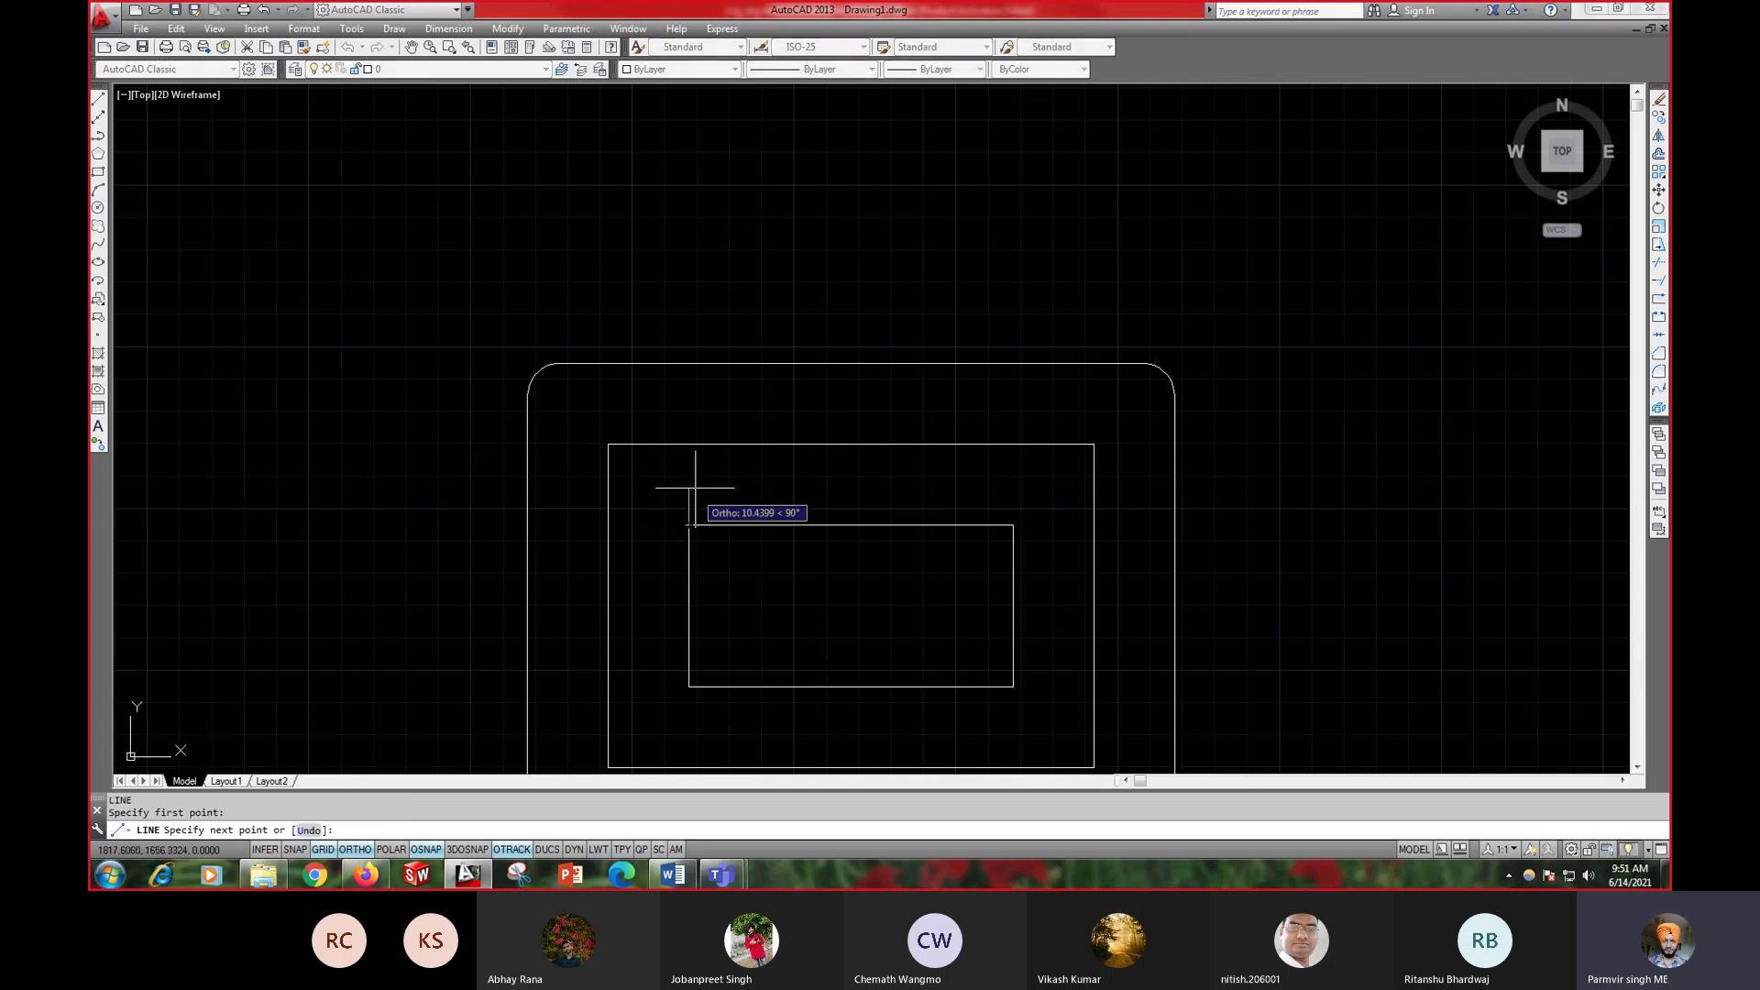
pyautogui.click(689, 444)
pyautogui.rightClick(692, 418)
pyautogui.click(707, 425)
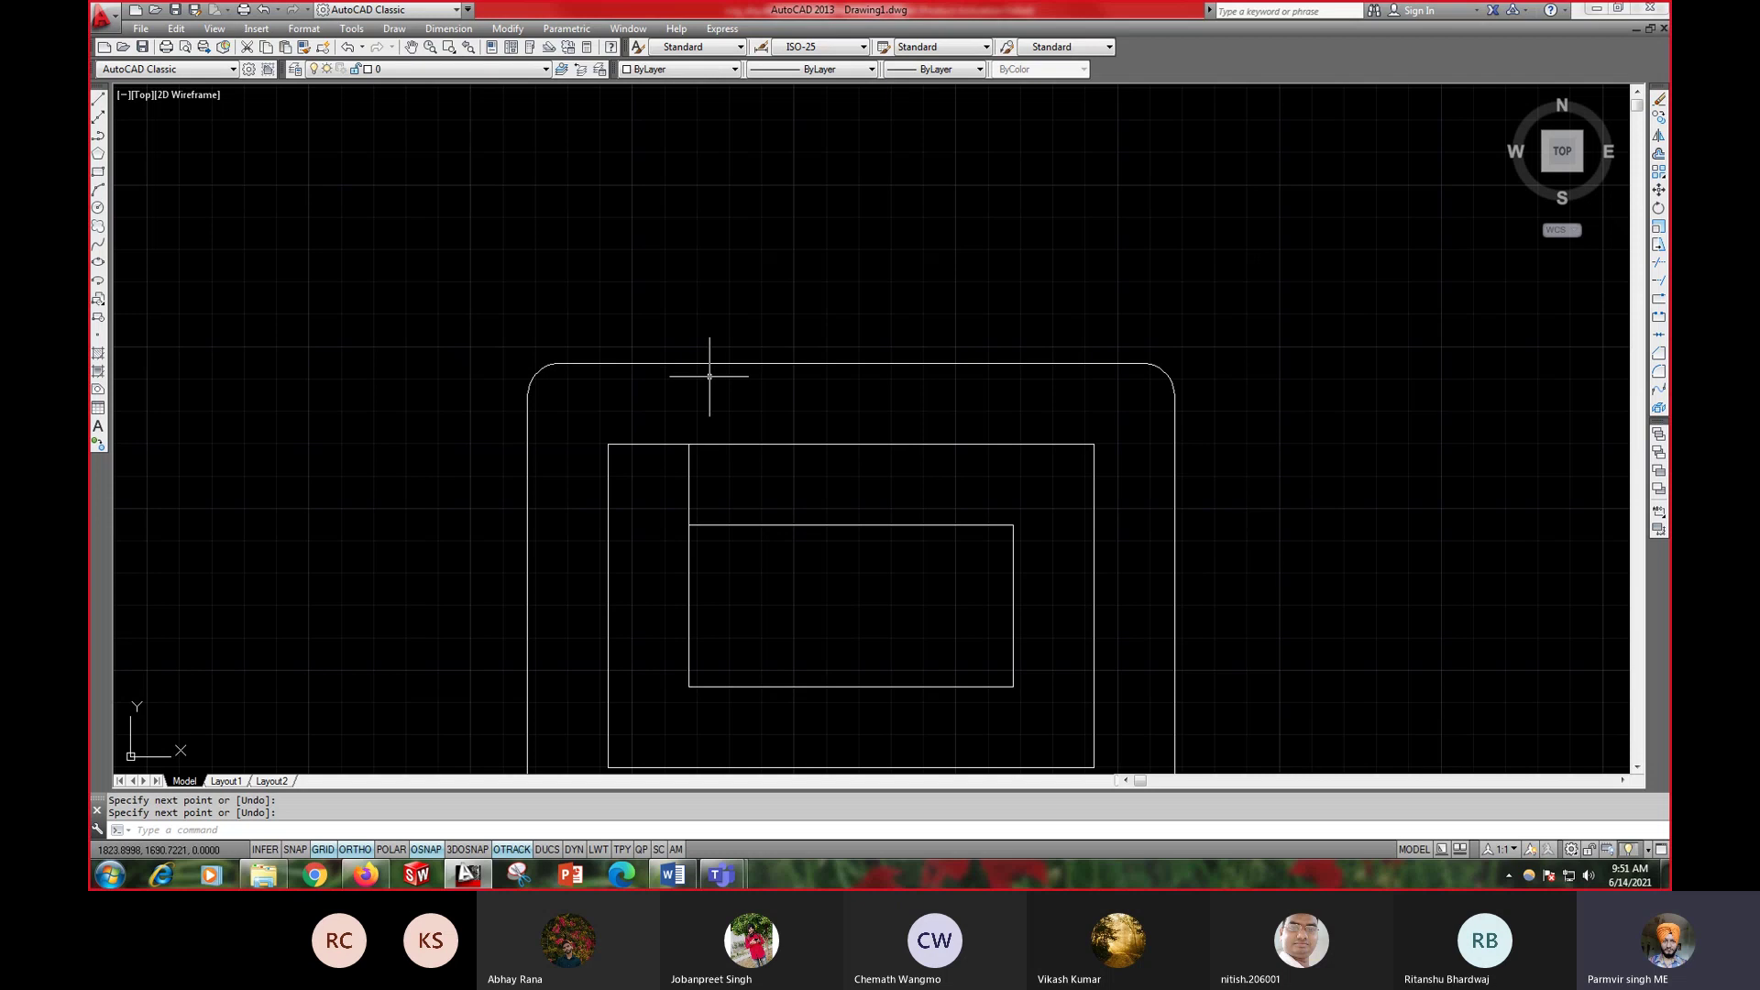
# - Draw a circle of radius 10 centred on the vertical line's upper end, checking the hole radius in the Word drawing
pyautogui.write('c')
pyautogui.press('Return')
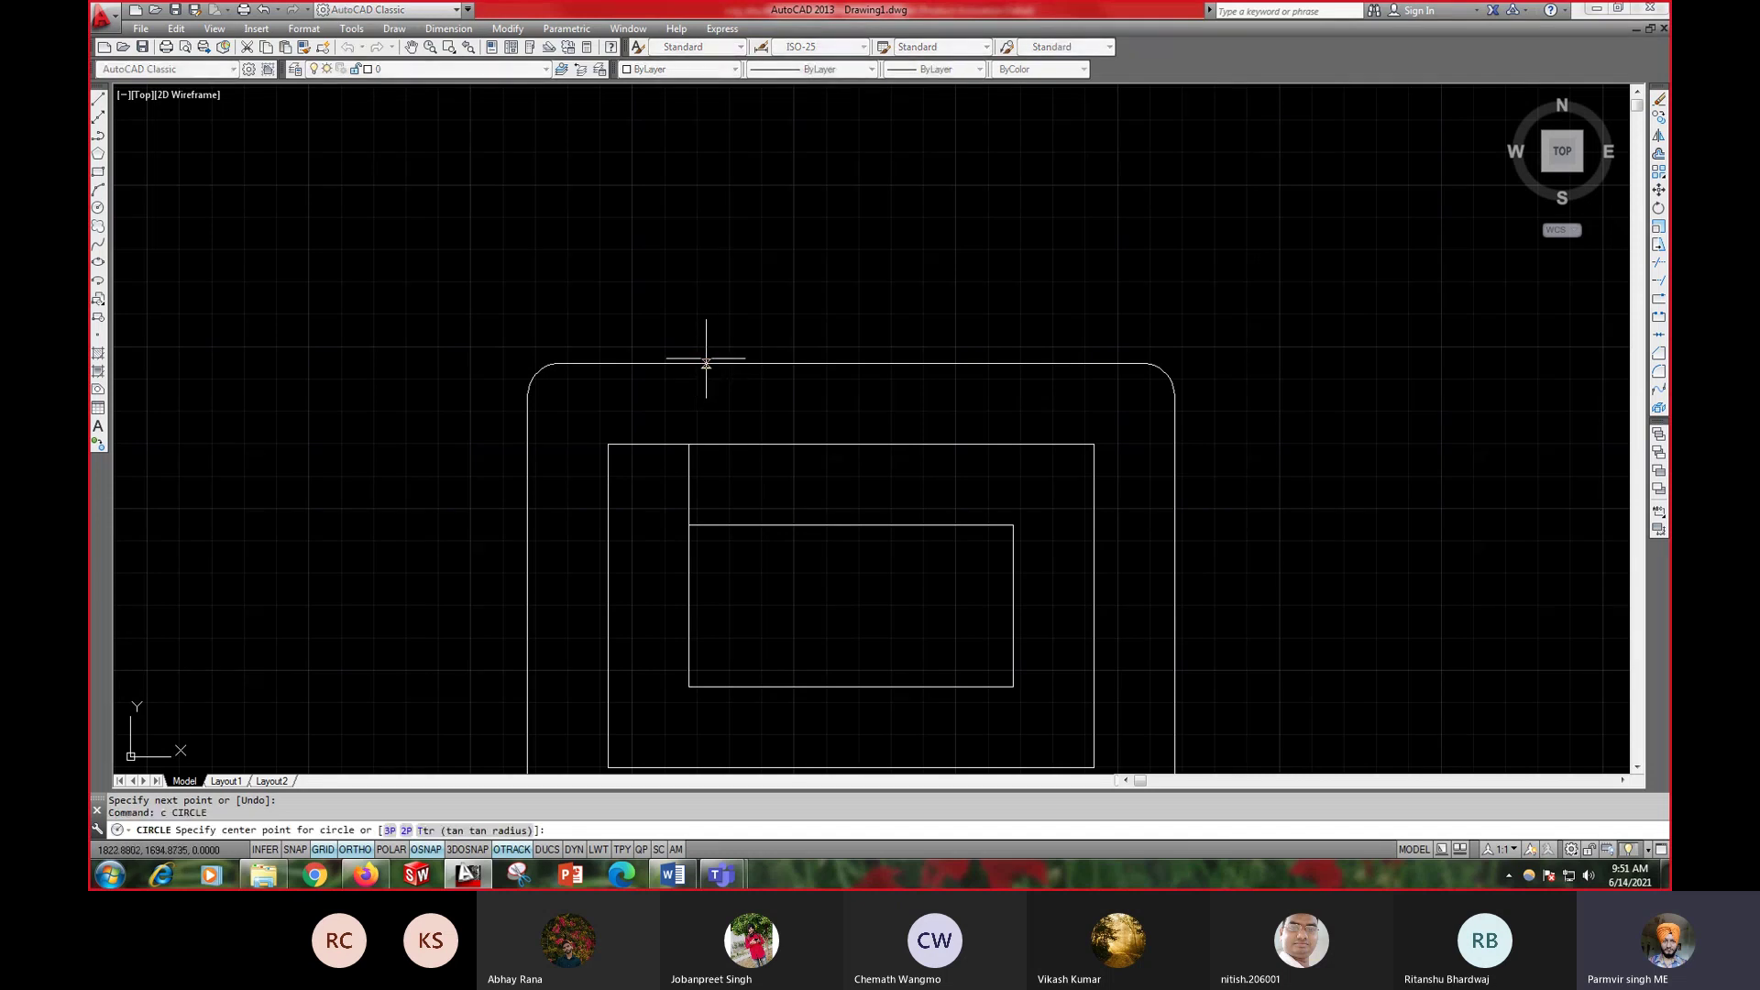
pyautogui.click(689, 445)
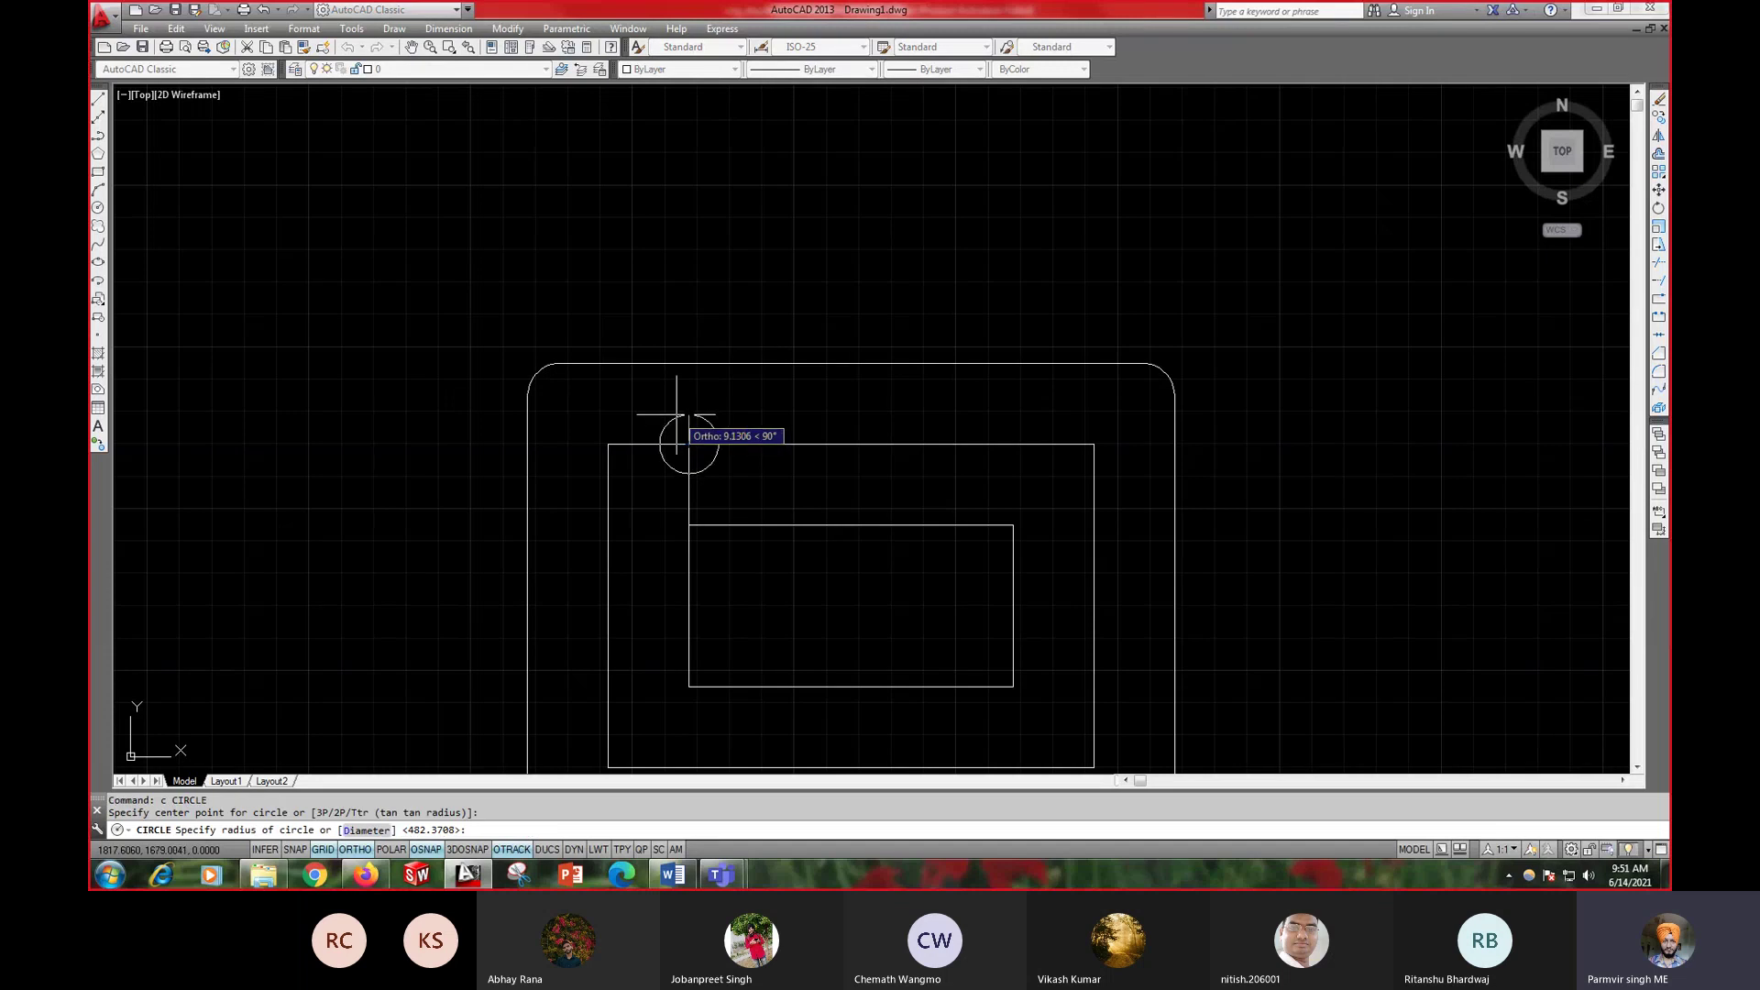
pyautogui.click(668, 878)
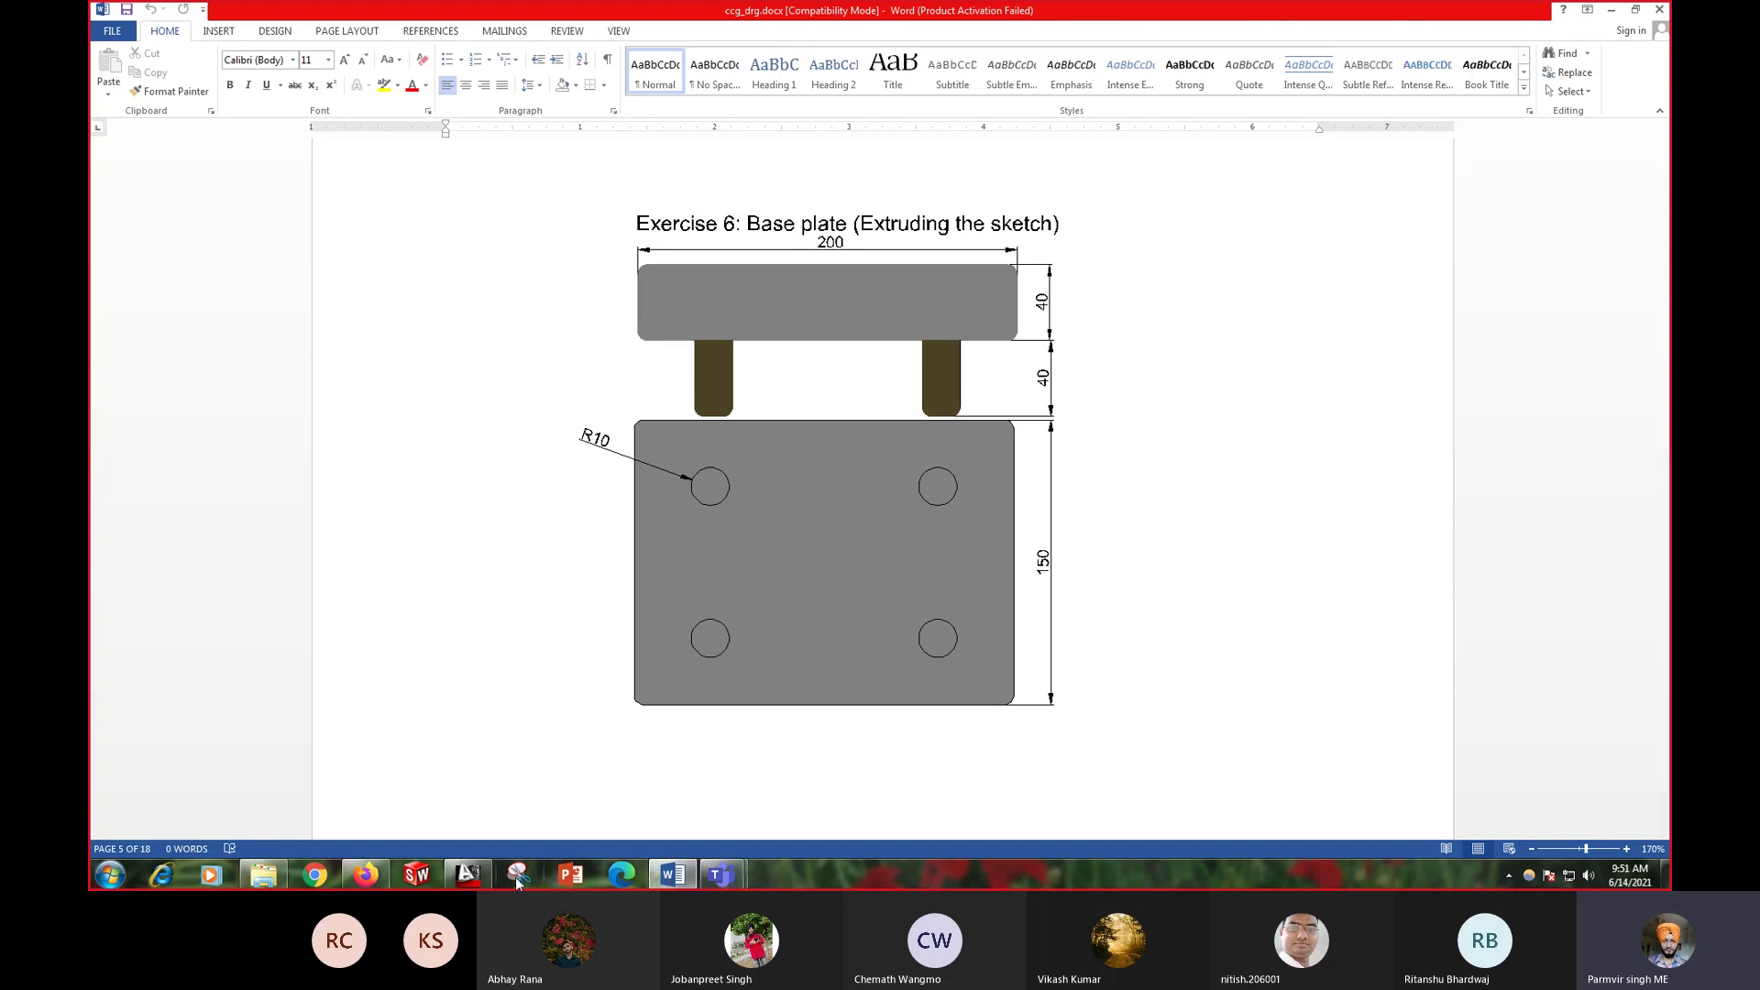
pyautogui.click(472, 882)
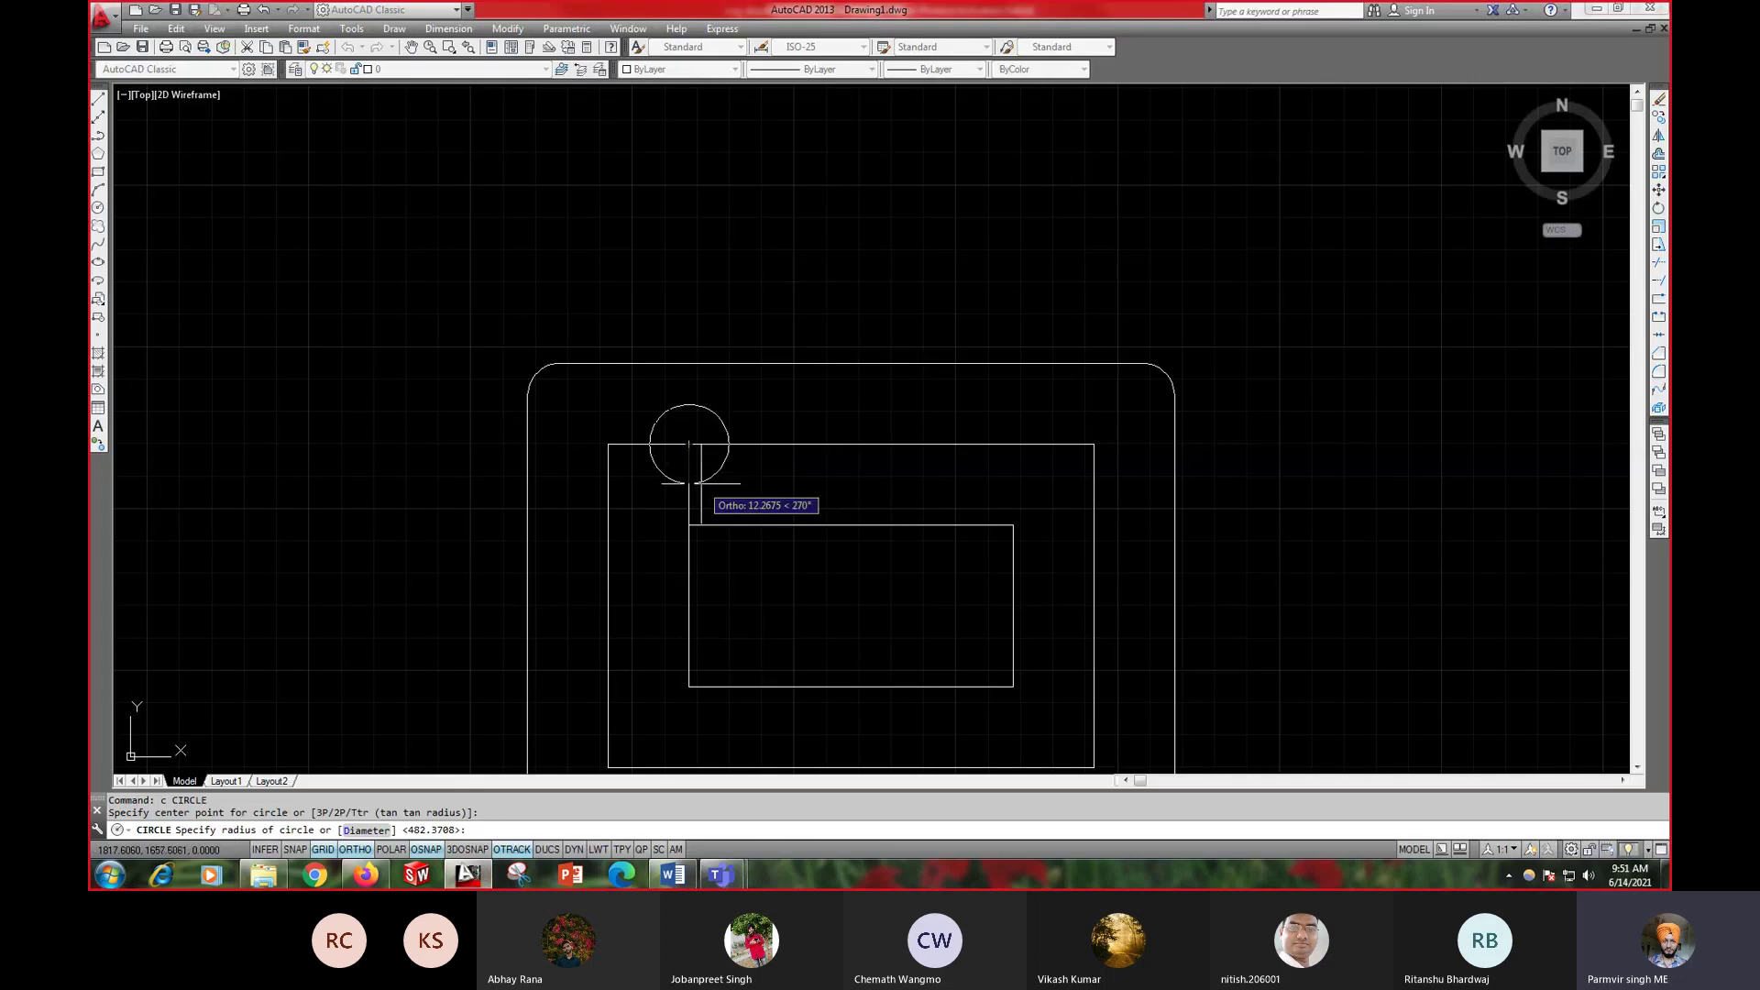
pyautogui.write('10')
pyautogui.press('Return')
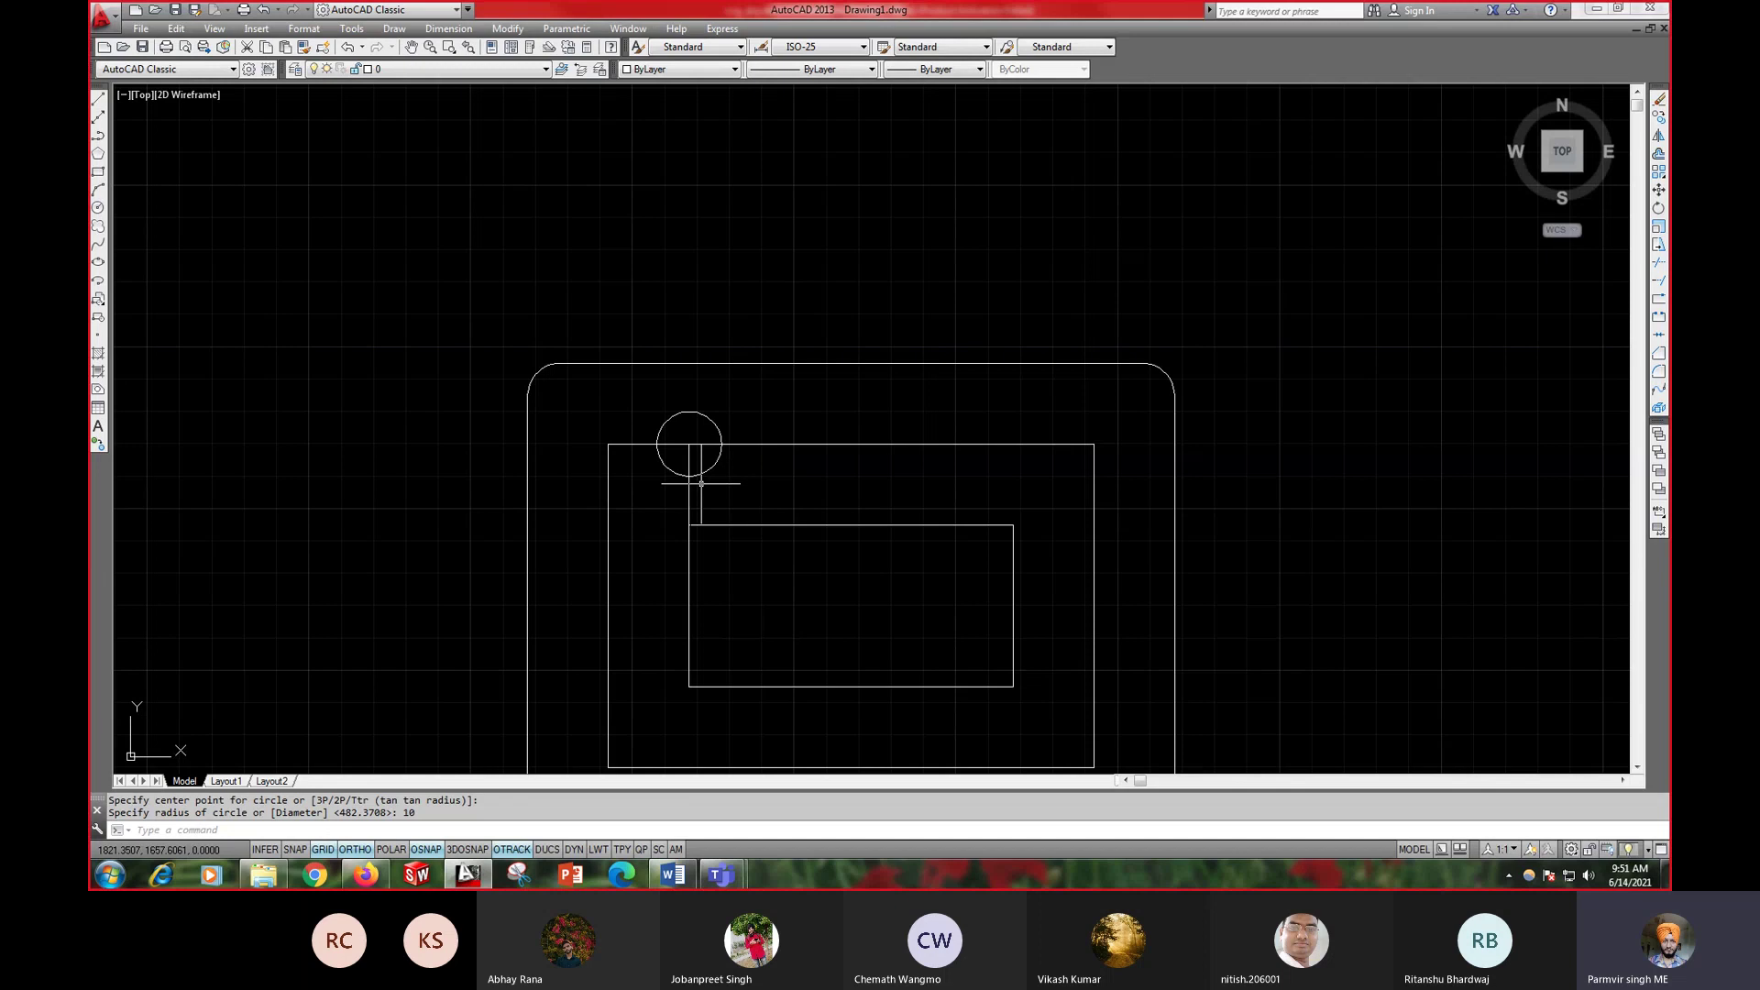
# - Delete the two inner offset rectangles and the short vertical construction line, leaving the plate outline and circle
pyautogui.scroll(-3, 711, 490)
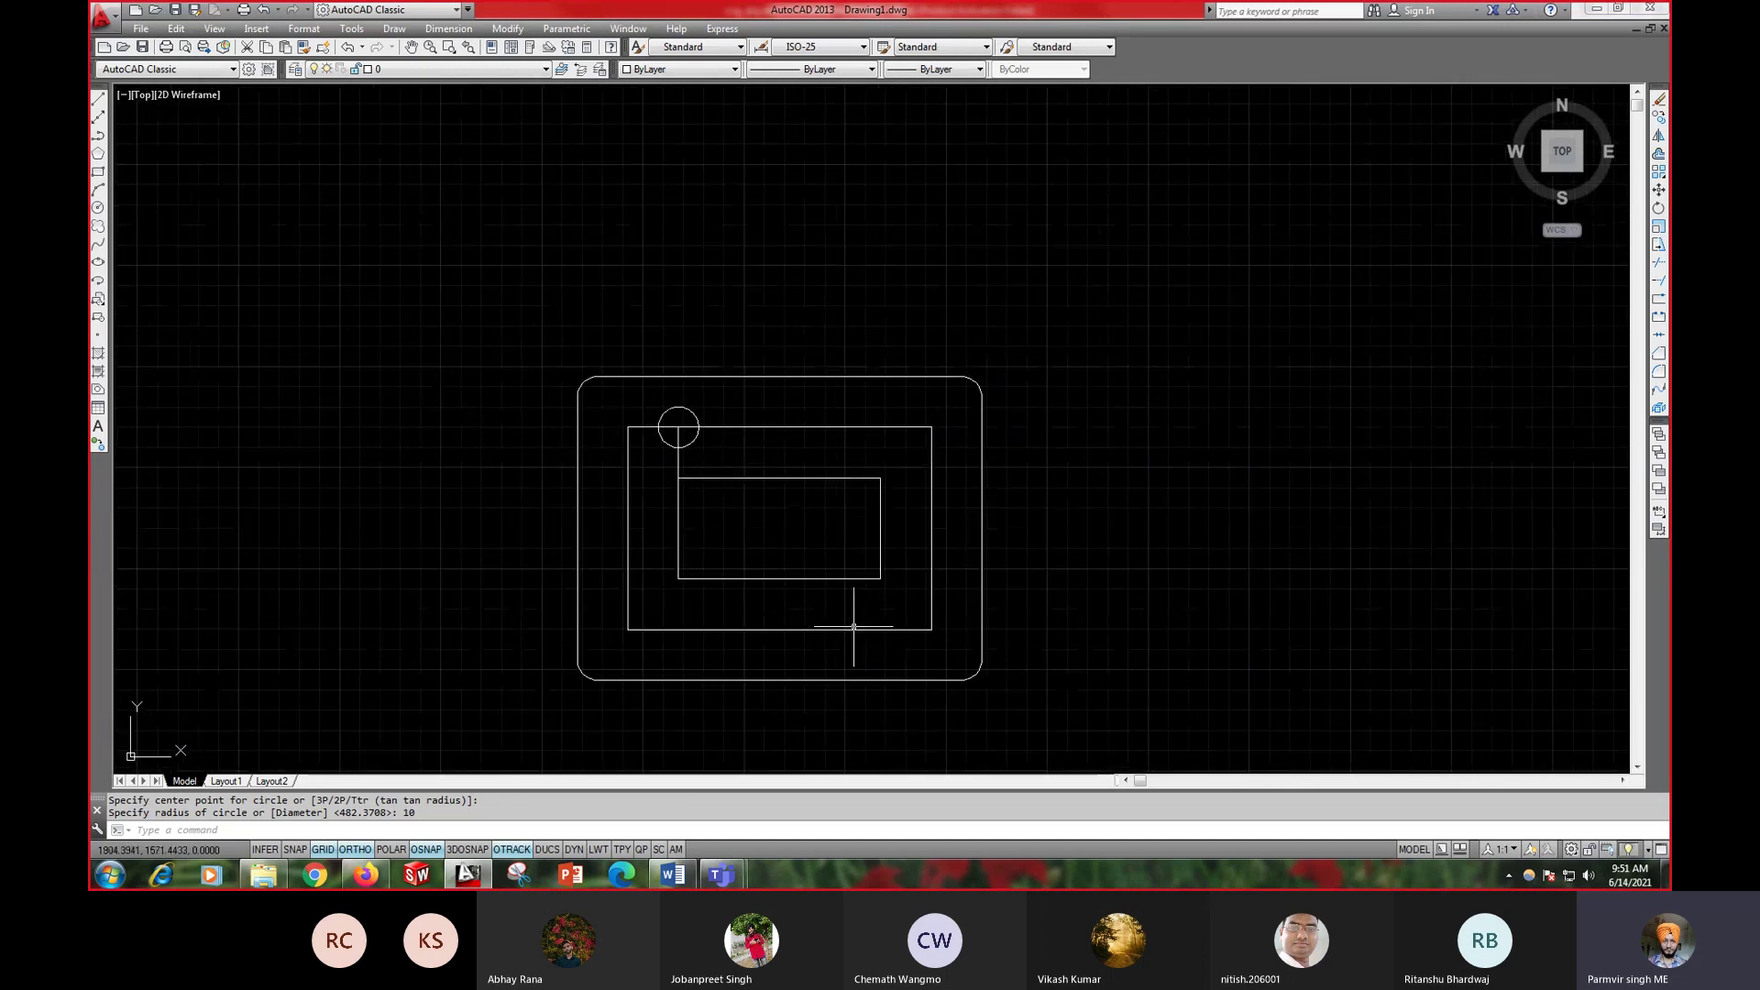
pyautogui.click(950, 649)
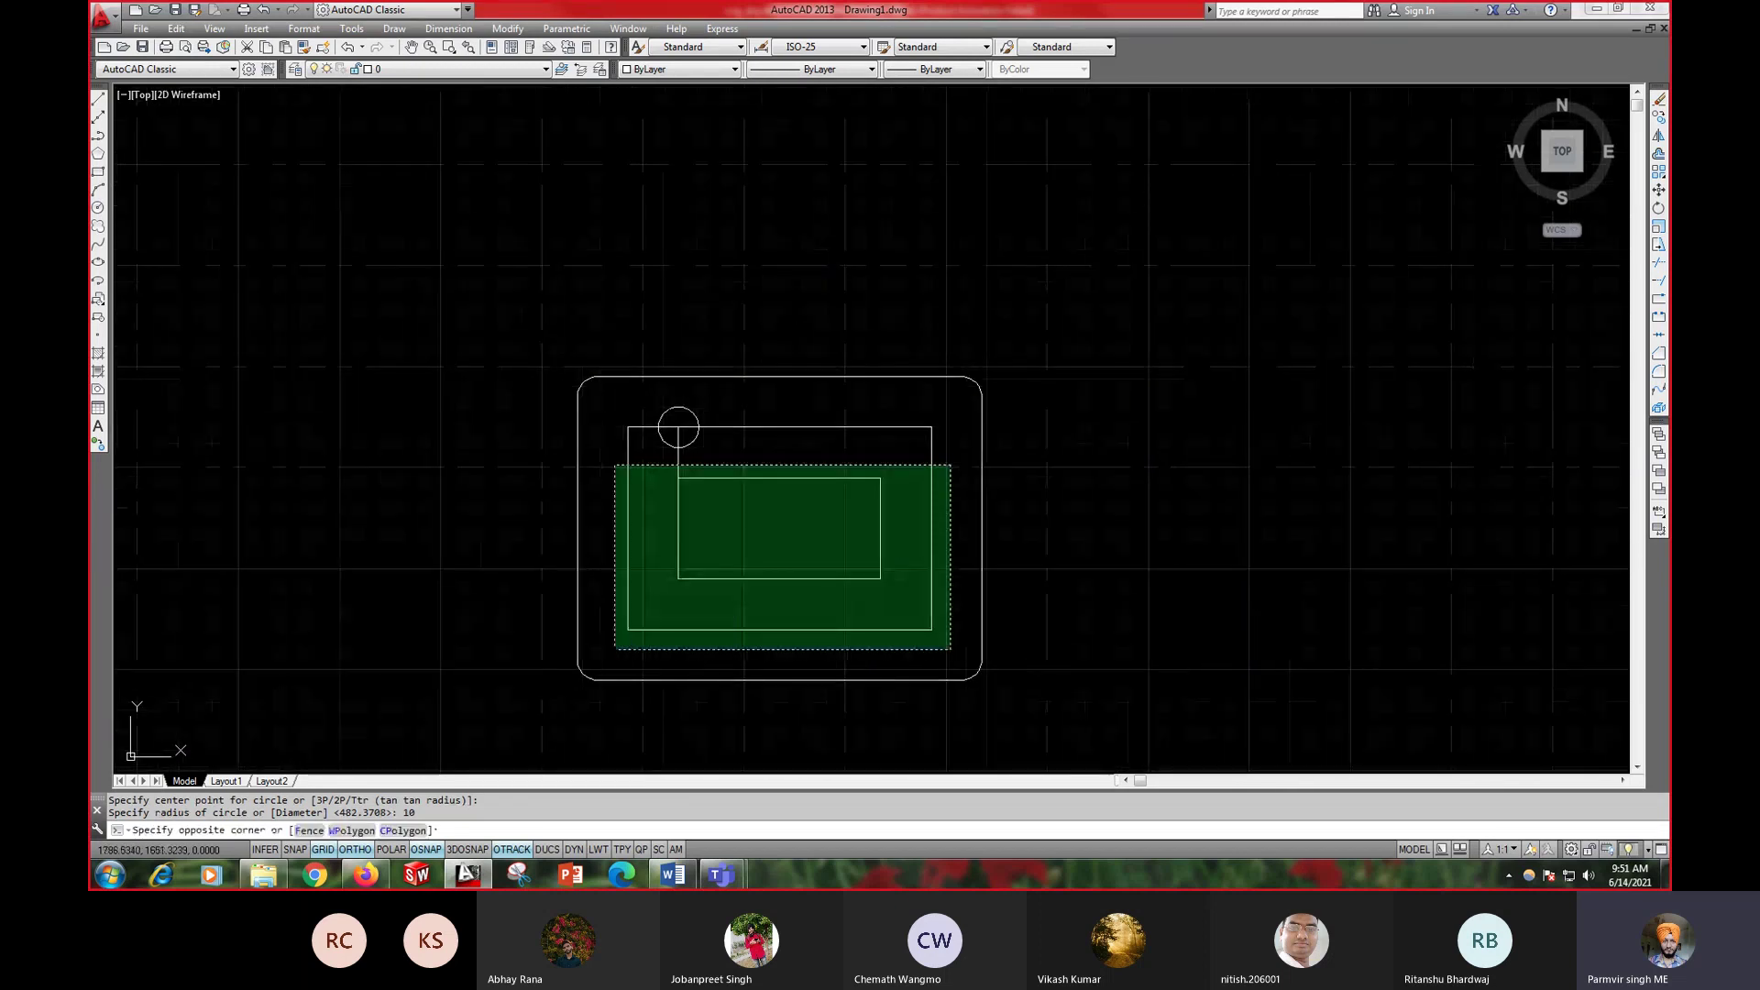
pyautogui.click(615, 466)
pyautogui.press('Delete')
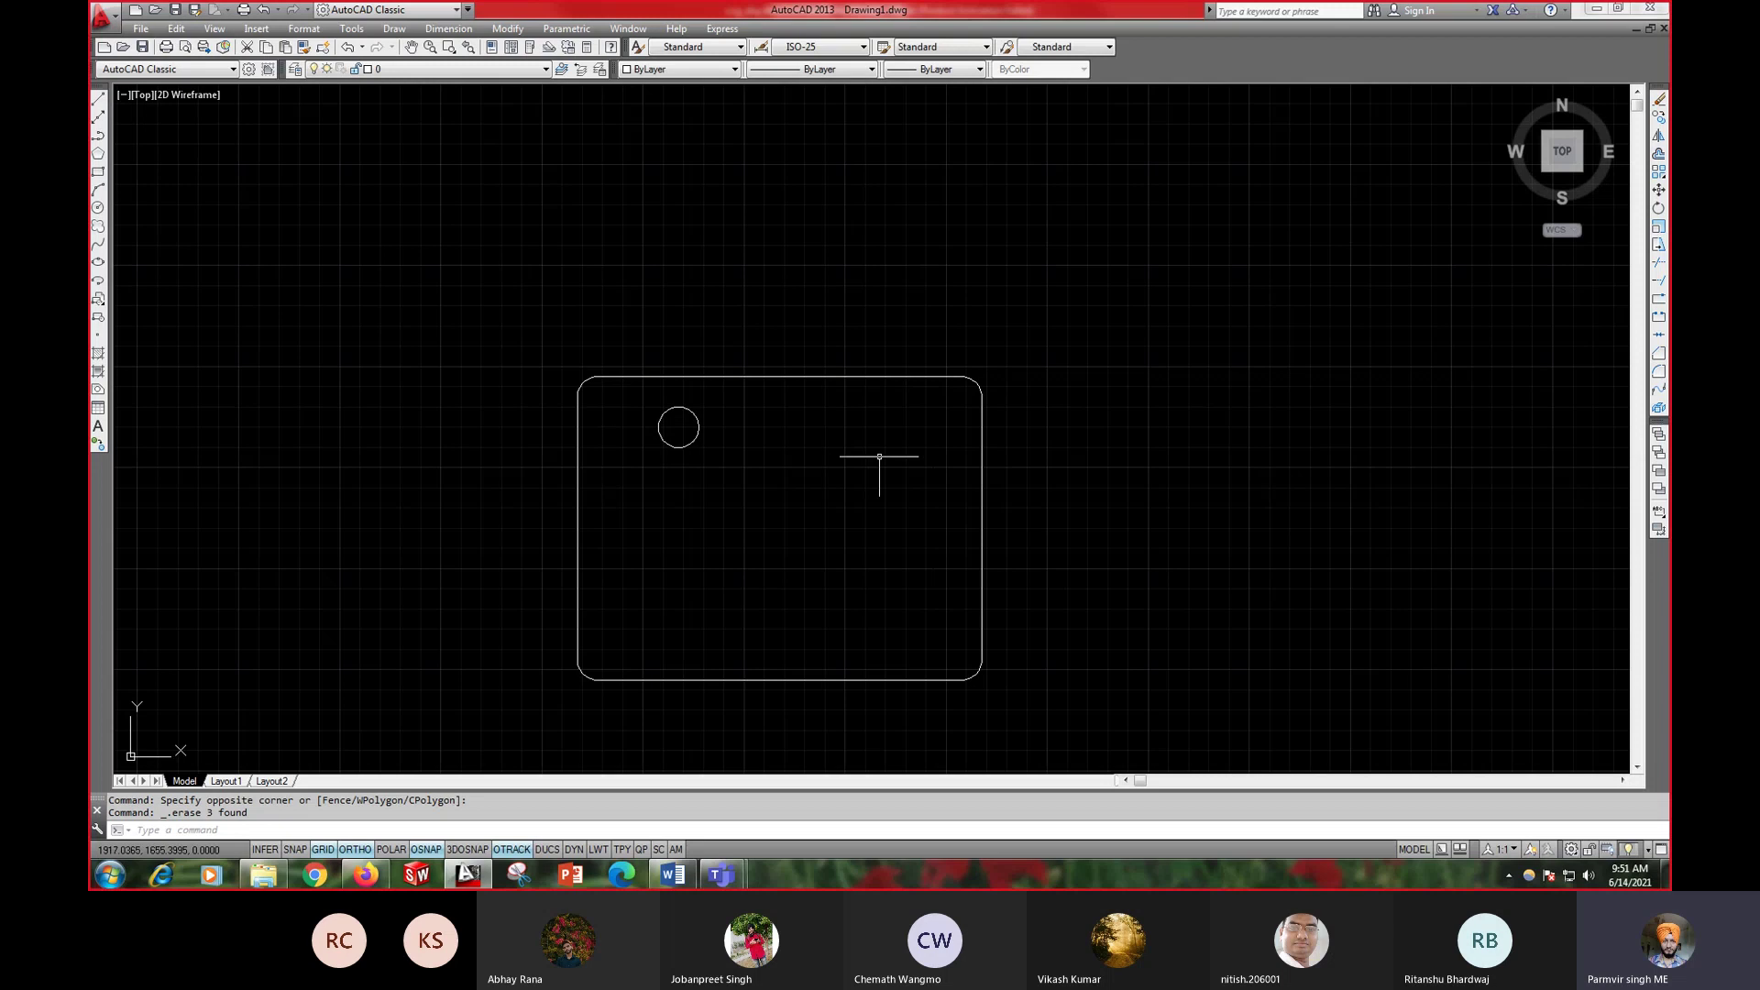
# - Mirror the circle about the plate's vertical centreline through the top edge's midpoint, keeping the source circle
pyautogui.scroll(2, 841, 455)
pyautogui.scroll(-2, 840, 455)
pyautogui.moveTo(840, 456)
pyautogui.mouseDown(button='middle')
pyautogui.moveTo(767, 474)
pyautogui.moveTo(784, 466)
pyautogui.mouseUp(button='middle')
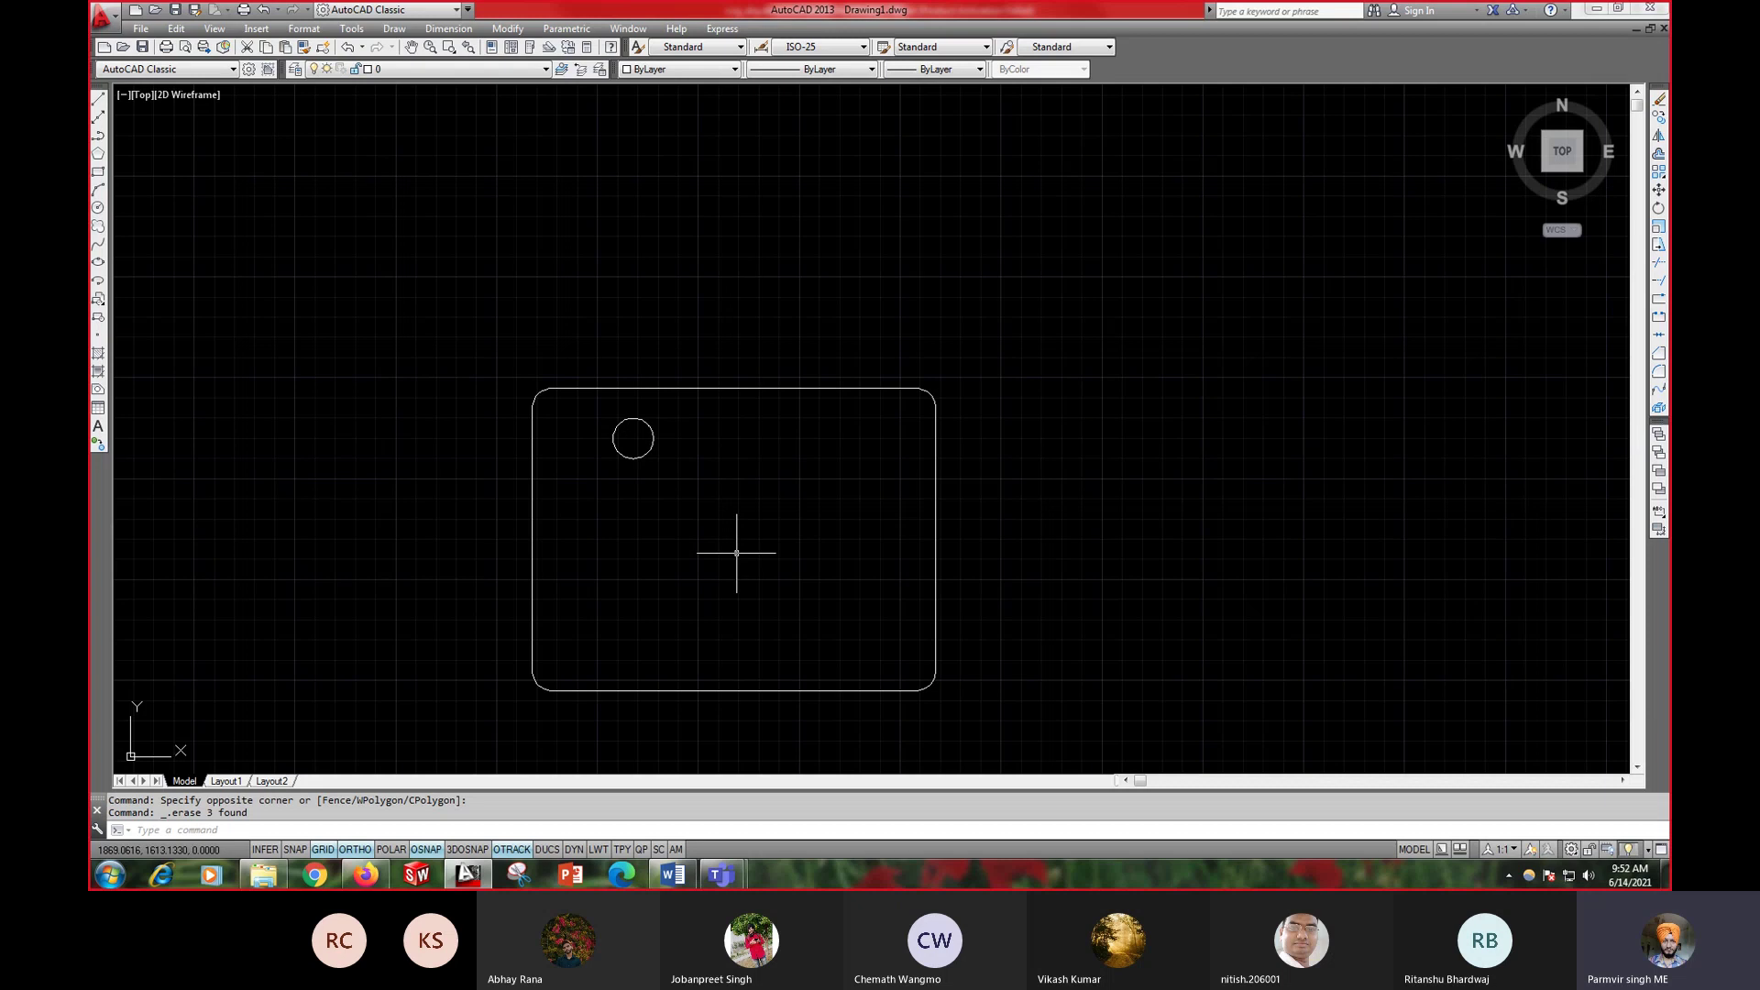
pyautogui.write('MI')
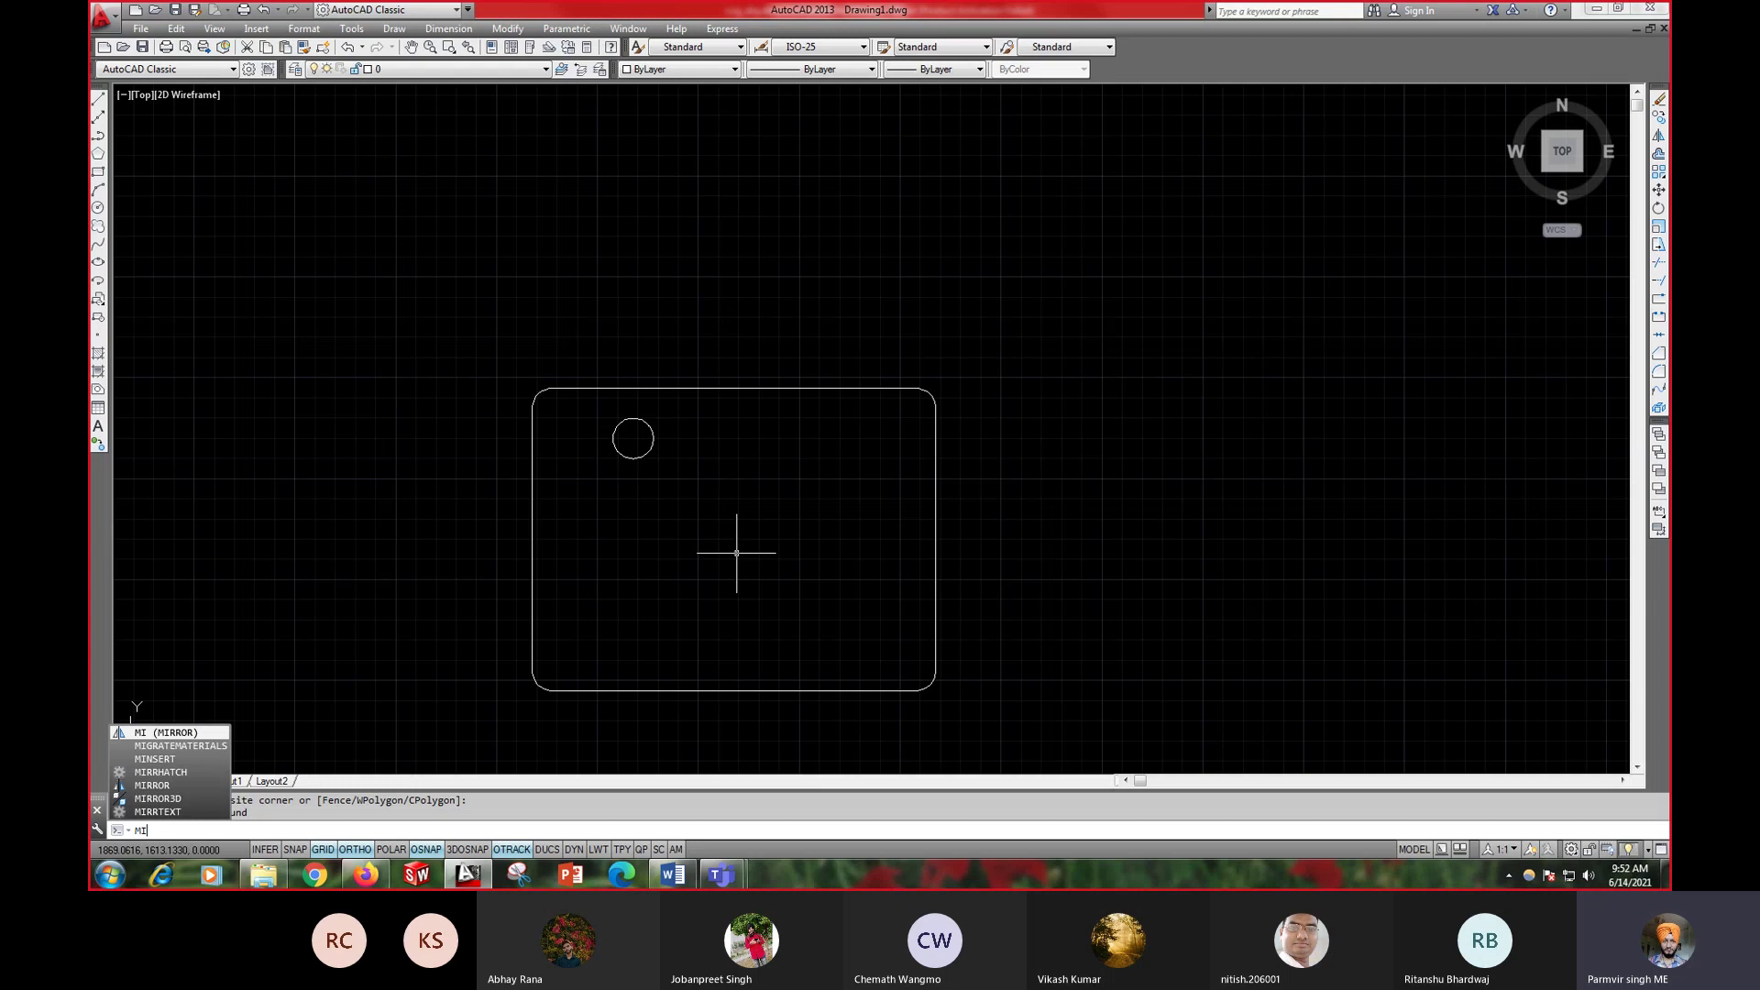
pyautogui.press('Return')
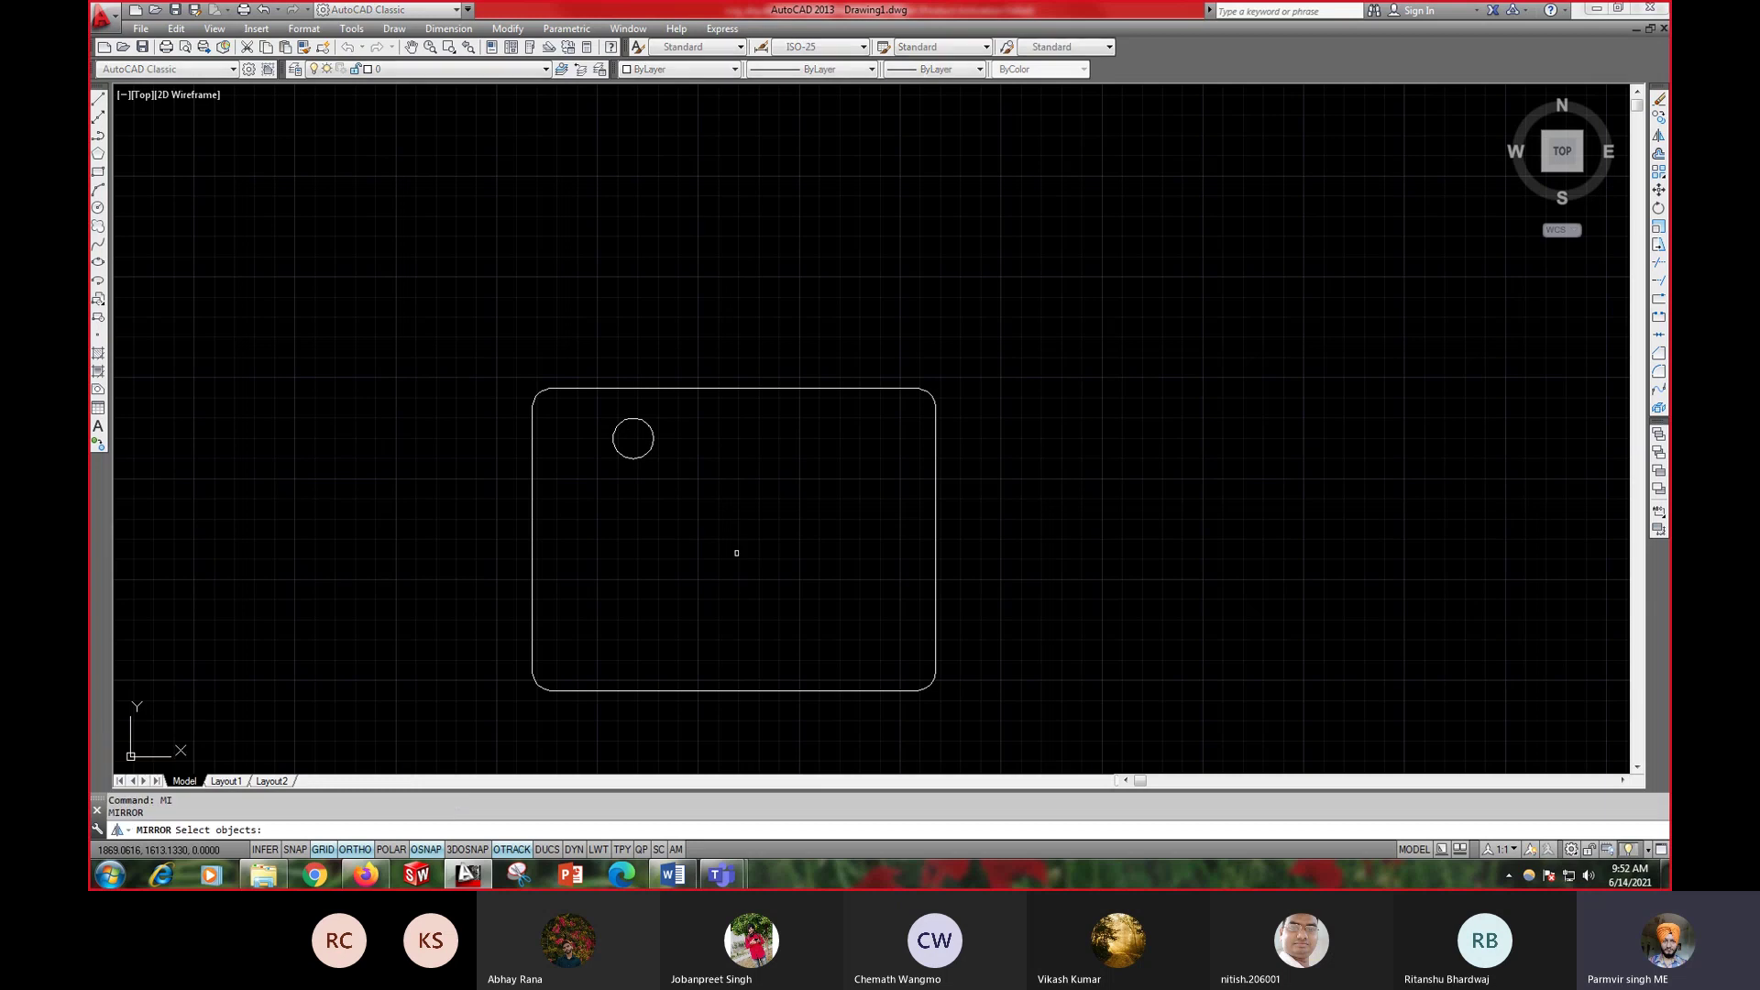
pyautogui.click(653, 439)
pyautogui.press('Return')
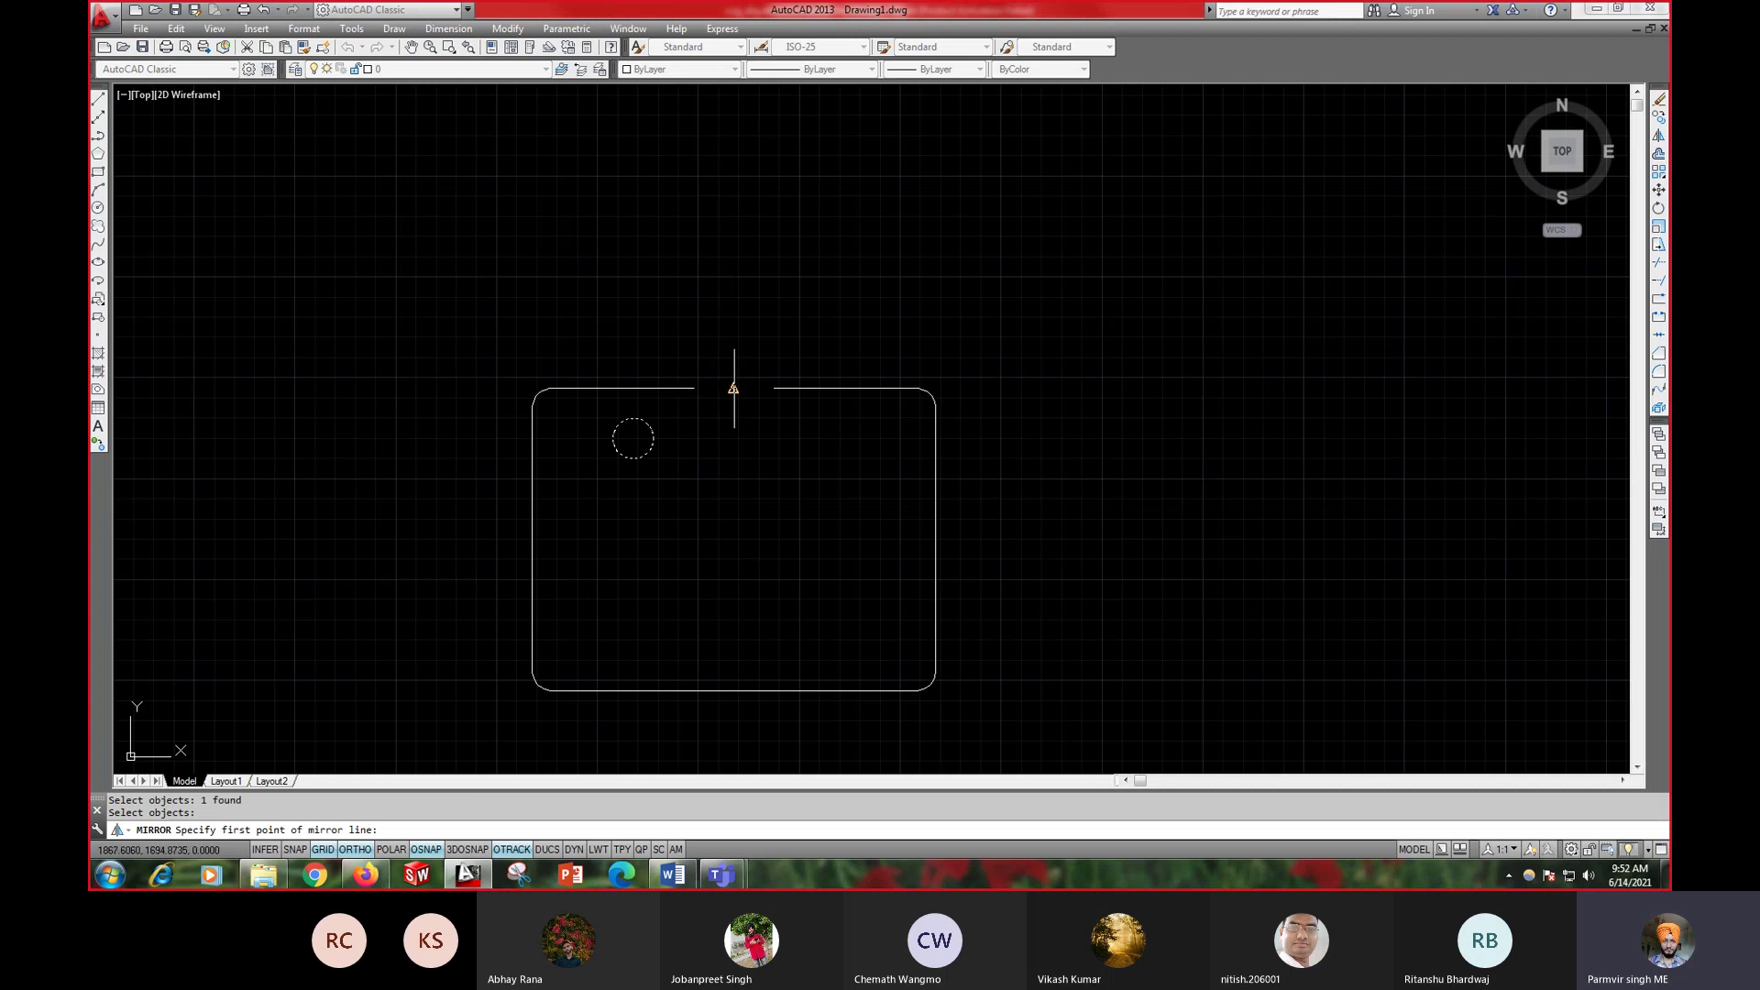
pyautogui.click(733, 388)
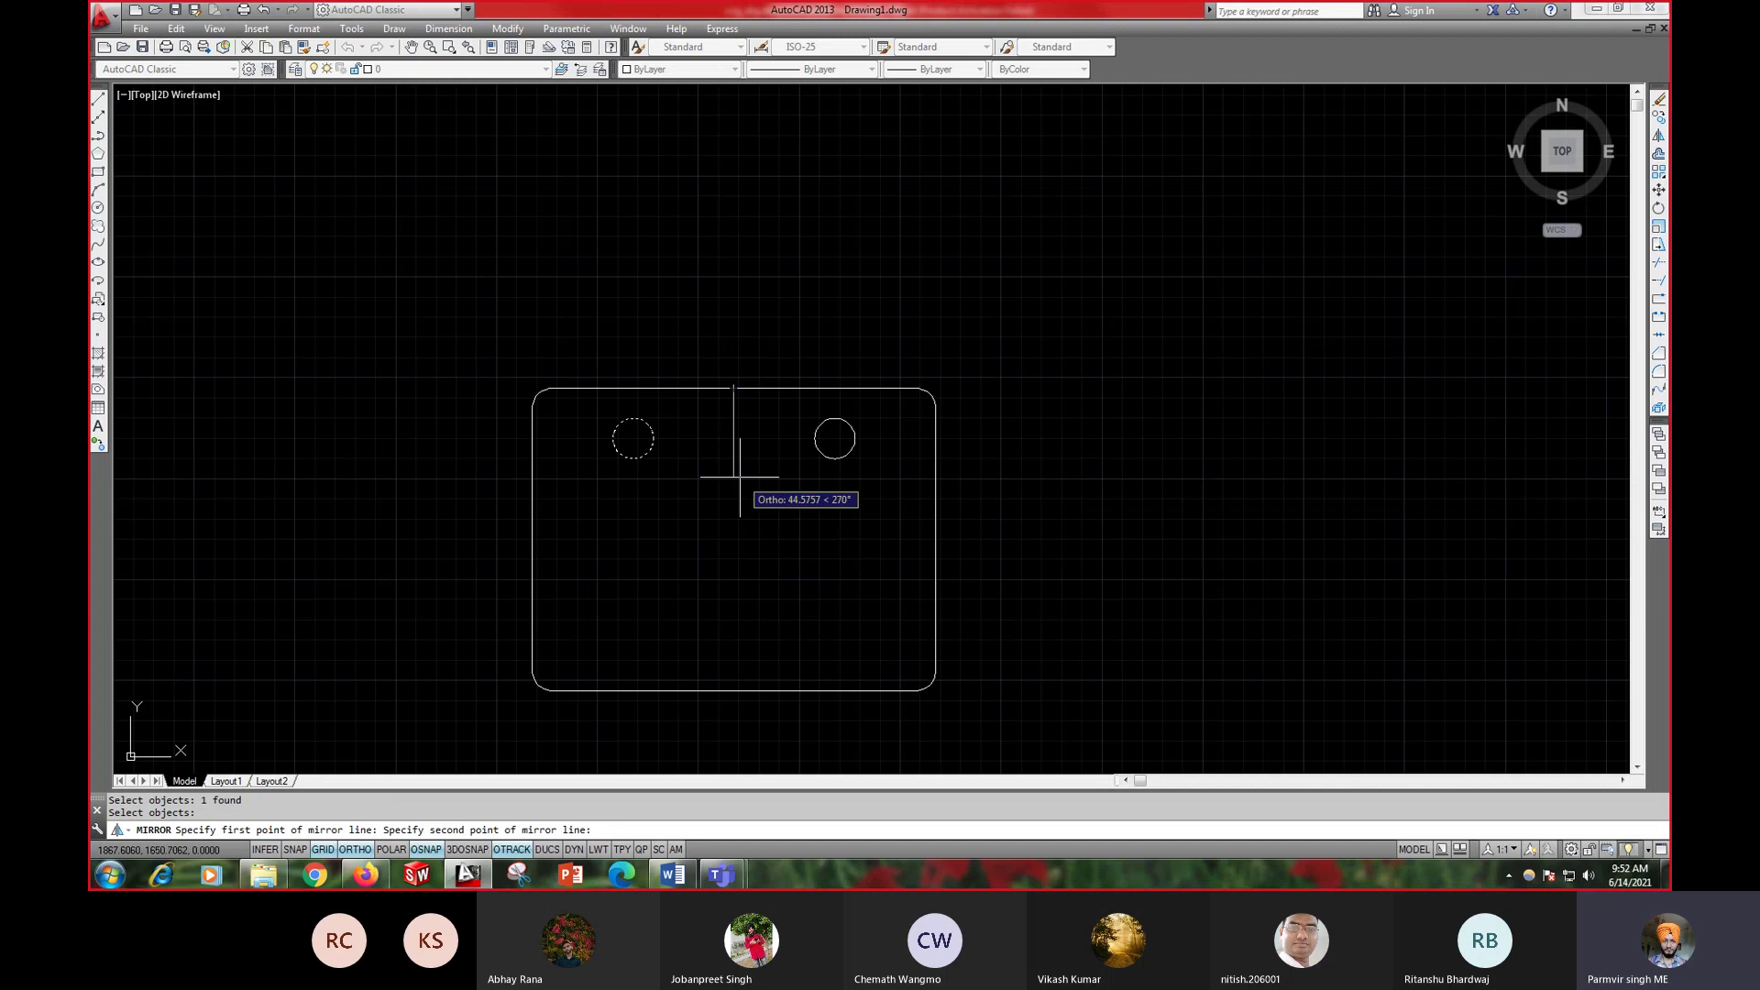
pyautogui.click(733, 543)
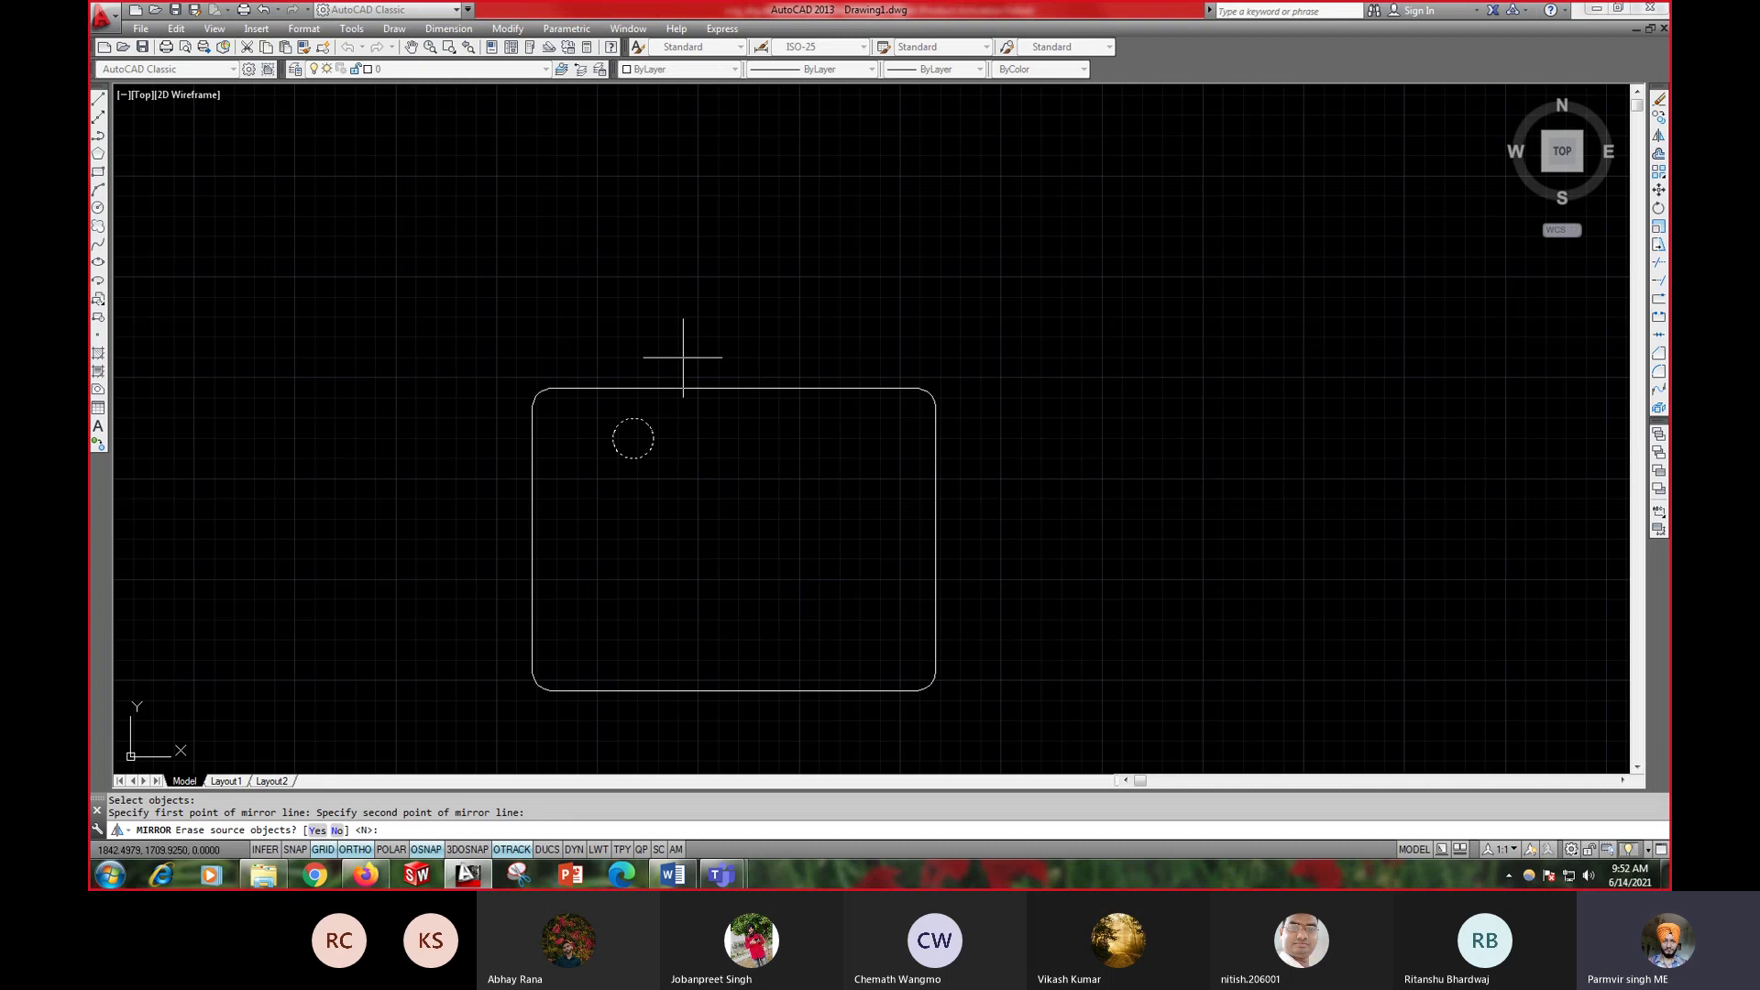
pyautogui.press('Return')
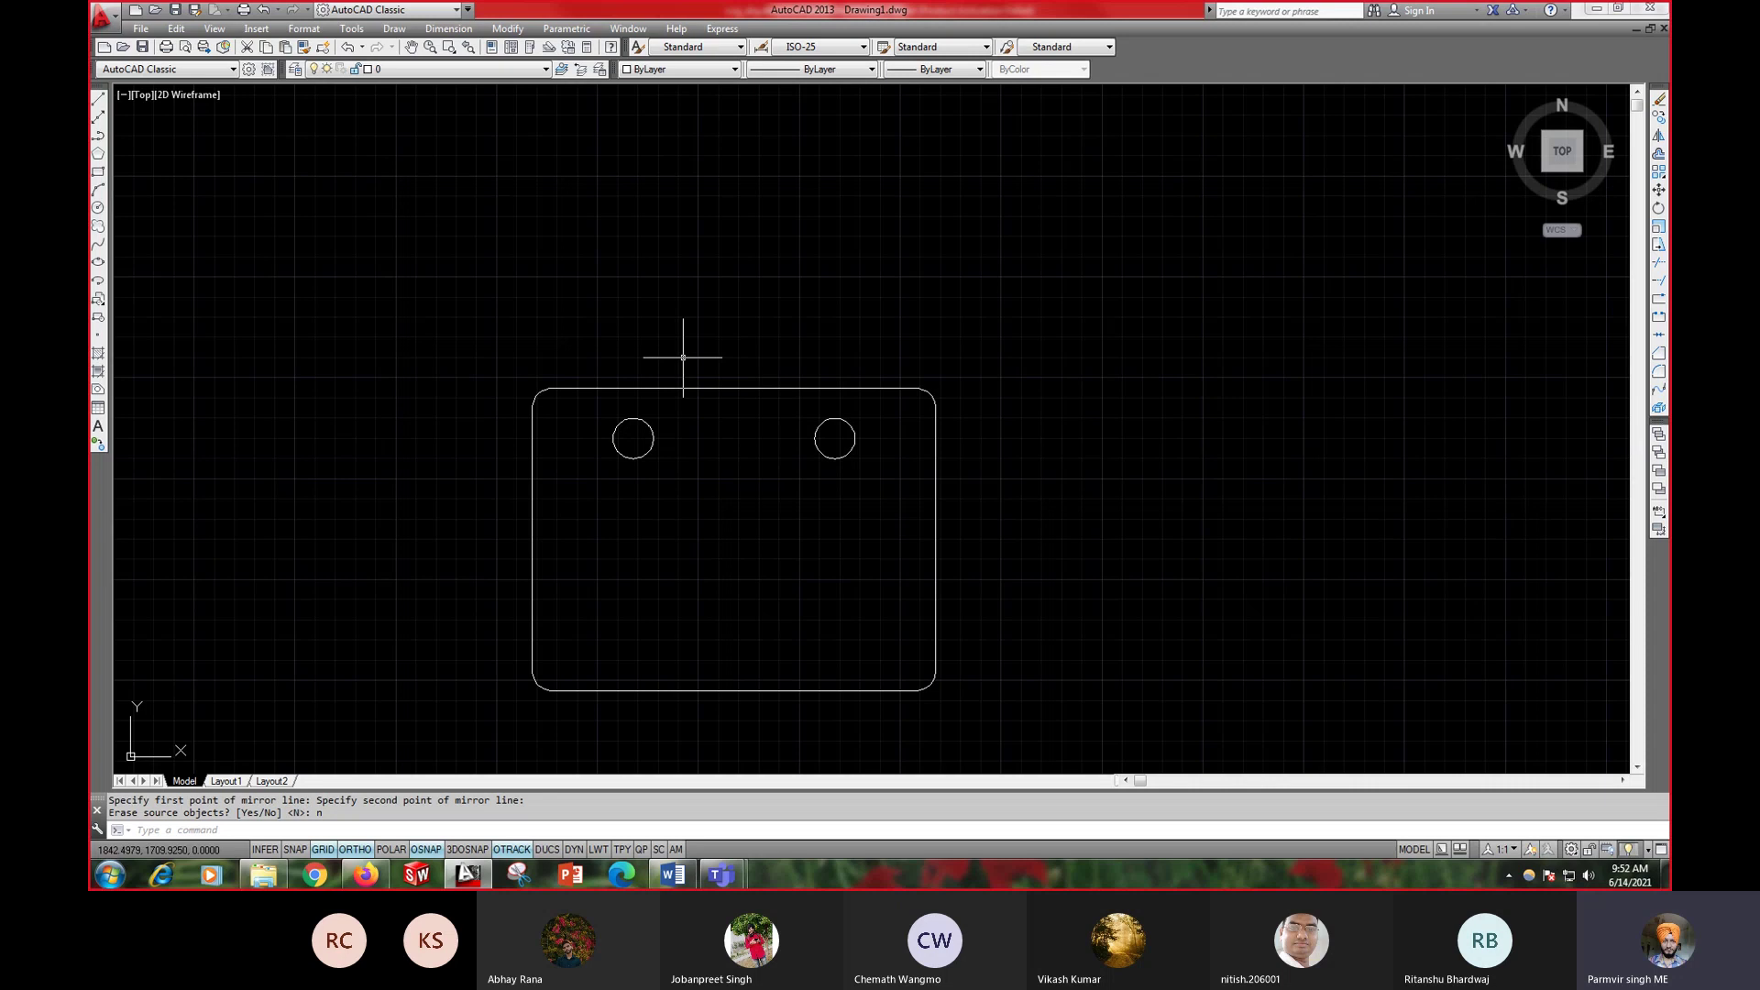
# - Mirror both upper circles about the plate's horizontal centreline through the right edge's midpoint, keeping the source circles
pyautogui.write('mi')
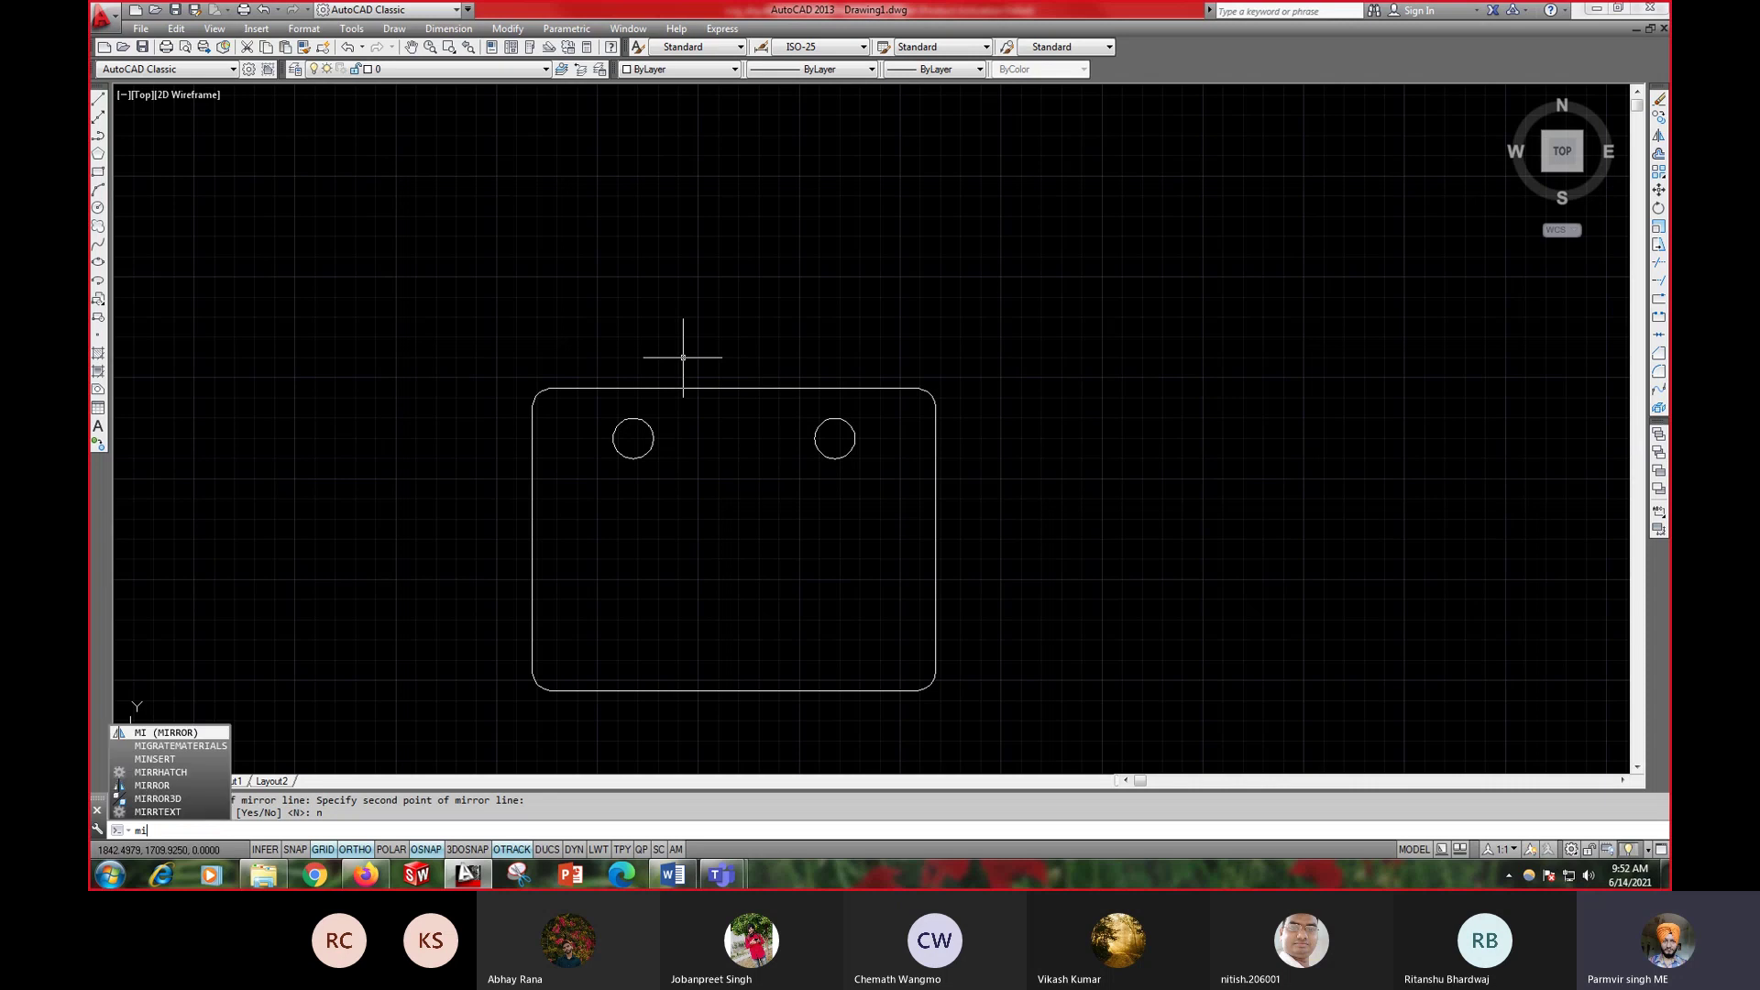
pyautogui.press('Return')
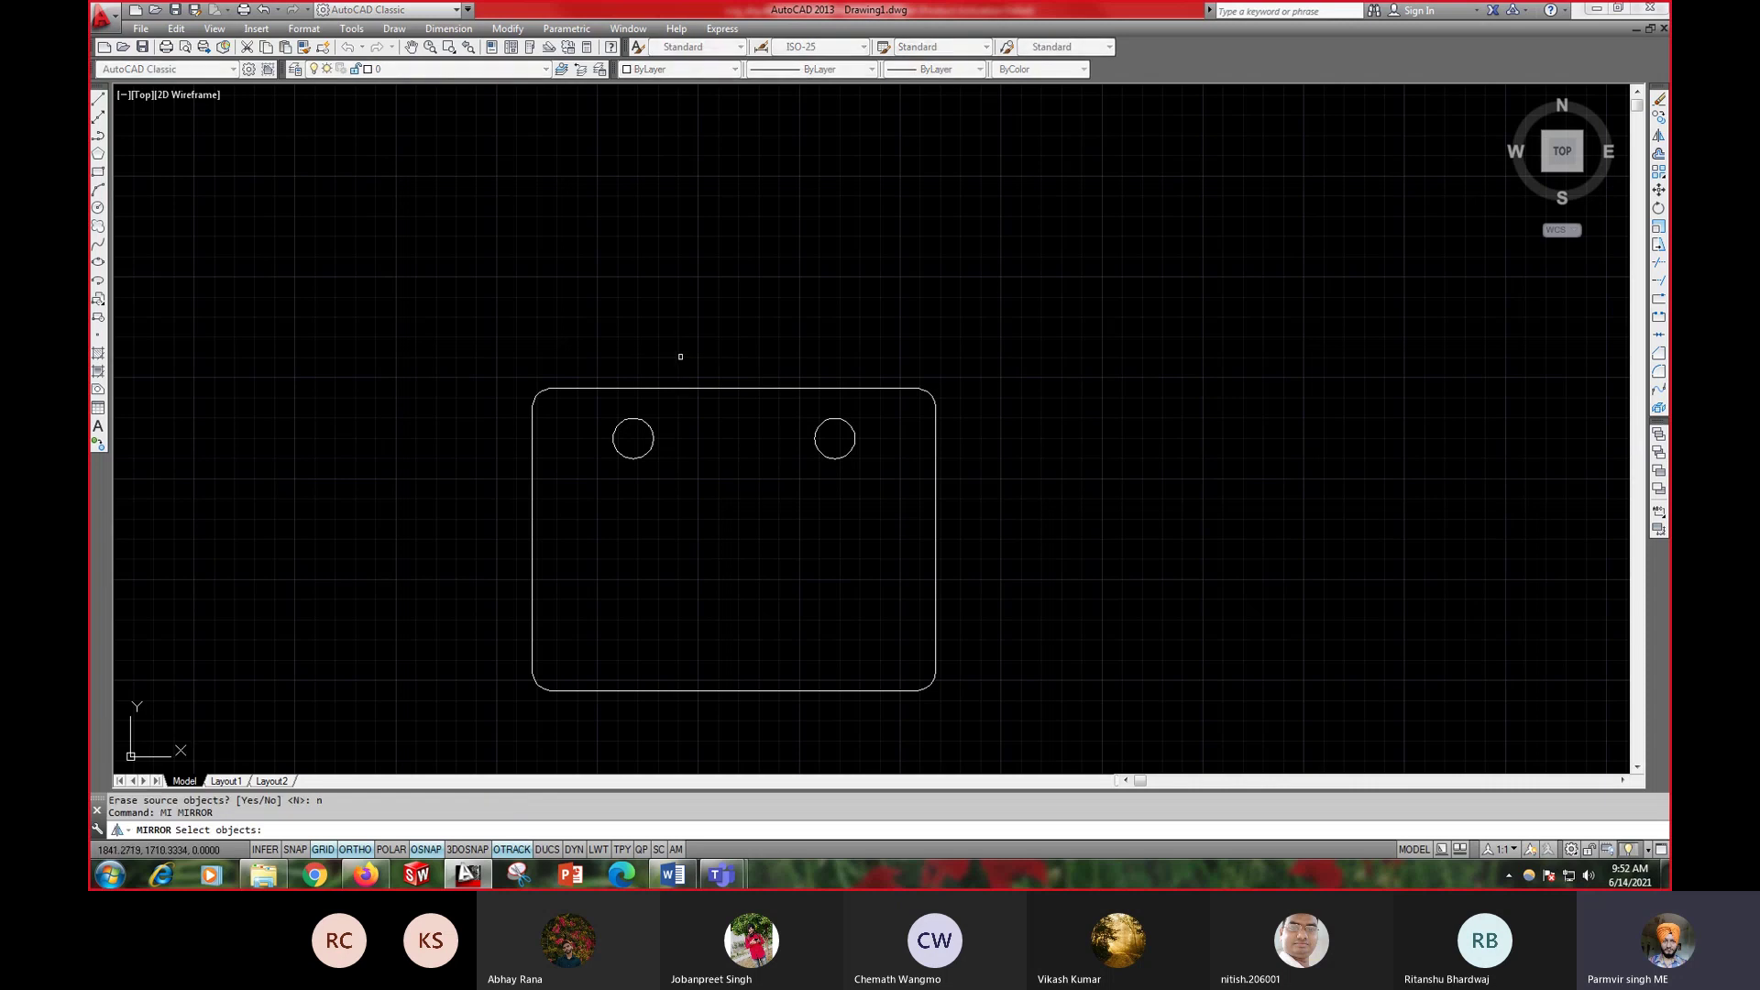
pyautogui.click(884, 471)
pyautogui.click(604, 434)
pyautogui.press('Return')
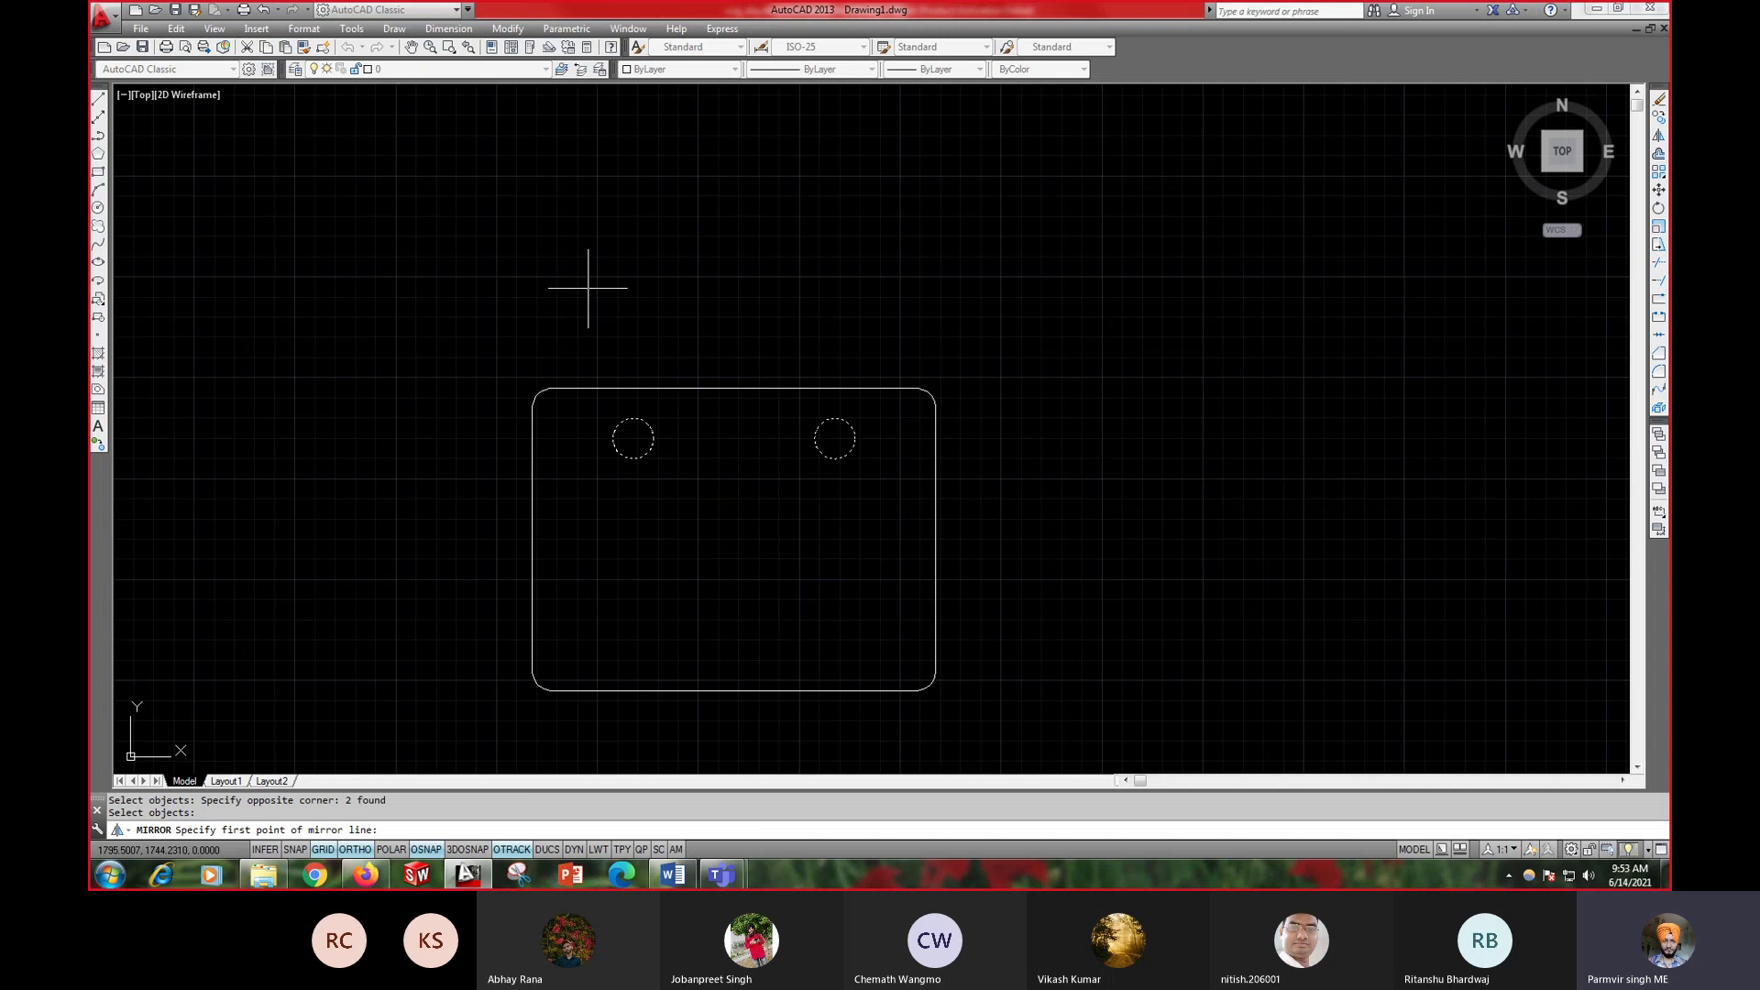
pyautogui.click(935, 539)
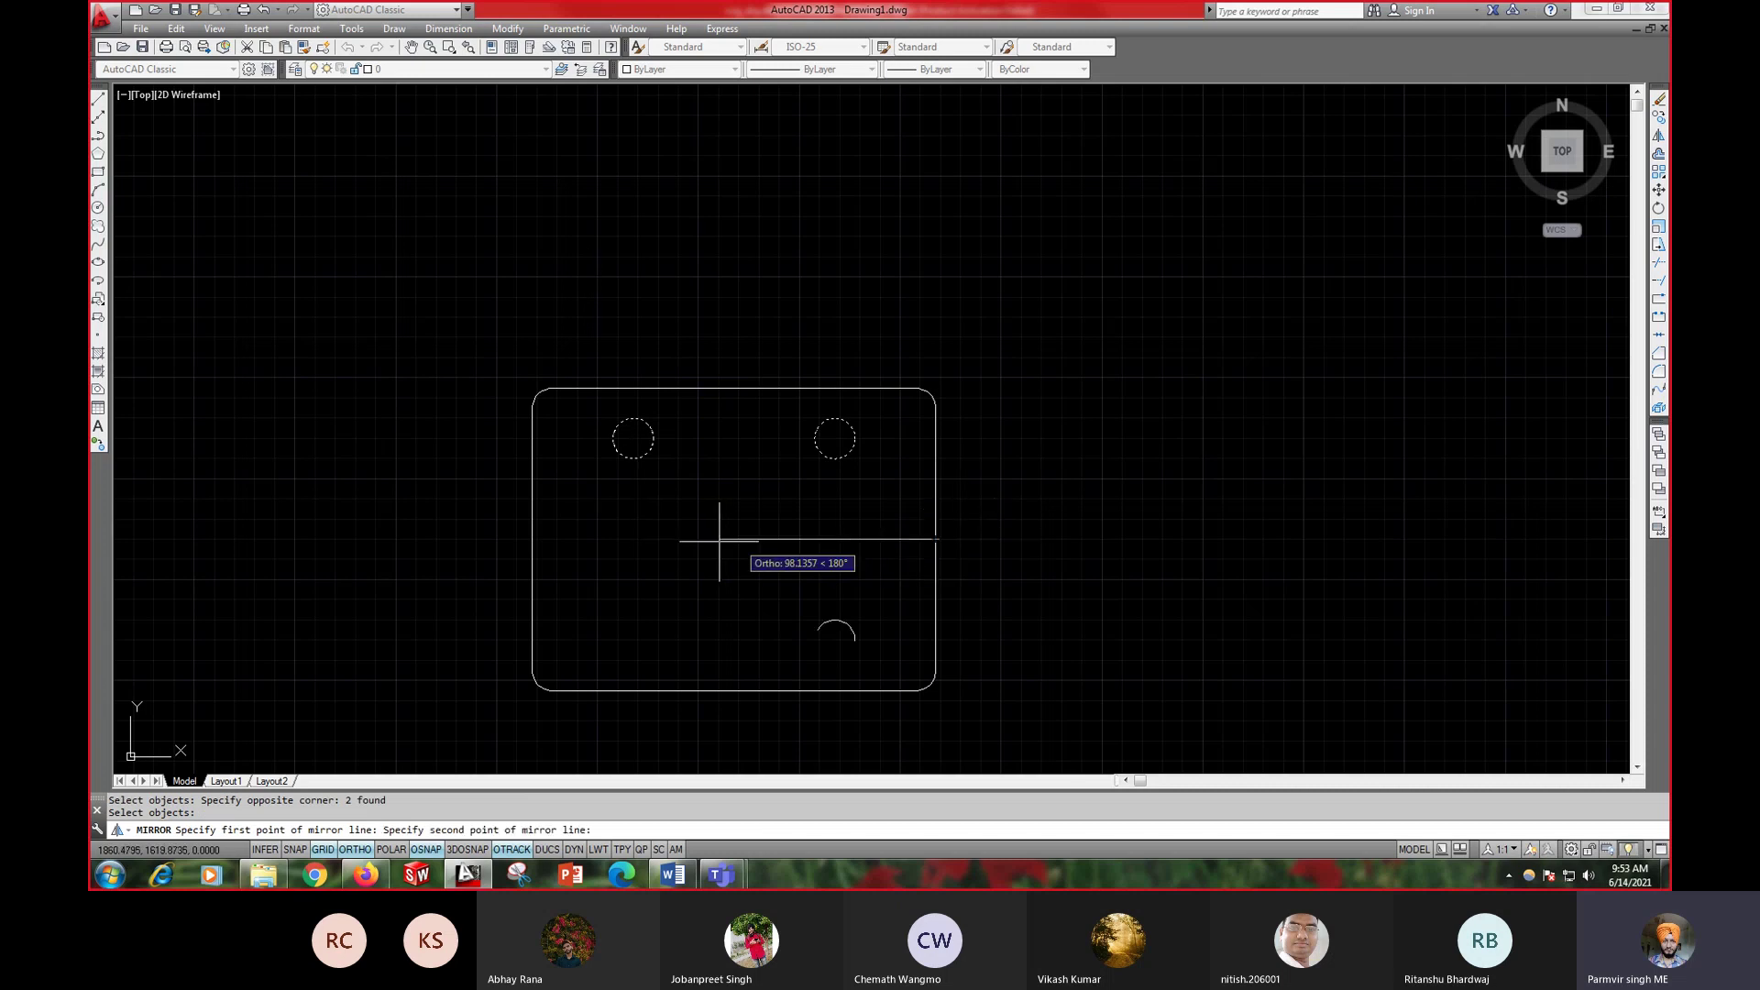
pyautogui.click(578, 537)
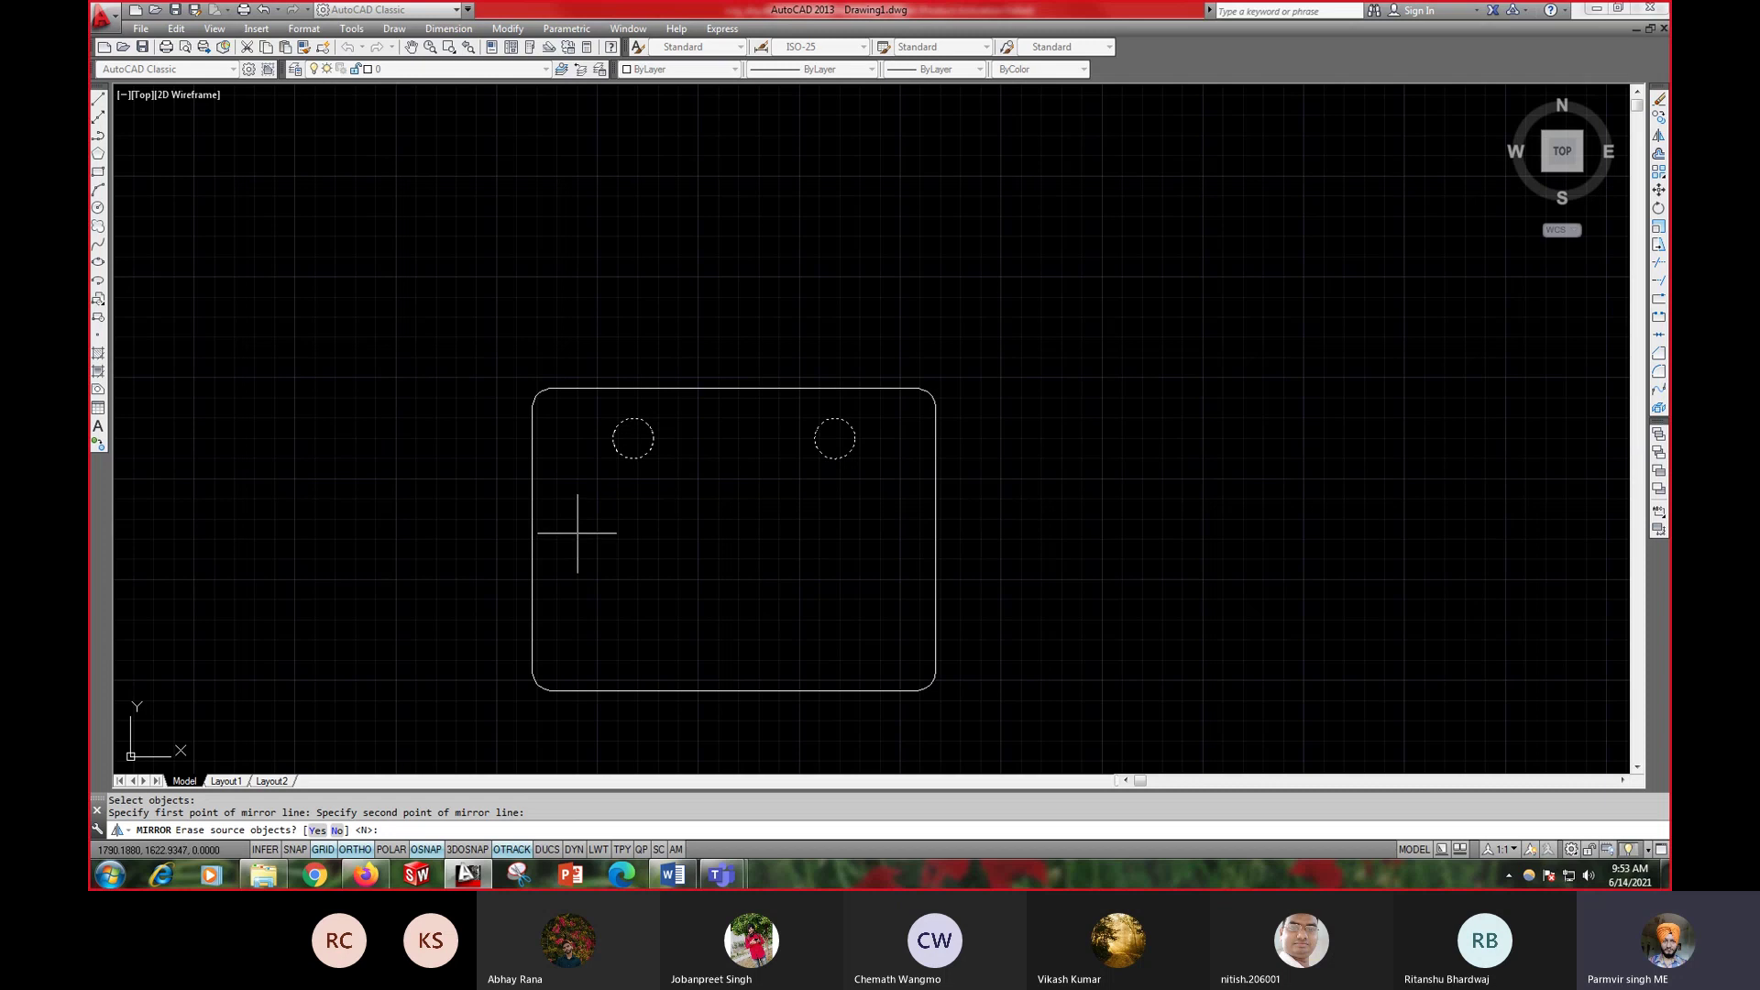
pyautogui.press('Return')
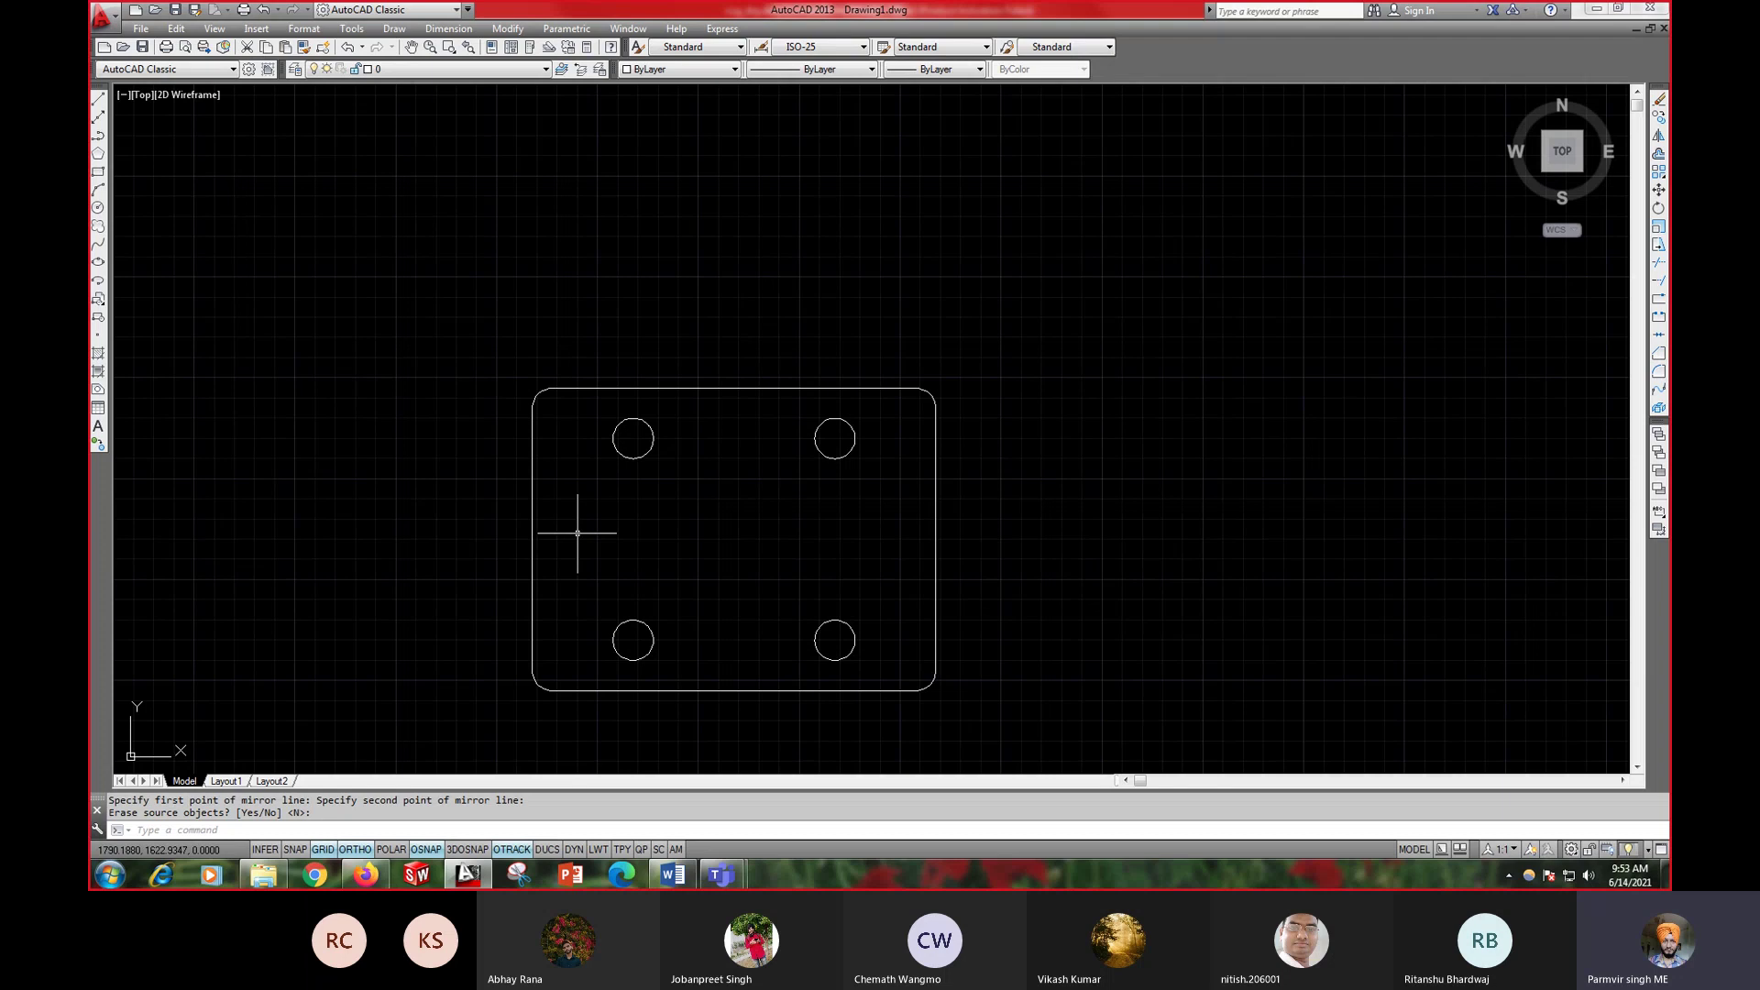
pyautogui.scroll(-2, 794, 434)
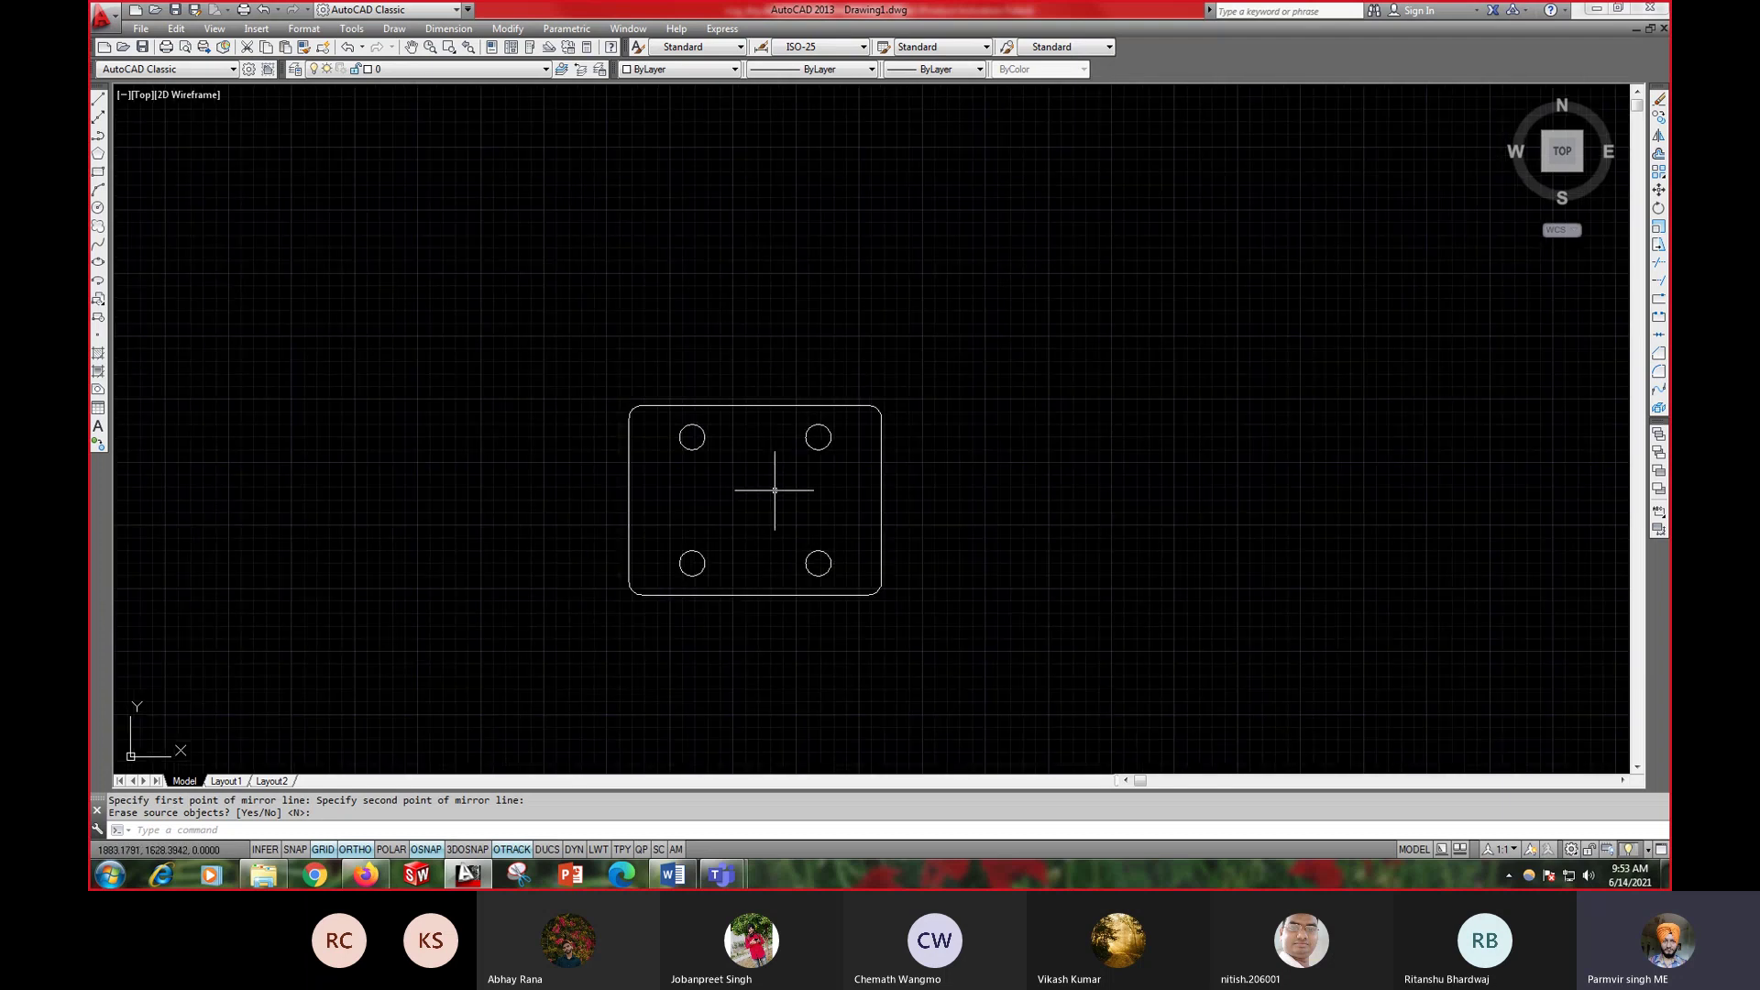
pyautogui.scroll(2, 775, 491)
pyautogui.moveTo(770, 468); pyautogui.dragTo(770, 529, button='middle')
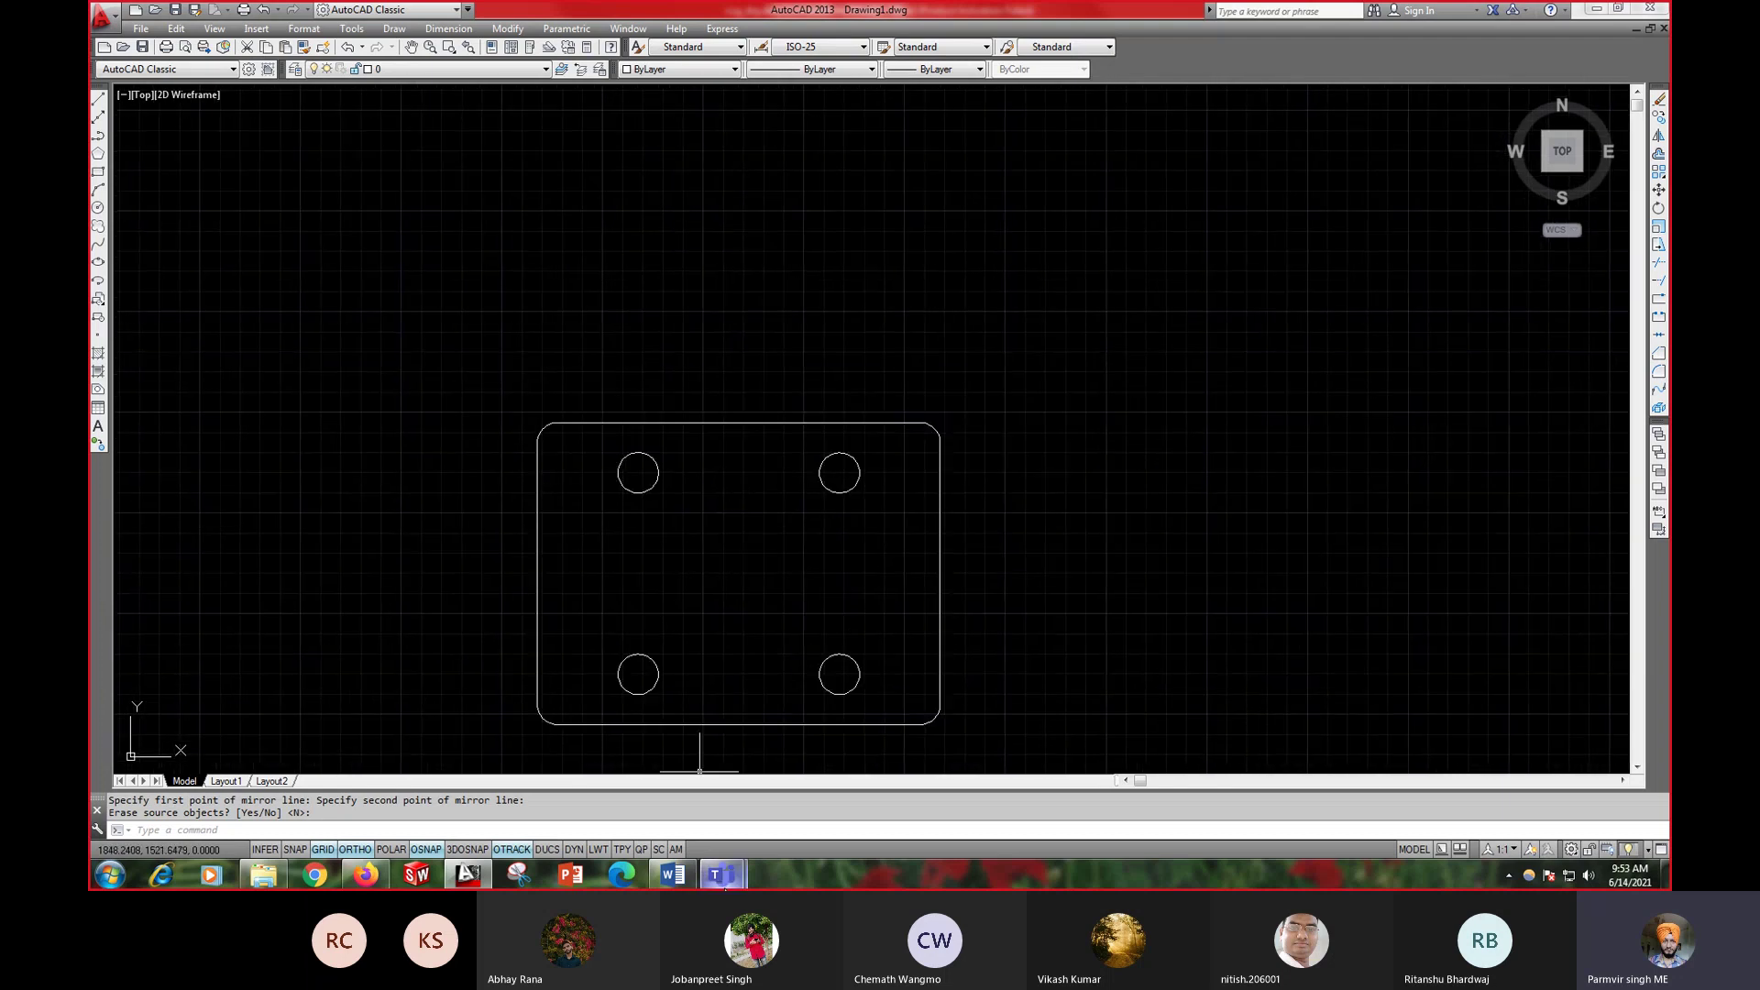
pyautogui.moveTo(728, 888)
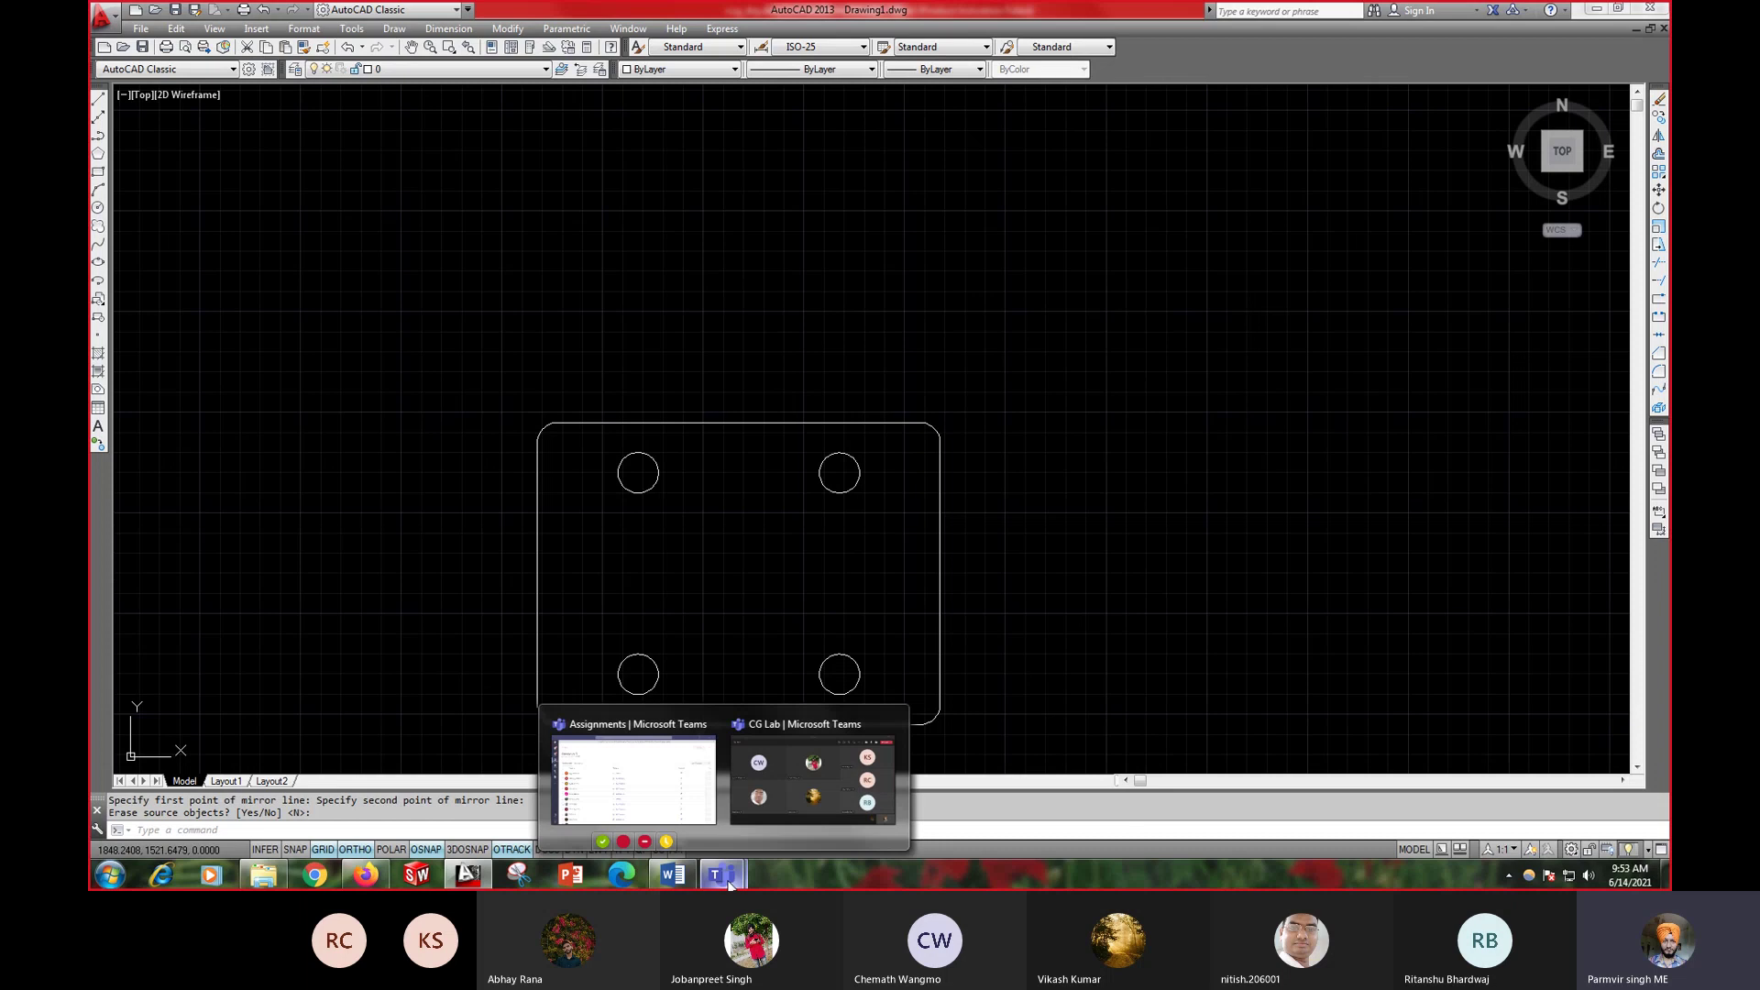
# - Check the base plate's front view in the Word drawing and explode the outer offset outline into separate lines and arcs
pyautogui.click(673, 875)
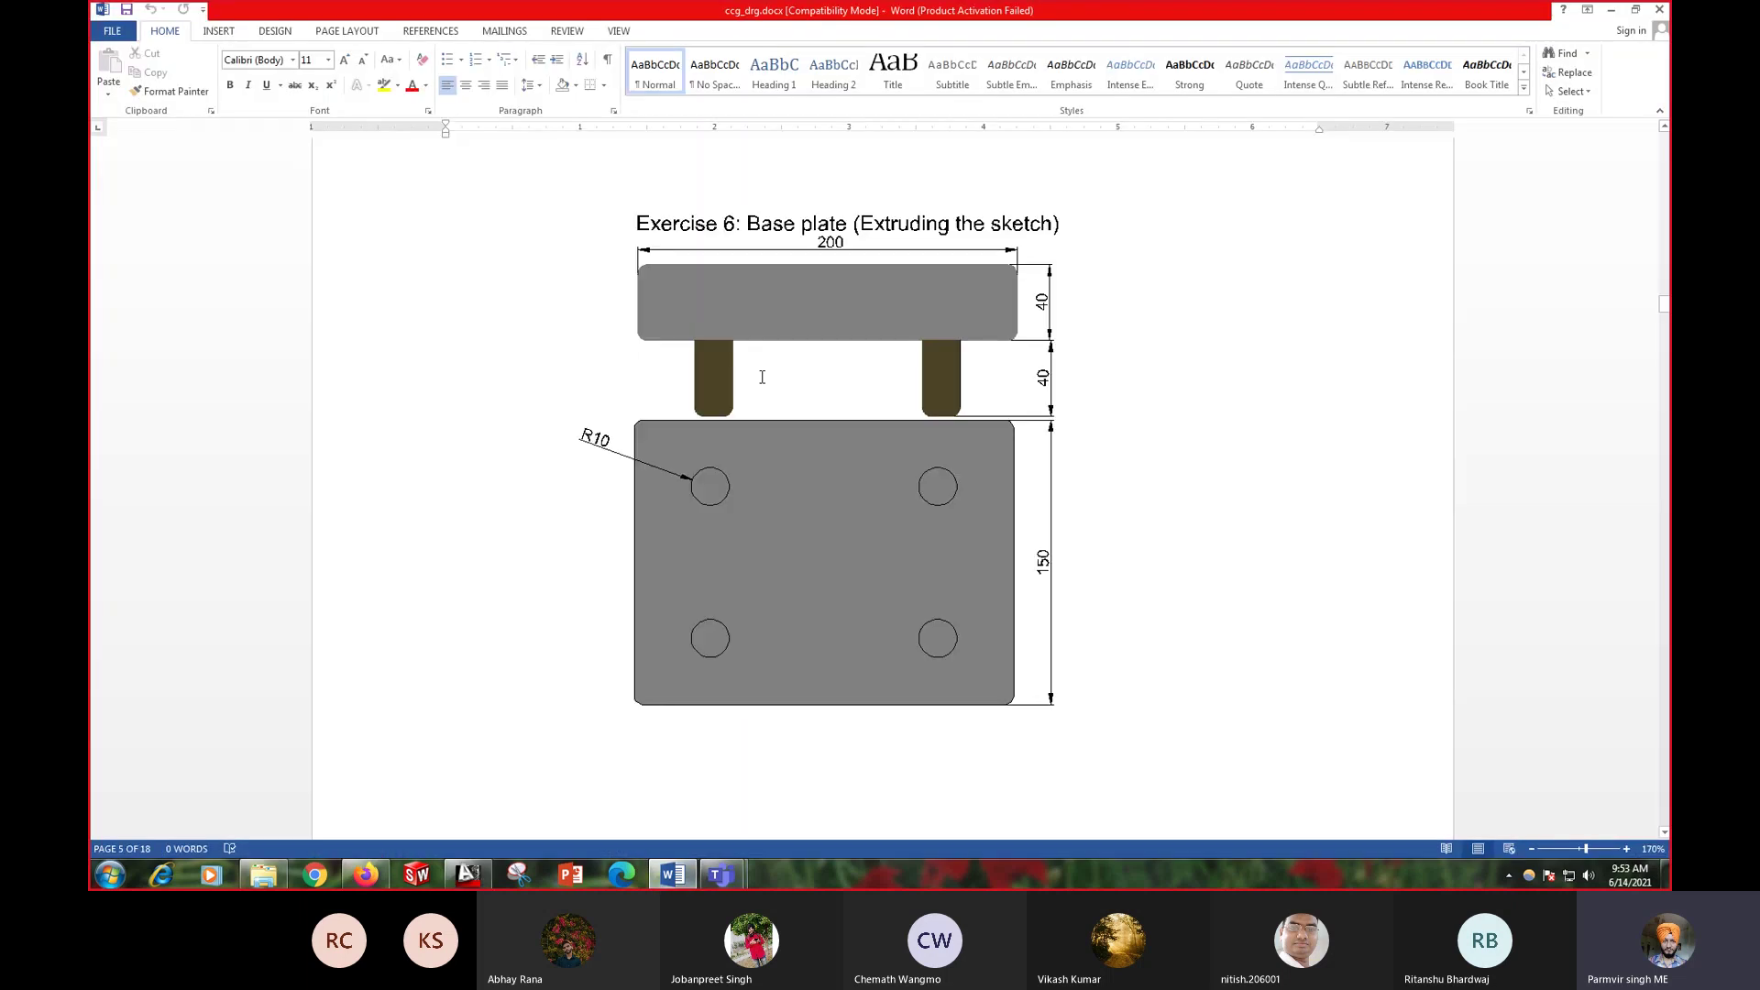
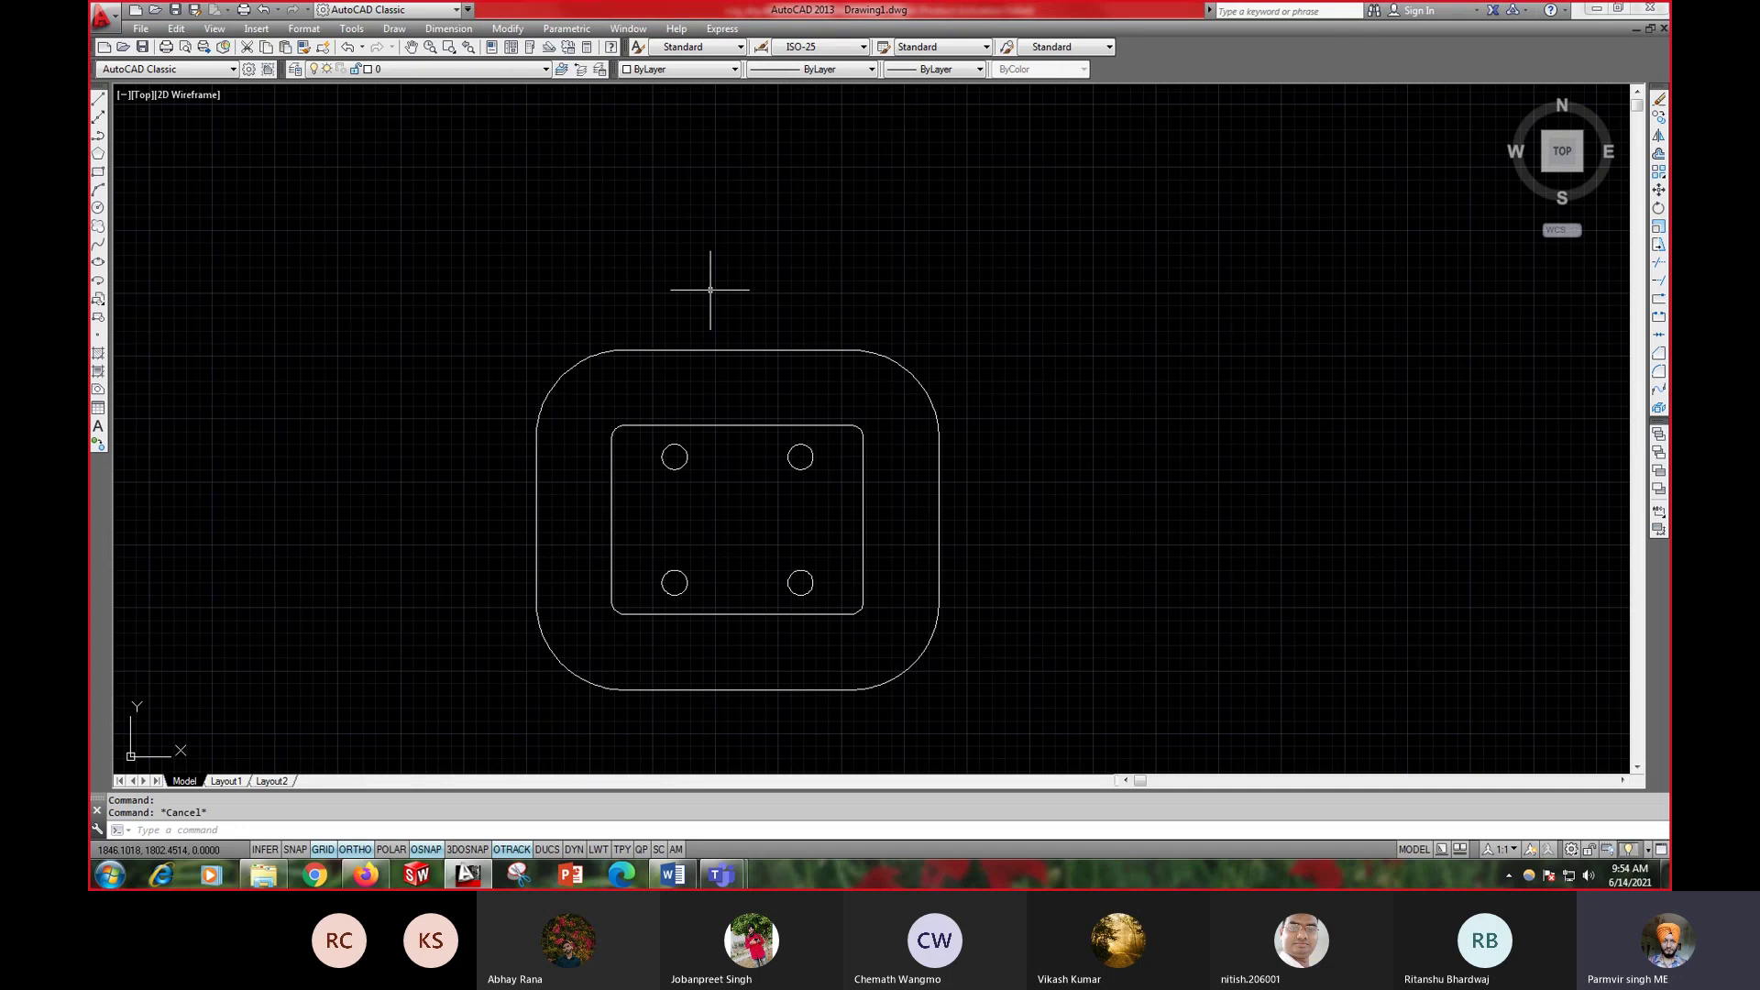
pyautogui.write('x')
pyautogui.press('Return')
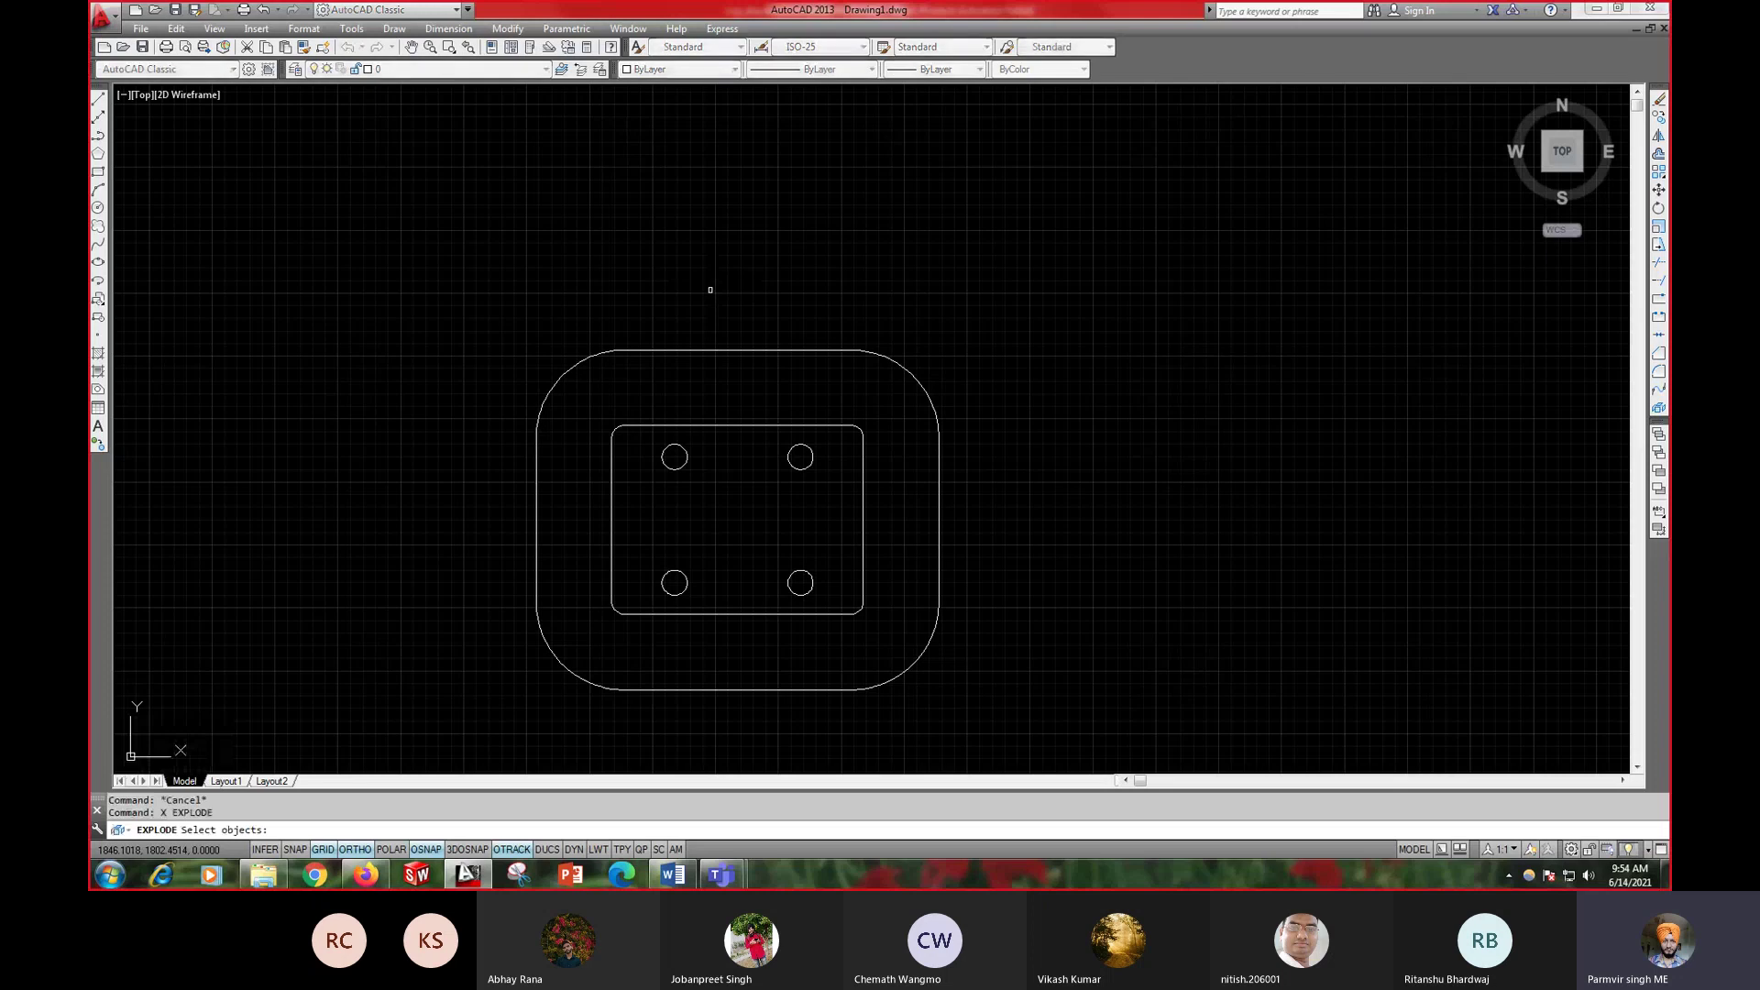
pyautogui.click(722, 355)
pyautogui.click(725, 349)
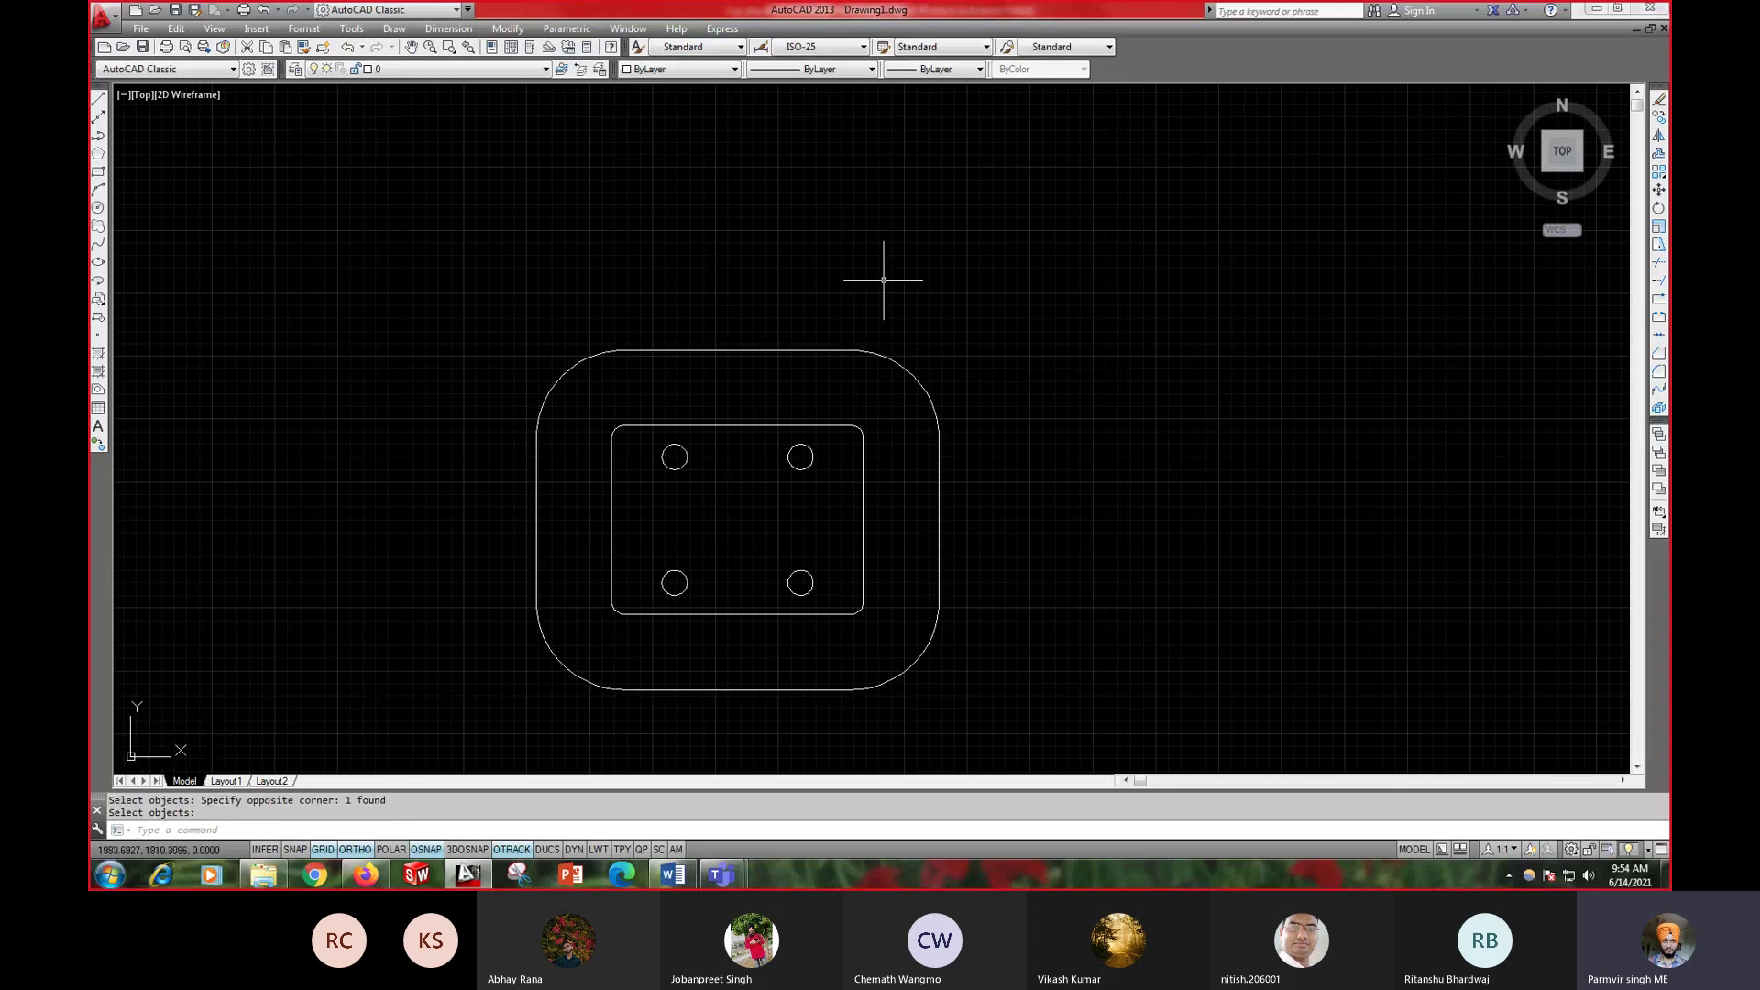
pyautogui.press('Return')
# - Delete the exploded outer outline's four arcs, both sides and bottom edge, keeping only its straight top line
pyautogui.click(911, 373)
pyautogui.moveTo(914, 376)
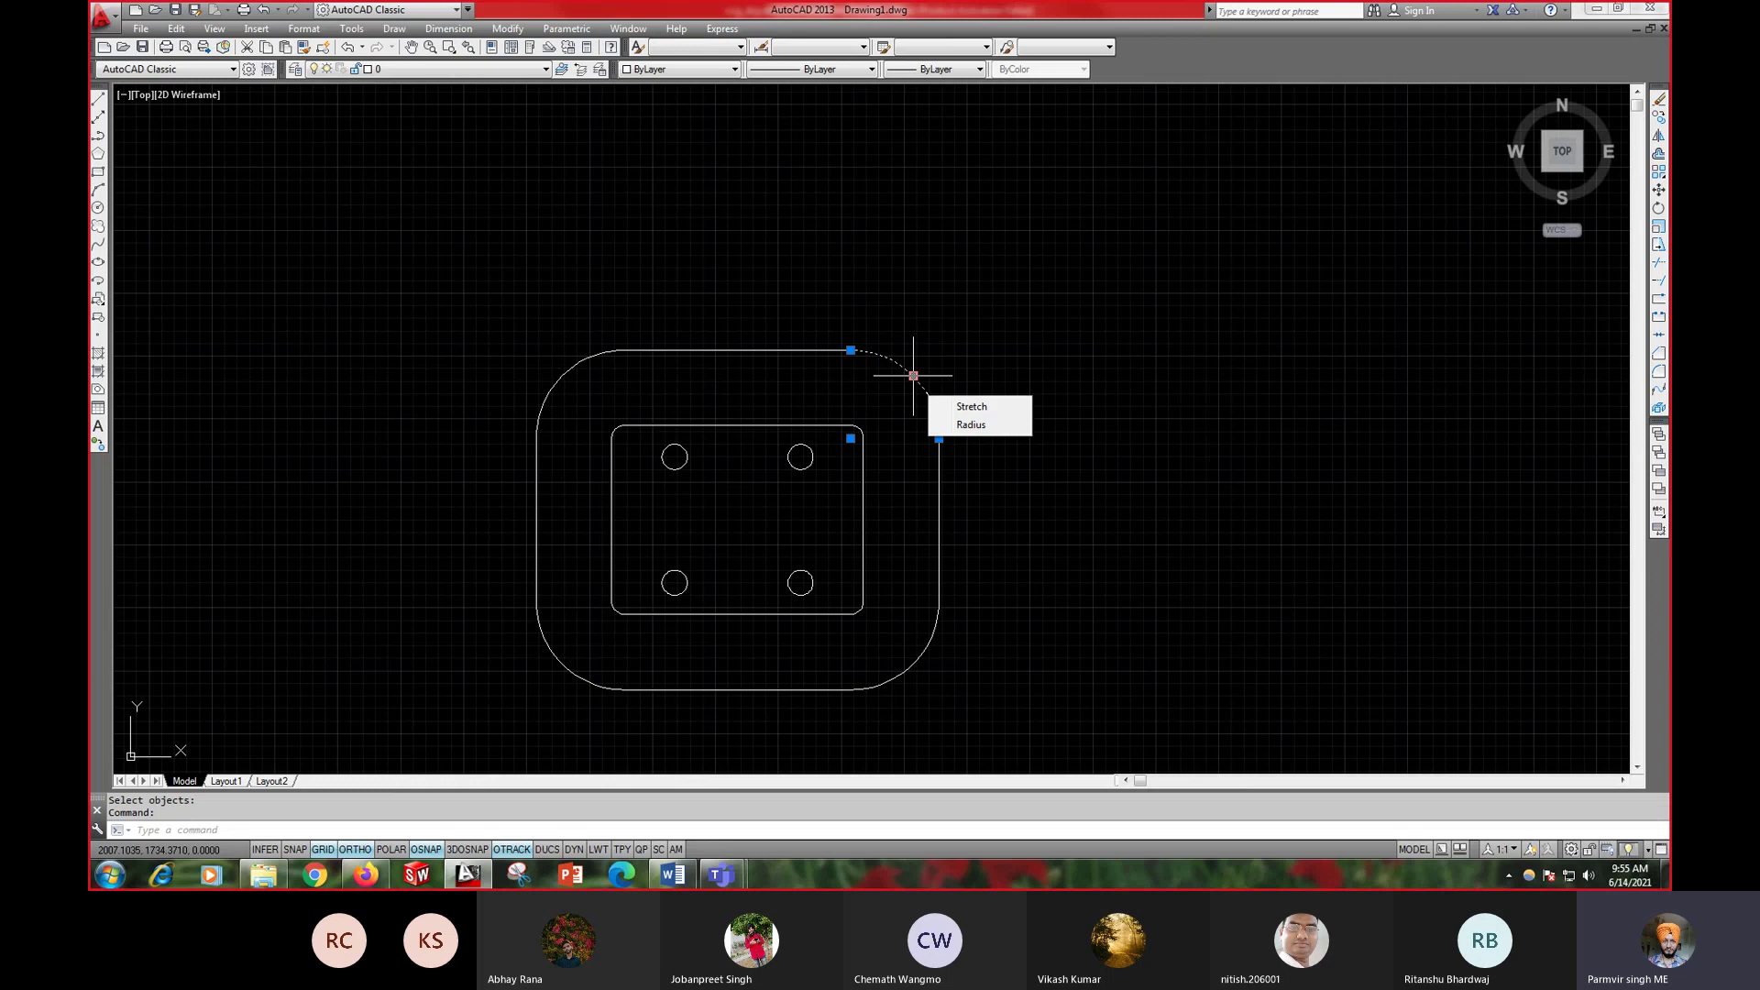
pyautogui.click(938, 532)
pyautogui.press('Delete')
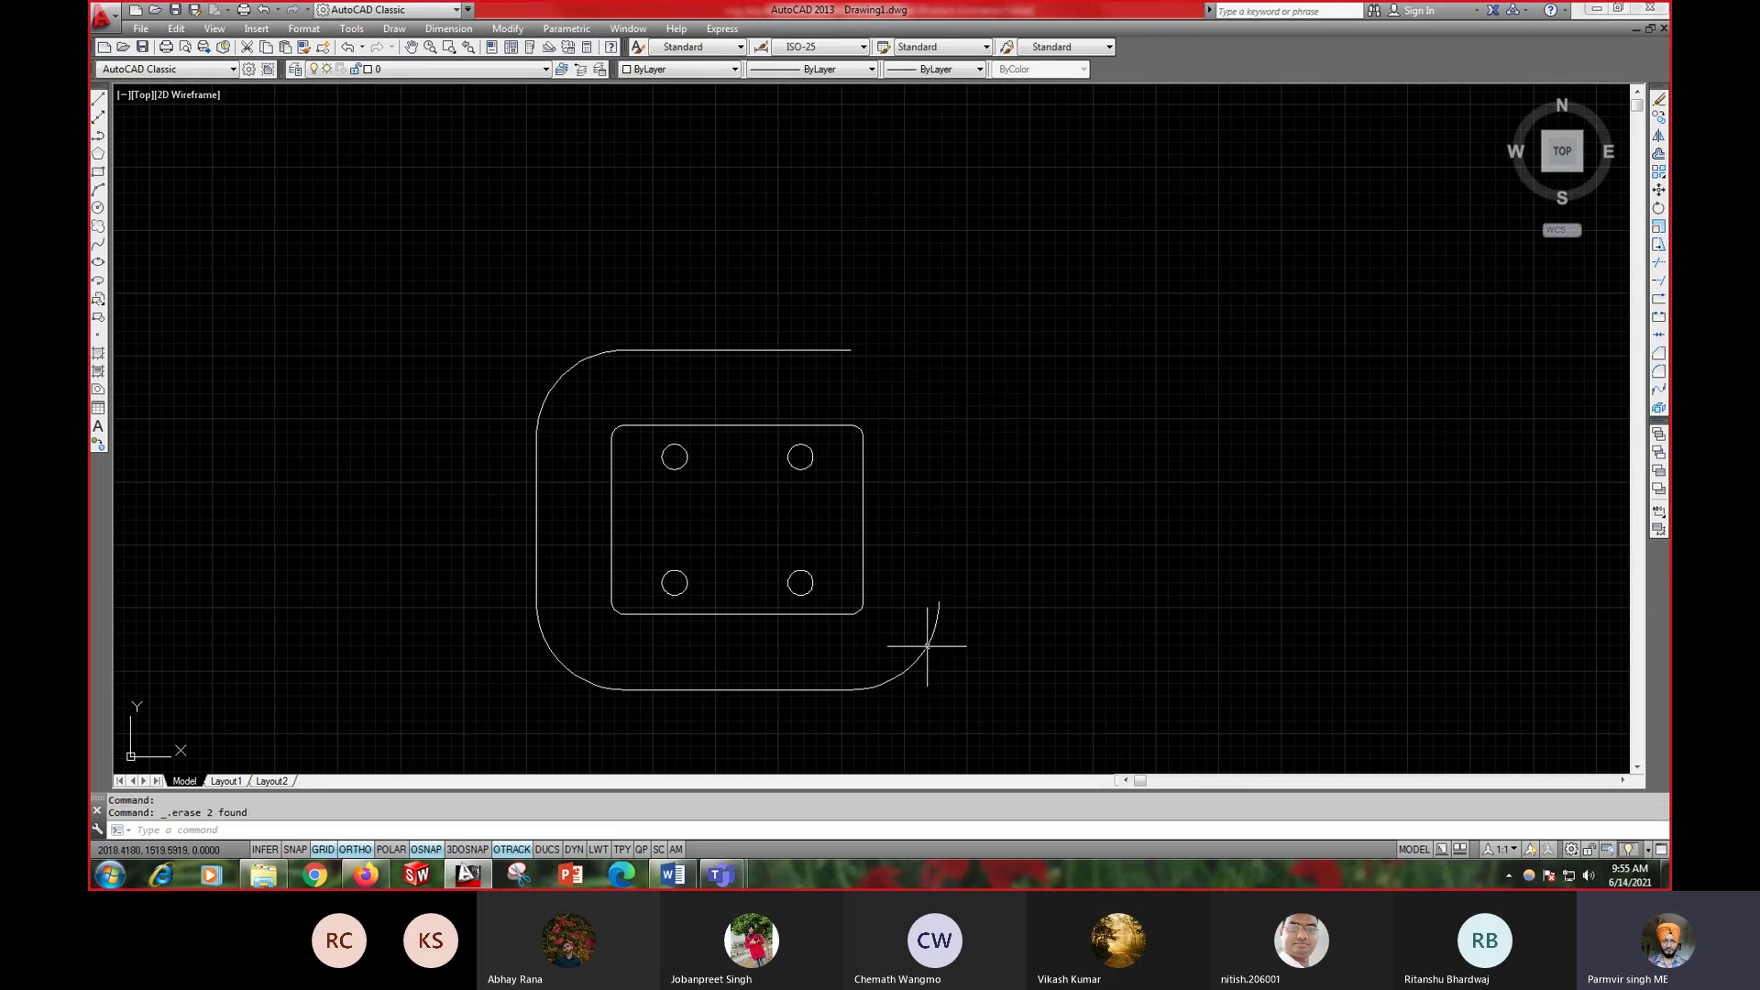
pyautogui.click(950, 682)
pyautogui.click(854, 688)
pyautogui.click(748, 700)
pyautogui.click(614, 679)
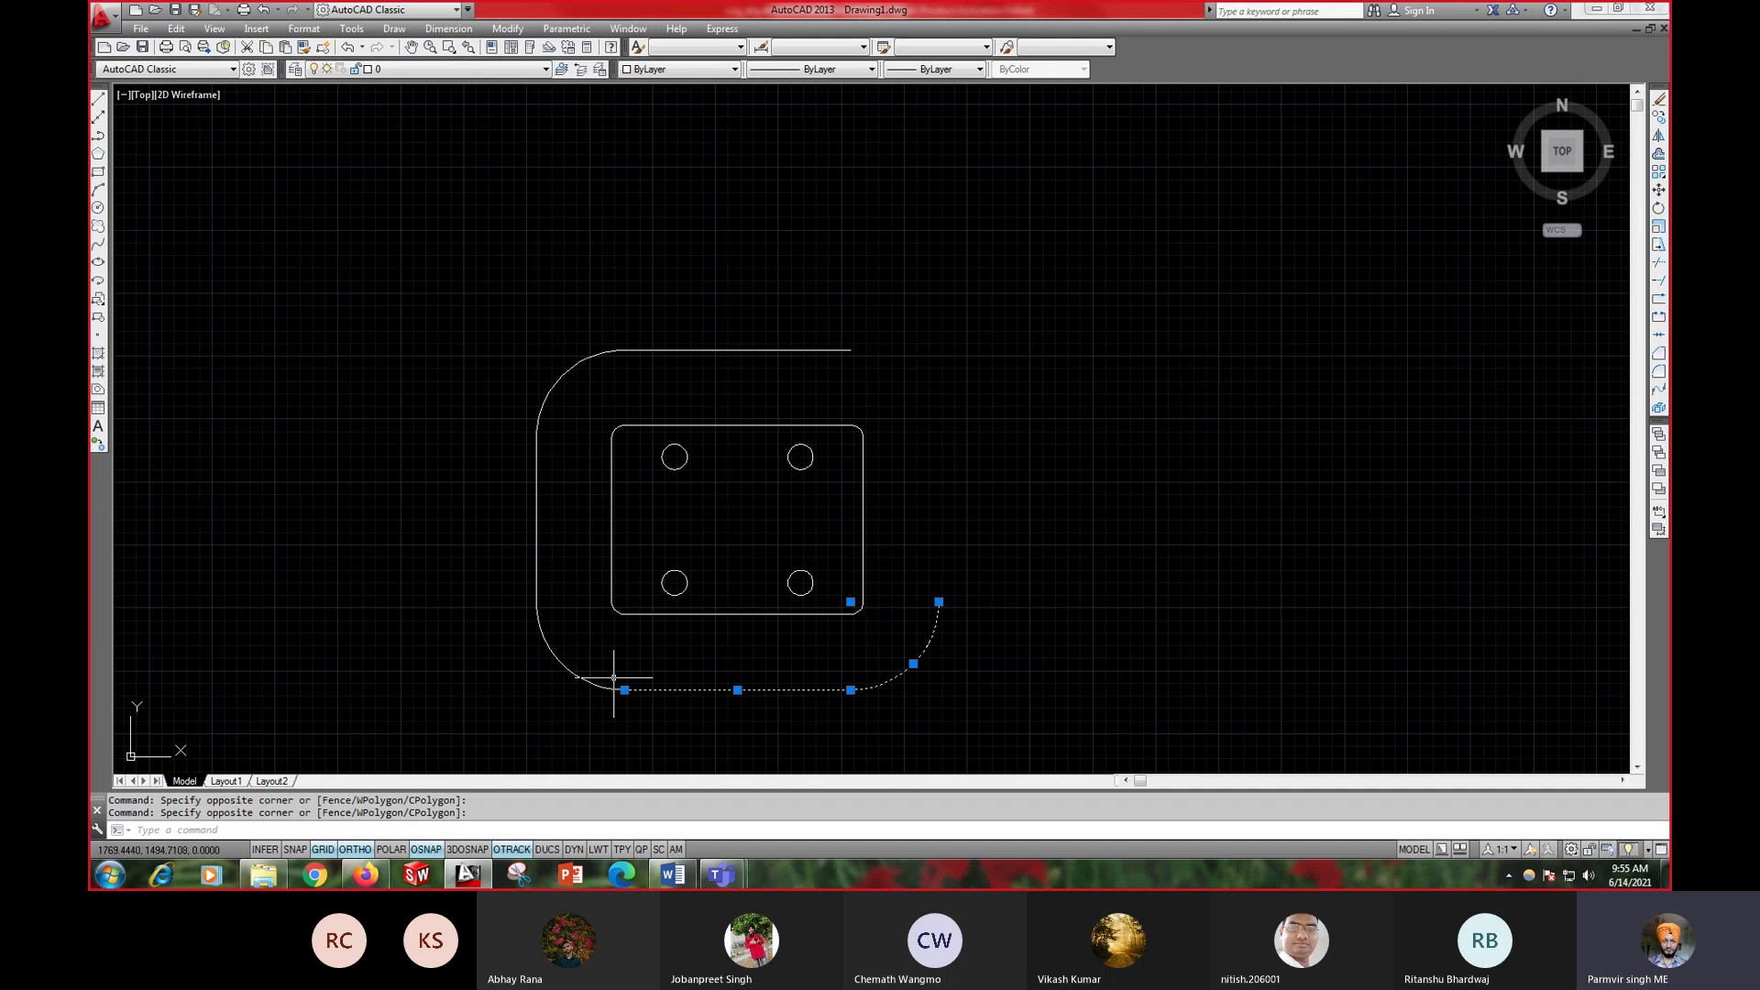
pyautogui.click(528, 587)
pyautogui.click(559, 409)
pyautogui.click(487, 366)
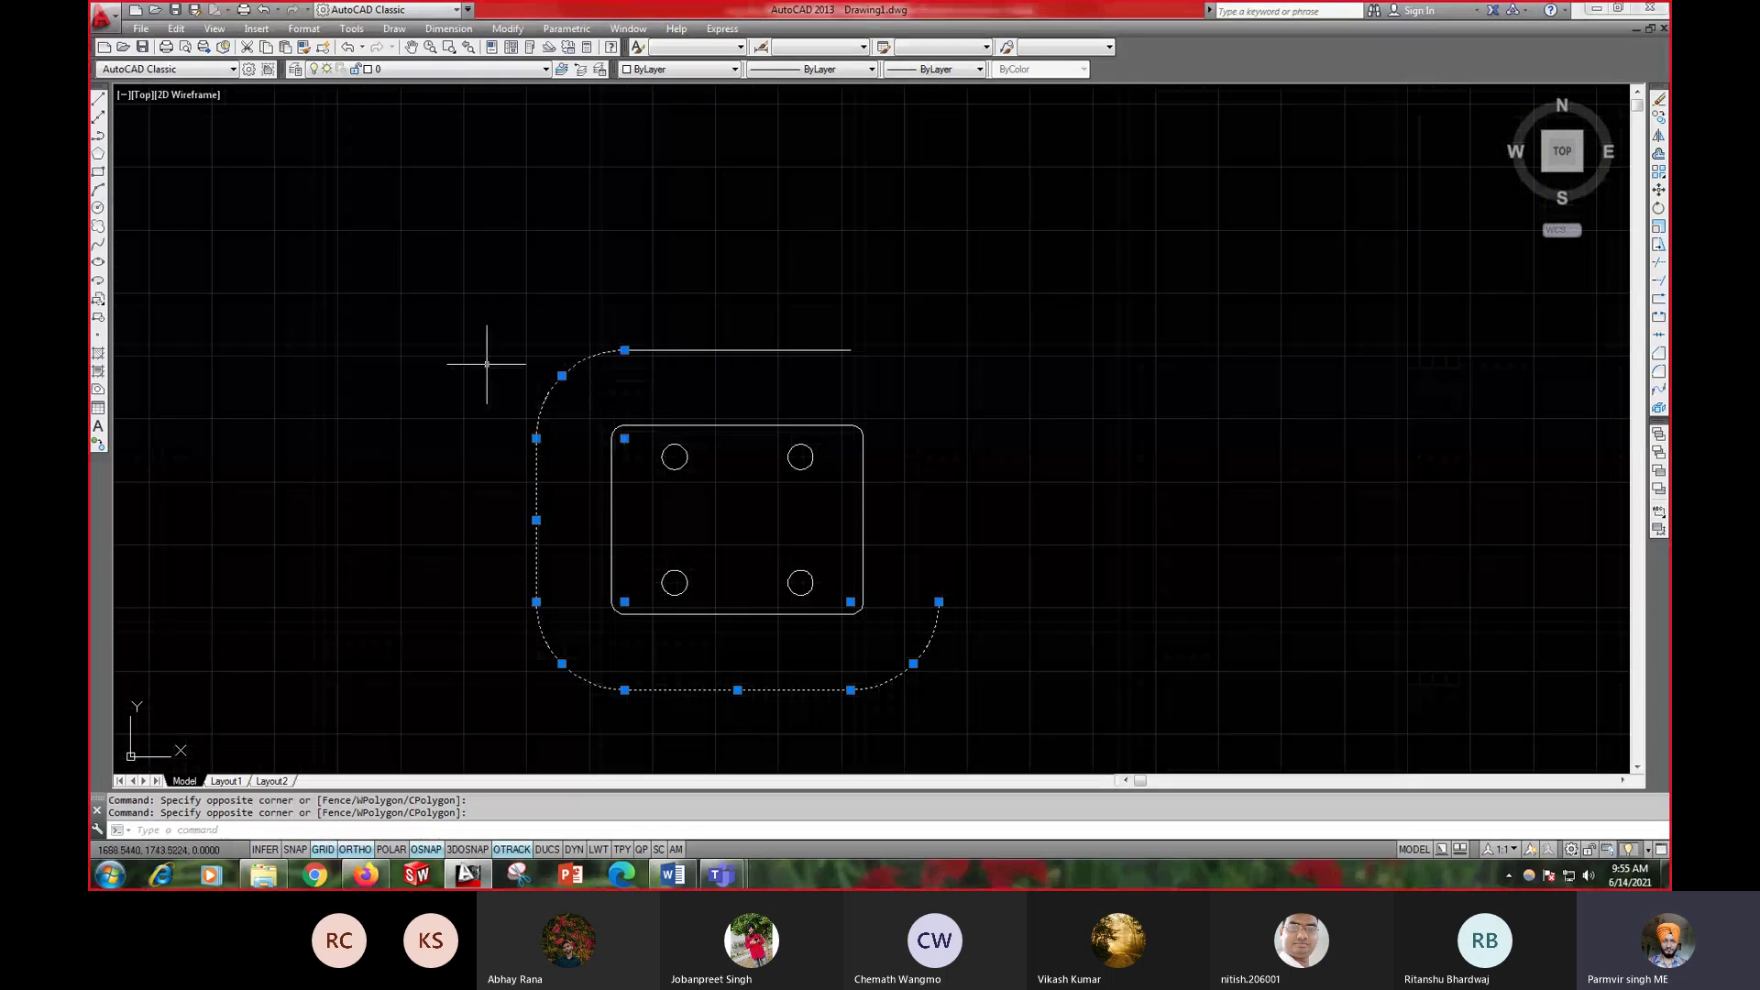
pyautogui.press('Delete')
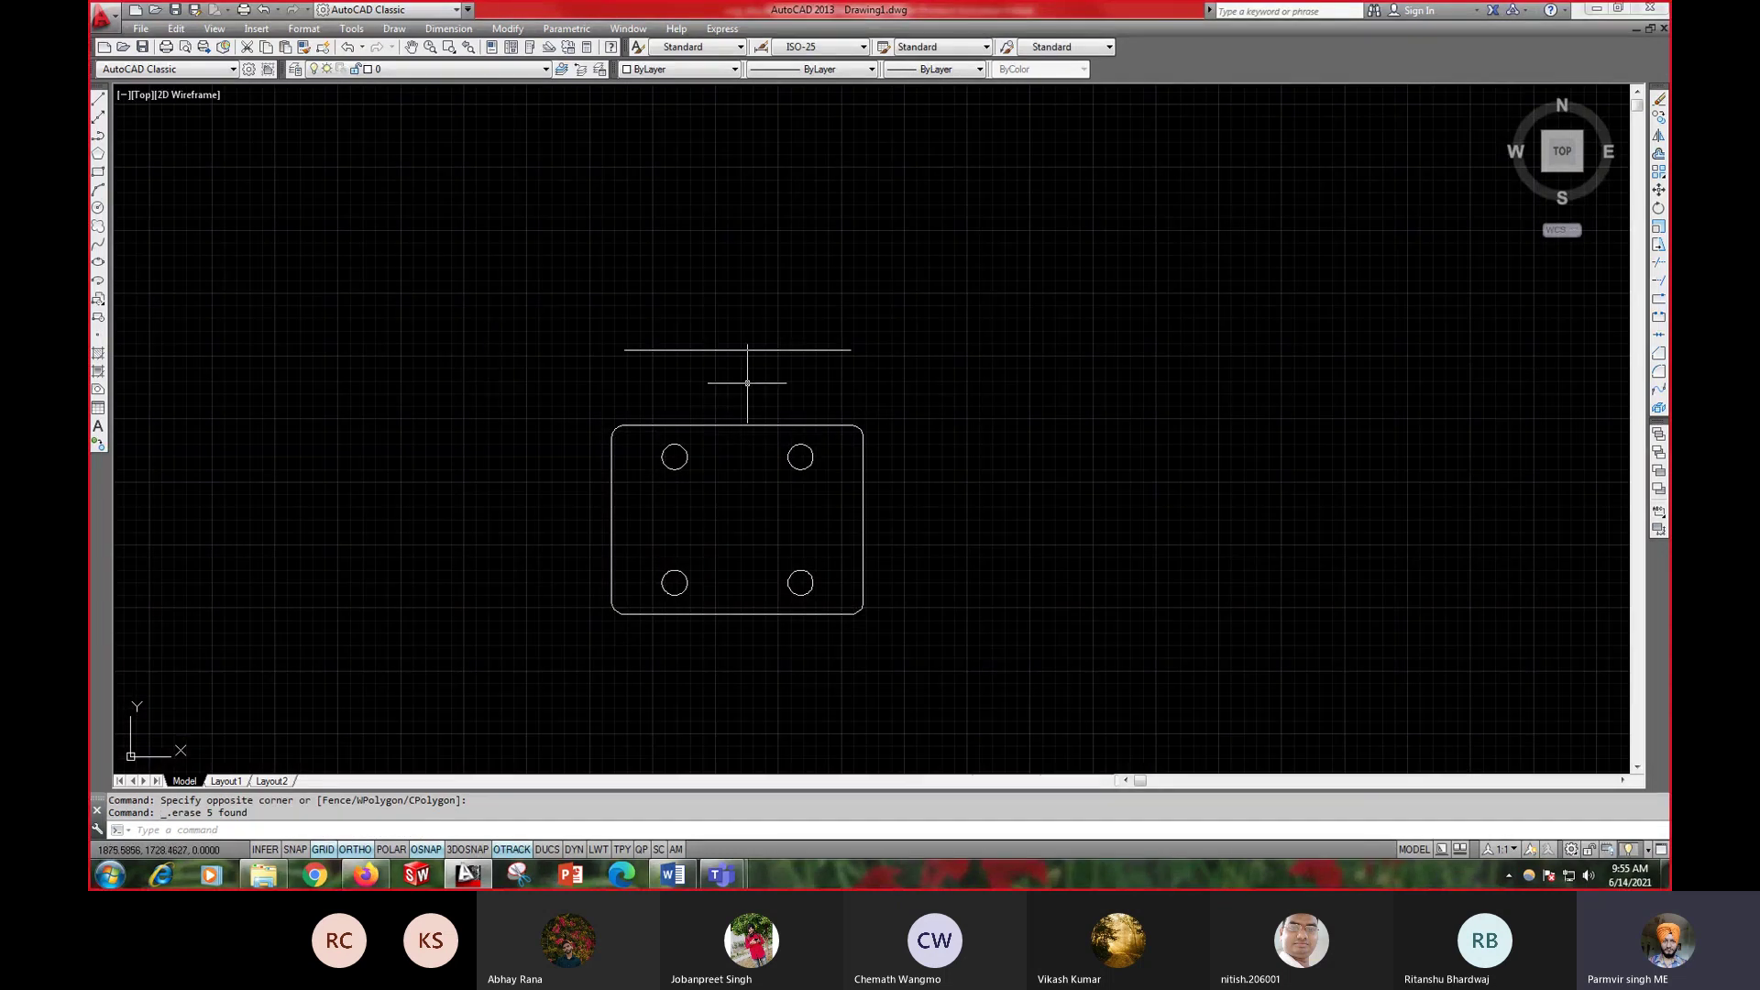
# - Draw a 40-unit line vertically upward, starting level with the remaining horizontal line and aligned with the plate's right edge
pyautogui.scroll(2, 748, 383)
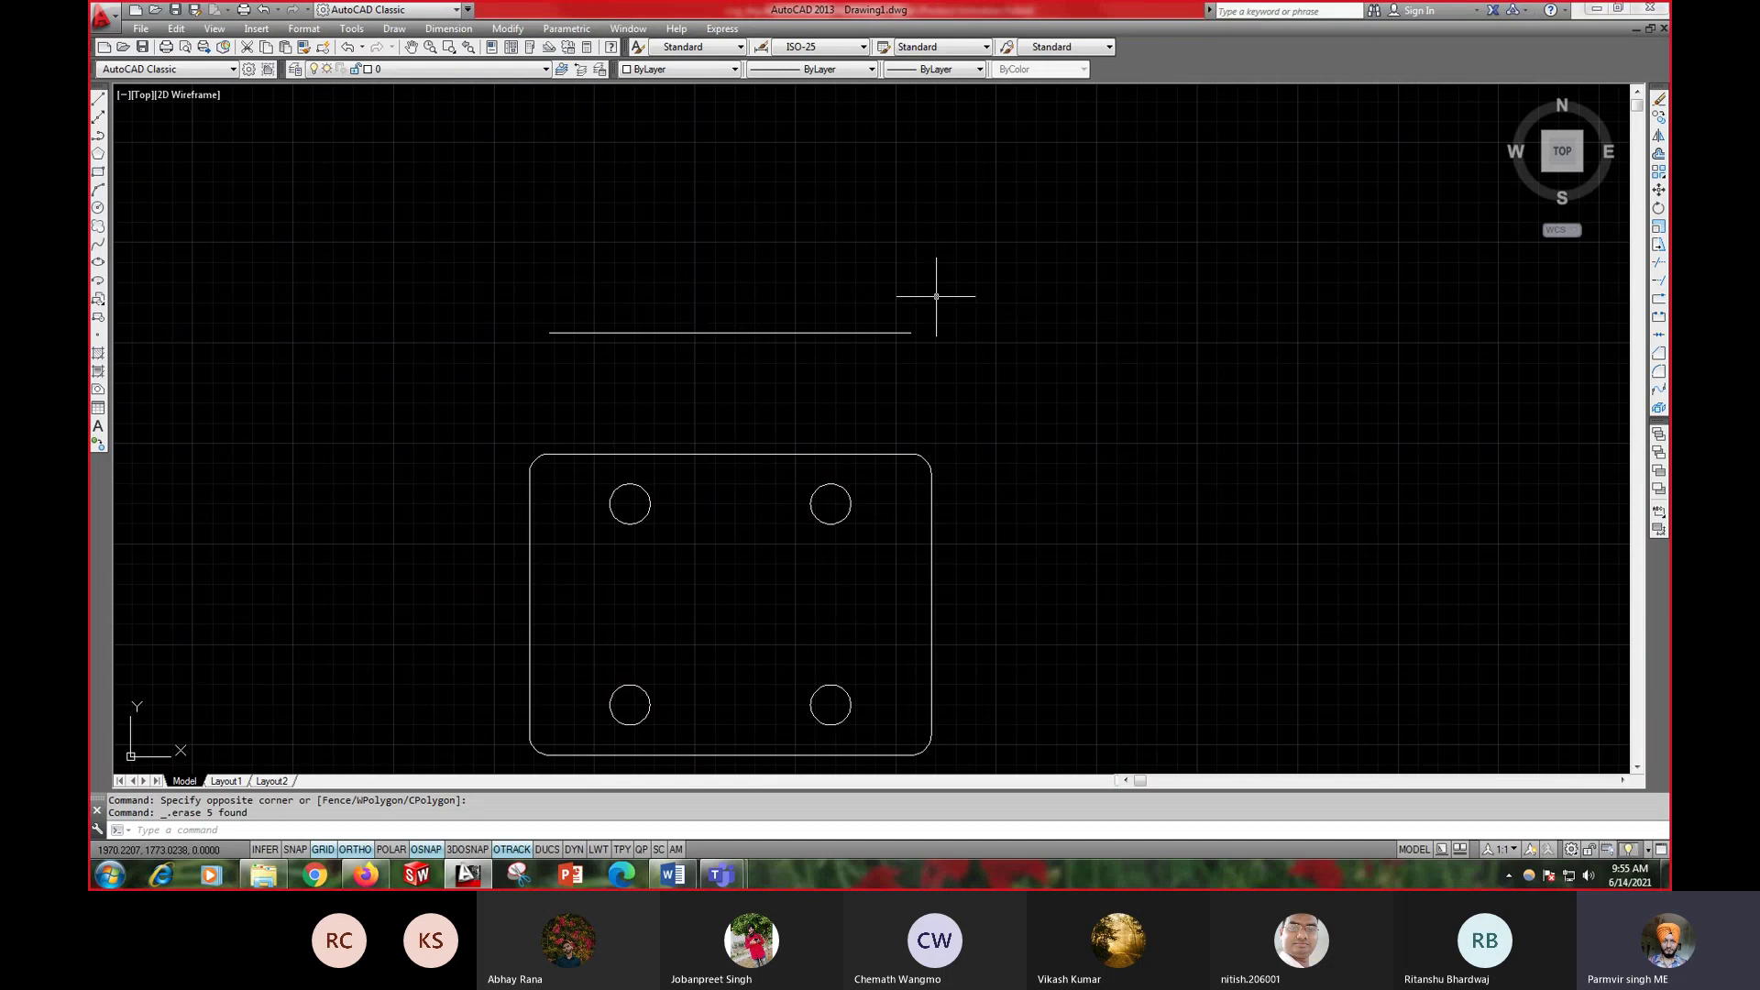
pyautogui.write('L')
pyautogui.press('Return')
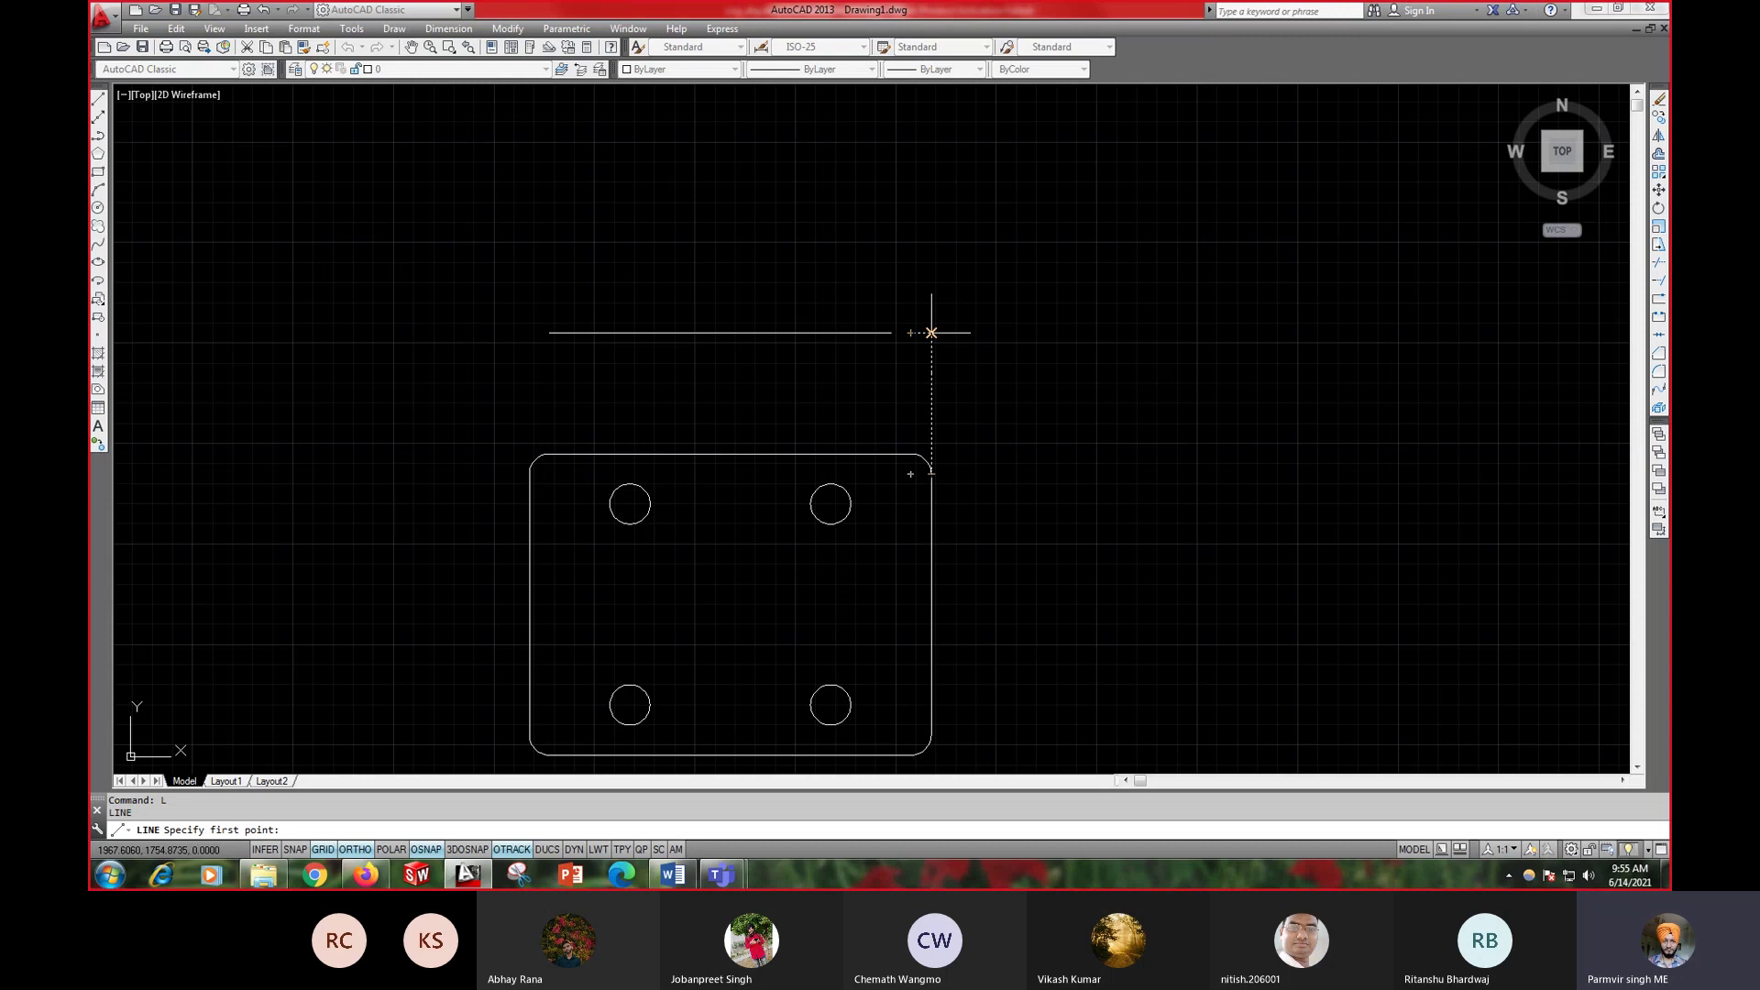
pyautogui.click(931, 333)
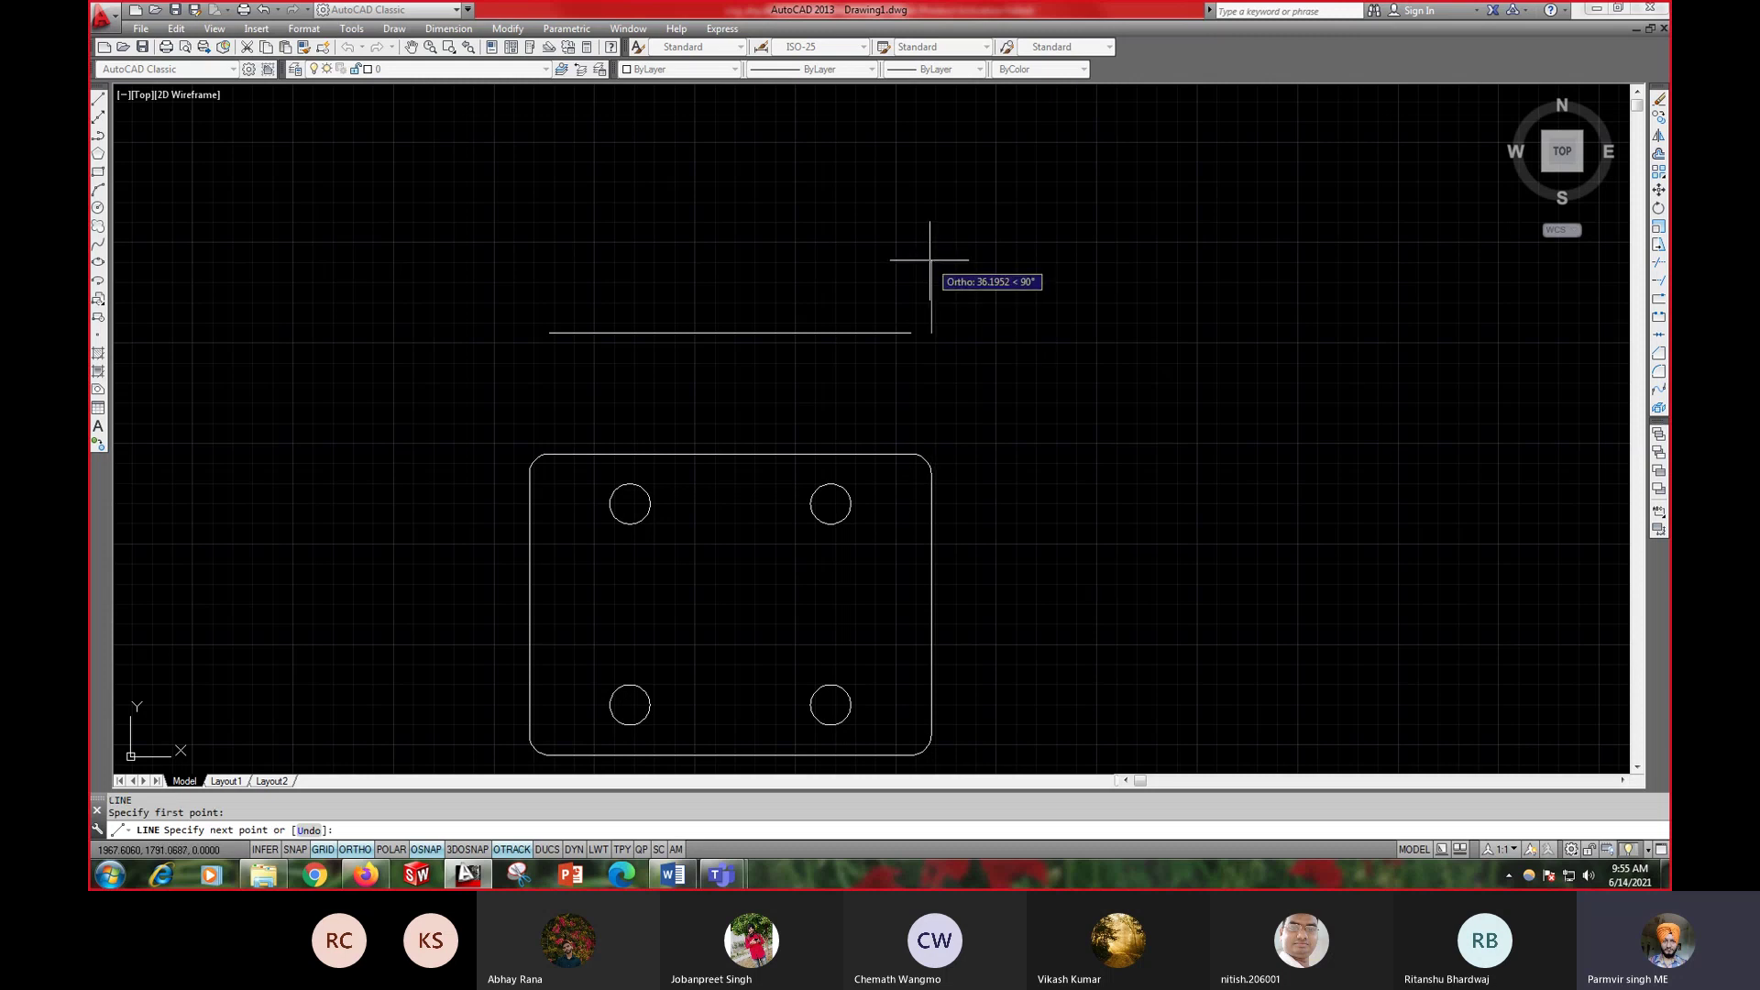
pyautogui.write('40')
pyautogui.press('Return')
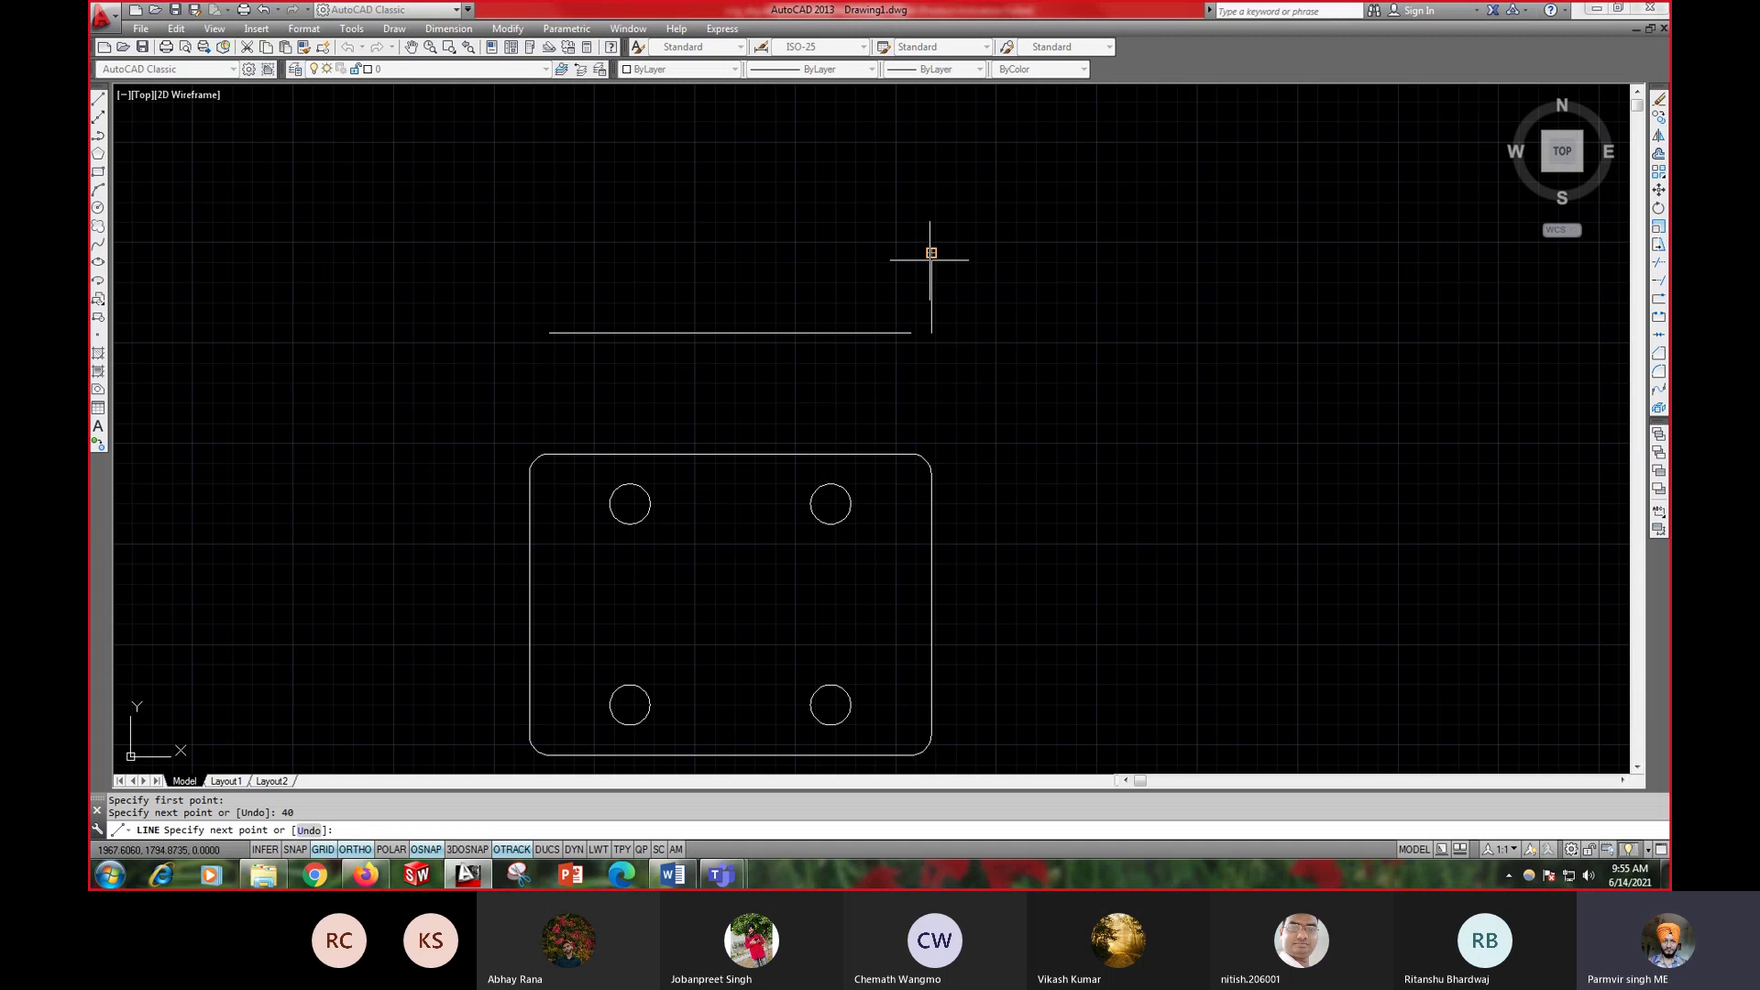
pyautogui.rightClick(1048, 241)
pyautogui.click(1069, 256)
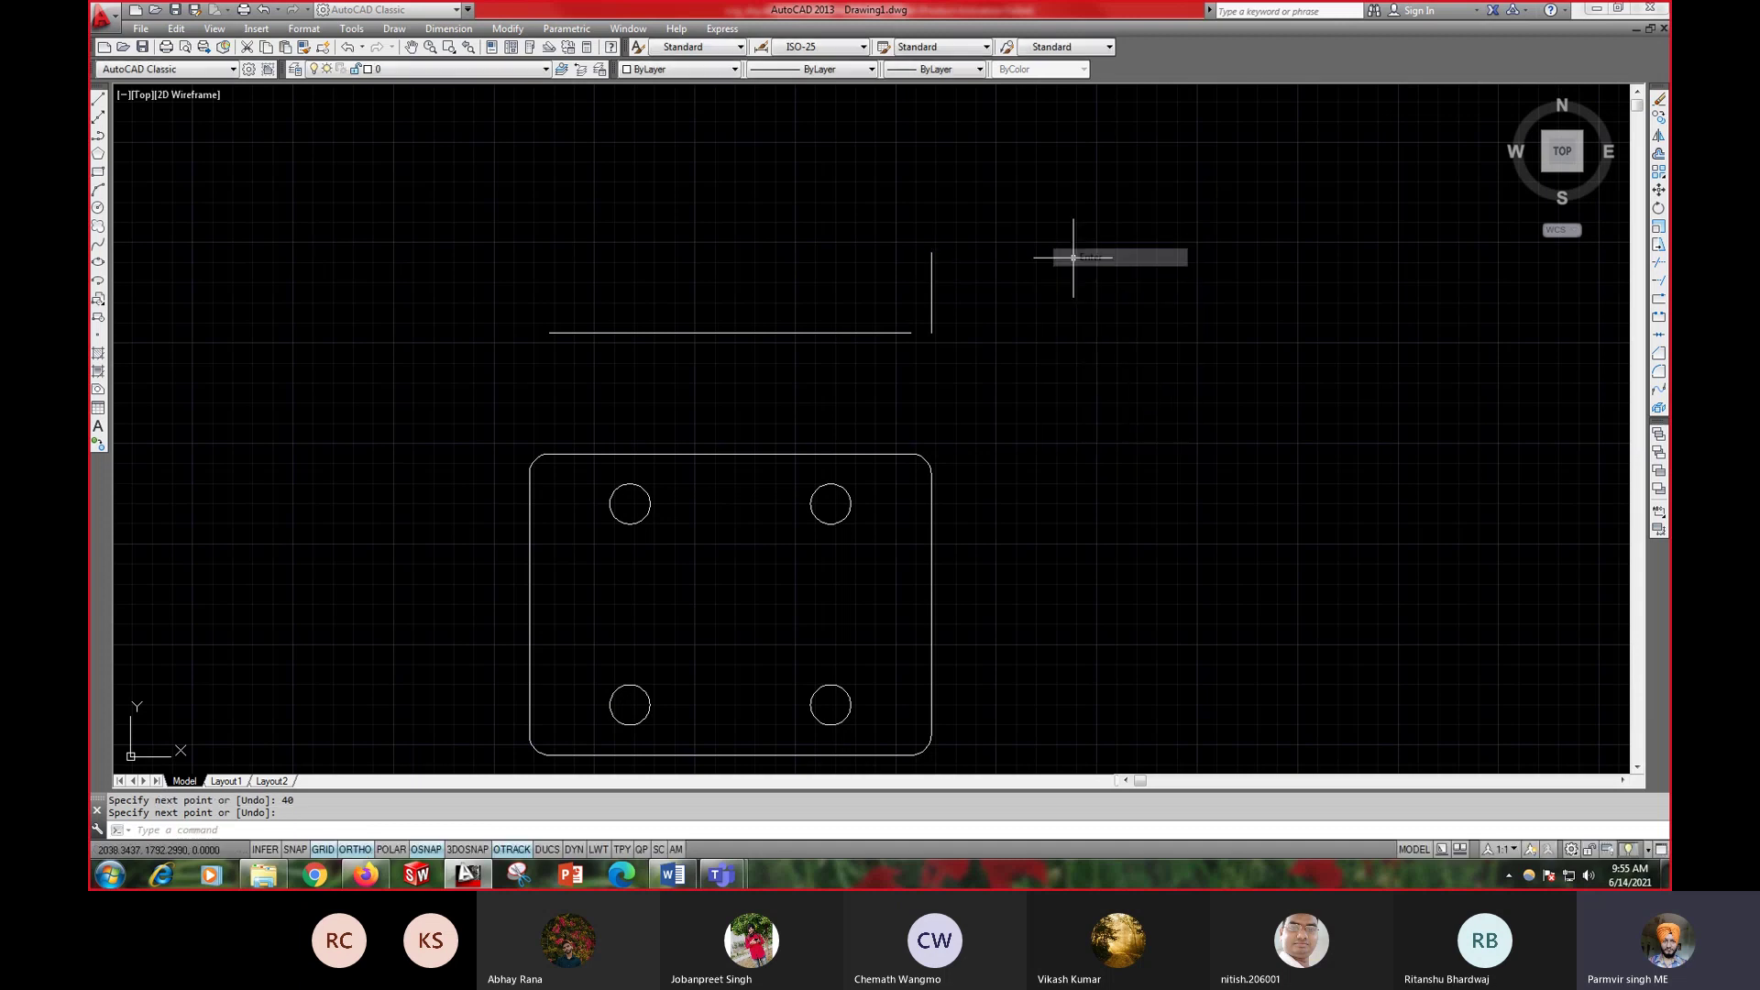
pyautogui.click(516, 850)
pyautogui.press('Escape')
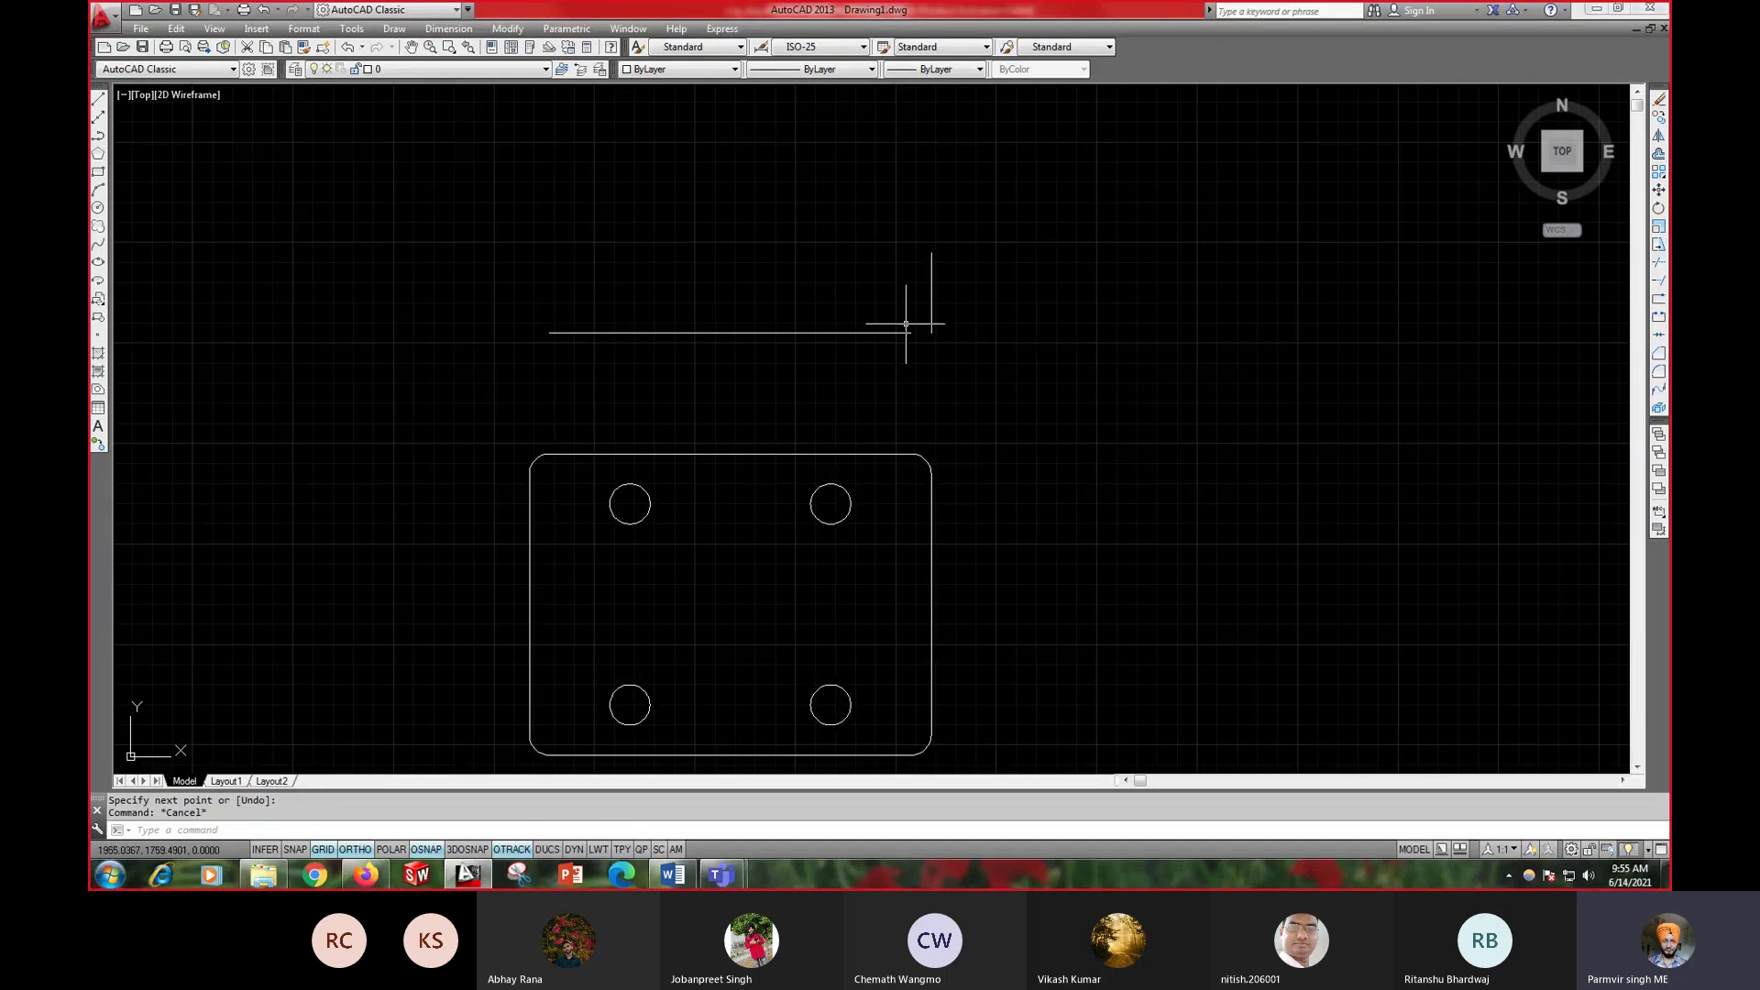
# - Extend the right end of the horizontal line above the plate to meet the short vertical line
pyautogui.write('ex')
pyautogui.press('Return')
pyautogui.press('Return')
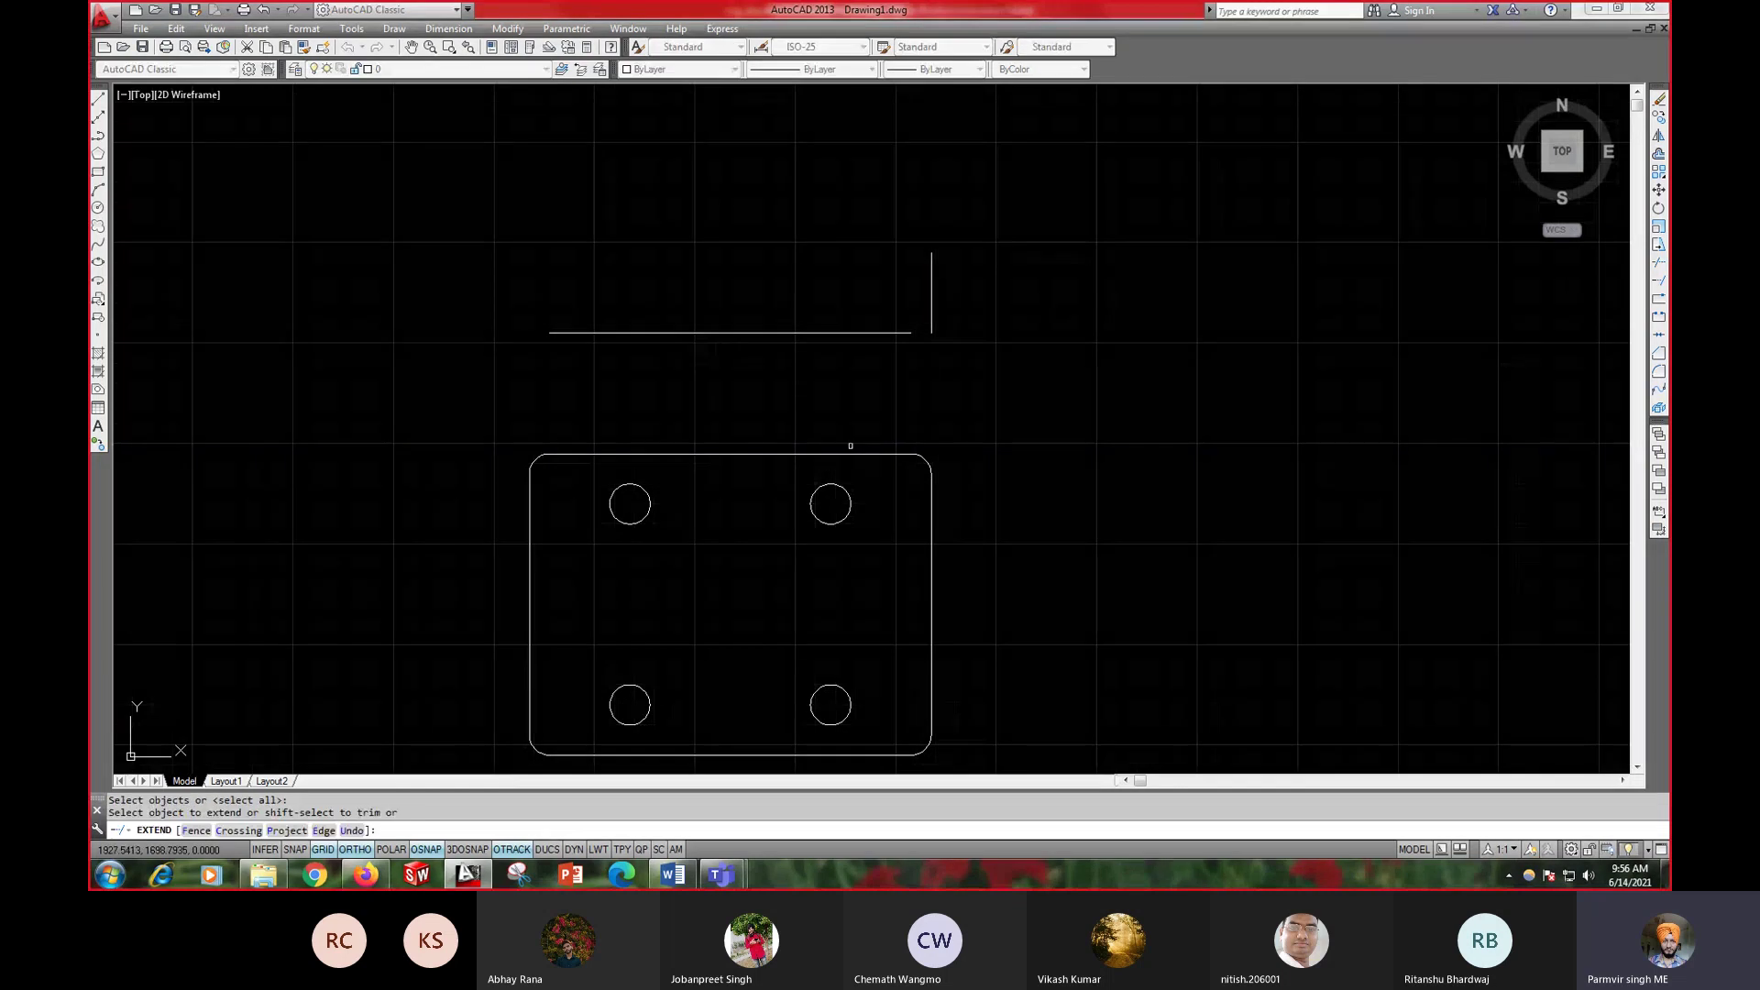
pyautogui.click(894, 337)
pyautogui.press('Escape')
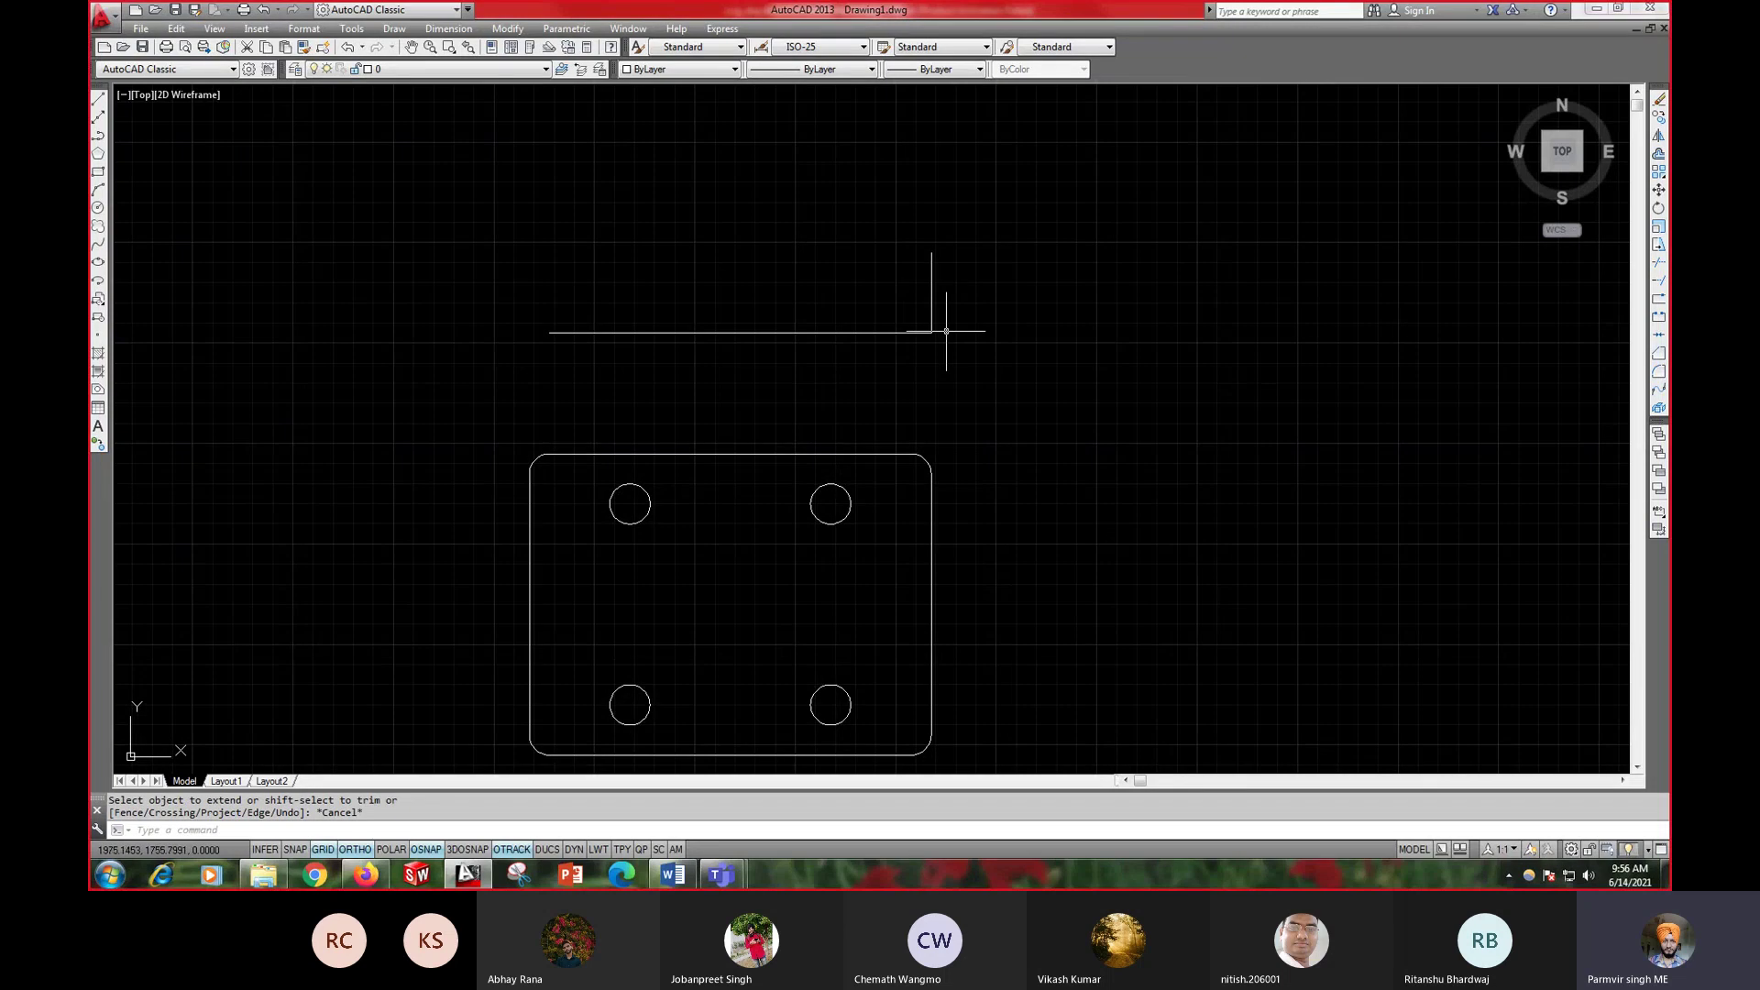
# - Offset the short vertical line 200 to the left to form the front view's other side
pyautogui.write('o')
pyautogui.press('Return')
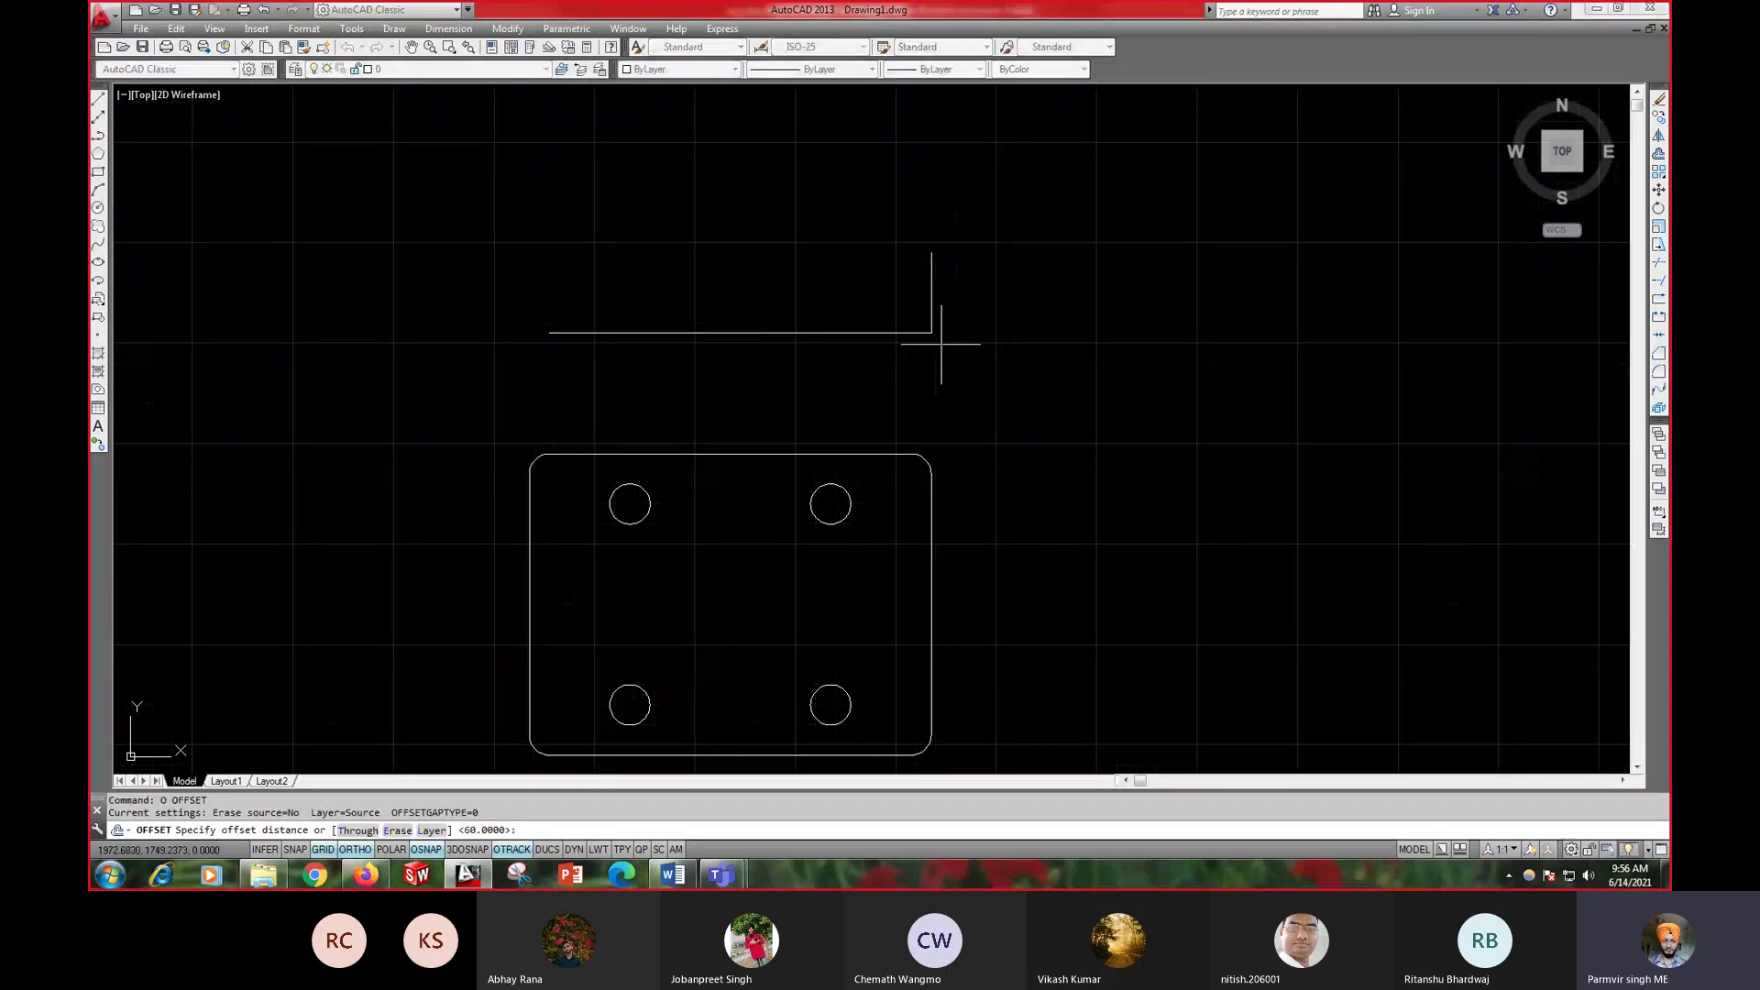
pyautogui.write('200')
pyautogui.press('Return')
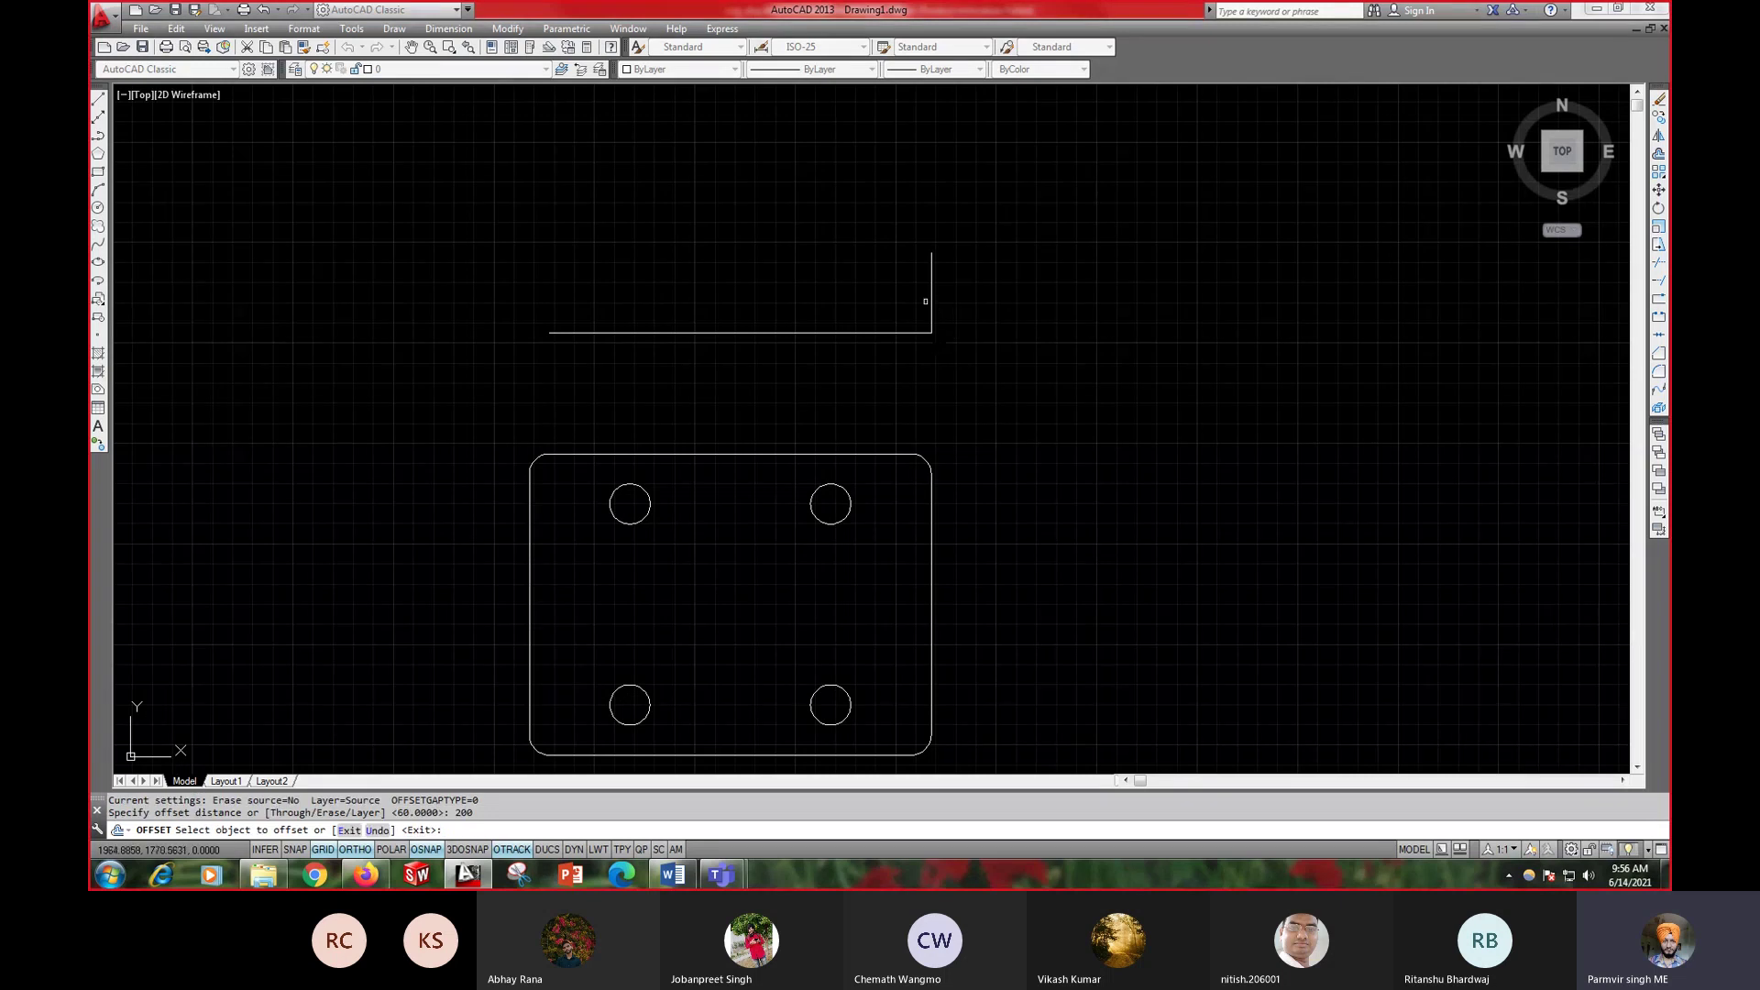
pyautogui.click(931, 296)
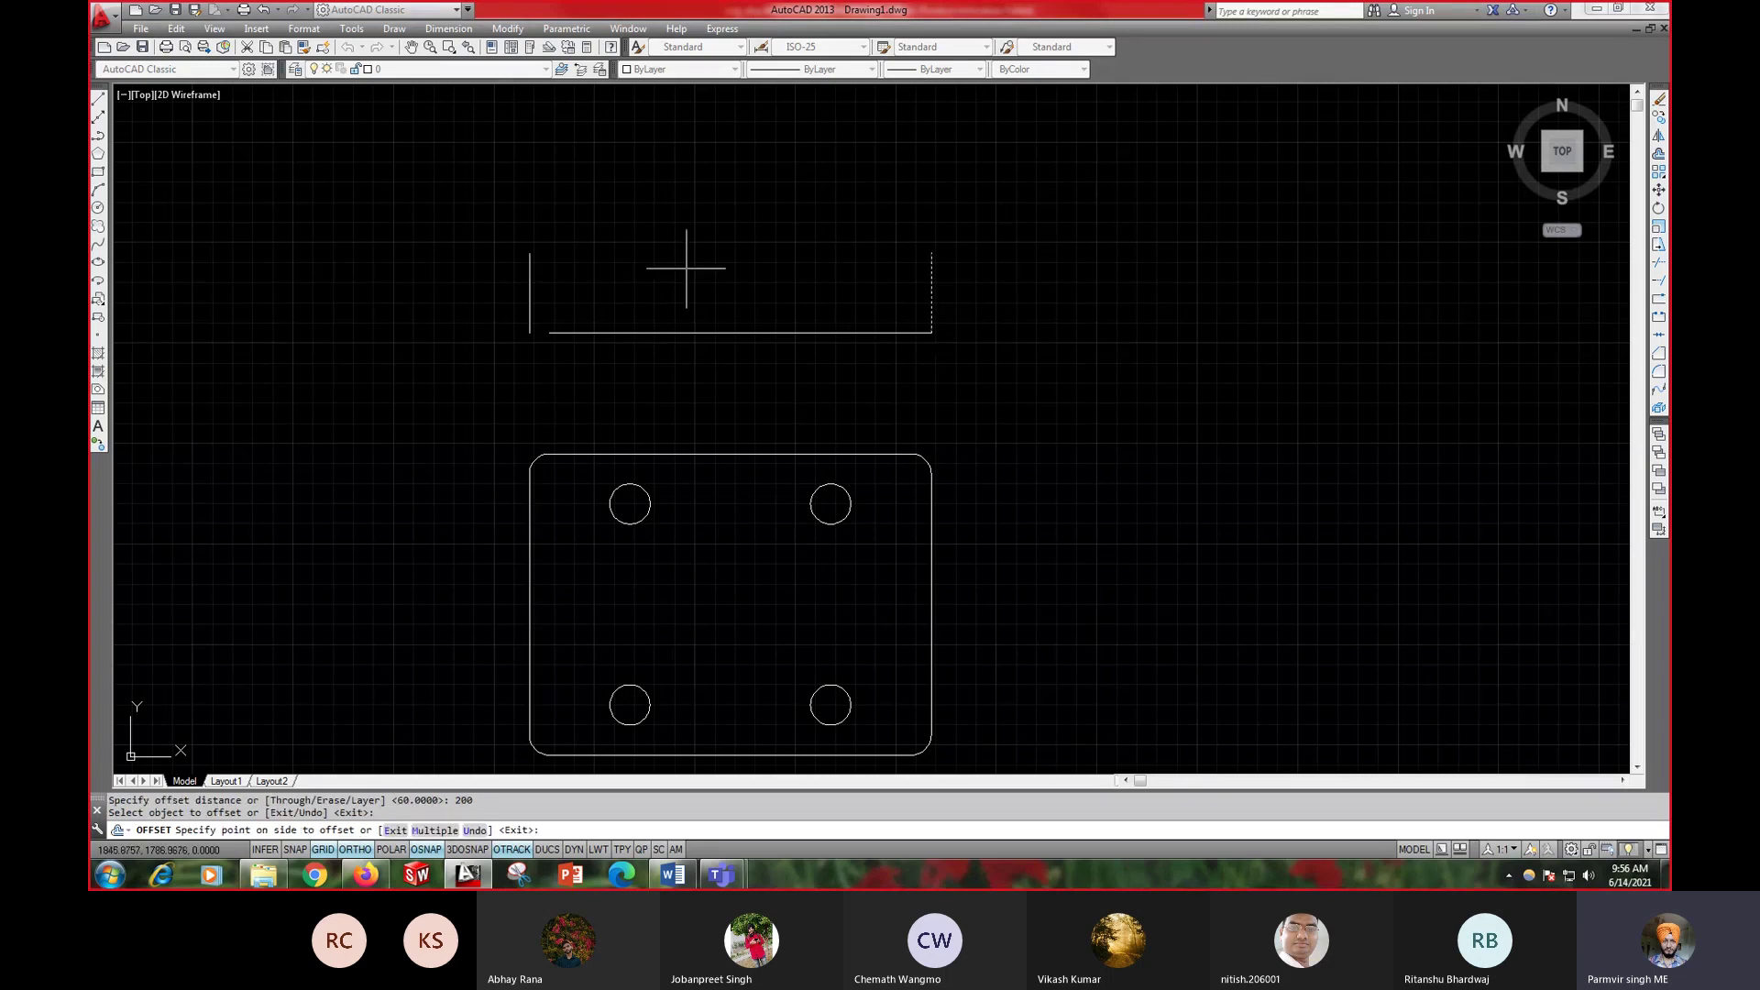
pyautogui.click(583, 274)
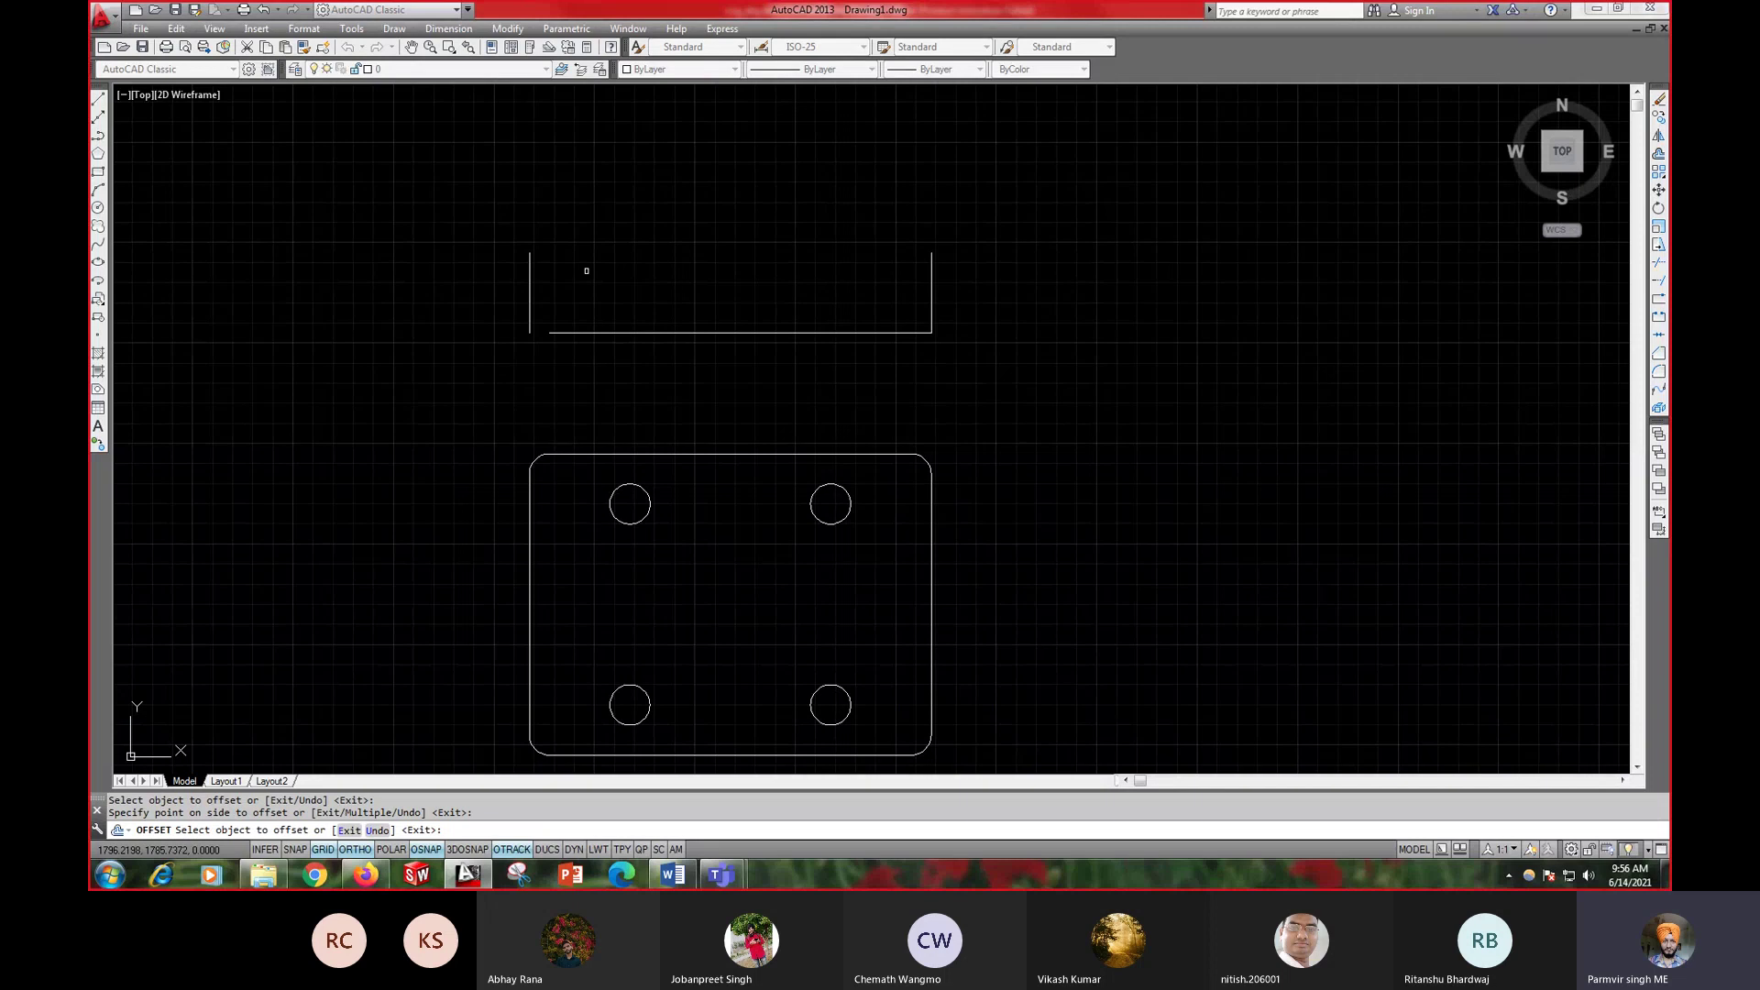
pyautogui.press('Escape')
# - Extend the left end of the front view's bottom line to the left vertical side
pyautogui.write('E')
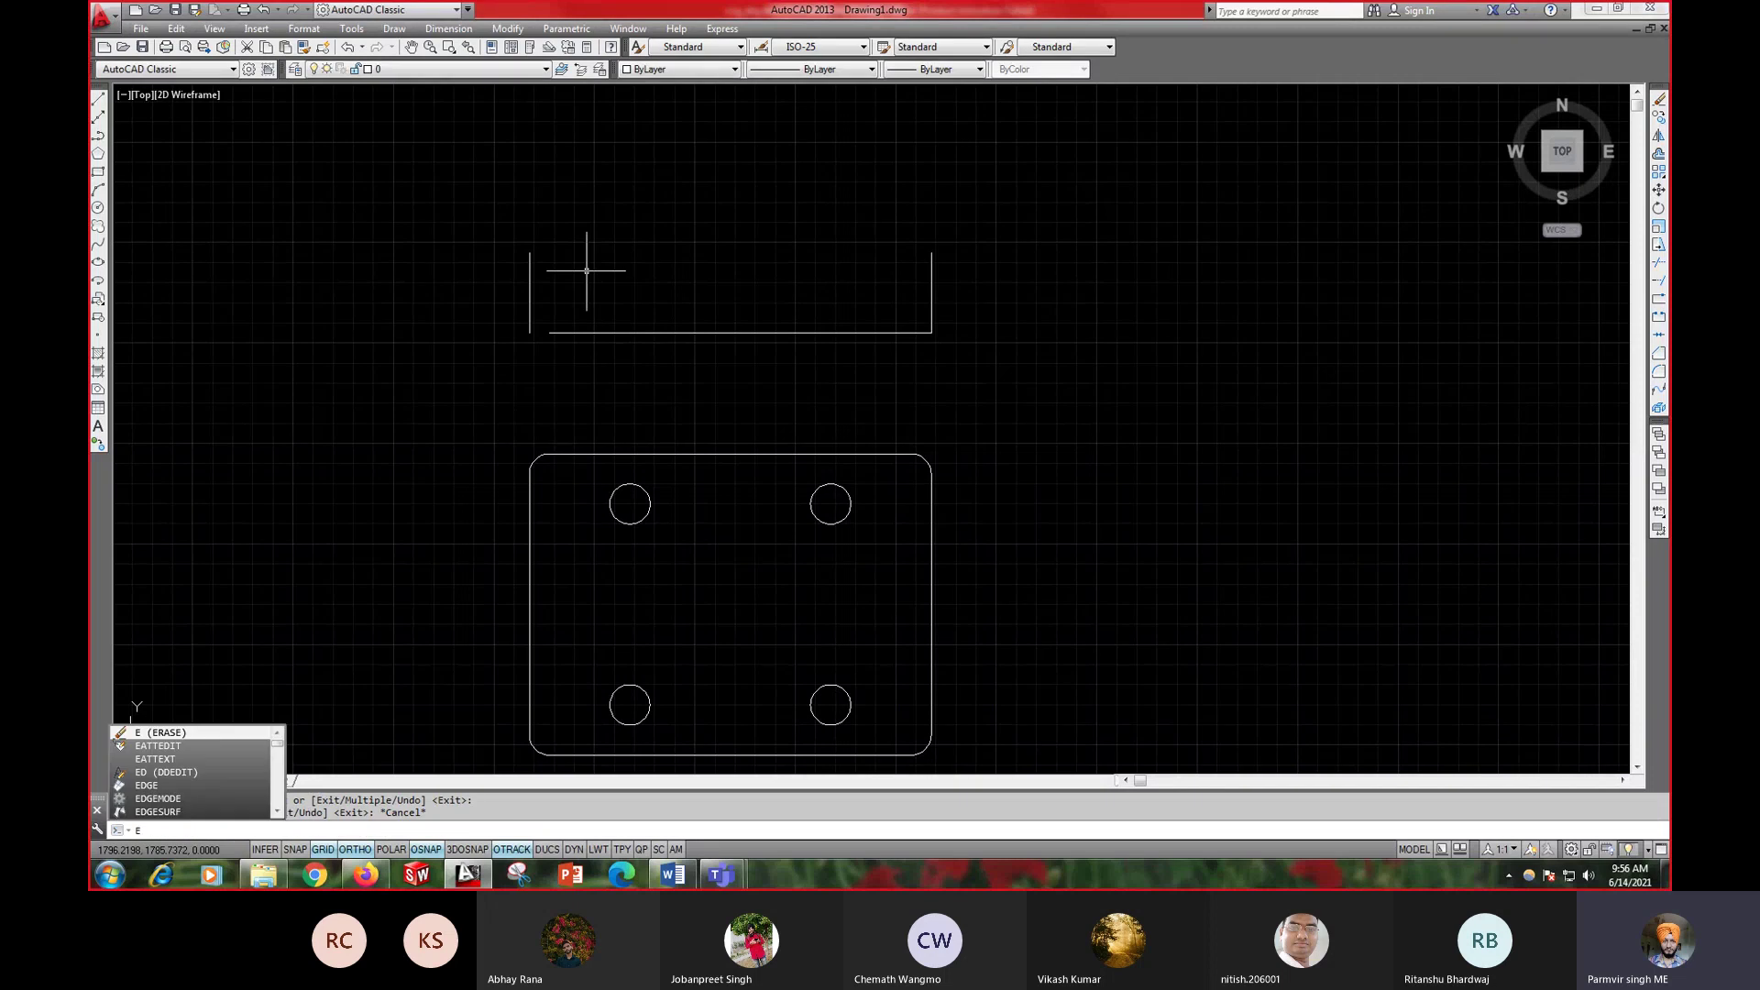
pyautogui.write('x')
pyautogui.press('Return')
pyautogui.press('Return')
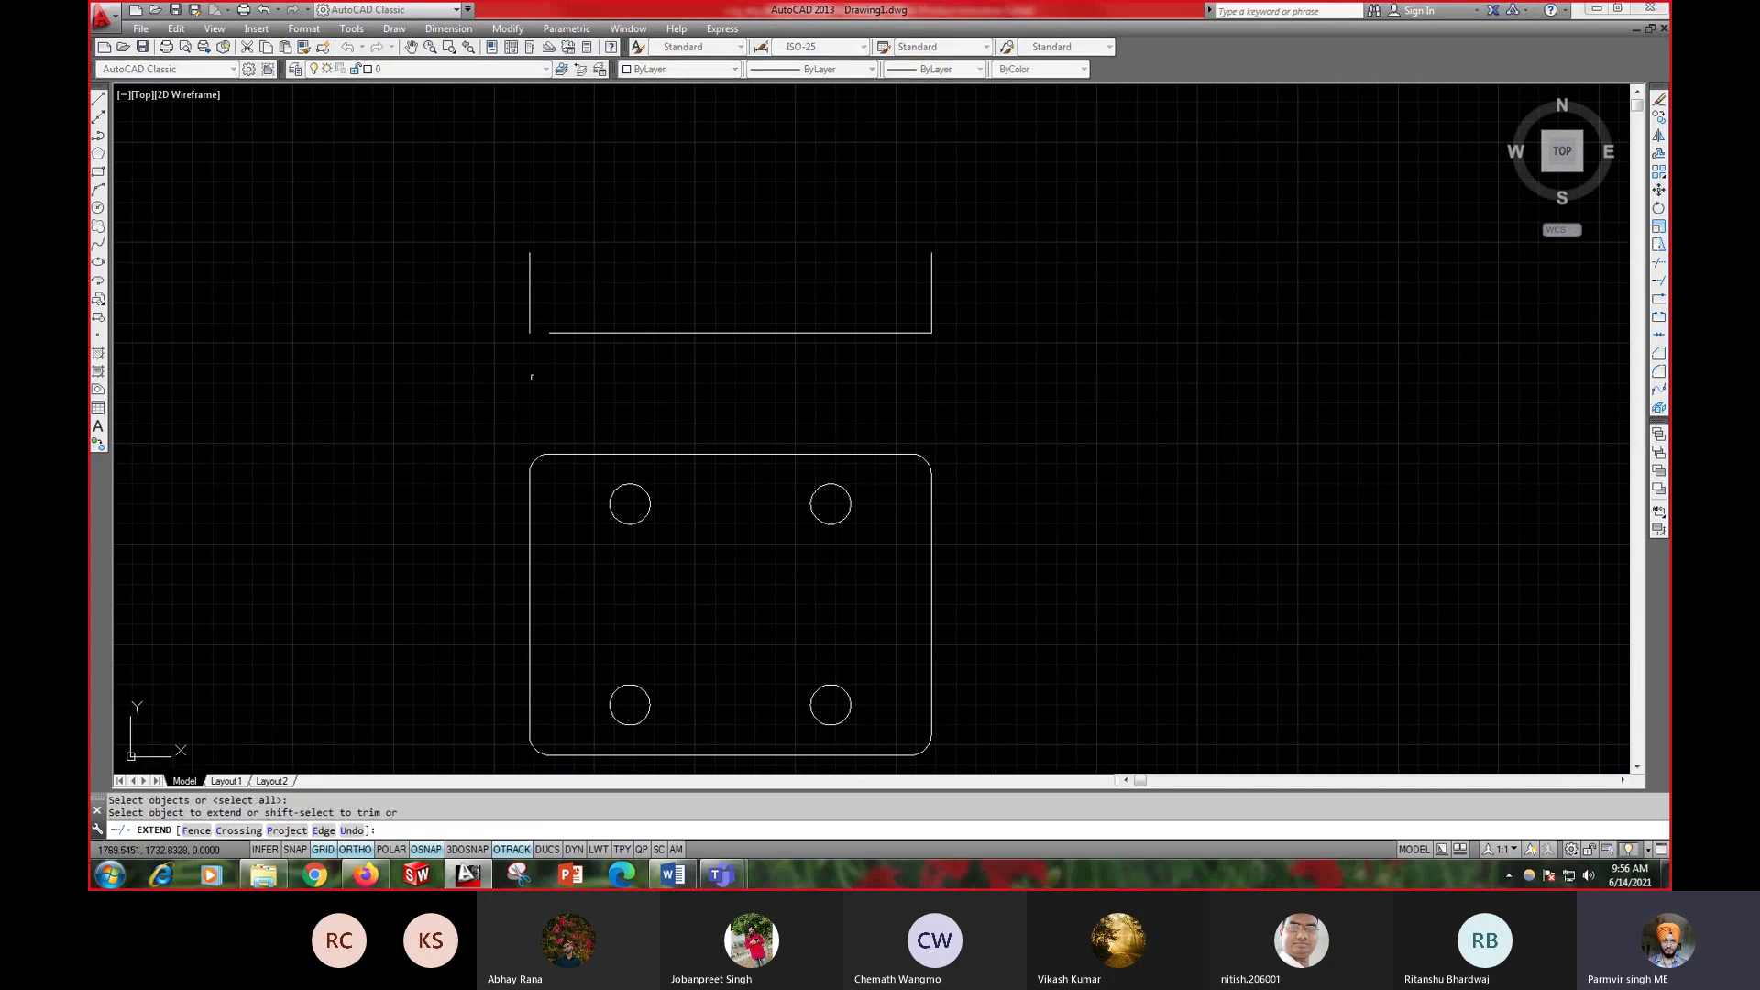
pyautogui.click(573, 332)
pyautogui.press('Escape')
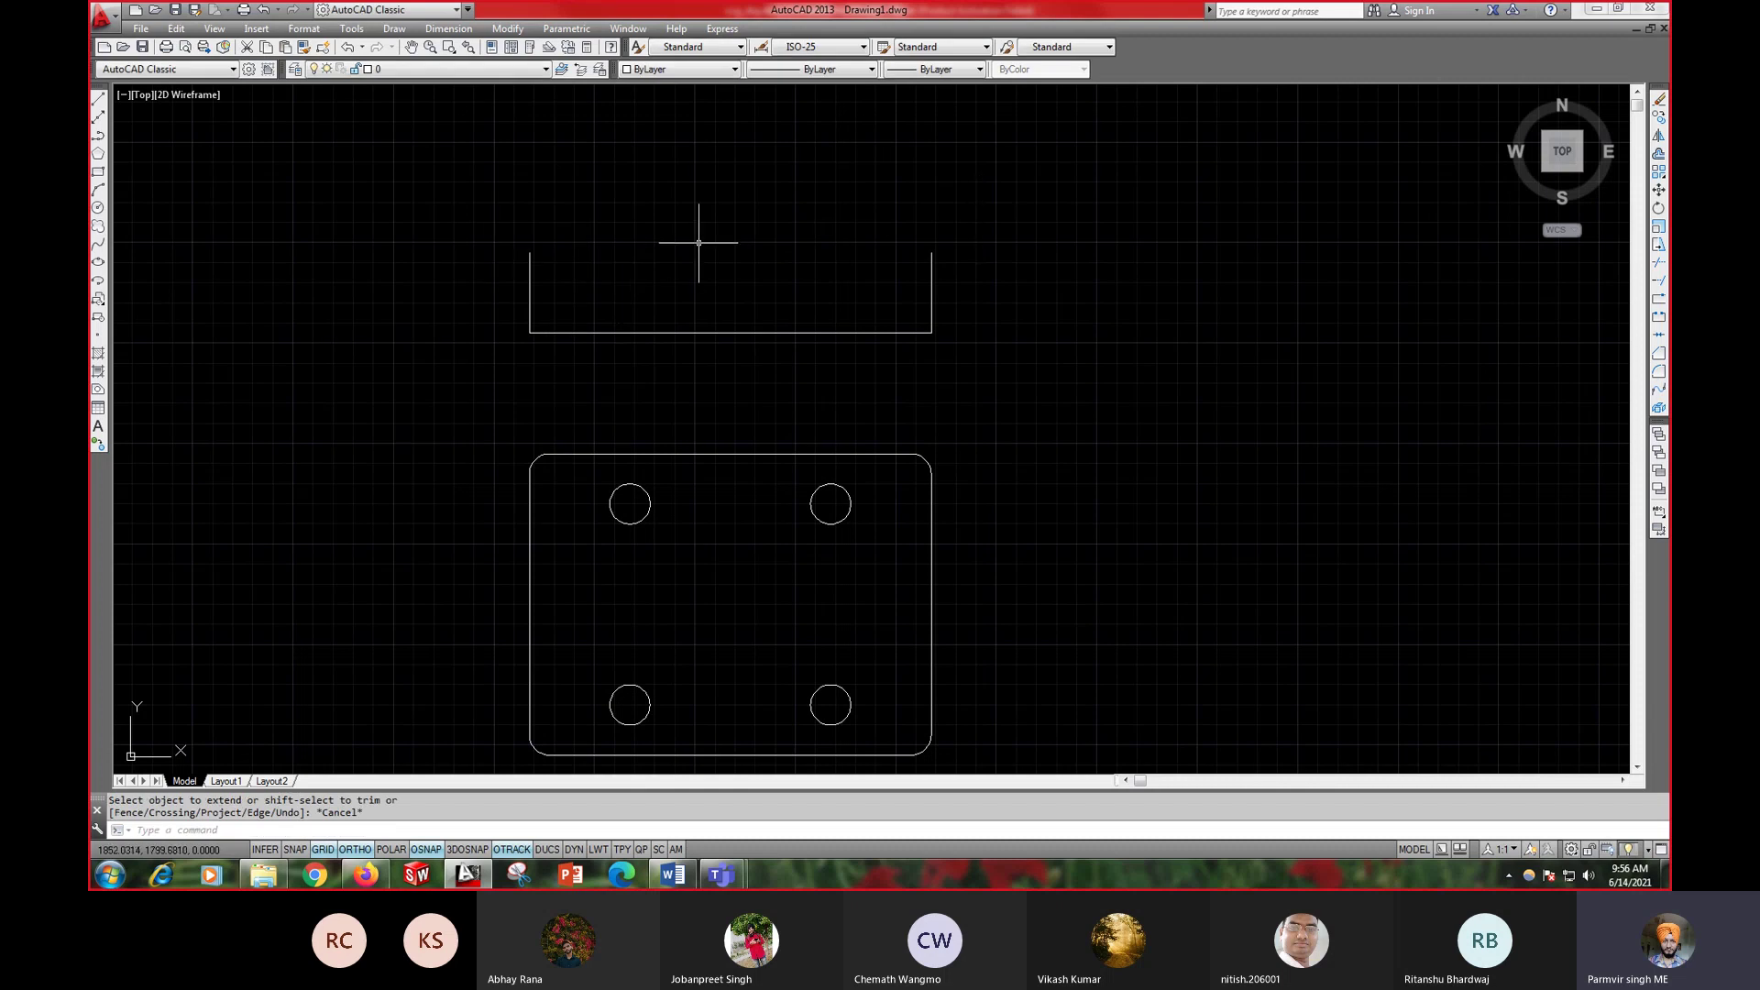
# - Offset the front view's bottom line 40 upward to close the rectangle
pyautogui.write('o')
pyautogui.press('Return')
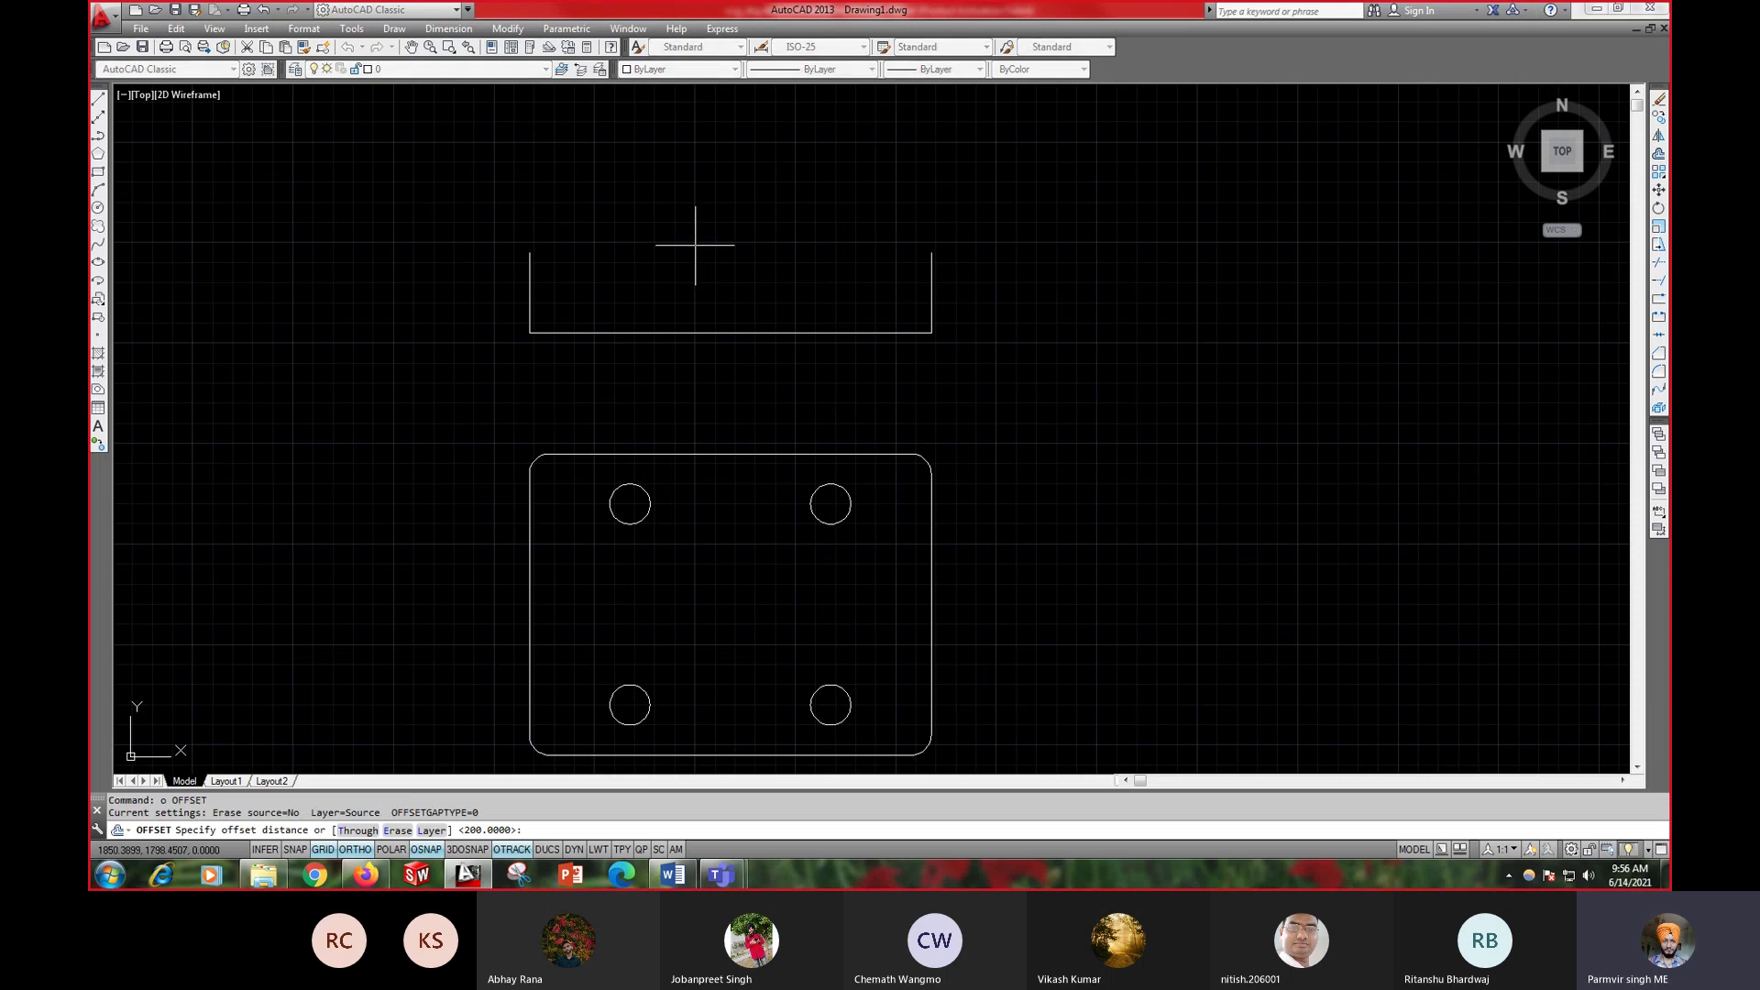
pyautogui.write('40')
pyautogui.press('Return')
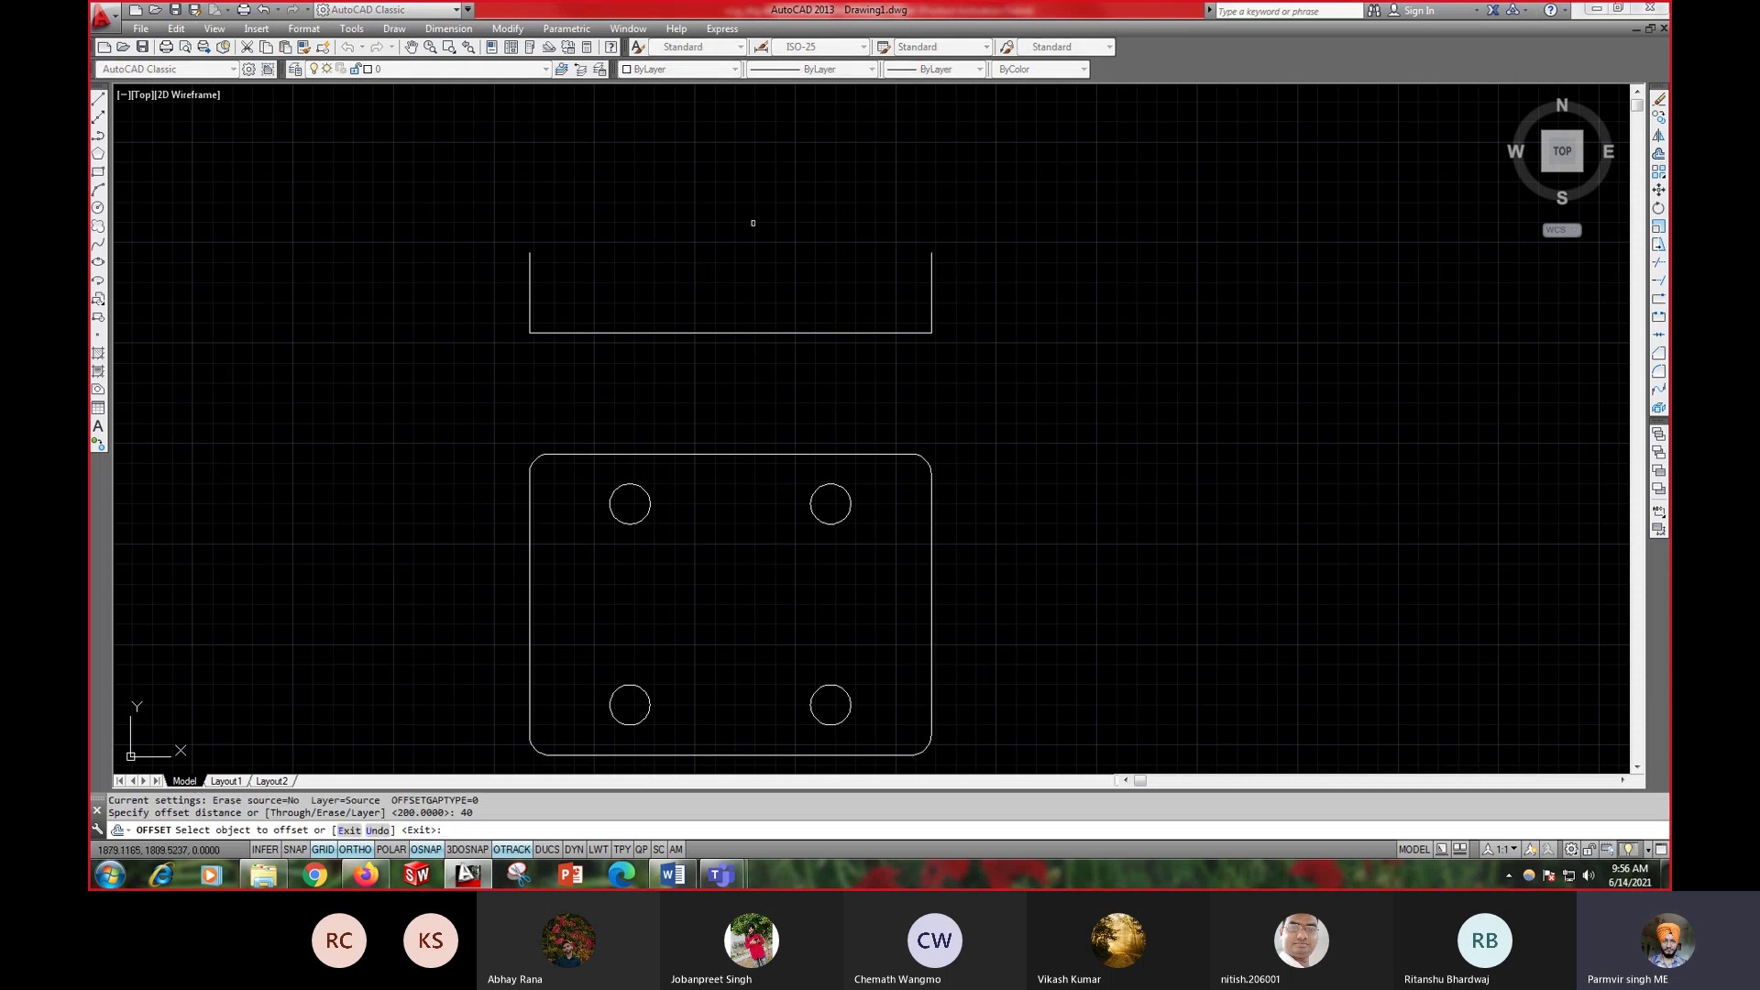
pyautogui.click(791, 332)
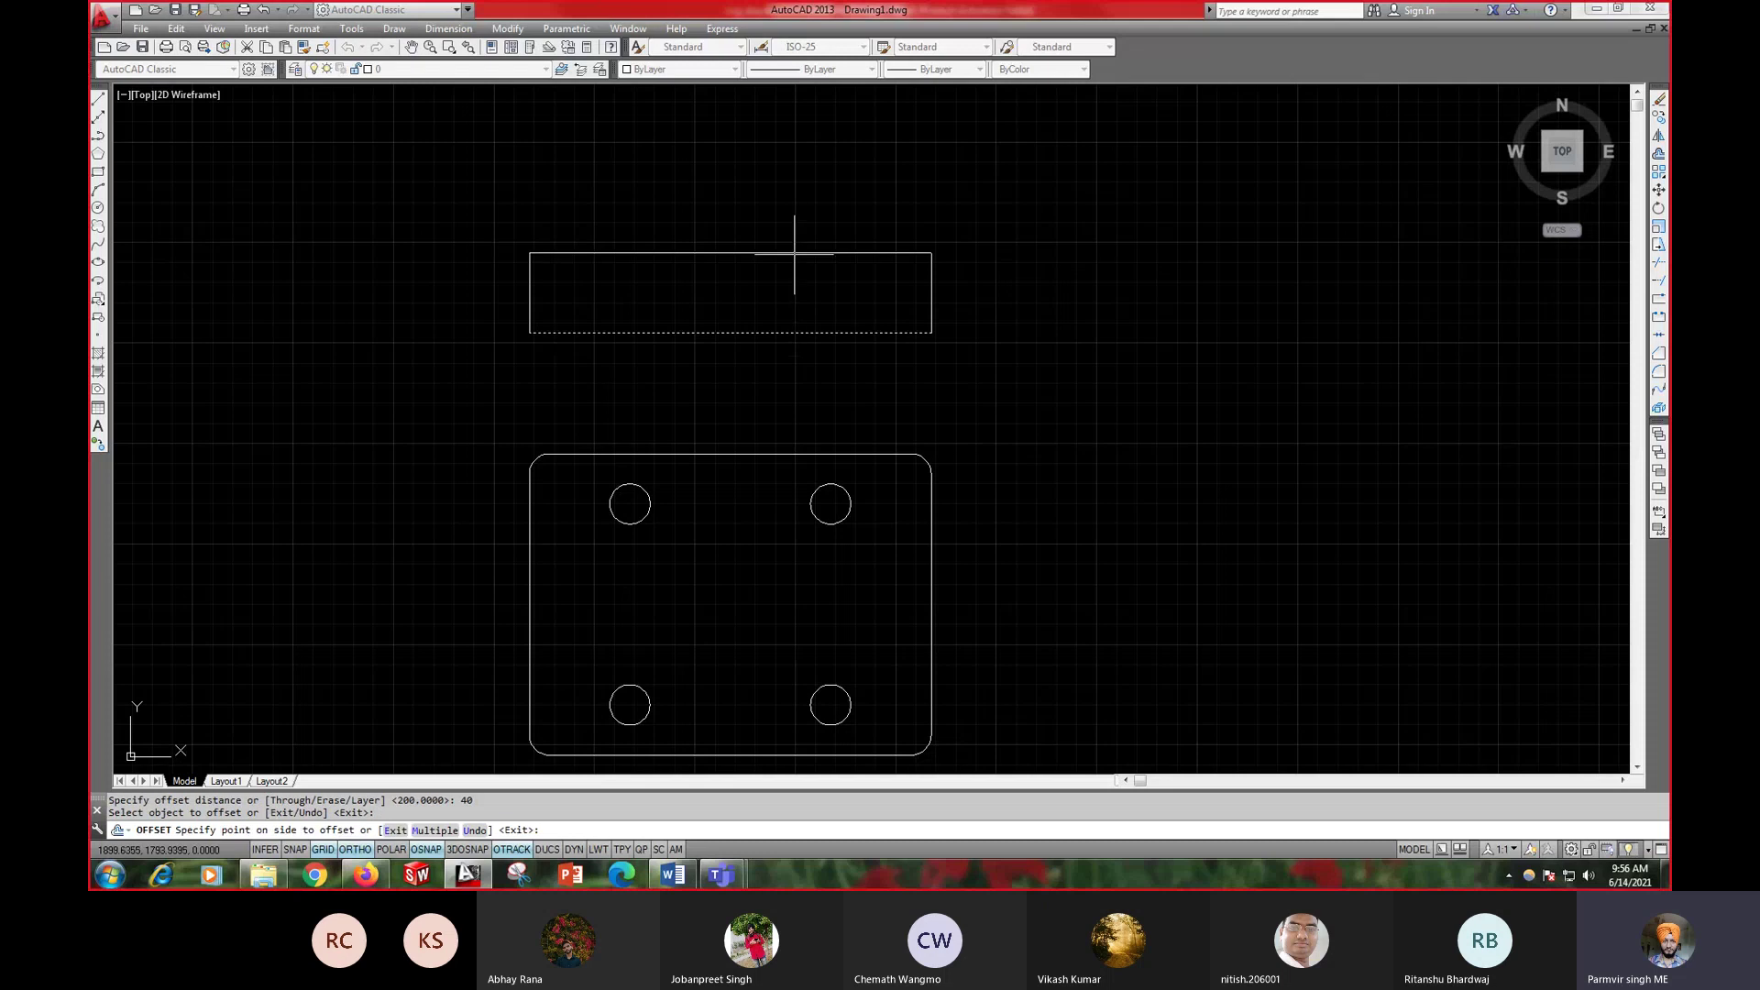
pyautogui.rightClick(798, 205)
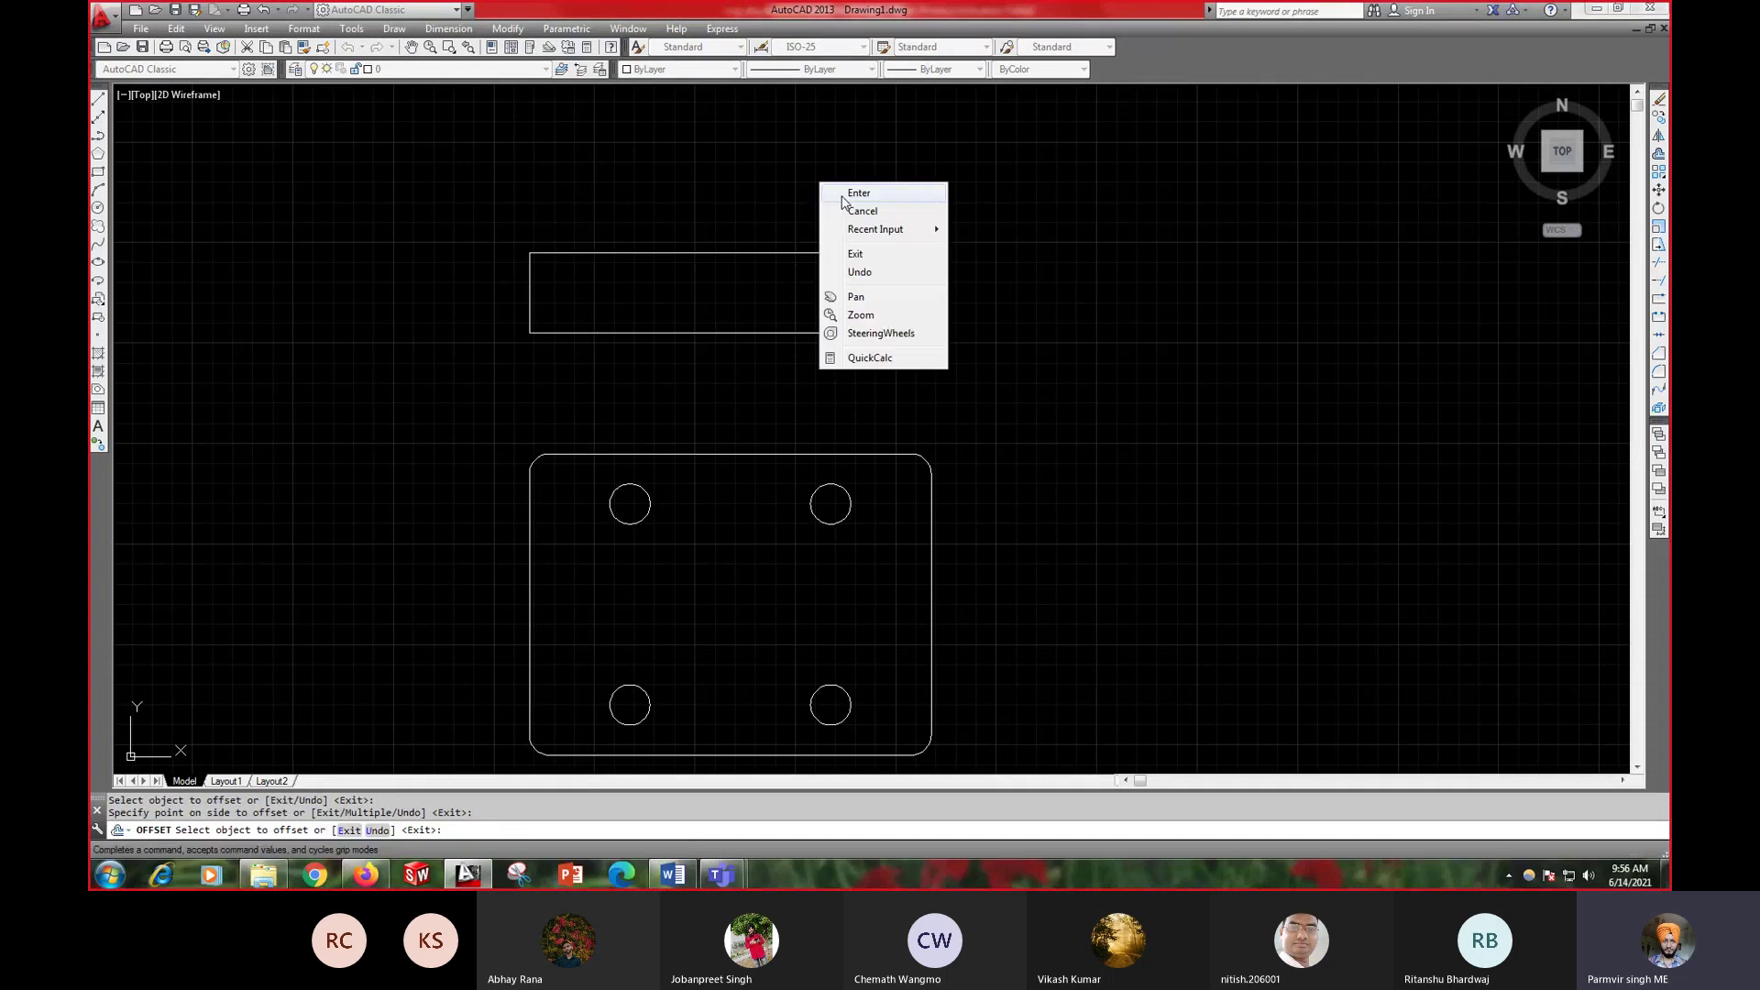
pyautogui.click(843, 188)
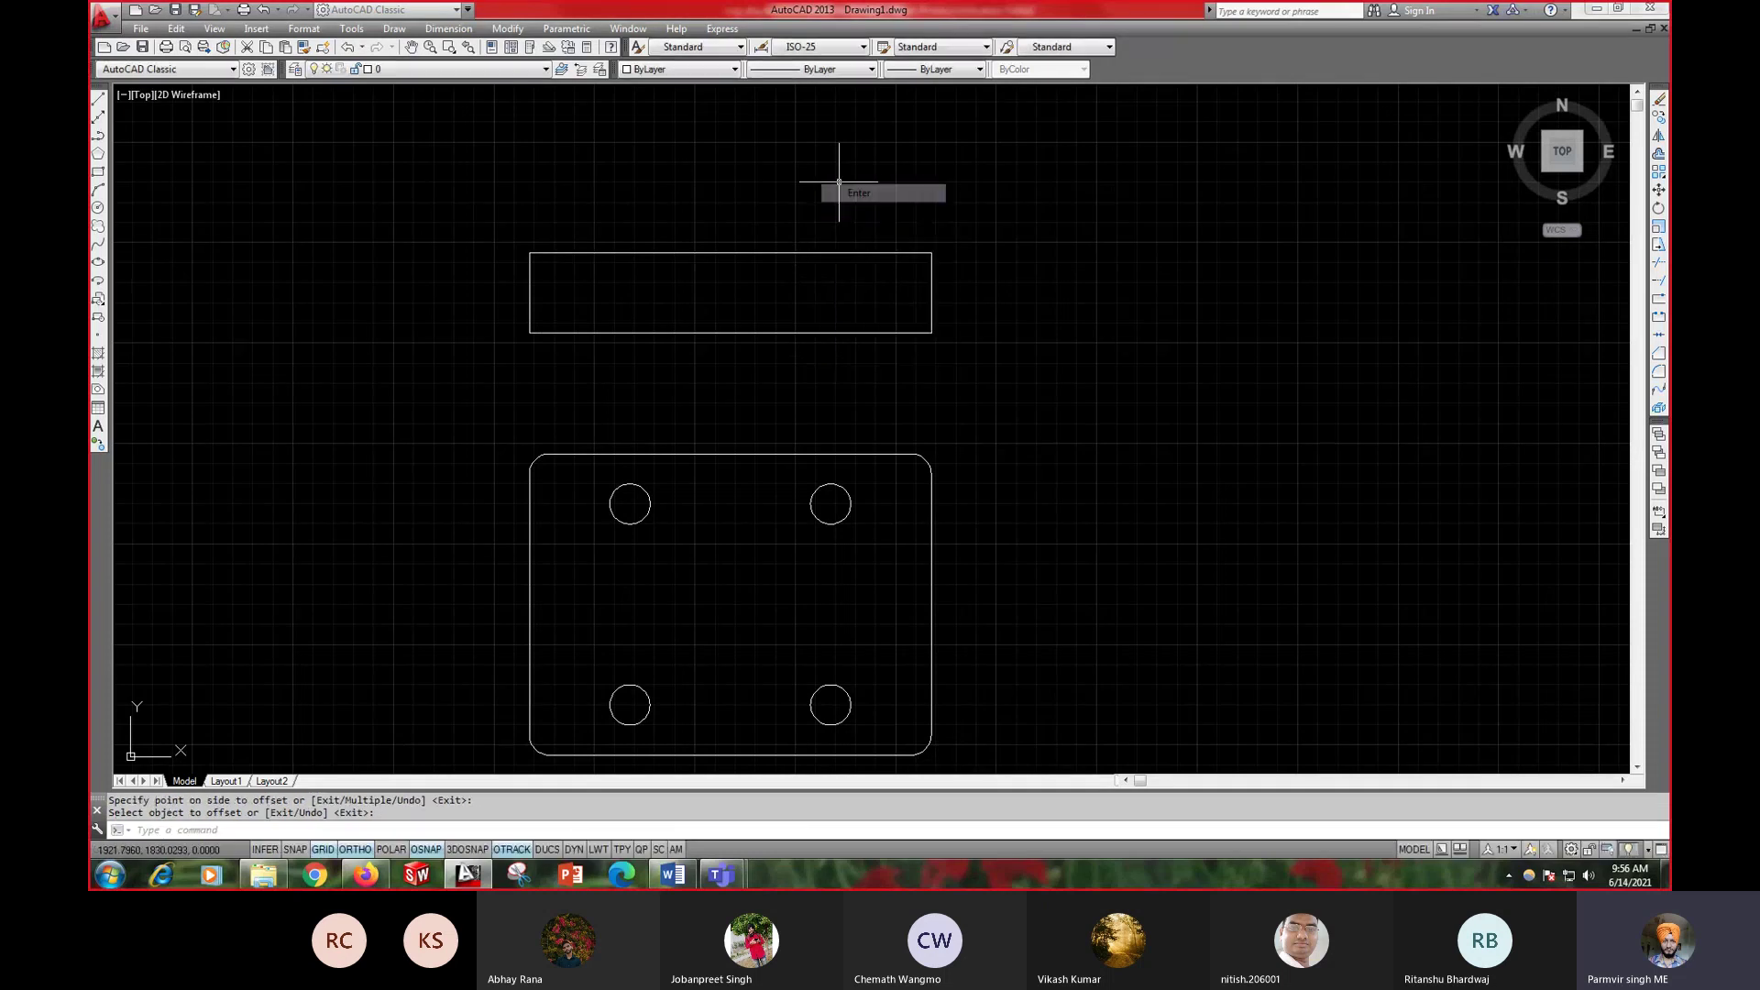
# - Check the pin length in Word, and in AutoCAD draw a 40-unit line down from the front view's bottom edge, aligned with the left circles' centres
pyautogui.click(674, 874)
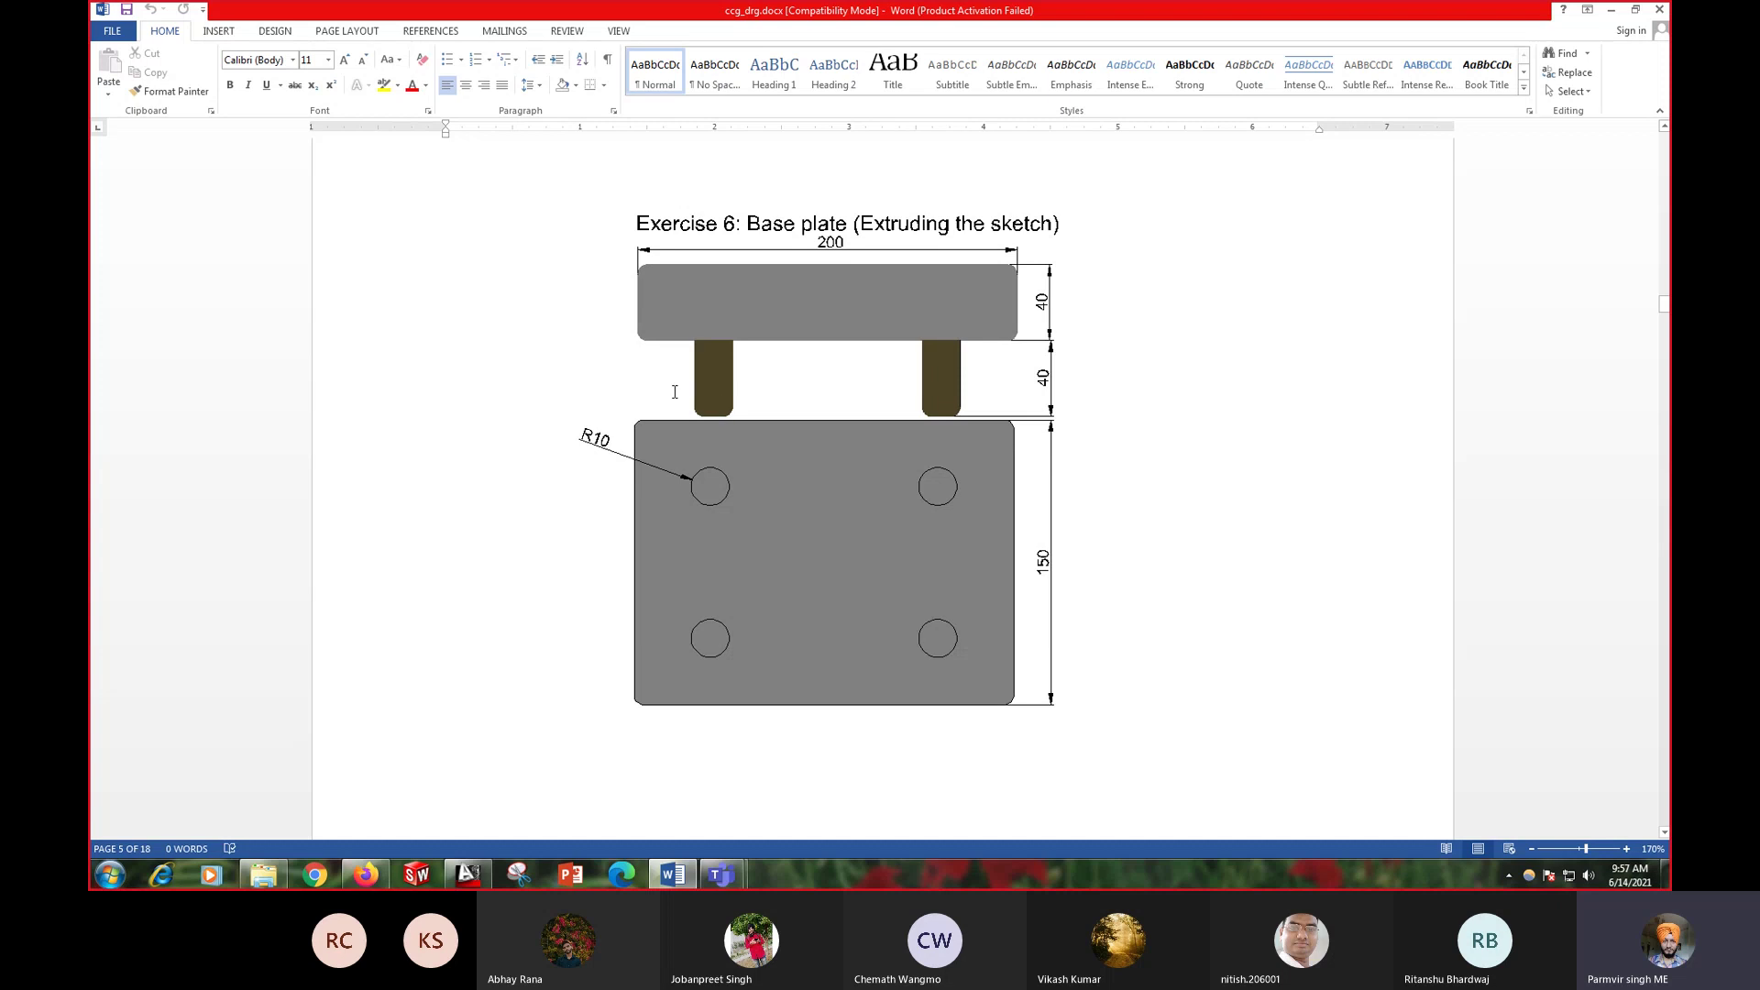
pyautogui.click(475, 878)
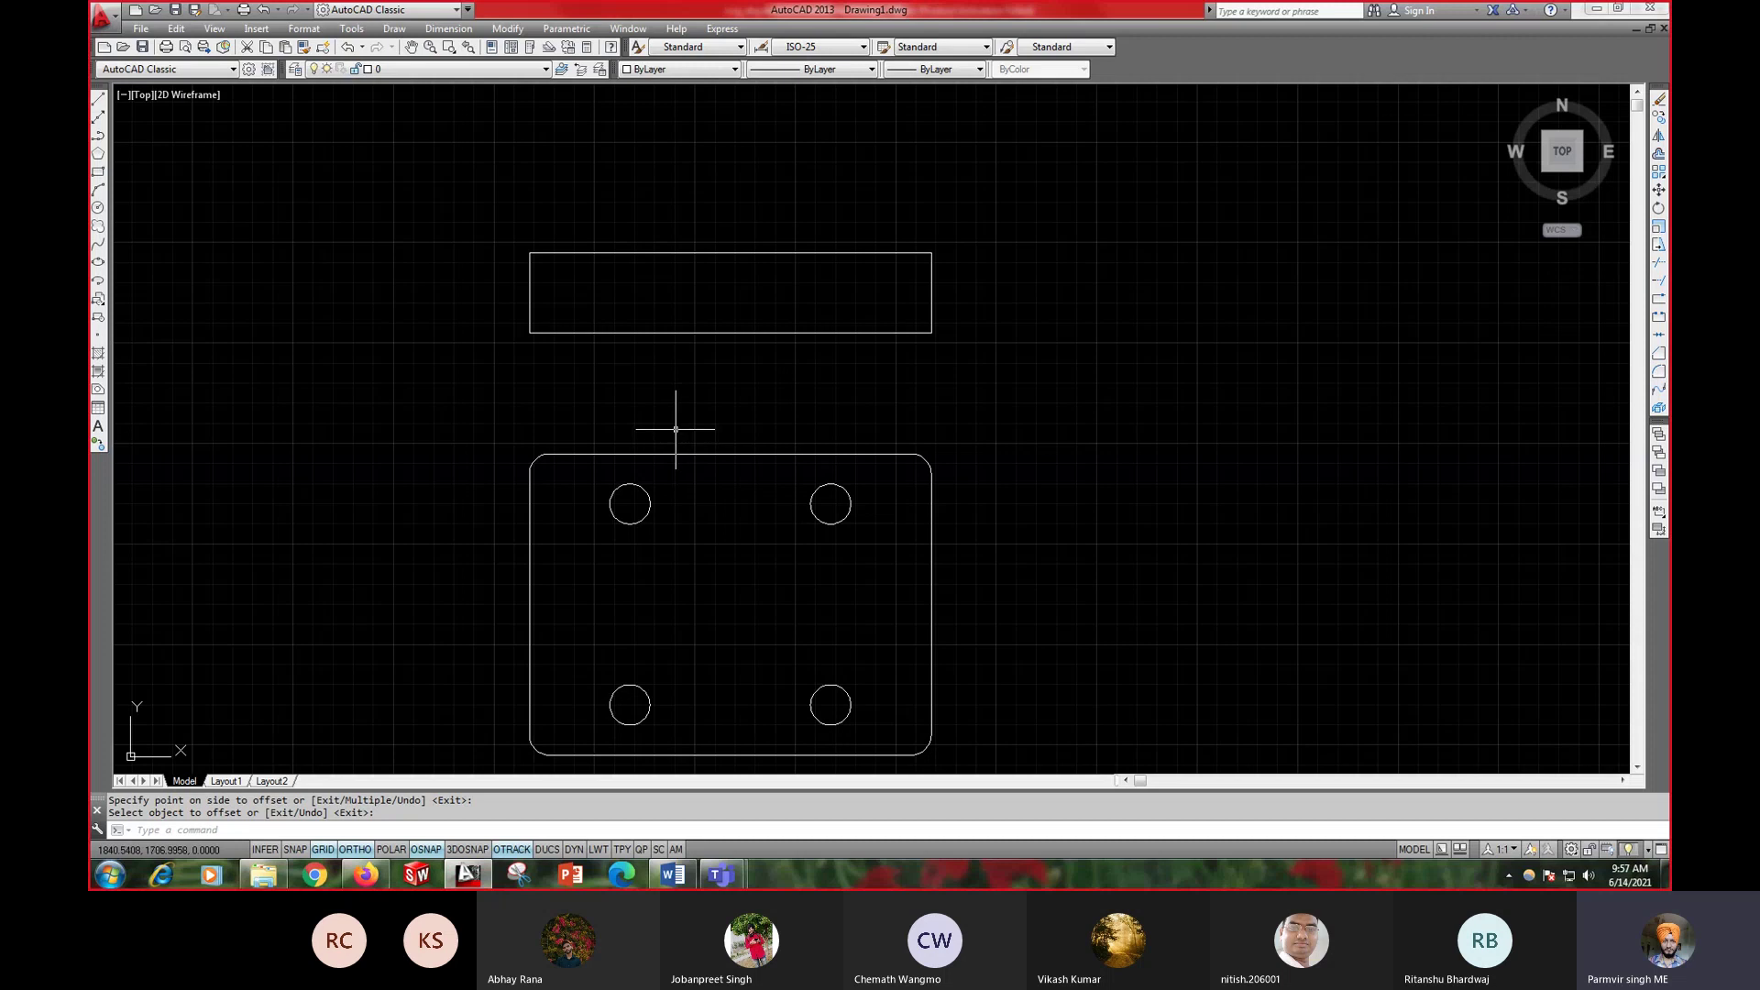
pyautogui.press('Escape')
pyautogui.write('l')
pyautogui.press('Return')
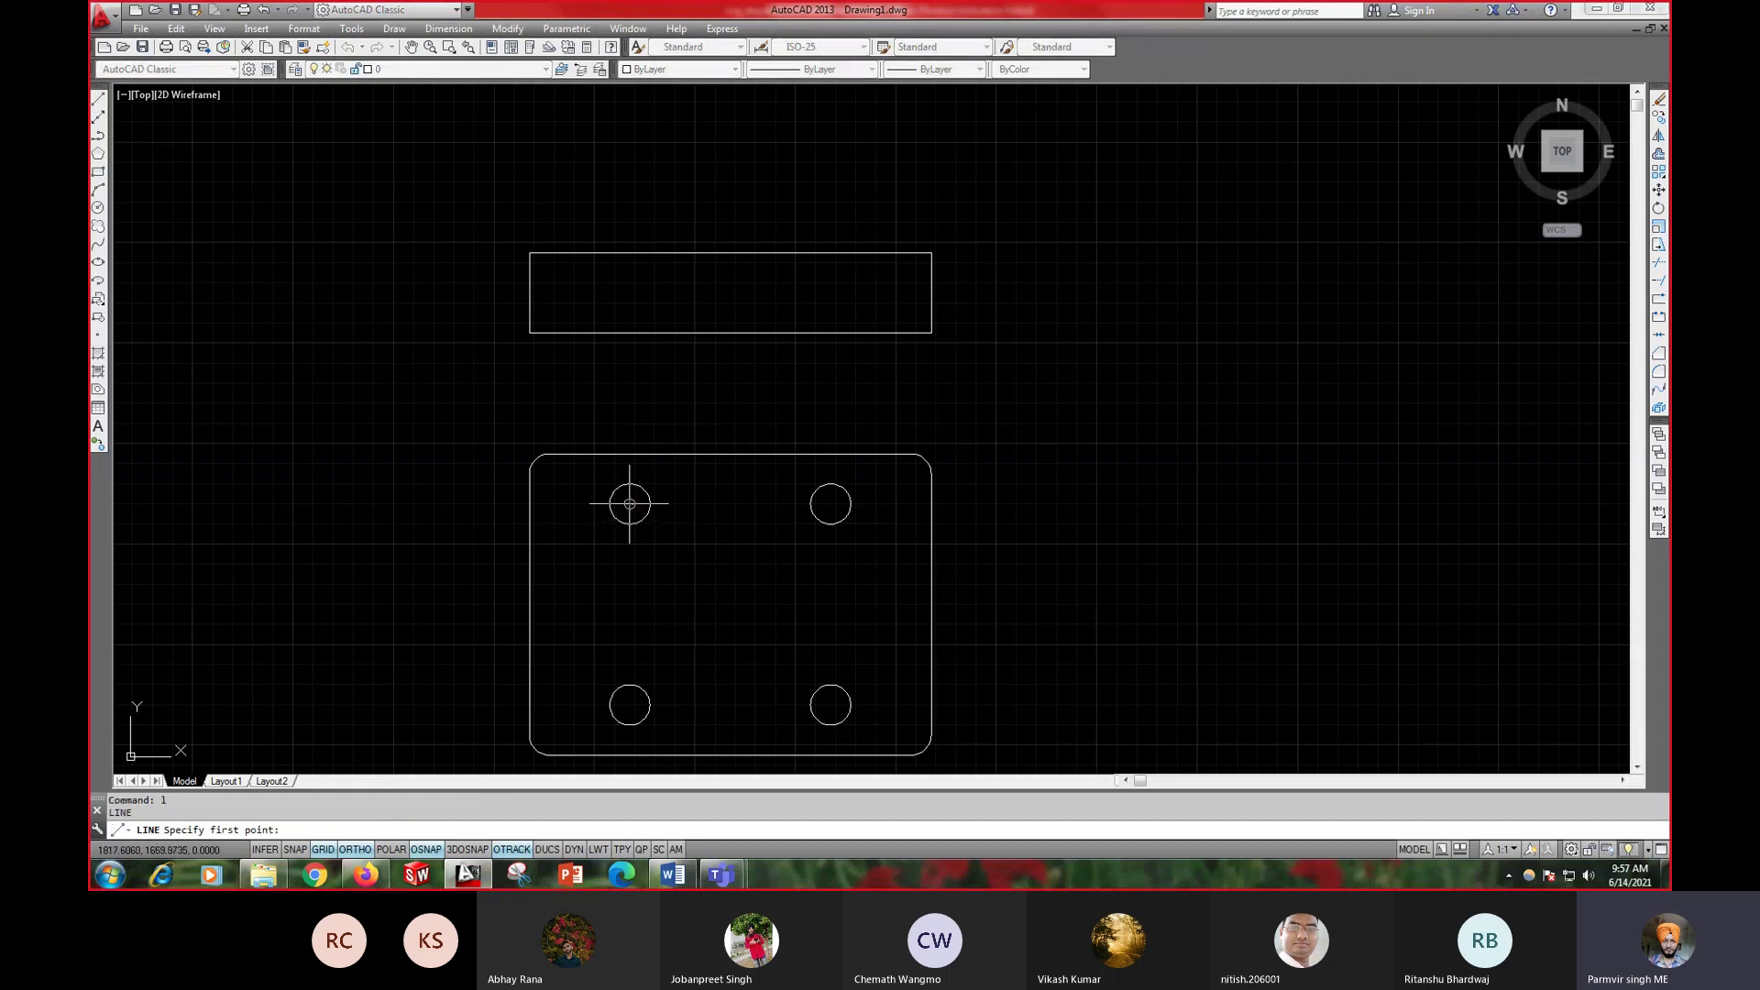
pyautogui.click(629, 334)
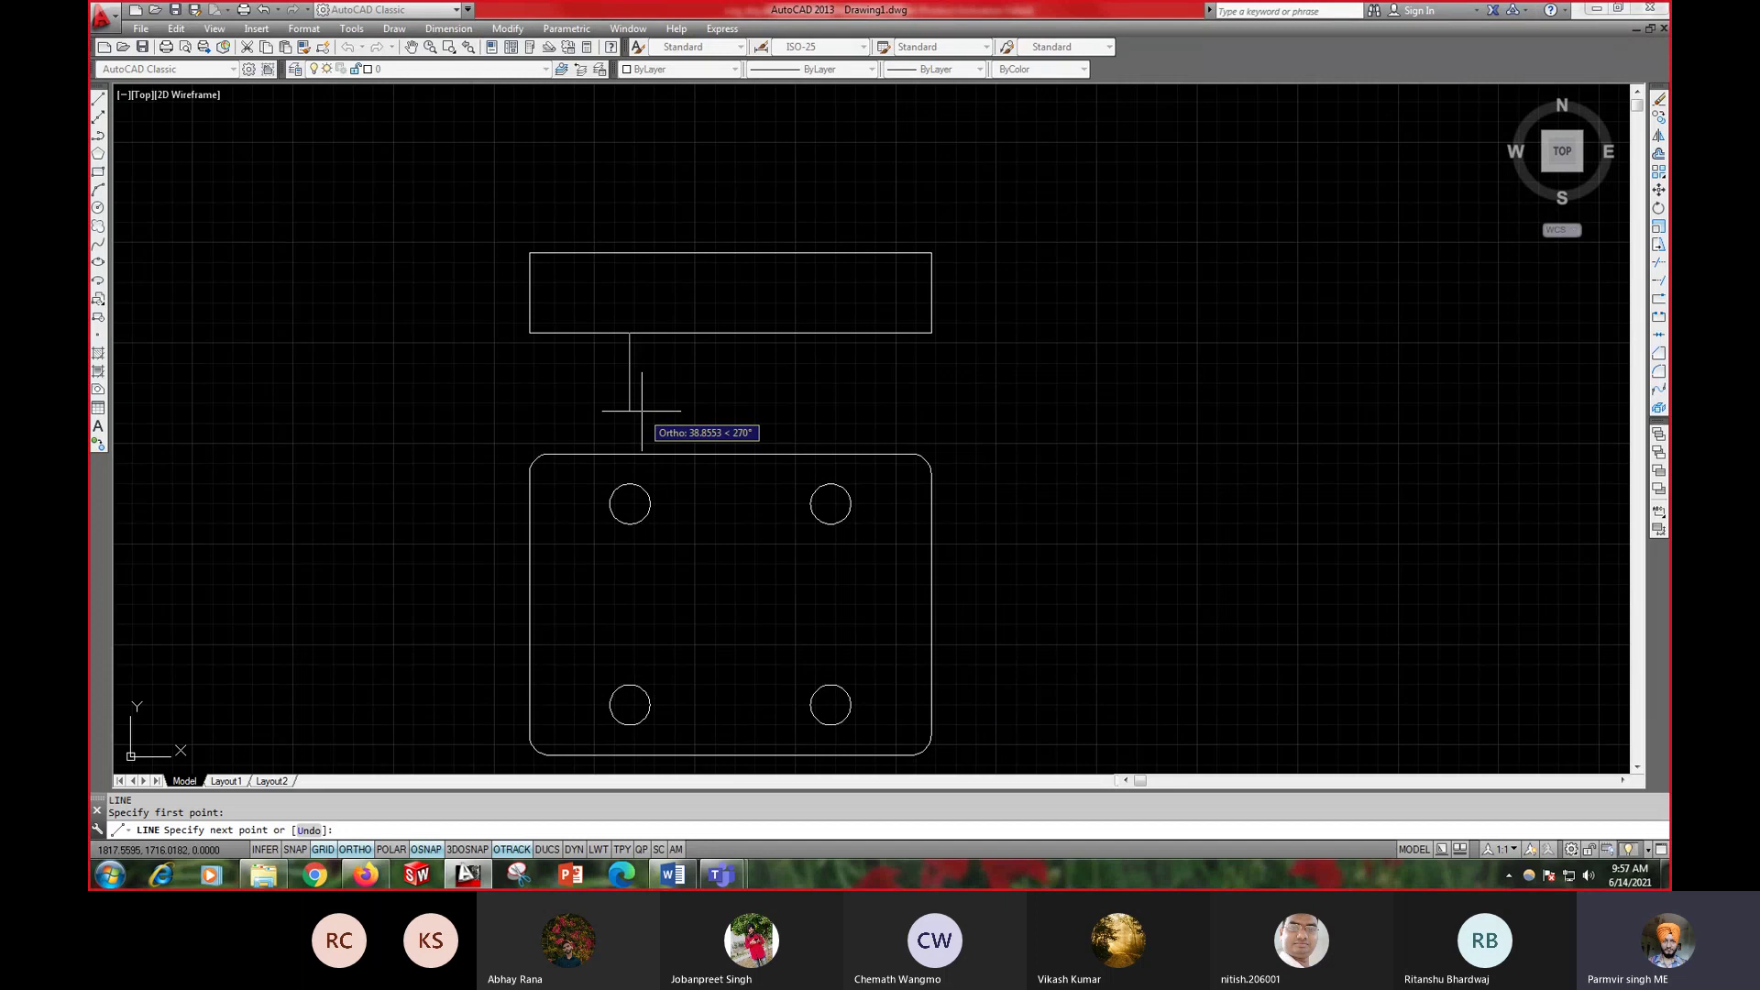
pyautogui.write('40')
pyautogui.press('Return')
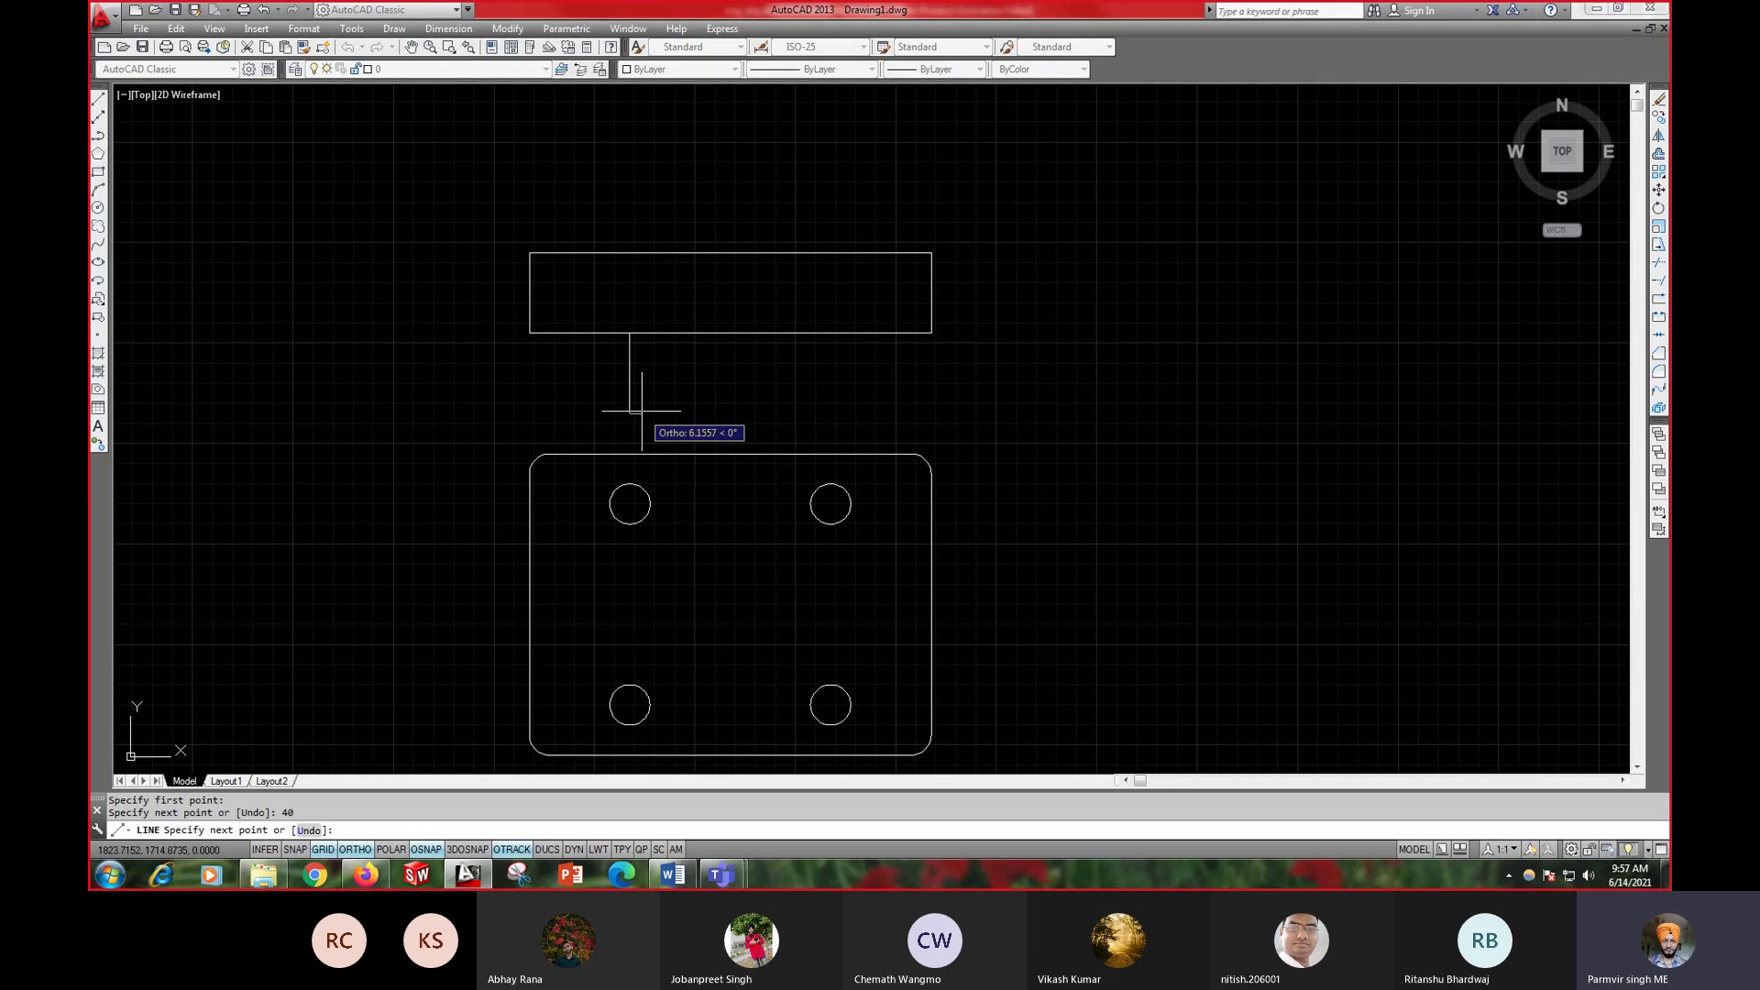
pyautogui.rightClick(681, 402)
pyautogui.click(702, 413)
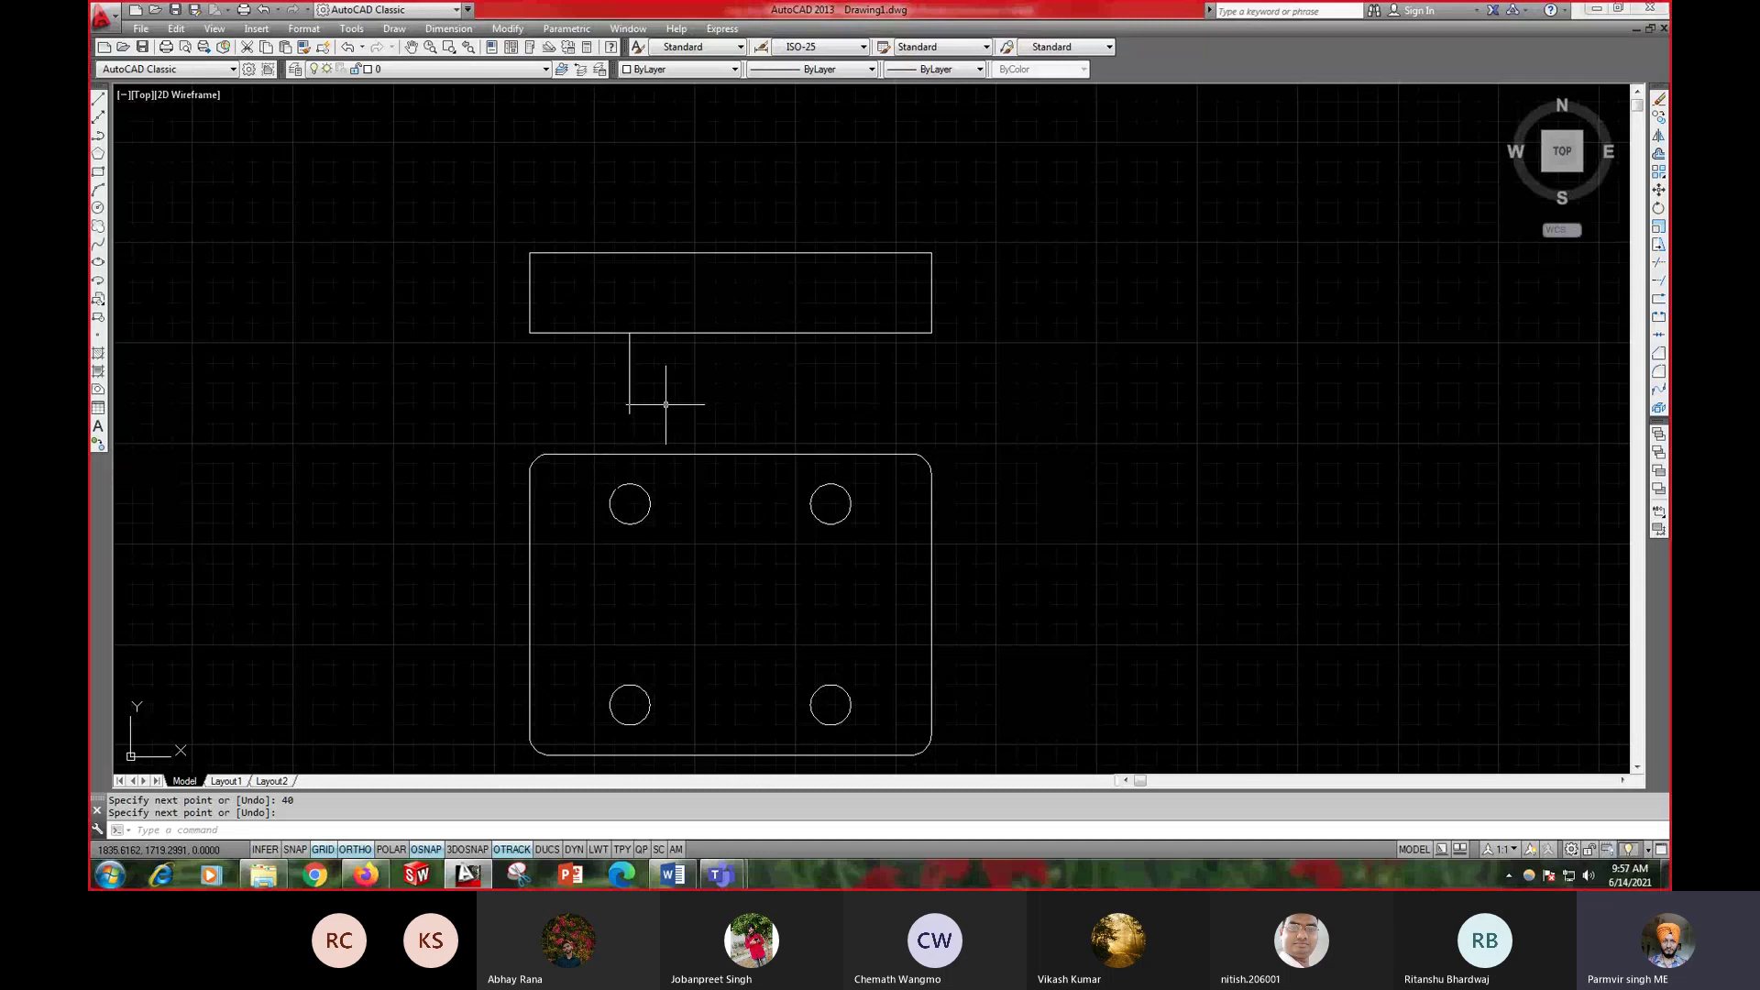
pyautogui.press('Escape')
pyautogui.write('o')
pyautogui.press('Return')
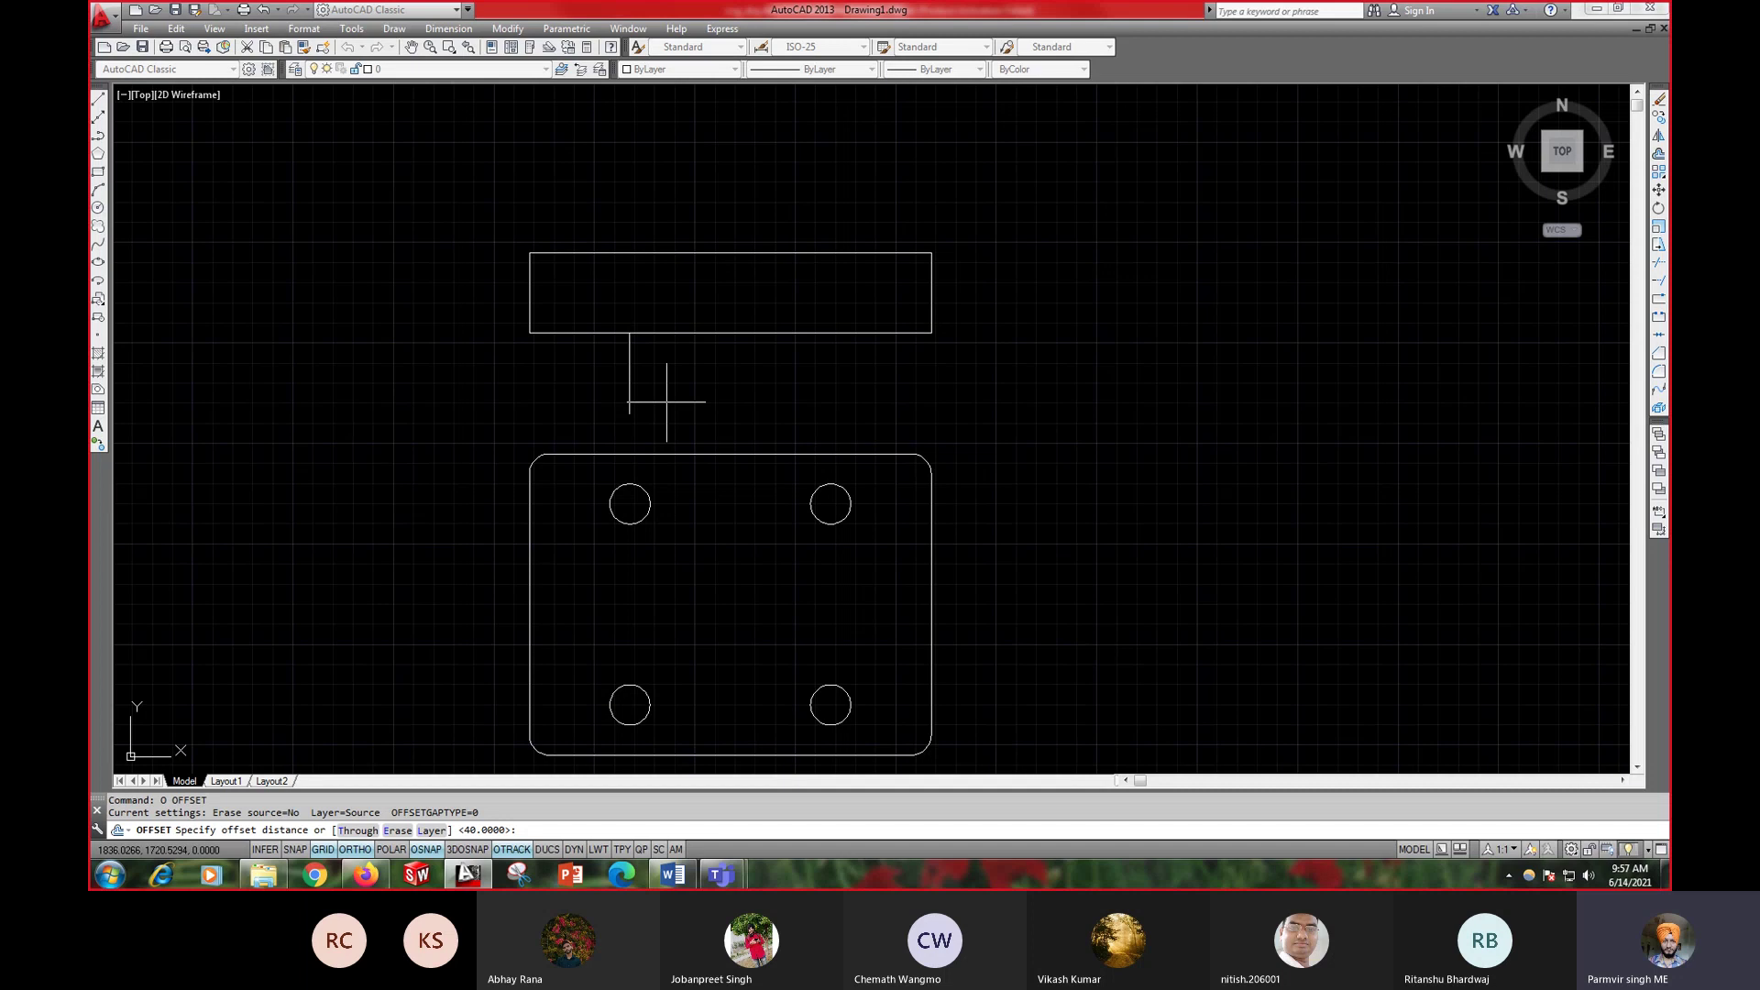
pyautogui.write('5')
pyautogui.press('Return')
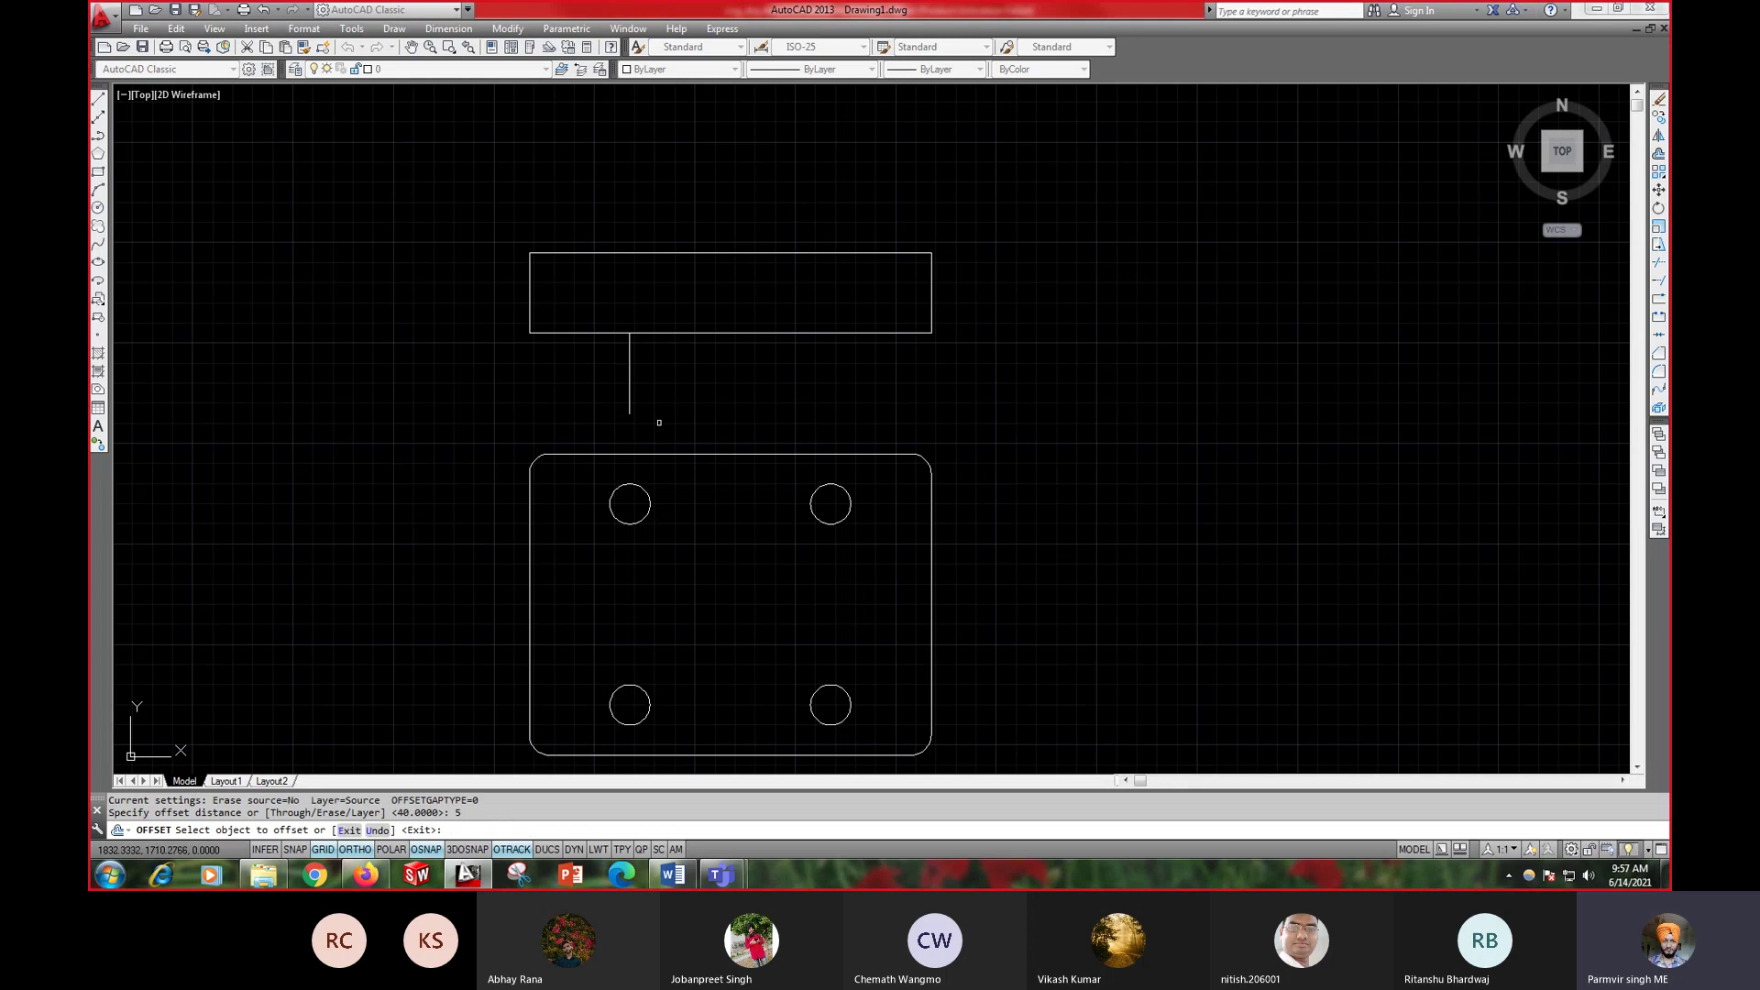
pyautogui.click(629, 384)
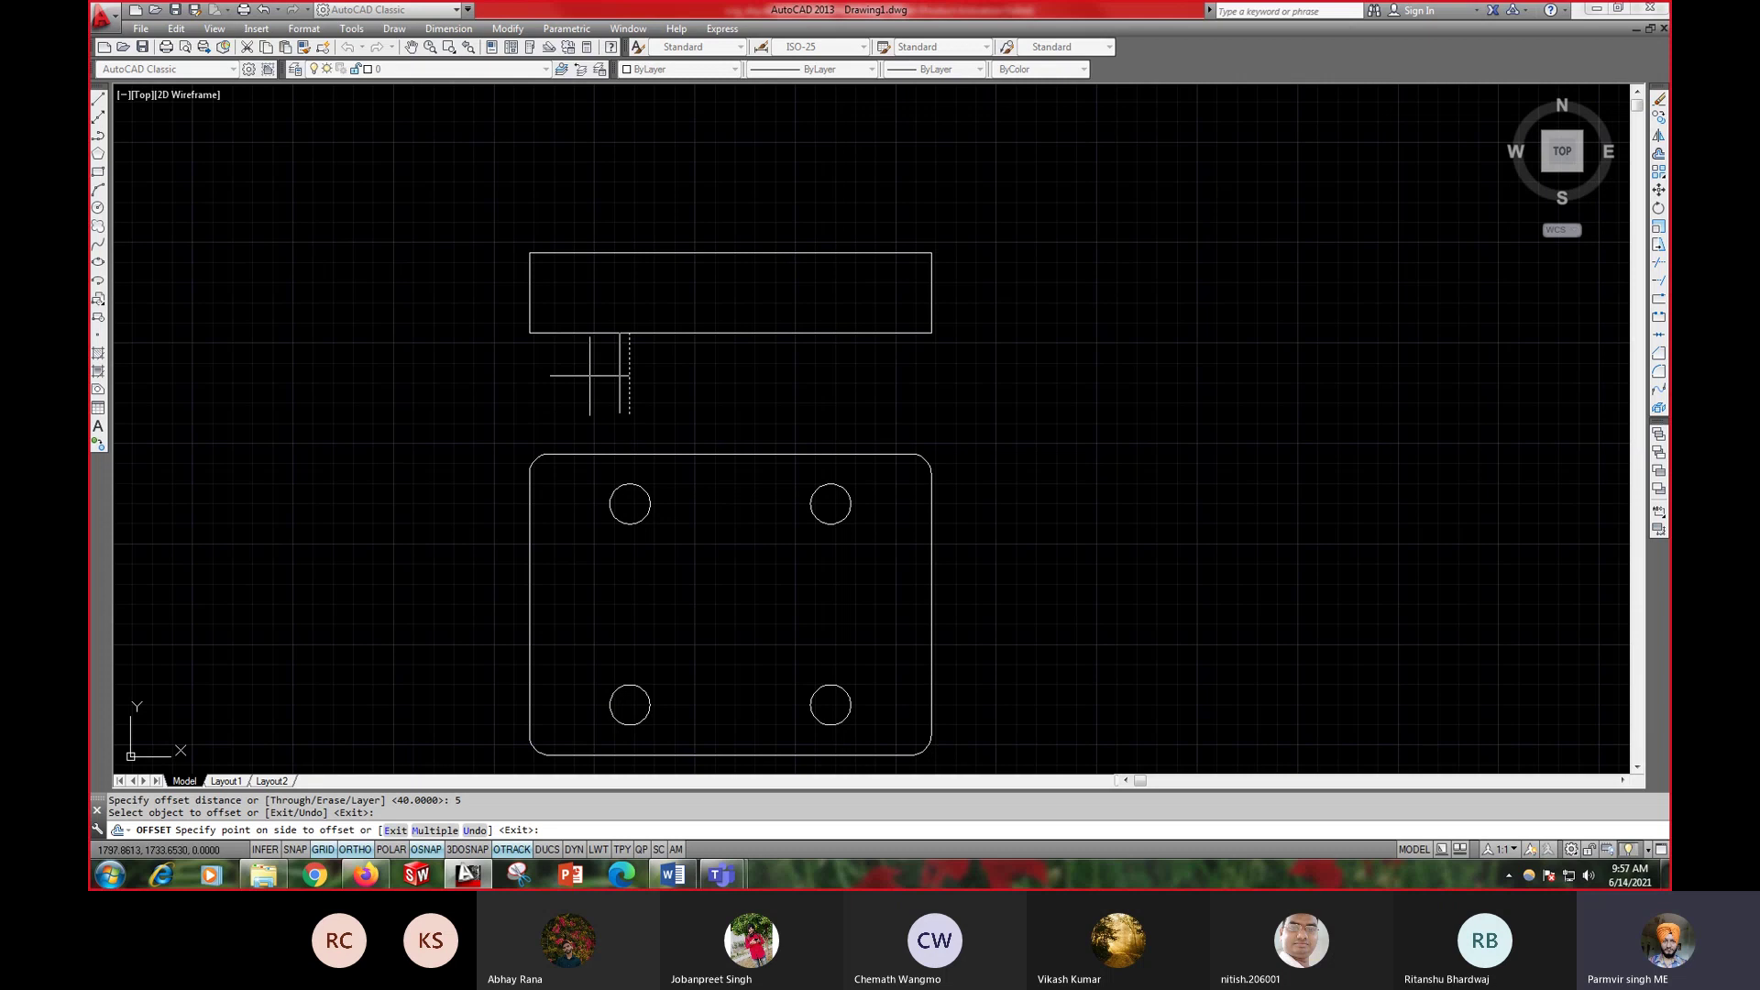
pyautogui.press('Escape')
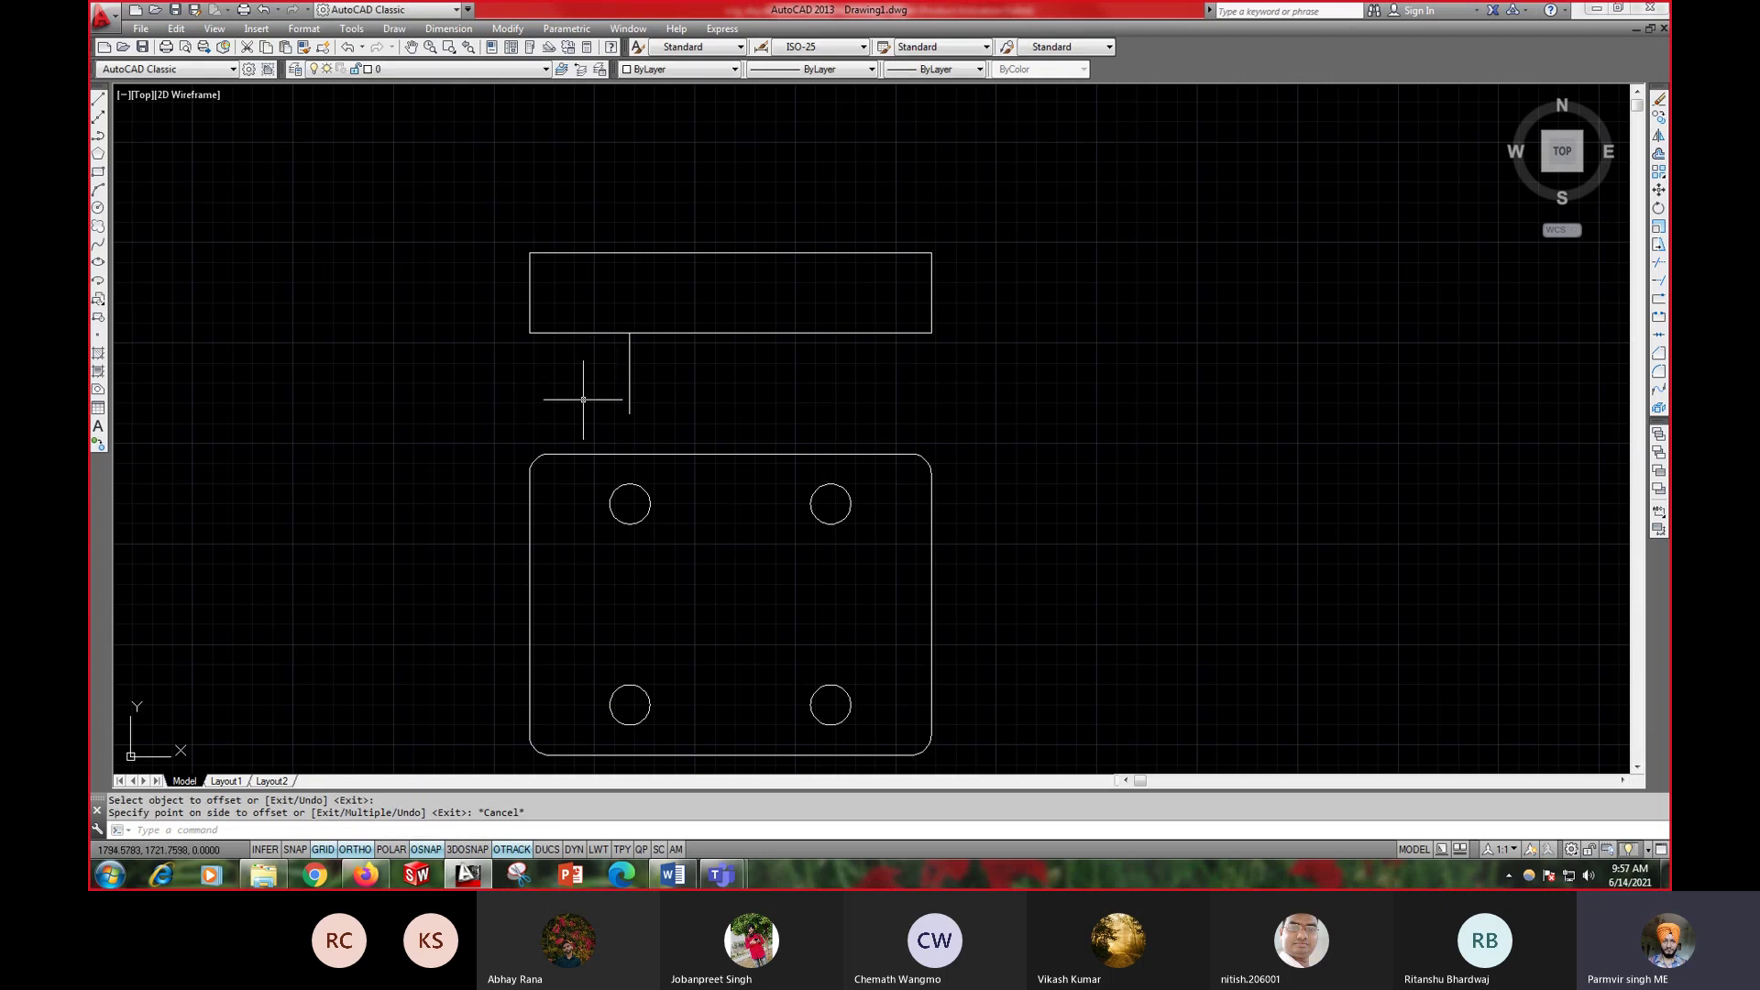
# - Offset the vertical pin line below the front view by 10 to both sides to form the pin's edges
pyautogui.write('o')
pyautogui.press('Return')
pyautogui.write('10')
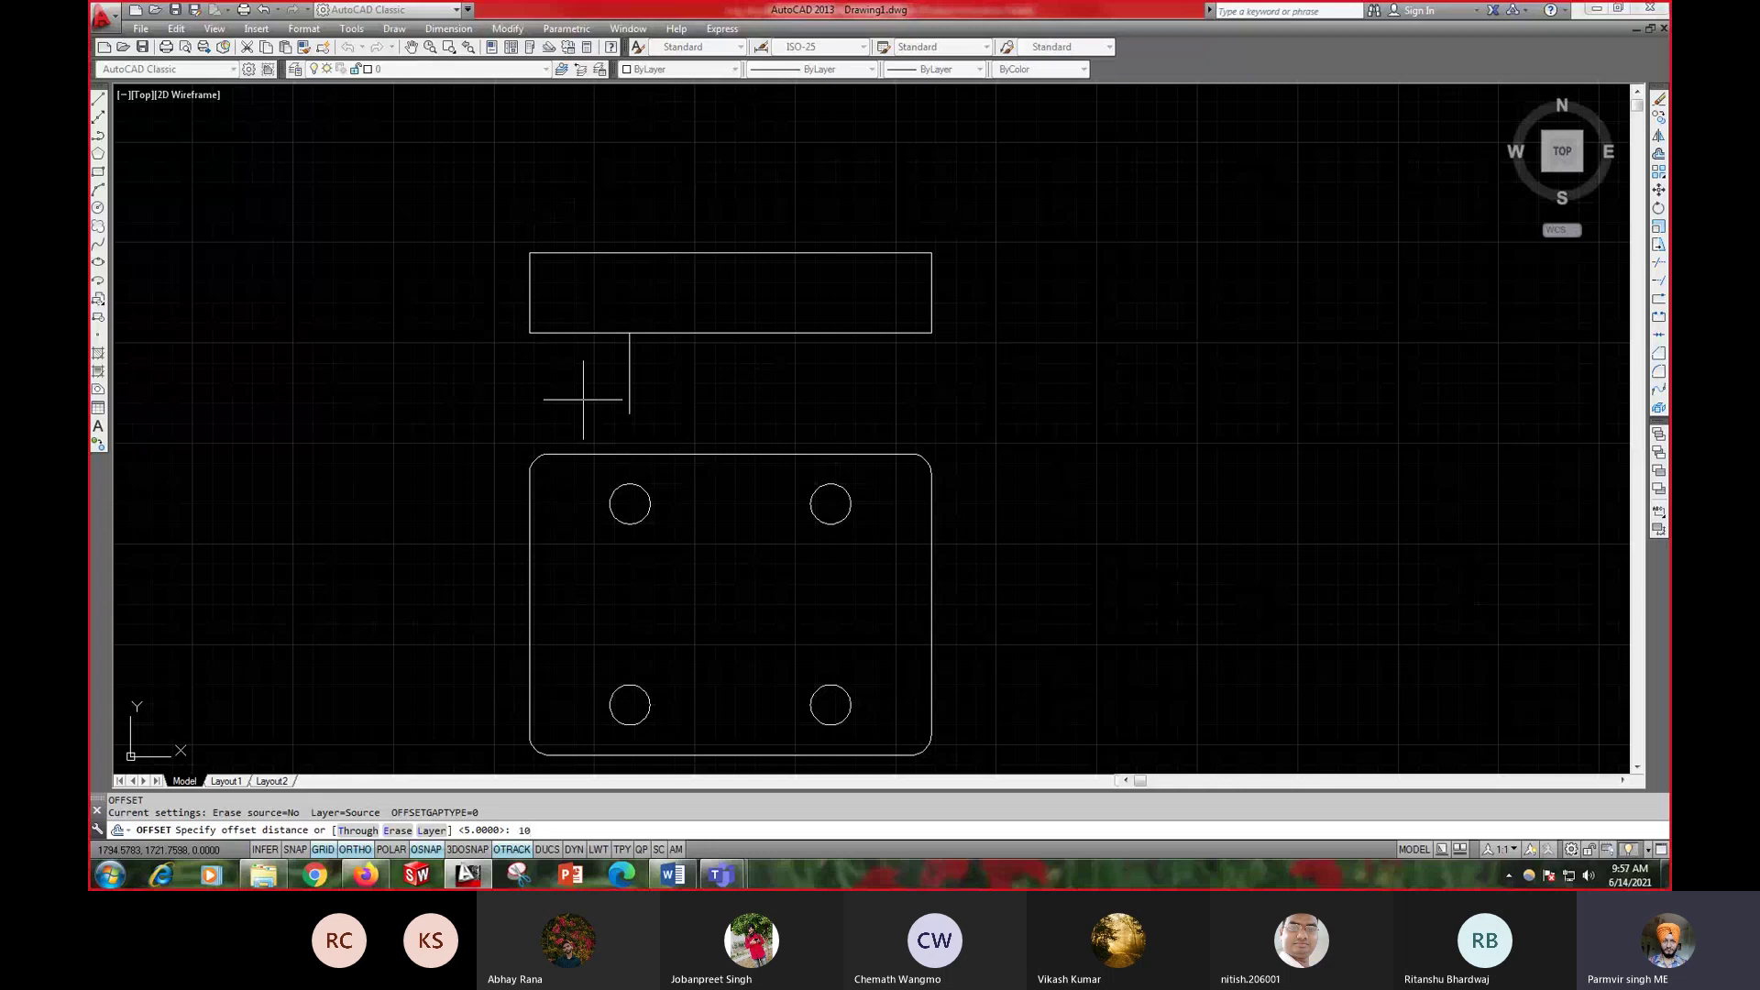
pyautogui.press('Return')
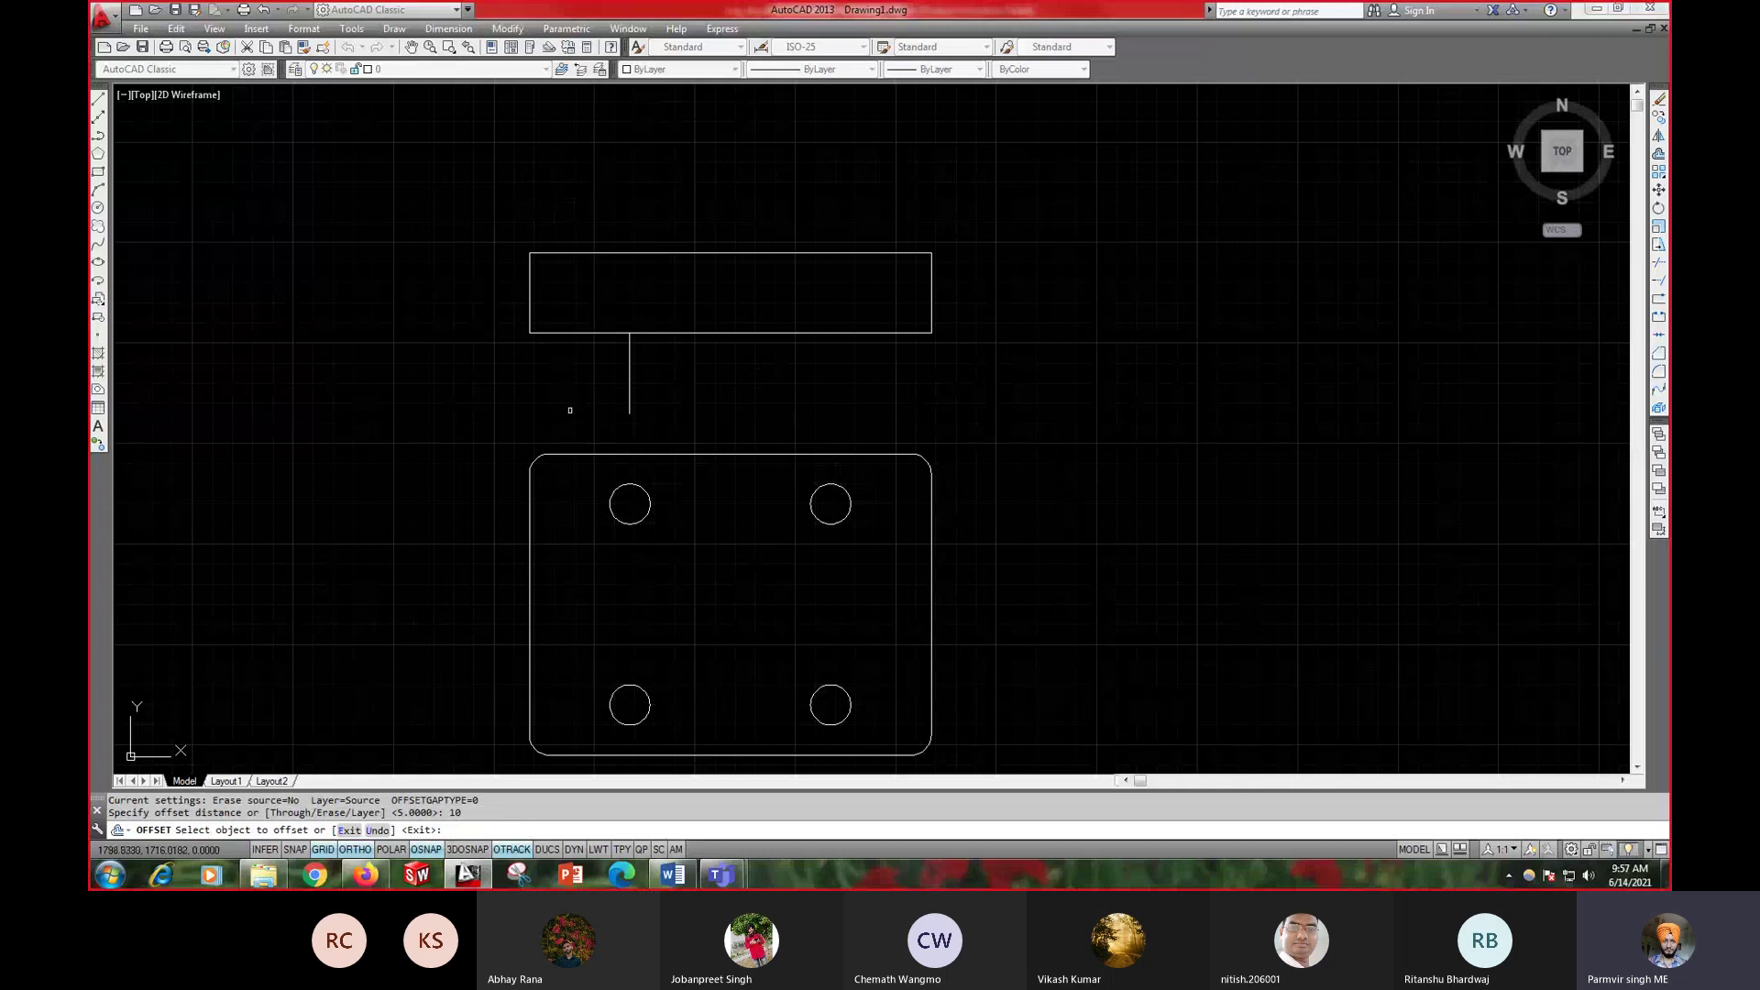
pyautogui.click(630, 388)
pyautogui.click(647, 388)
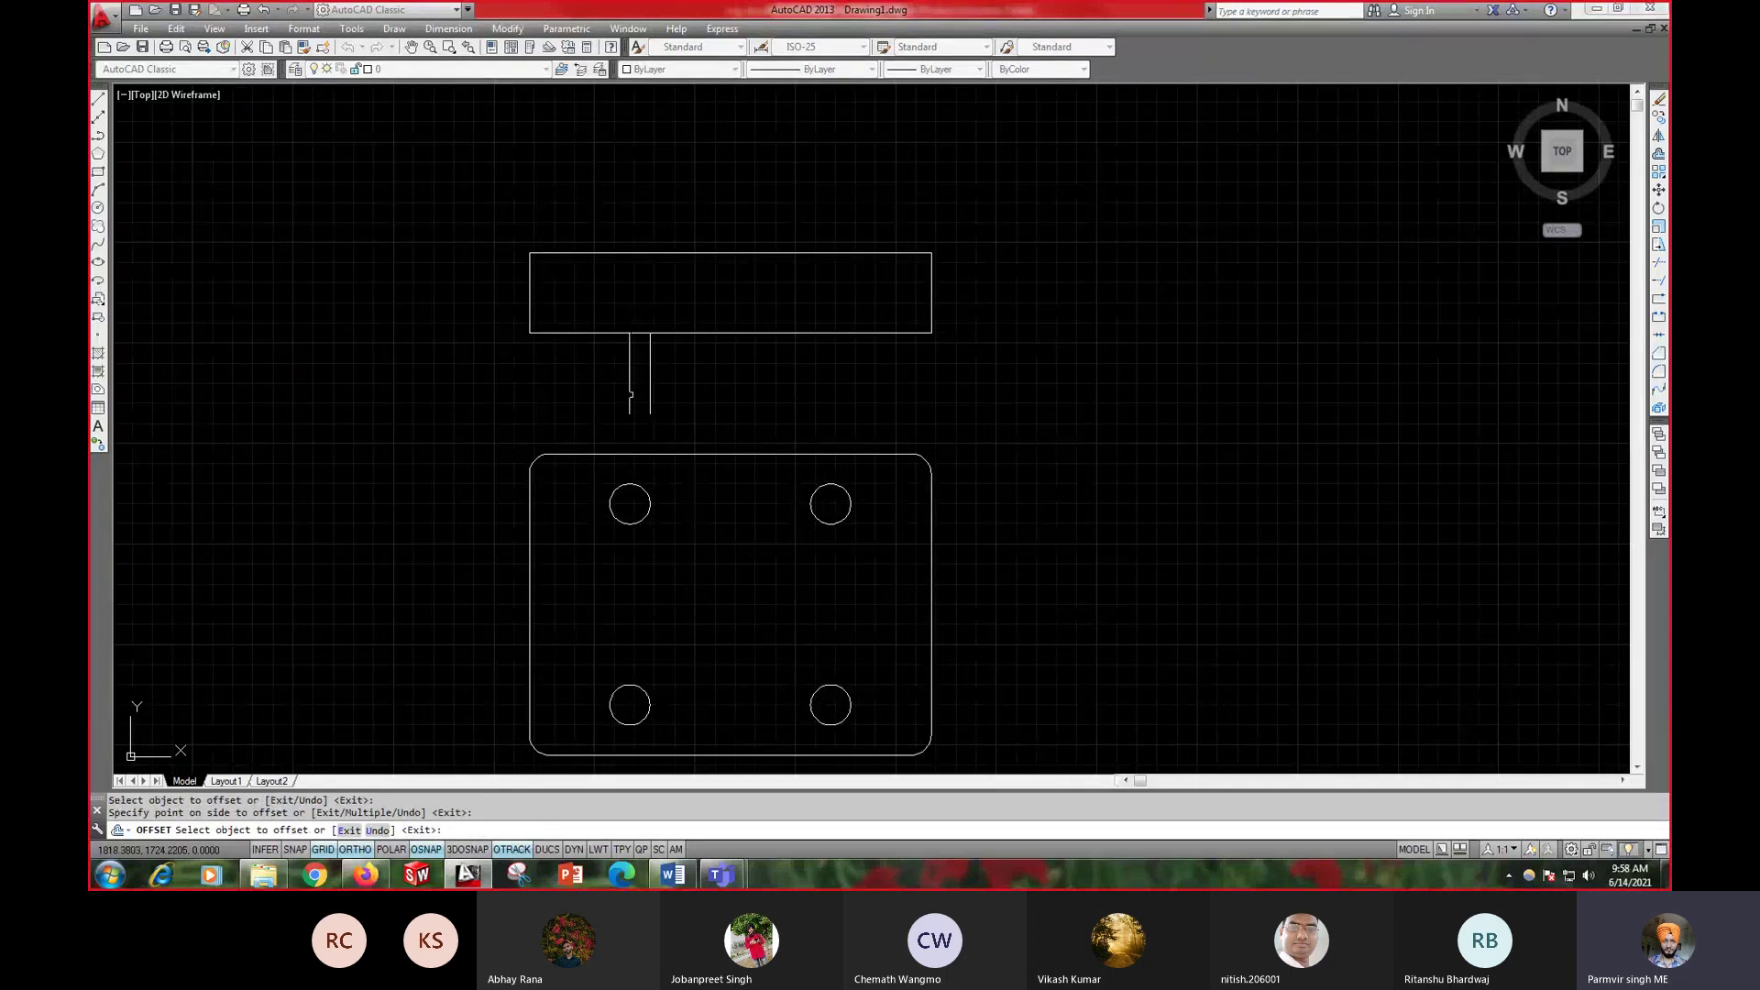
pyautogui.click(630, 394)
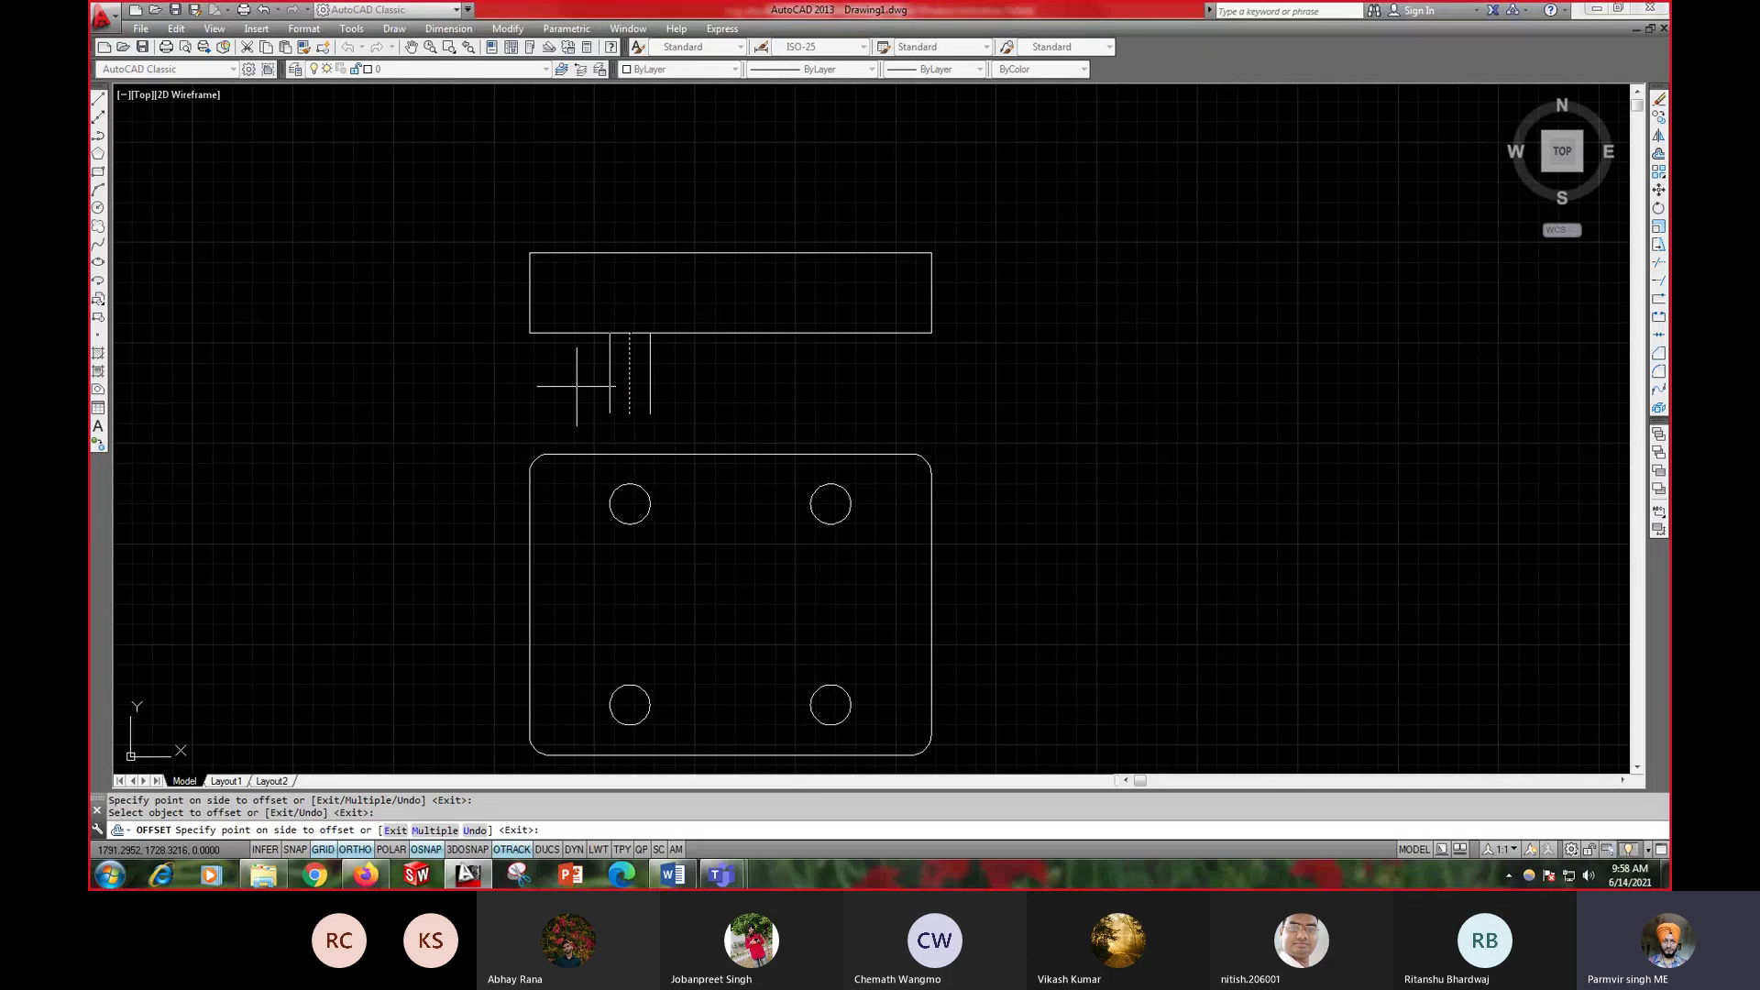
pyautogui.click(577, 386)
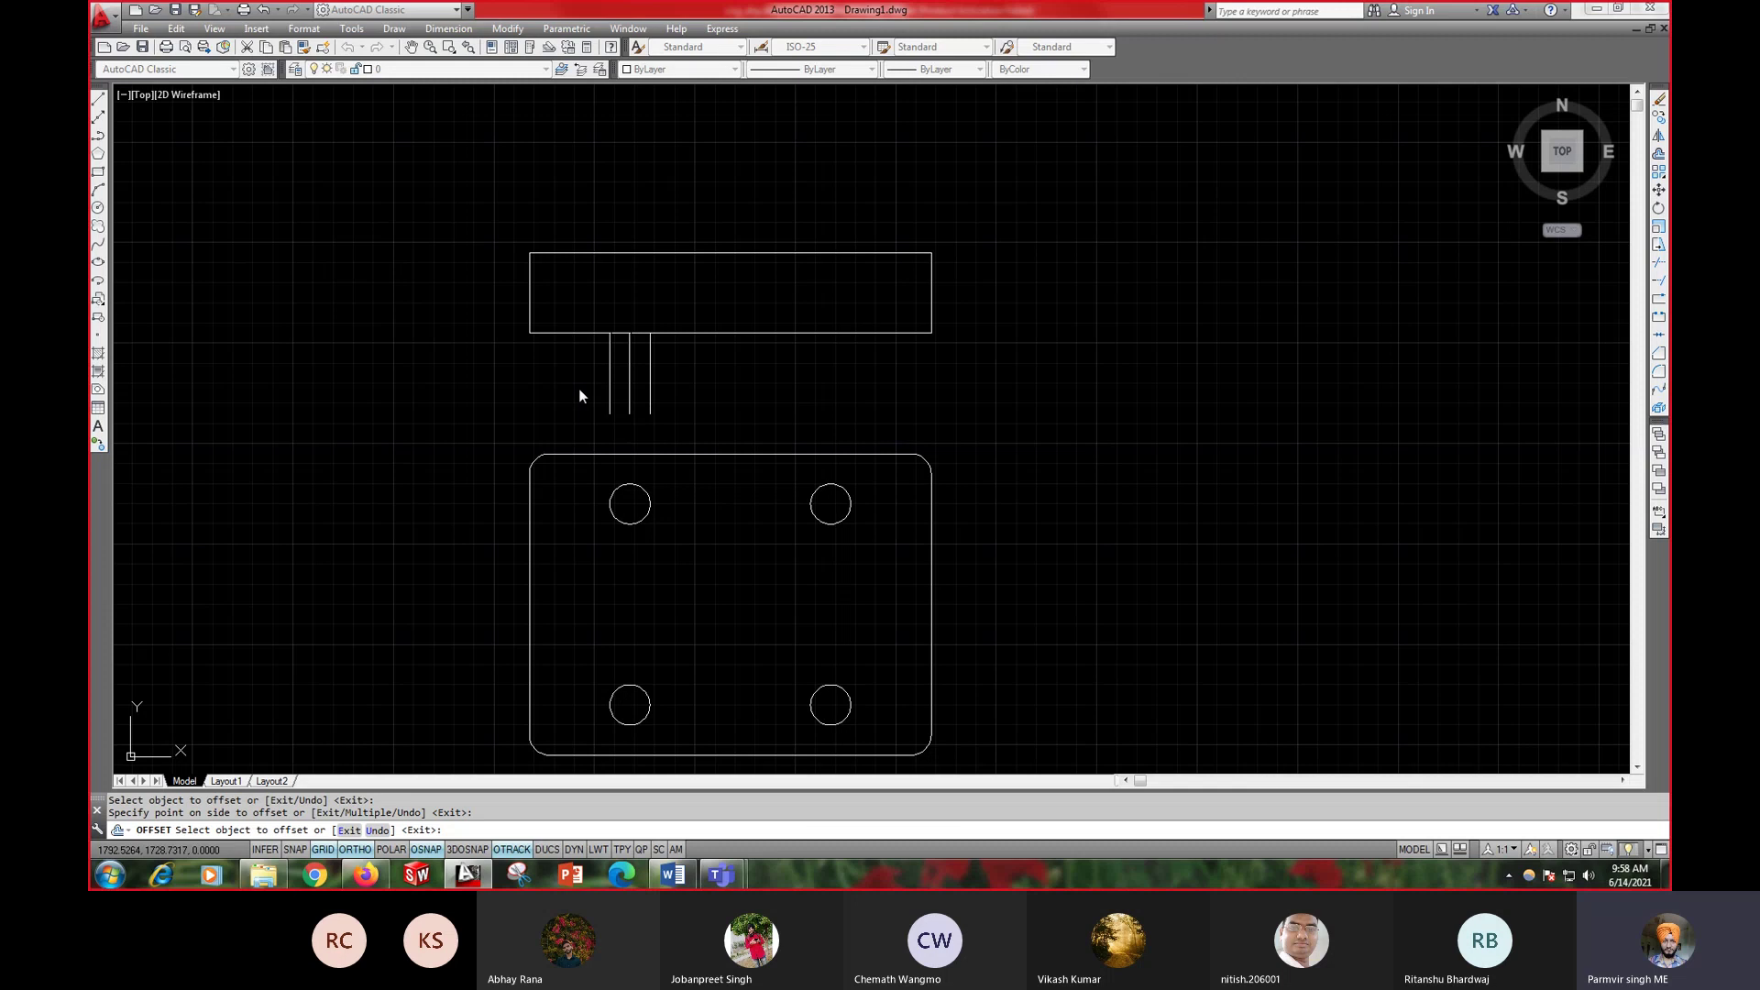
pyautogui.press('Return')
# - Delete the pin's middle line and close the pin with a line joining the lower ends of its two edges
pyautogui.click(630, 383)
pyautogui.press('Delete')
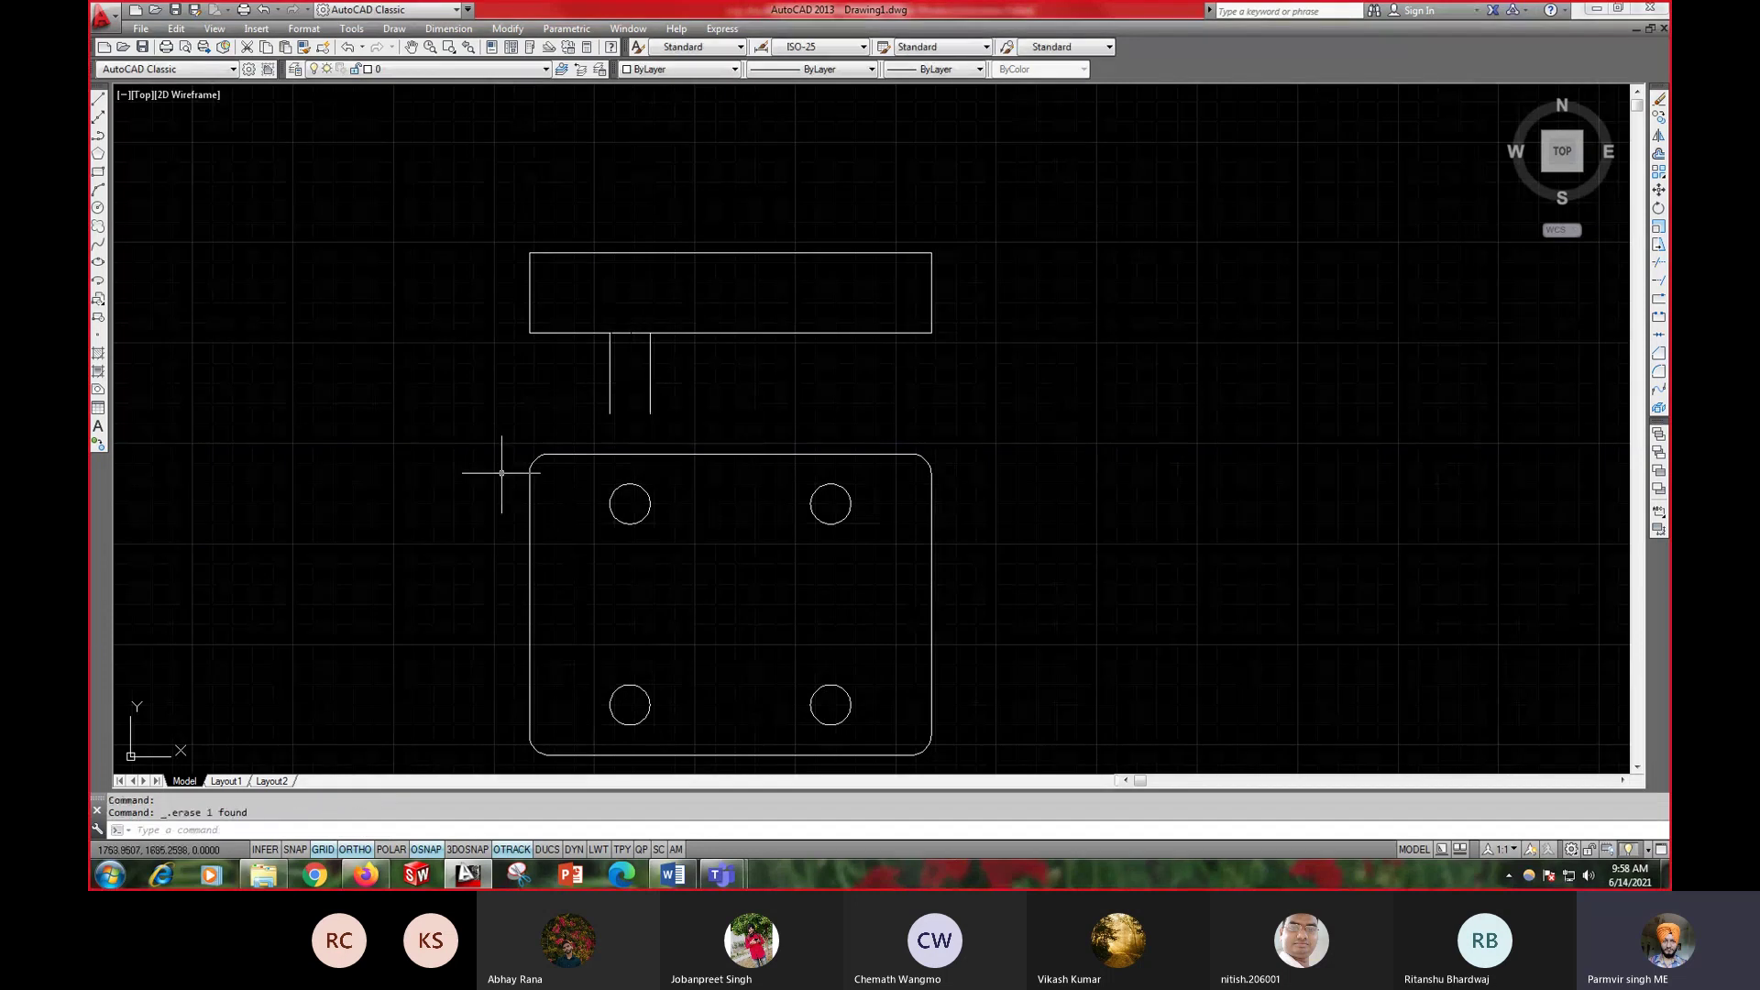
pyautogui.write('l')
pyautogui.press('Return')
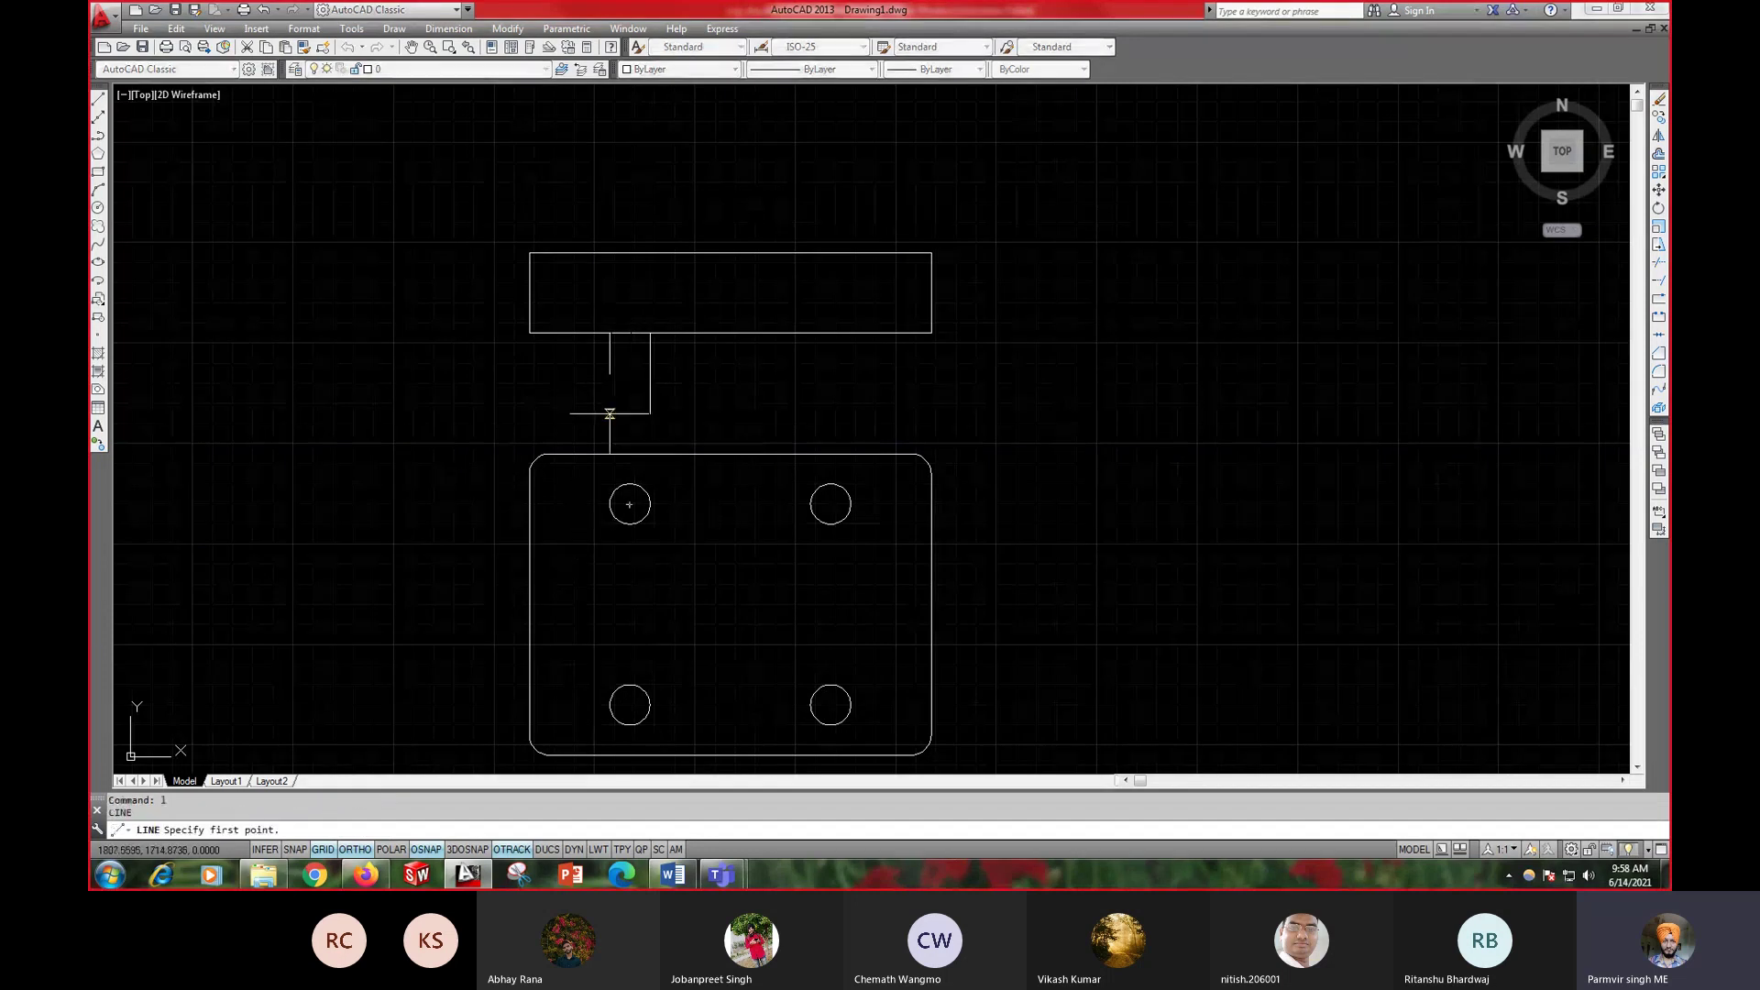
pyautogui.click(609, 414)
pyautogui.click(649, 414)
pyautogui.rightClick(628, 375)
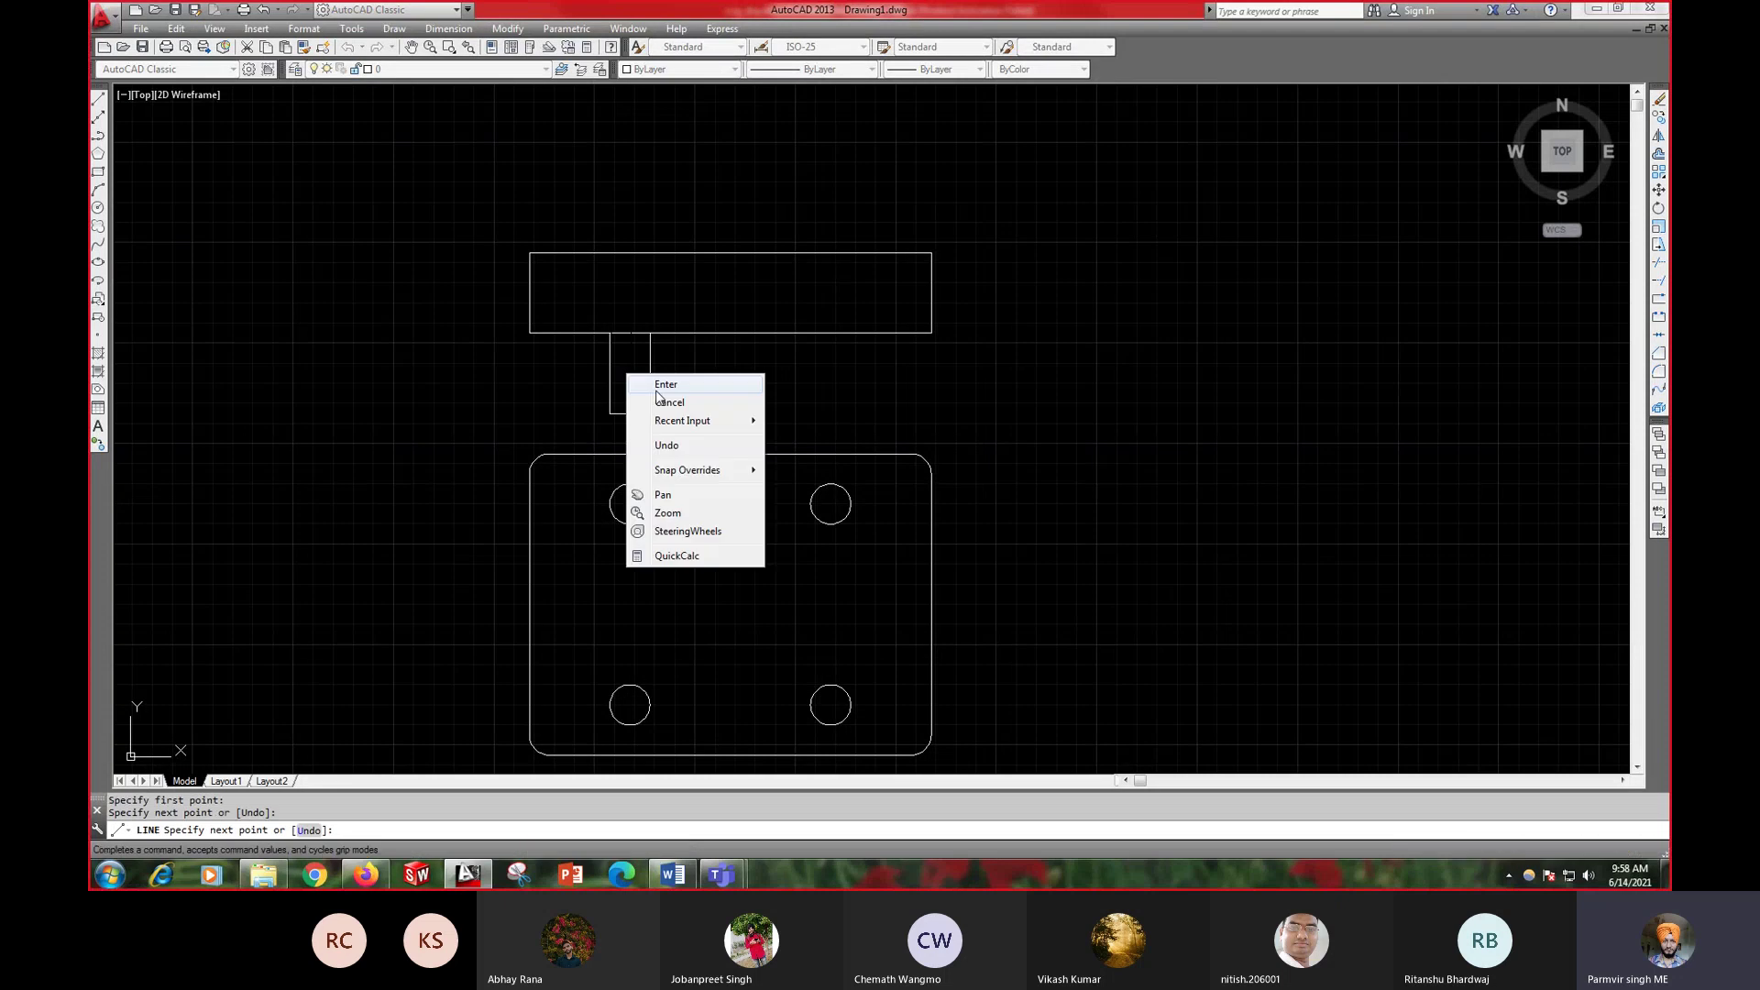
pyautogui.click(656, 388)
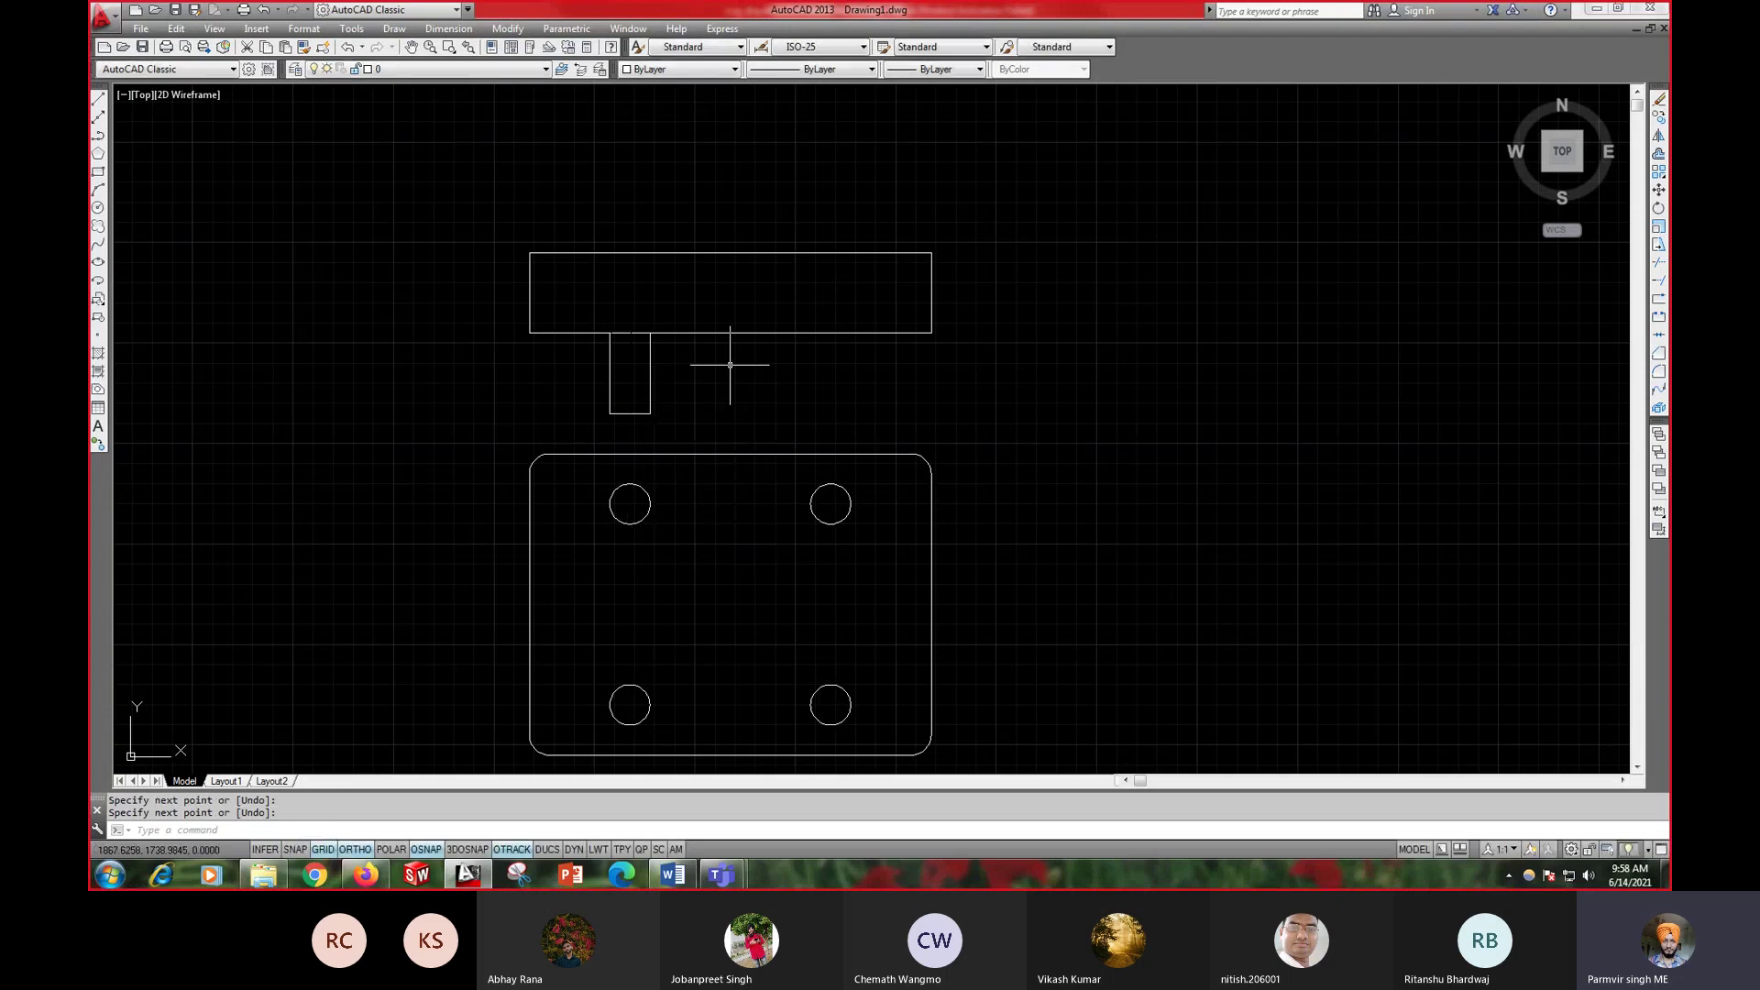
# - Mirror the left pin's three lines about the vertical through the midpoint of the front view's bottom edge, keeping the source objects
pyautogui.scroll(2, 629, 316)
pyautogui.scroll(-1, 637, 342)
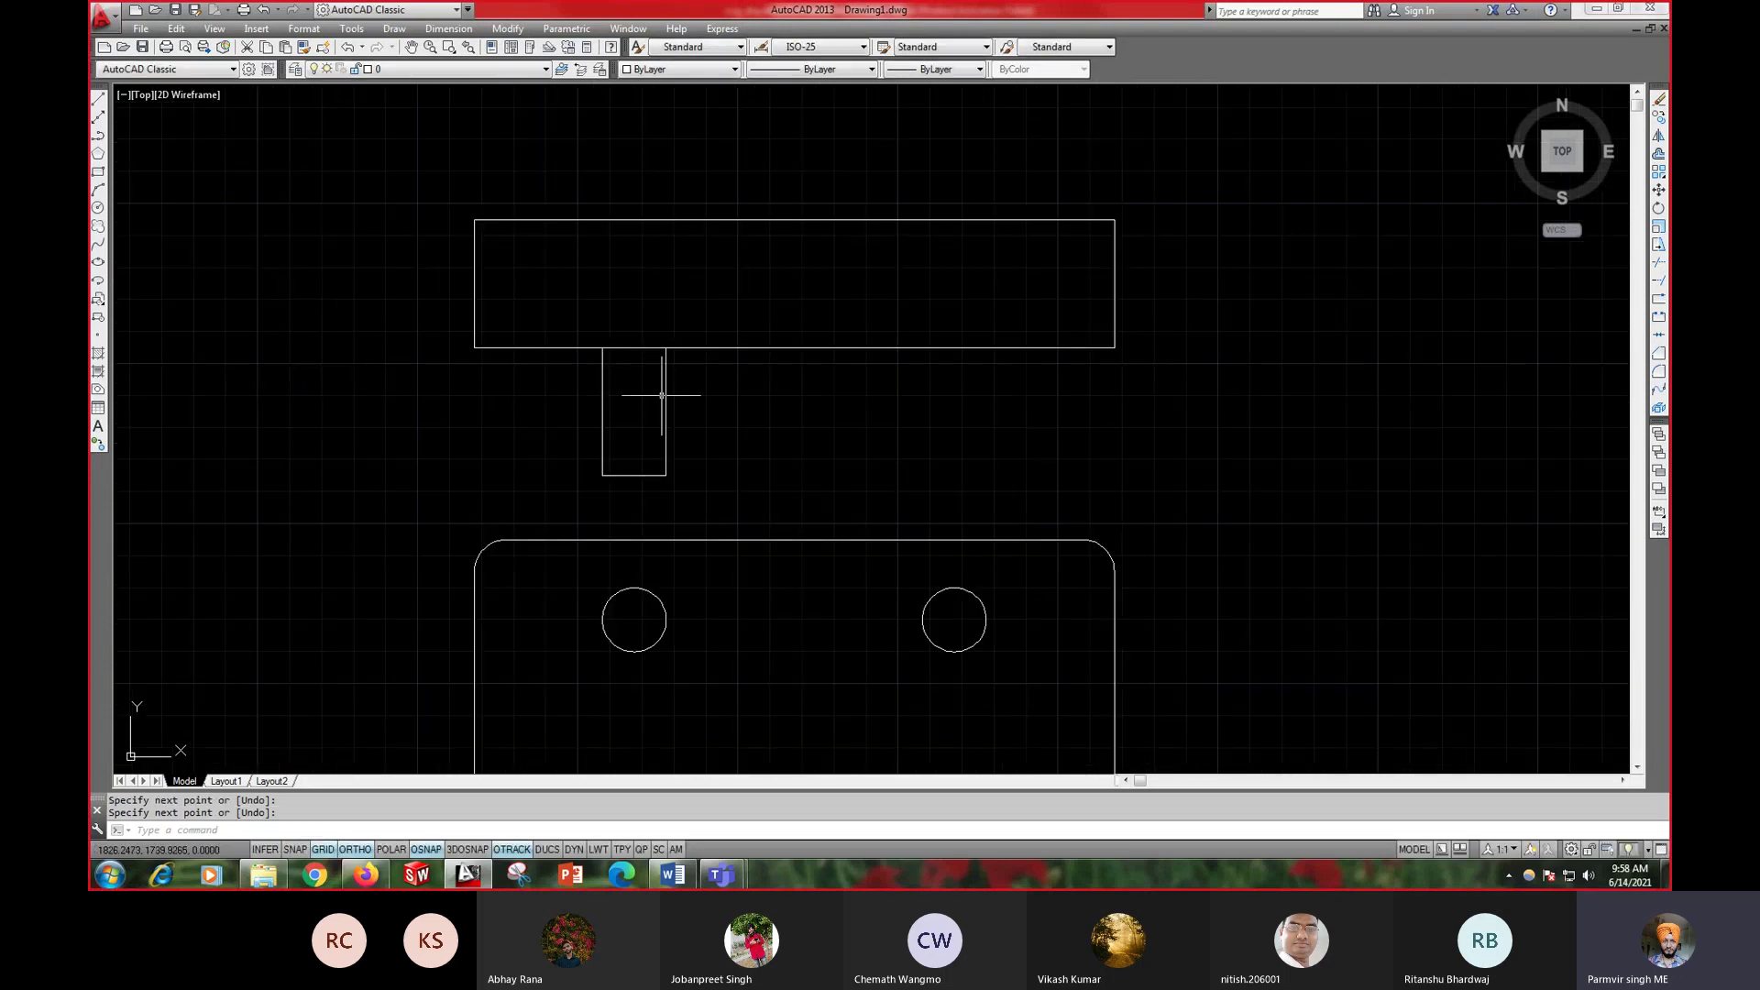
pyautogui.scroll(-1, 661, 377)
pyautogui.scroll(3, 672, 390)
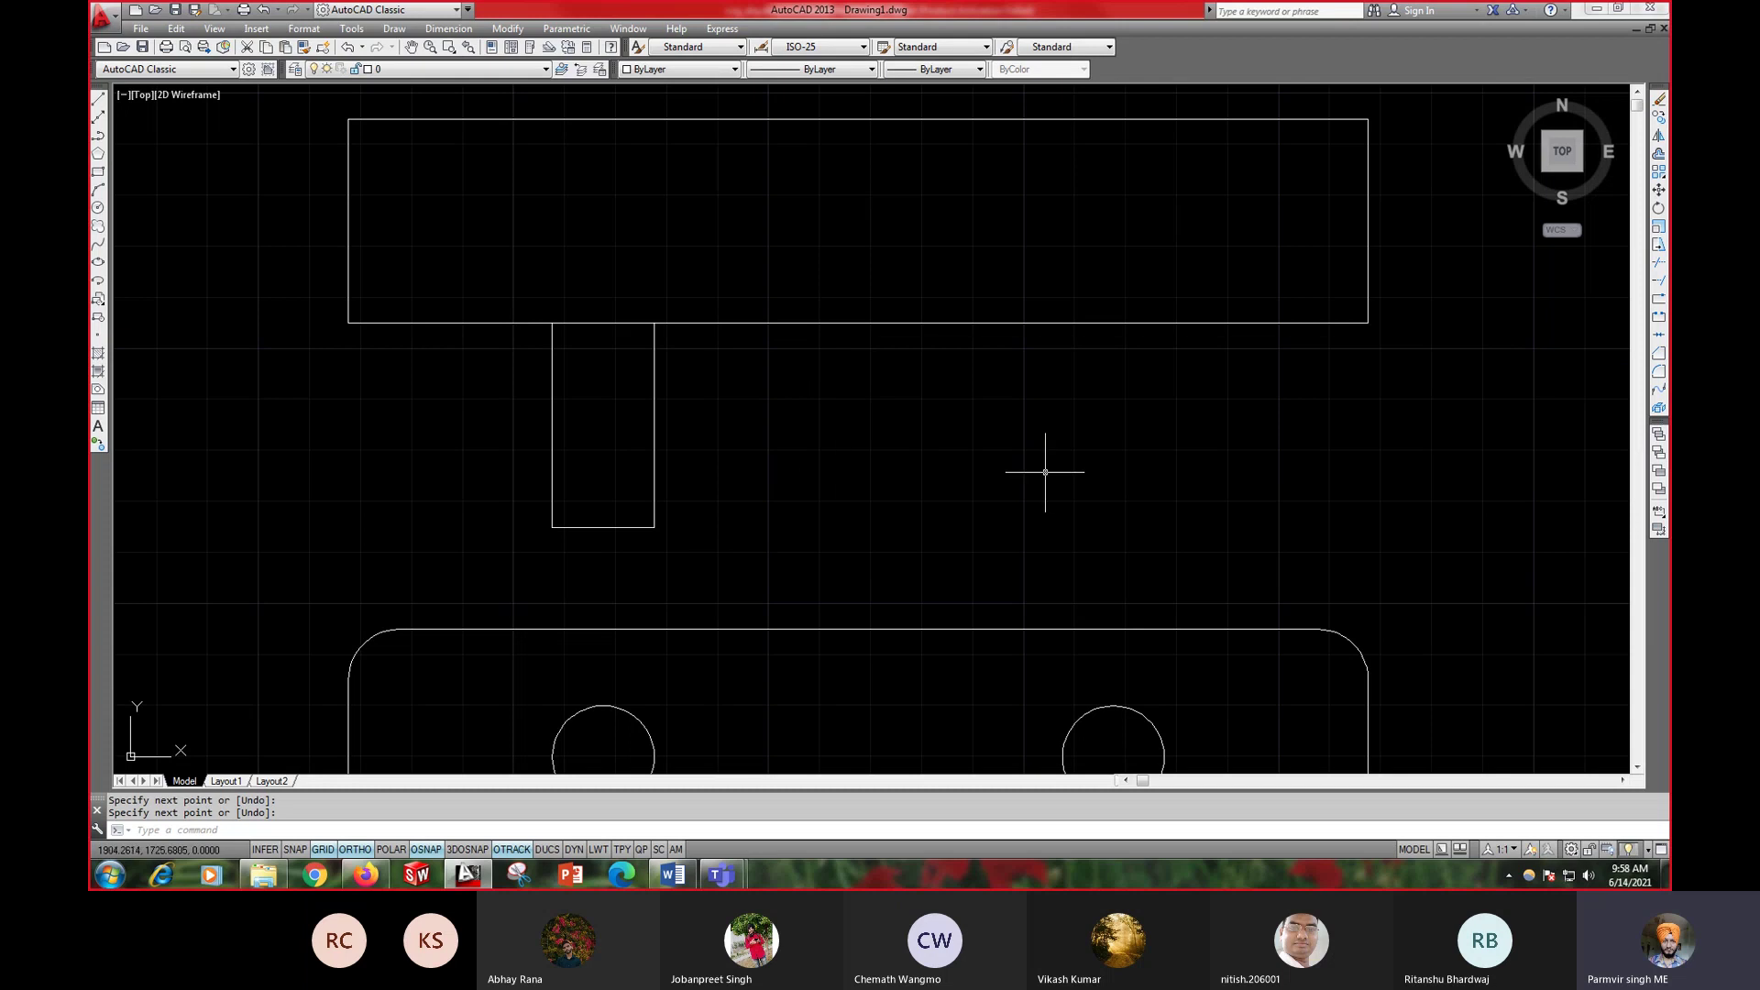
pyautogui.write('mi')
pyautogui.press('Return')
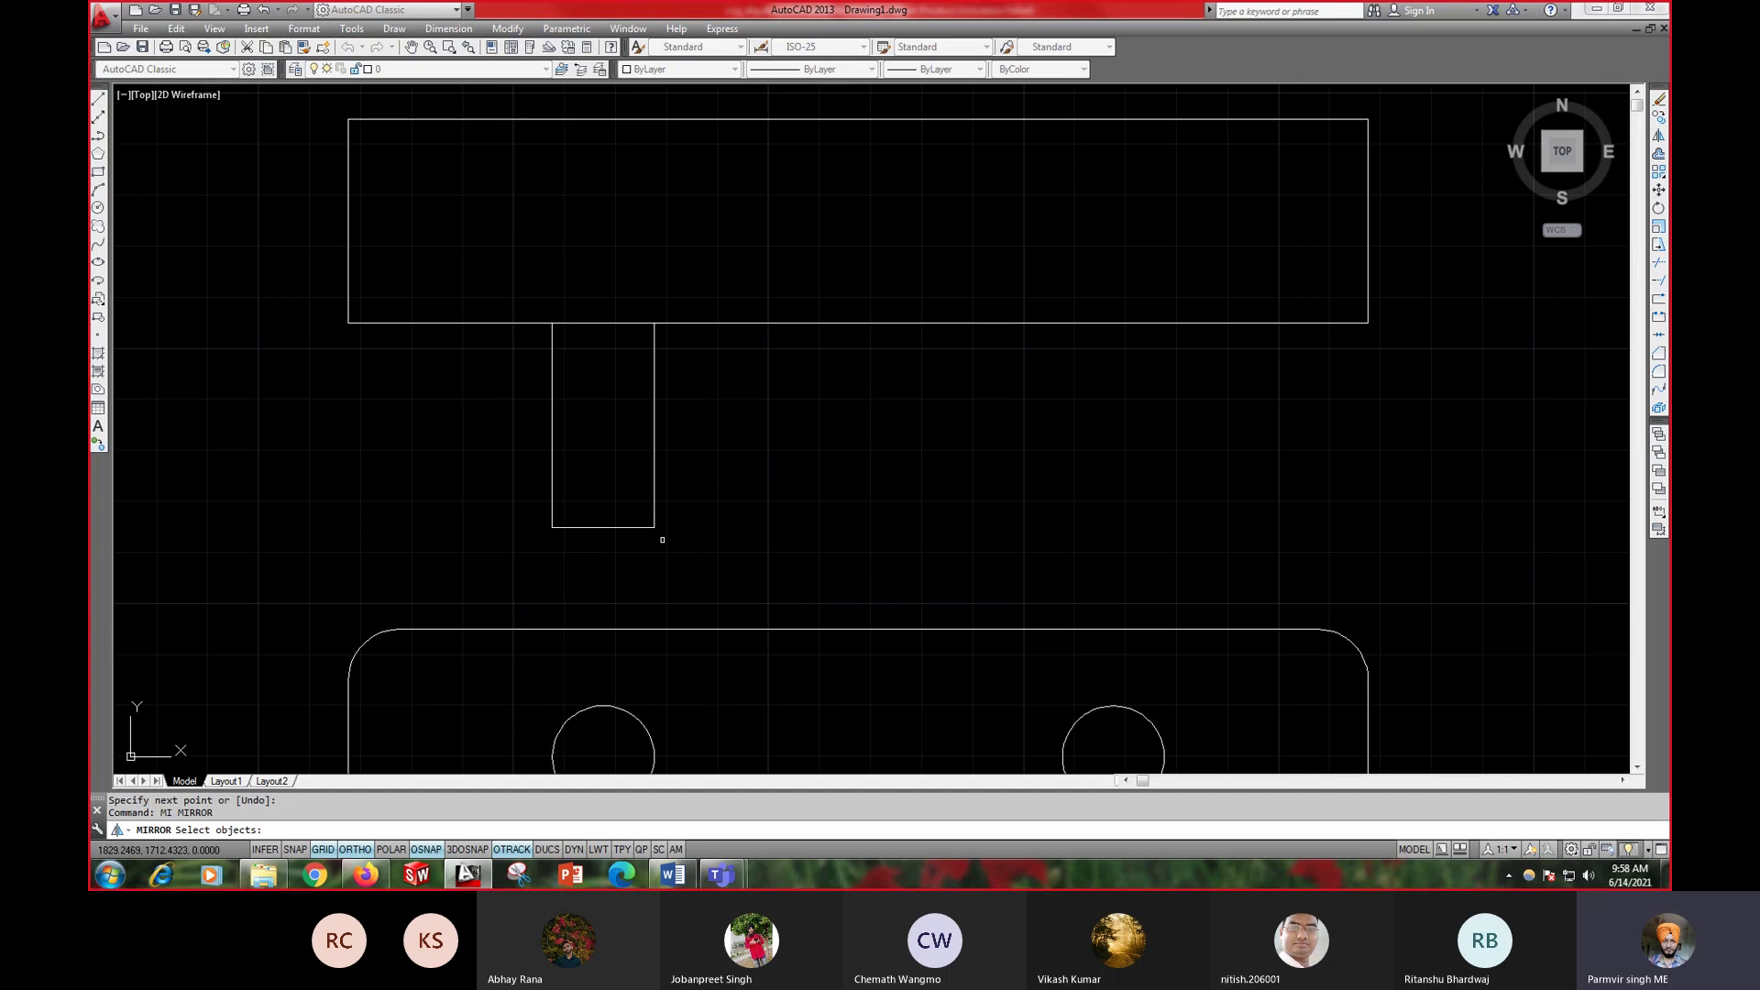
pyautogui.click(662, 539)
pyautogui.click(504, 437)
pyautogui.press('Return')
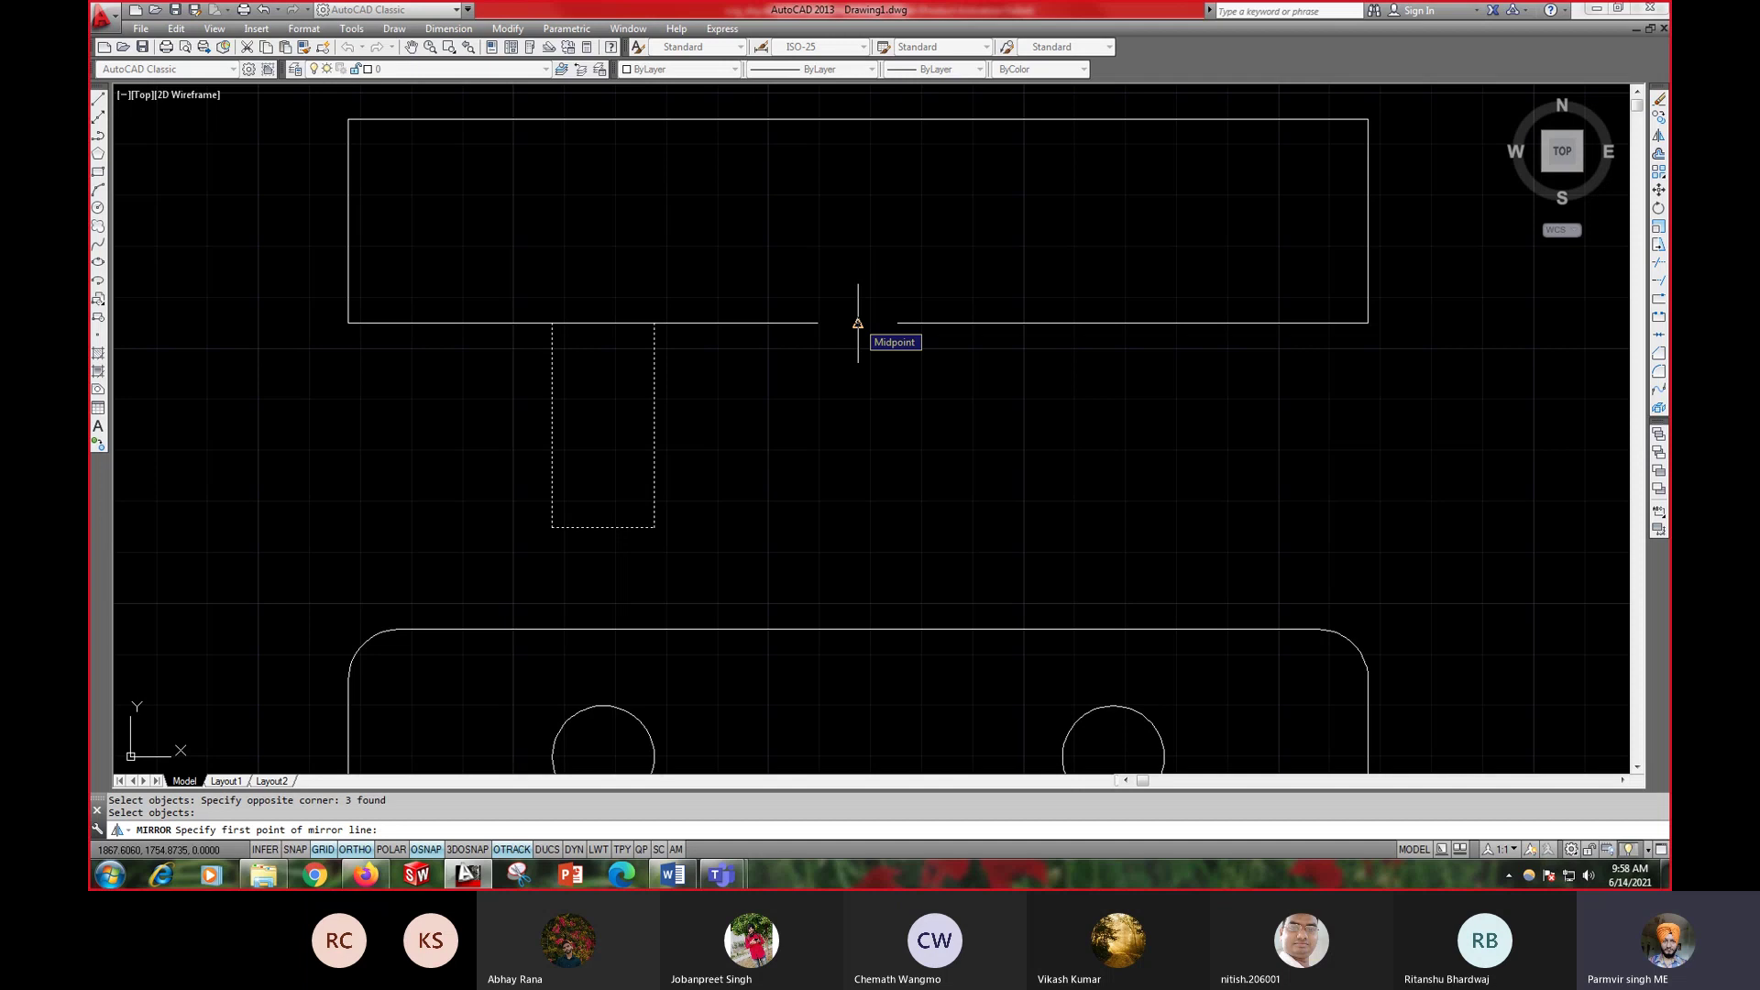
pyautogui.click(857, 323)
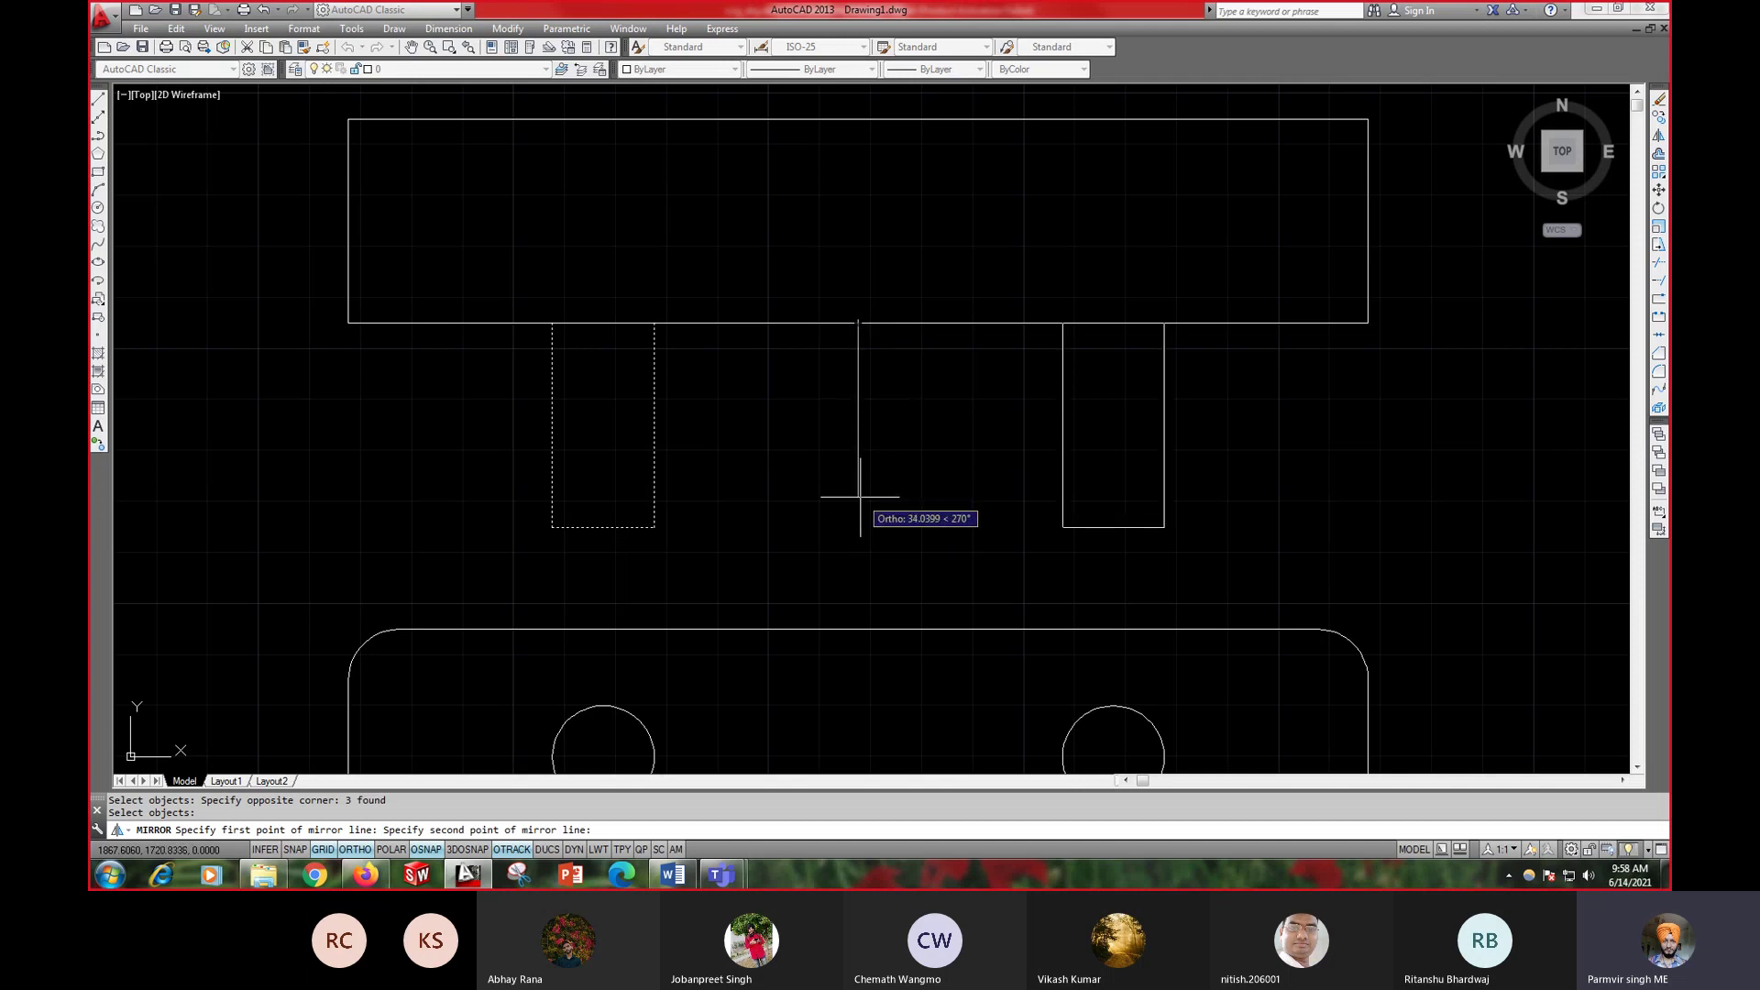
pyautogui.click(860, 496)
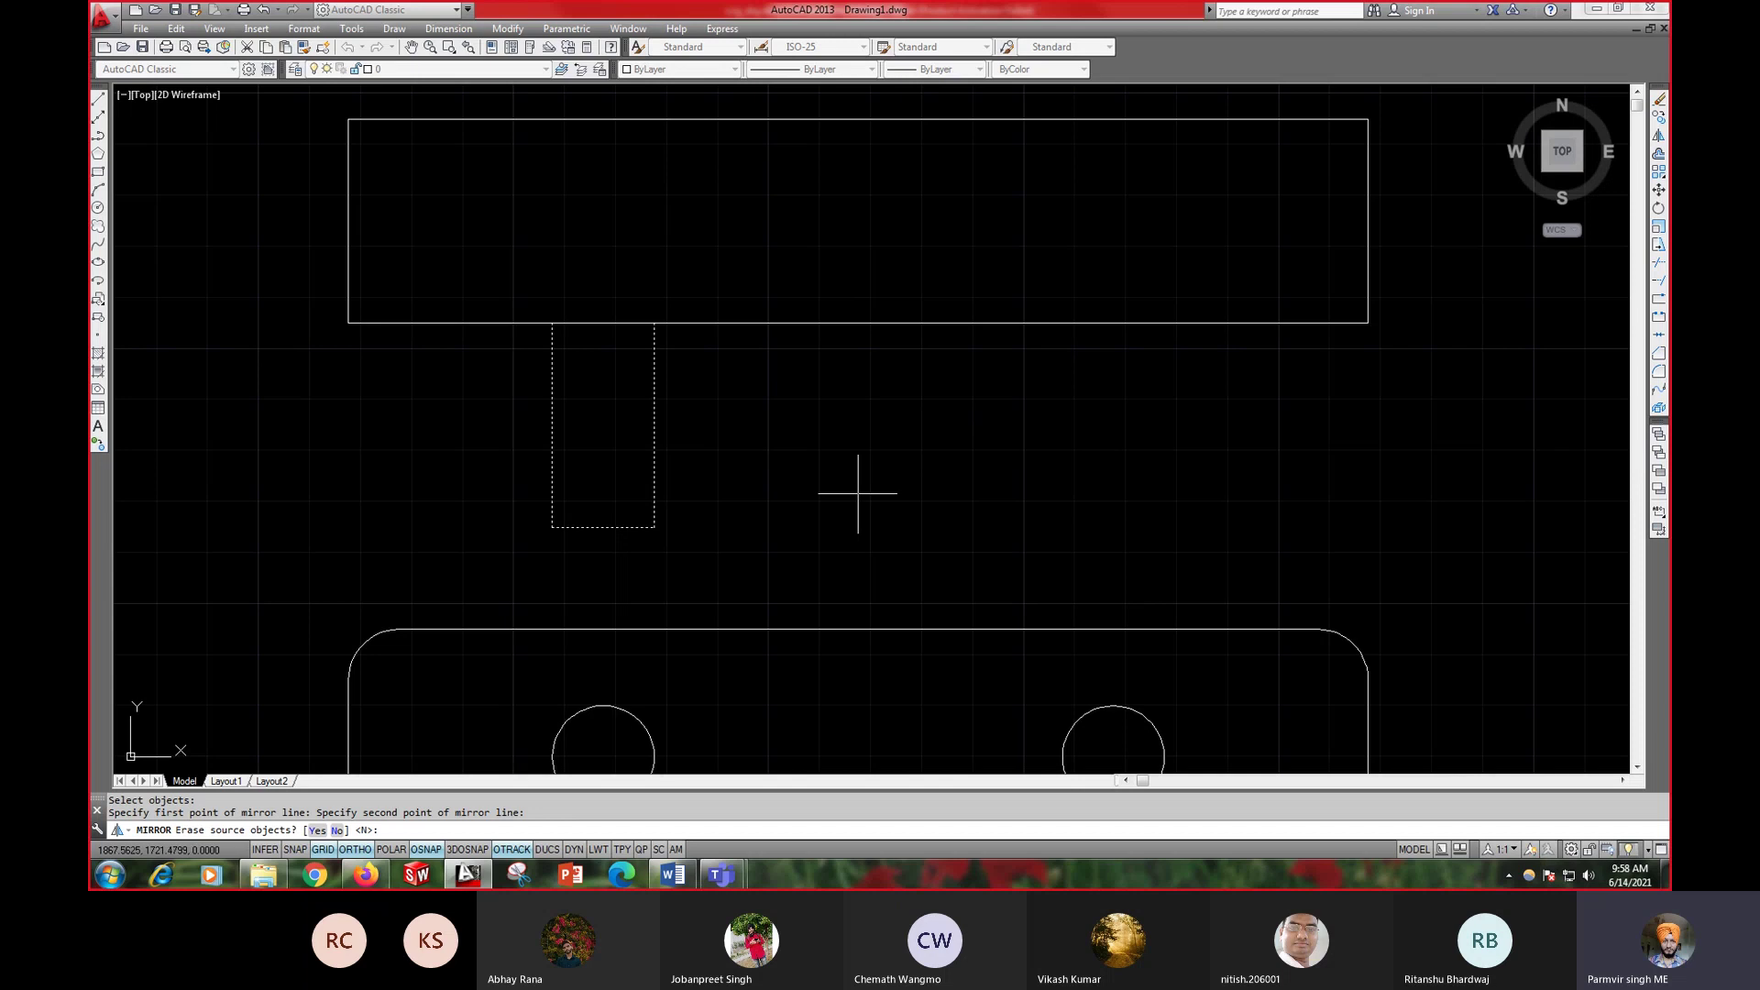
pyautogui.press('Return')
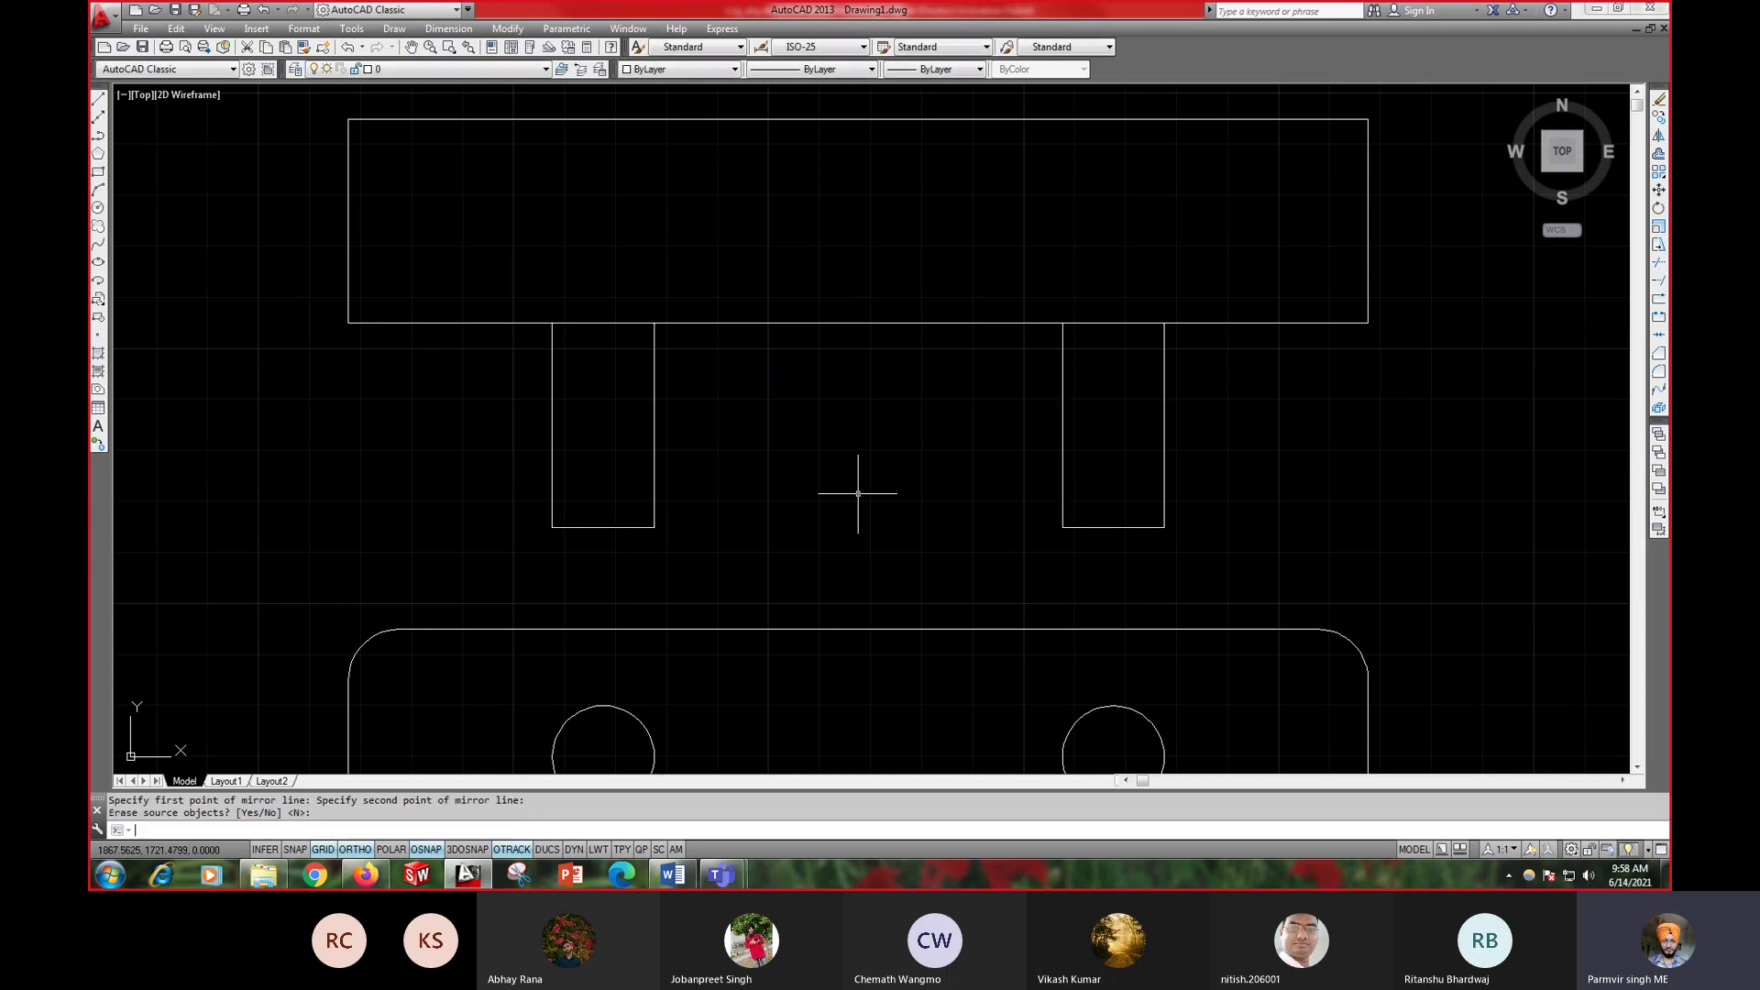
# - Fillet both lower corners of the front view's left pin with radius 10
pyautogui.scroll(-2, 771, 438)
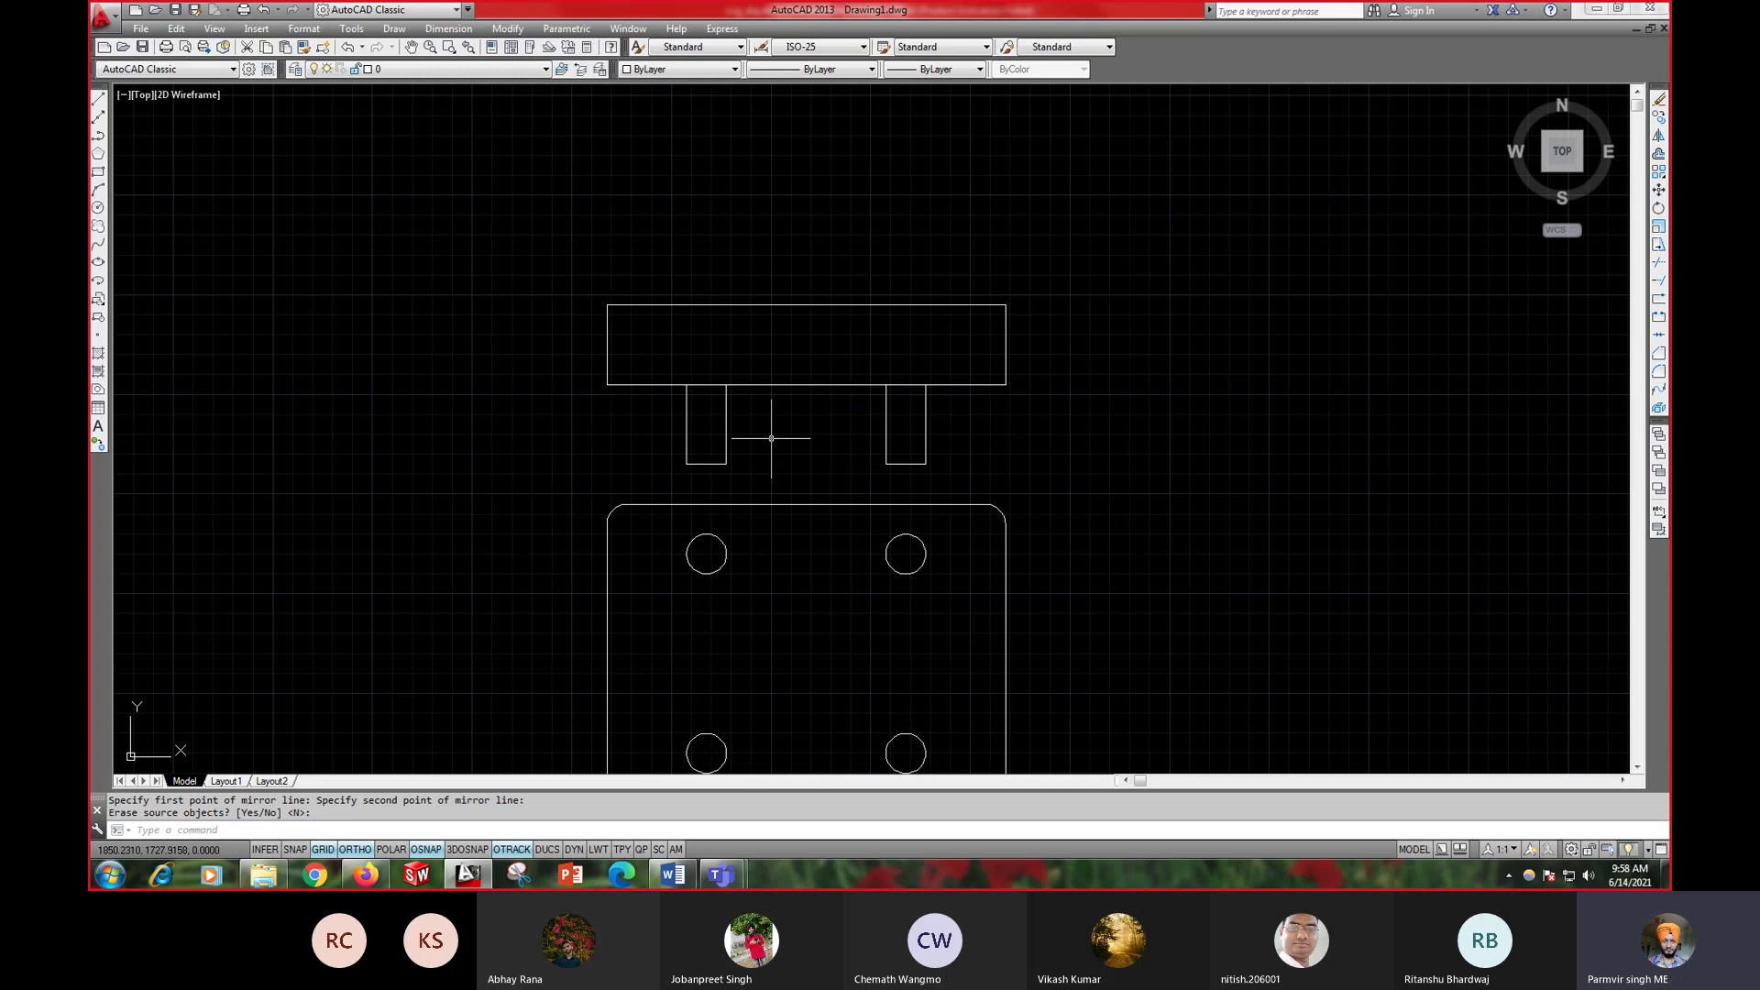
pyautogui.moveTo(771, 438); pyautogui.dragTo(635, 433, button='middle')
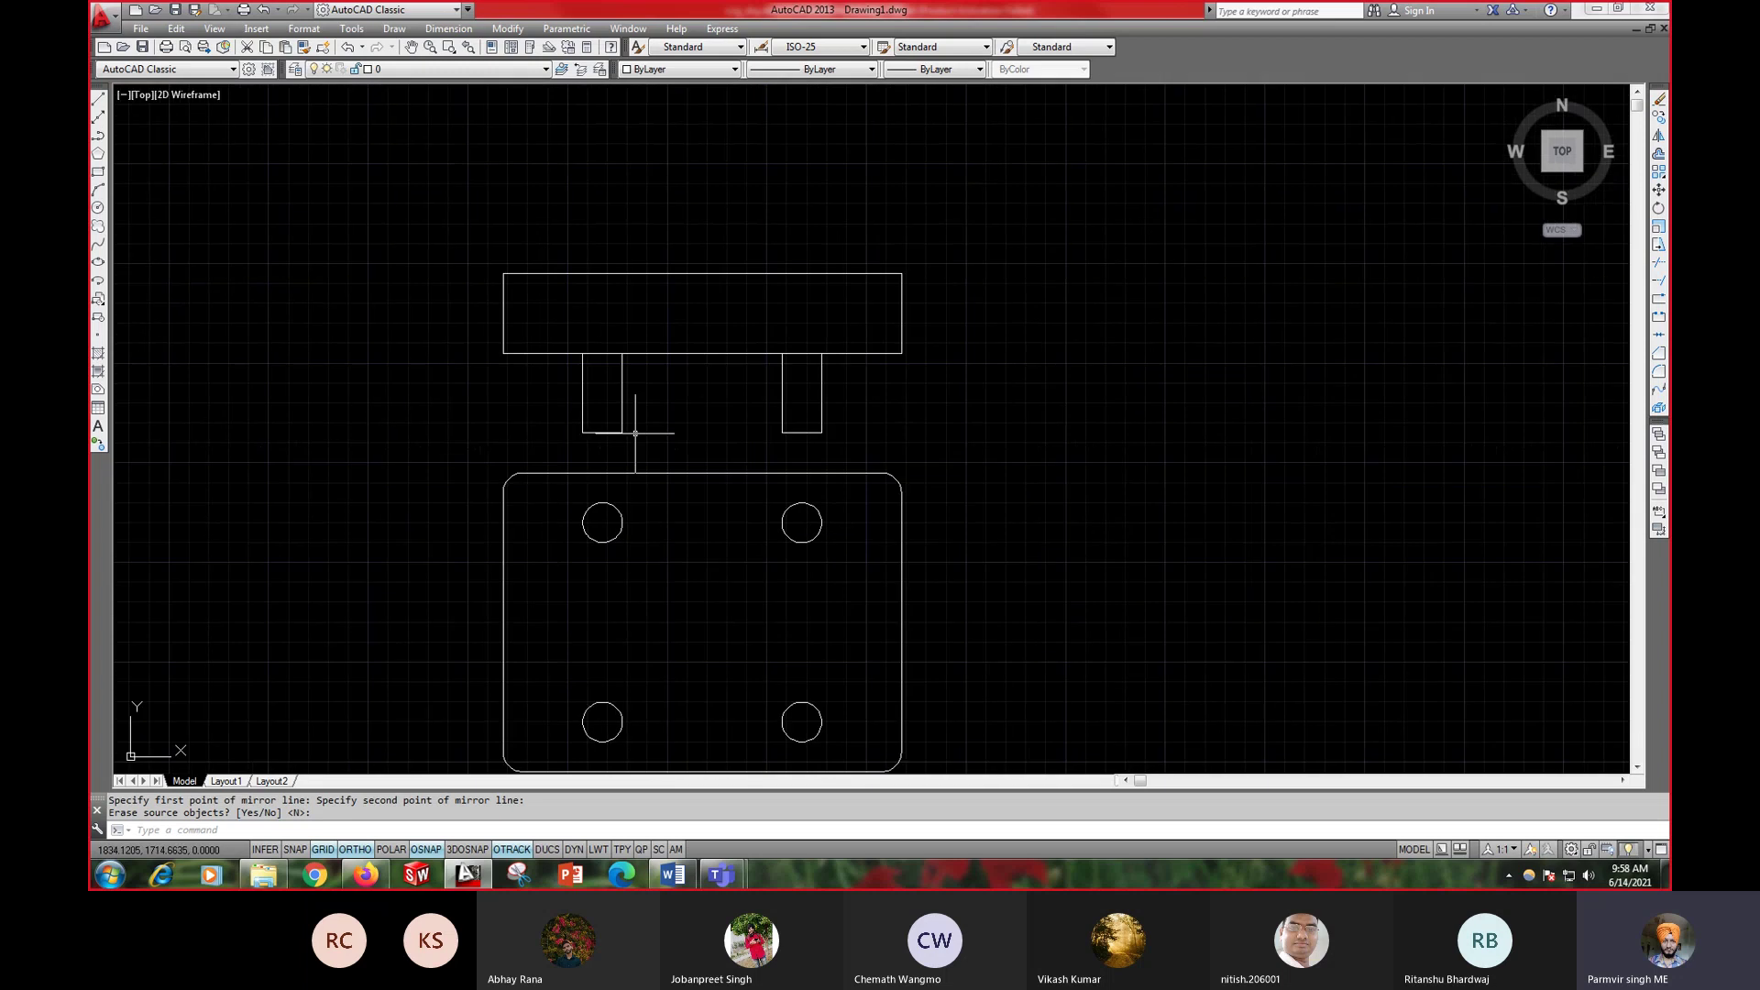
pyautogui.write('f')
pyautogui.press('Return')
pyautogui.click(580, 422)
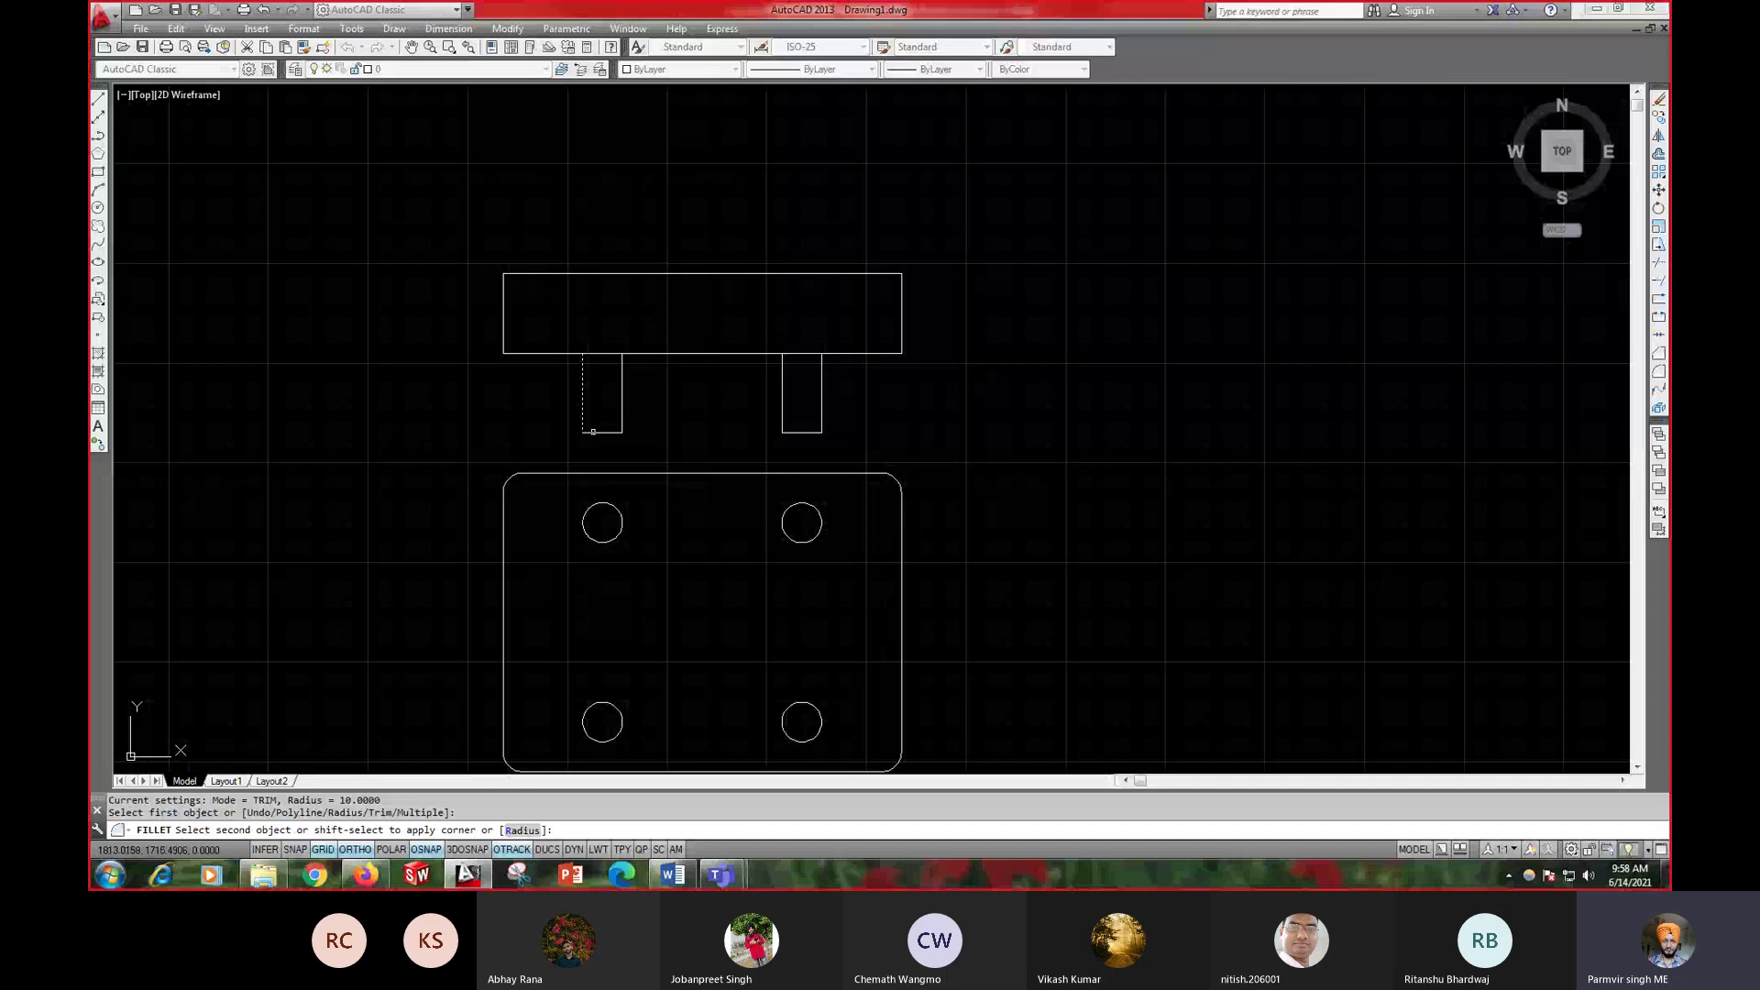
pyautogui.click(594, 431)
pyautogui.press('Return')
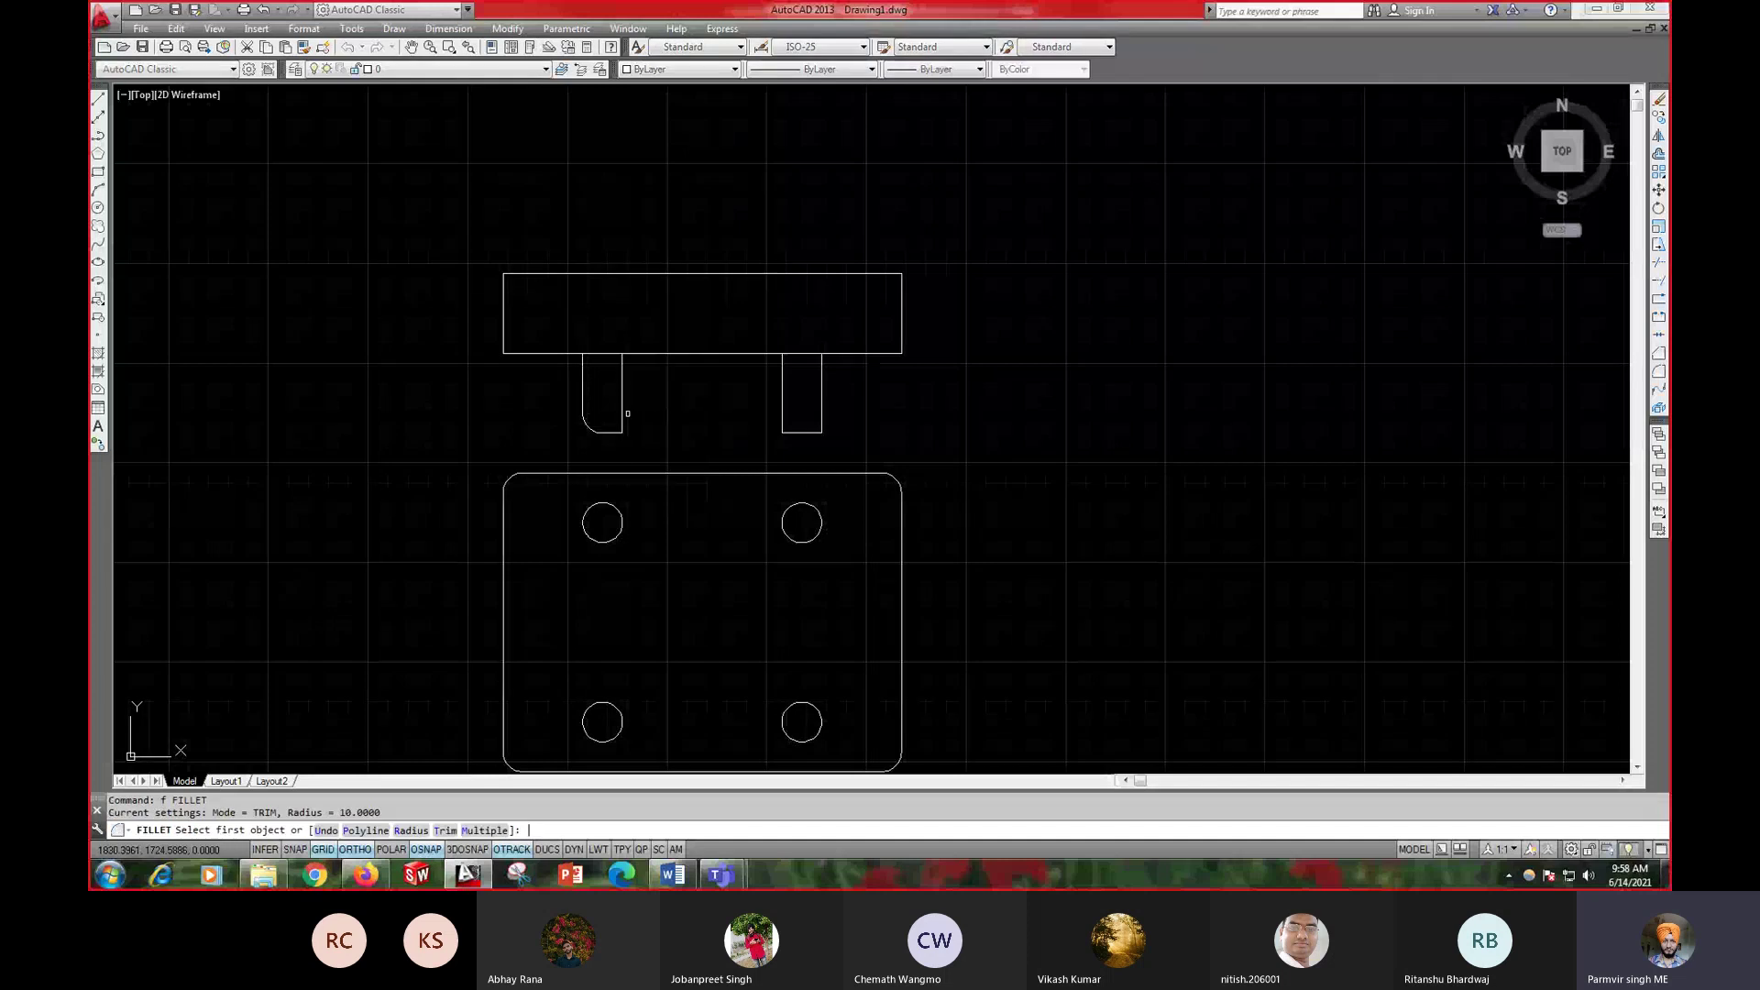
pyautogui.click(622, 417)
pyautogui.click(618, 431)
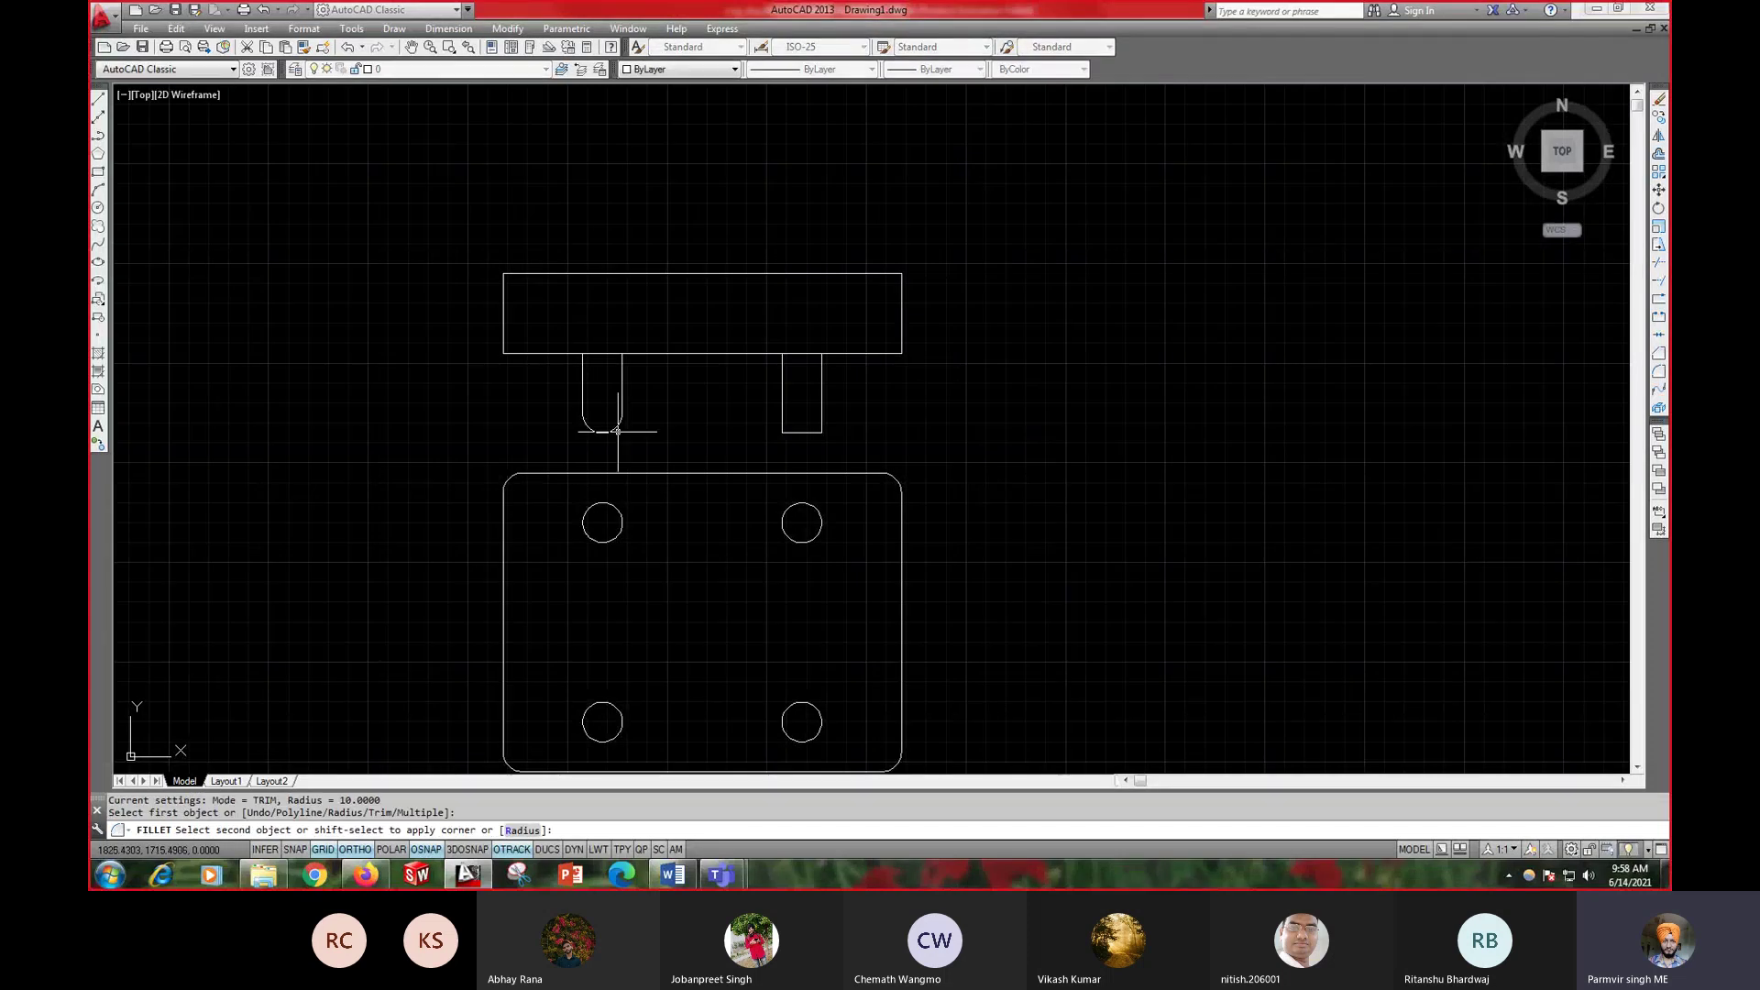
# - Fillet both lower corners of the front view's right pin with radius 10
pyautogui.write('f')
pyautogui.press('Return')
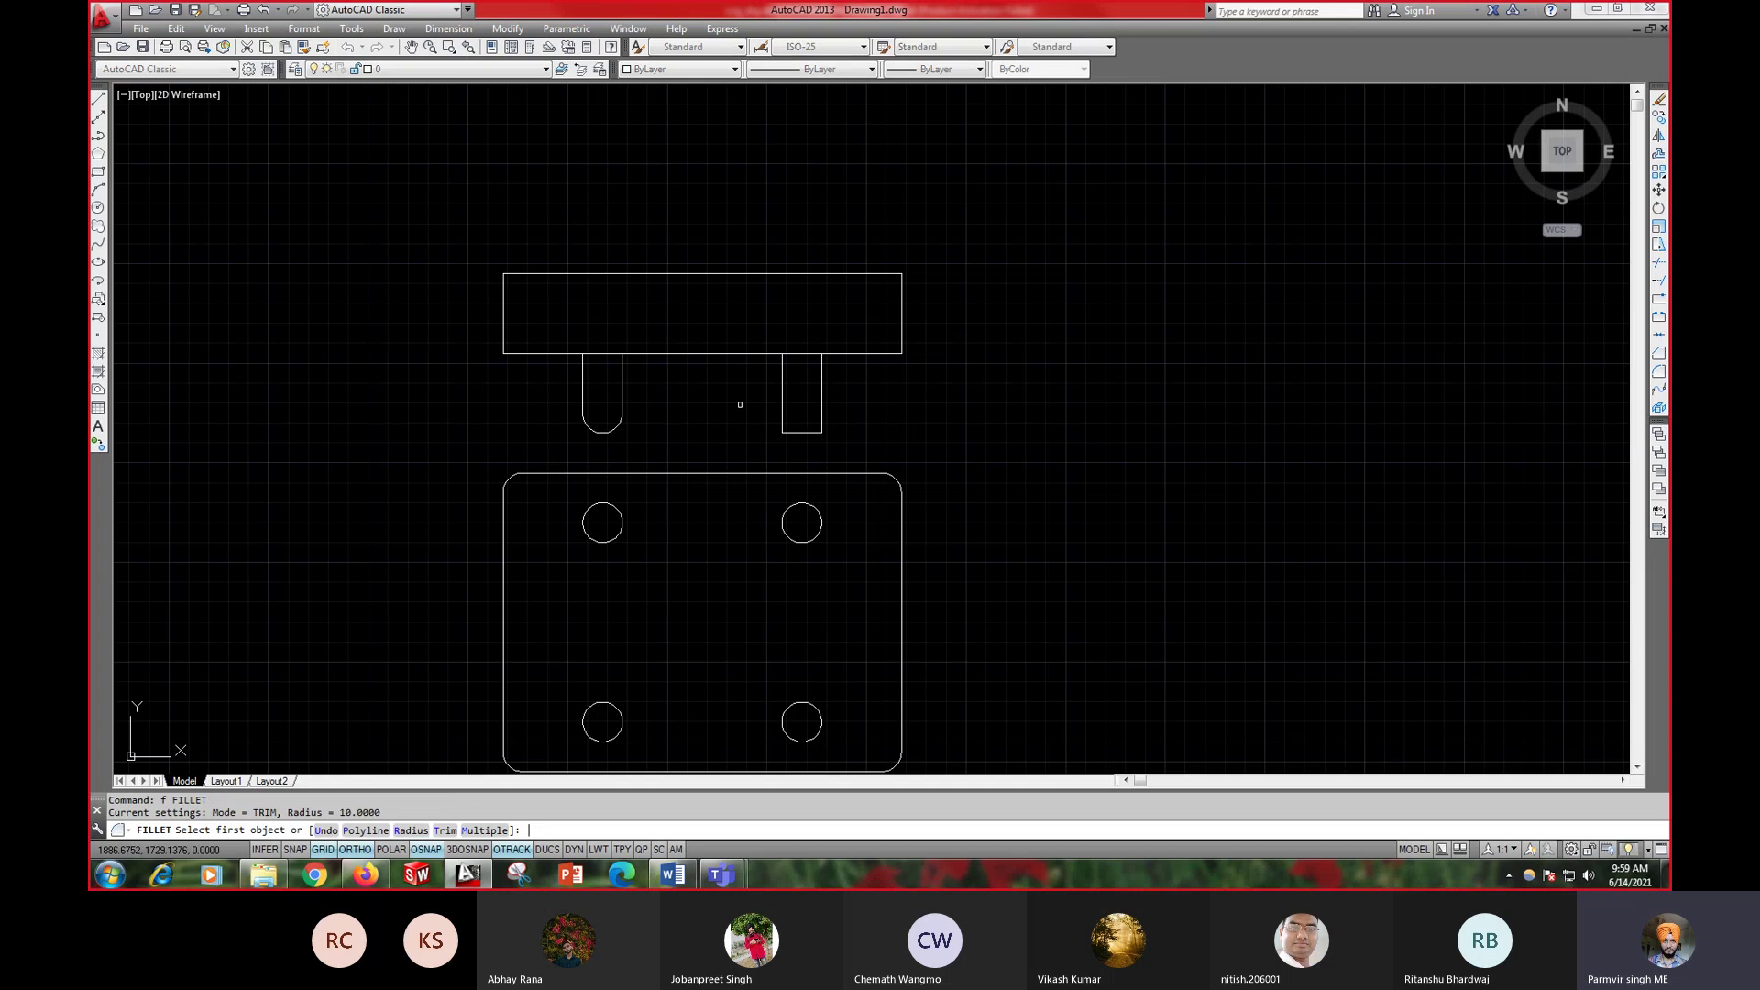
pyautogui.click(782, 418)
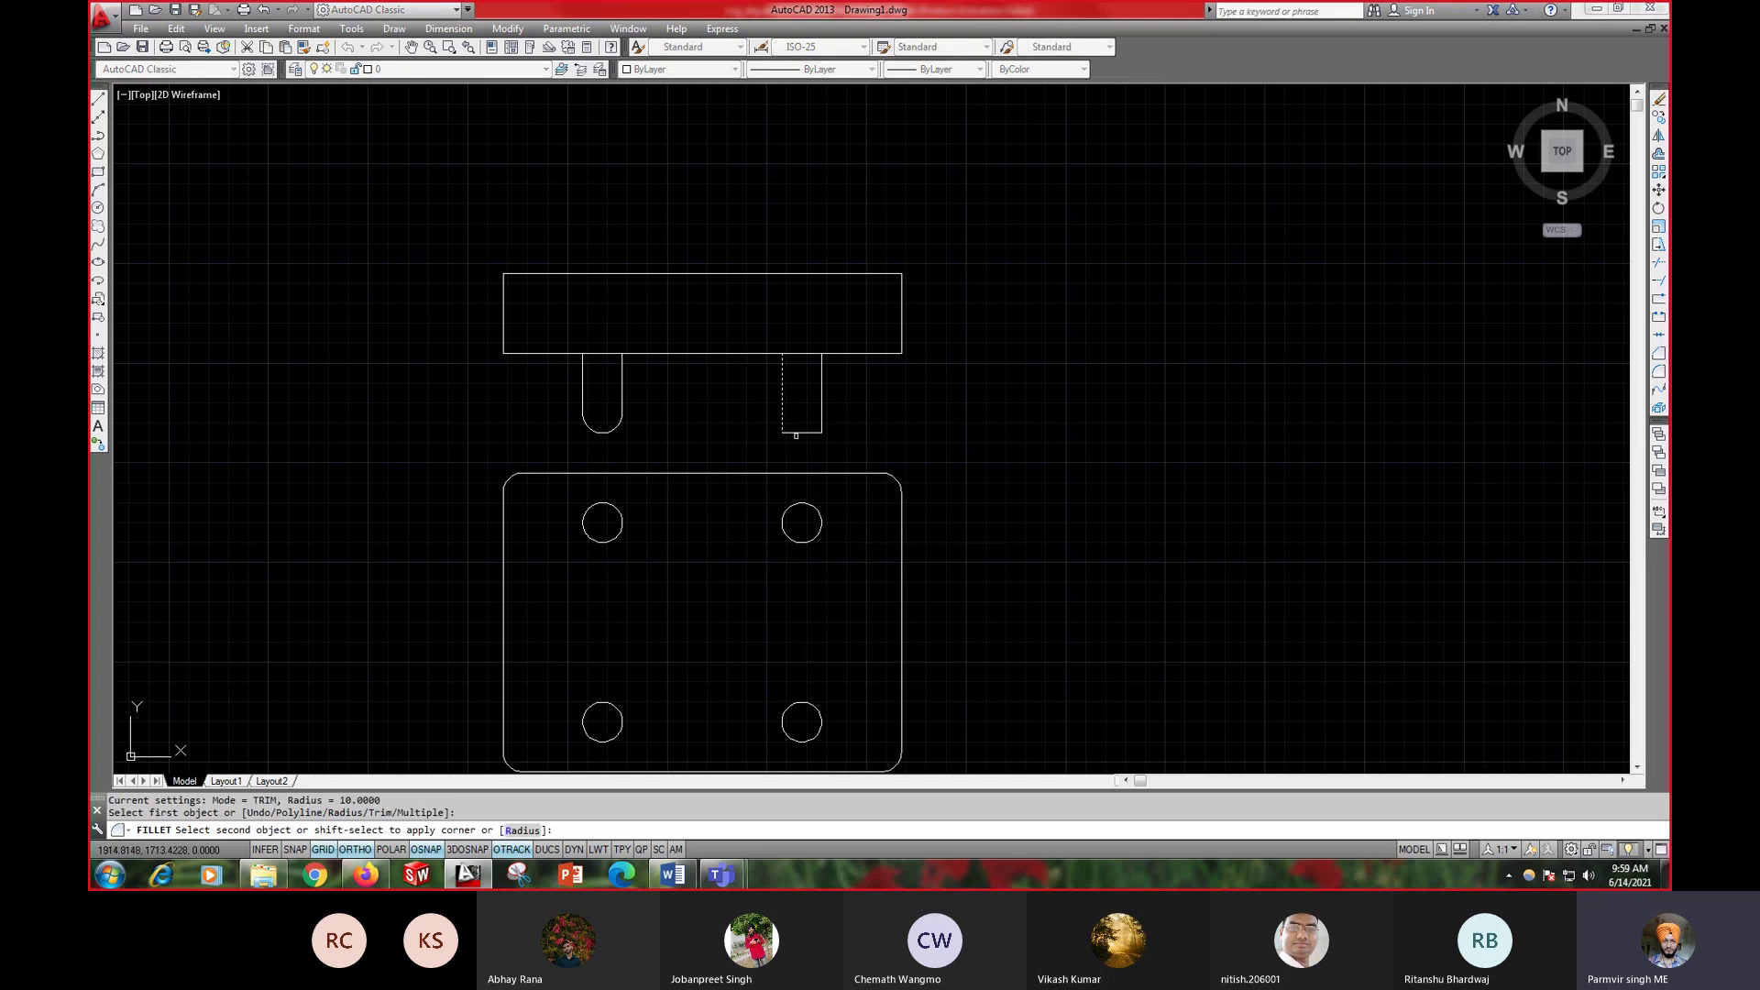
pyautogui.click(796, 433)
pyautogui.rightClick(844, 400)
pyautogui.click(881, 411)
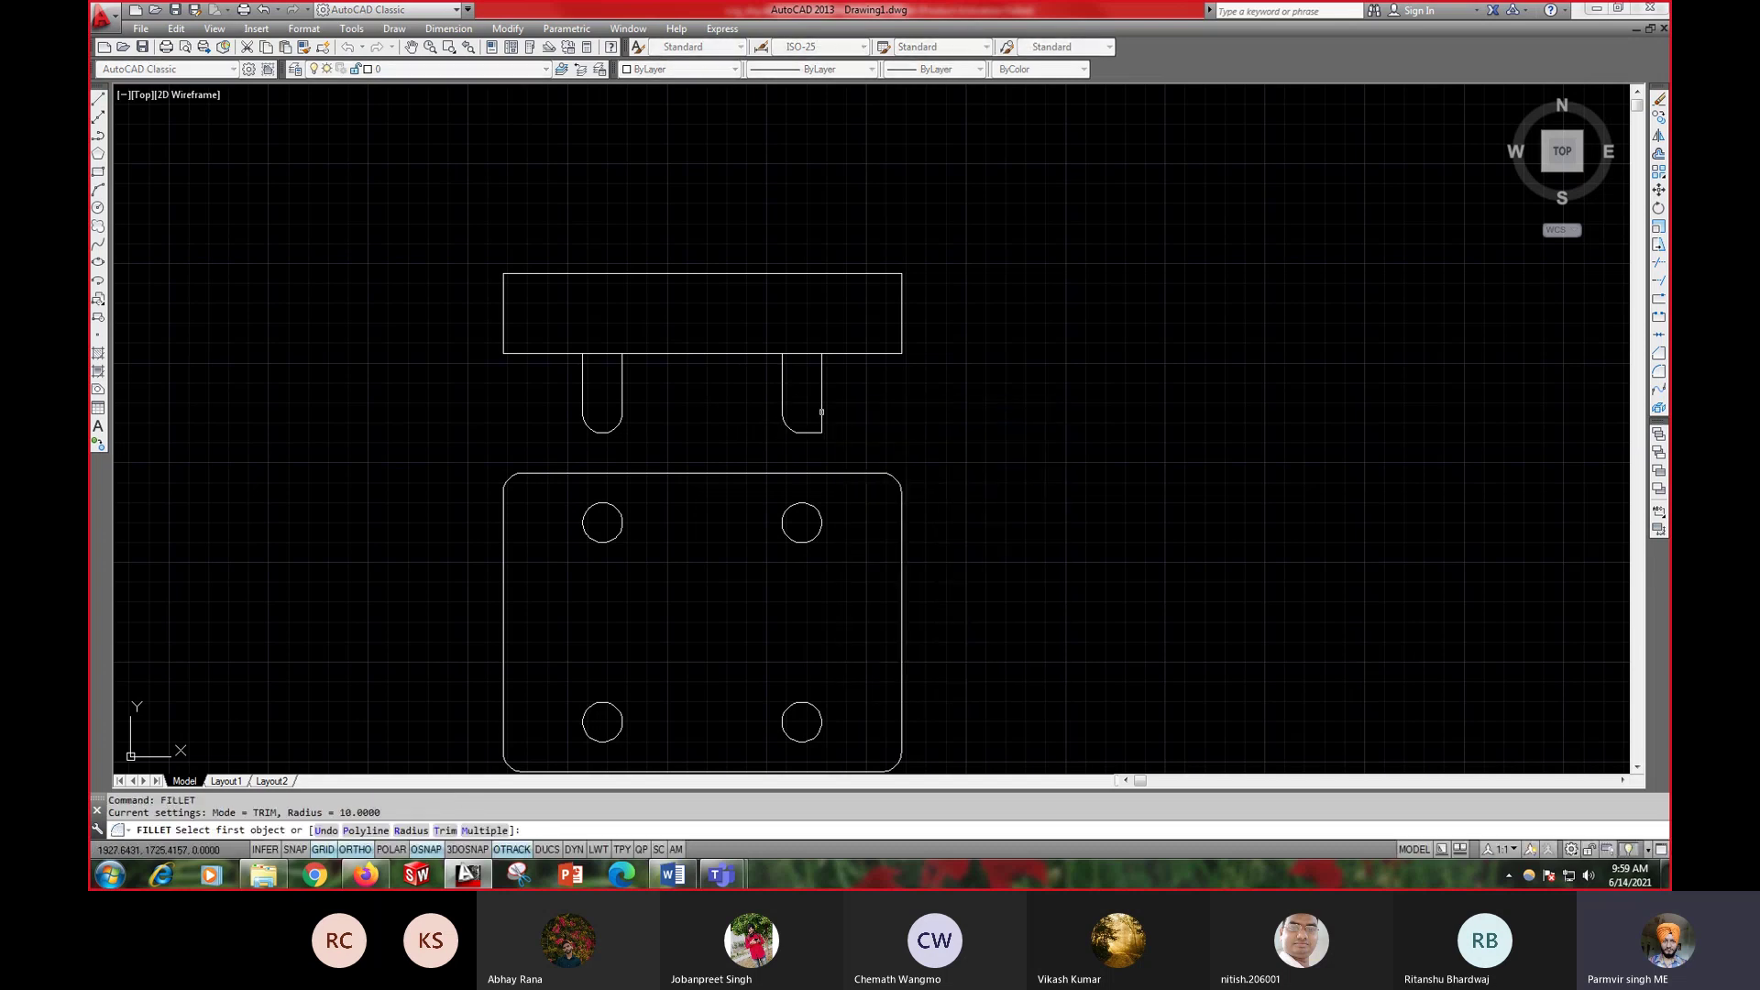
pyautogui.click(821, 411)
pyautogui.click(812, 433)
# - Fillet the lower and upper right corners of the front view's rectangle with radius 10
pyautogui.rightClick(847, 404)
pyautogui.click(905, 417)
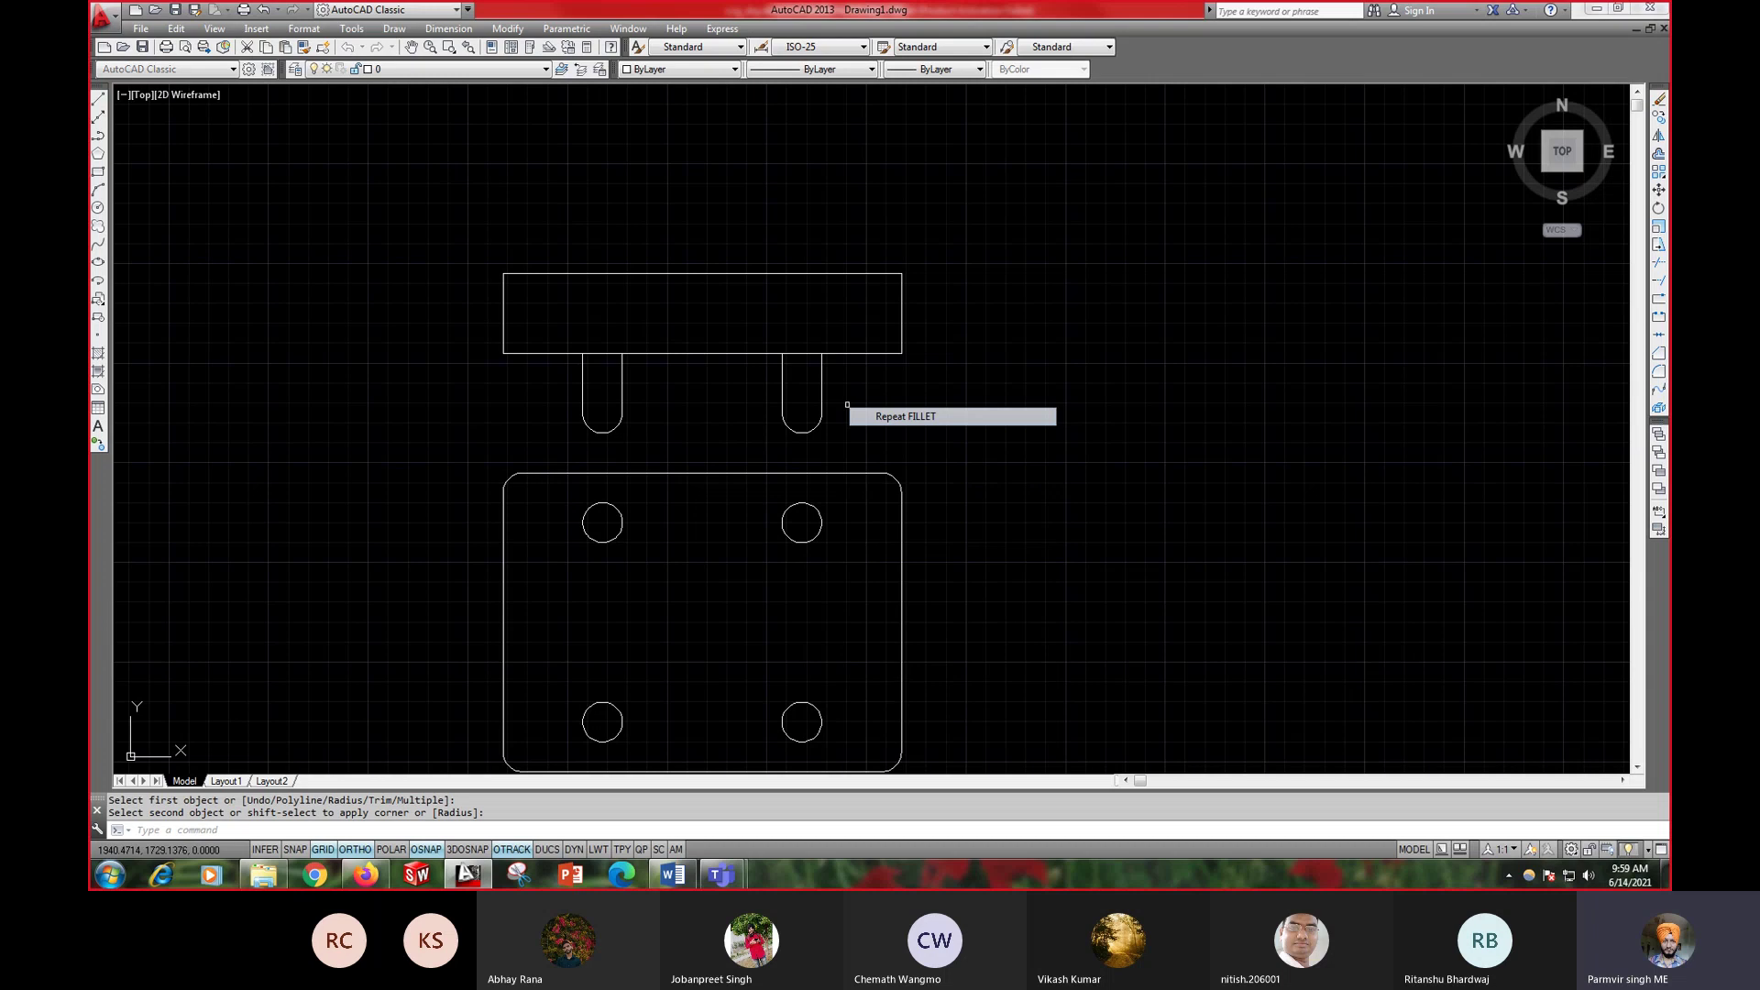
pyautogui.click(902, 328)
pyautogui.click(888, 353)
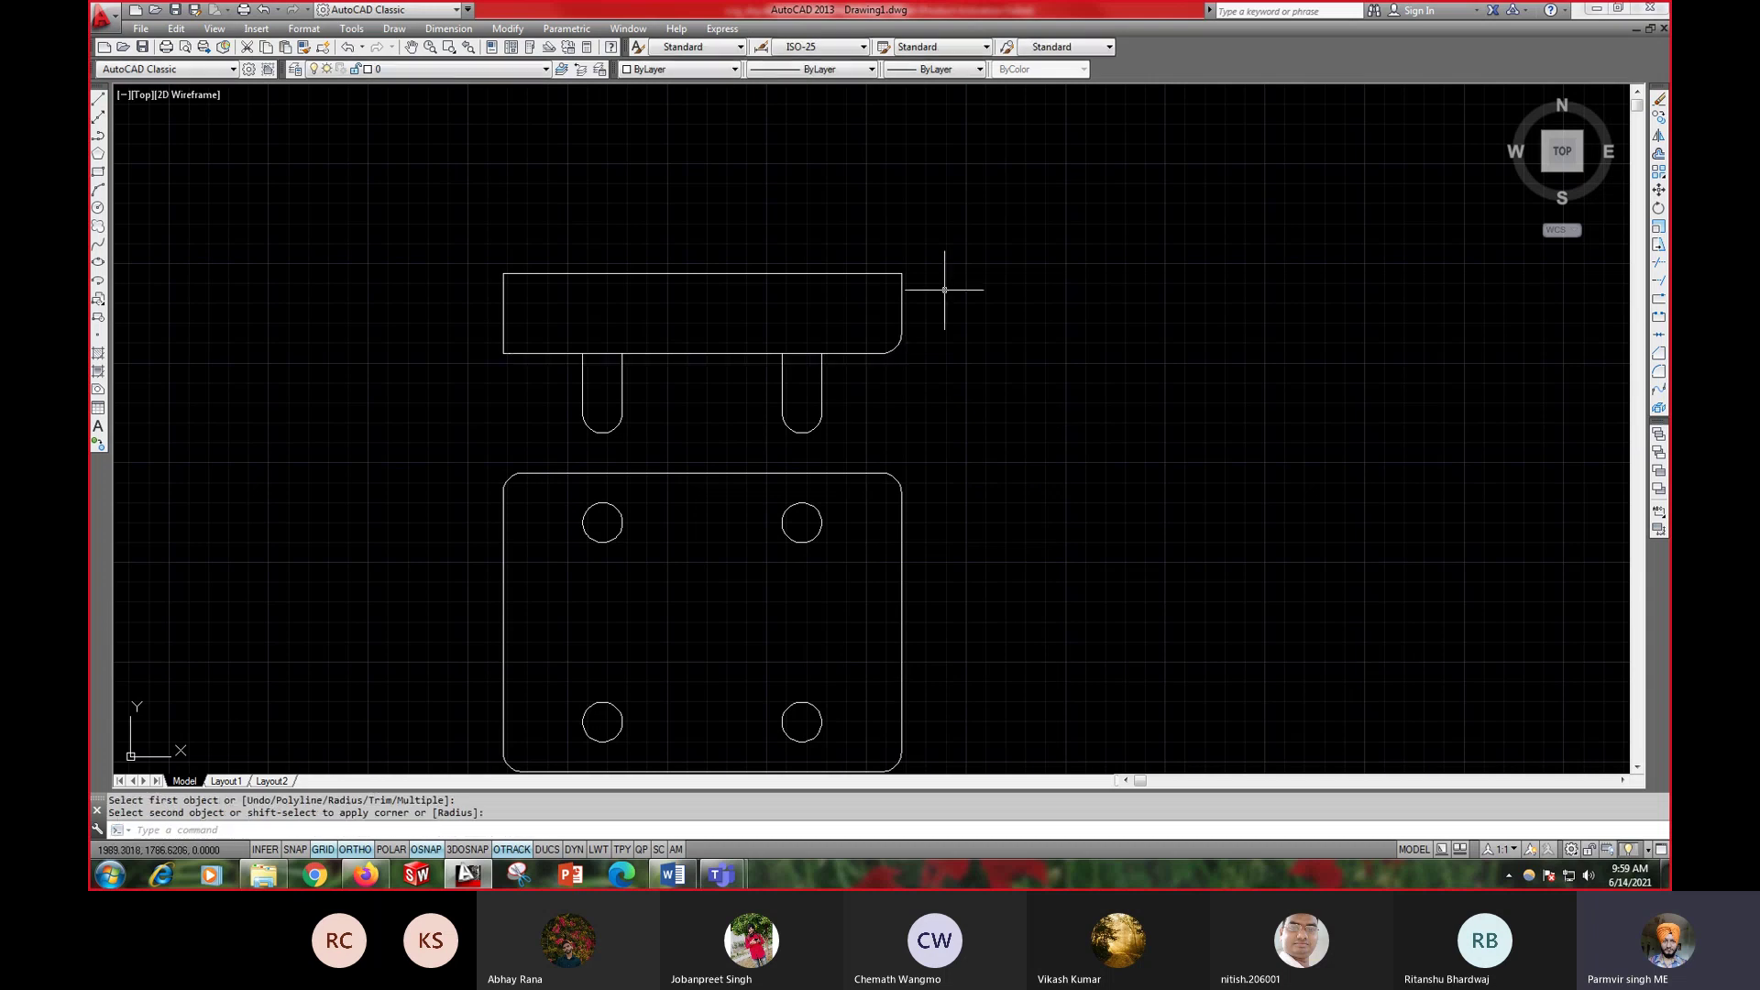
pyautogui.rightClick(945, 289)
pyautogui.click(981, 296)
pyautogui.click(884, 274)
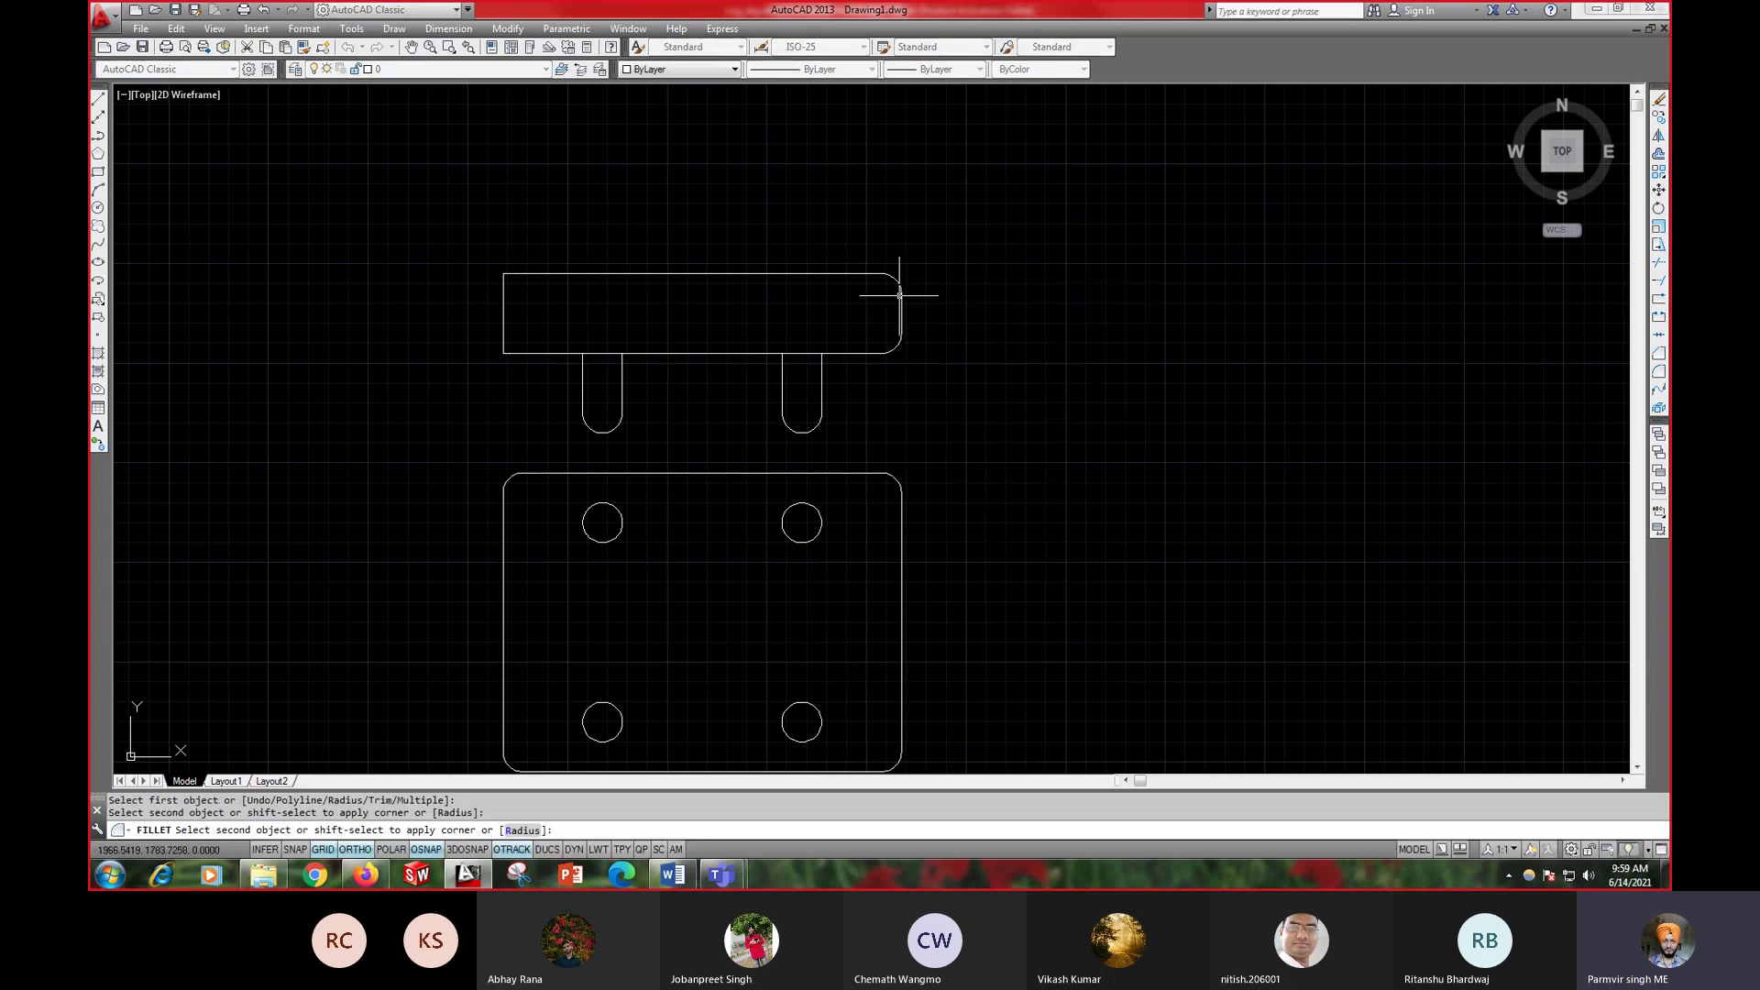
pyautogui.click(900, 294)
# - Fillet the upper and lower left corners of the front view's rectangle with radius 10
pyautogui.rightClick(851, 123)
pyautogui.click(882, 132)
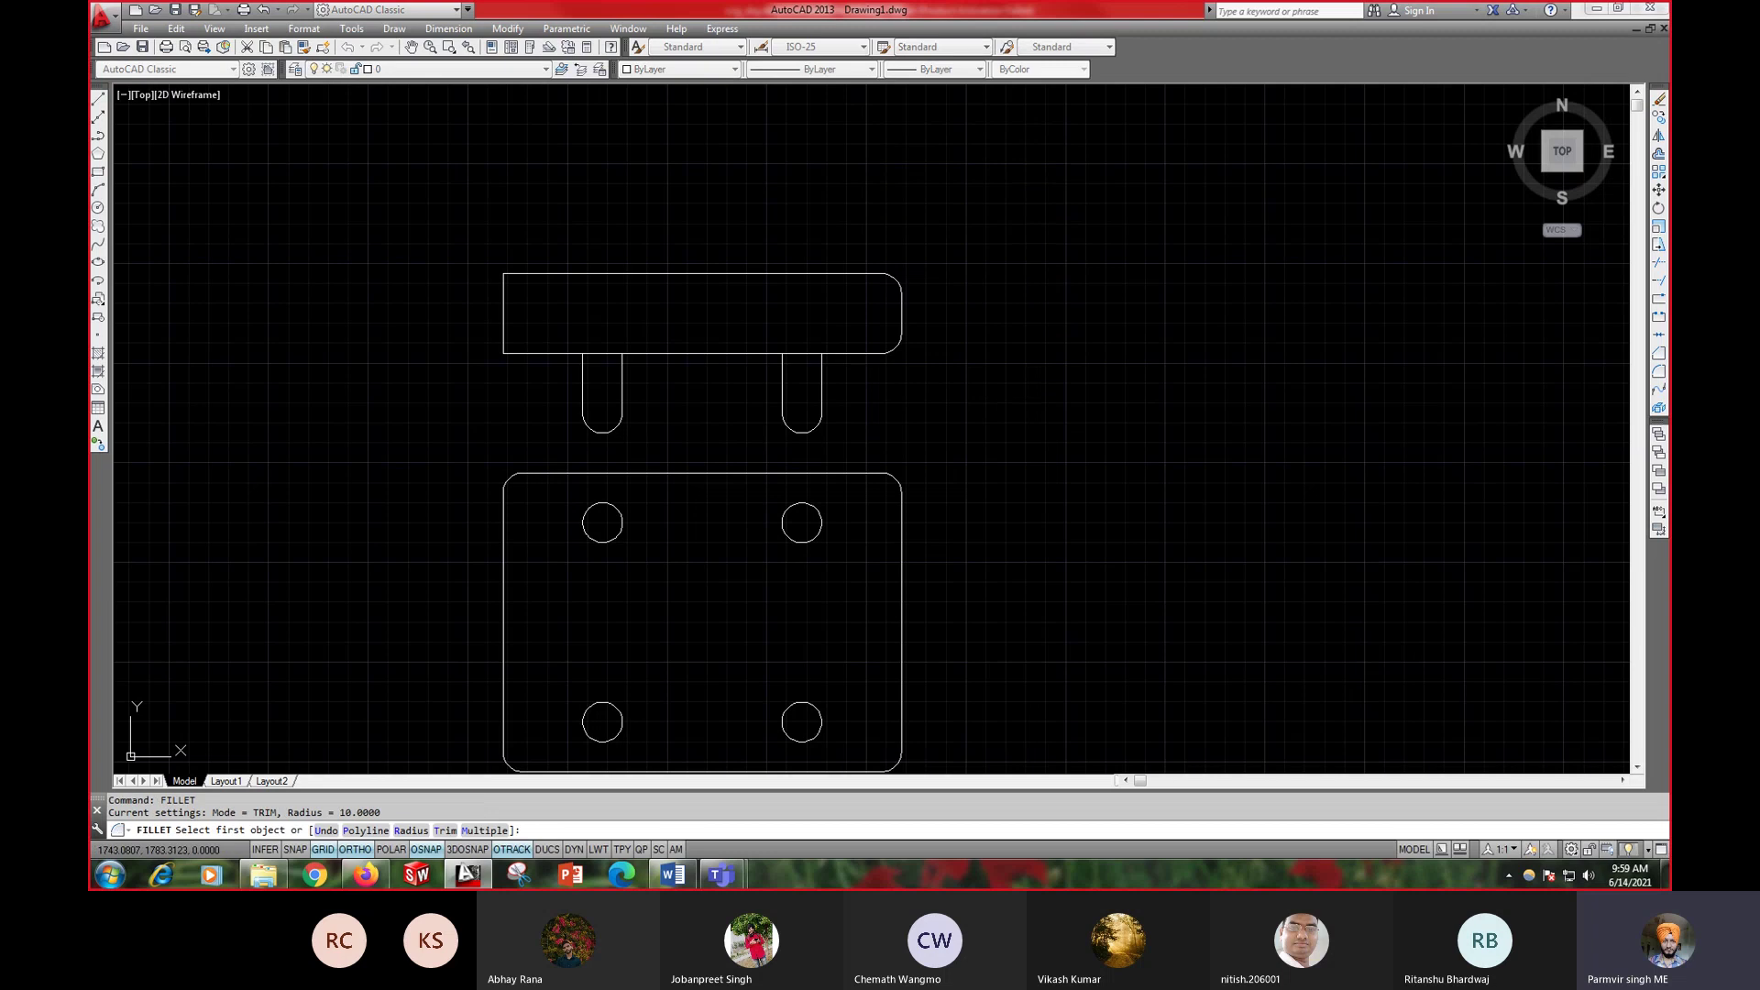
pyautogui.click(508, 294)
pyautogui.click(526, 274)
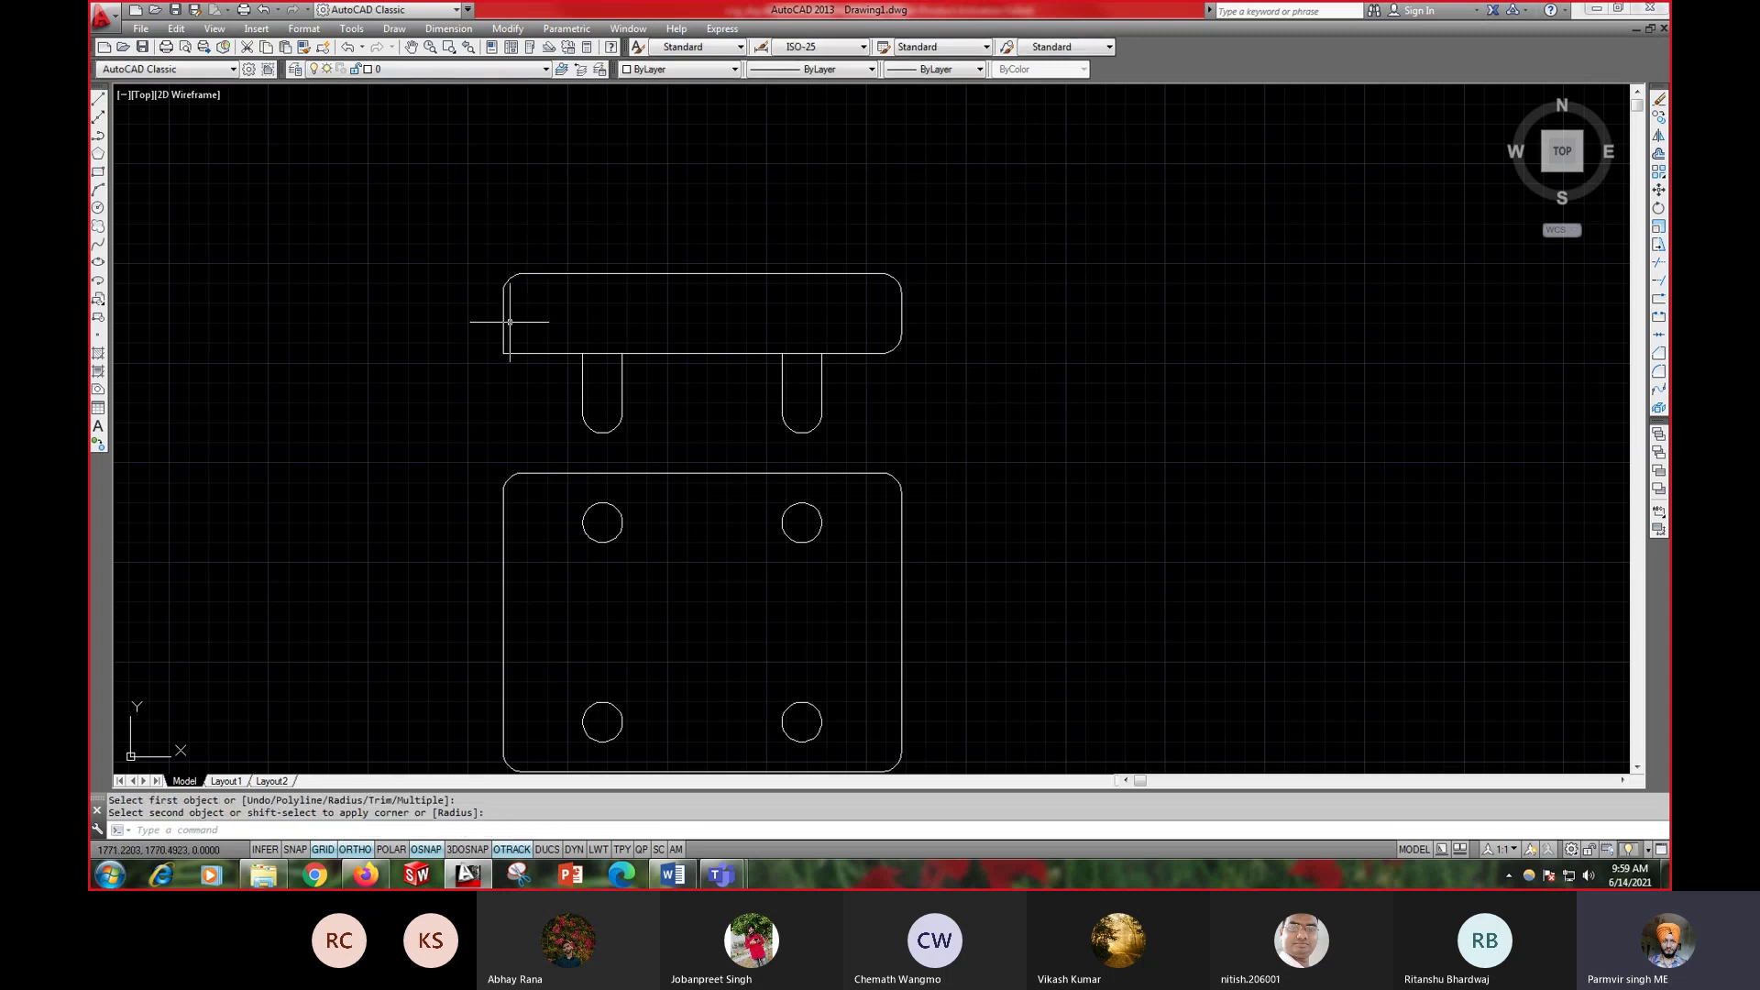
pyautogui.rightClick(616, 318)
pyautogui.click(632, 329)
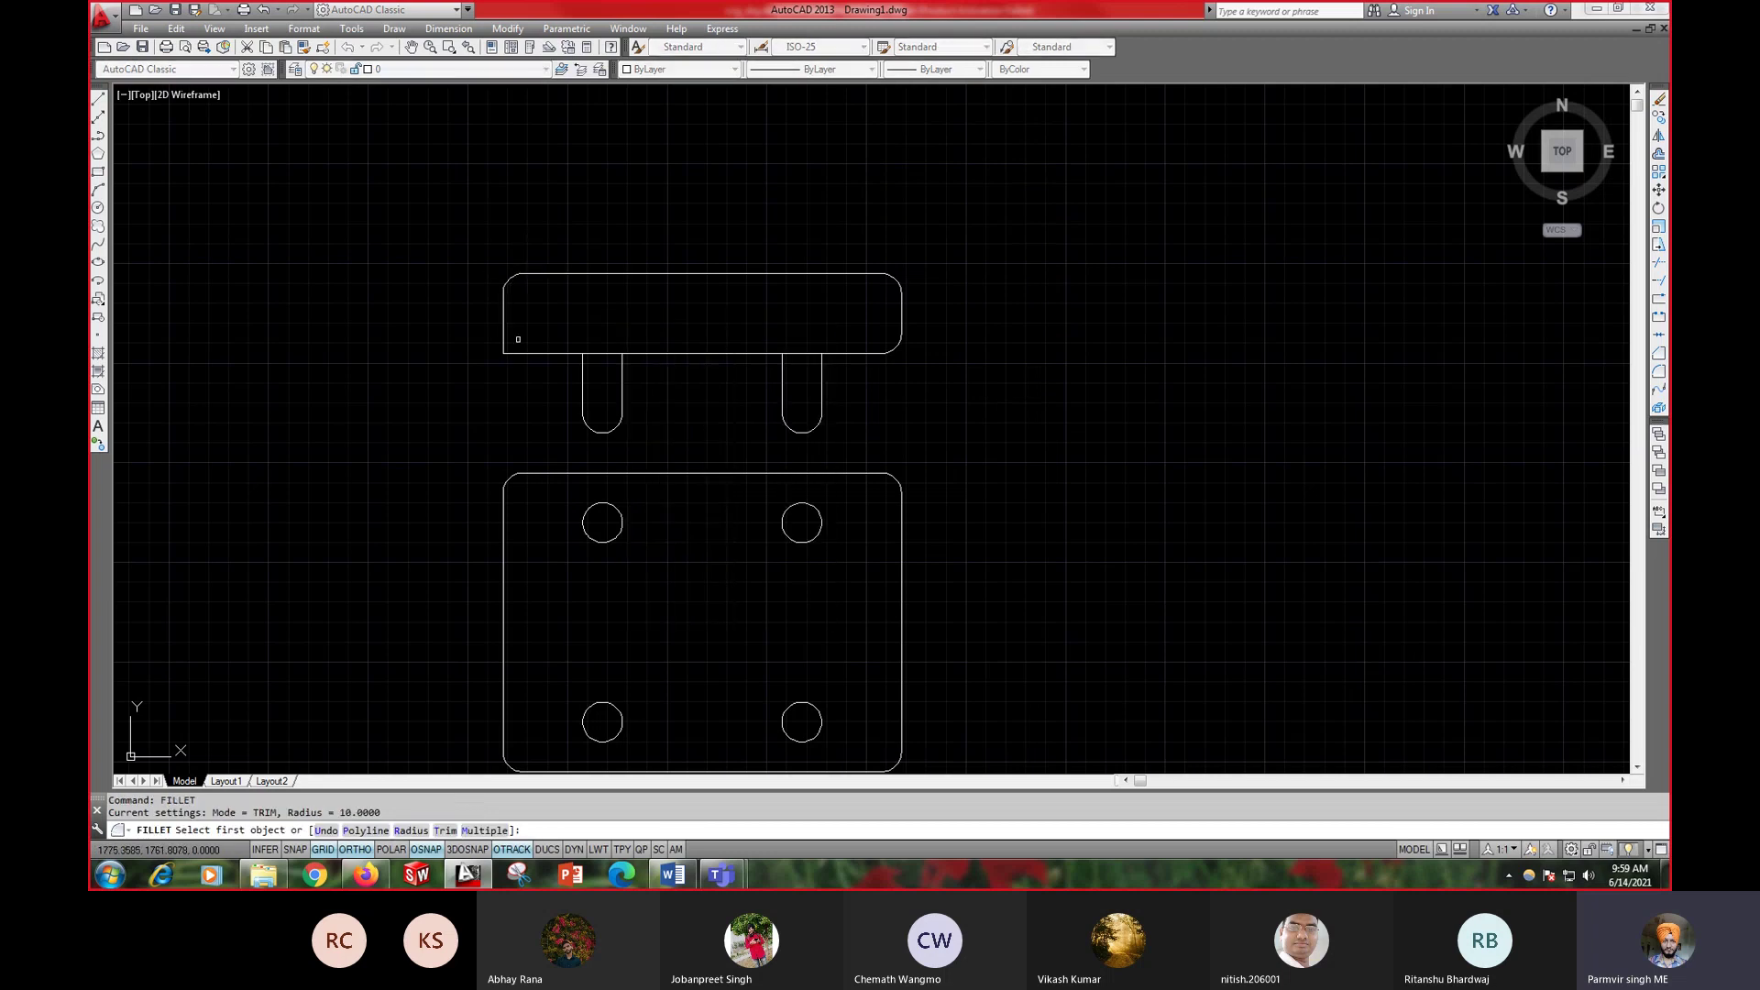
pyautogui.click(504, 337)
pyautogui.click(516, 352)
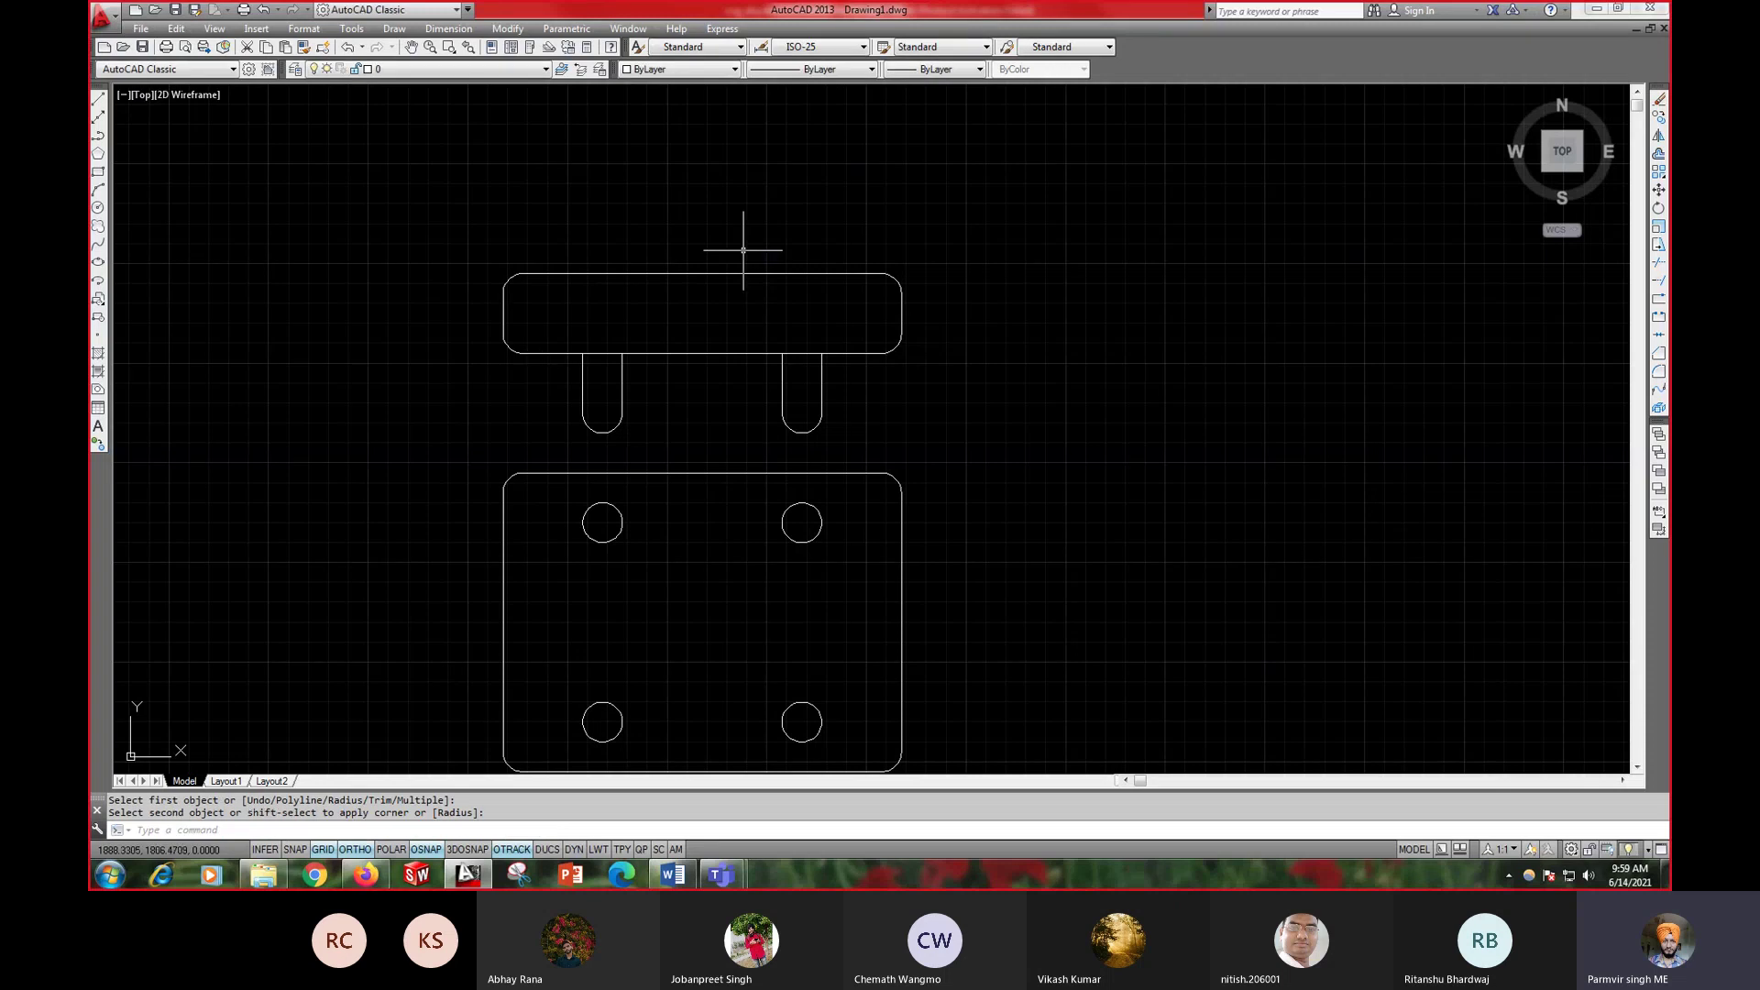
# - Check the Exercise 6 drawing in Word, return to AutoCAD and add a linear dimension for the front view's overall width above it
pyautogui.scroll(-2, 742, 249)
pyautogui.moveTo(746, 285); pyautogui.dragTo(803, 436, button='middle')
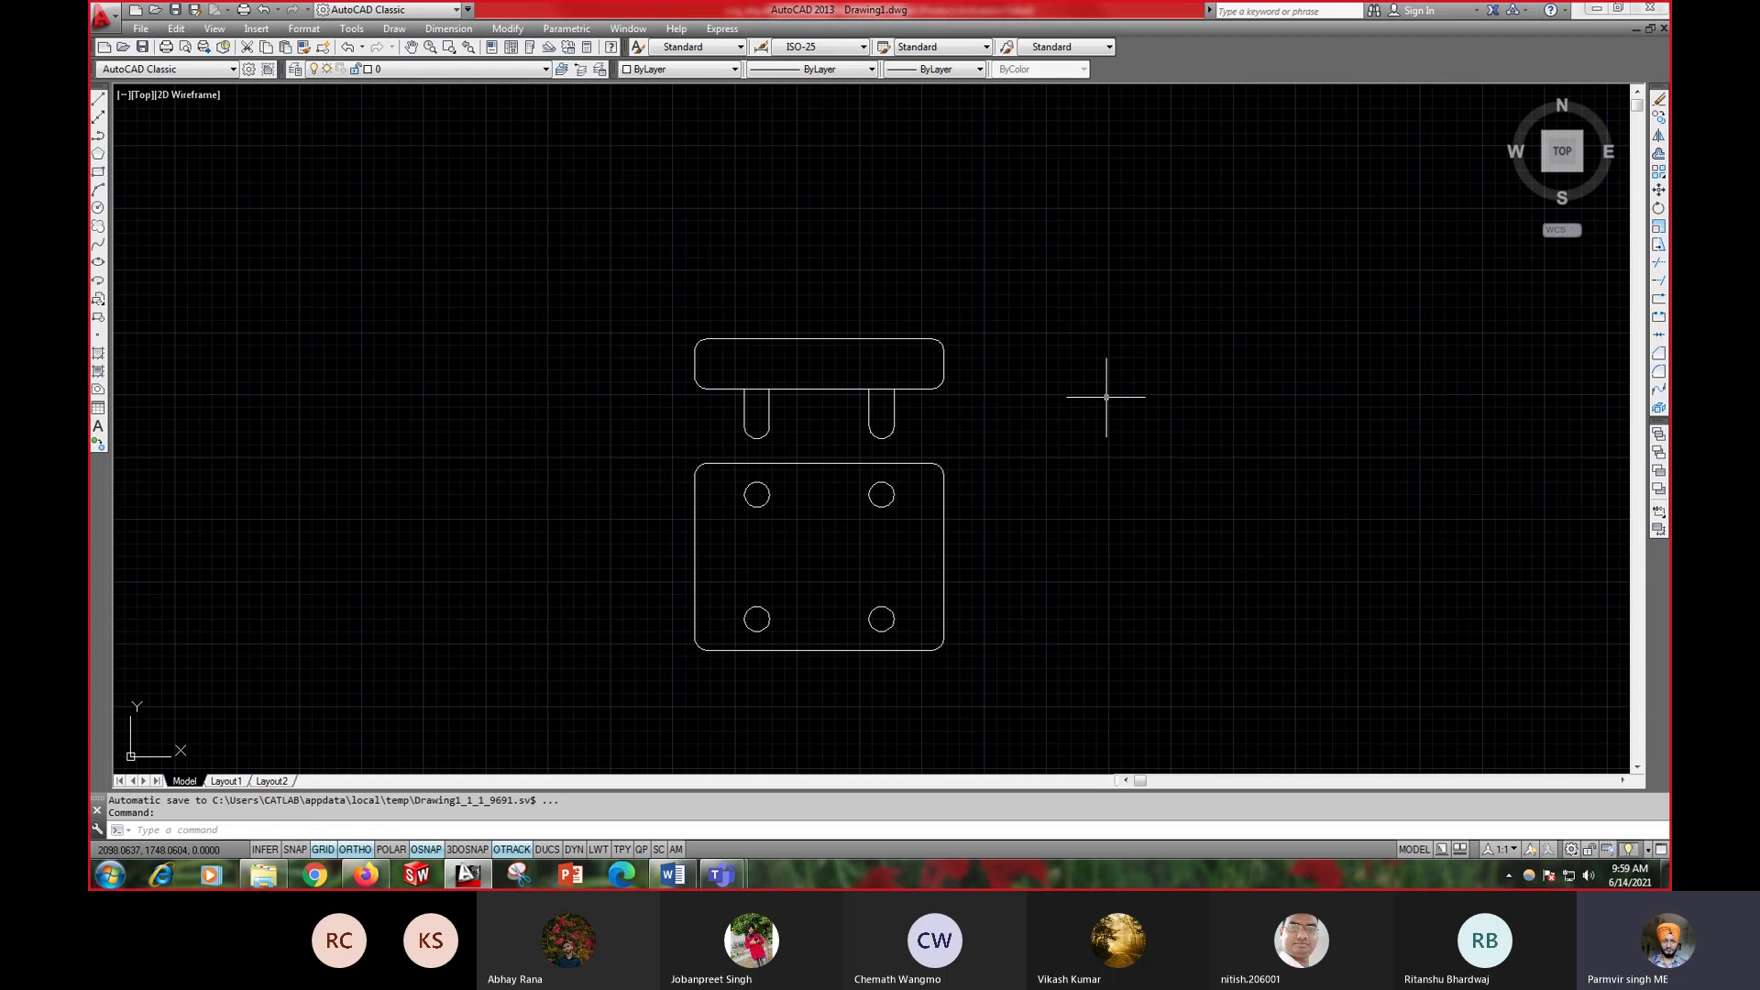
pyautogui.click(672, 875)
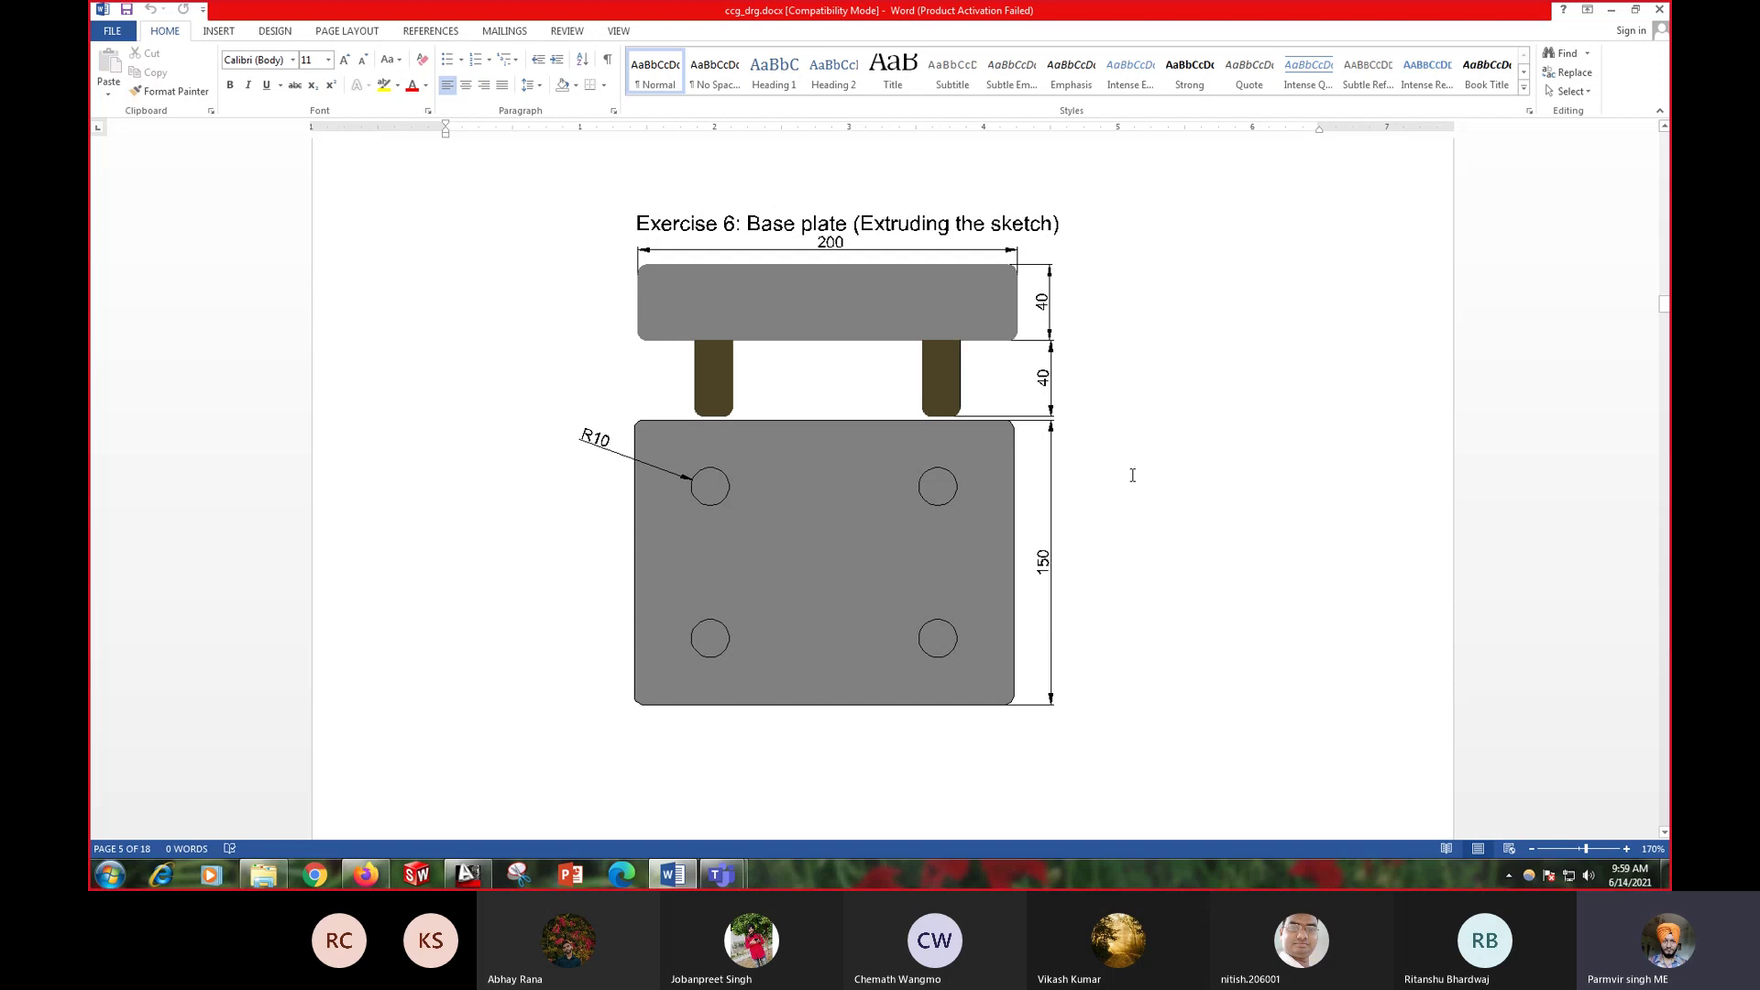
pyautogui.click(451, 882)
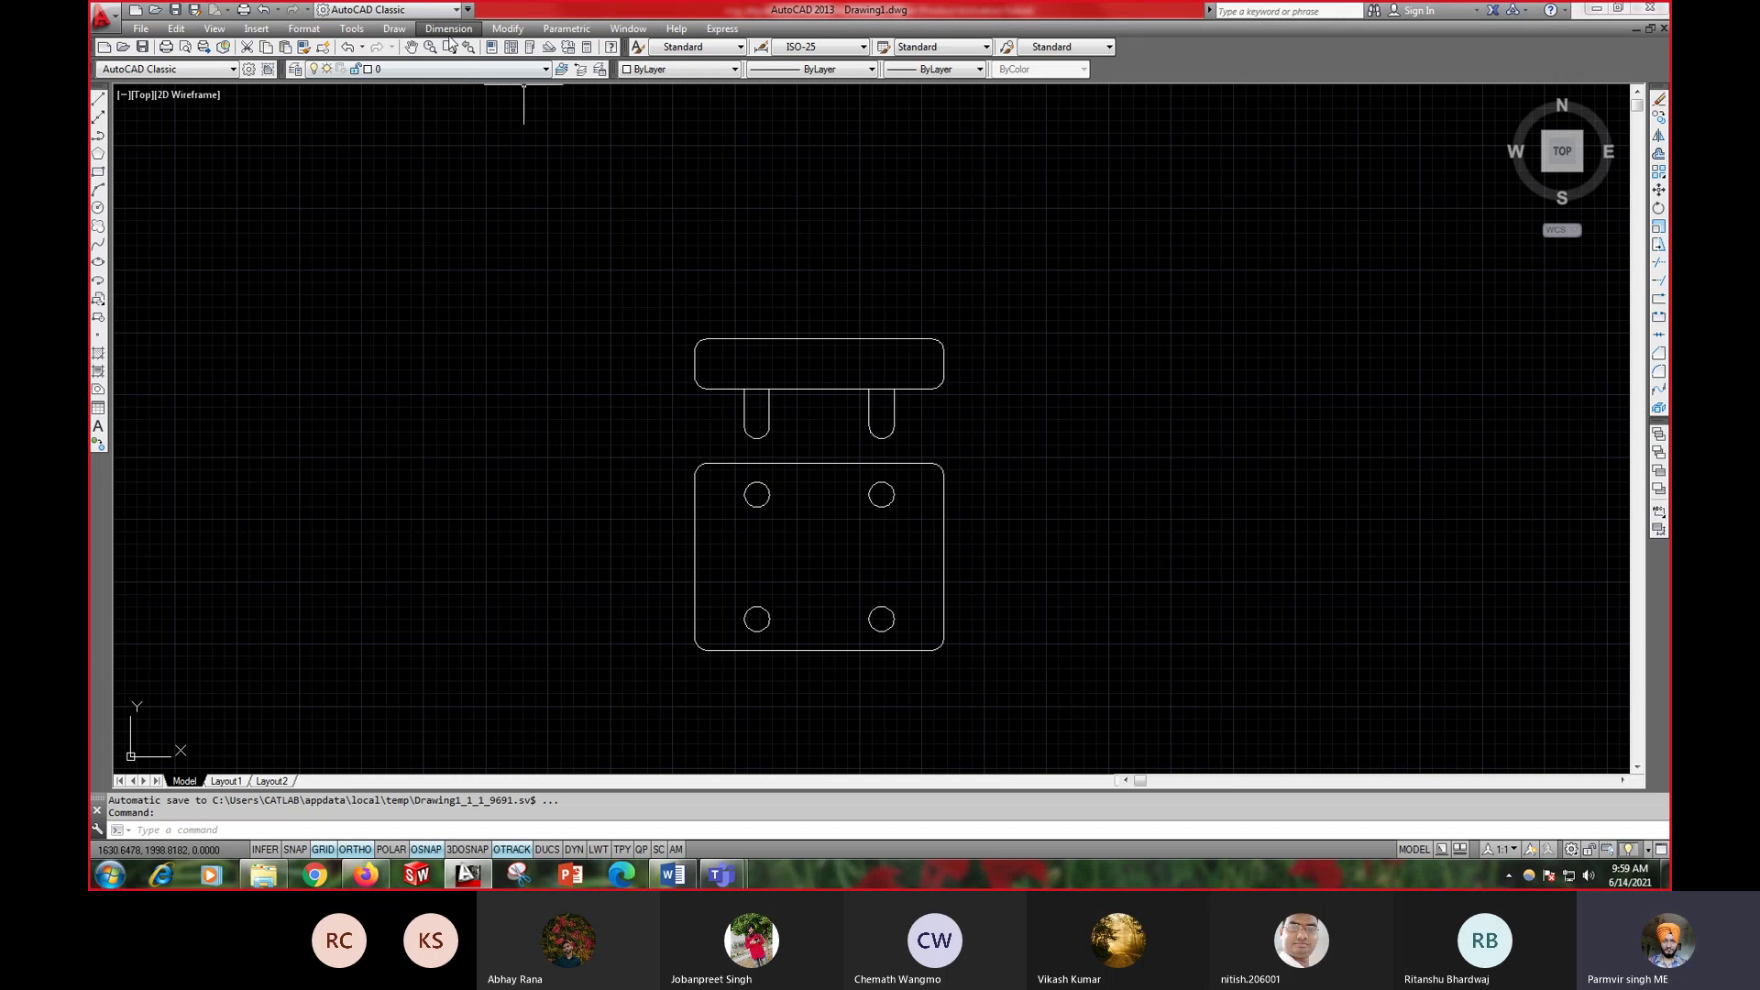
pyautogui.click(449, 28)
pyautogui.click(477, 71)
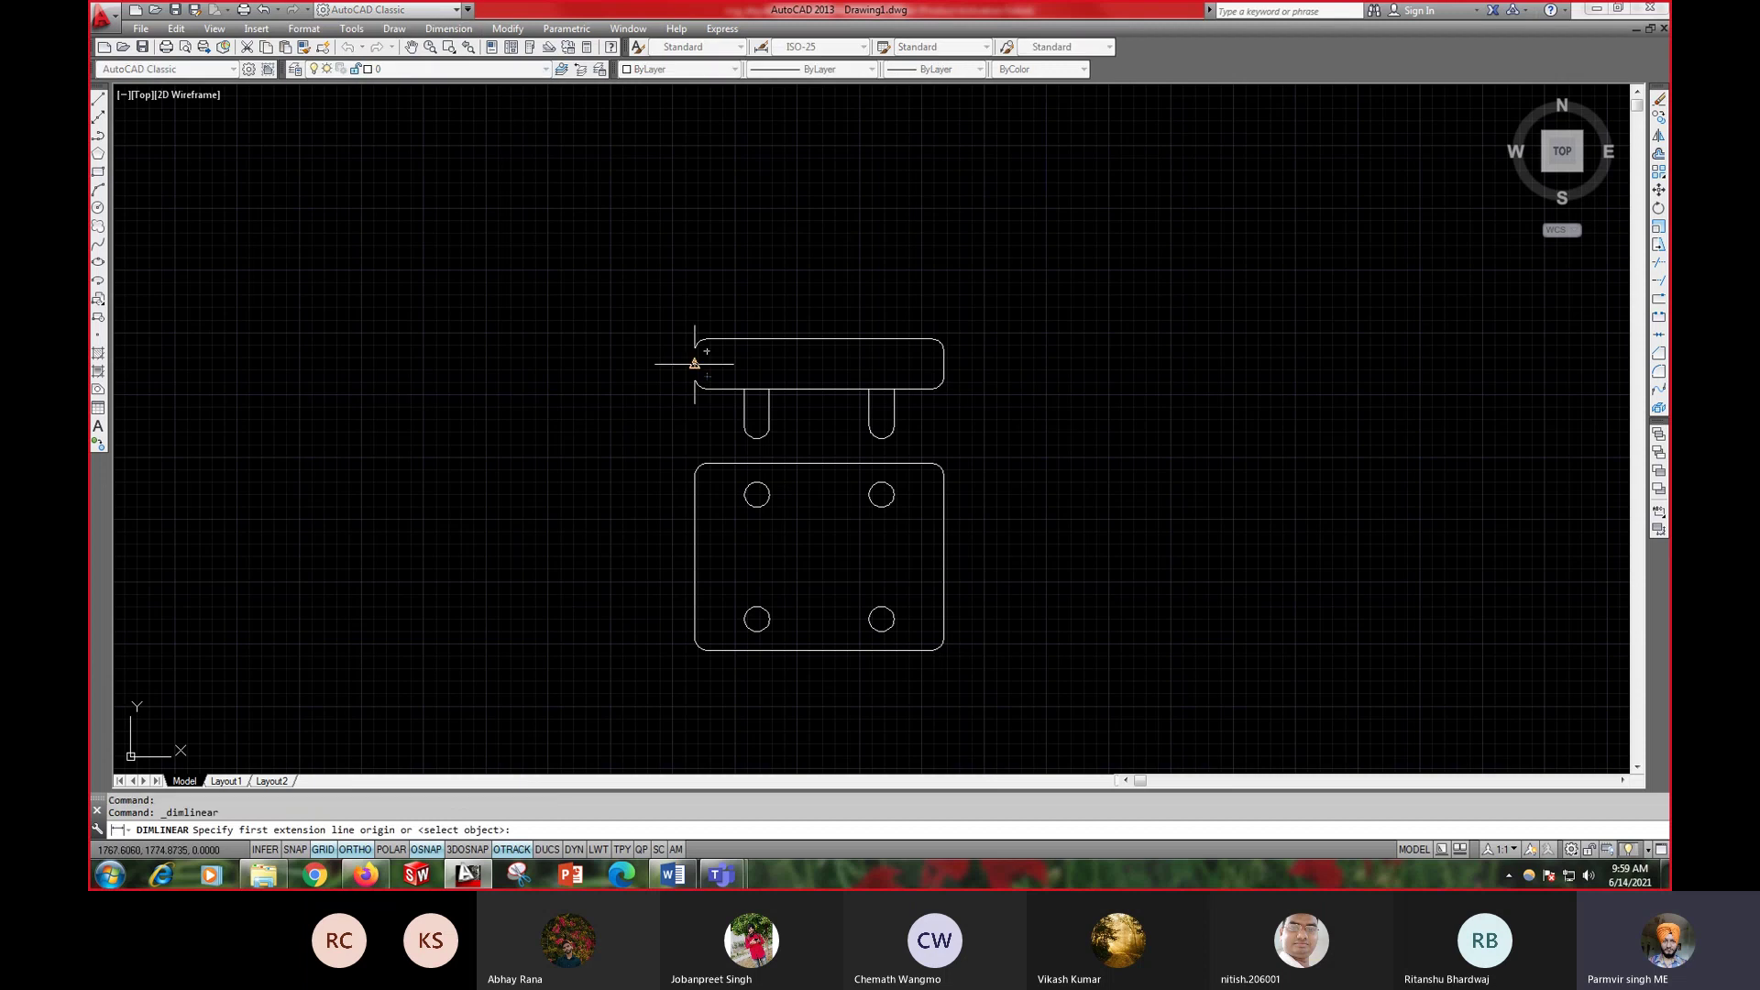
pyautogui.click(697, 364)
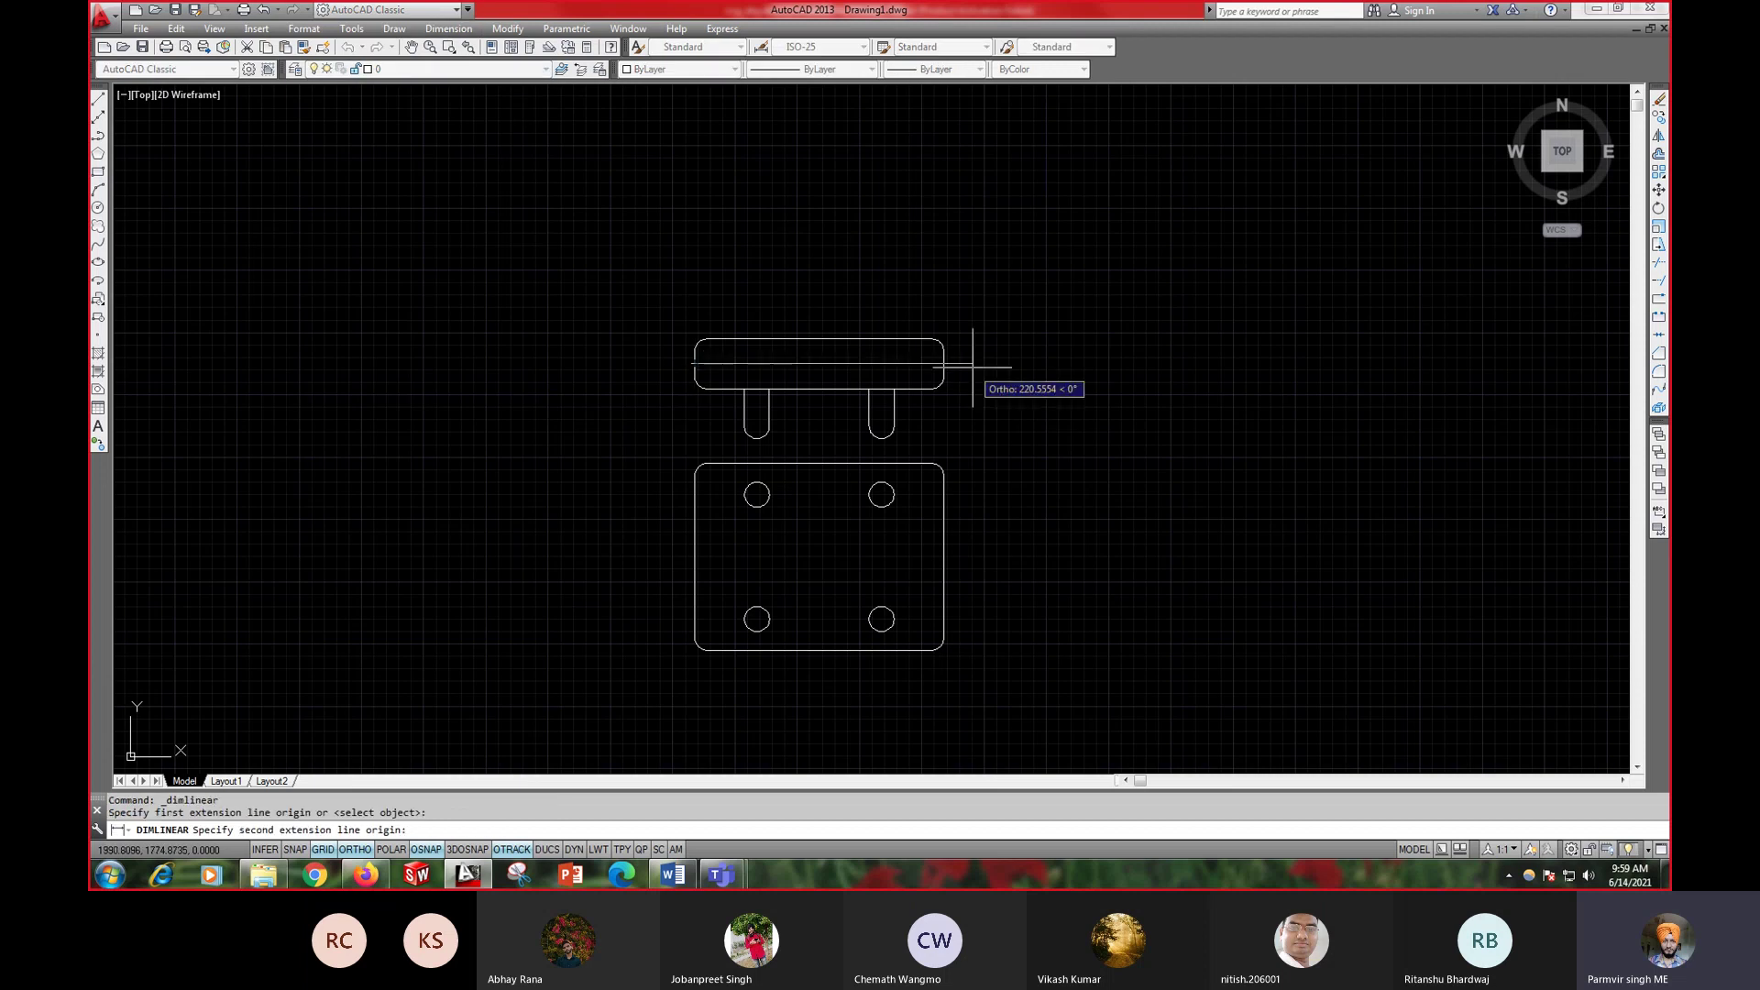
pyautogui.click(945, 365)
pyautogui.click(862, 299)
# - Modify the ISO-25 dimension style to use an overall scale of 3 and set it as the current style
pyautogui.scroll(2, 870, 300)
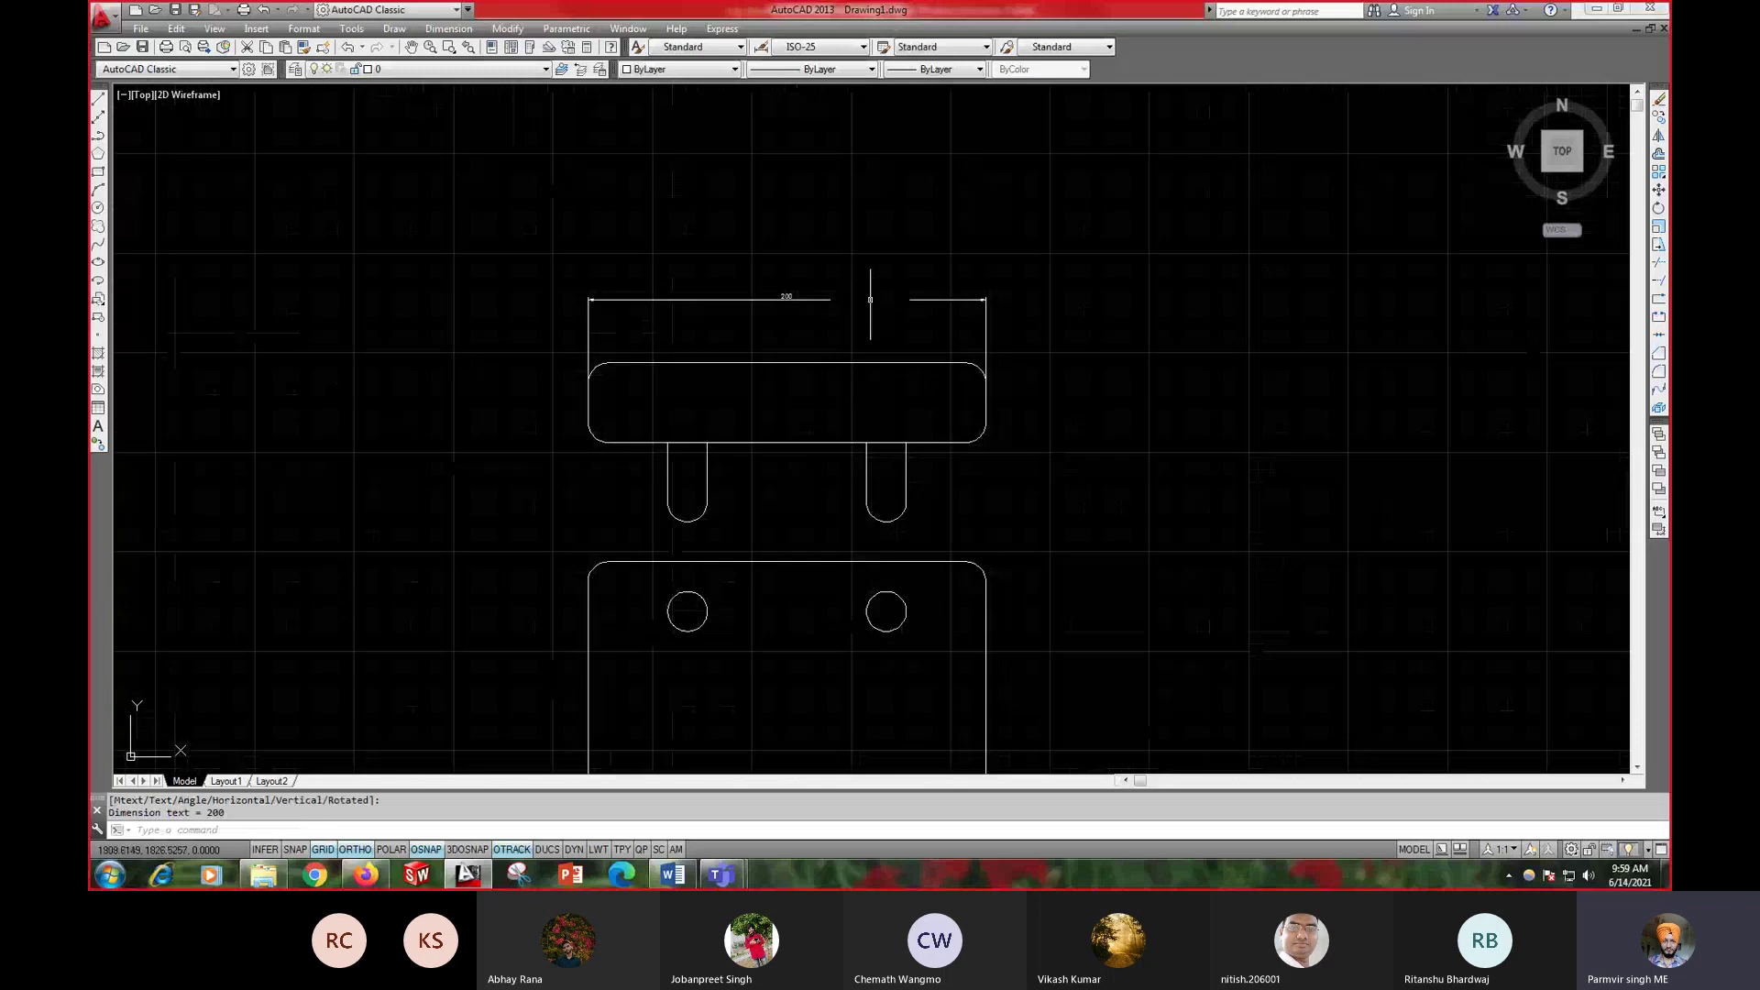
pyautogui.moveTo(821, 342); pyautogui.dragTo(837, 204, button='middle')
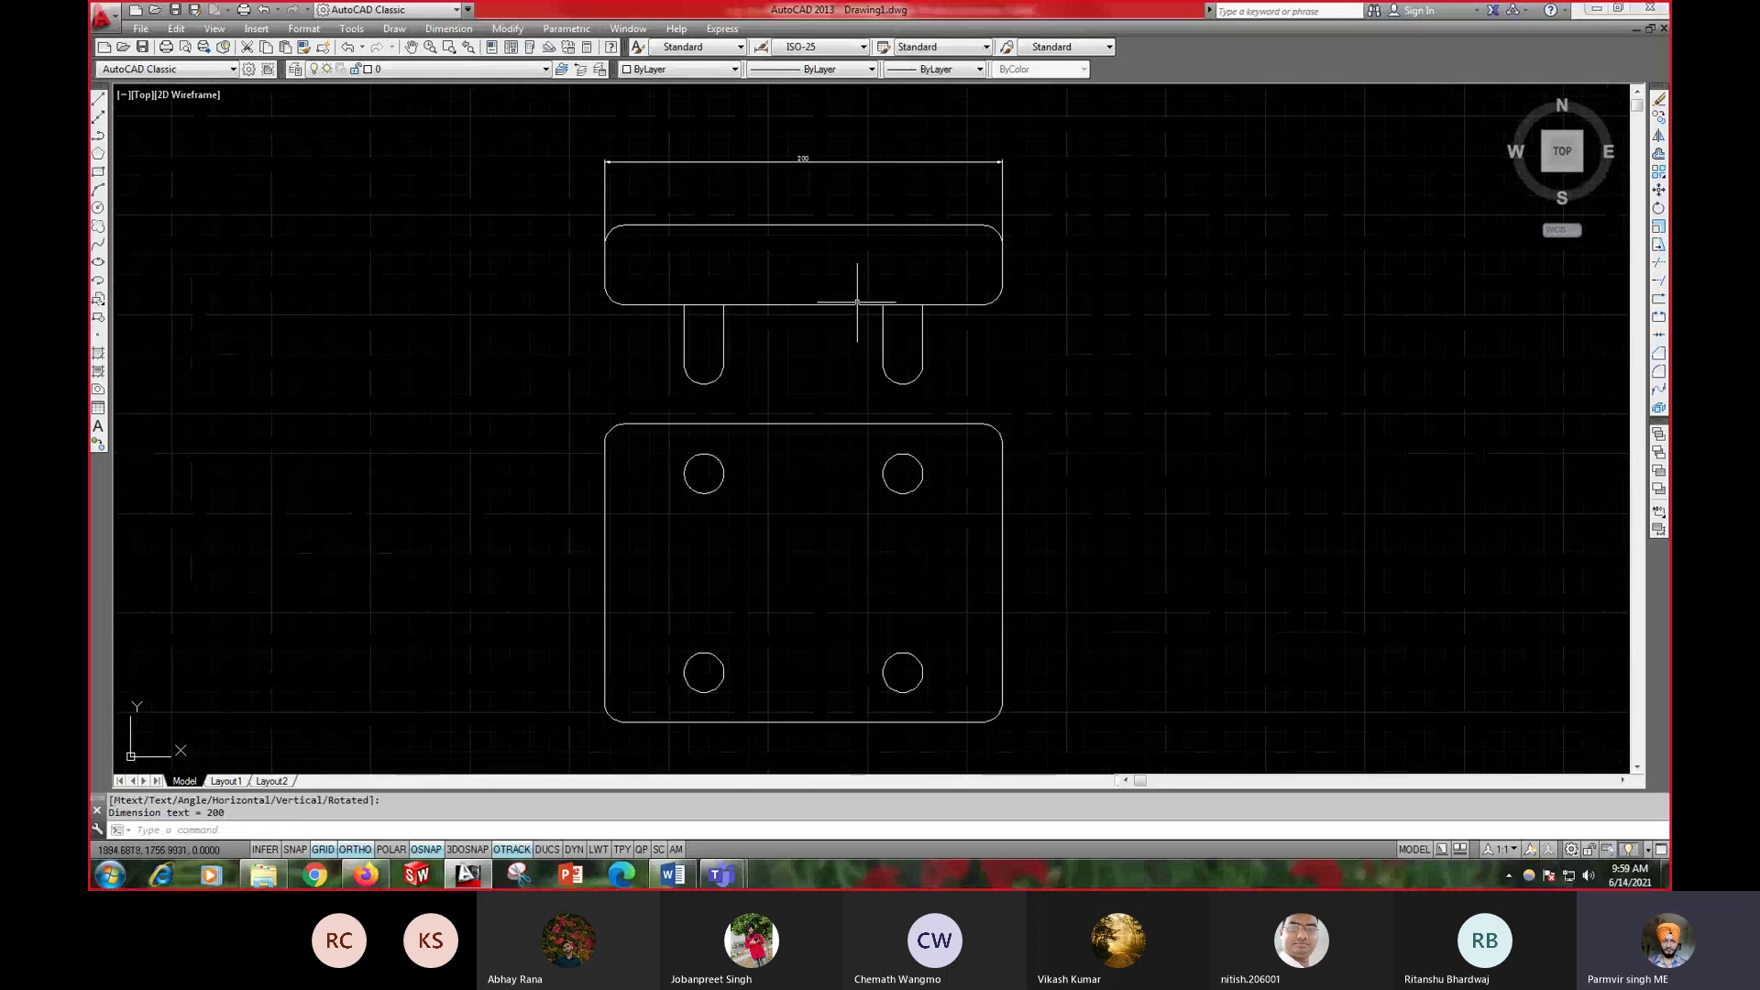
pyautogui.write('d')
pyautogui.press('Return')
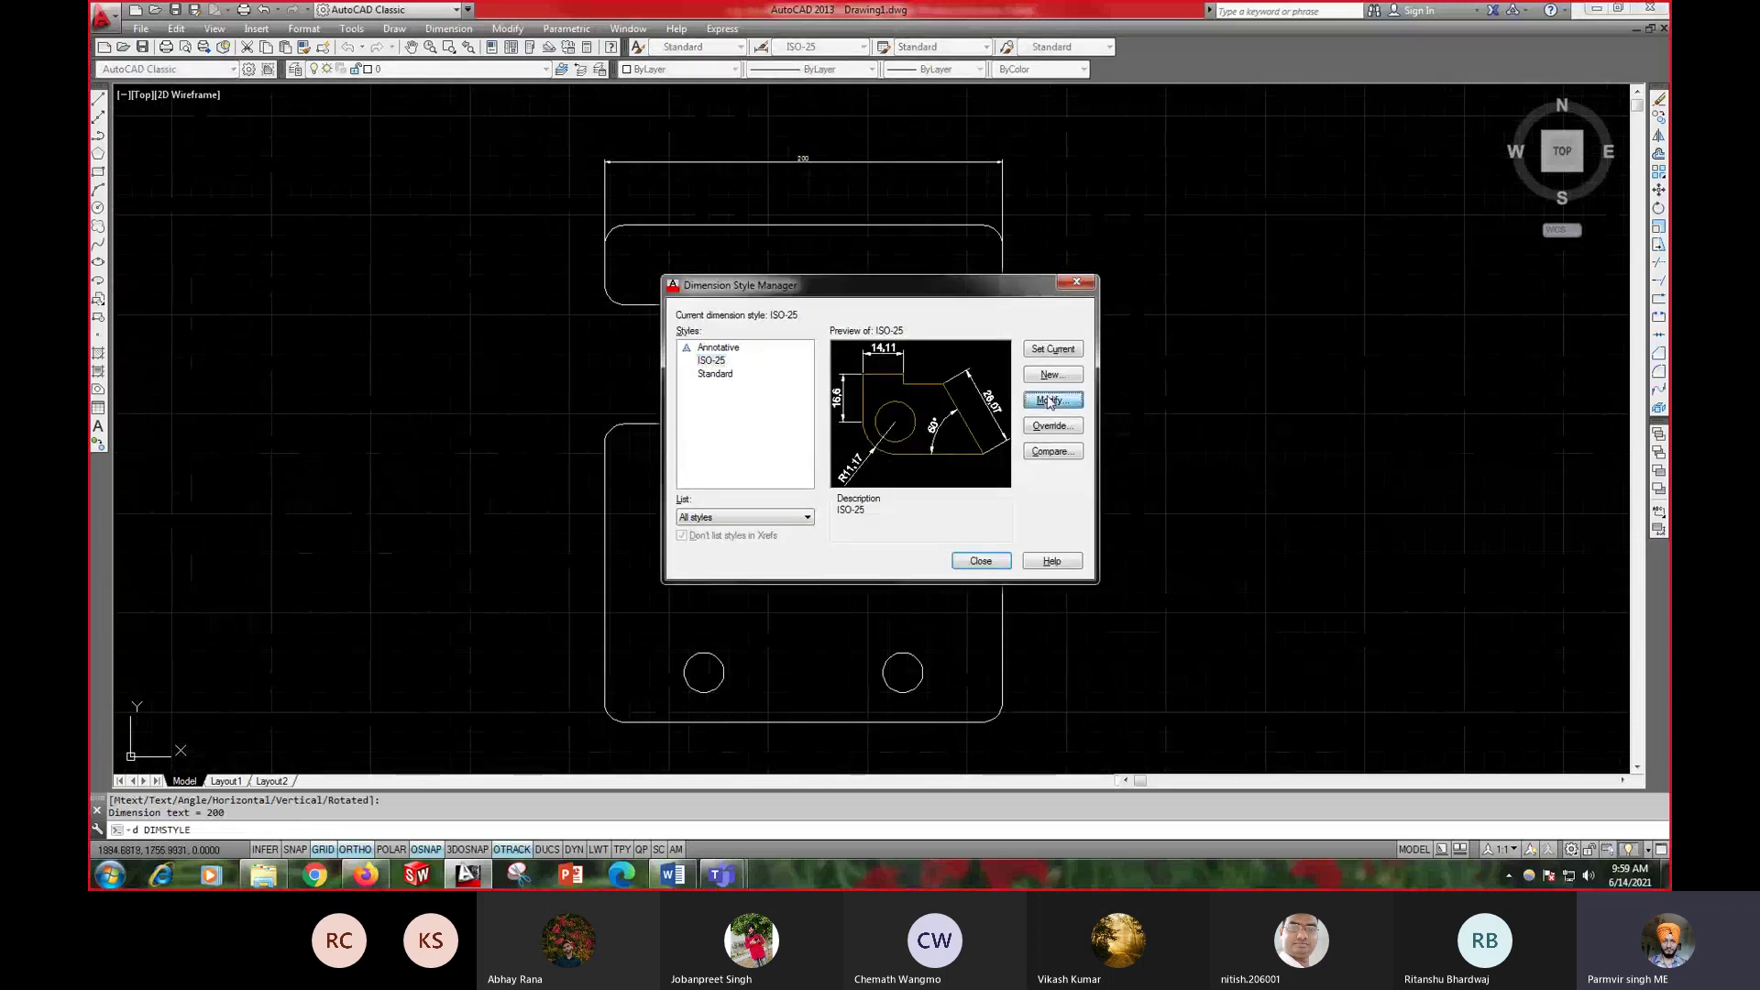
pyautogui.click(1050, 401)
pyautogui.click(761, 265)
pyautogui.click(1008, 491)
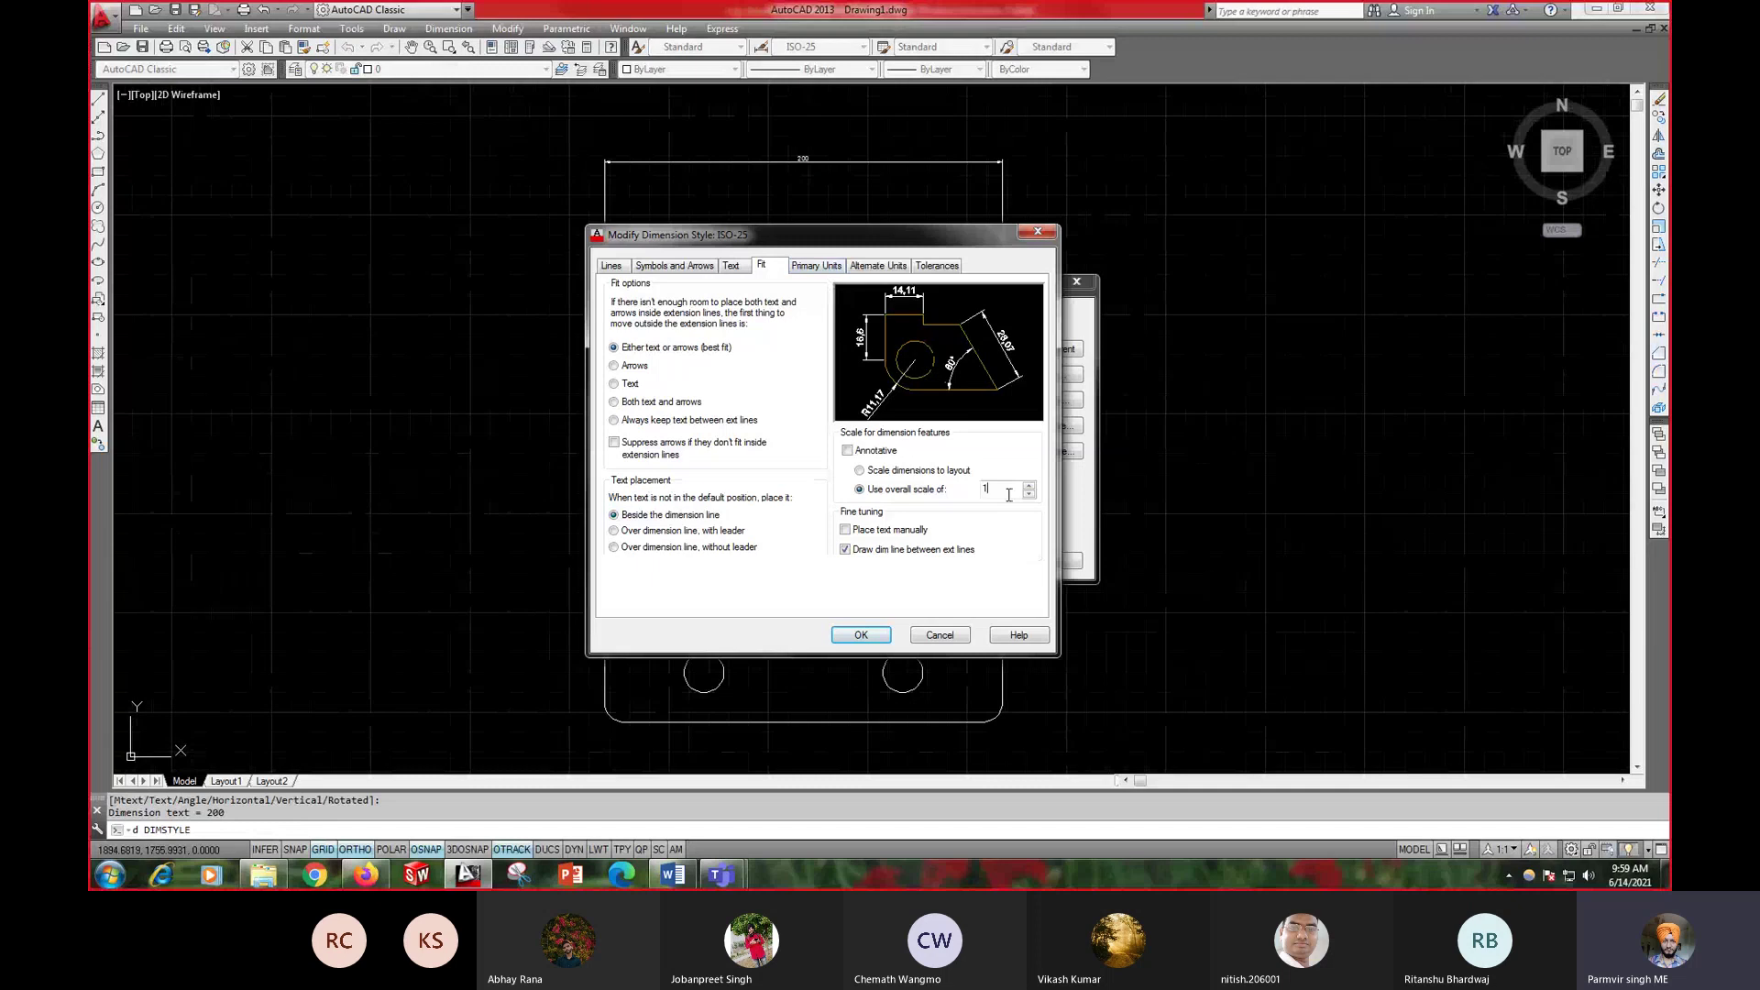
pyautogui.press('BackSpace')
pyautogui.write('3')
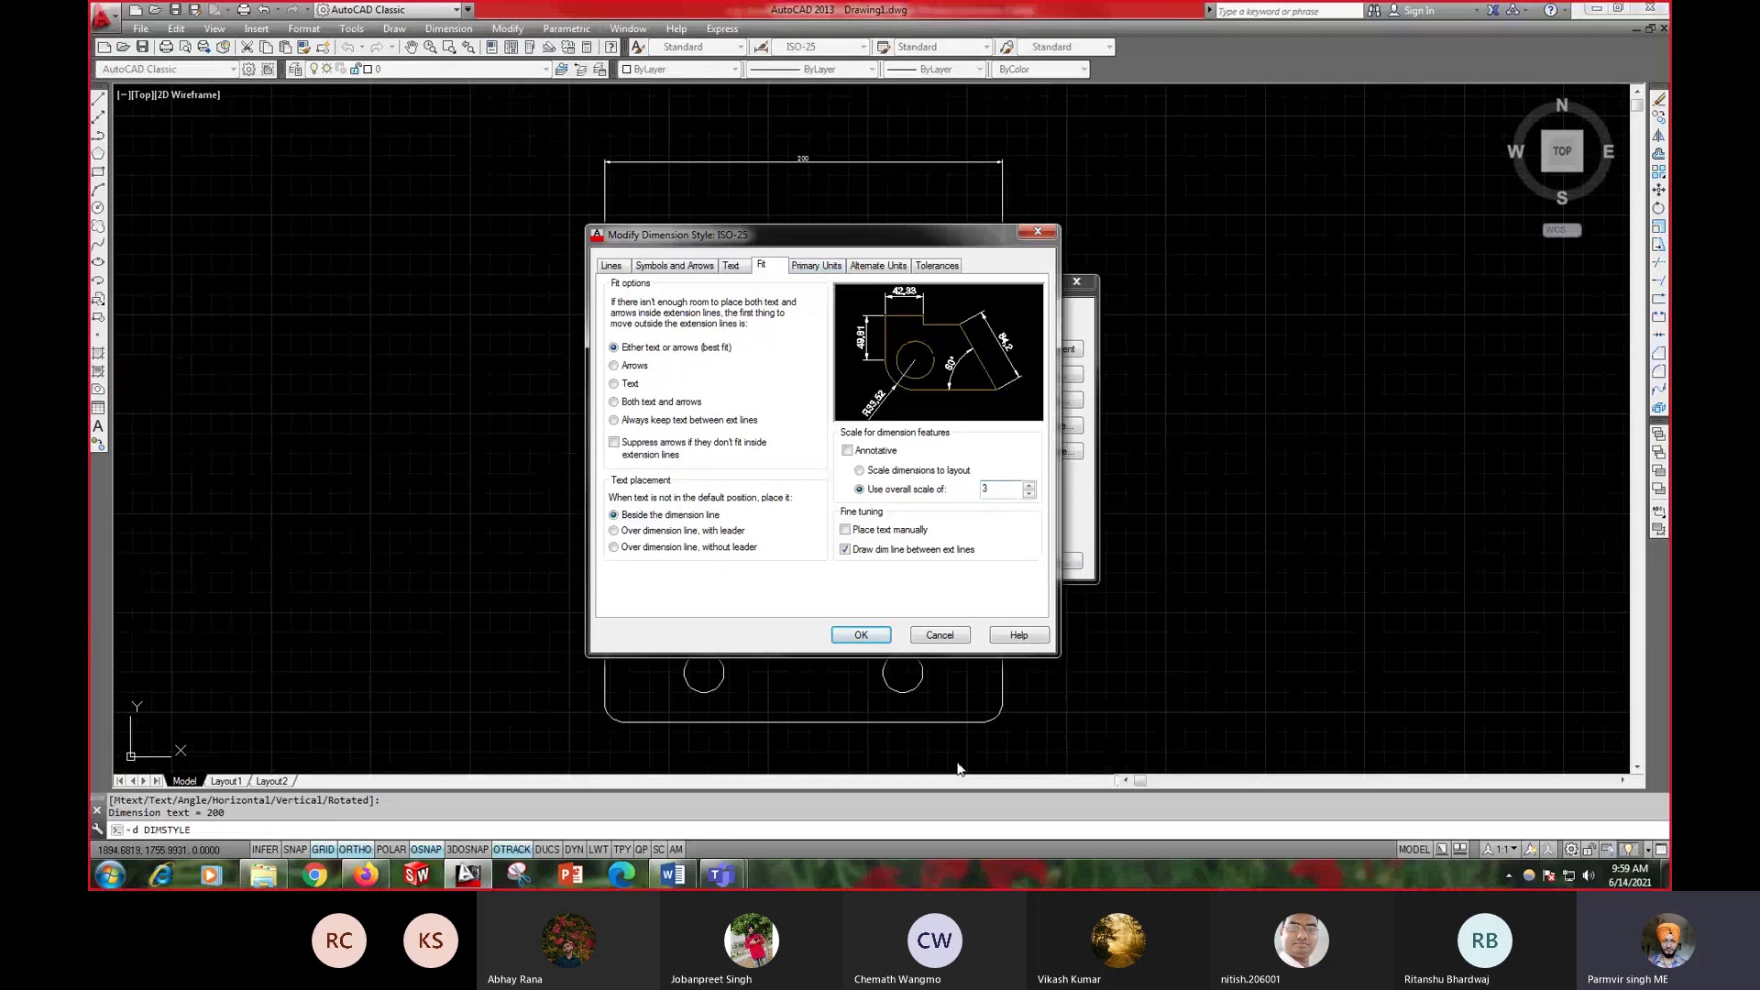
pyautogui.click(866, 635)
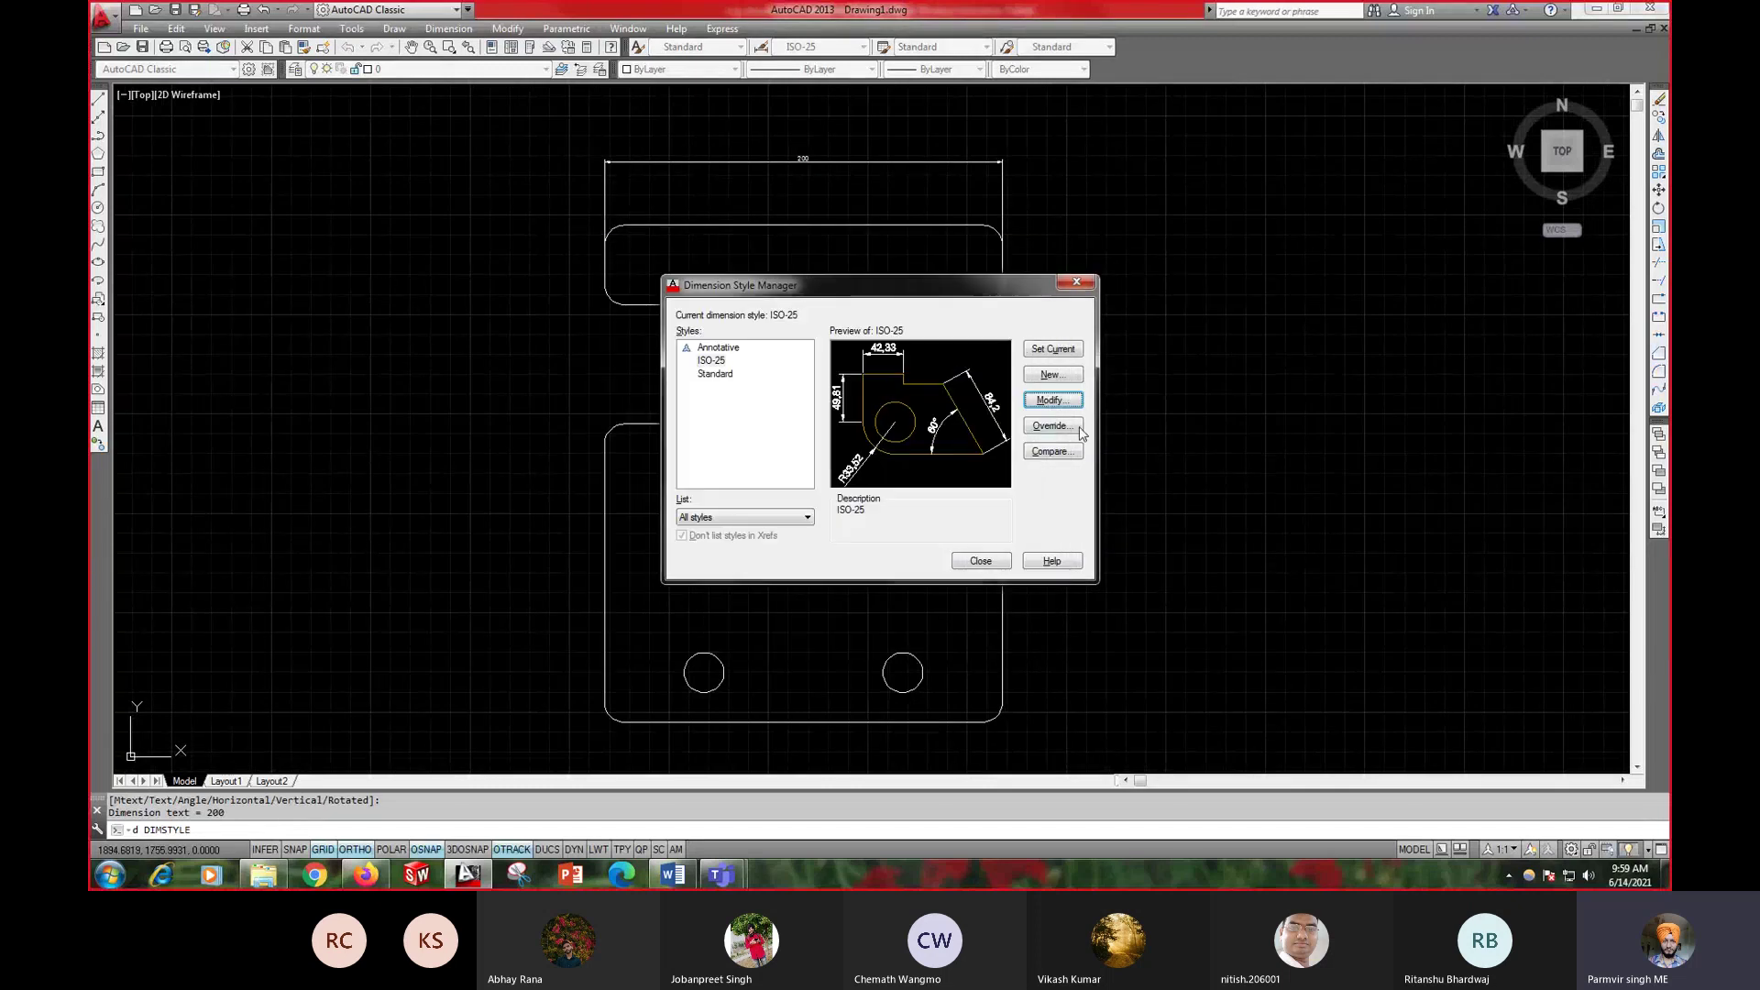
pyautogui.click(1053, 350)
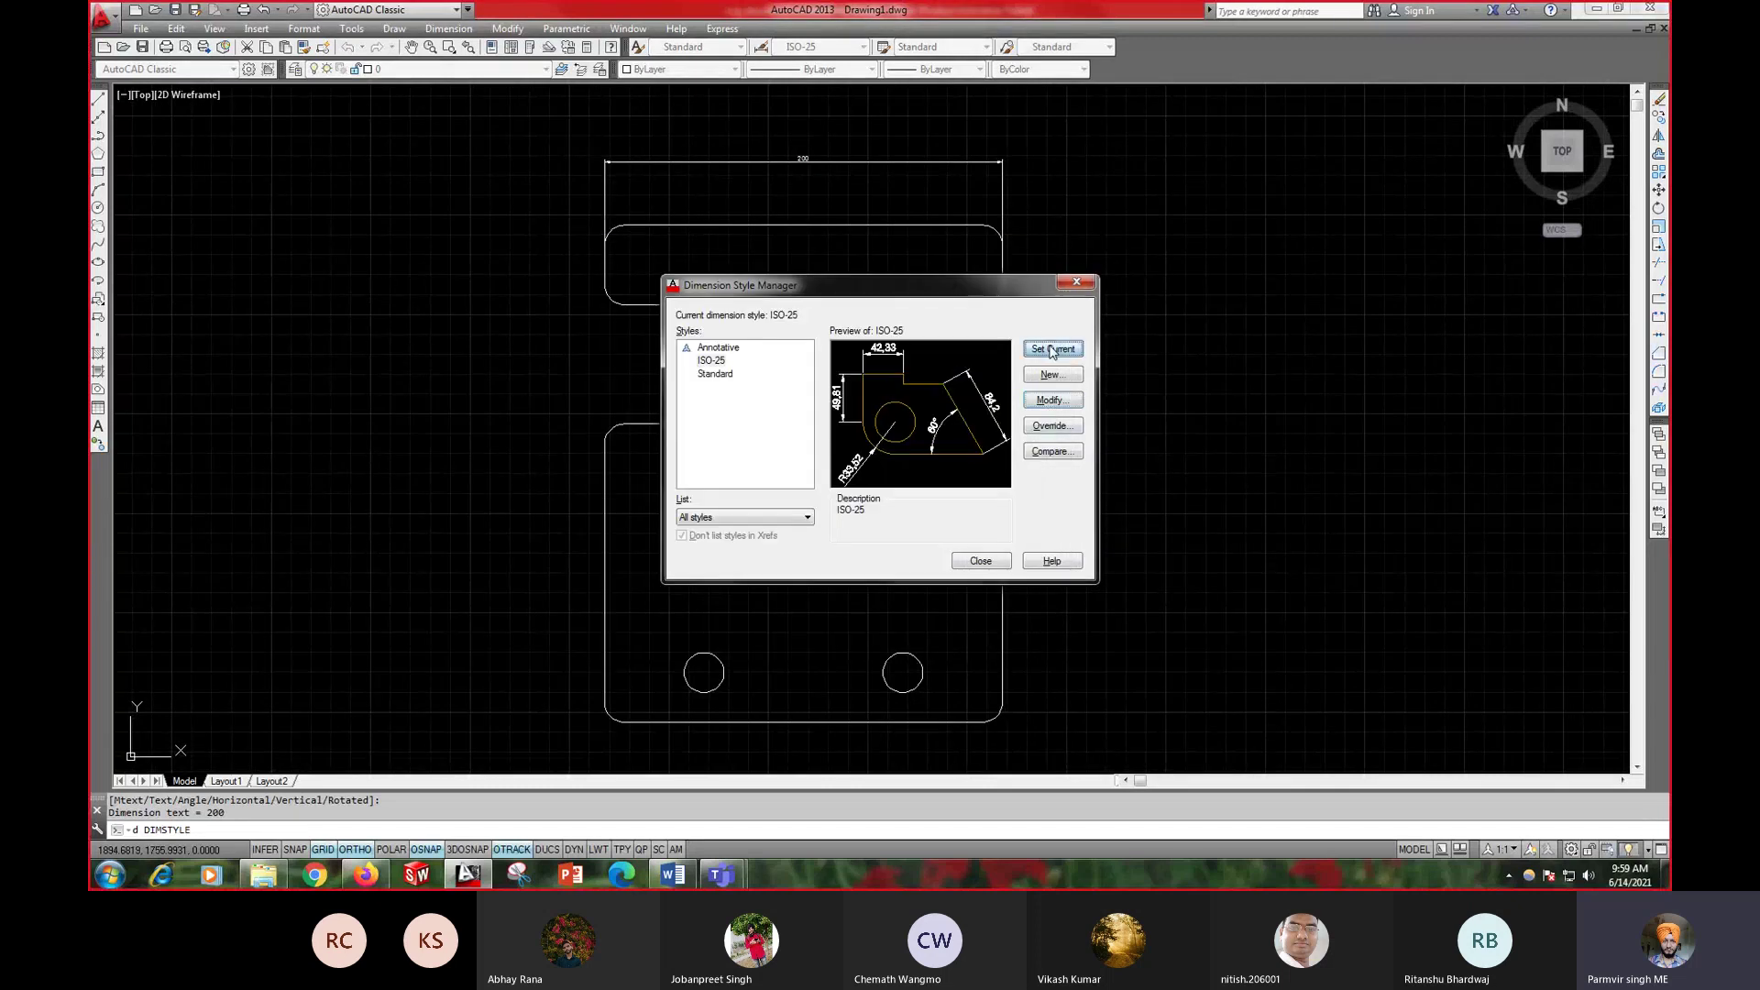
pyautogui.click(980, 562)
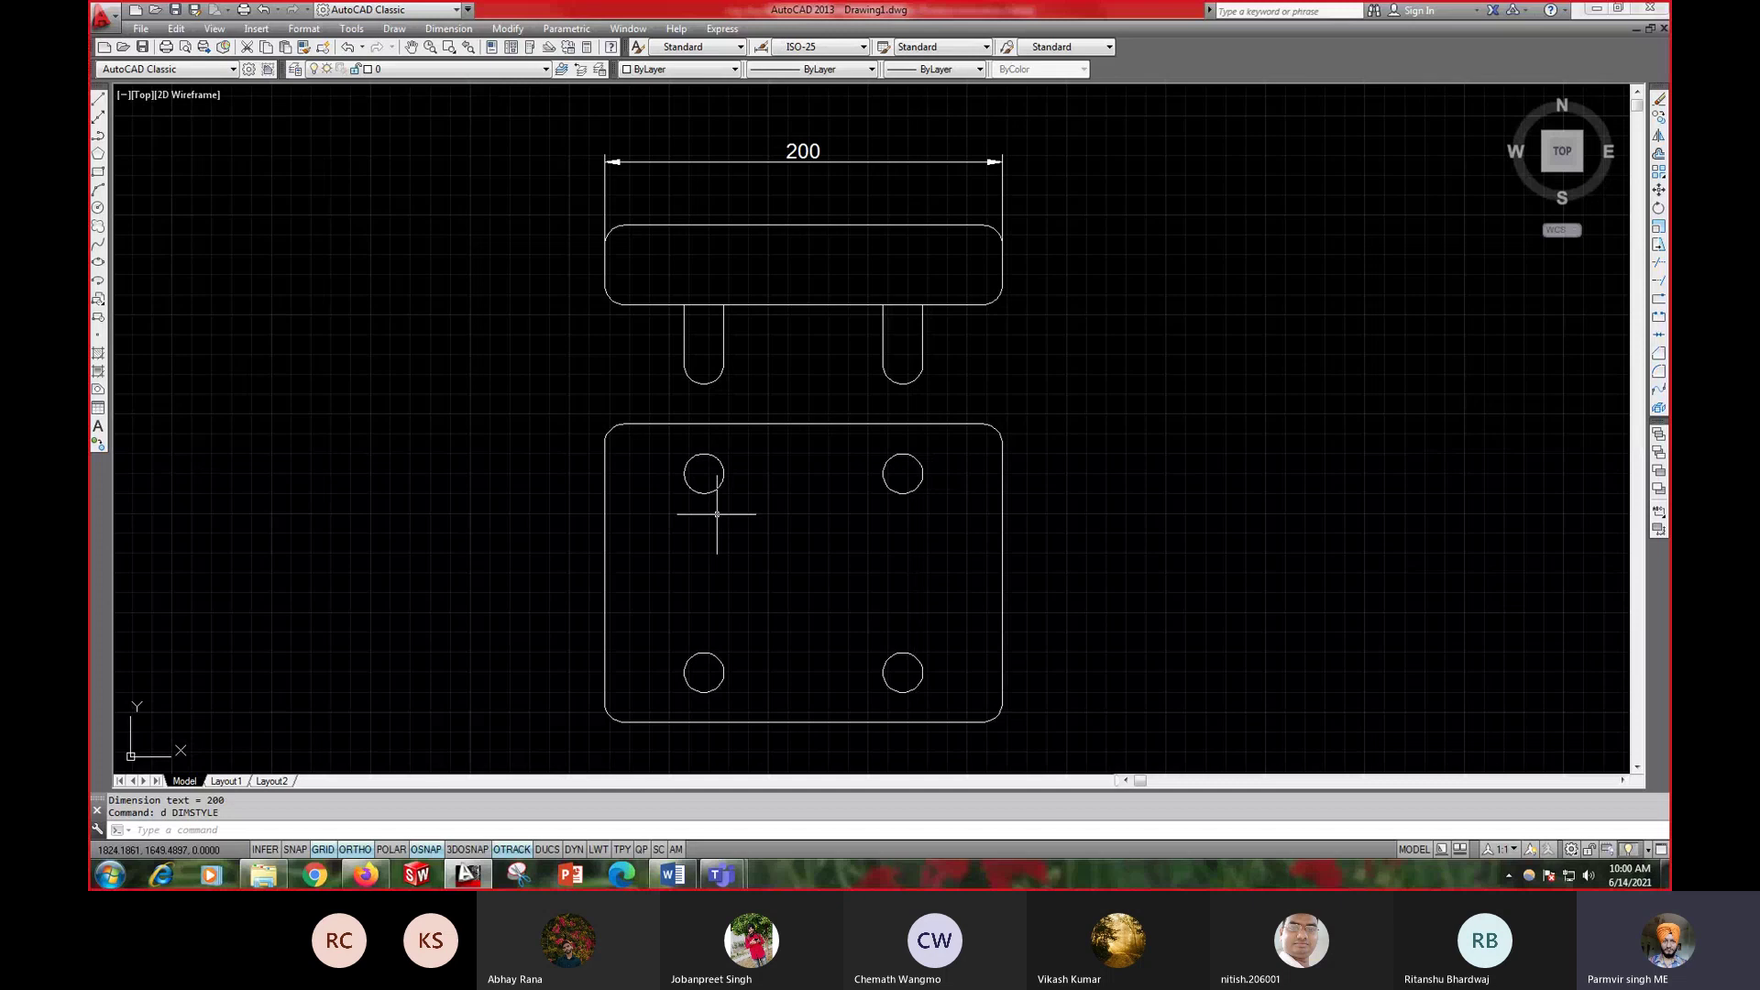
pyautogui.press('Escape')
pyautogui.rightClick(484, 381)
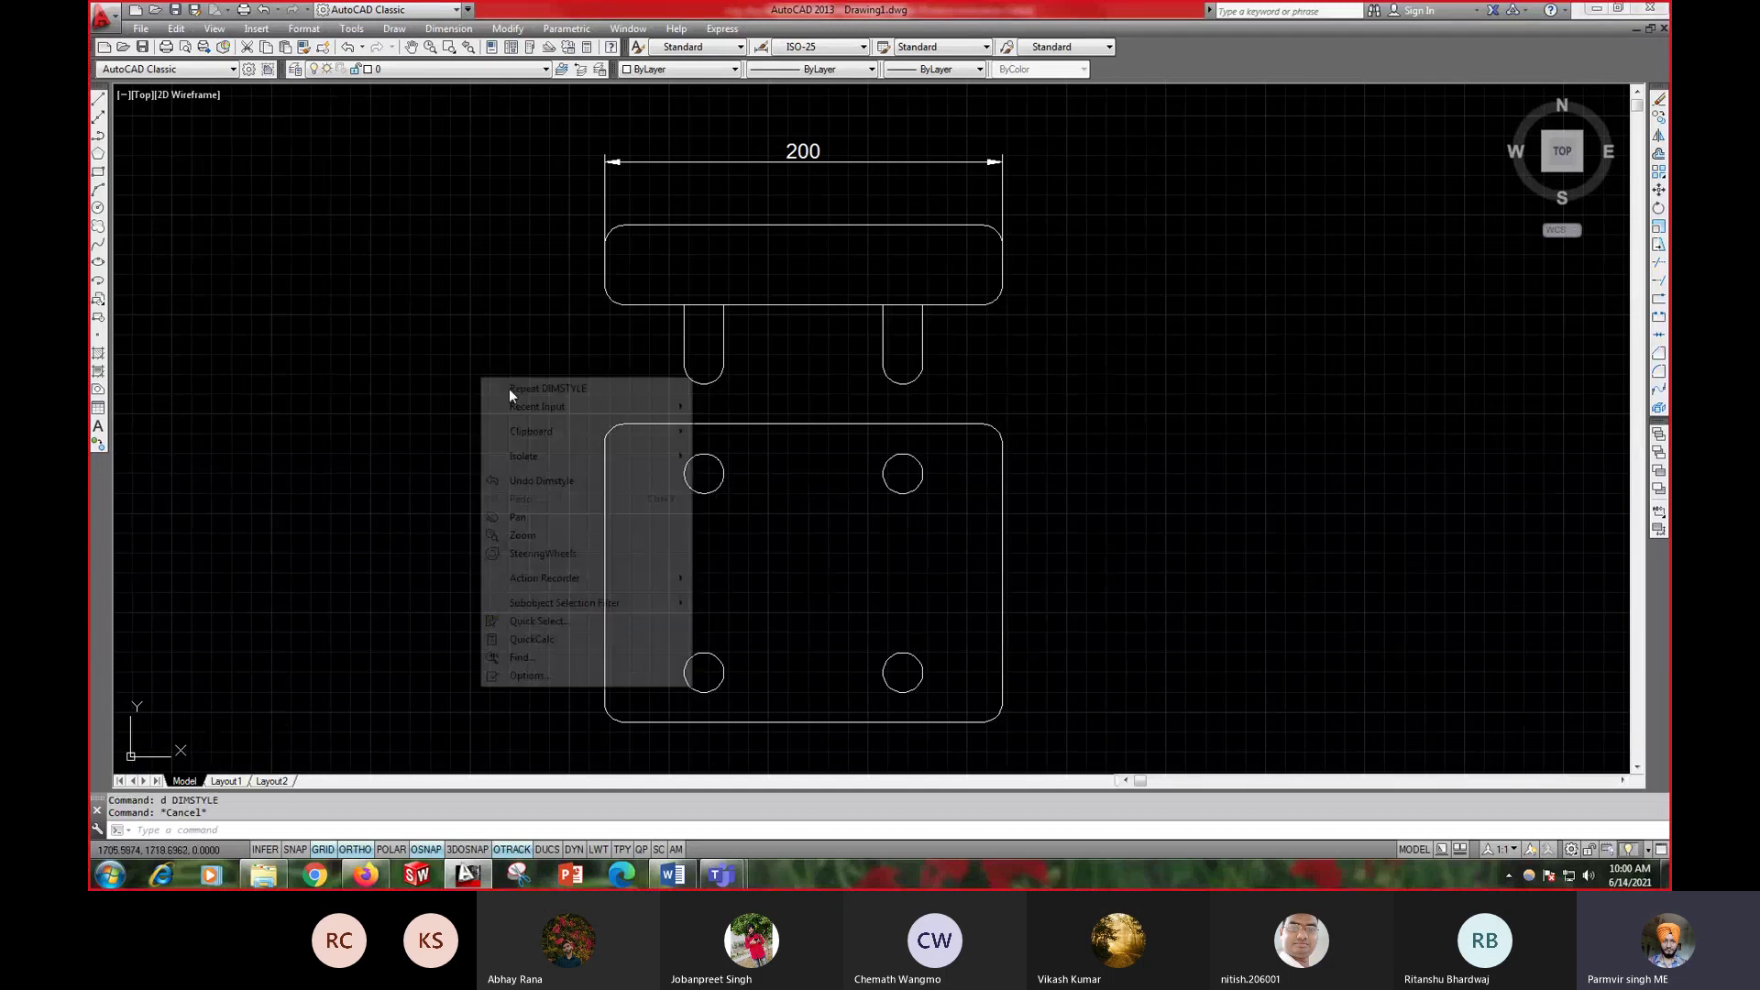
pyautogui.click(513, 389)
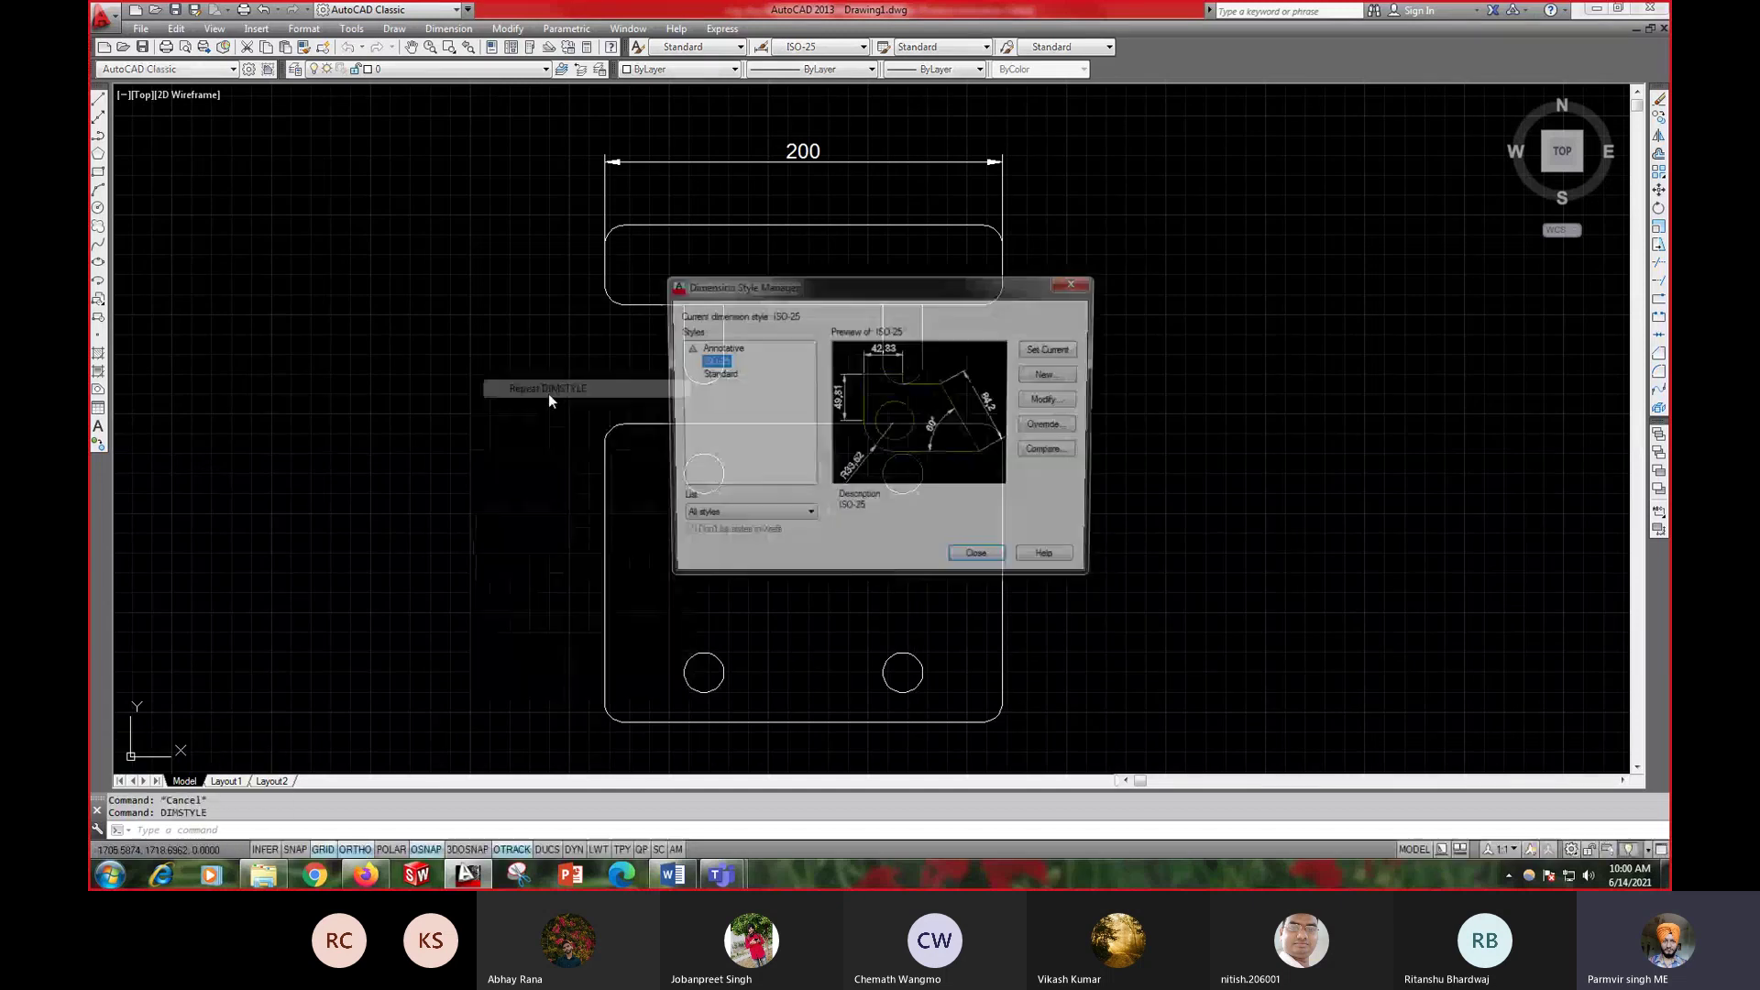
pyautogui.click(1088, 285)
# - Add a vertical linear dimension for the plan view's overall height, placed to the left of the plate
pyautogui.click(448, 28)
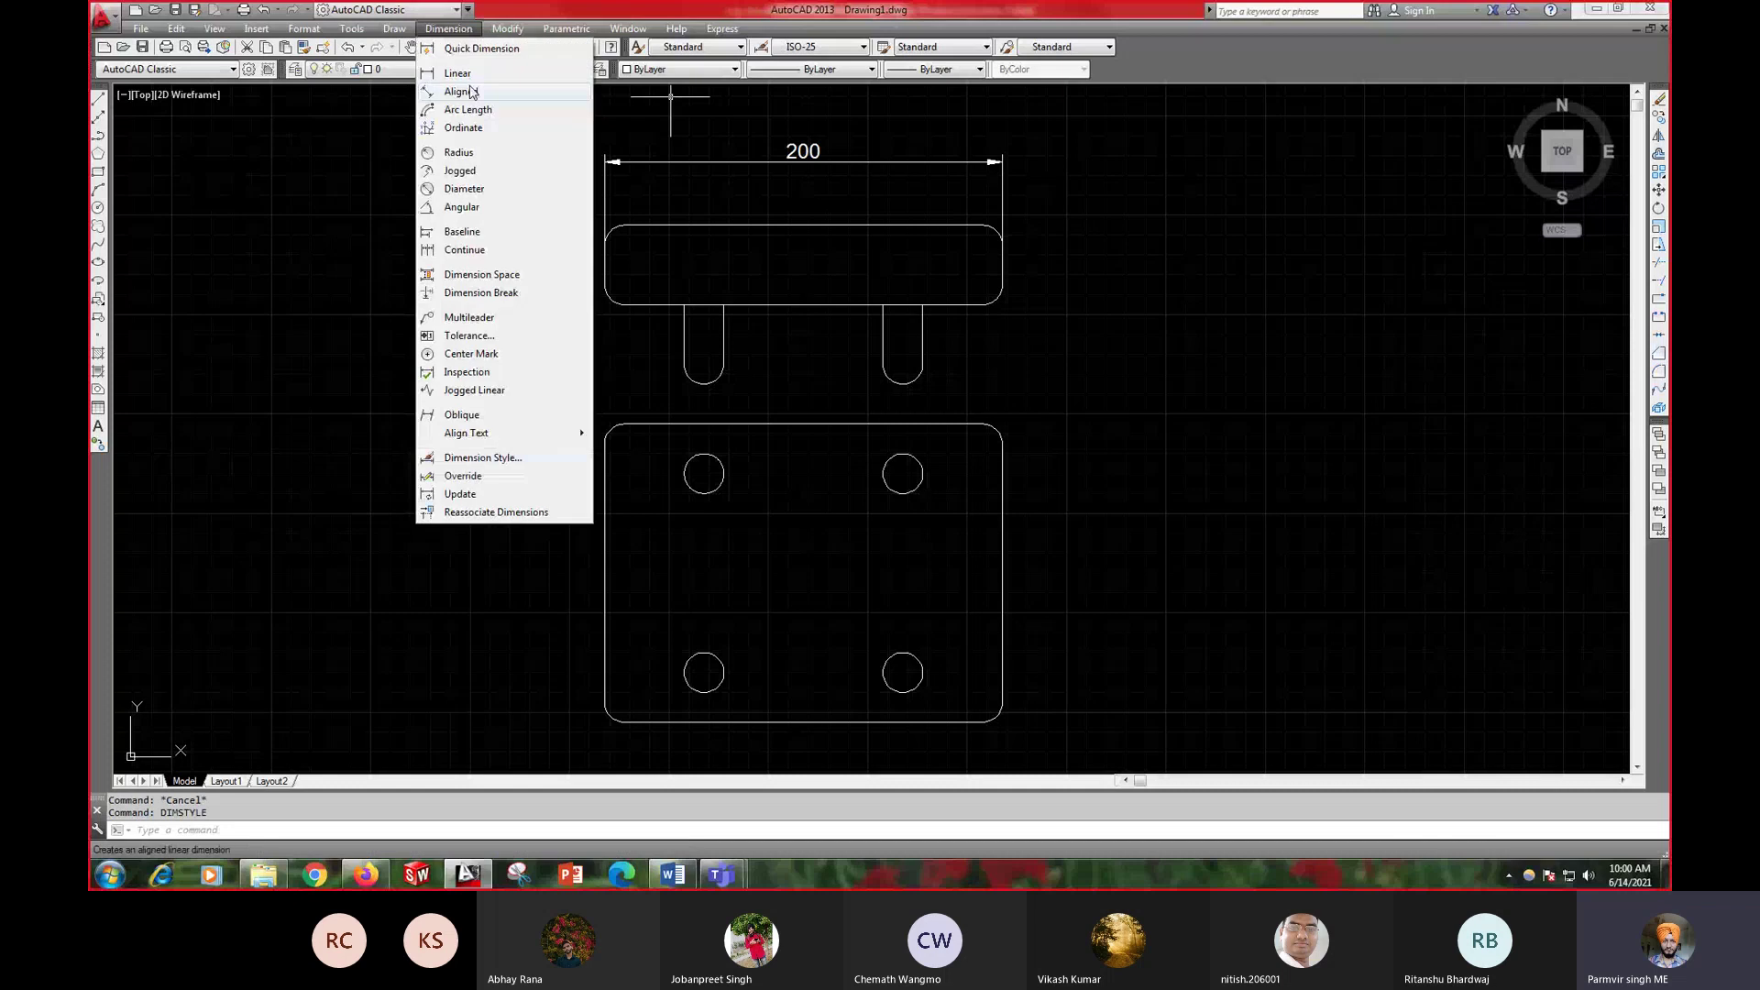
pyautogui.click(457, 74)
pyautogui.click(649, 425)
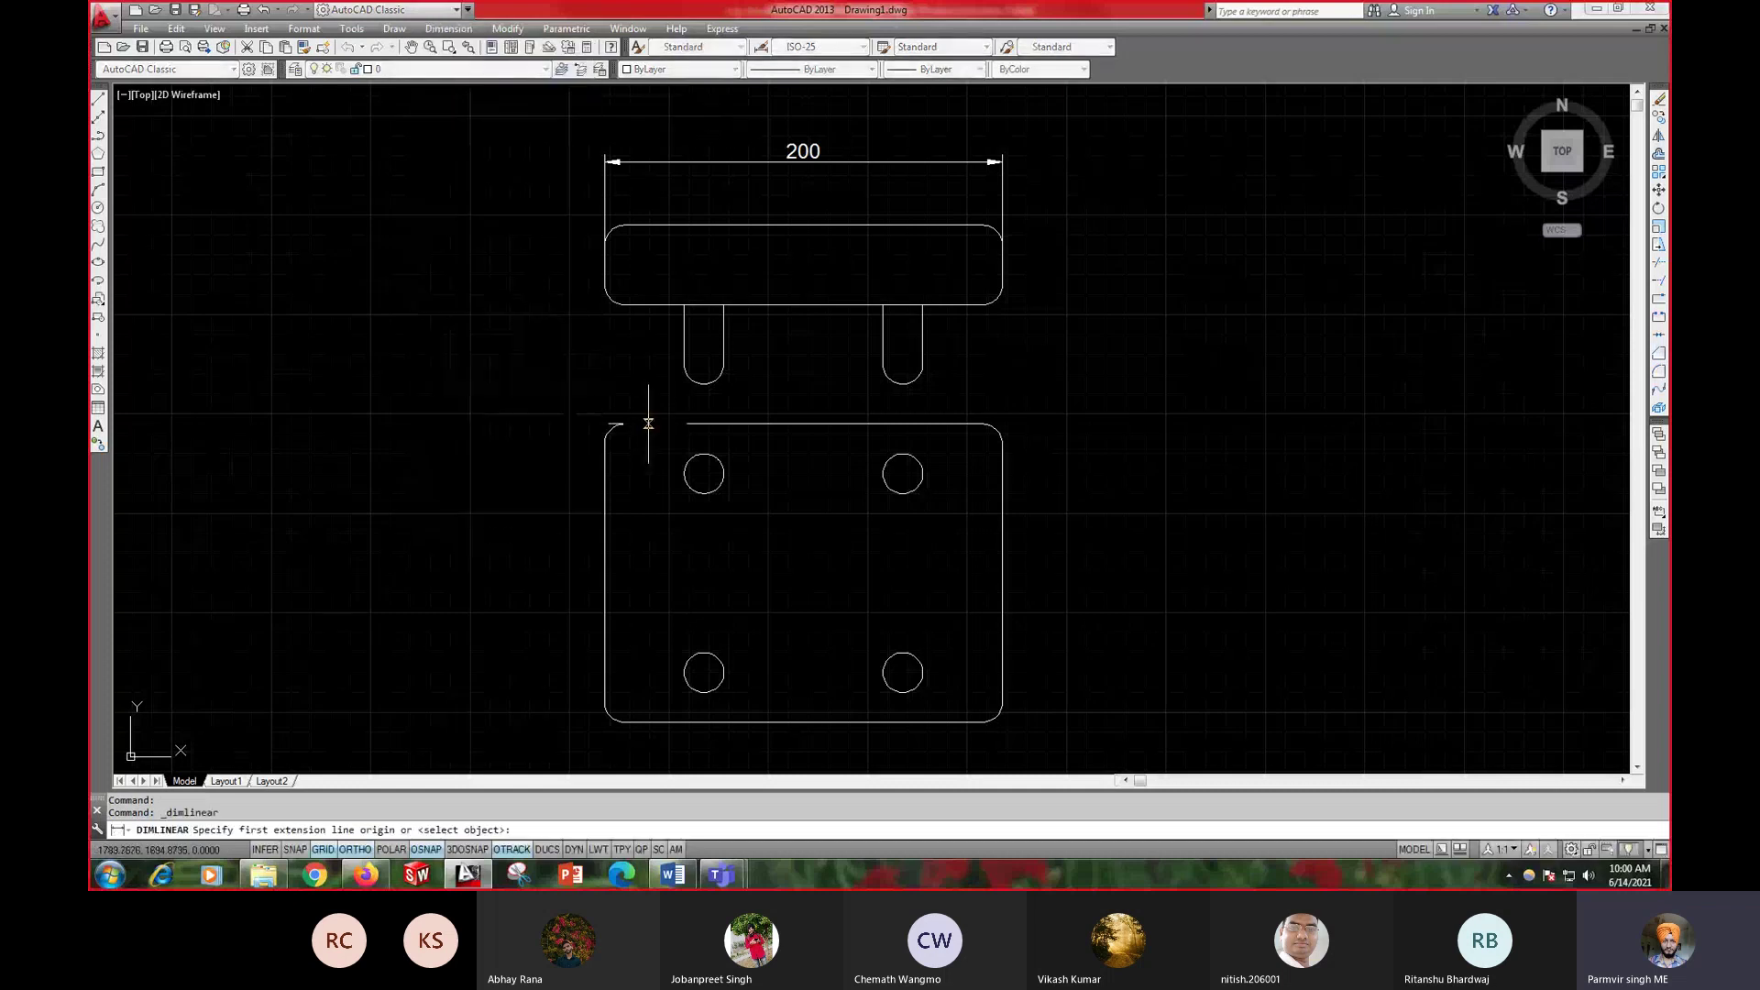
pyautogui.click(669, 718)
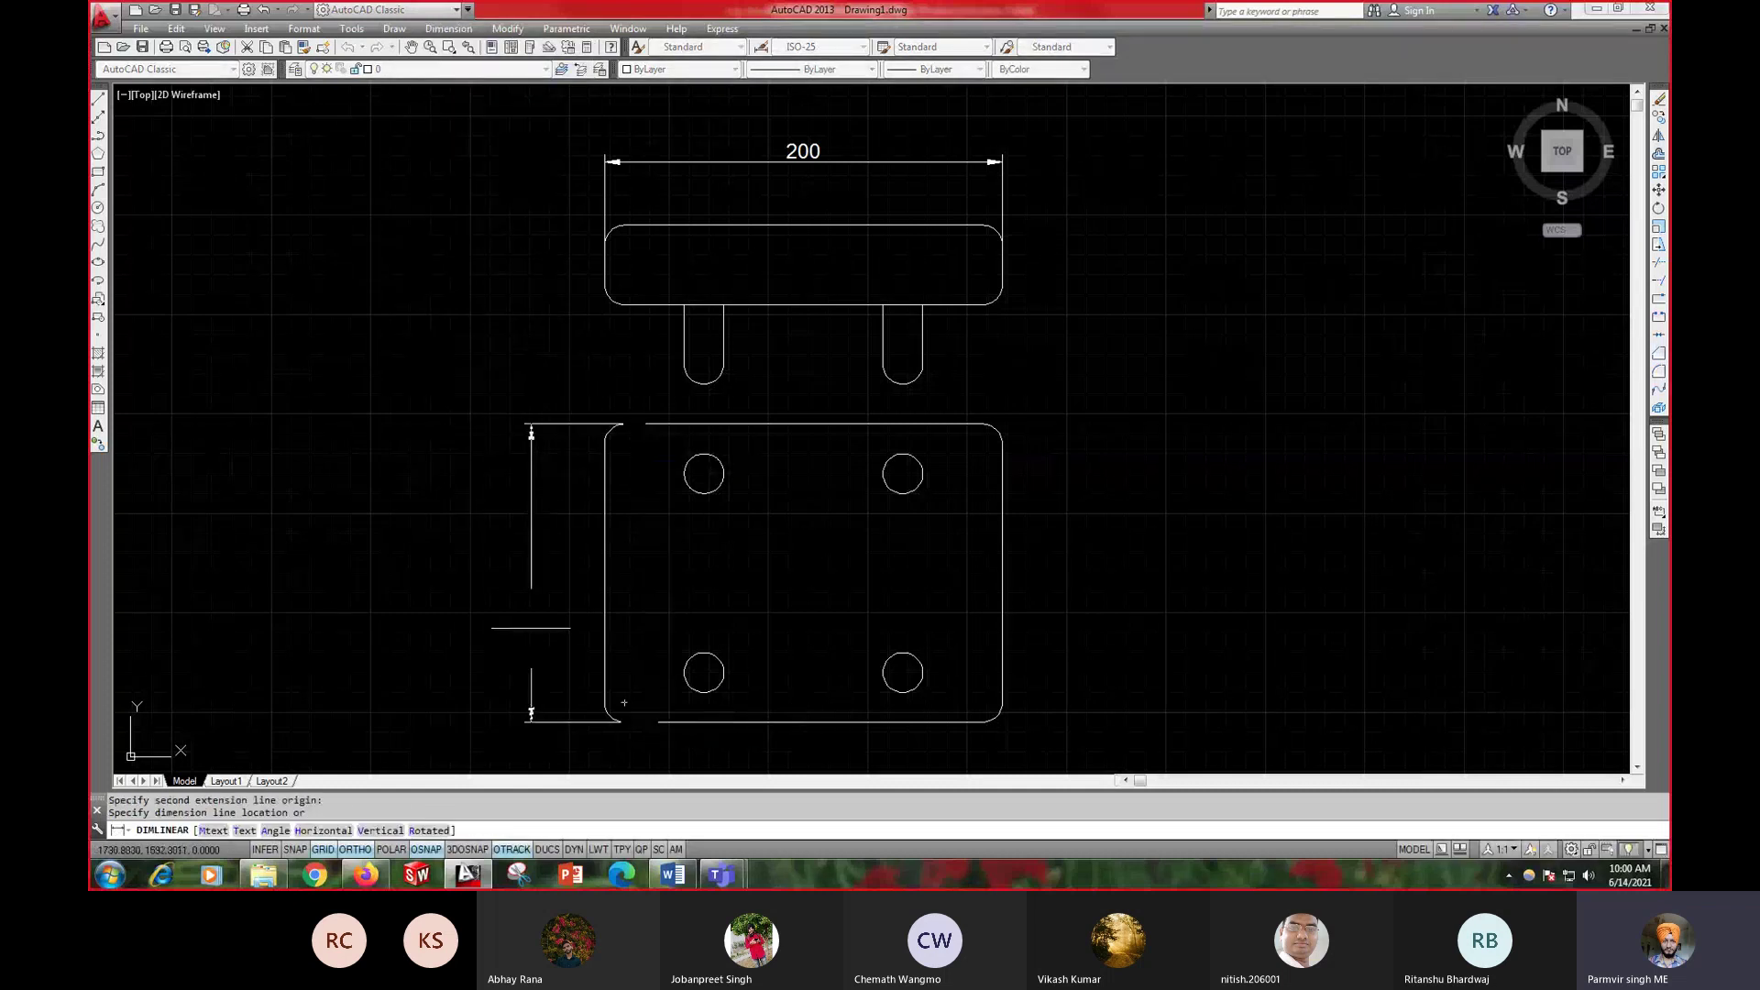
pyautogui.click(531, 628)
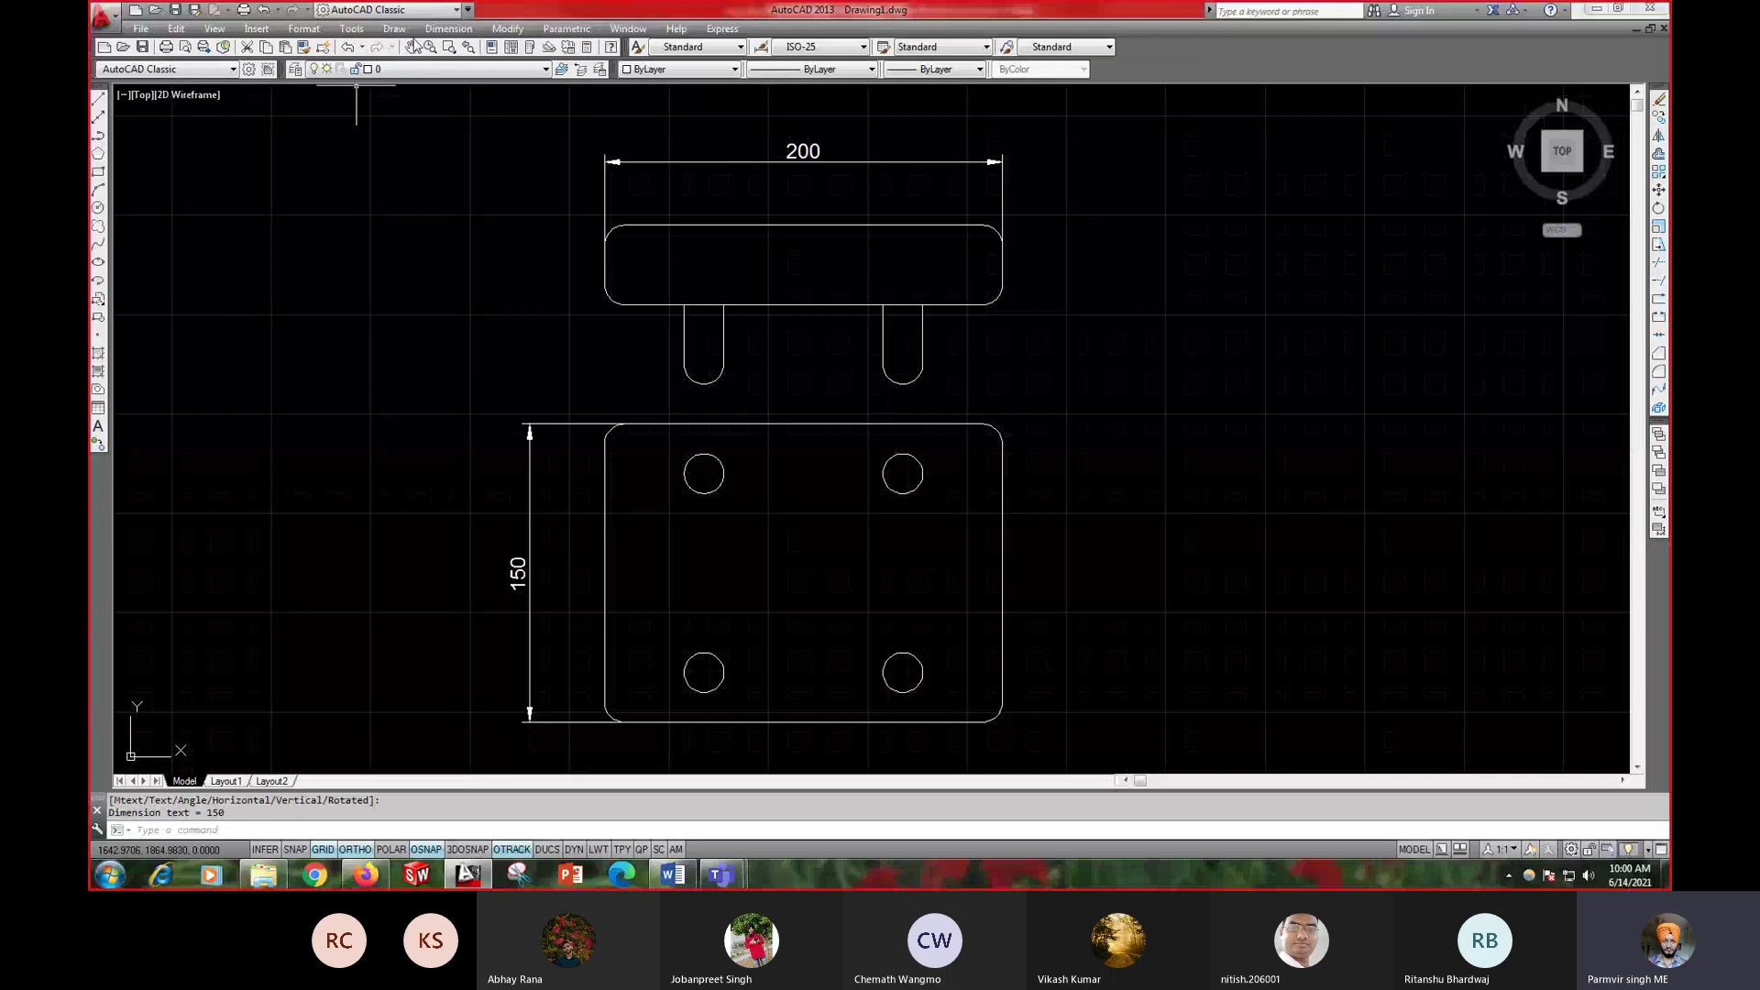
pyautogui.click(448, 29)
pyautogui.click(457, 75)
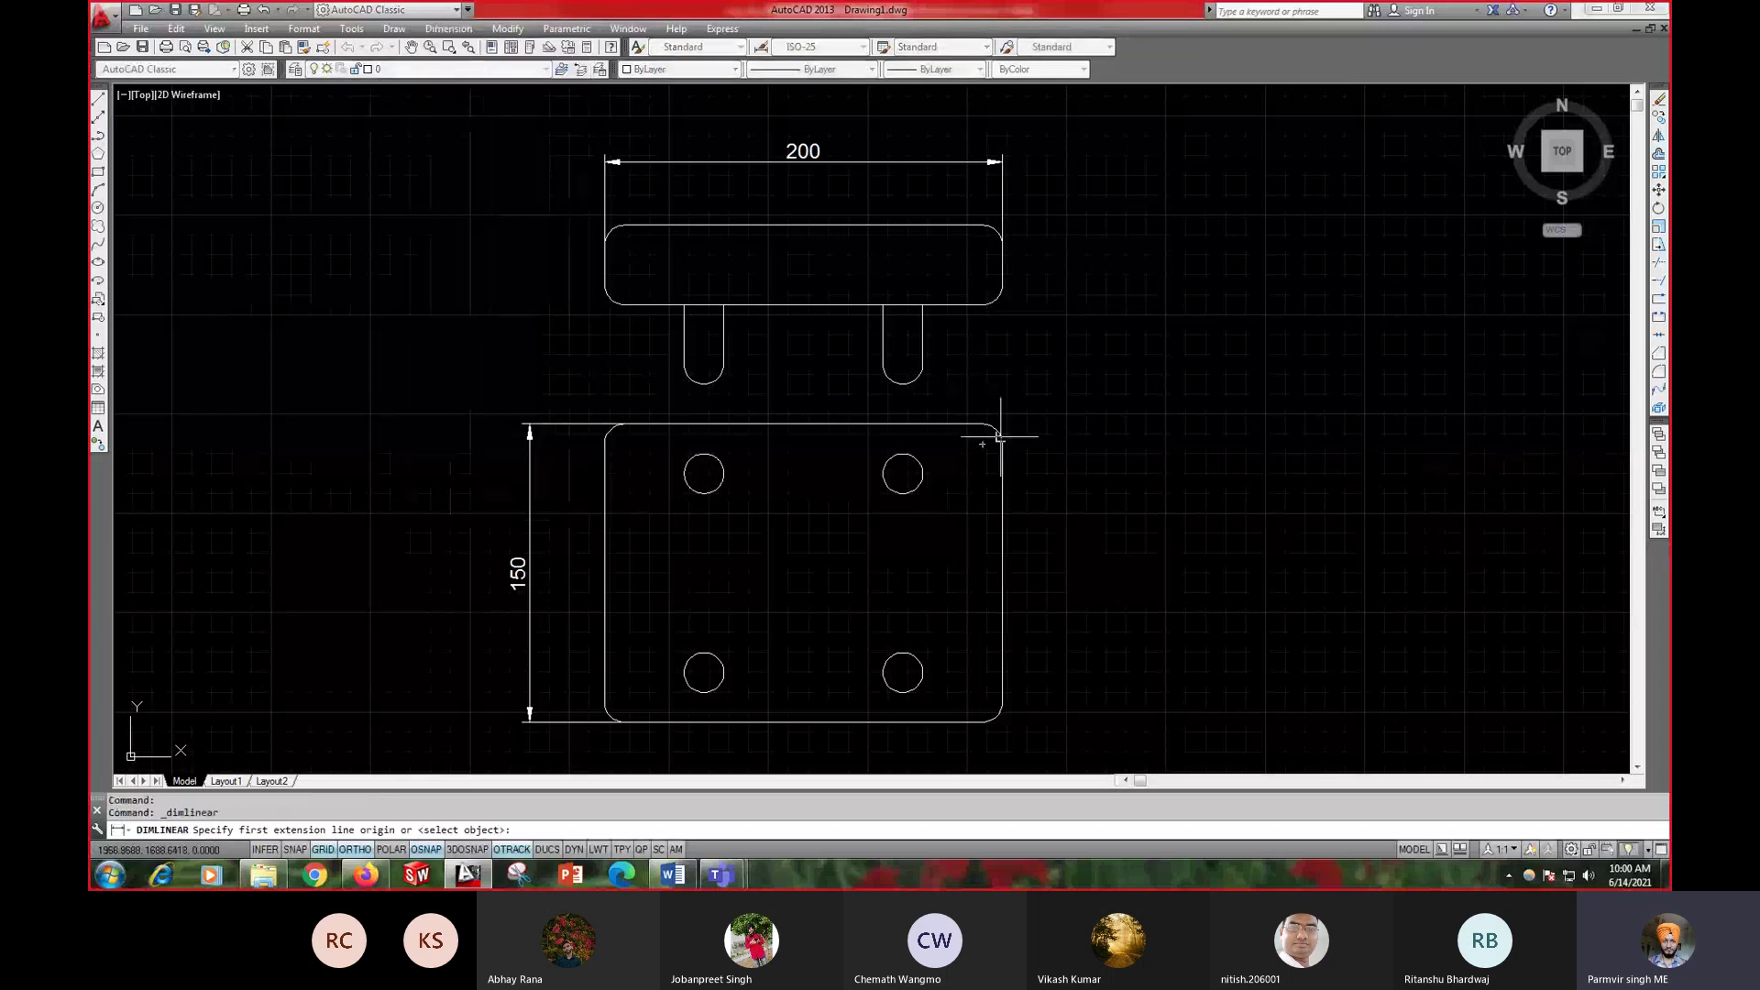
pyautogui.press('Escape')
pyautogui.press('Escape')
# - Add a radius dimension to the plan's upper left circle, with its text outside the plate to the upper left
pyautogui.click(448, 28)
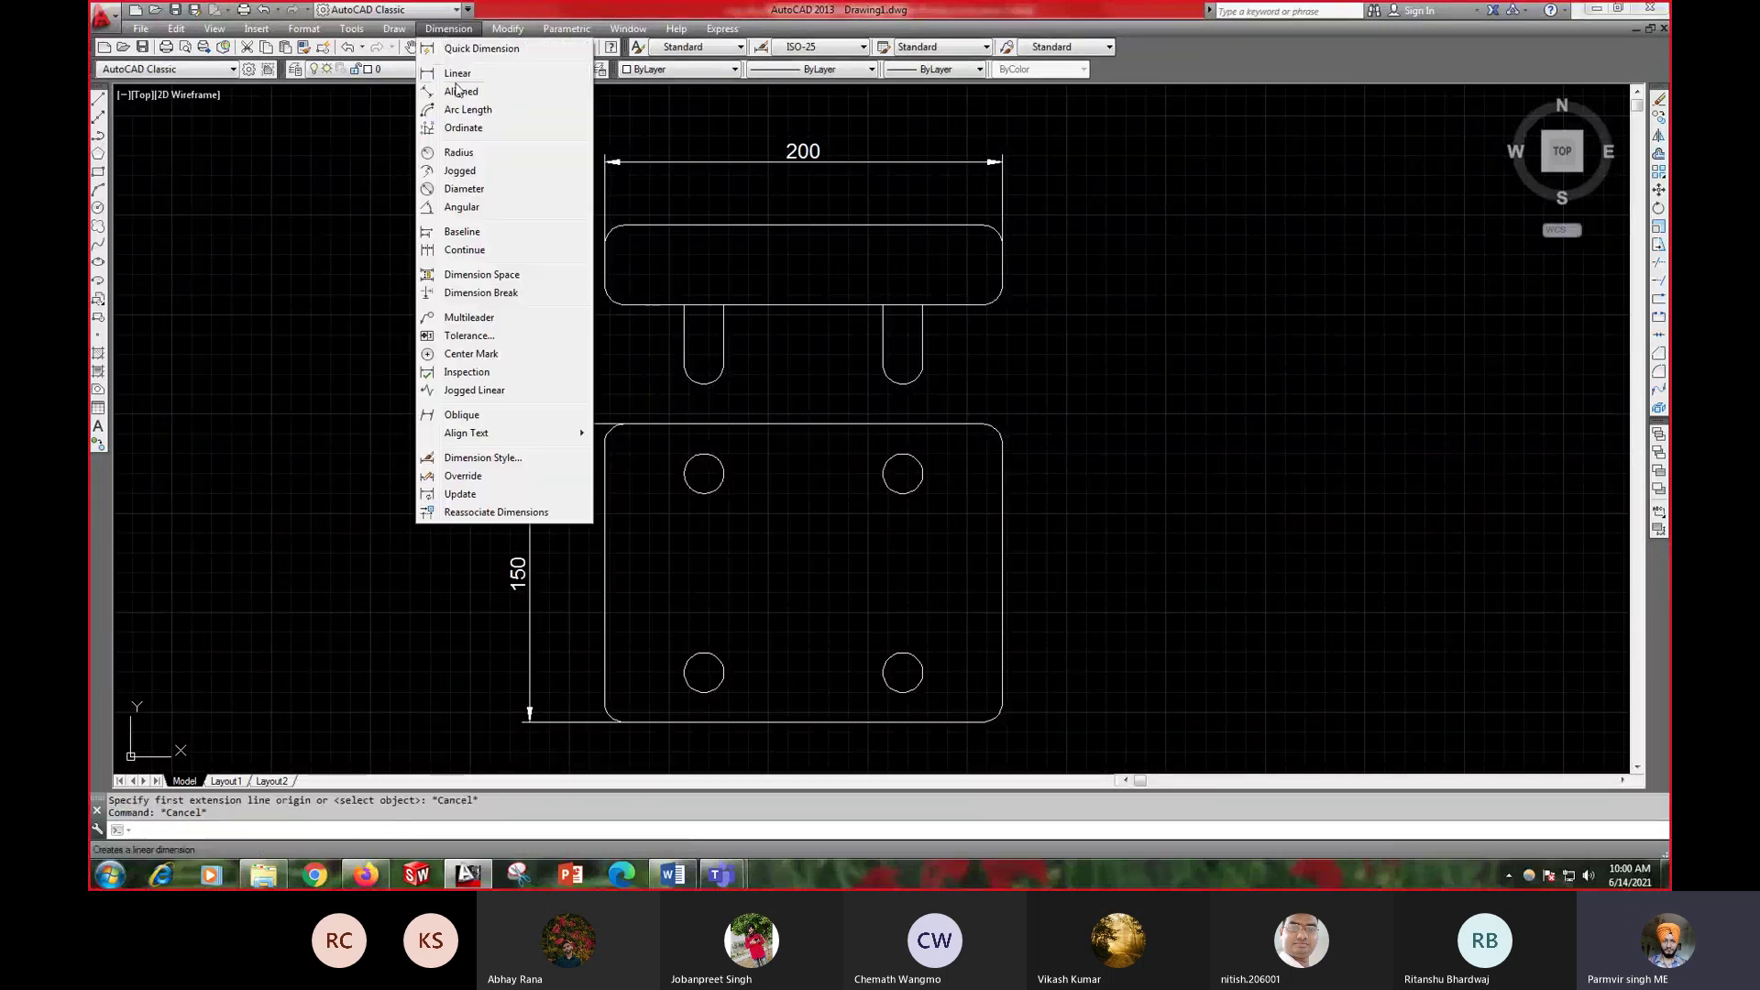
pyautogui.click(459, 153)
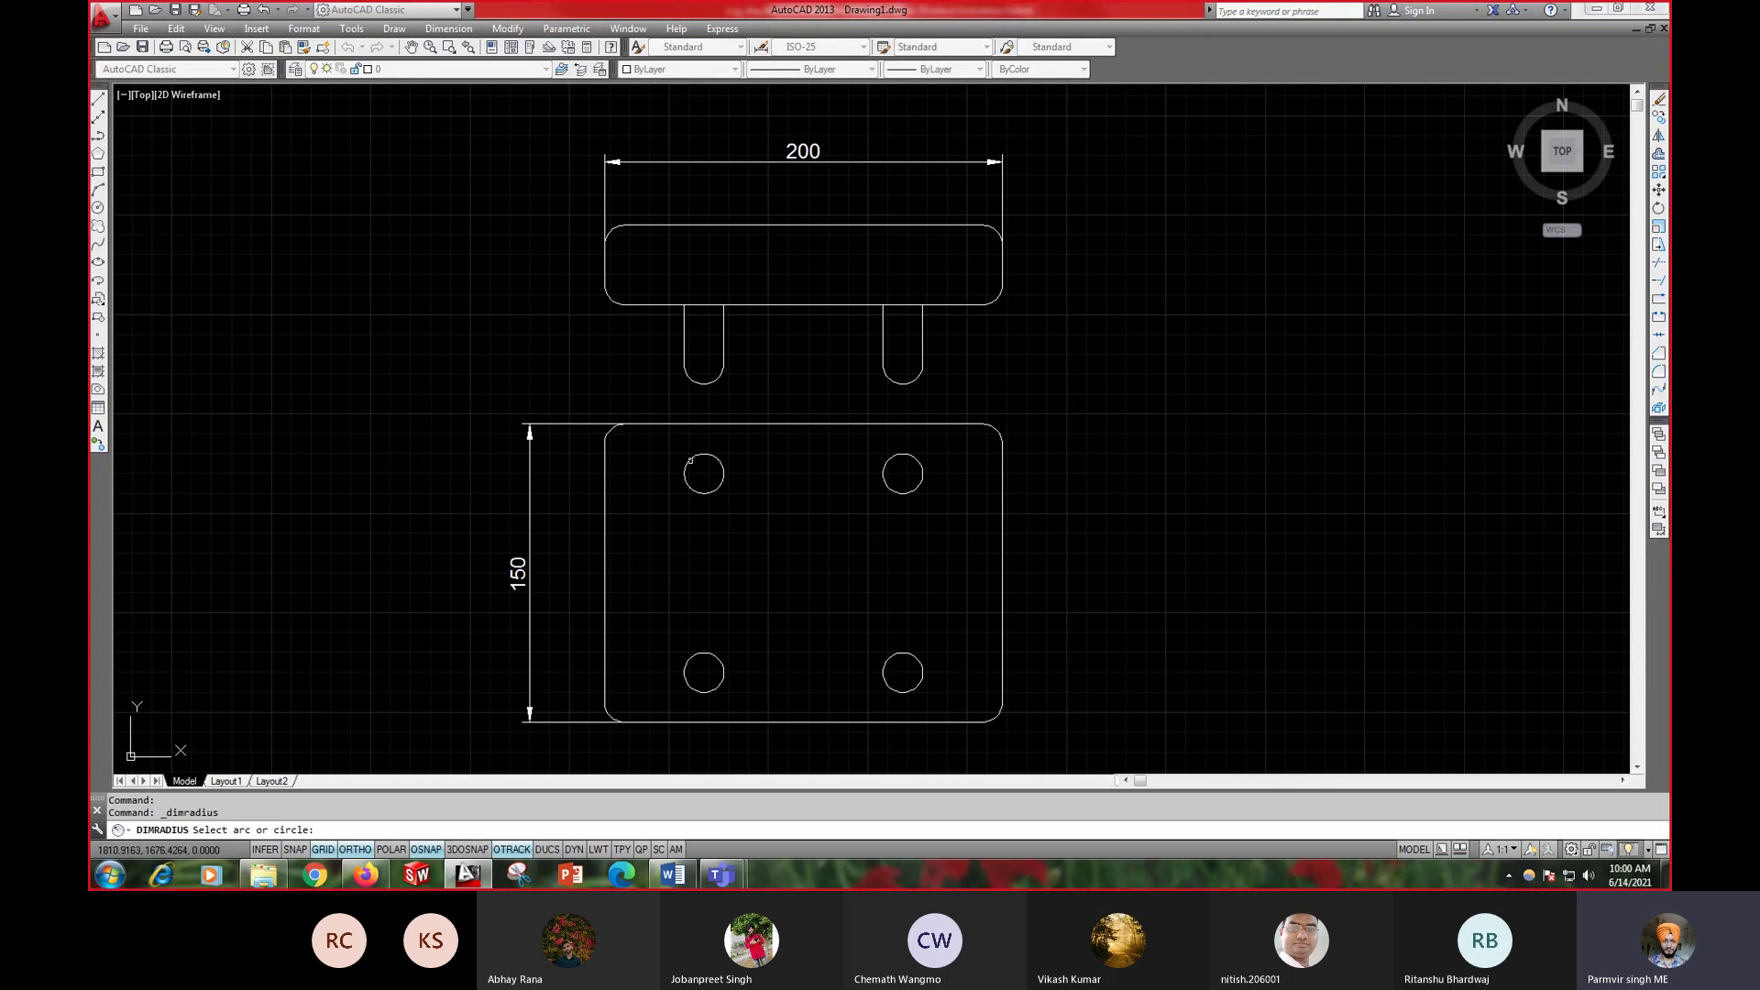
pyautogui.click(693, 463)
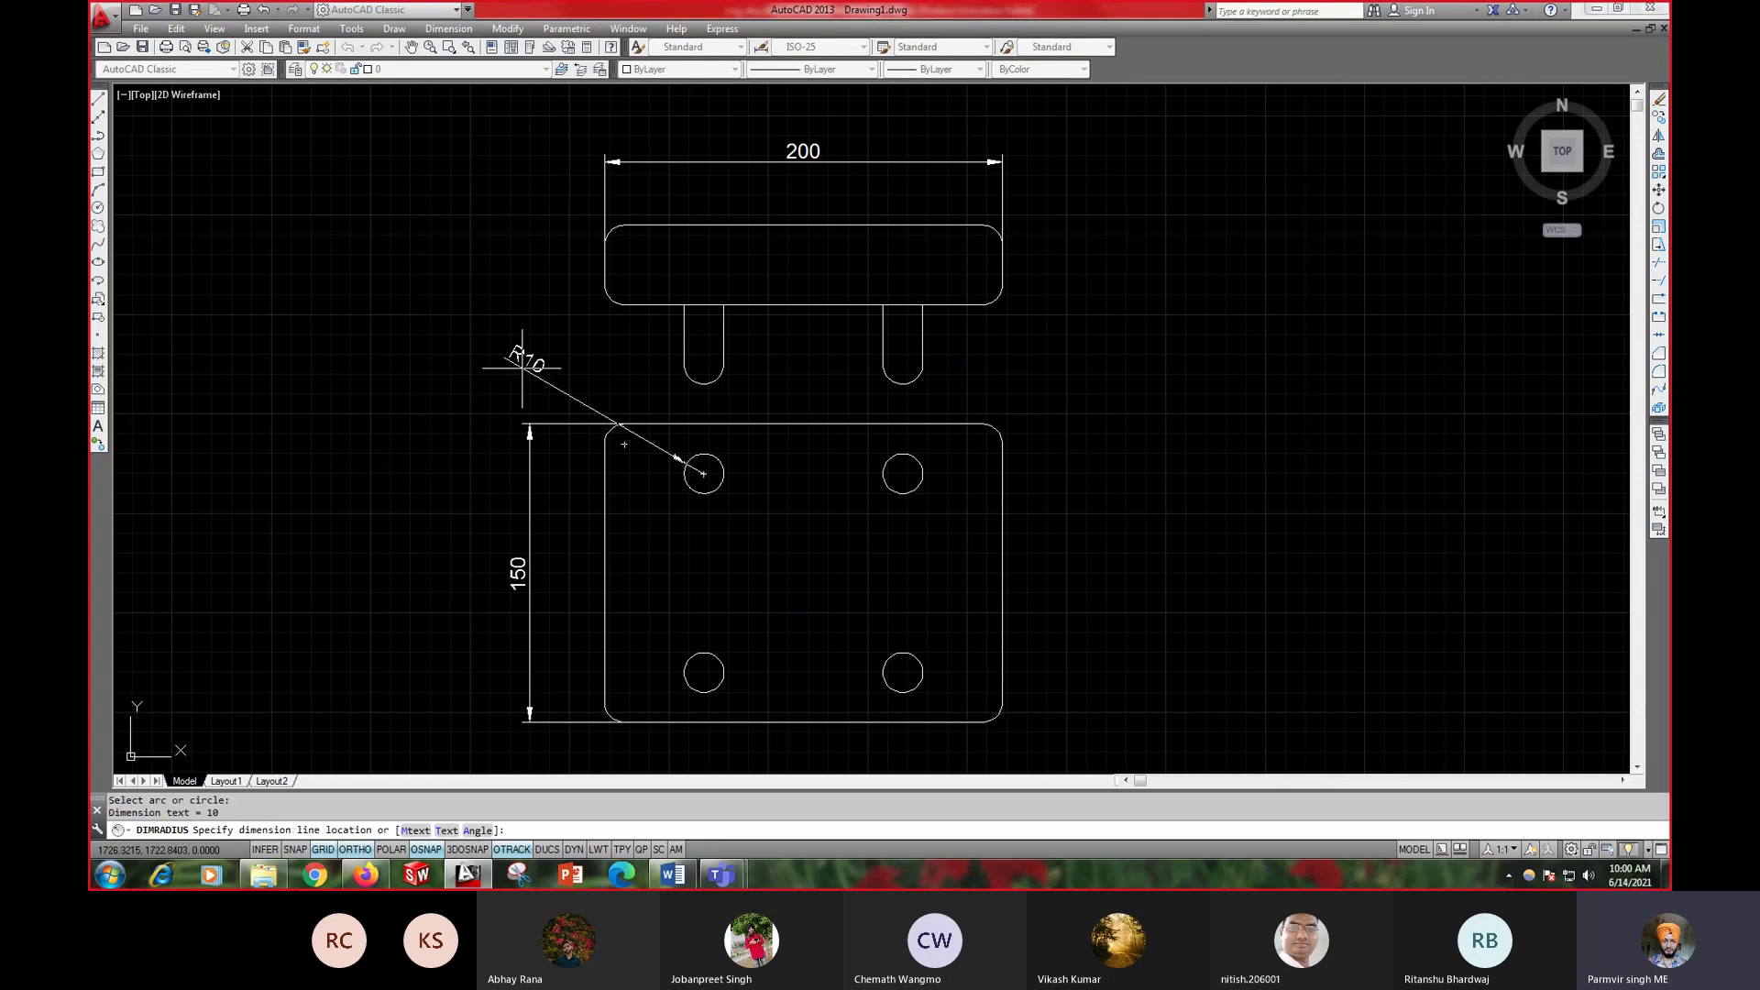
pyautogui.click(522, 367)
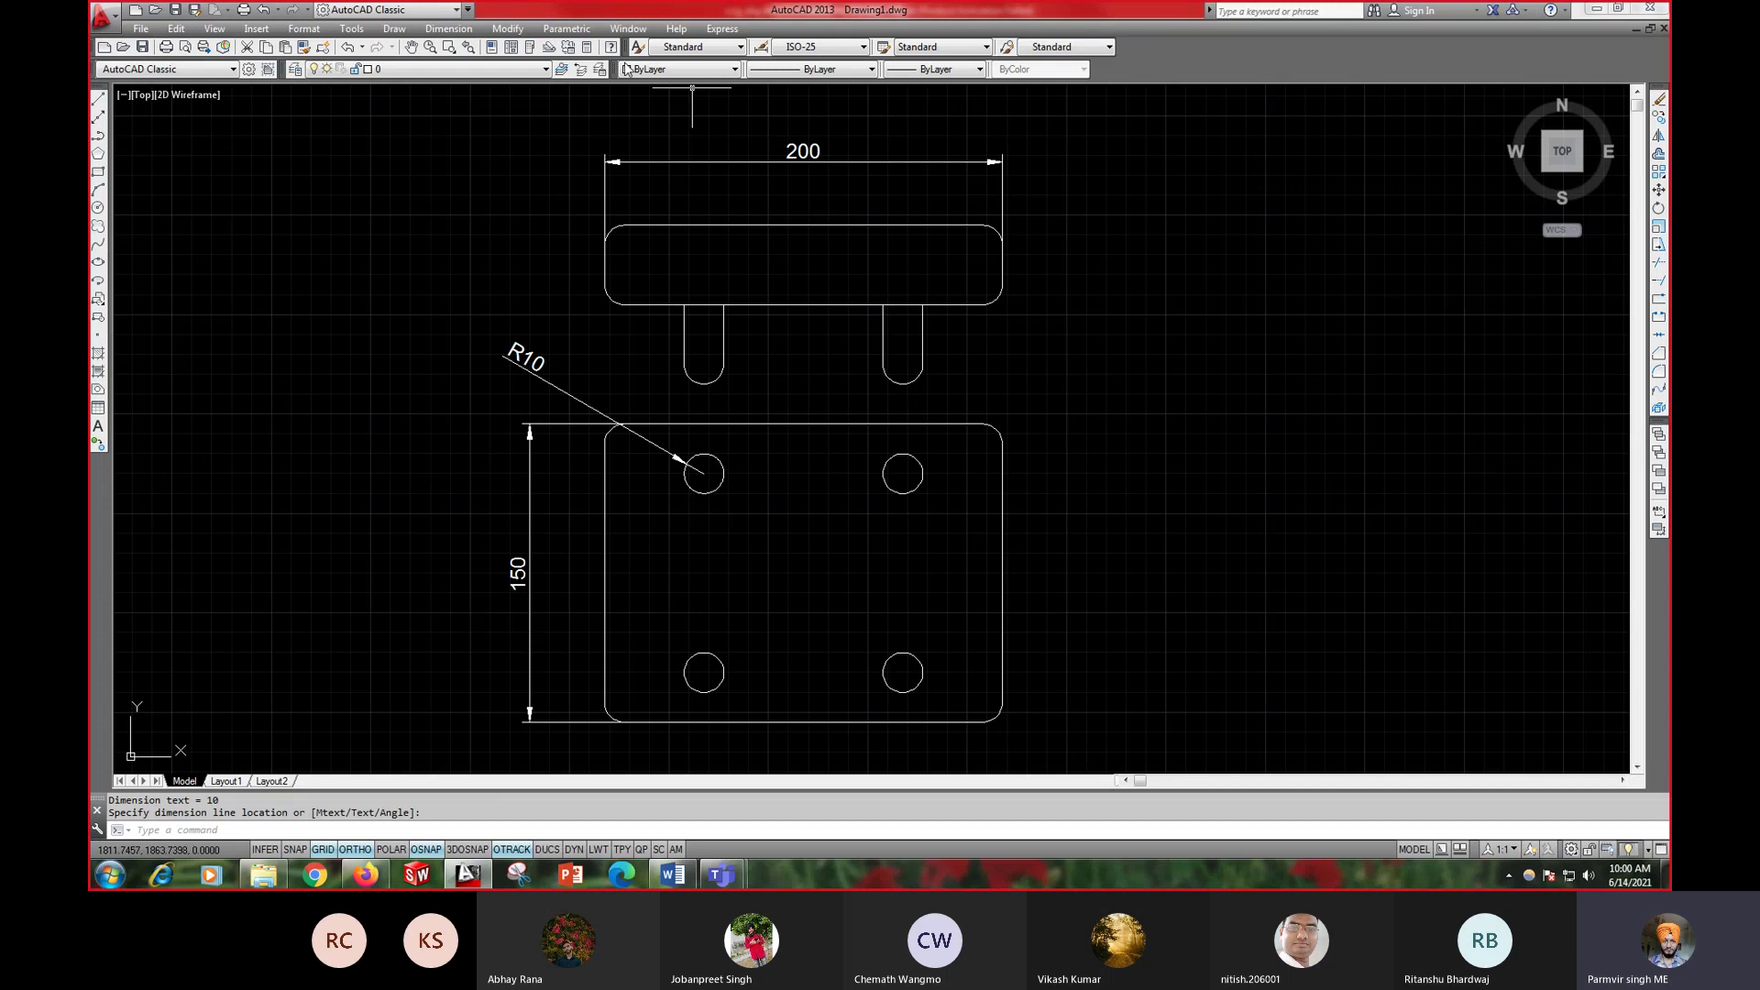
# - Add a radius dimension to the plan's upper right corner fillet, with its text outside the plate to the upper right
pyautogui.click(448, 29)
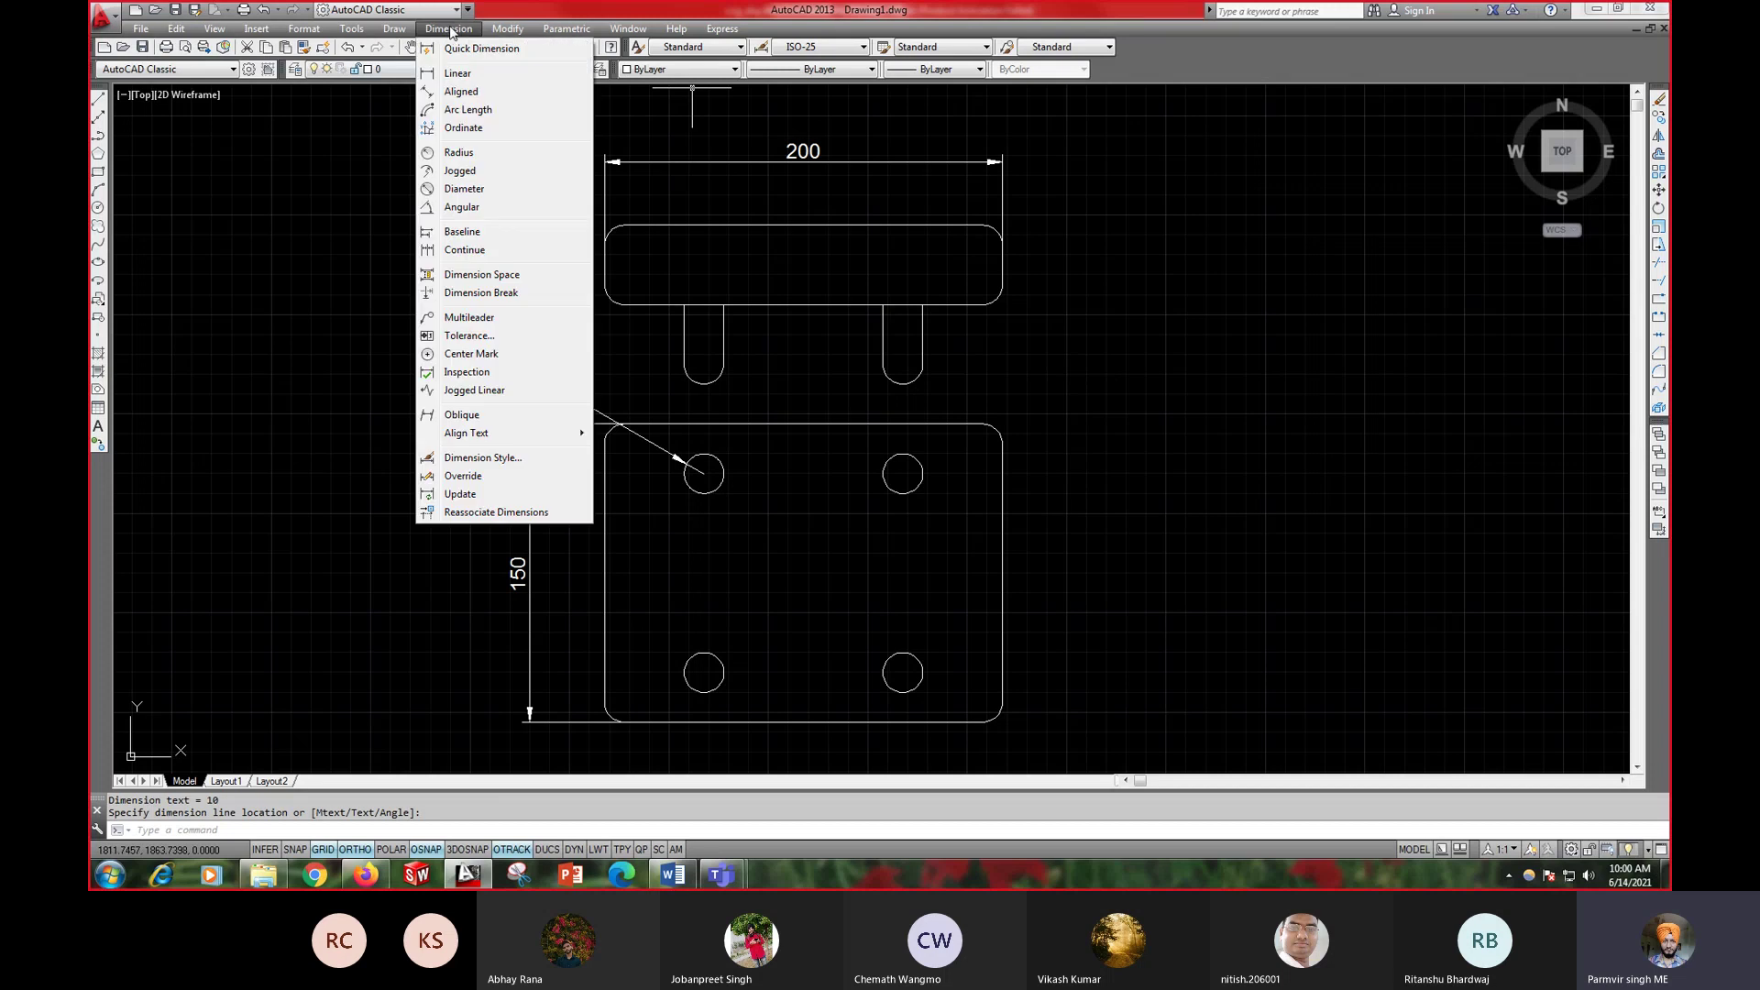
pyautogui.click(463, 152)
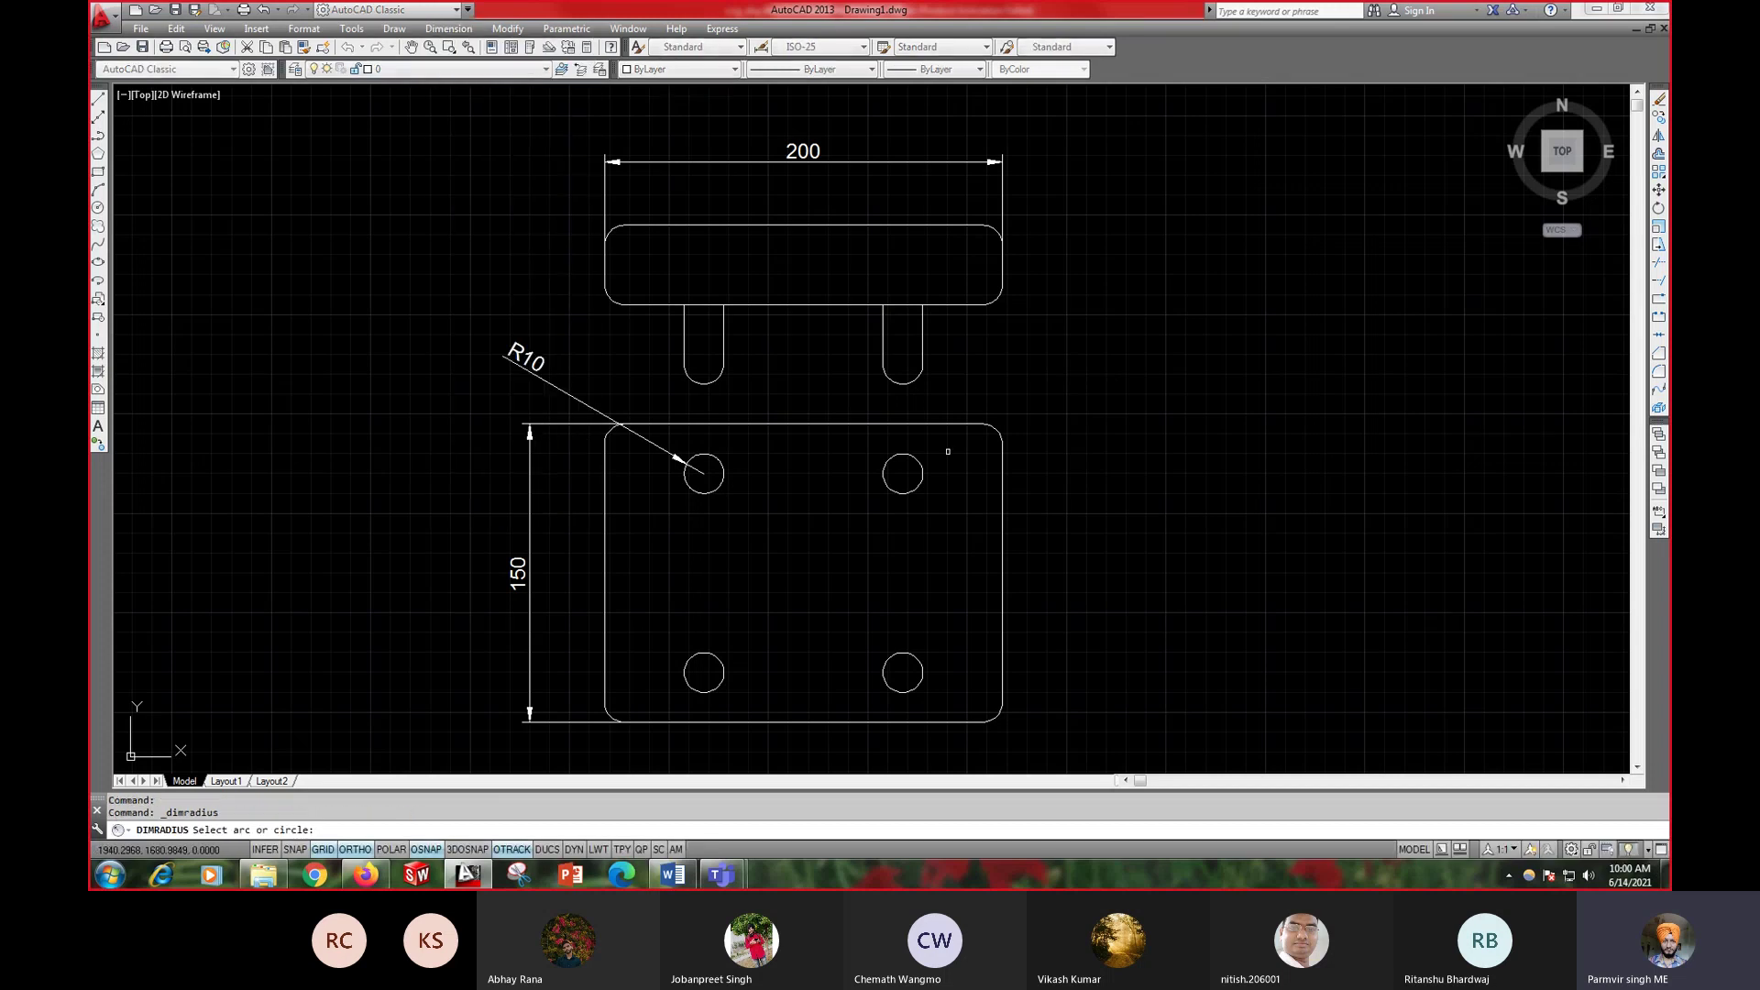
pyautogui.click(995, 430)
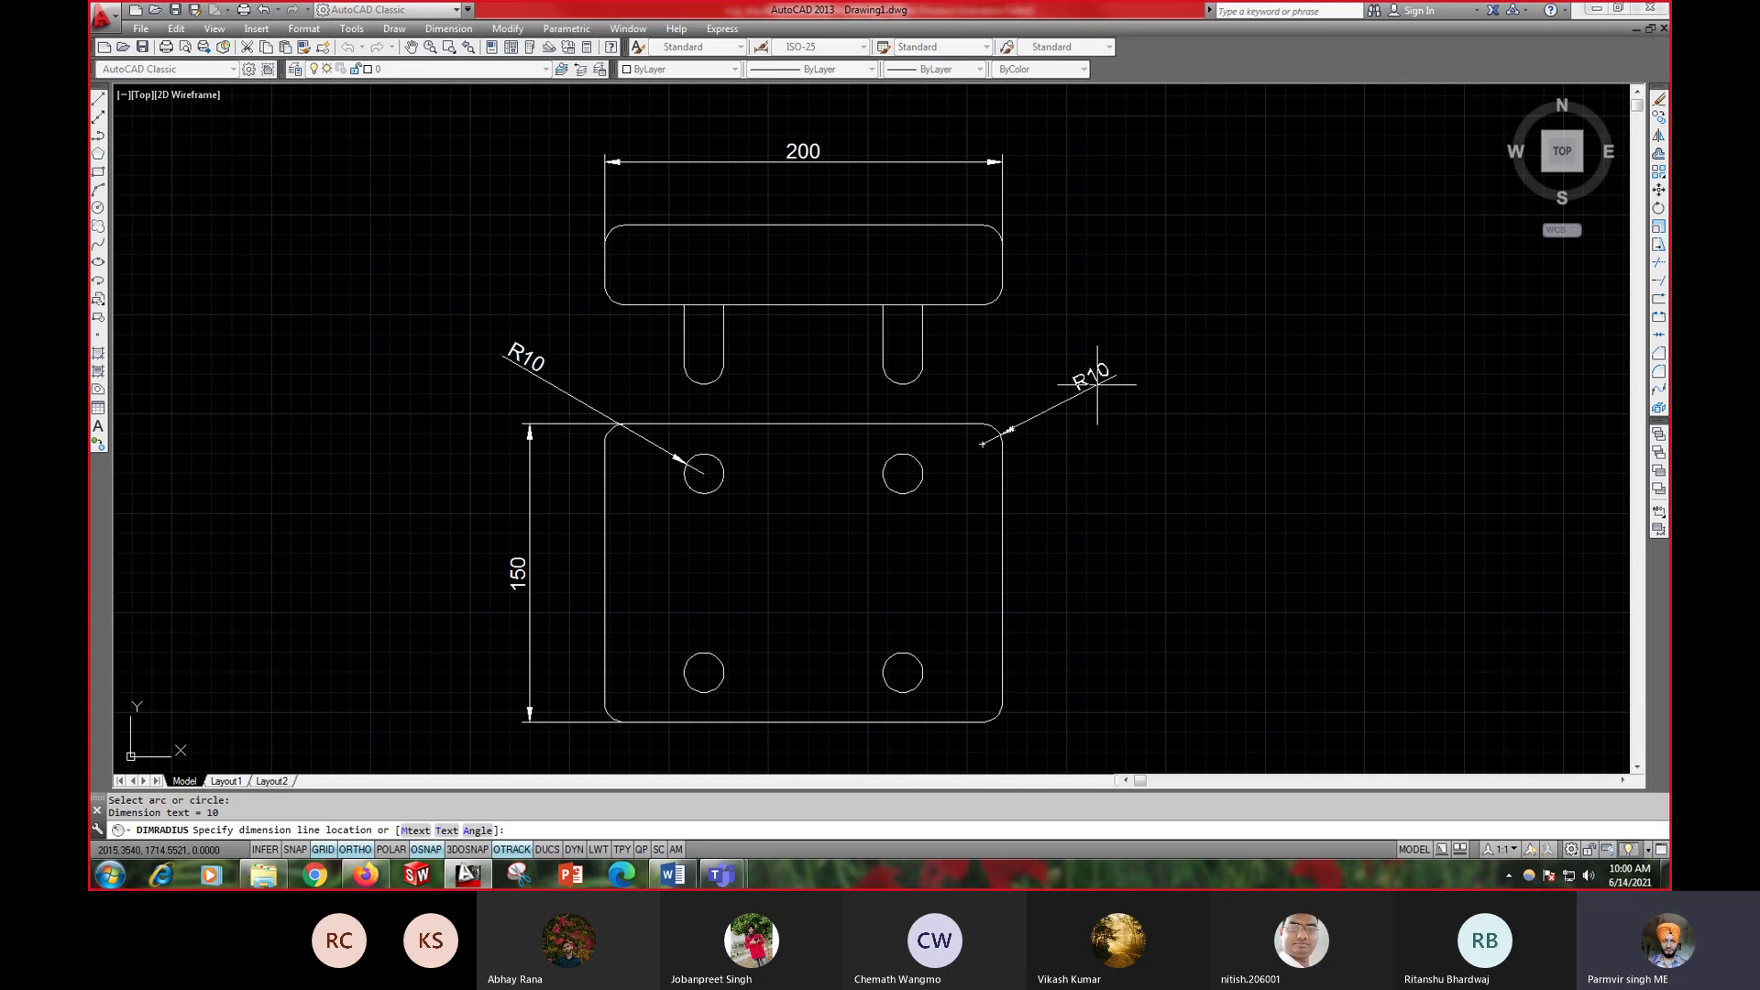
pyautogui.click(1104, 363)
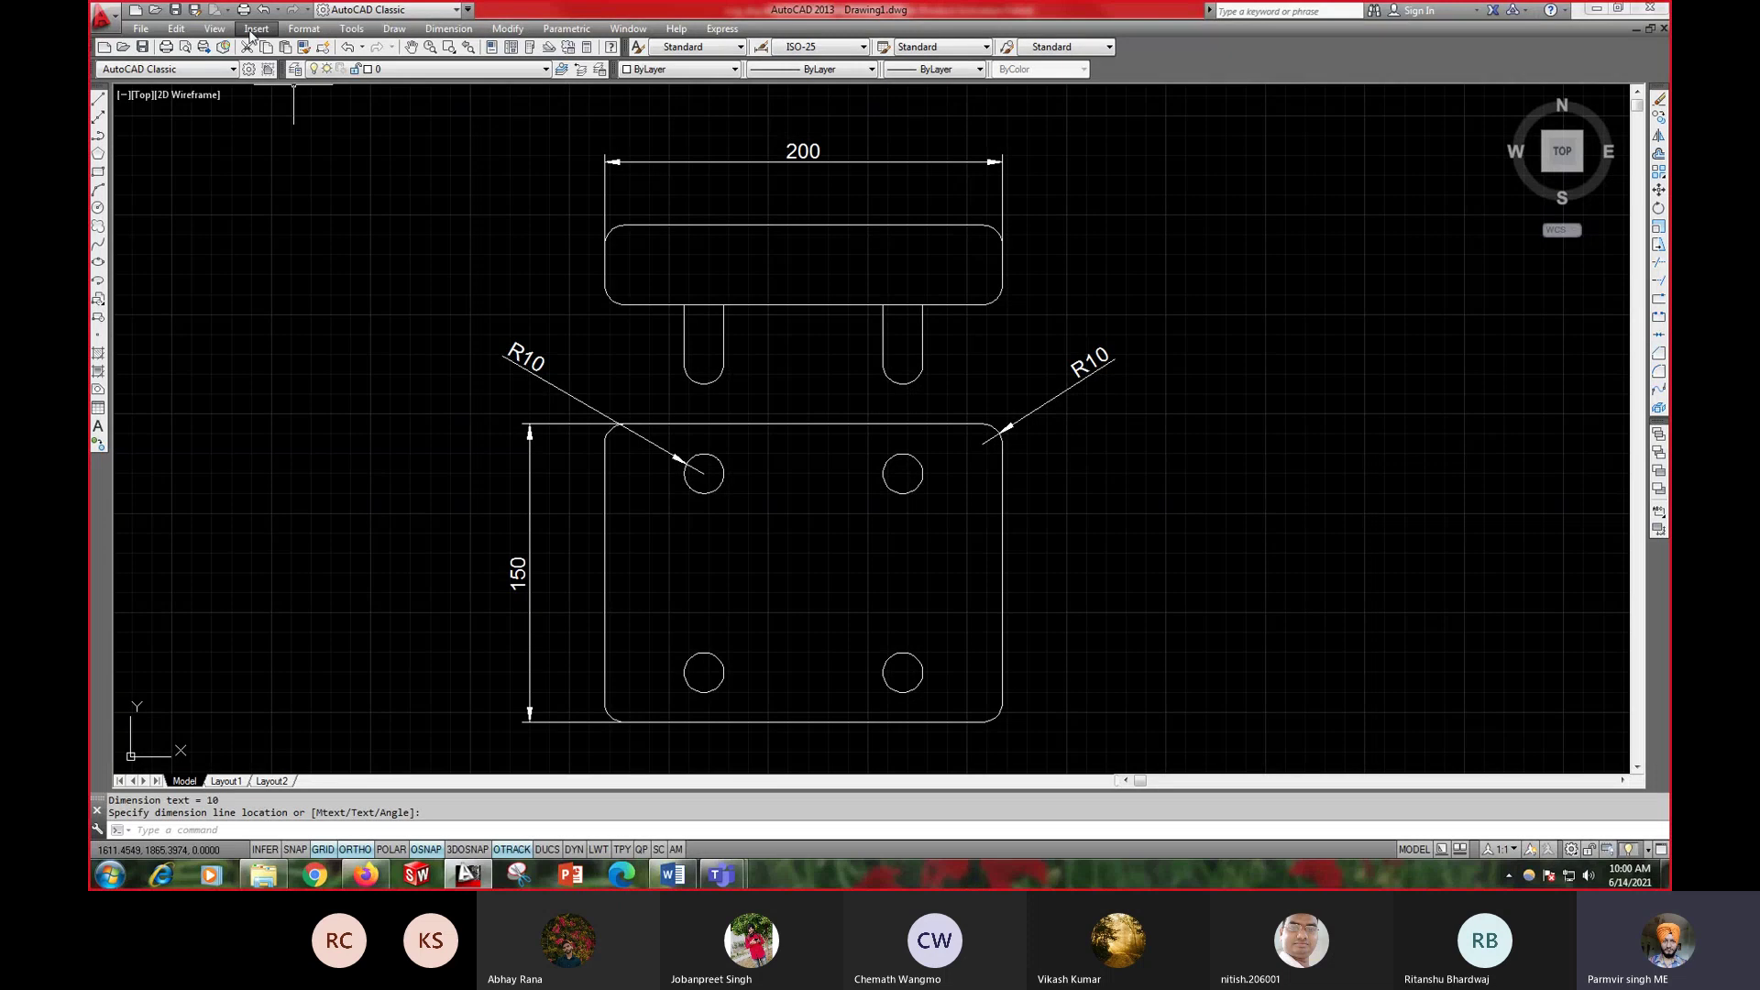
# - Add a vertical linear dimension for the height of the front view's rectangle, placed to its right
pyautogui.click(448, 30)
pyautogui.click(459, 64)
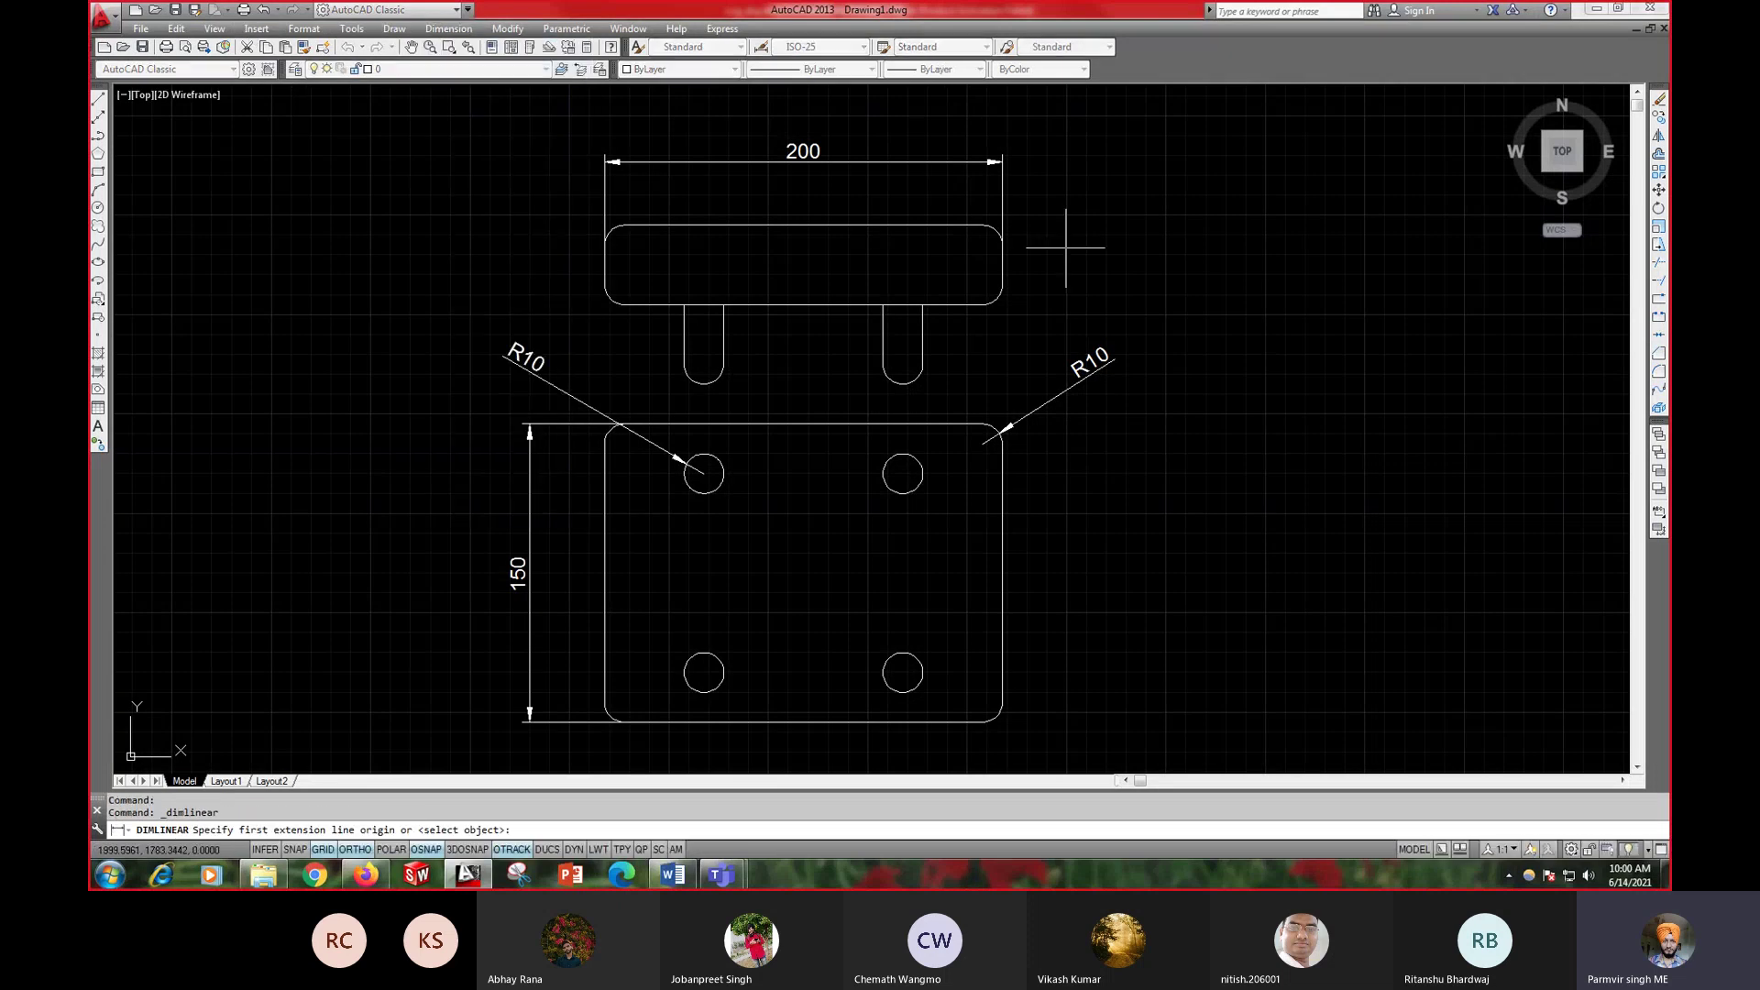
pyautogui.click(951, 225)
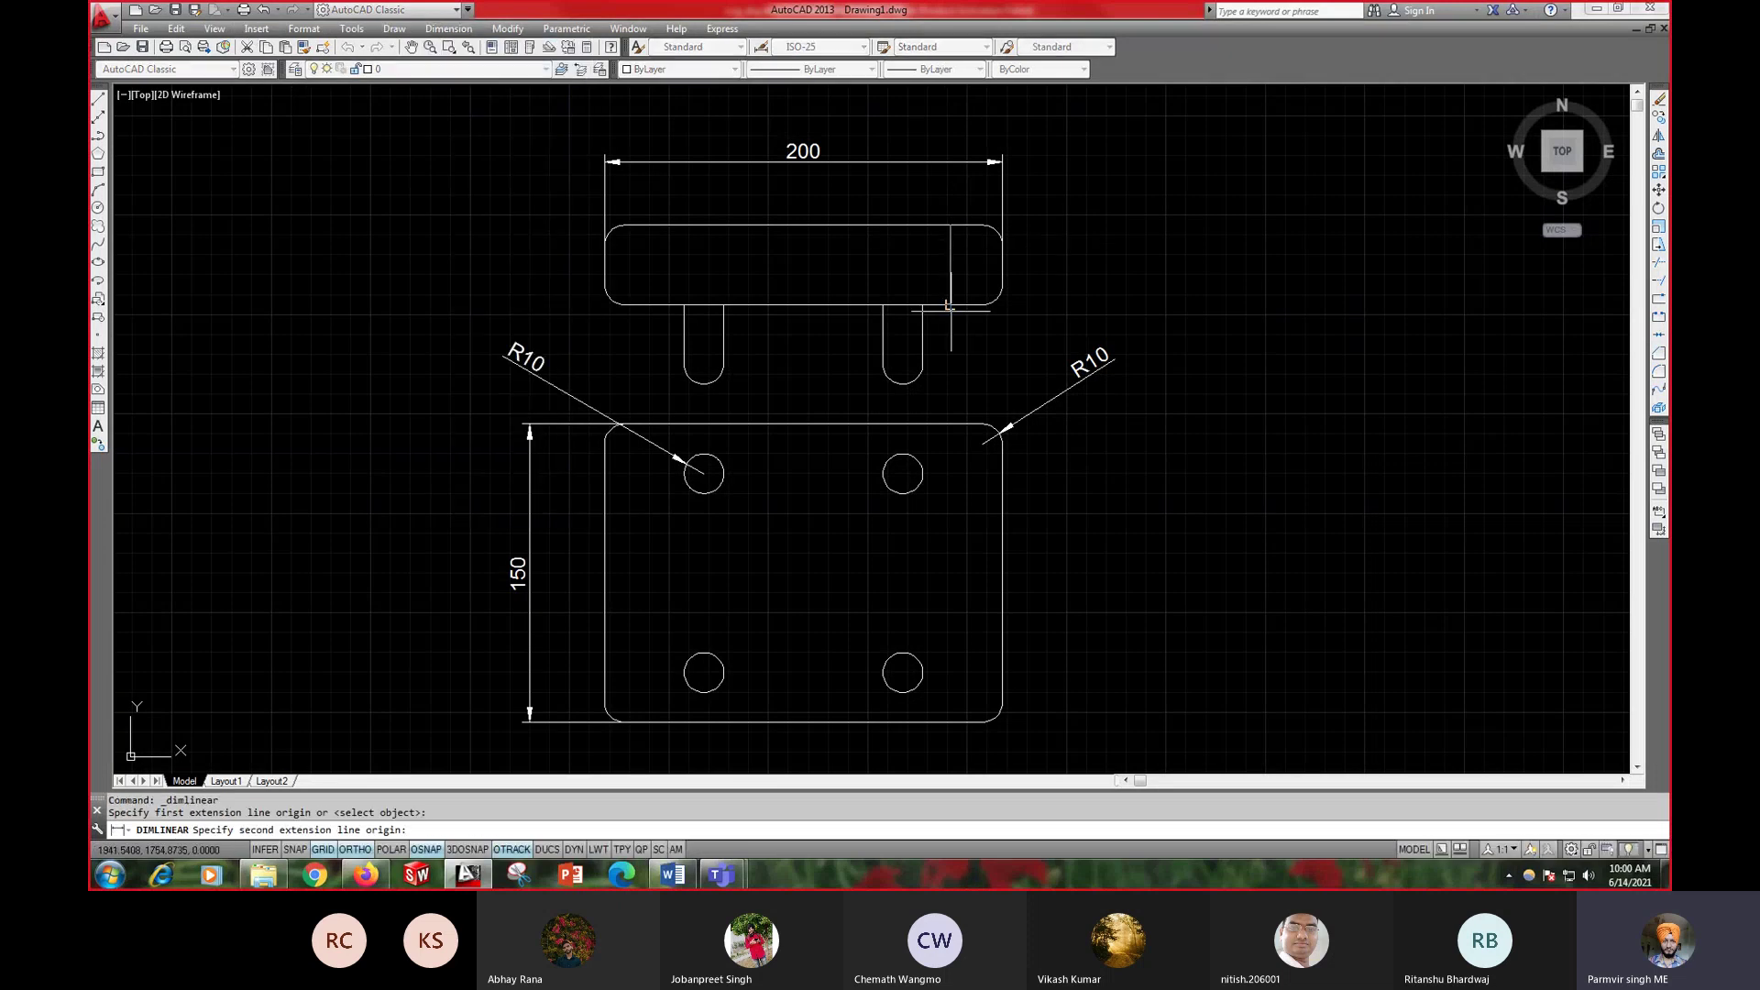
pyautogui.click(951, 305)
pyautogui.click(1052, 290)
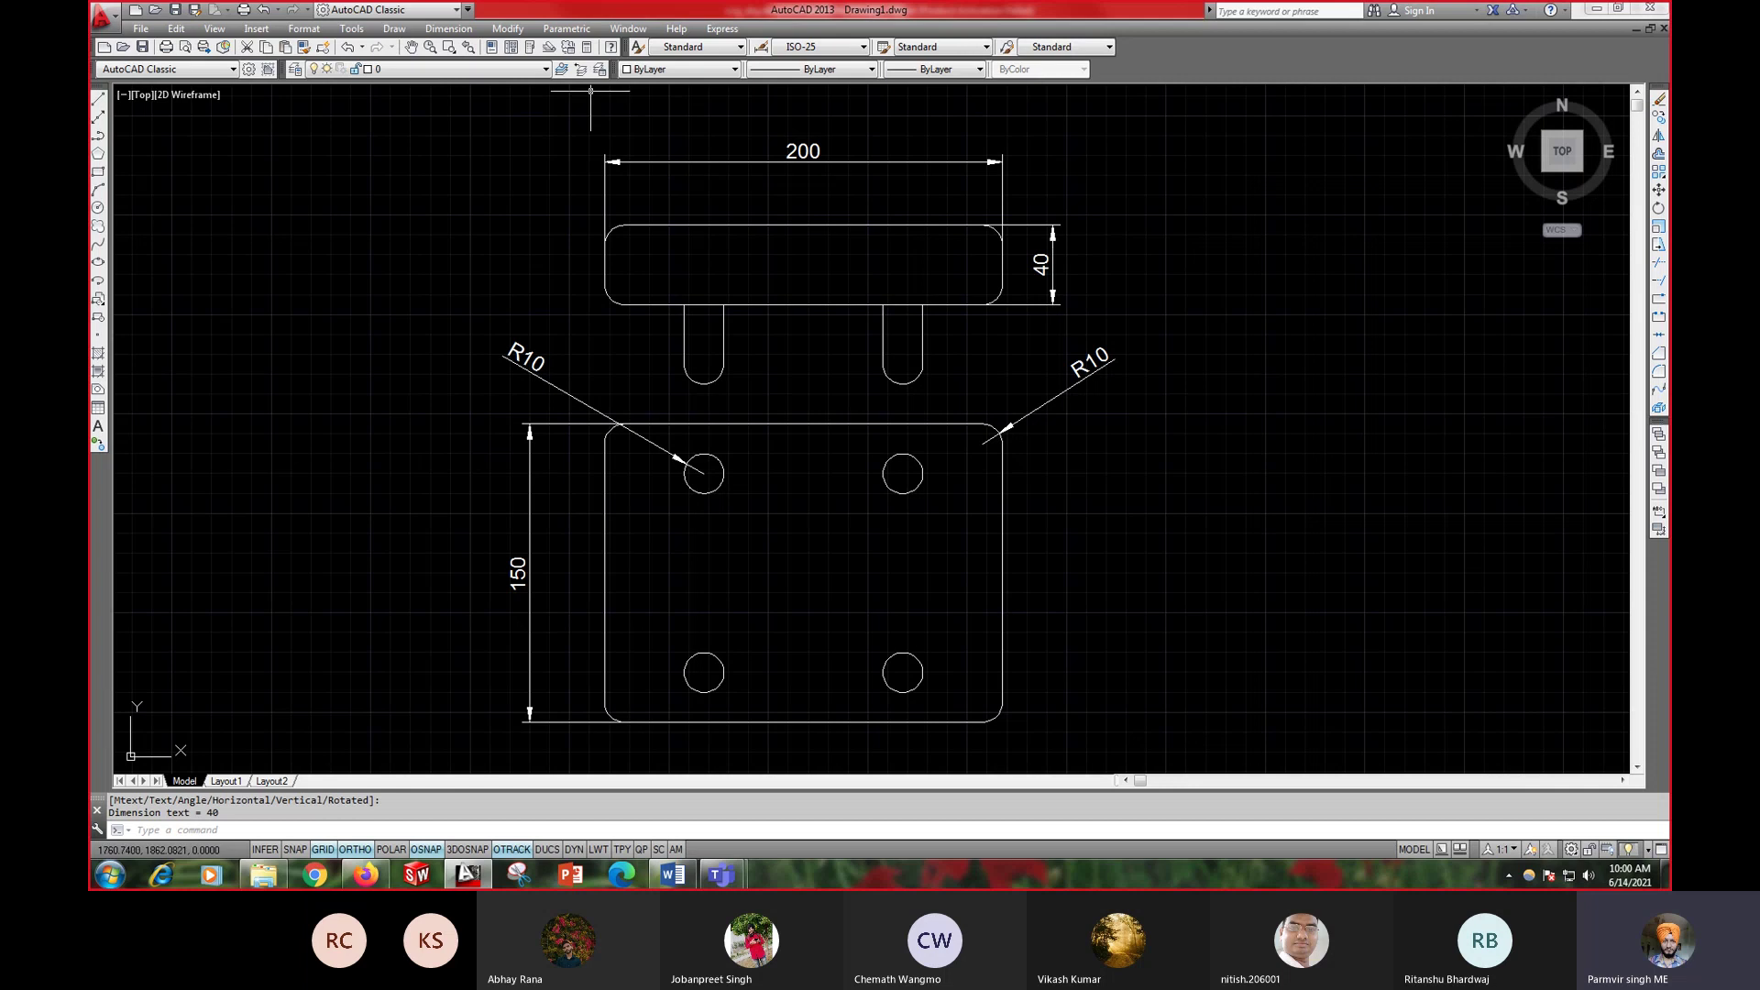
# - Dimension the front view's right pin length vertically, in line below the rectangle's height dimension
pyautogui.click(448, 28)
pyautogui.click(458, 67)
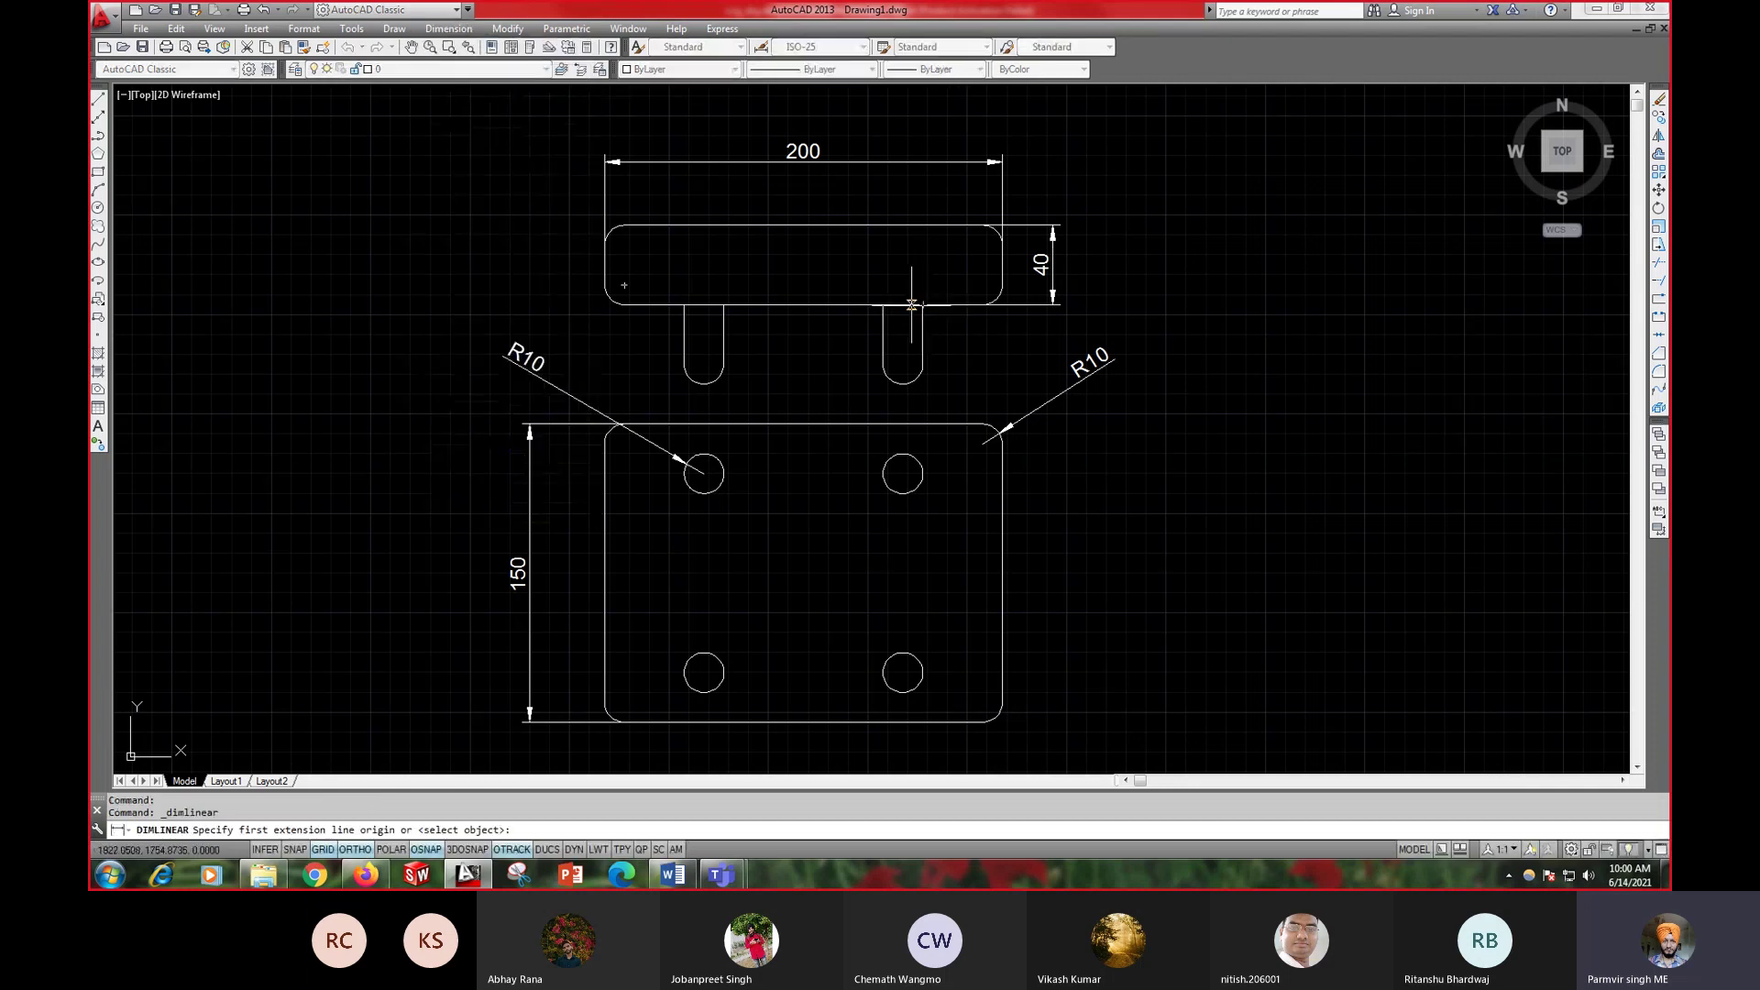
pyautogui.click(911, 305)
pyautogui.click(904, 383)
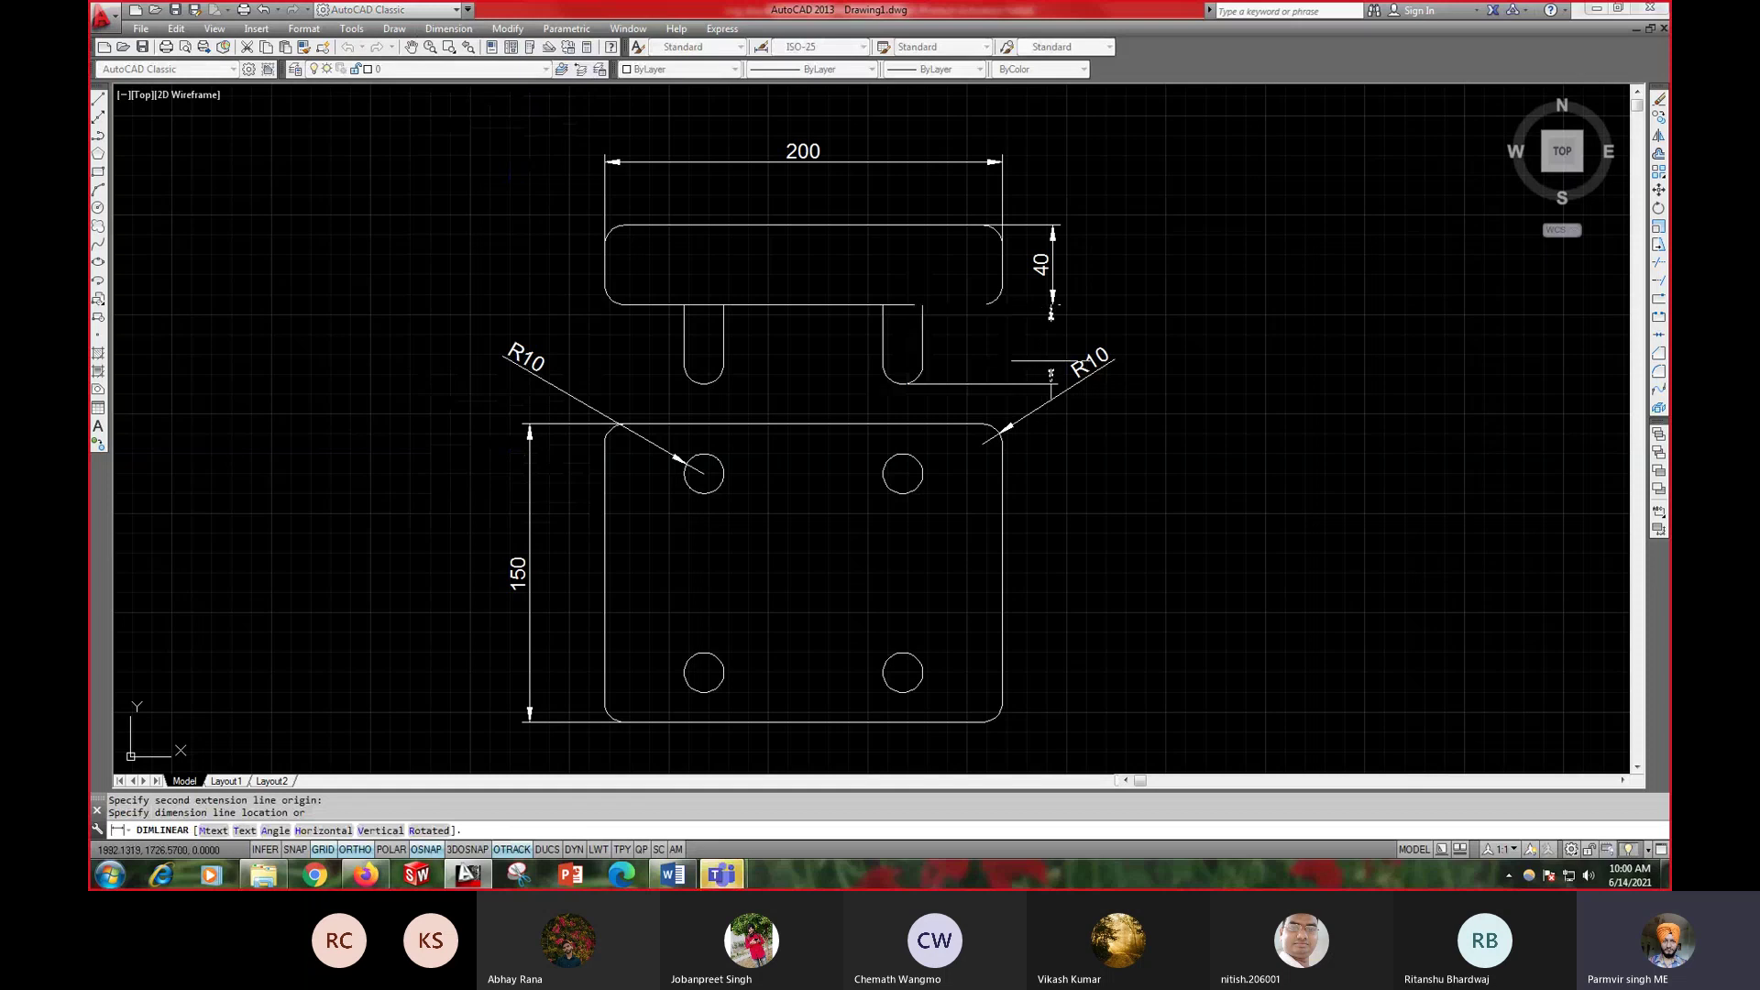
pyautogui.click(1053, 366)
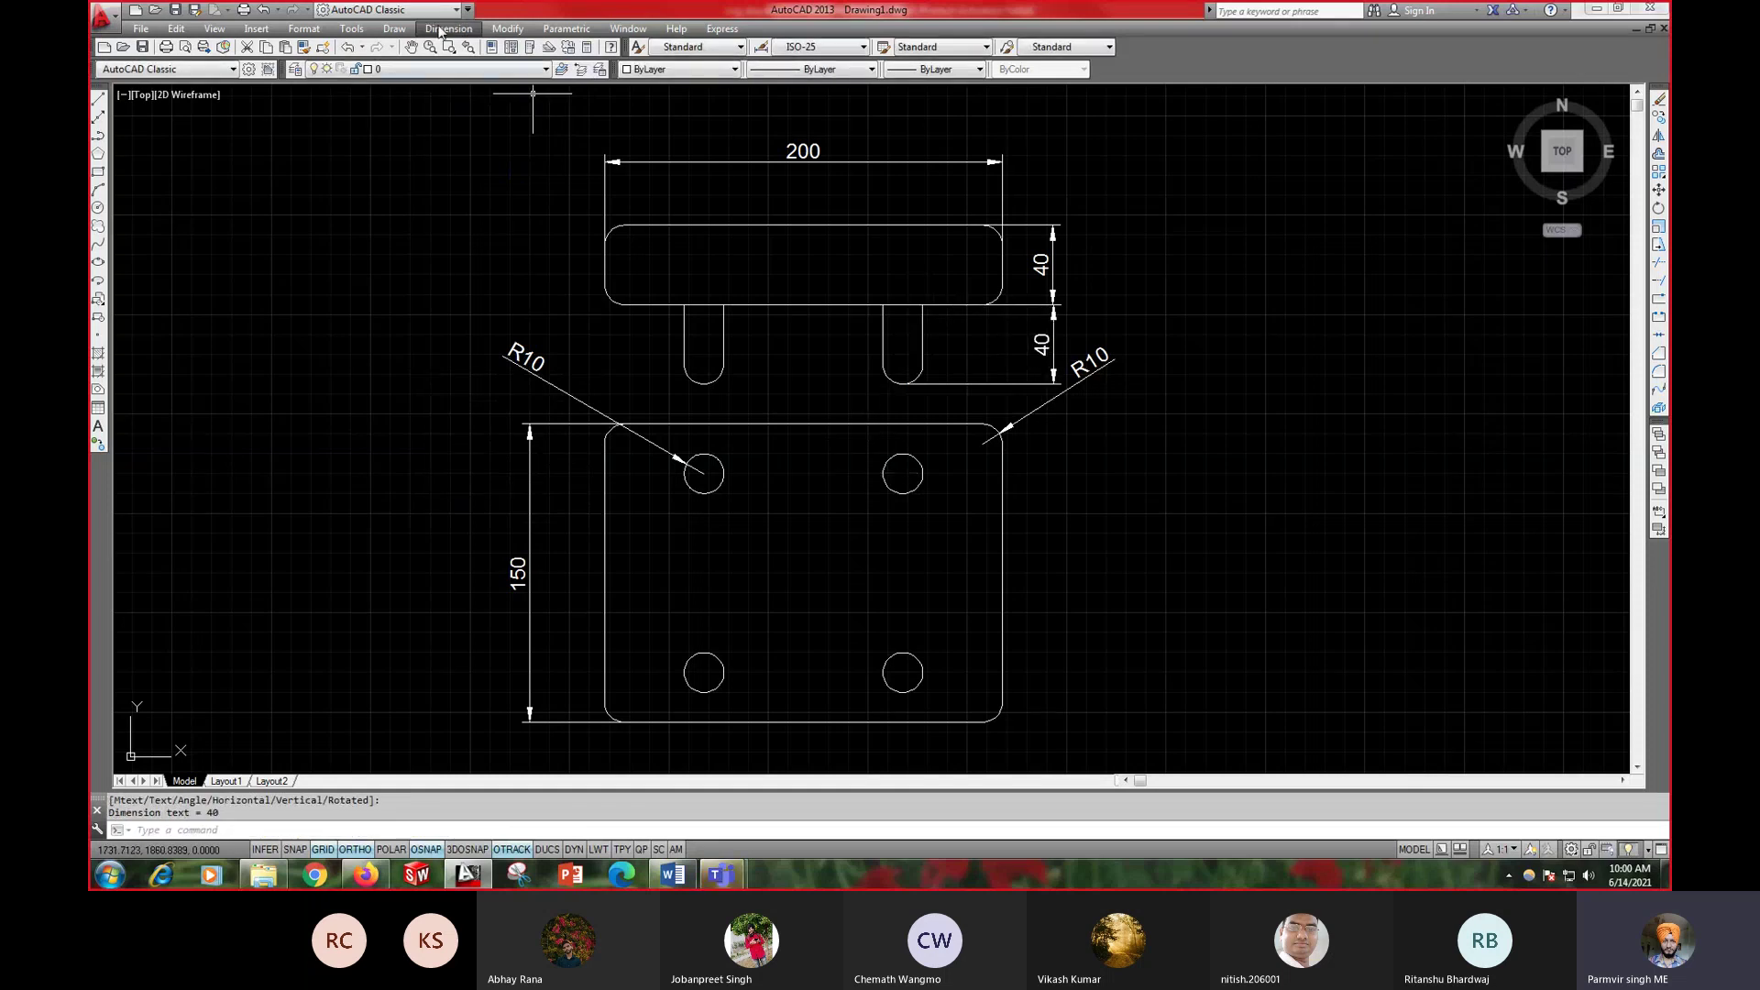
# - Add a vertical linear dimension for the plan's height from its top edge to its bottom edge, placed to the right of the plate
pyautogui.click(440, 28)
pyautogui.click(451, 73)
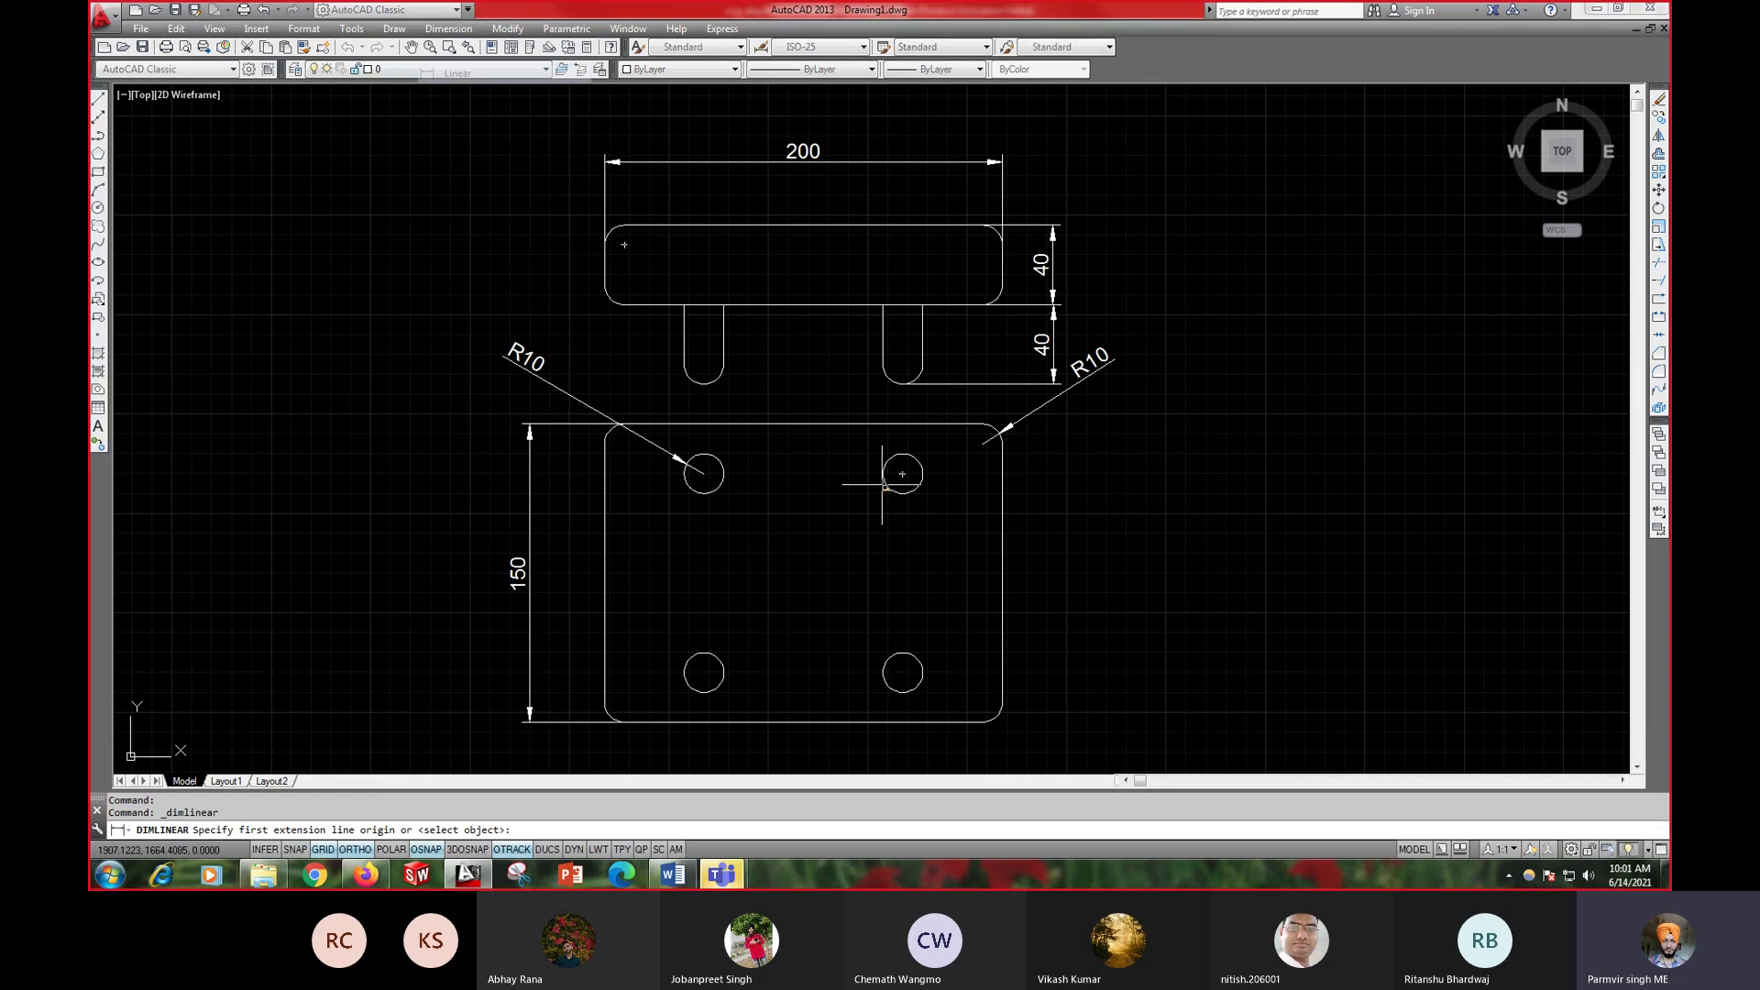
pyautogui.click(941, 425)
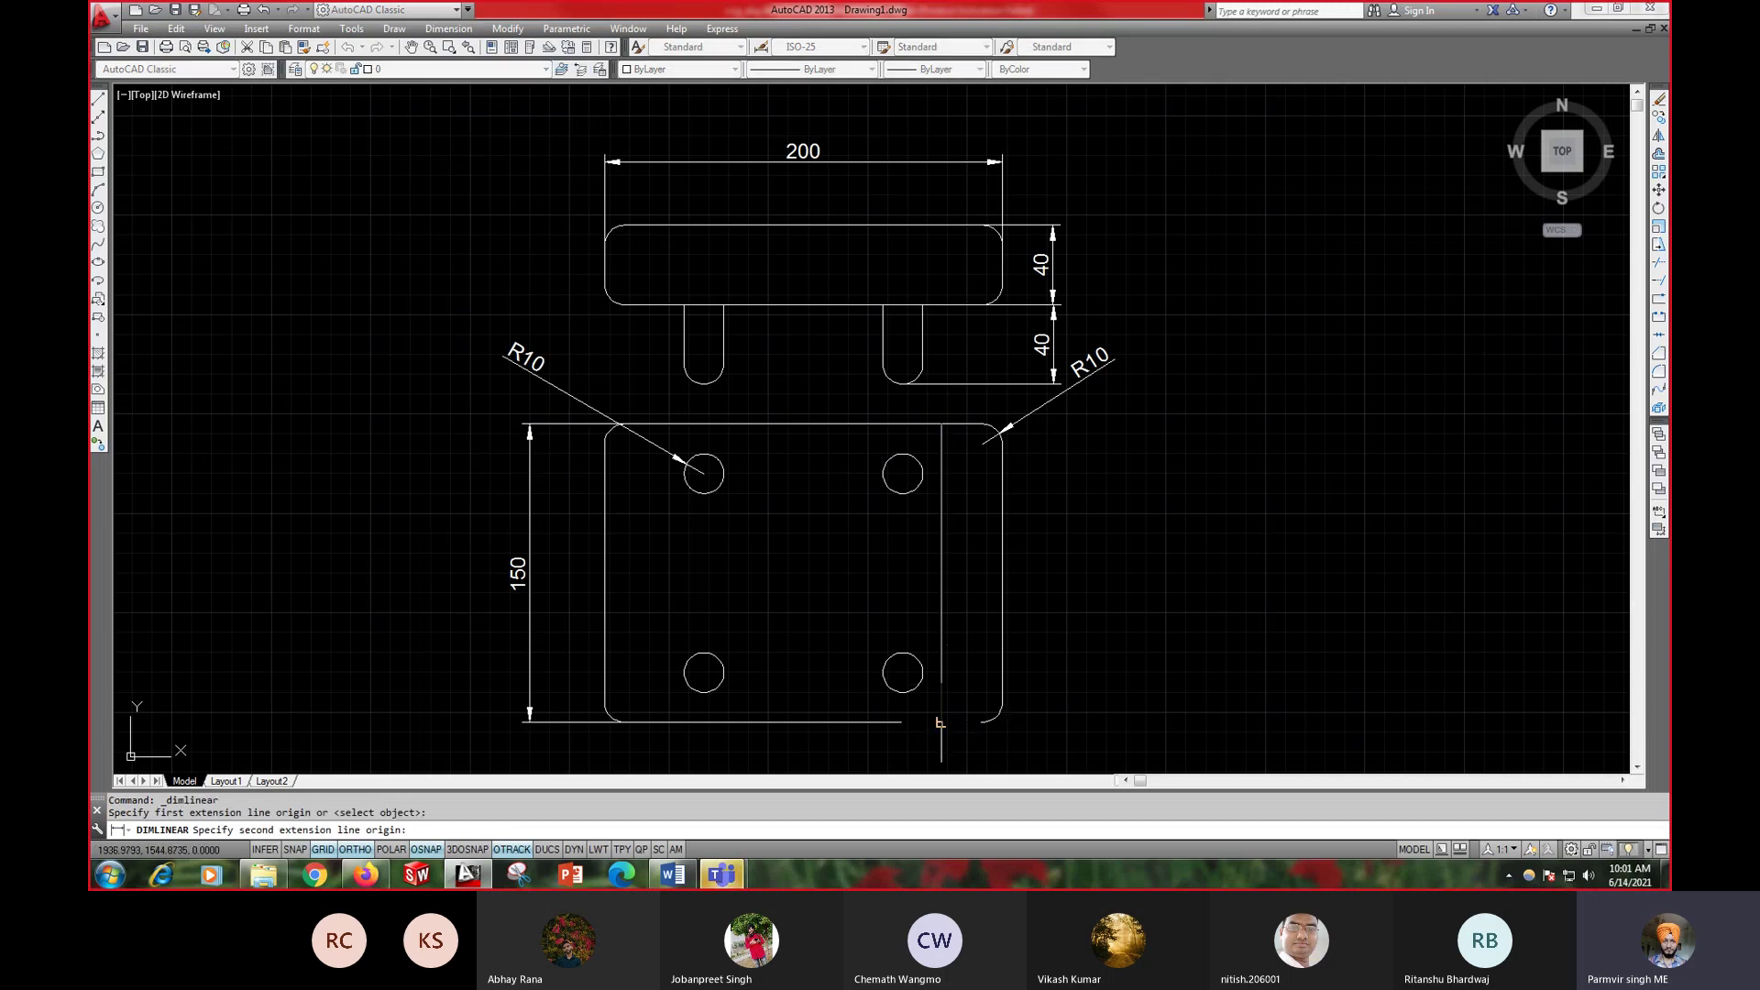
pyautogui.click(941, 723)
pyautogui.click(1051, 645)
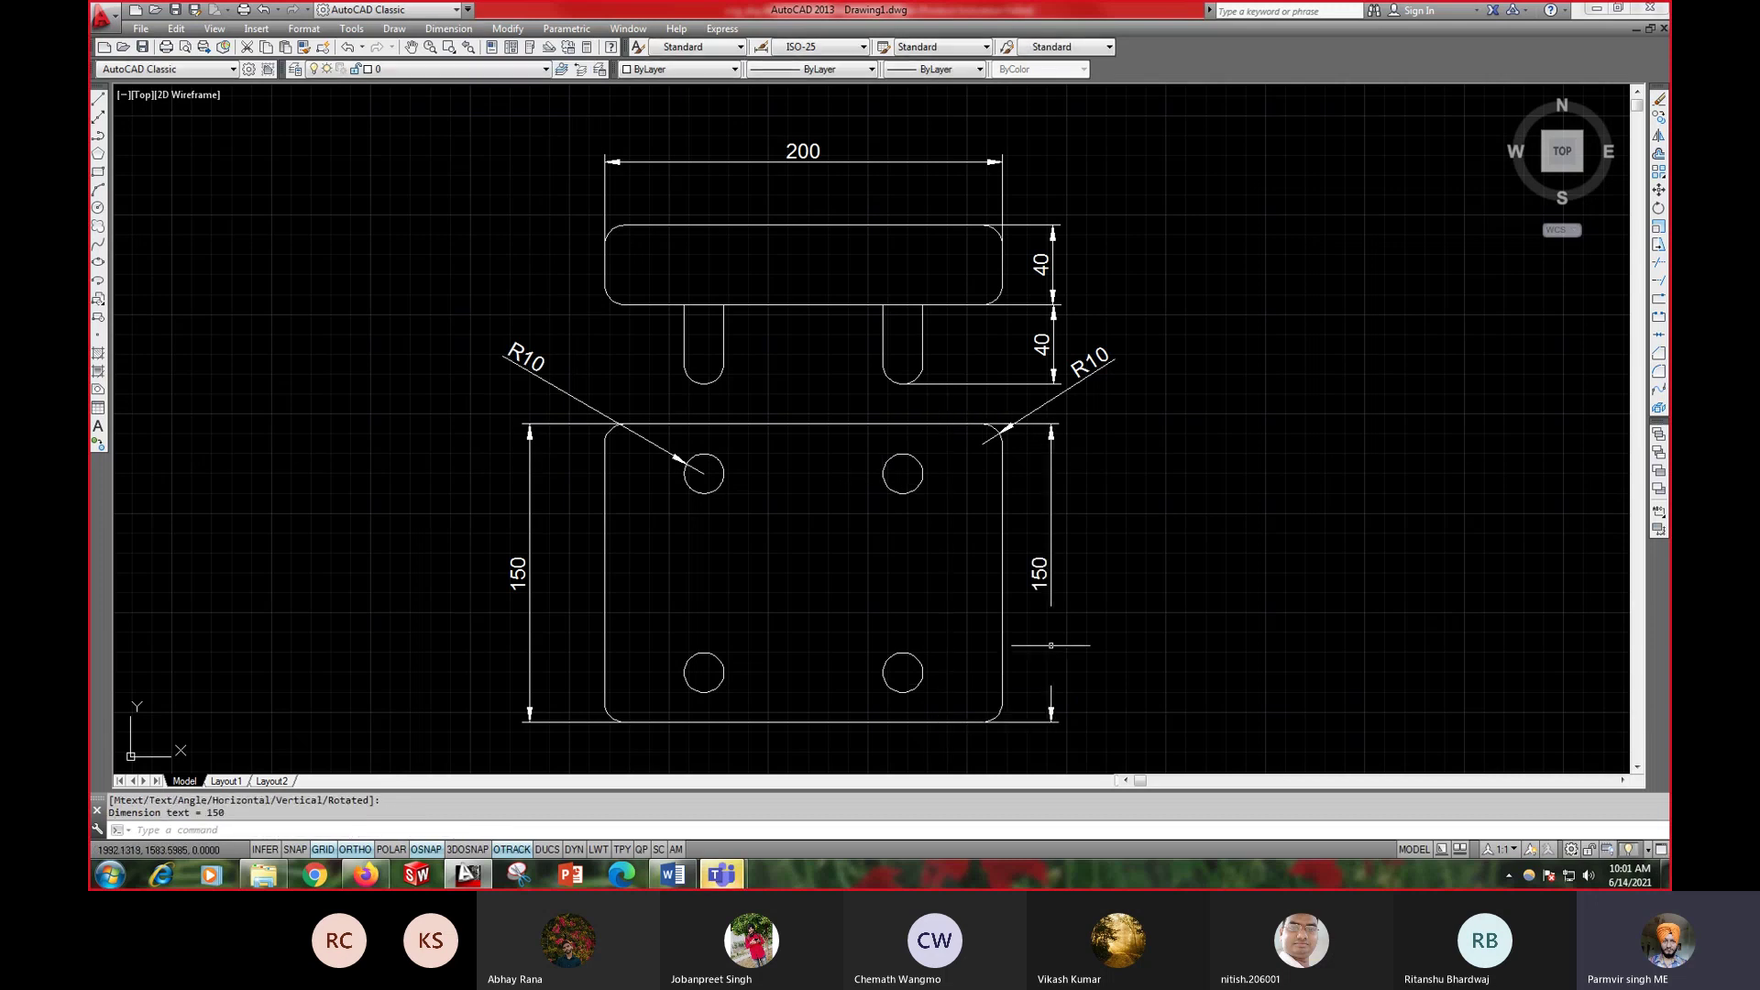
# - Check the CG Lab meeting in Microsoft Teams and return to the AutoCAD drawing
pyautogui.moveTo(721, 874)
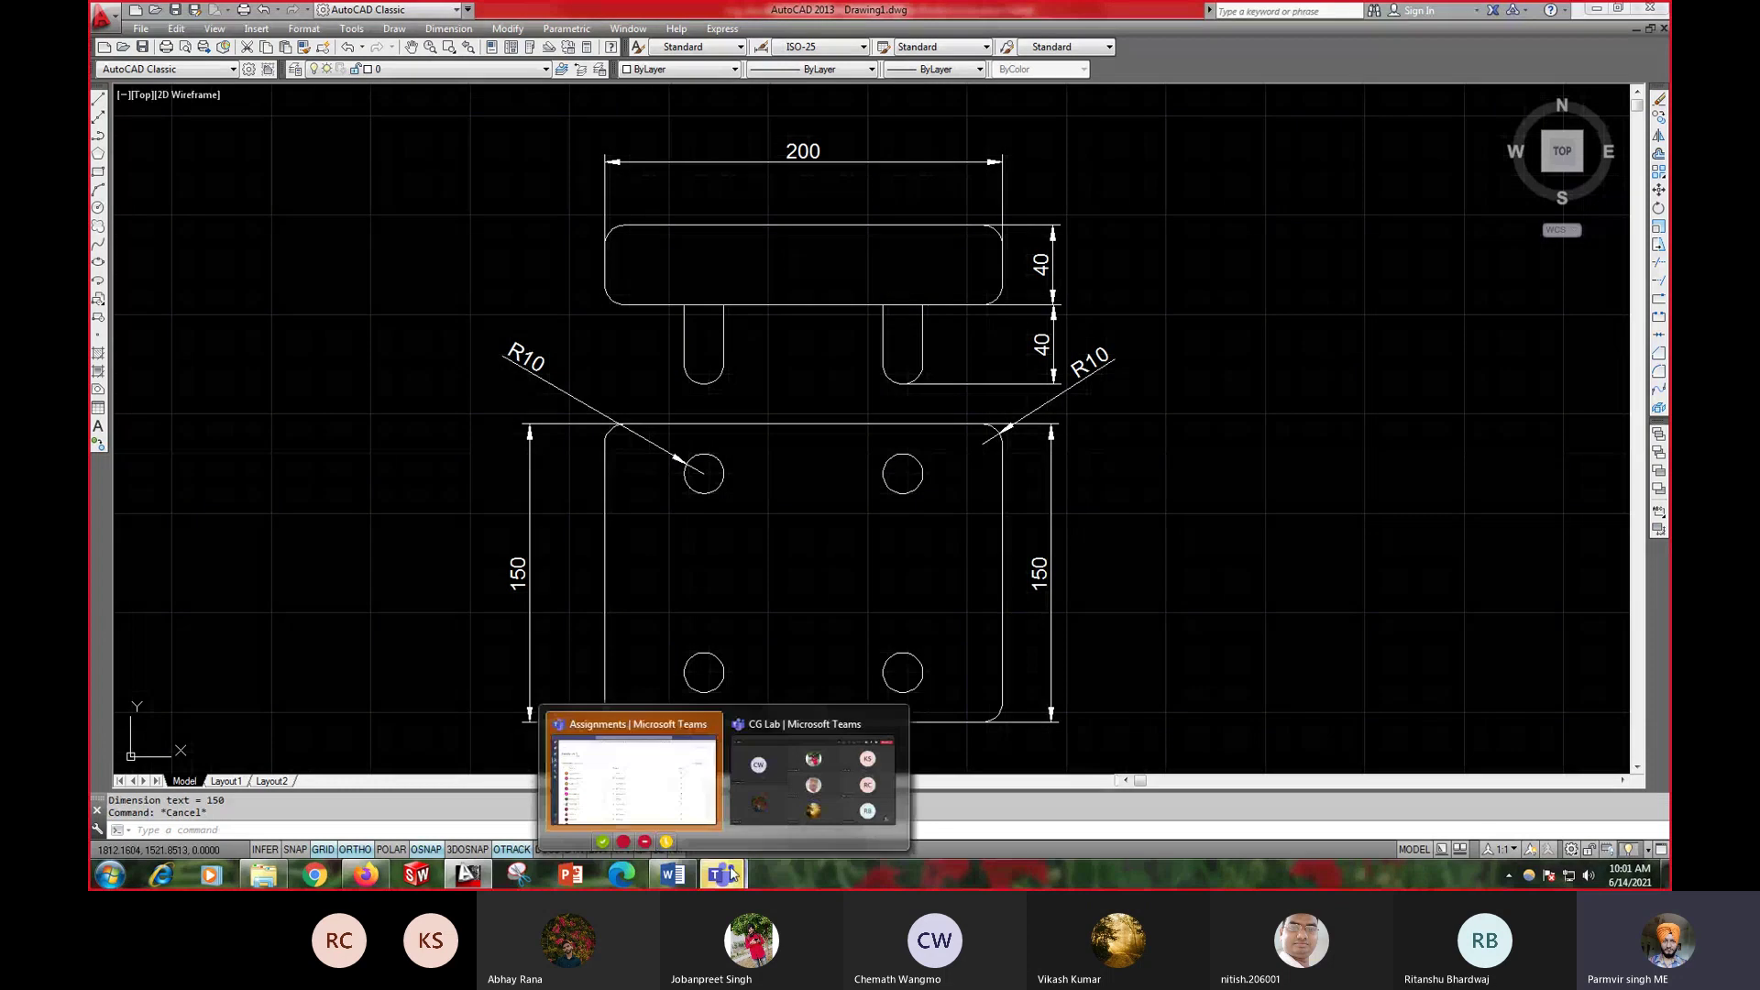
pyautogui.click(632, 779)
pyautogui.click(761, 812)
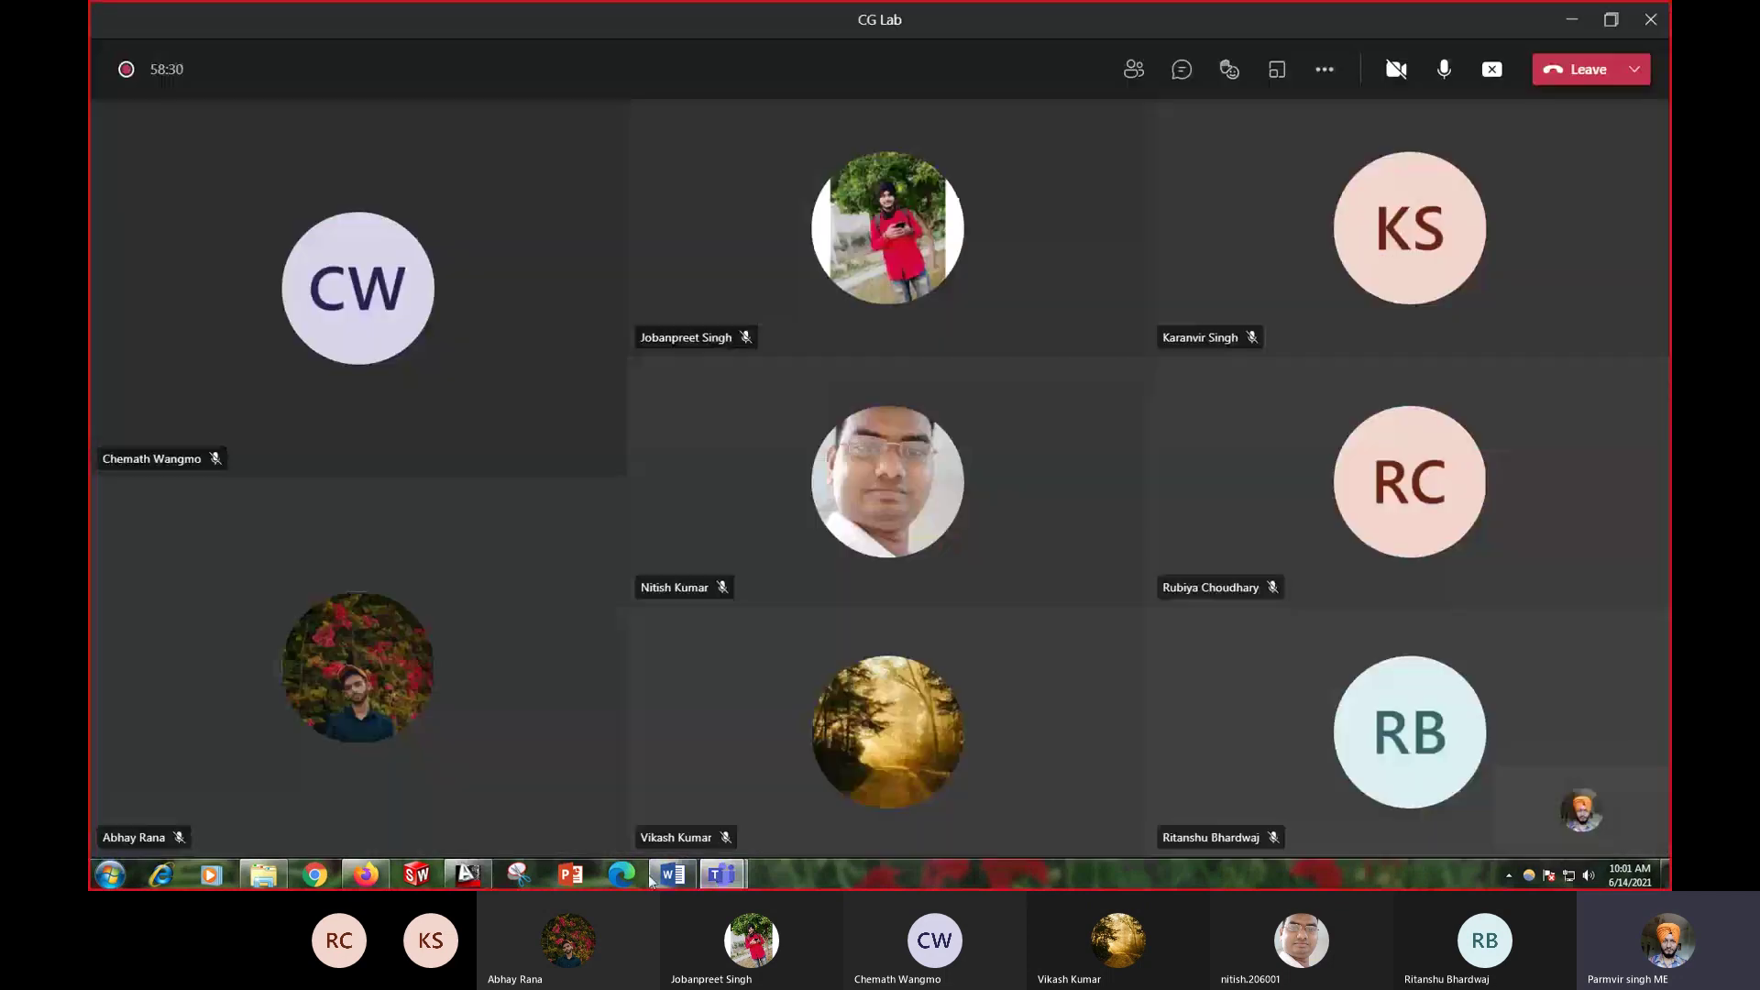
pyautogui.click(455, 873)
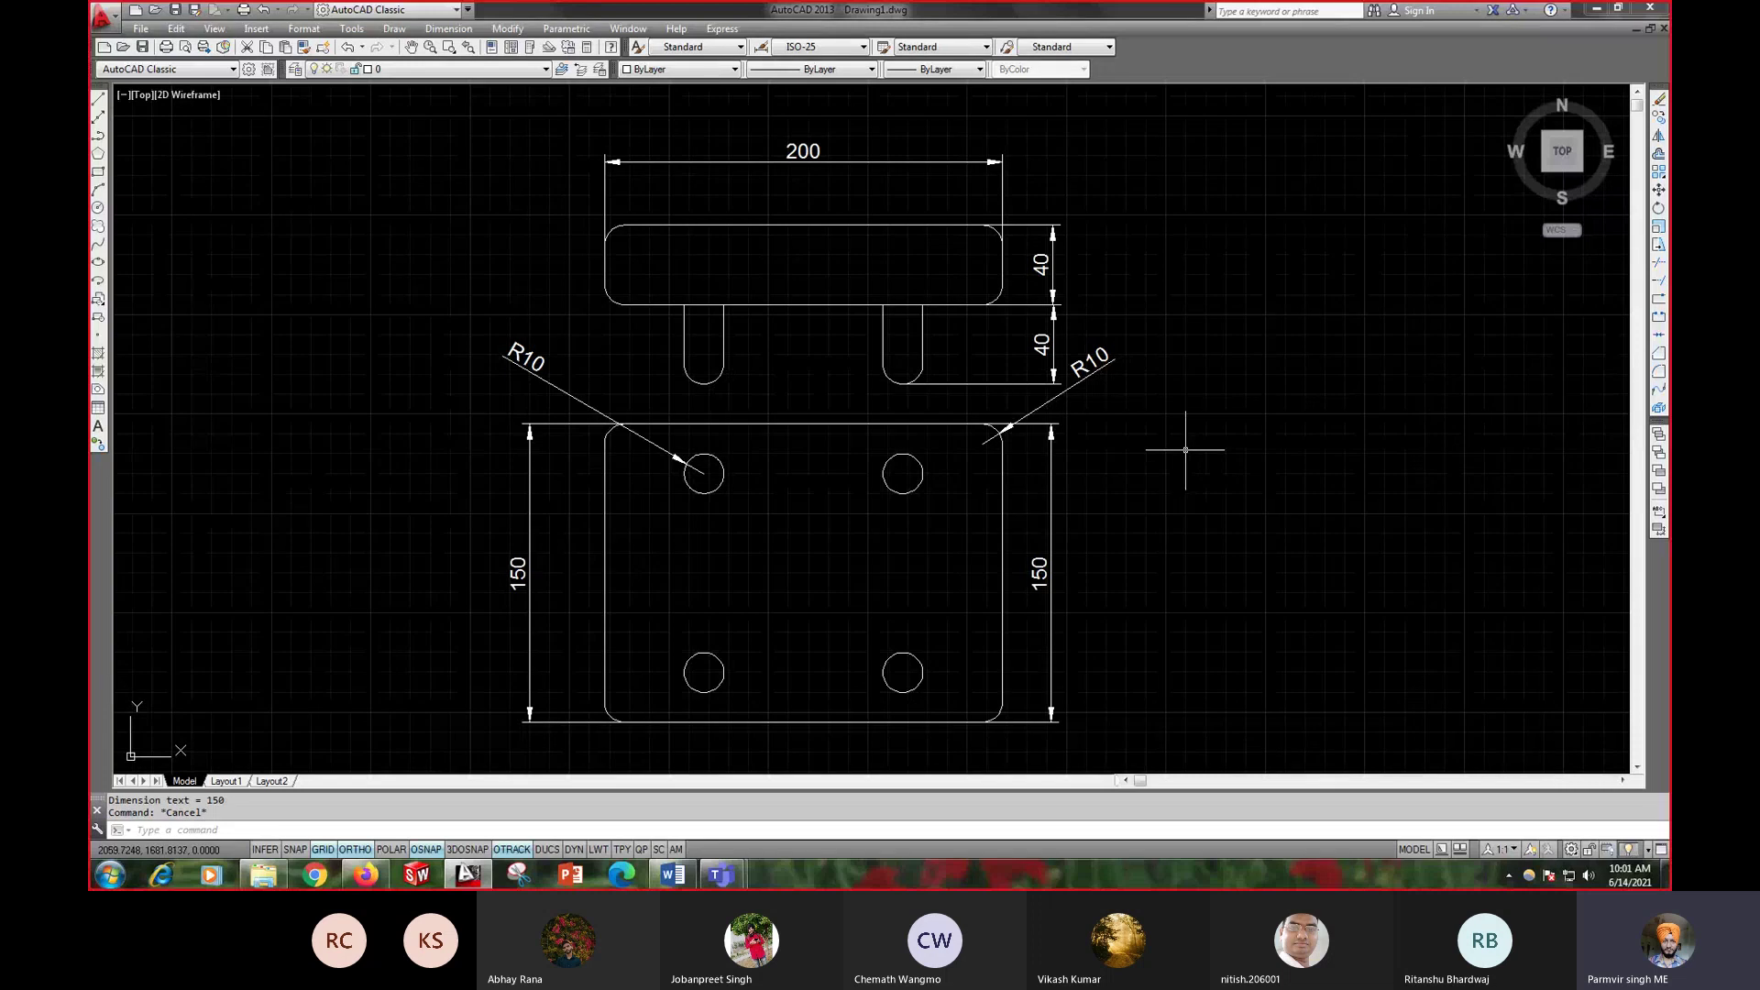
pyautogui.write('G')
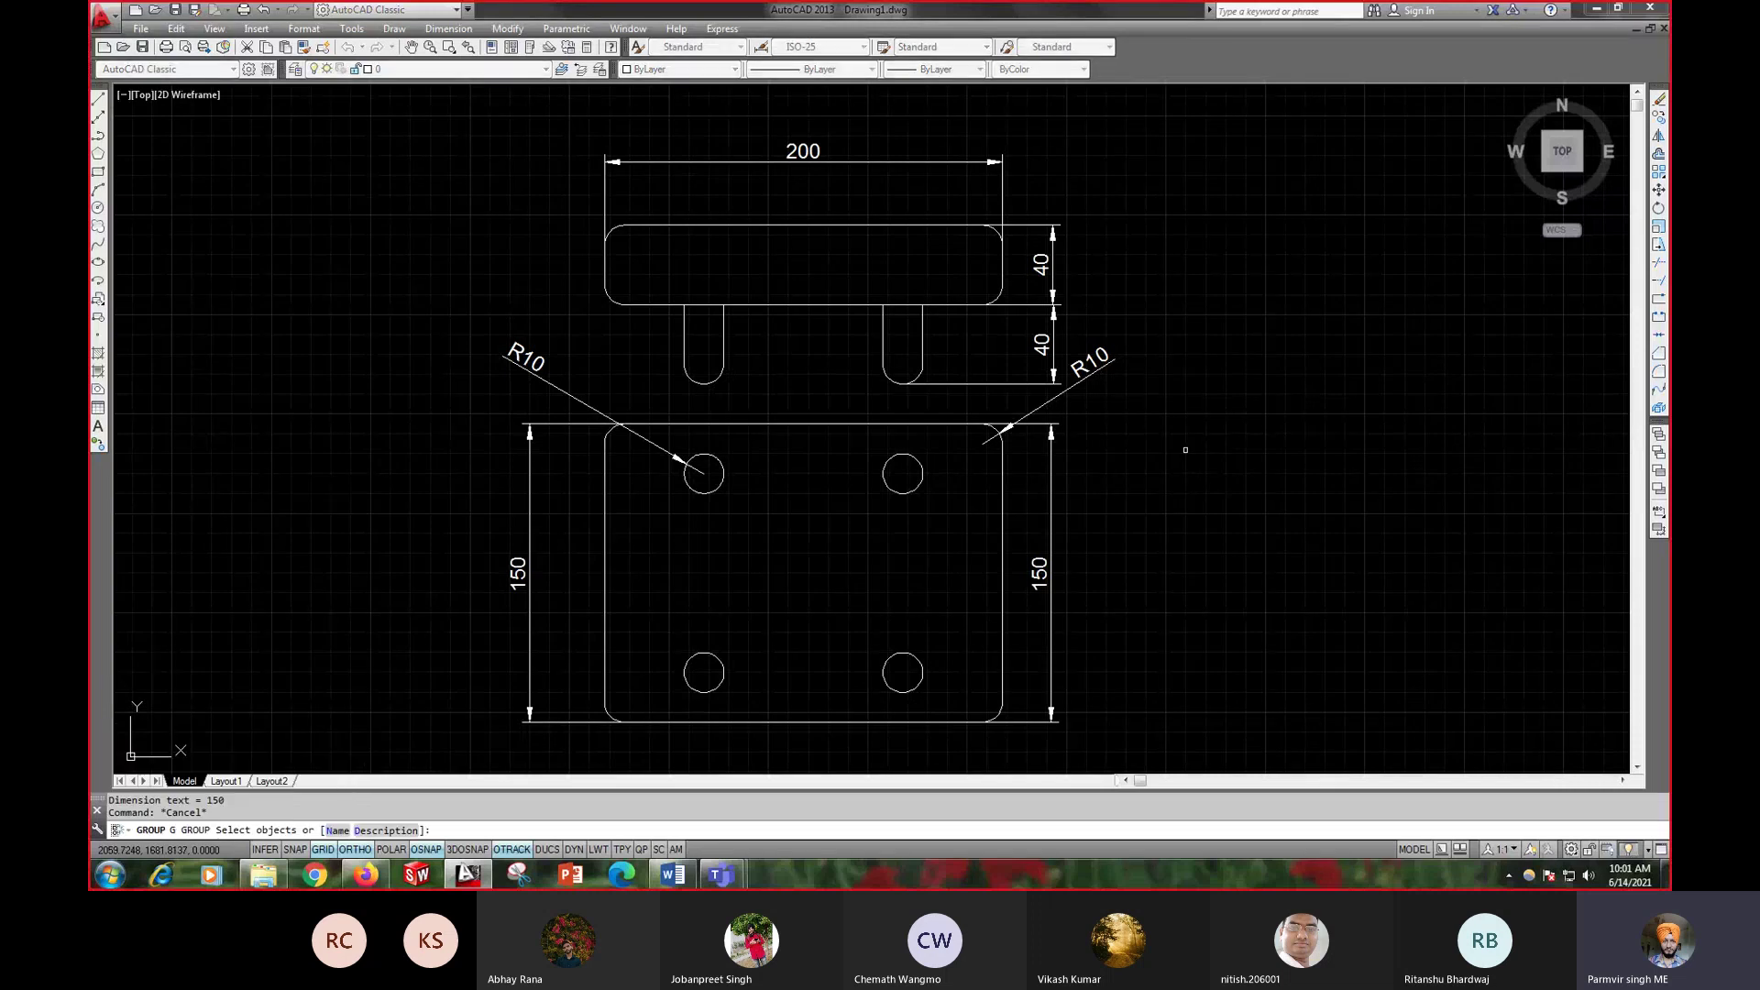
pyautogui.press('Escape')
pyautogui.write('gr')
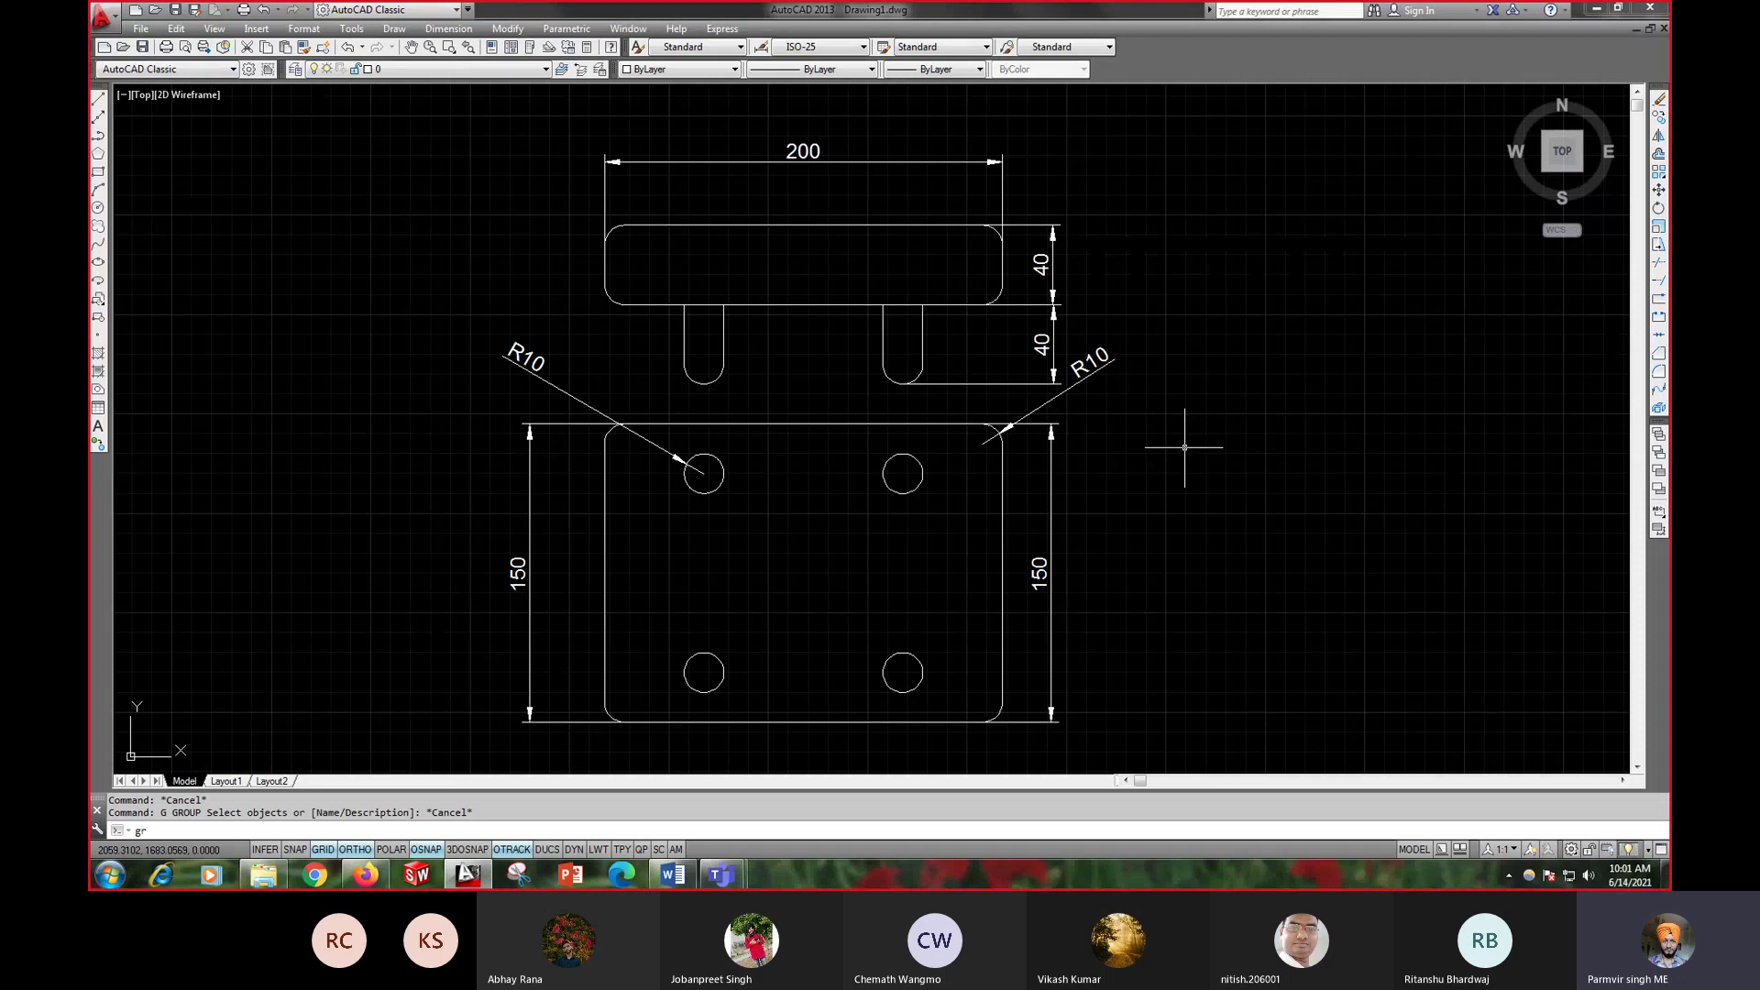
pyautogui.write('a')
pyautogui.press('Return')
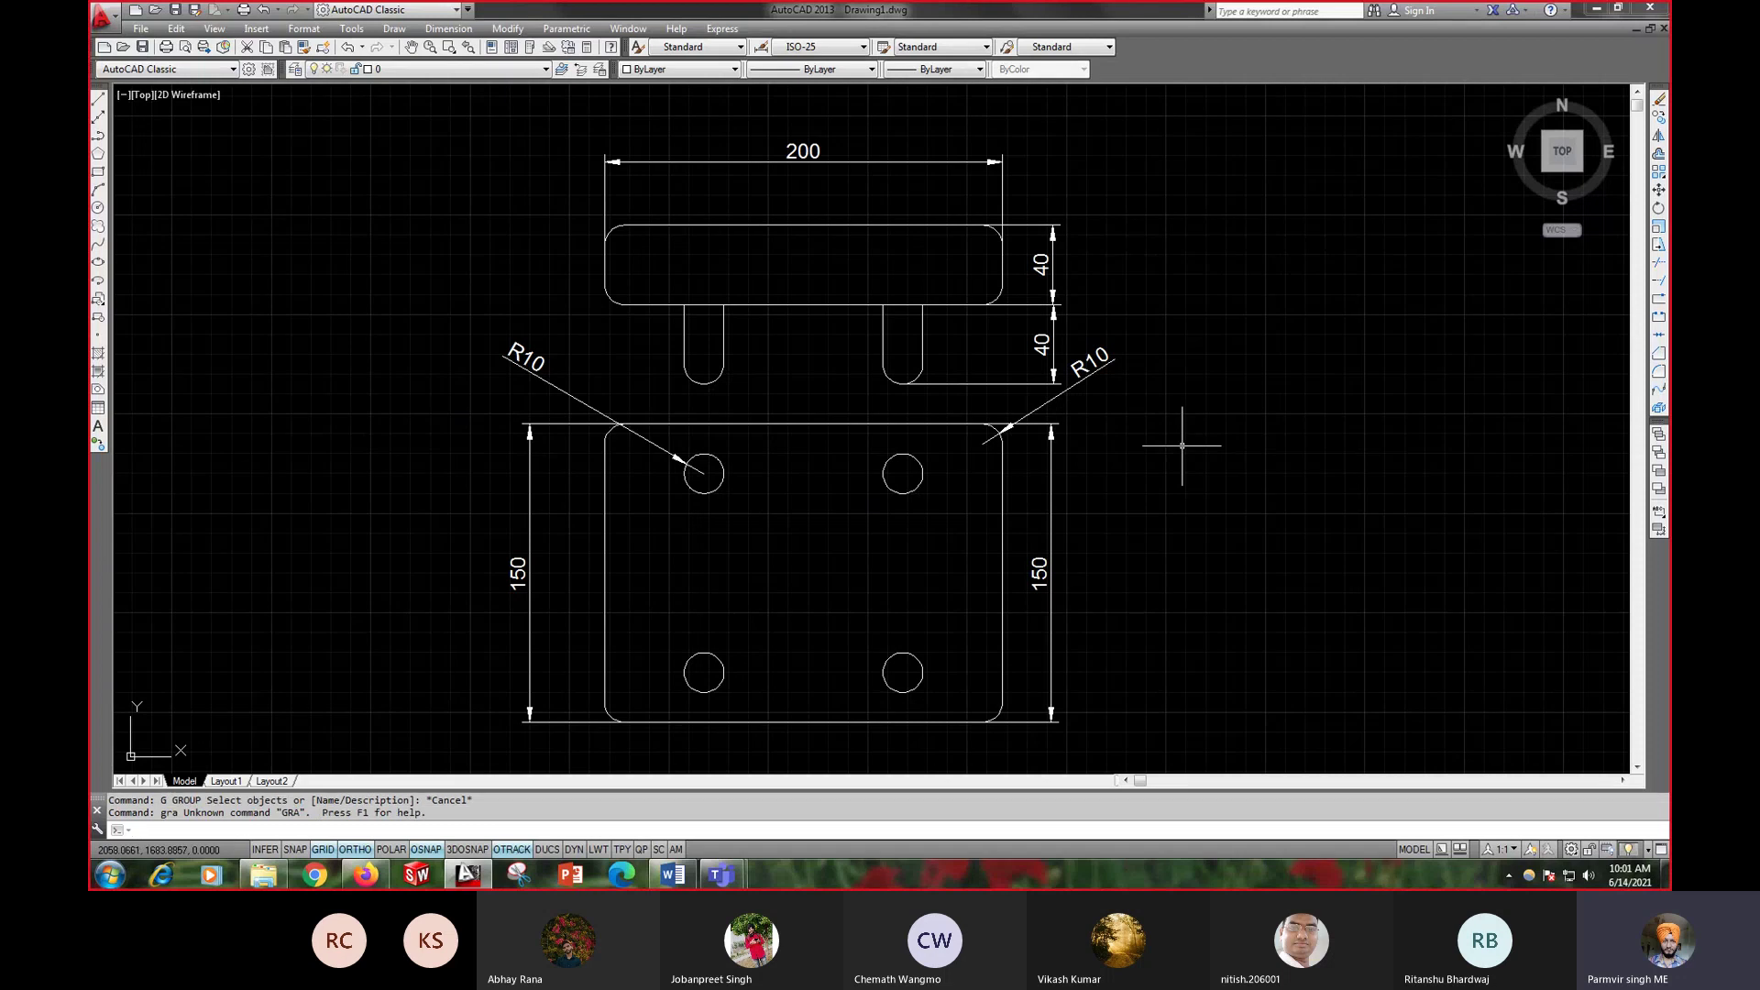
# - Fill the plan around its four circles and the front view's rectangle with a two-colour spherical gradient, blue edges around a yellow centre
pyautogui.write('gr')
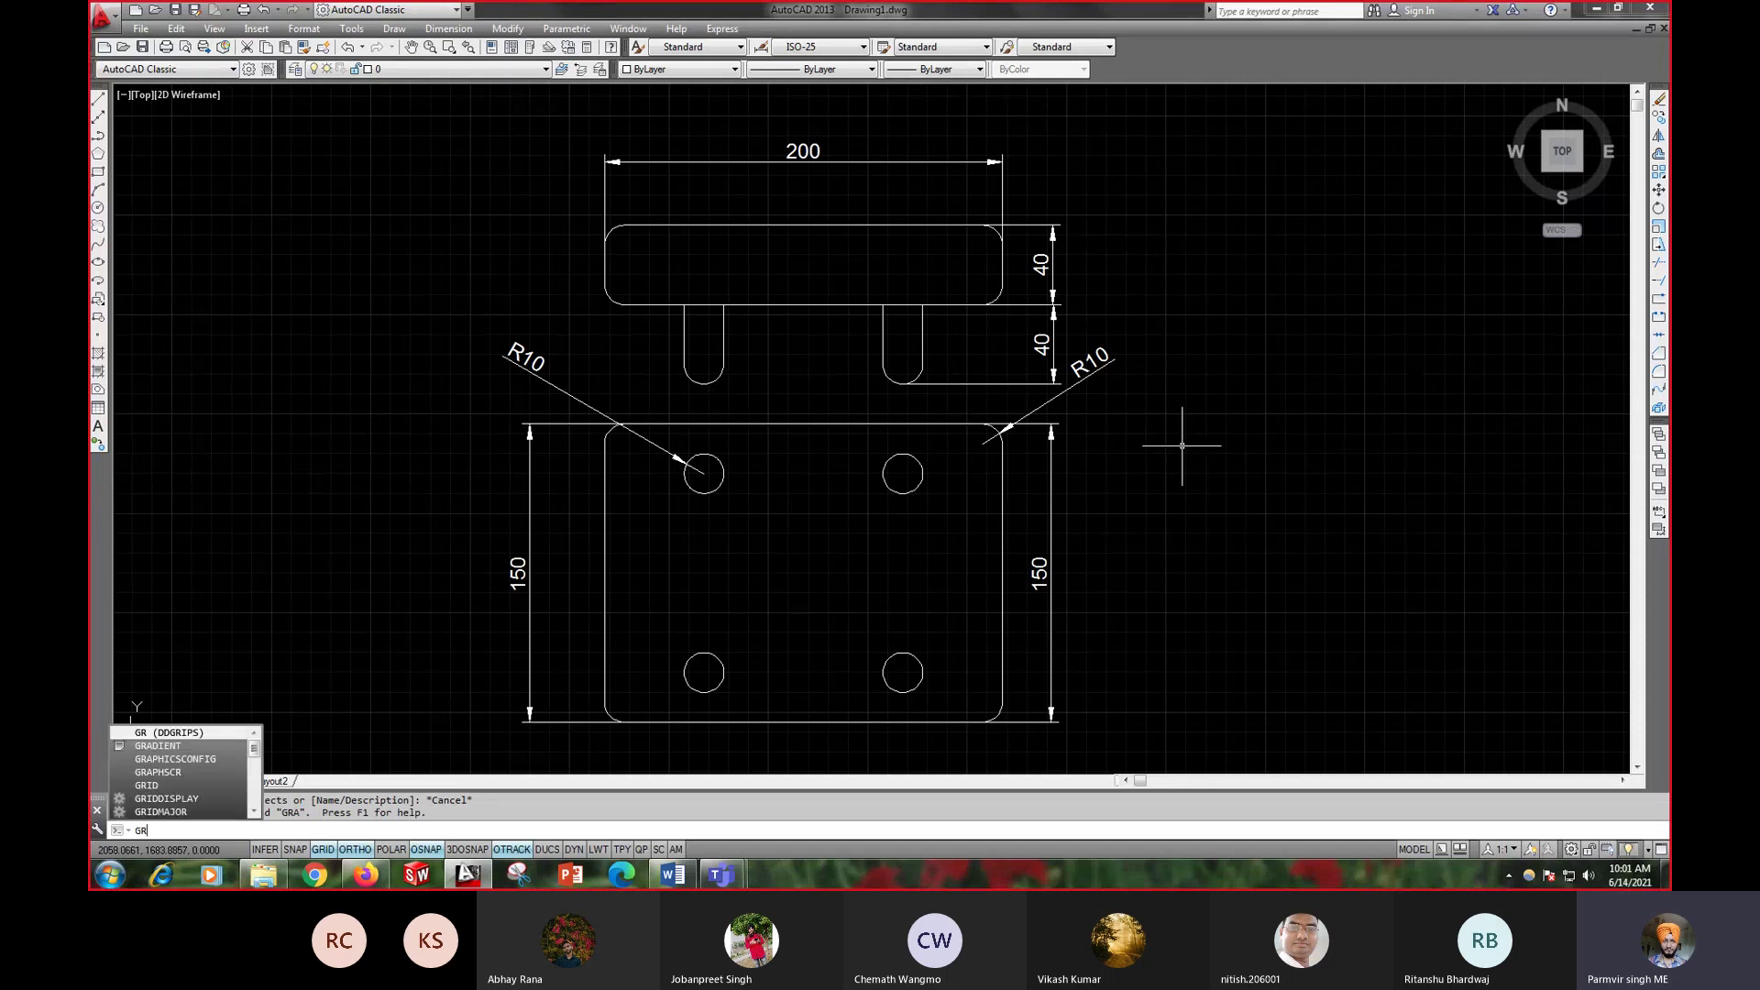
pyautogui.write('a')
pyautogui.press('Return')
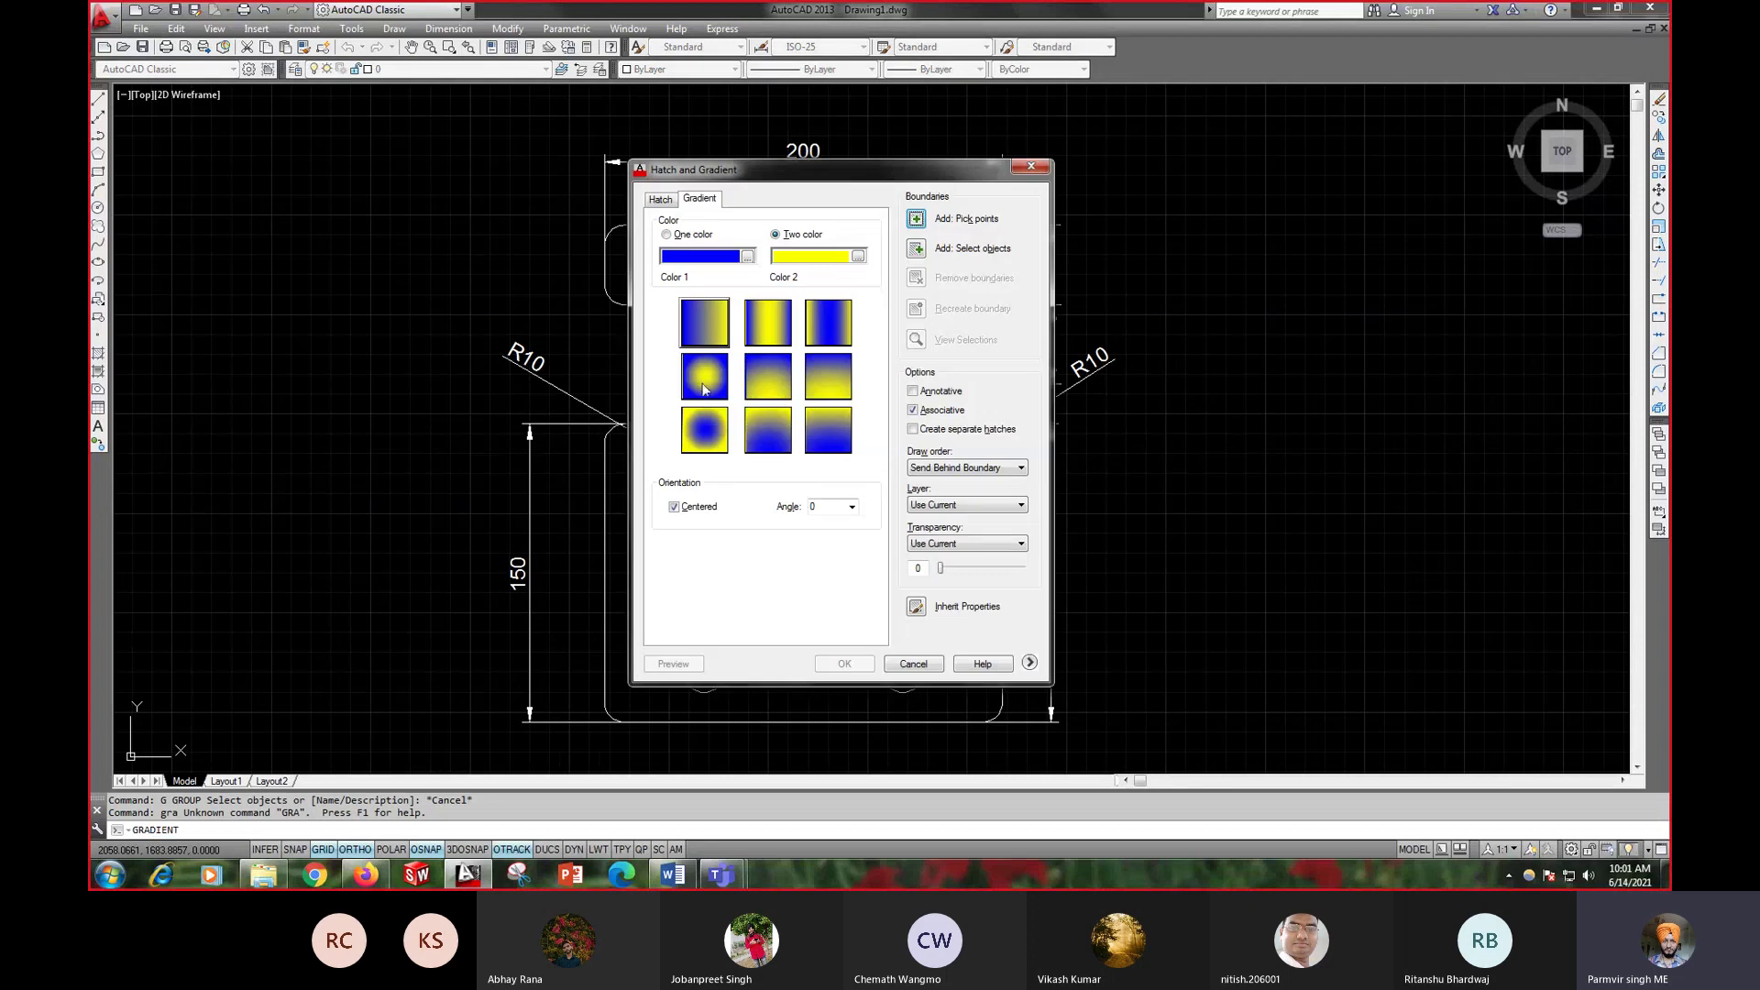
pyautogui.click(705, 385)
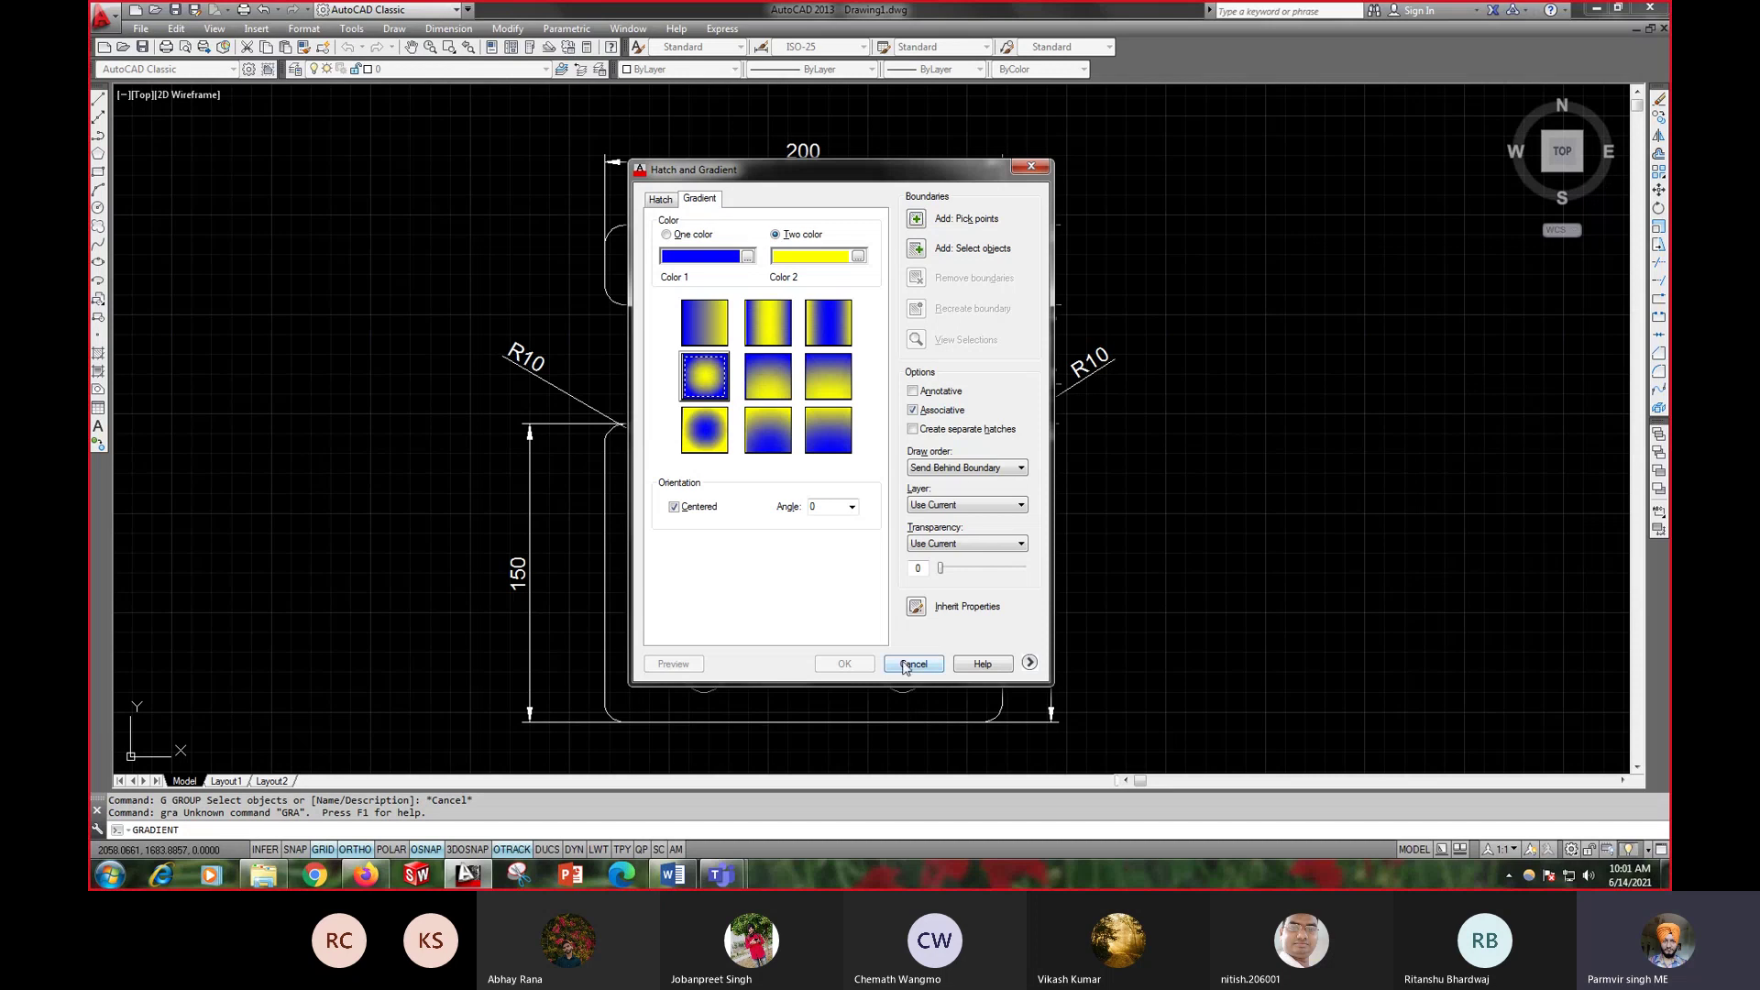
pyautogui.click(915, 220)
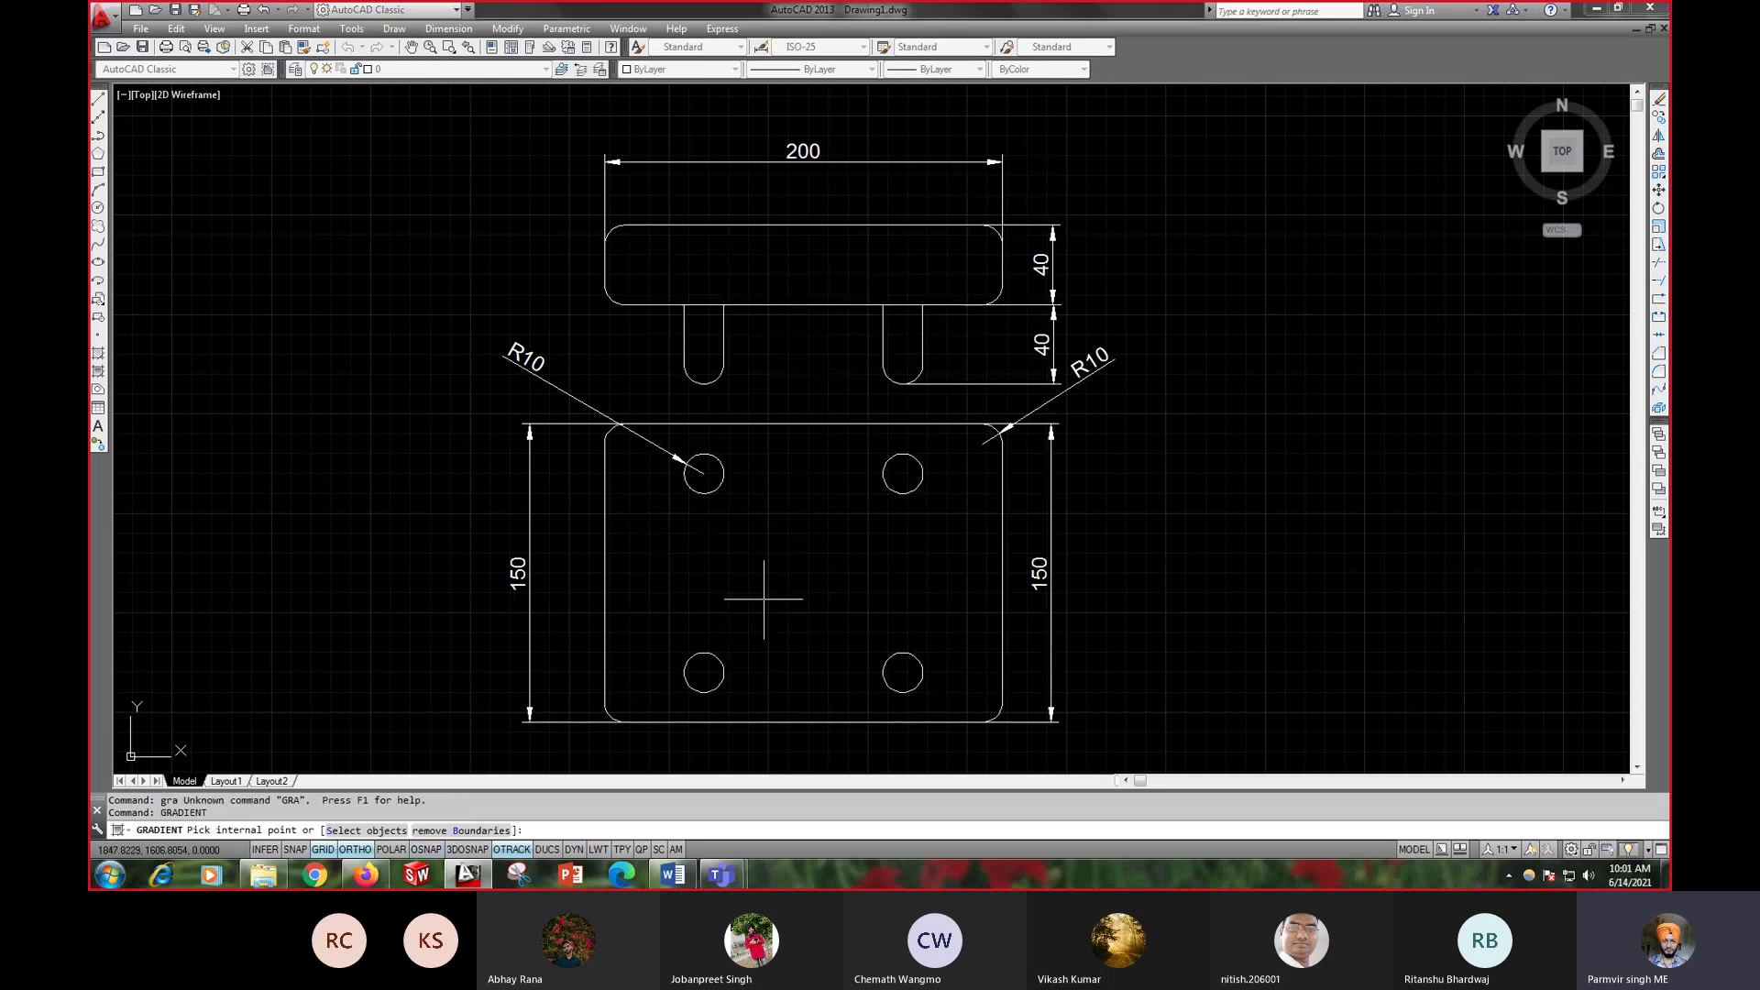
pyautogui.click(802, 564)
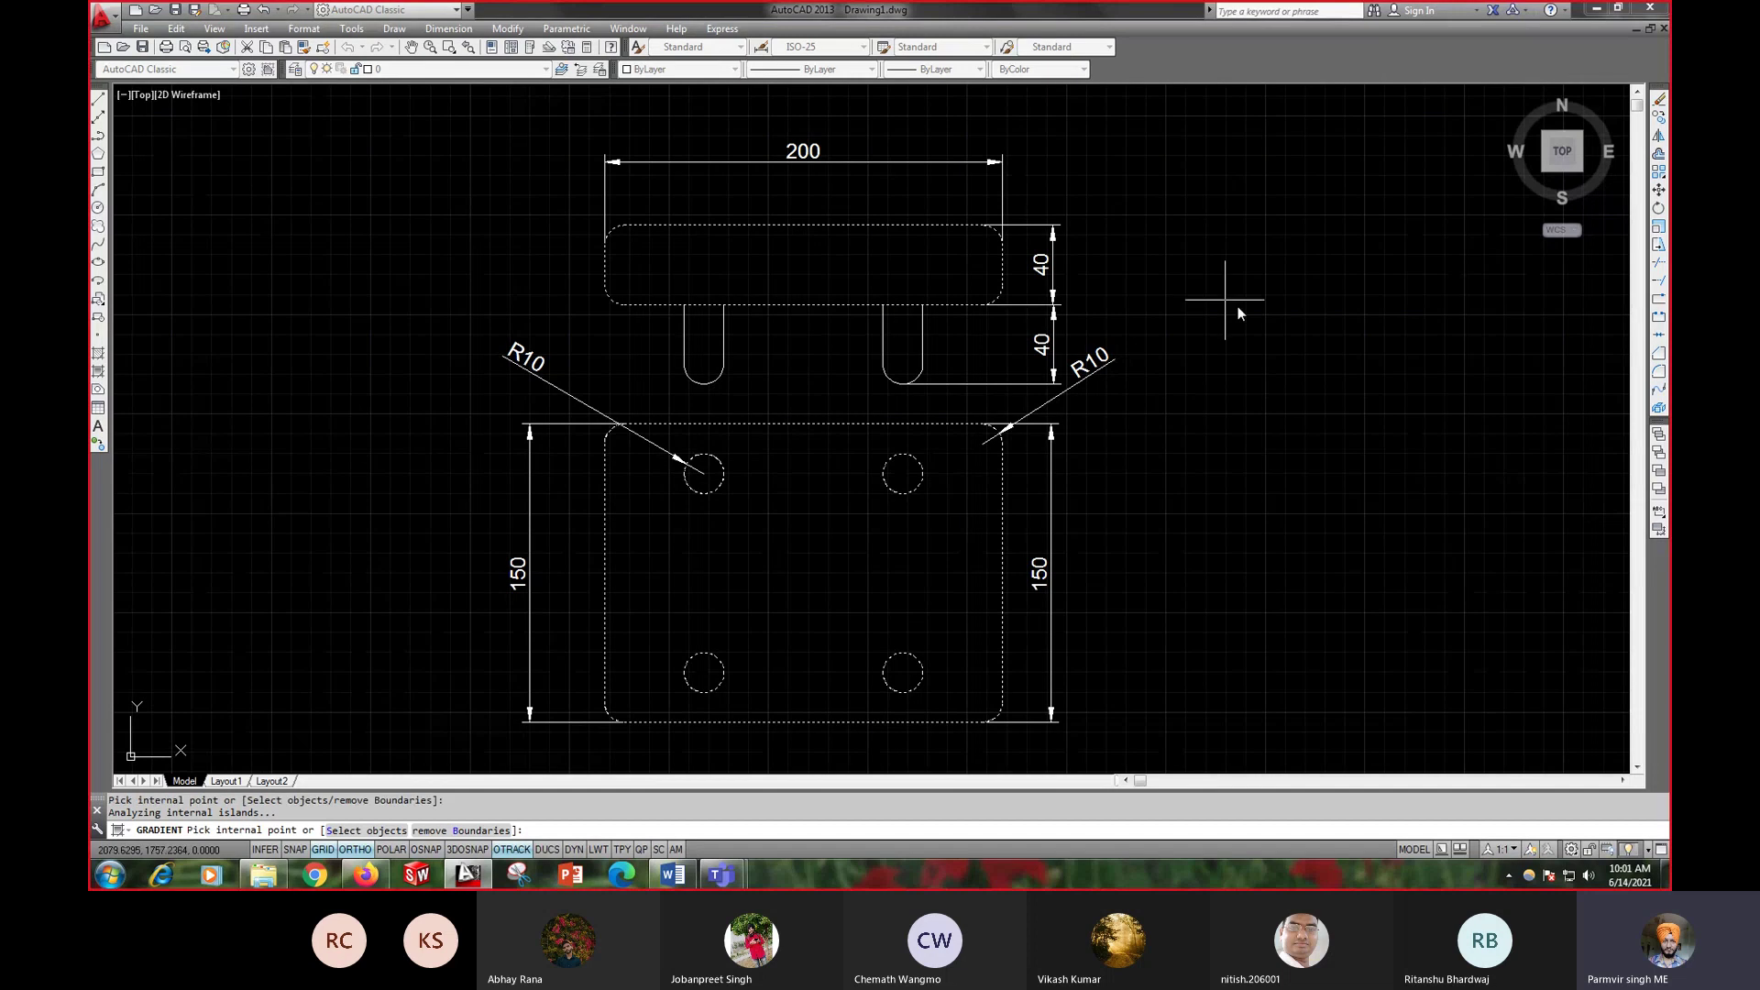
pyautogui.rightClick(1238, 306)
pyautogui.click(1252, 313)
pyautogui.click(674, 664)
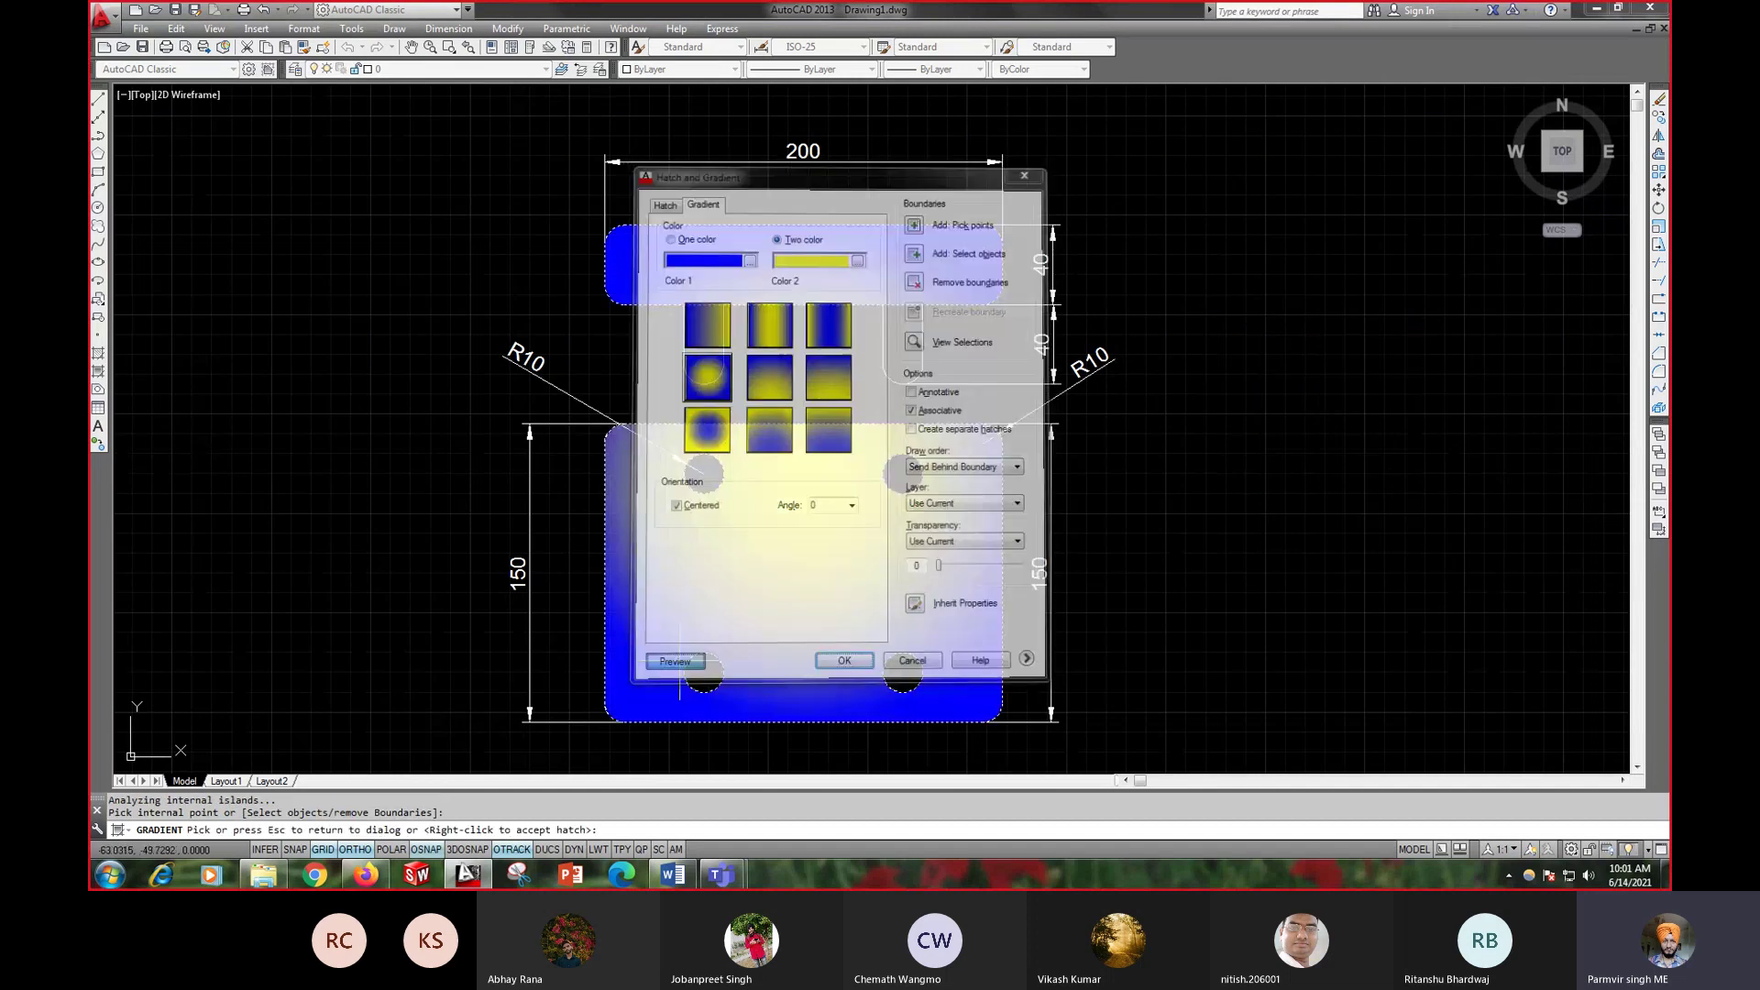
pyautogui.rightClick(1201, 408)
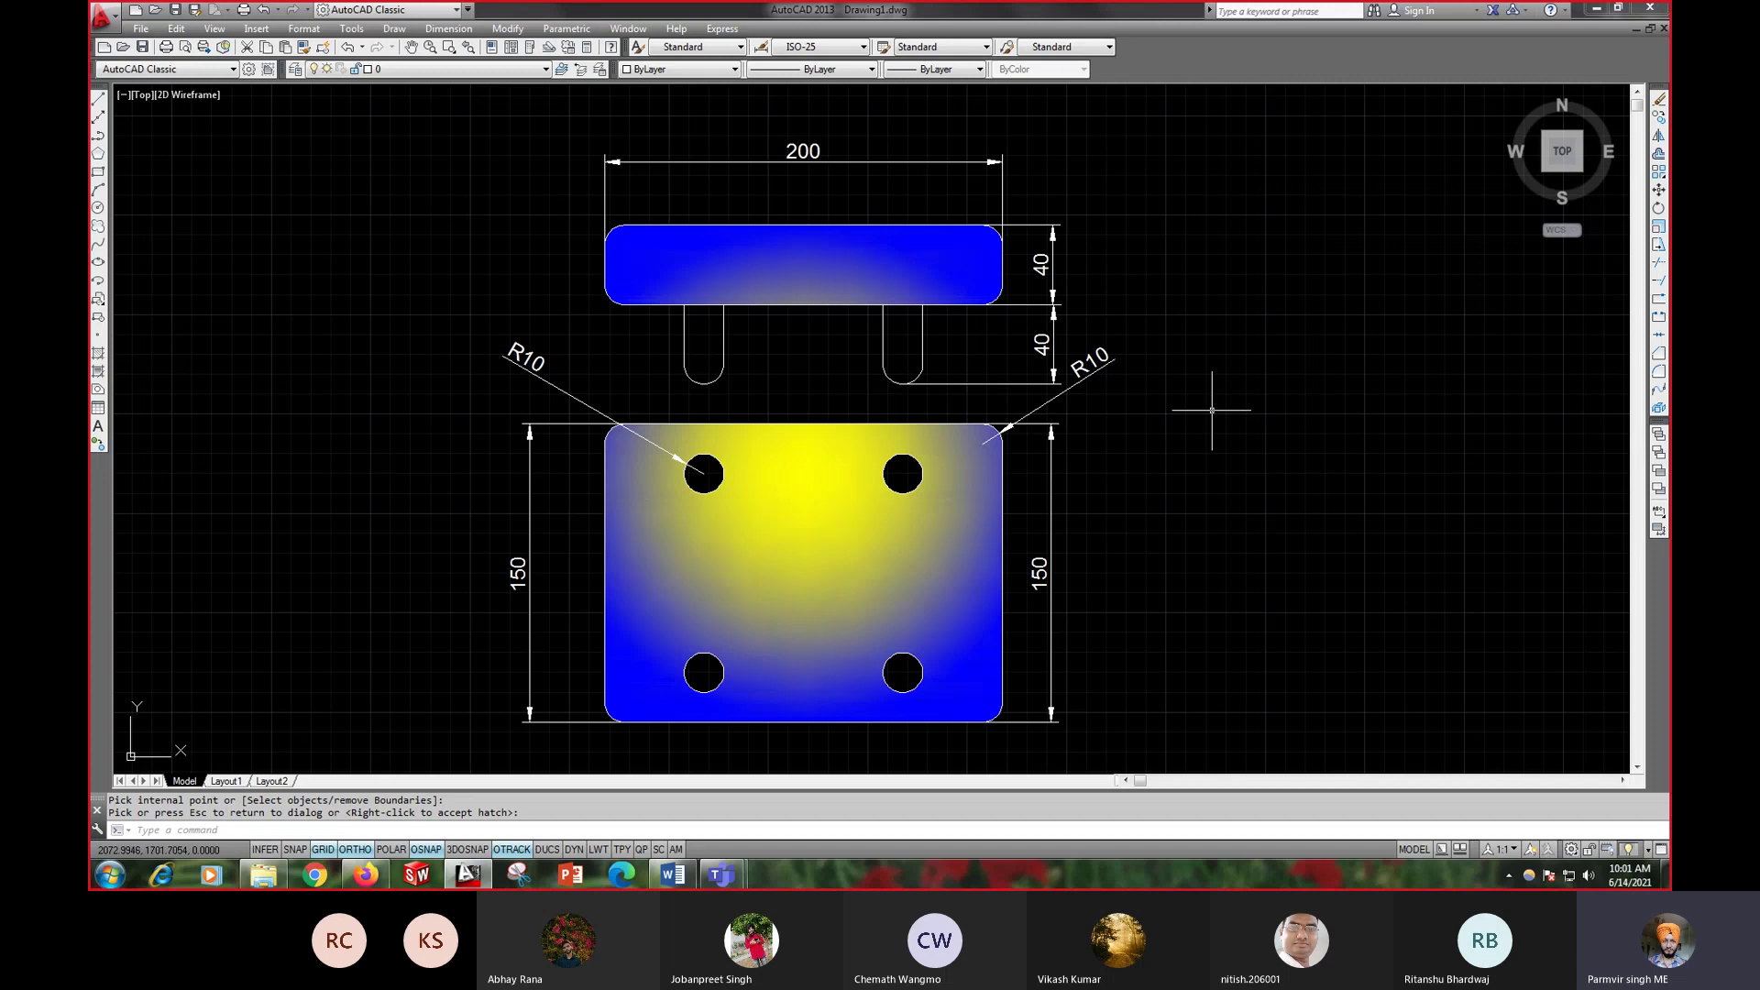
# - Fill both front view pins and the plan's four circles with the two-colour inverted cylindrical gradient in blue and yellow
pyautogui.write('gd')
pyautogui.press('Return')
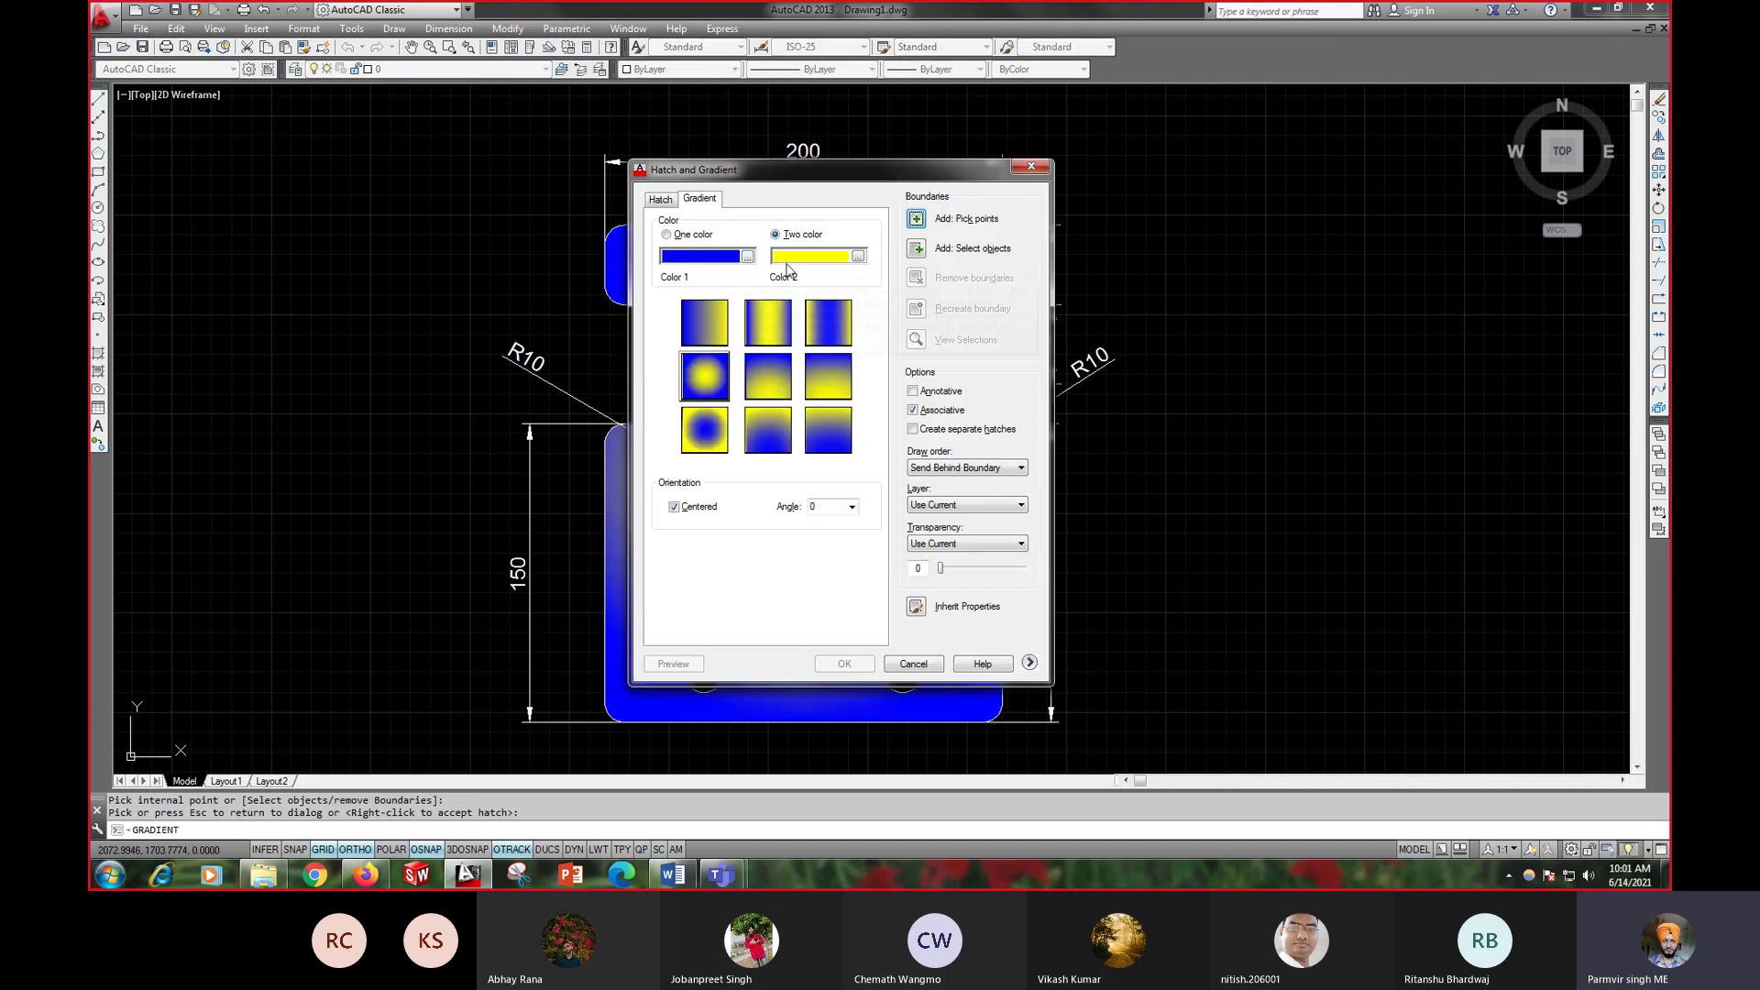
pyautogui.click(830, 328)
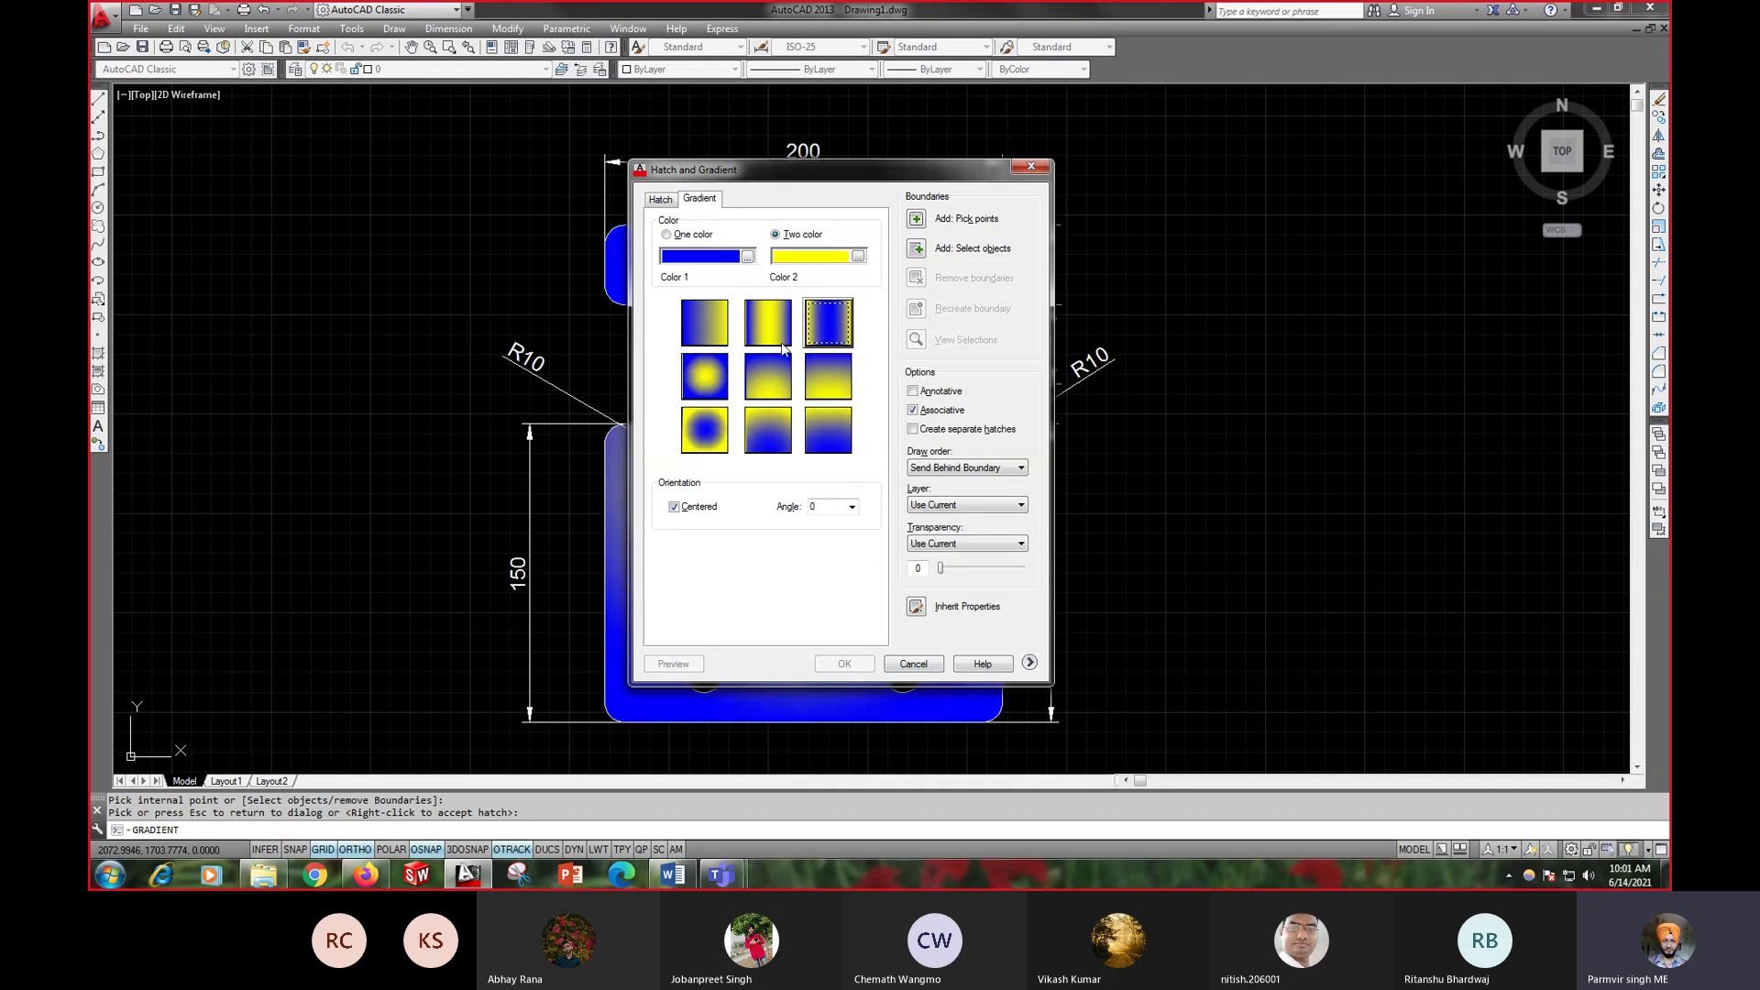
pyautogui.click(922, 223)
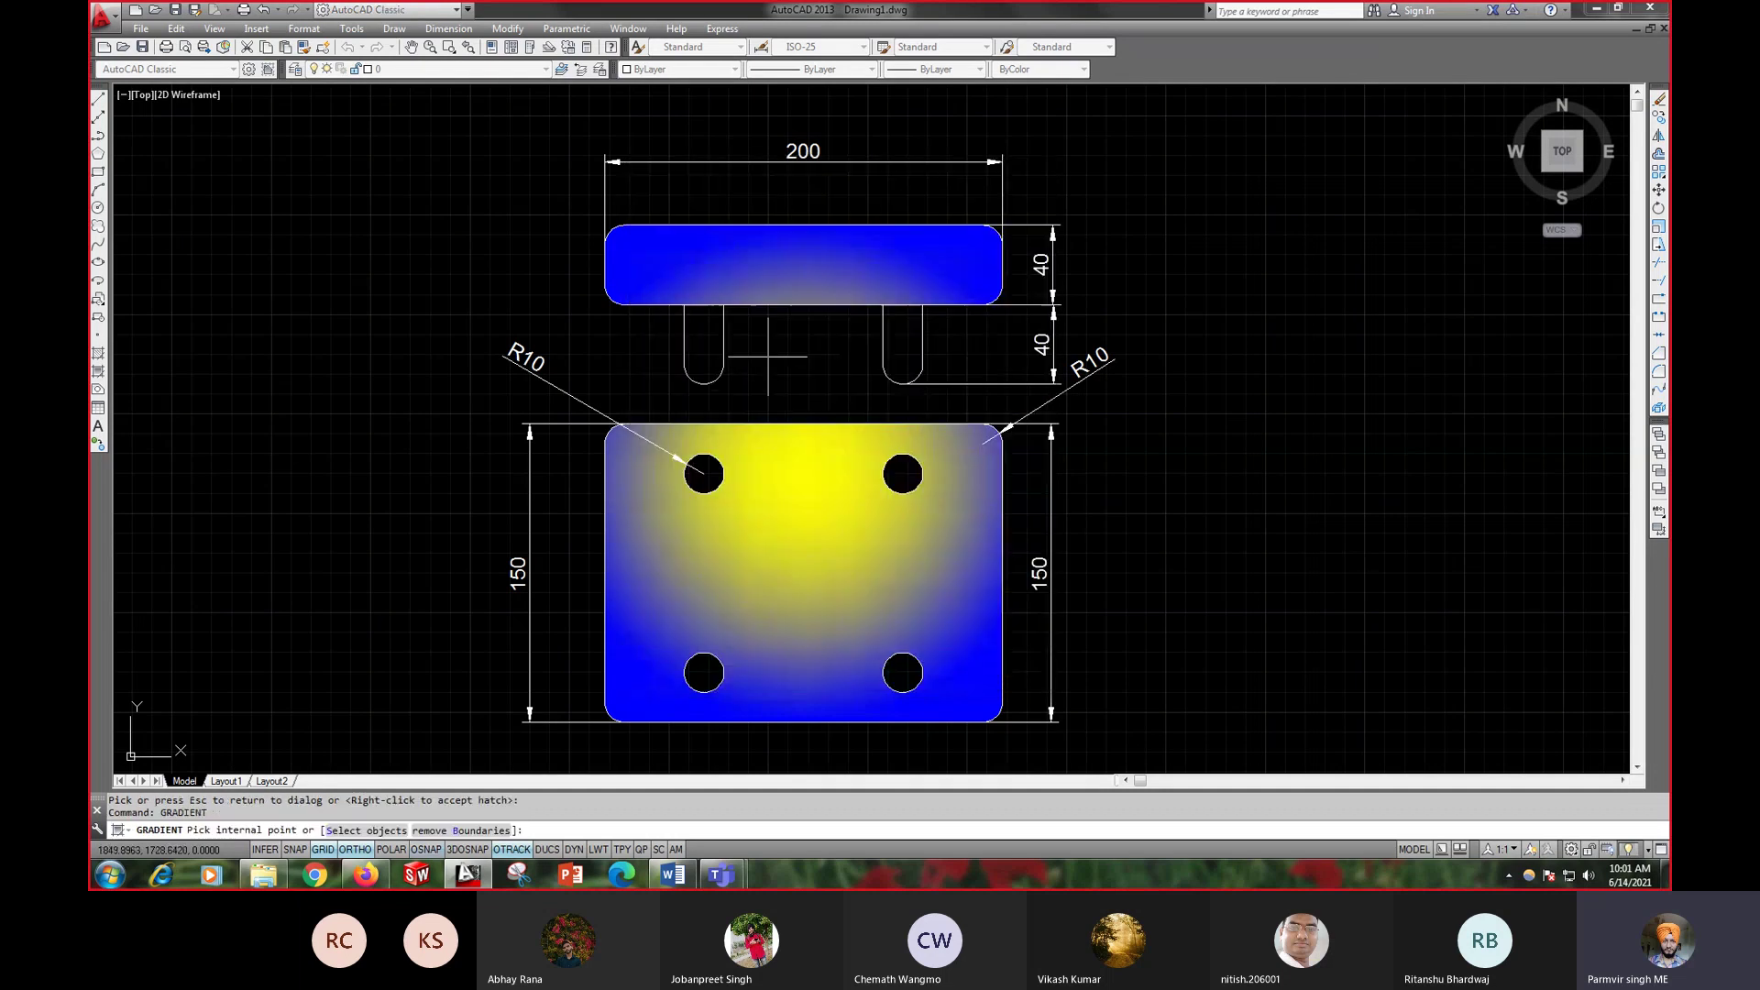
pyautogui.click(701, 341)
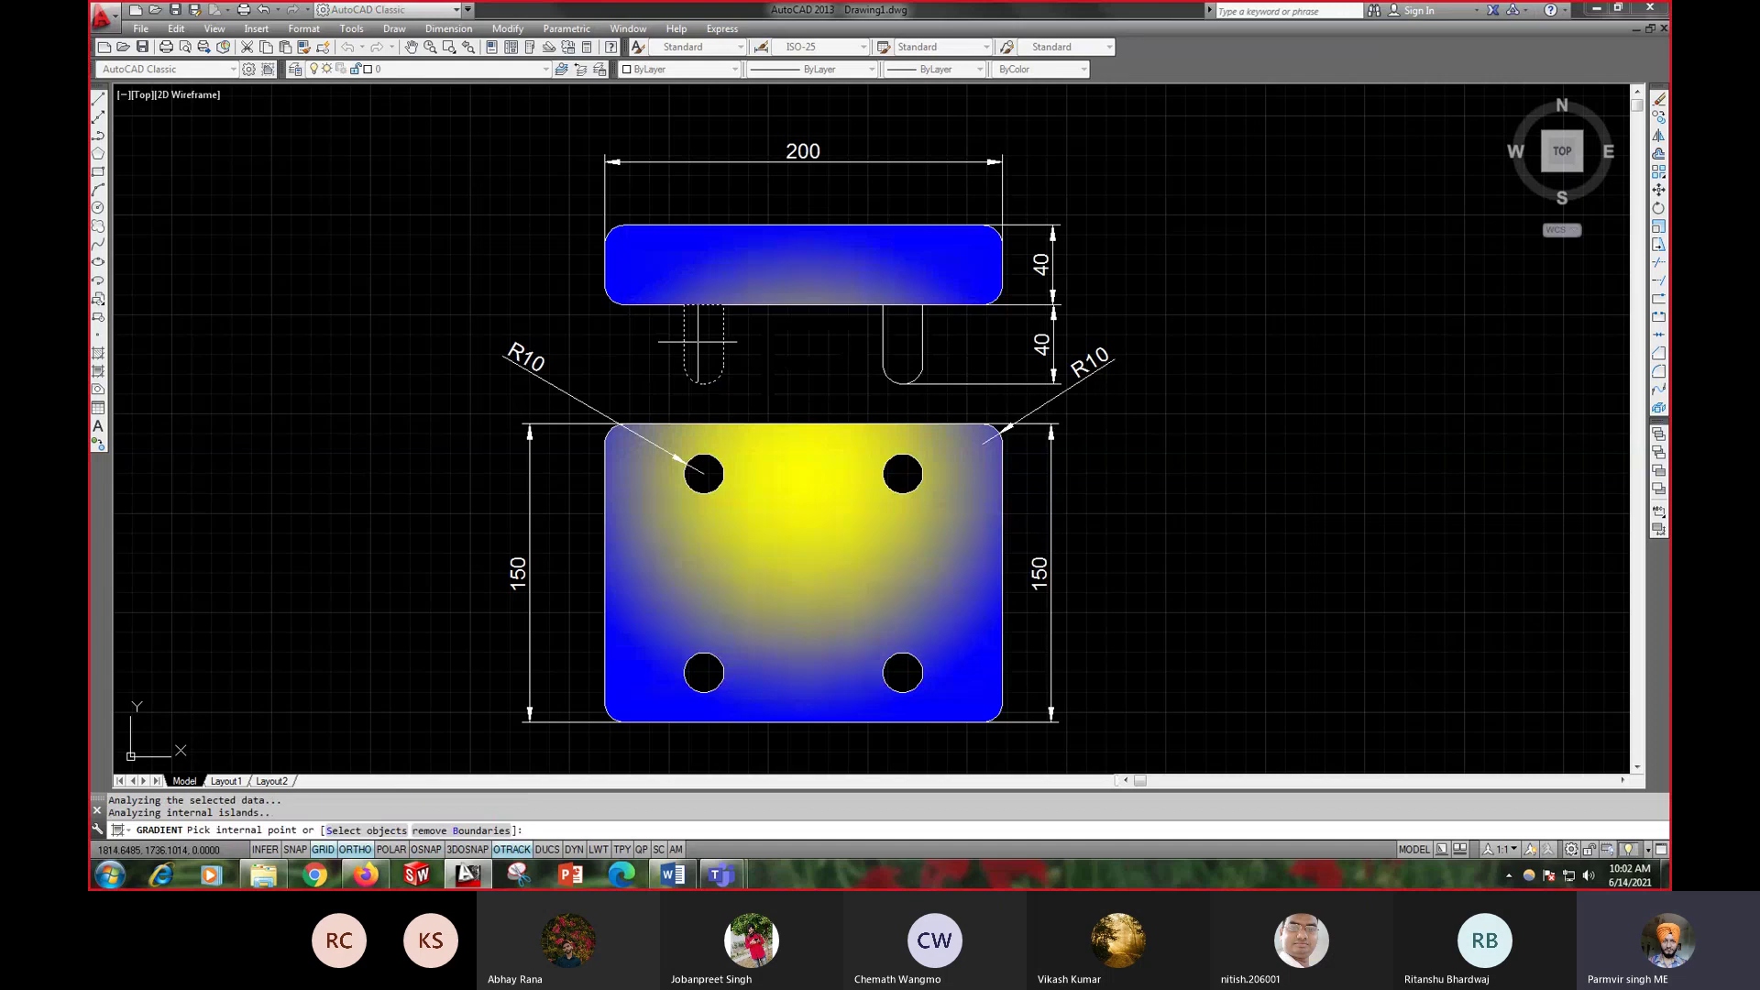
pyautogui.click(903, 339)
pyautogui.click(704, 474)
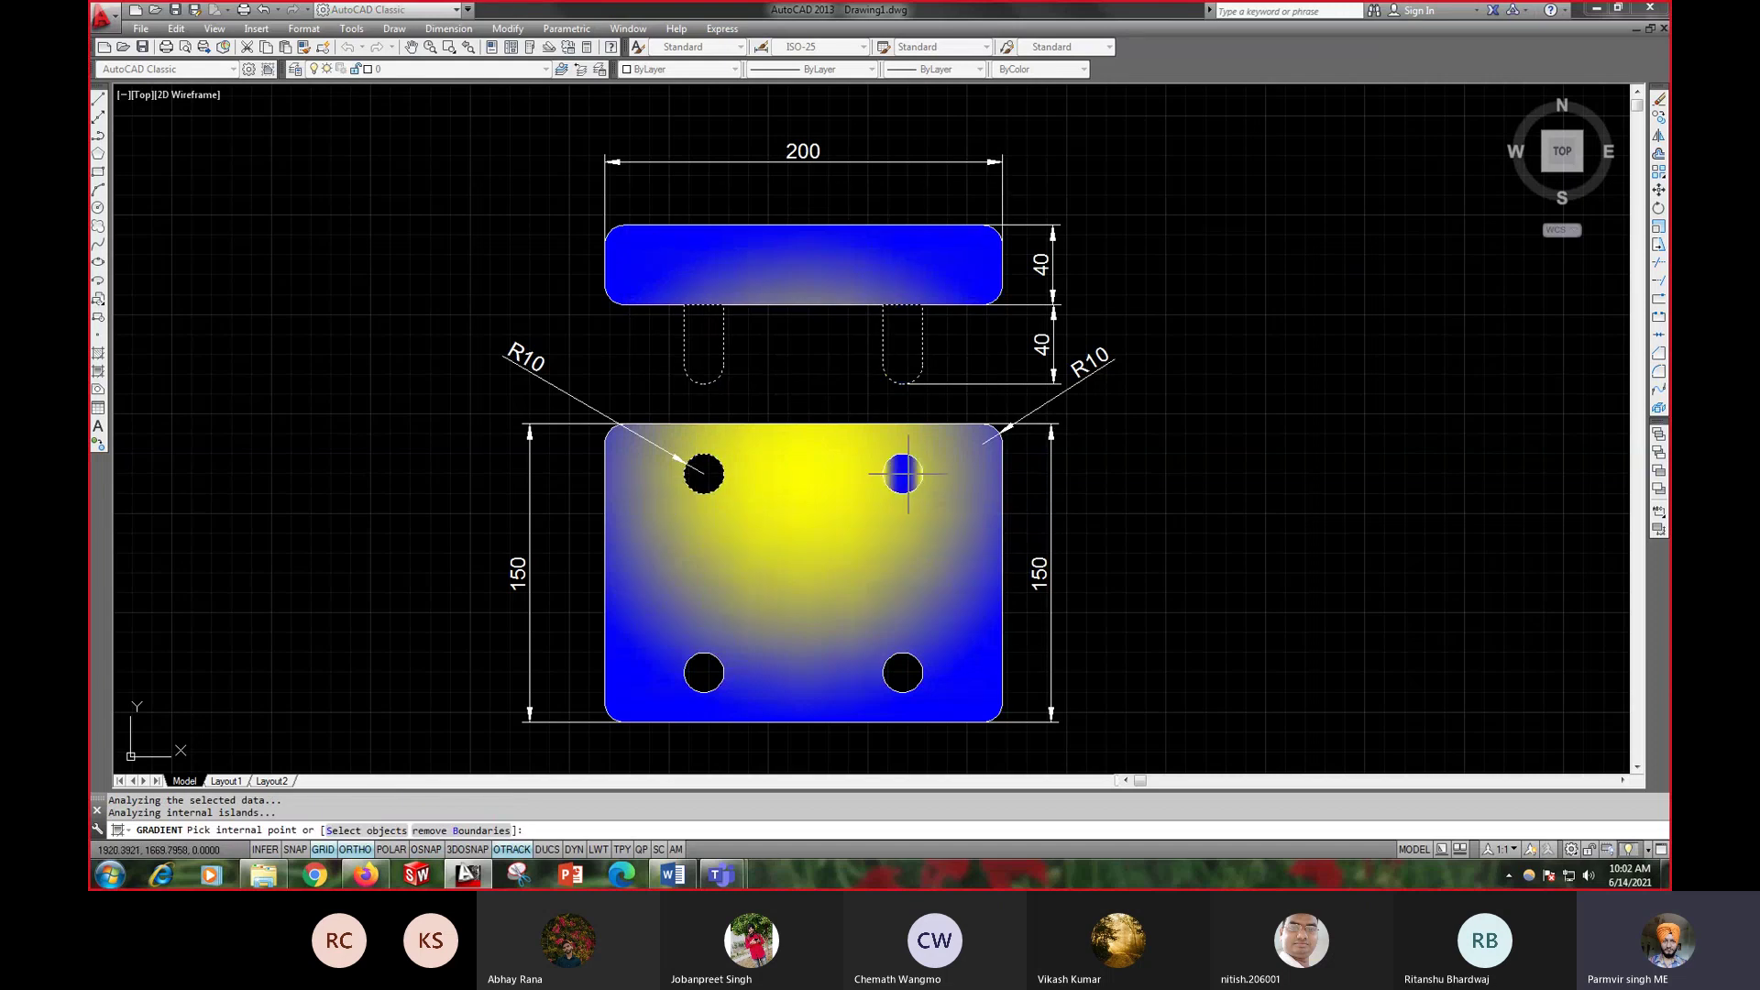
pyautogui.click(903, 474)
pyautogui.click(704, 672)
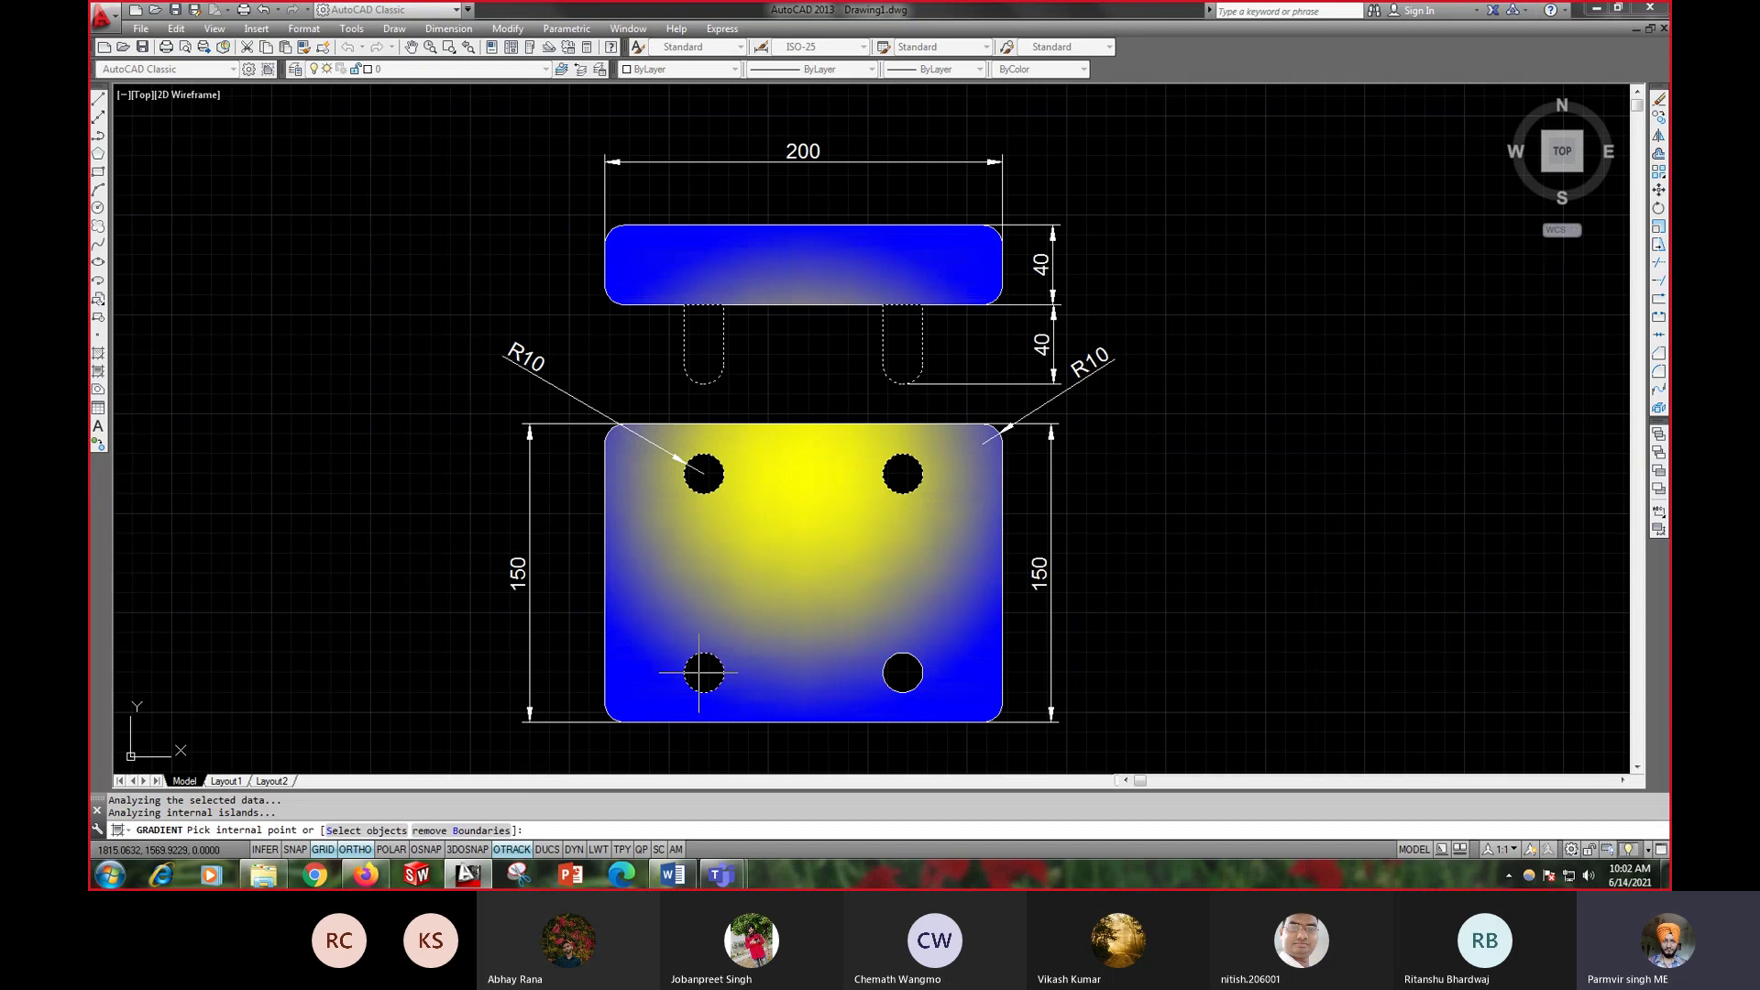
pyautogui.click(884, 672)
pyautogui.rightClick(1174, 434)
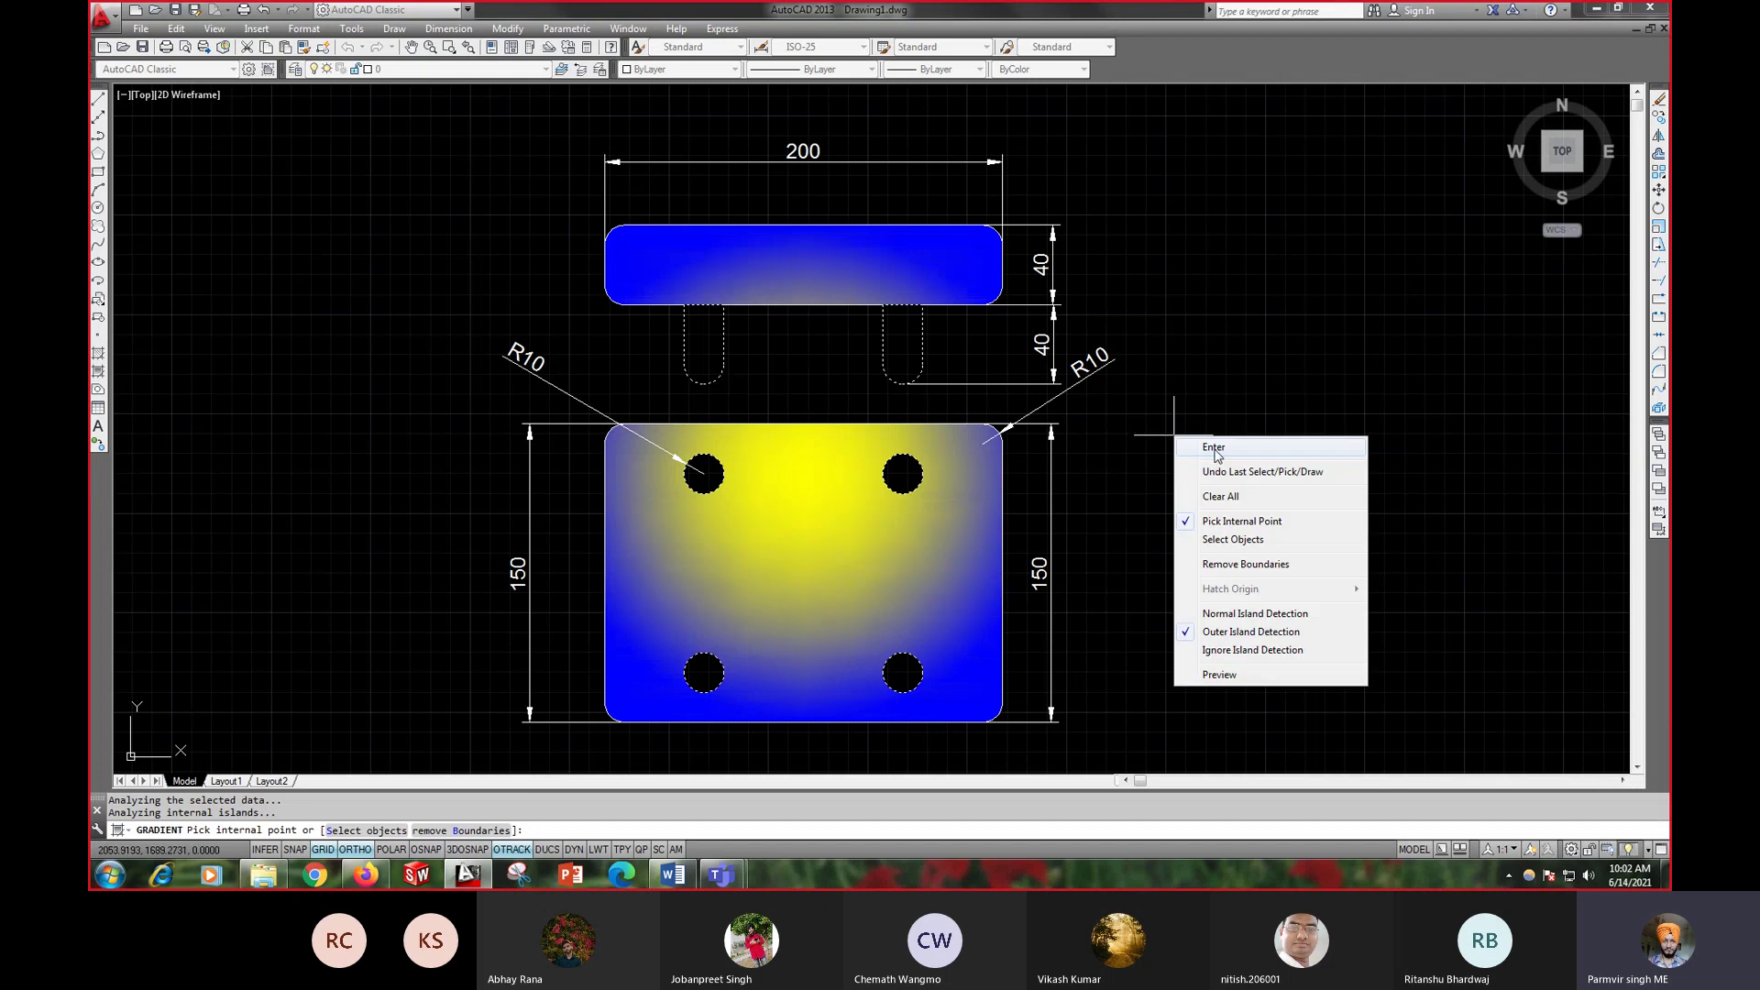
pyautogui.click(1214, 449)
pyautogui.click(838, 660)
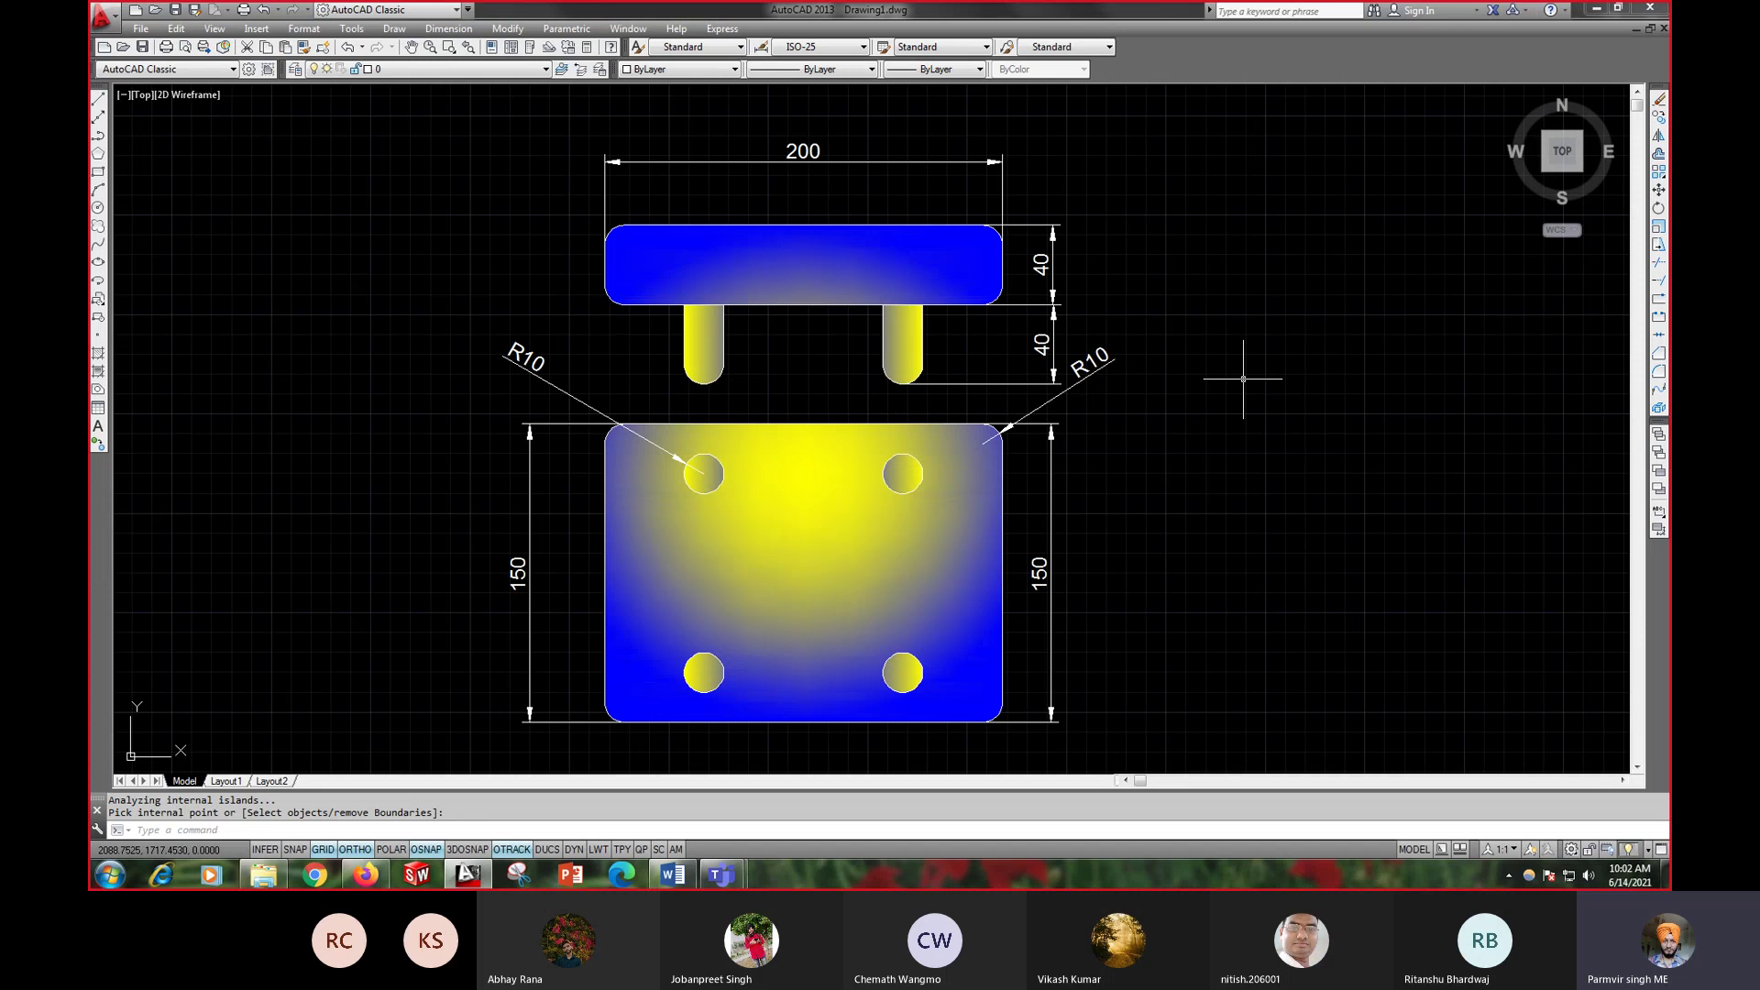
# - Switch to the CG Lab meeting in Microsoft Teams and open the additional meeting actions containing the option to stop recording
pyautogui.moveTo(721, 875)
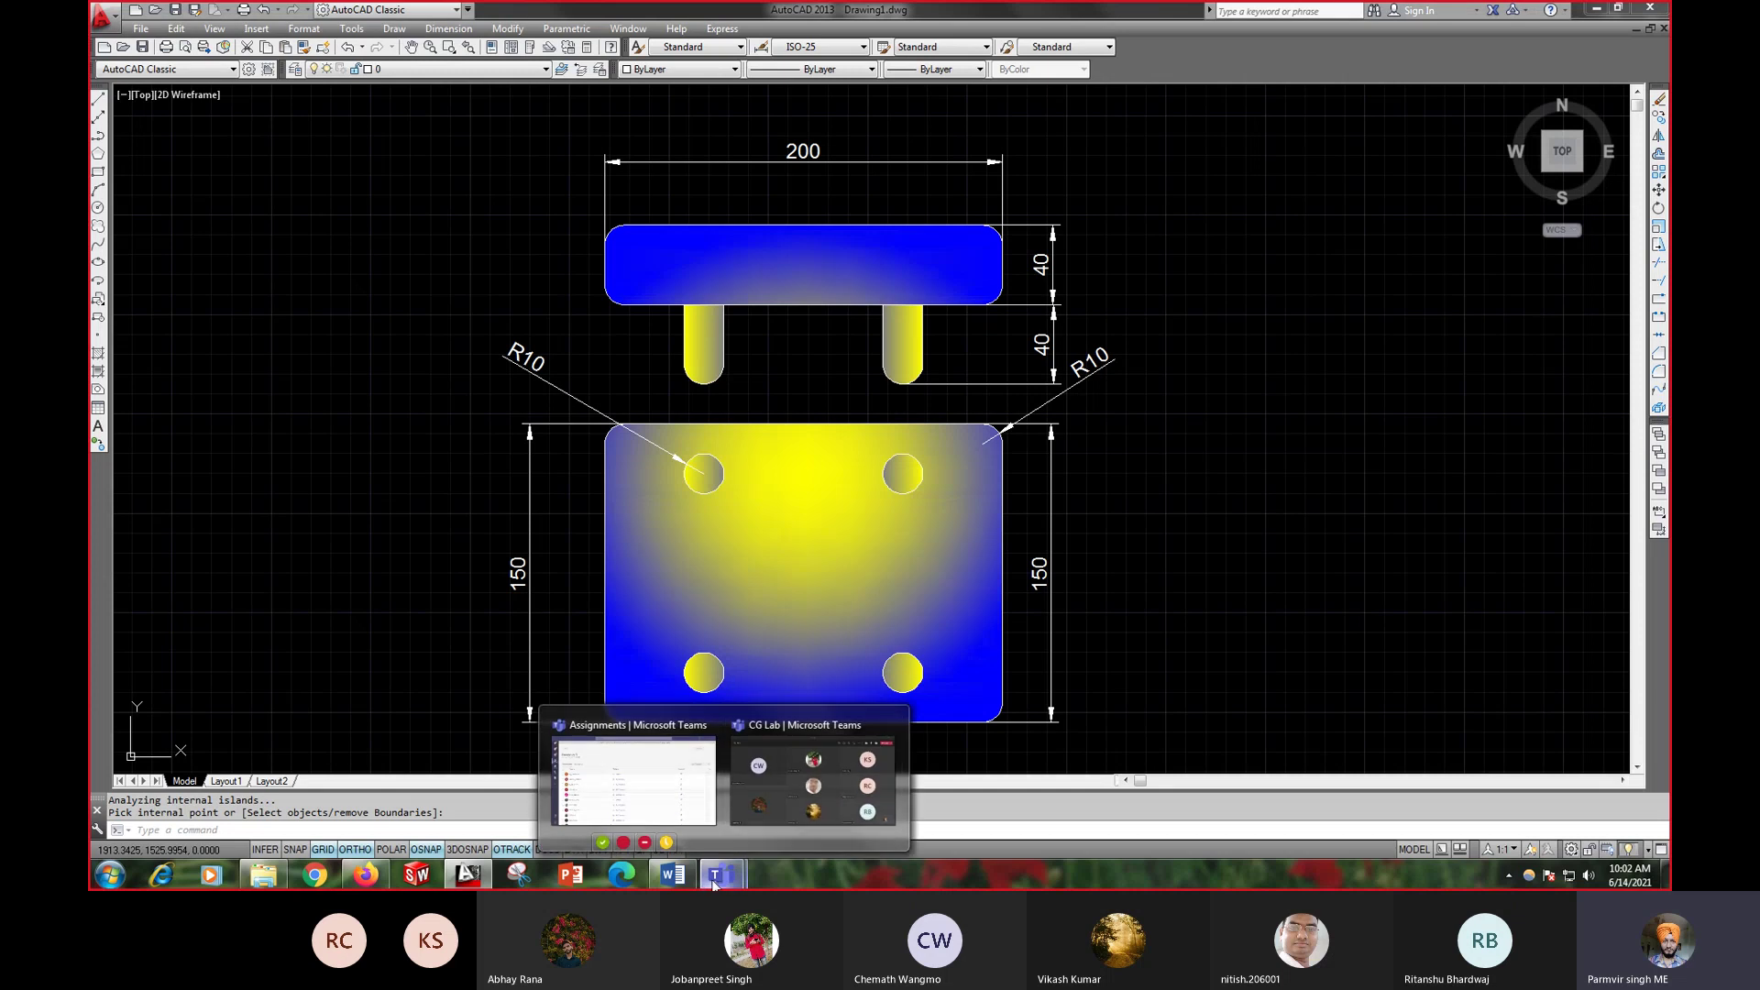
pyautogui.click(735, 775)
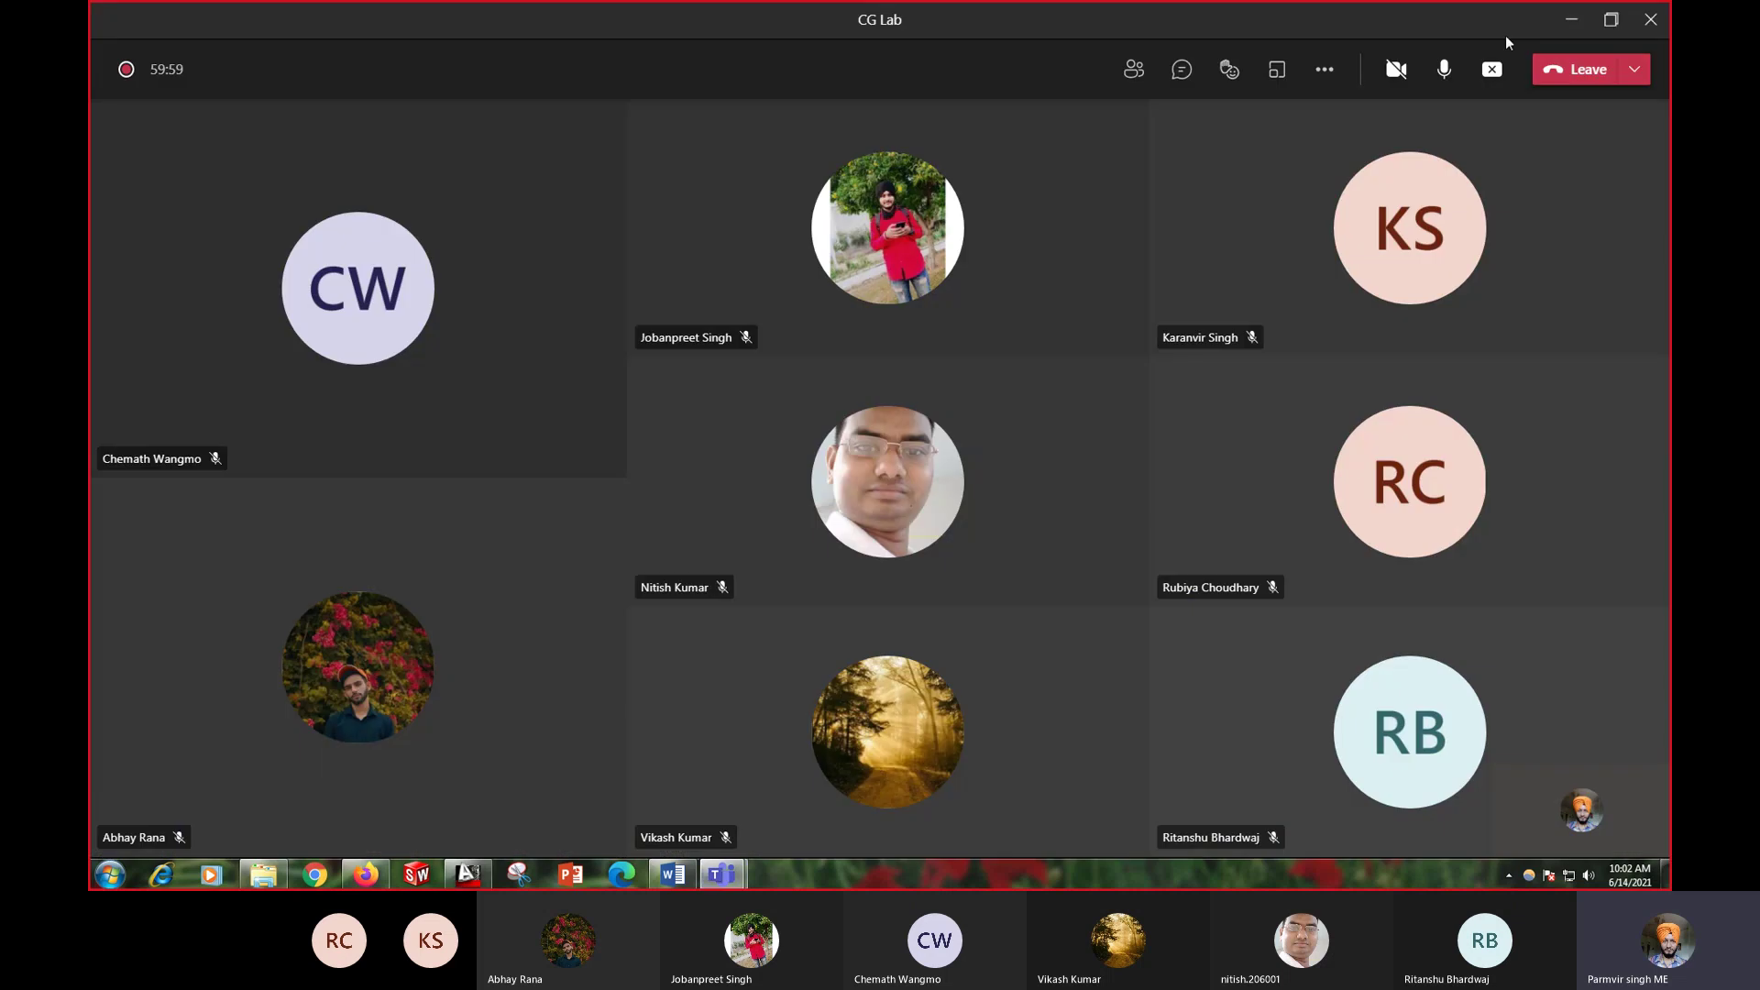
pyautogui.click(1324, 70)
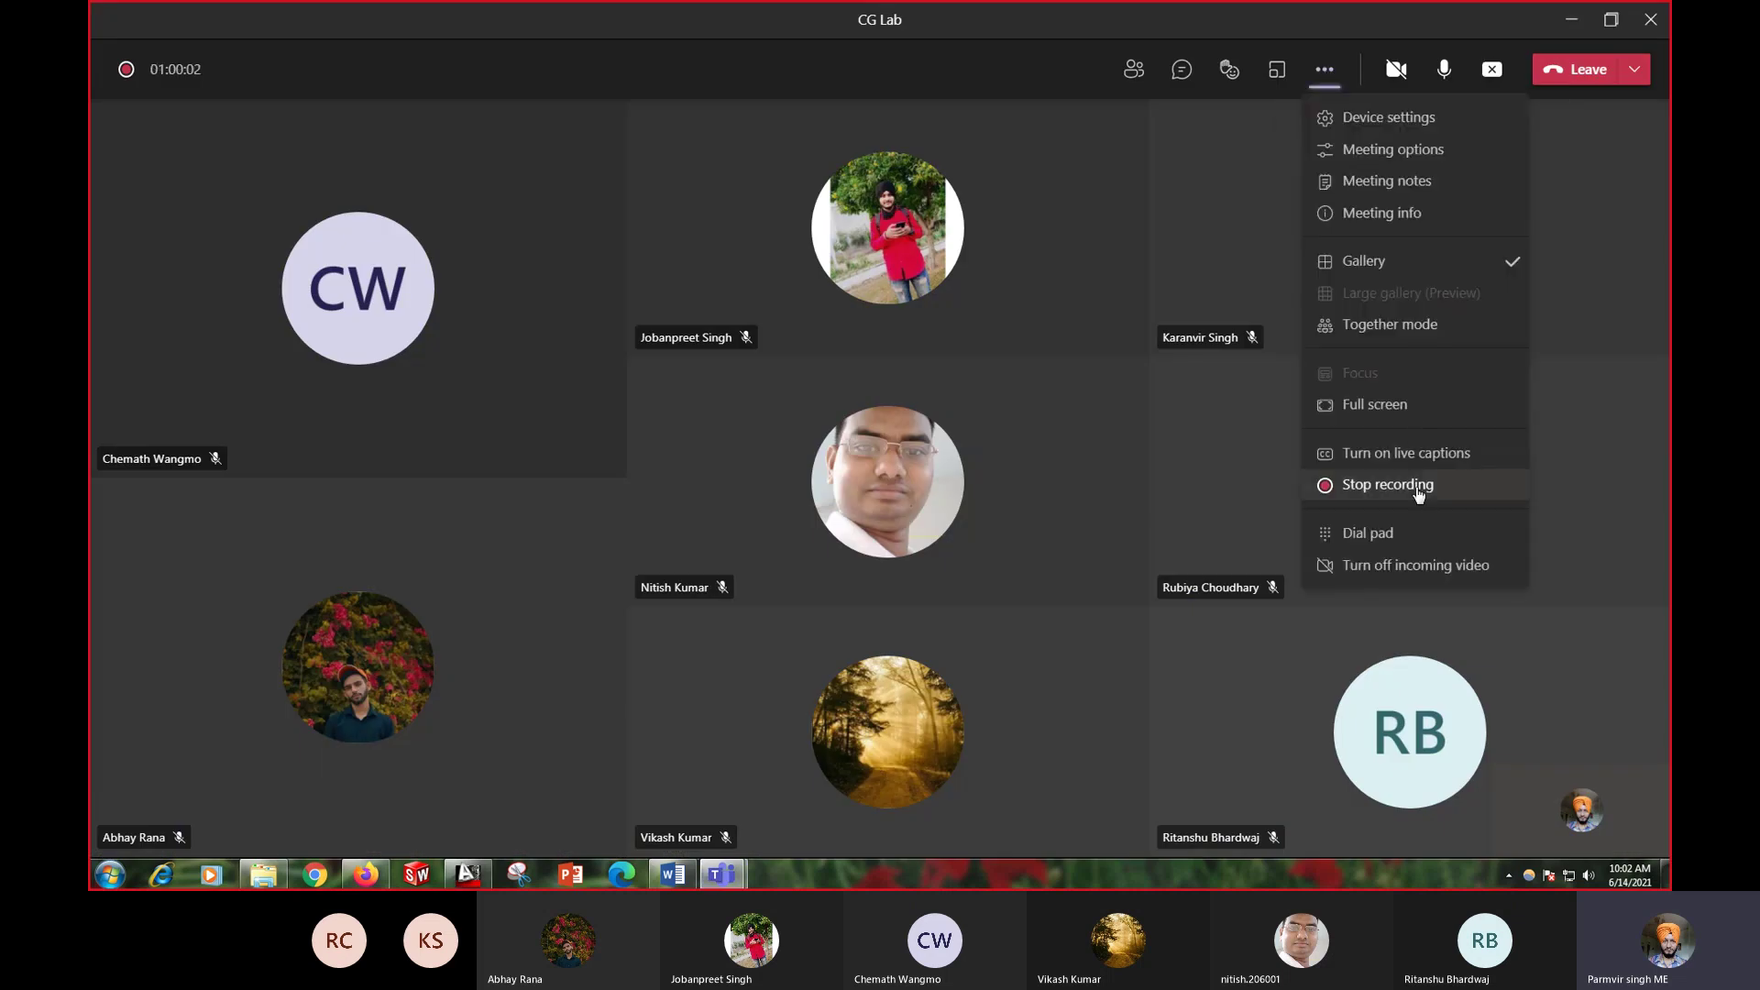